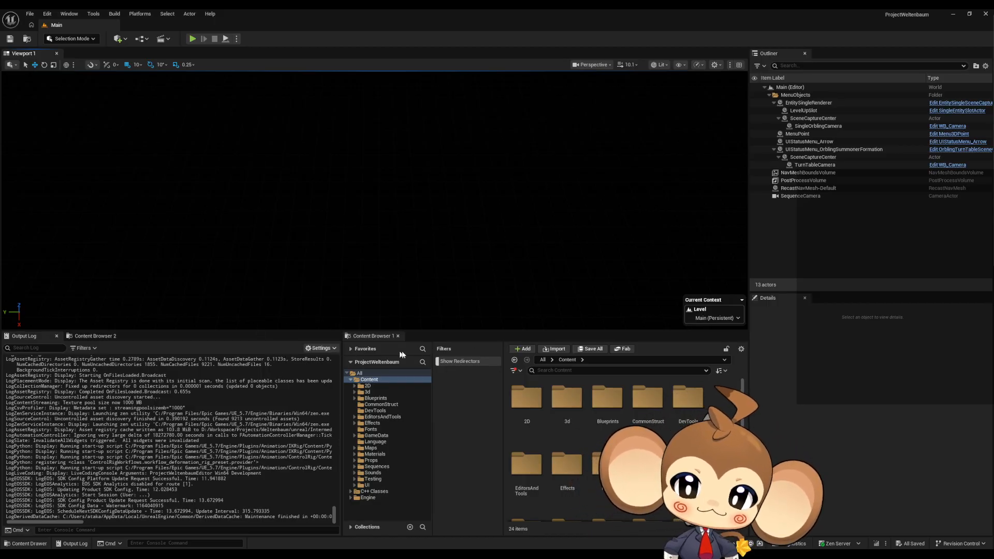
Step: Open the IssueBoard blueprint from the project's Content folder
scroll(638, 466, down, 4)
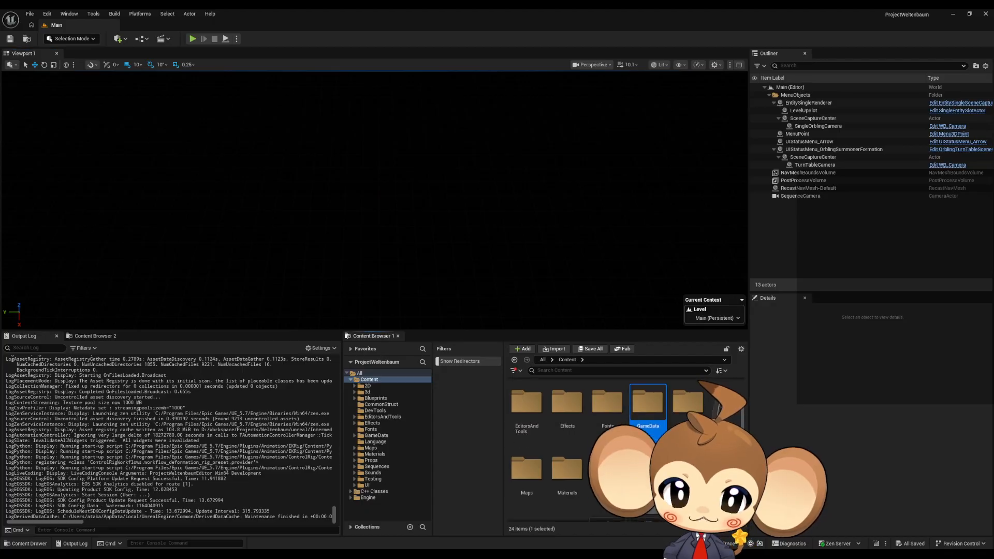
click(638, 476)
click(654, 477)
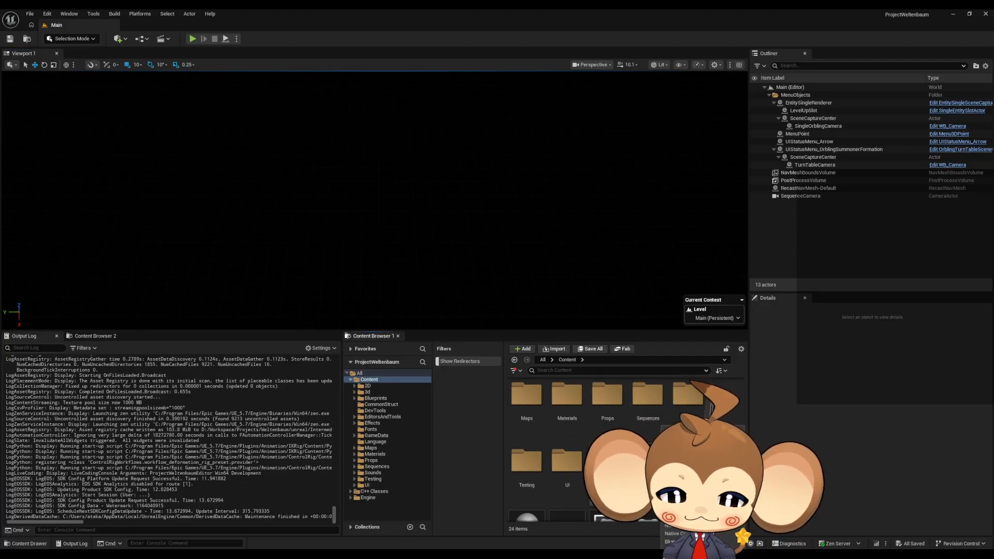
double_click(651, 471)
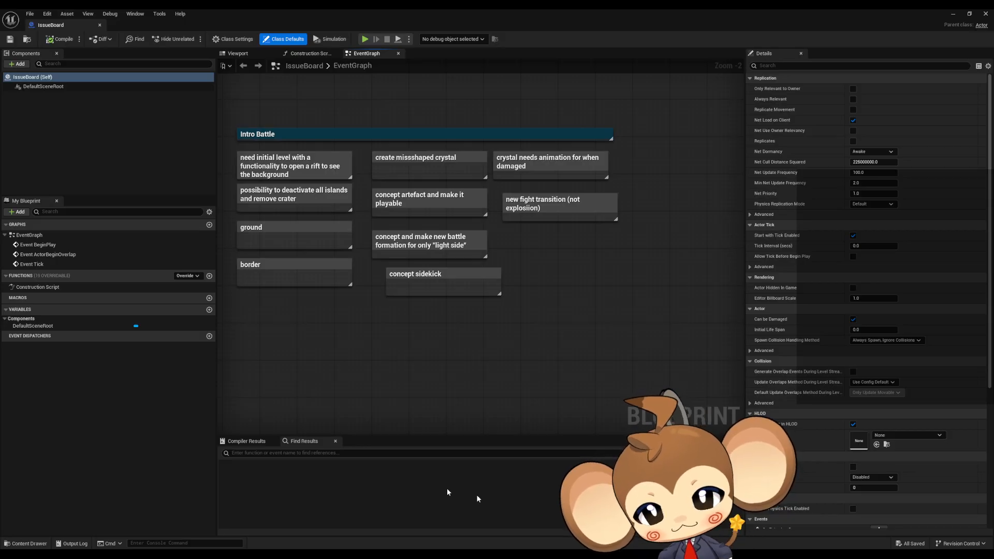
Step: Review the Intro Battle task notes on the issue board and highlight the Flow environment comment group with its notes
right_drag(398, 374, 476, 390)
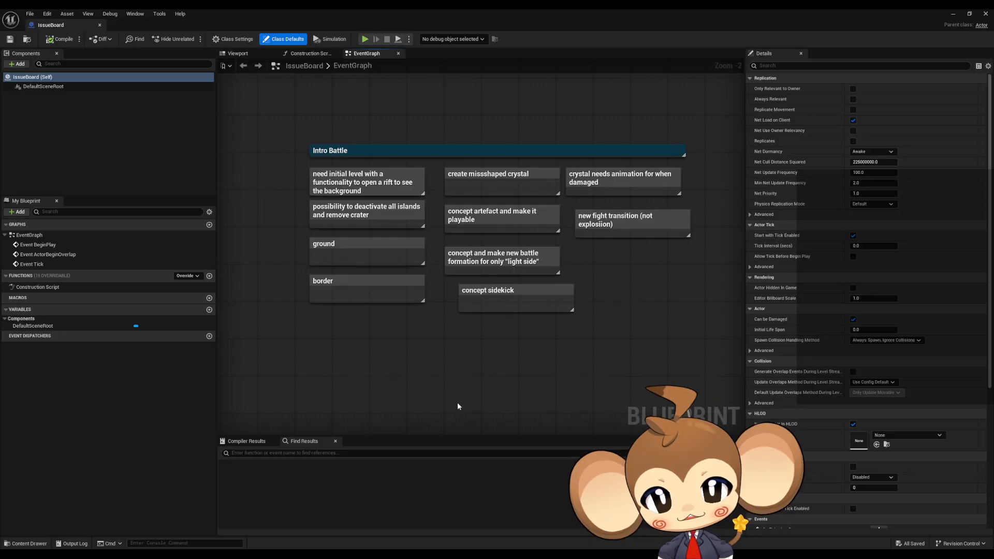
right_drag(553, 330, 549, 353)
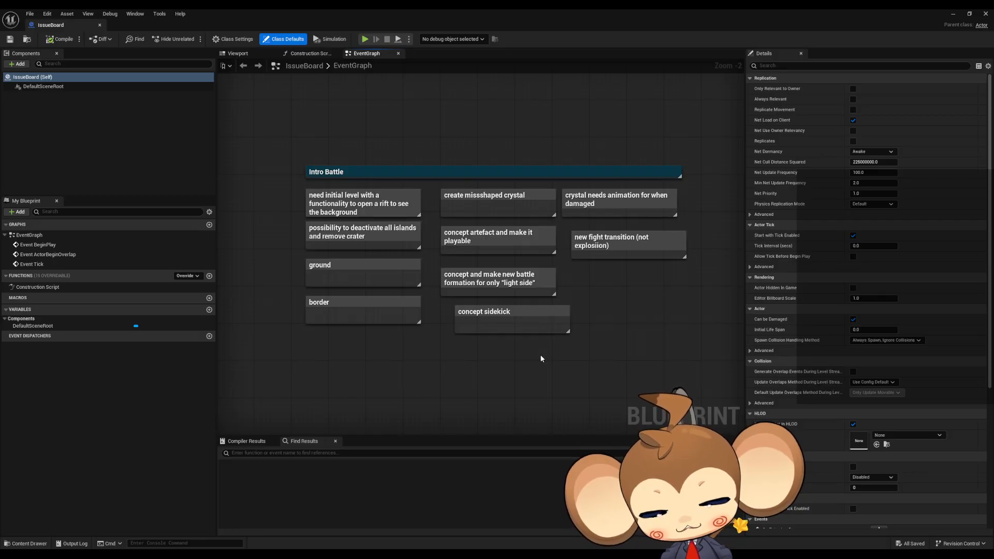
right_drag(540, 357, 553, 372)
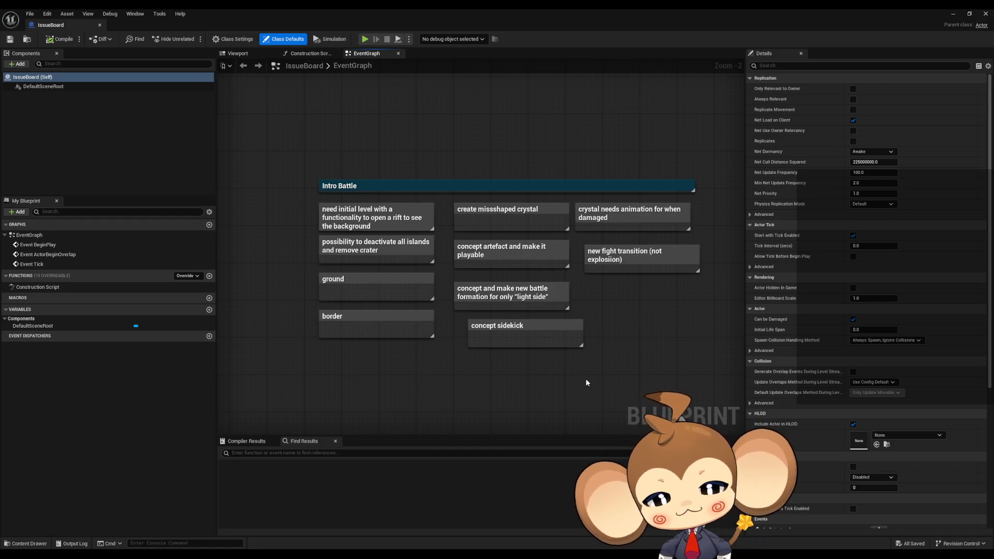
right_drag(585, 378, 229, 393)
scroll(434, 321, down, 6)
scroll(434, 321, up, 6)
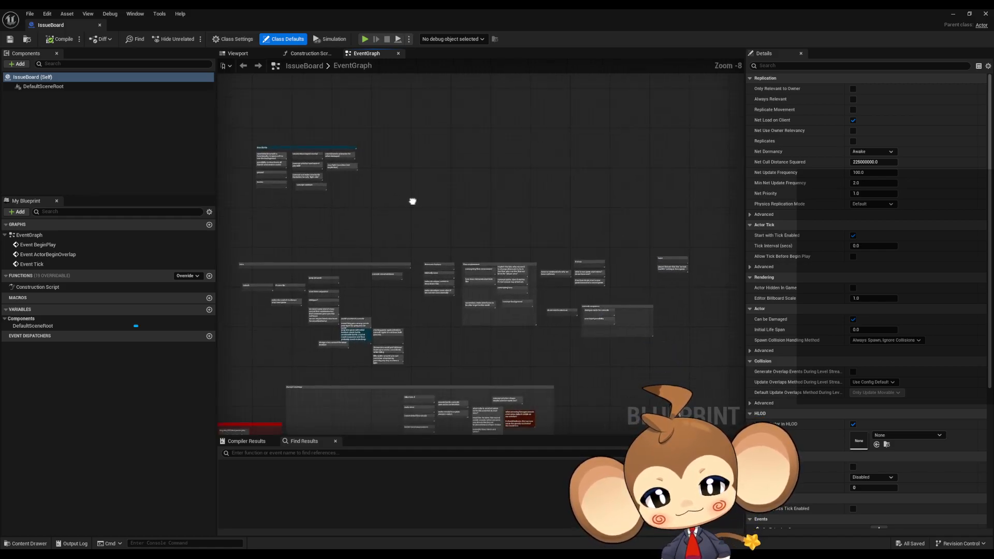
right_drag(461, 257, 321, 95)
drag(349, 97, 638, 399)
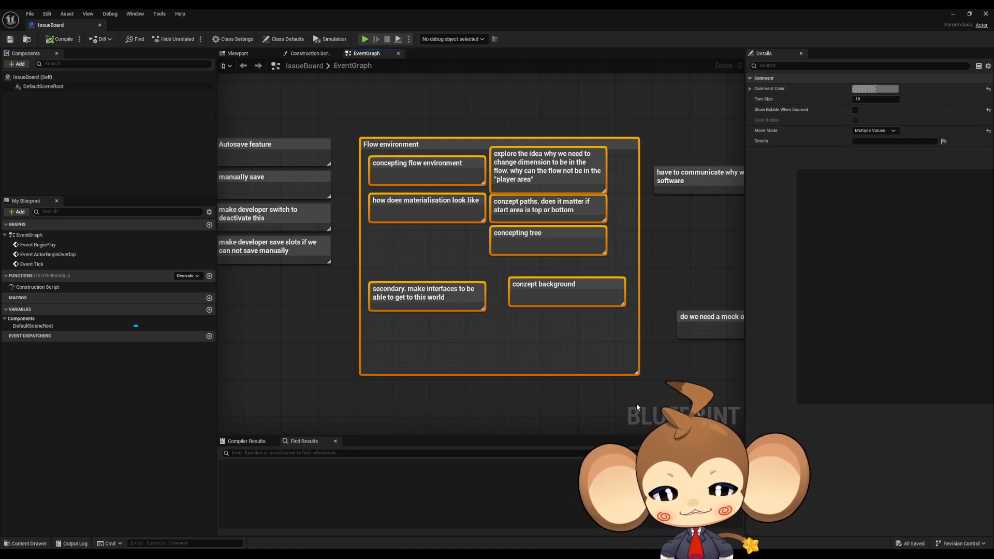
Step: Return to the Intro Battle section and highlight its header together with all task notes beneath it
scroll(636, 403, down, 3)
right_drag(457, 295, 705, 496)
drag(330, 202, 613, 373)
right_drag(612, 373, 539, 280)
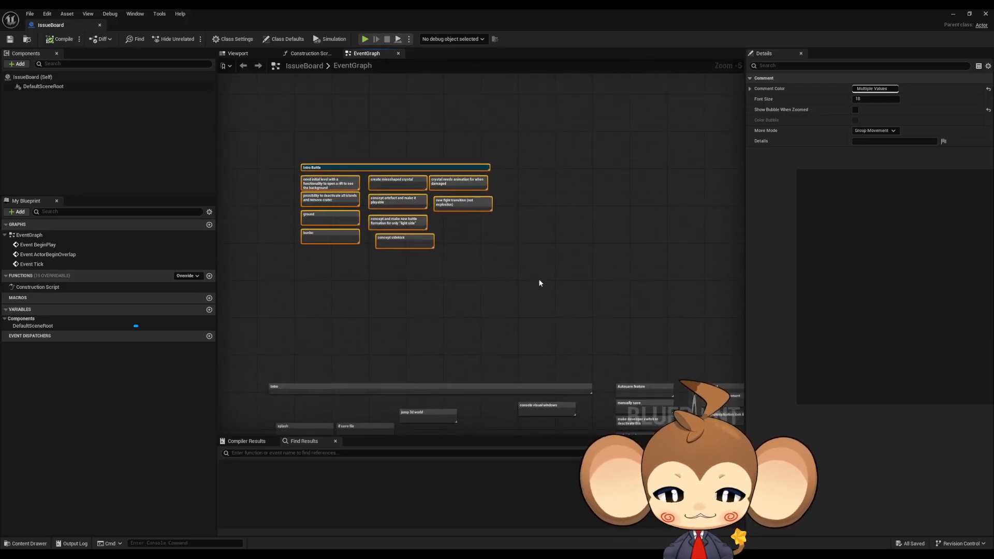
Step: Go back to the Flow environment group and examine its notes, including "how does materialisation look like"
right_drag(606, 295, 407, 196)
drag(469, 206, 615, 371)
right_drag(614, 370, 549, 355)
scroll(549, 354, up, 5)
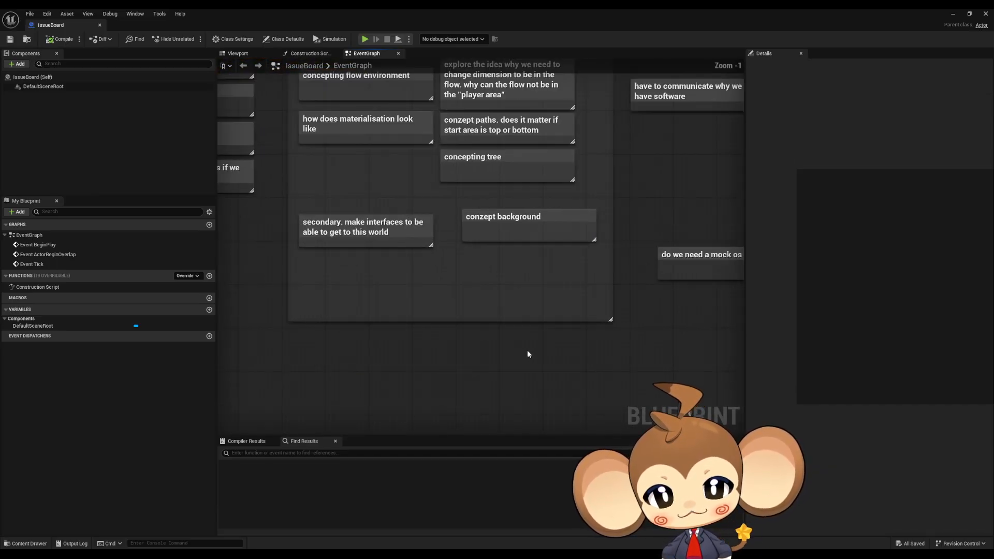
scroll(528, 350, down, 1)
click(418, 212)
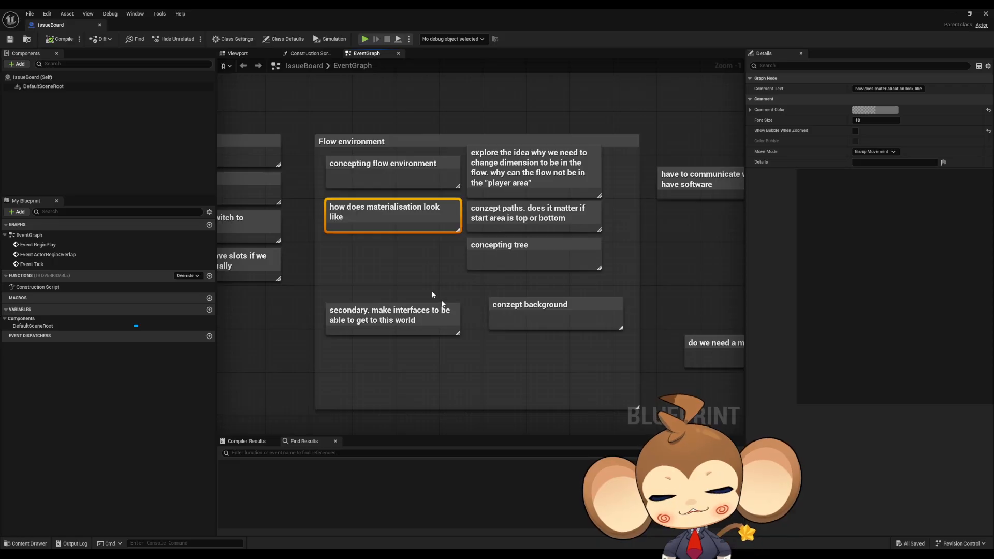
click(407, 426)
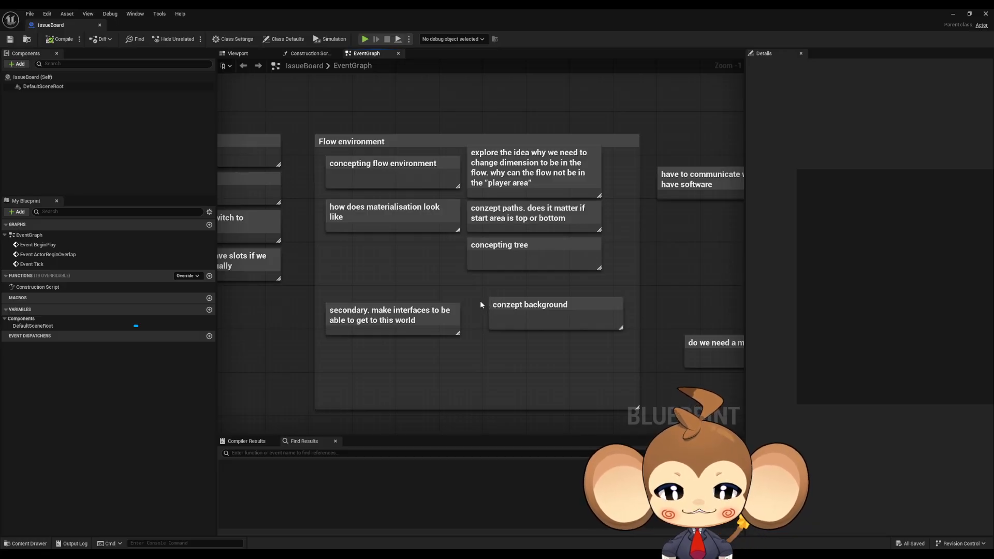
Step: Highlight the whole Flow environment group to go over its concept notes, and clear the selection
drag(314, 115, 629, 406)
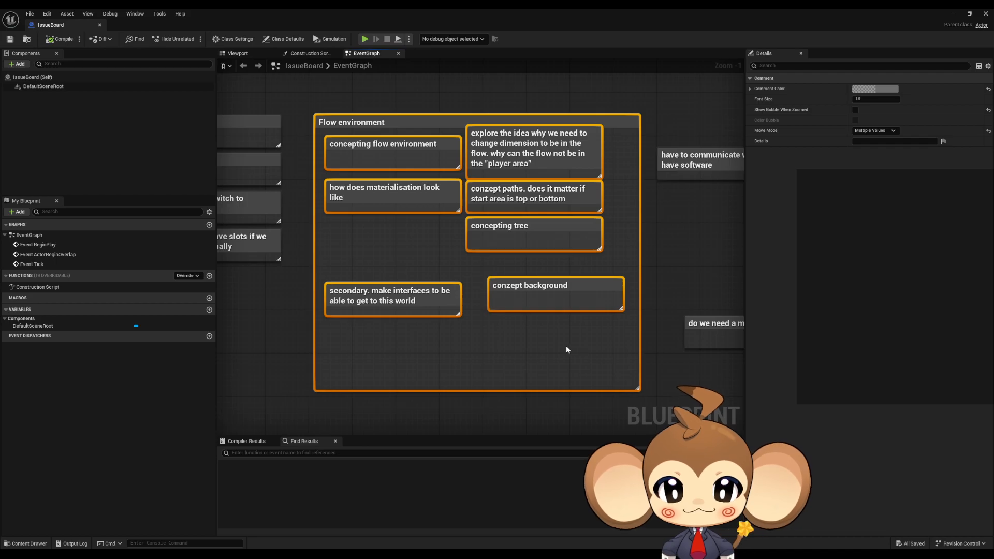
scroll(563, 345, up, 1)
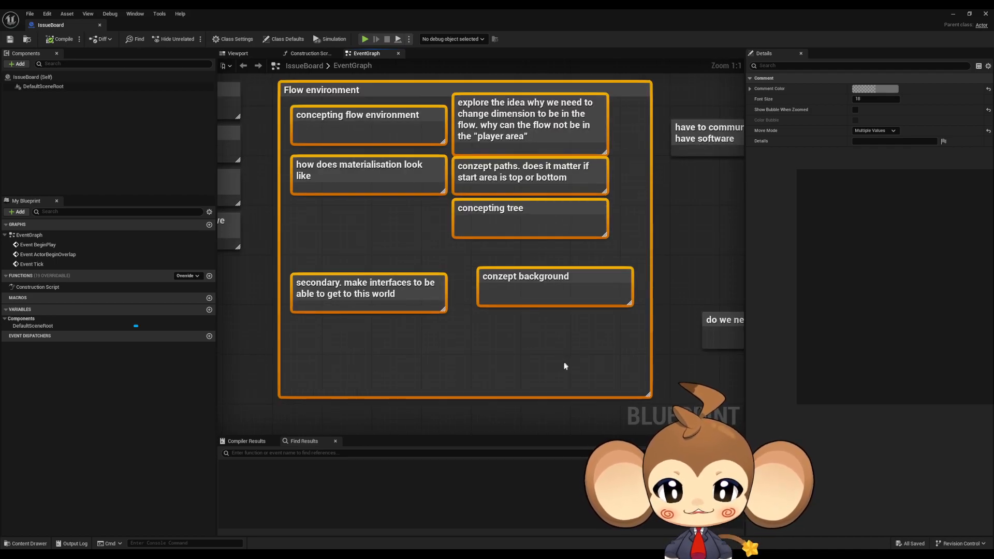
right_drag(564, 362, 573, 386)
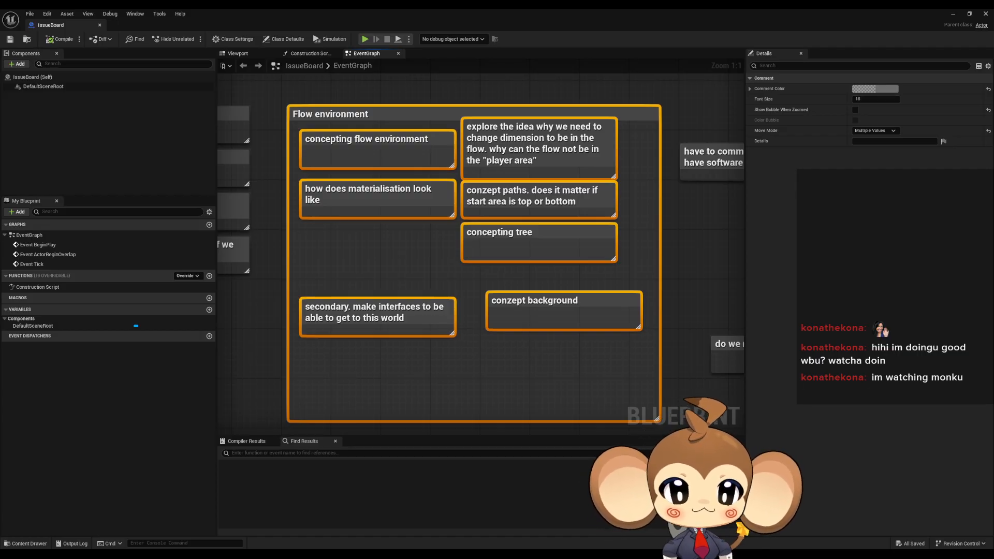
click(384, 344)
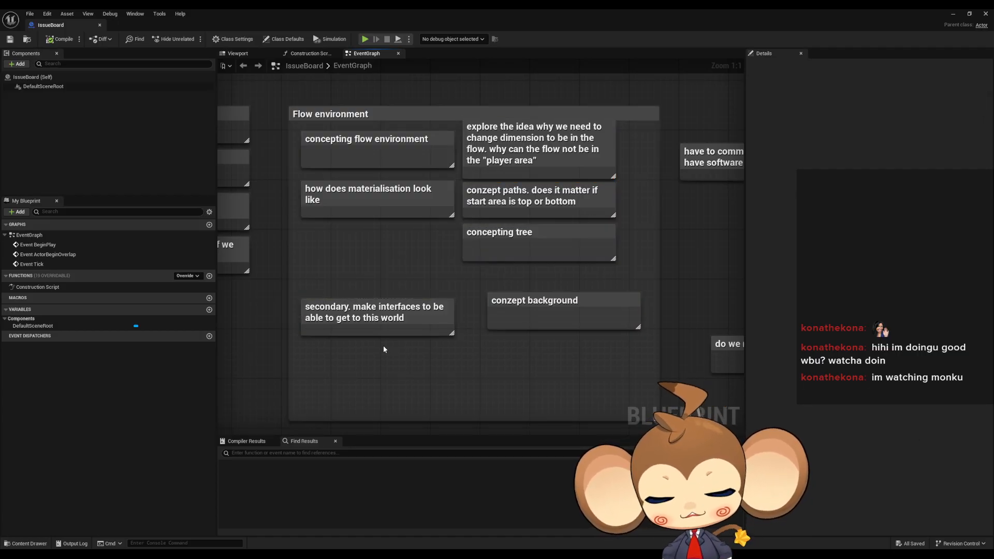
scroll(395, 345, down, 1)
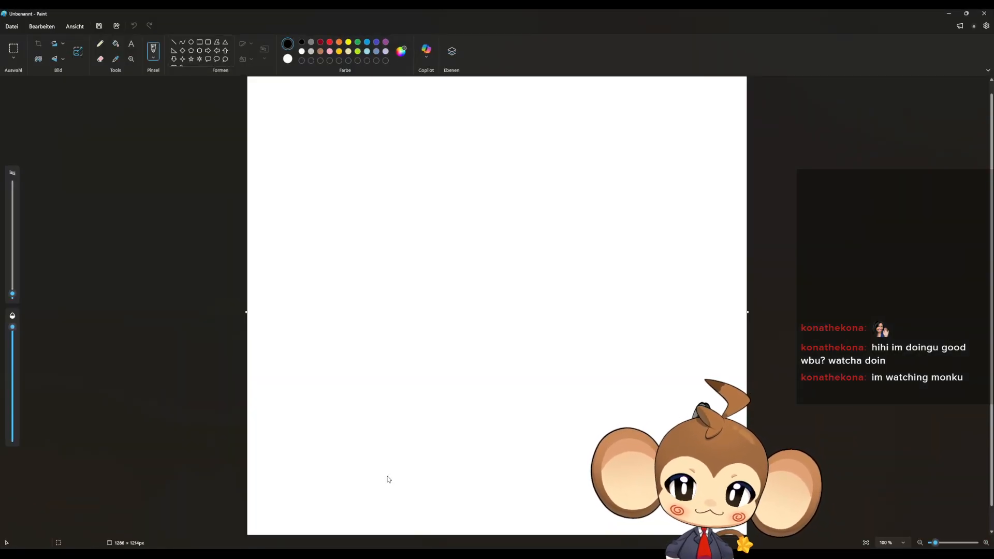
Step: Switch to Paint, fill the blank canvas with black and choose the Pencil tool
click(115, 43)
click(516, 308)
click(100, 44)
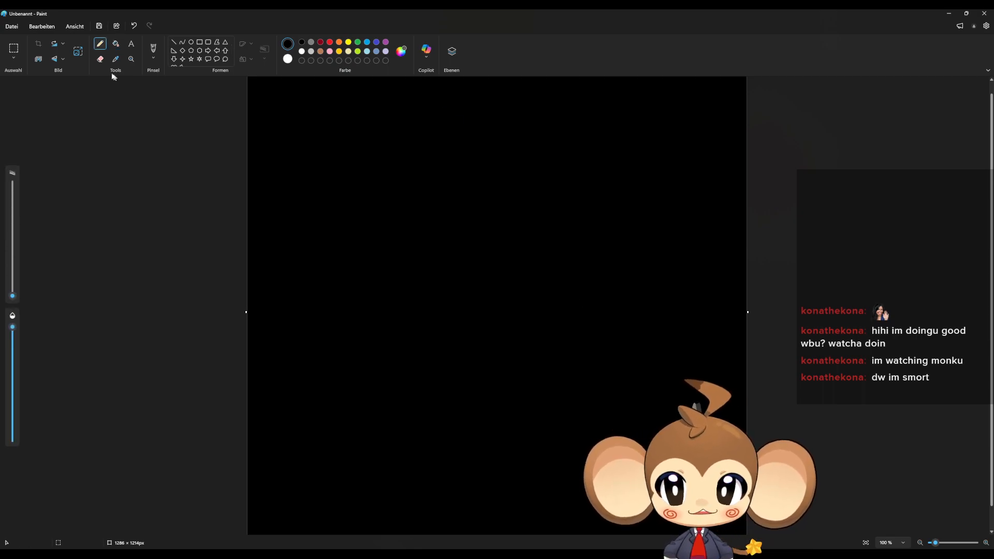
Step: Thicken the pencil and sketch a tall white crystal outline mid-canvas with an arrow pointing at it from its left
drag(16, 299, 16, 294)
mouse_move(458, 300)
mouse_down()
mouse_move(458, 244)
mouse_move(485, 215)
mouse_move(506, 266)
mouse_move(488, 370)
mouse_move(458, 344)
mouse_move(458, 302)
mouse_up()
drag(309, 242, 355, 262)
mouse_move(356, 253)
mouse_down()
mouse_move(380, 259)
mouse_move(364, 274)
mouse_up()
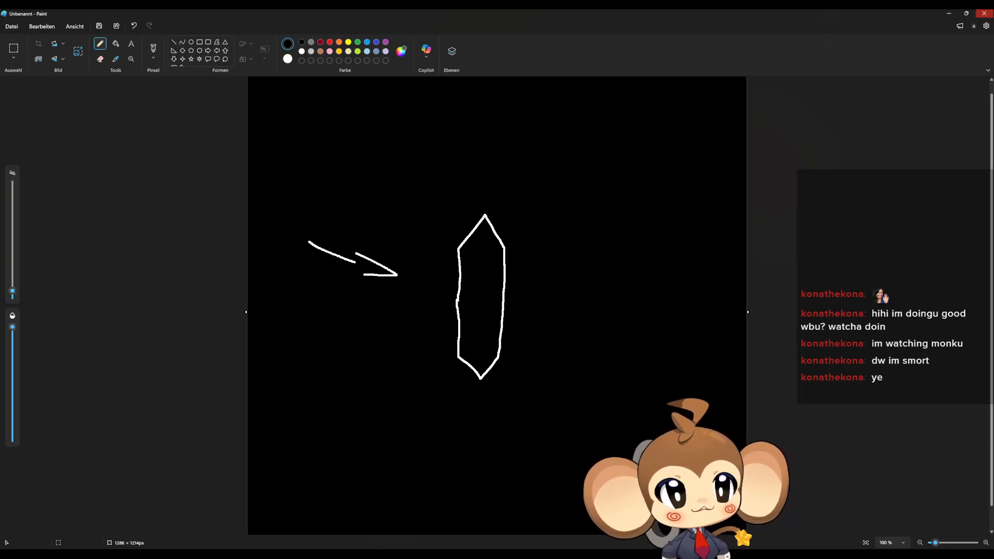
Step: Switch back to Unreal Editor and play the Main level in full screen
click(946, 14)
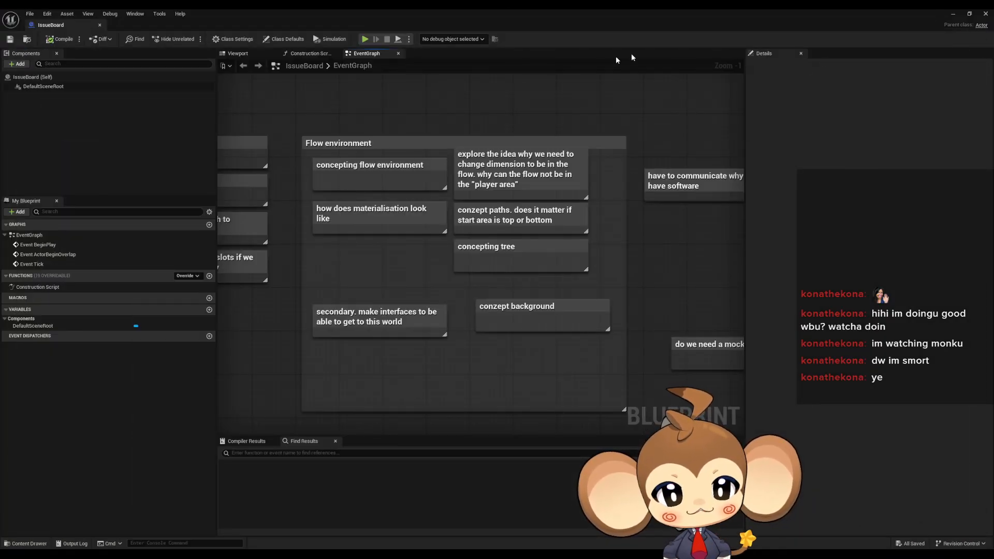
click(953, 14)
click(192, 38)
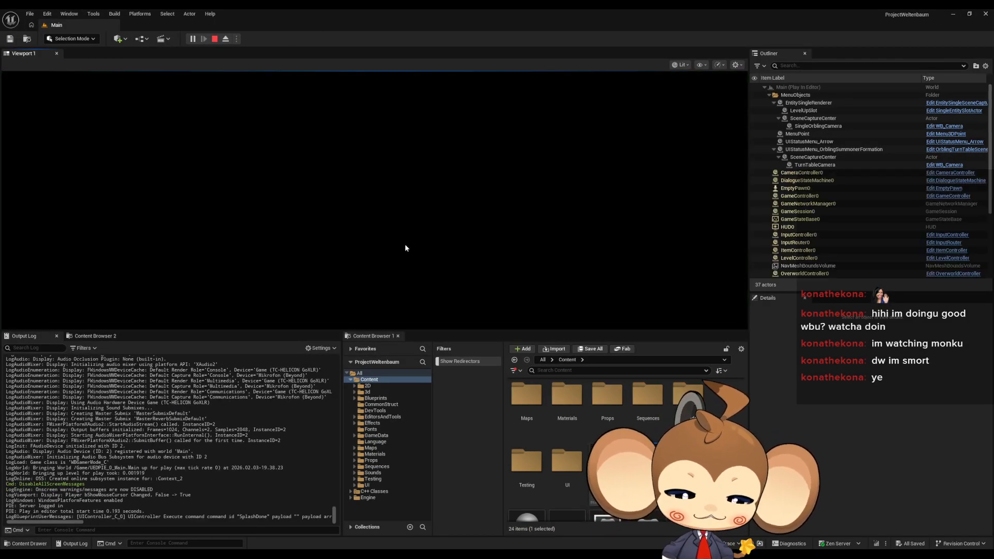
key(F11)
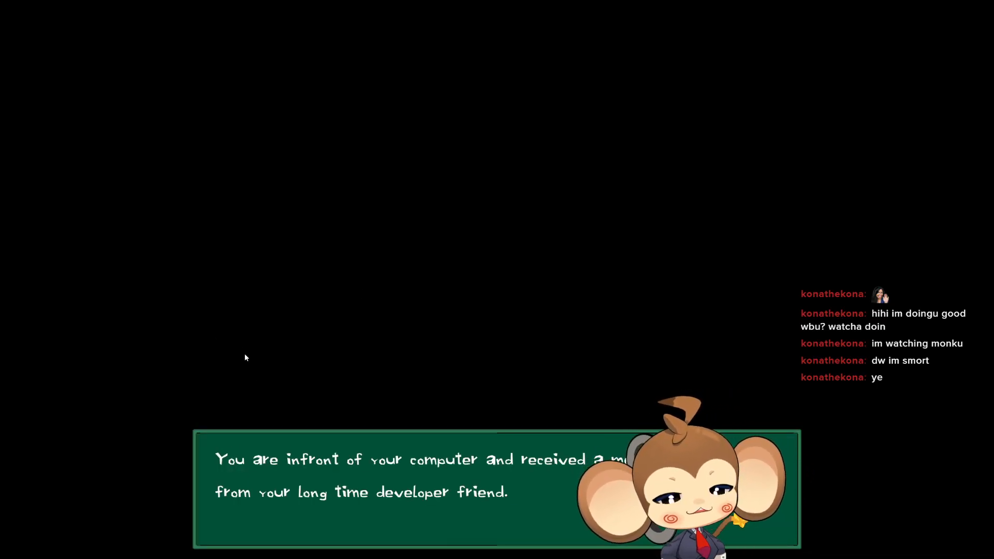
Step: Advance through the game's intro dialogue to reach the Monkey Software console
key(space)
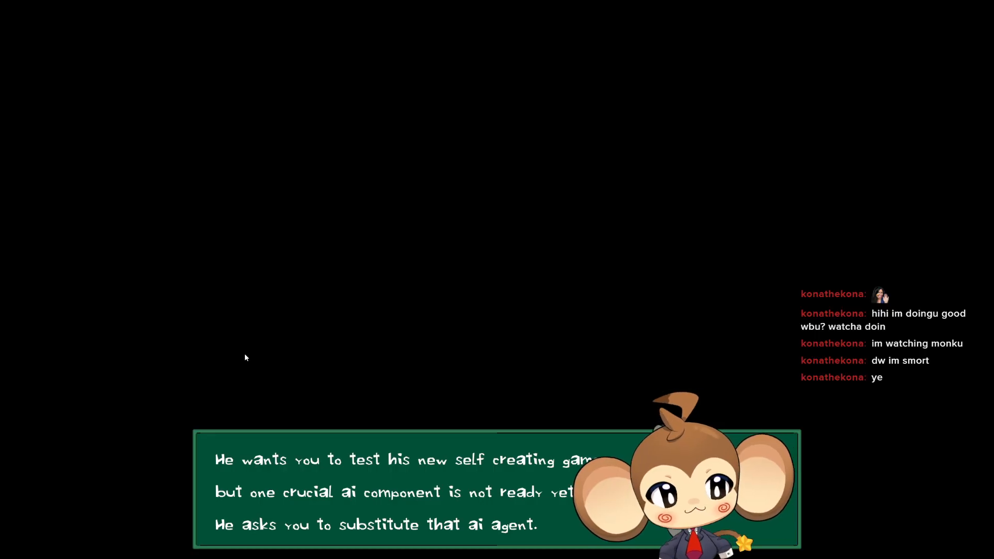
key(space)
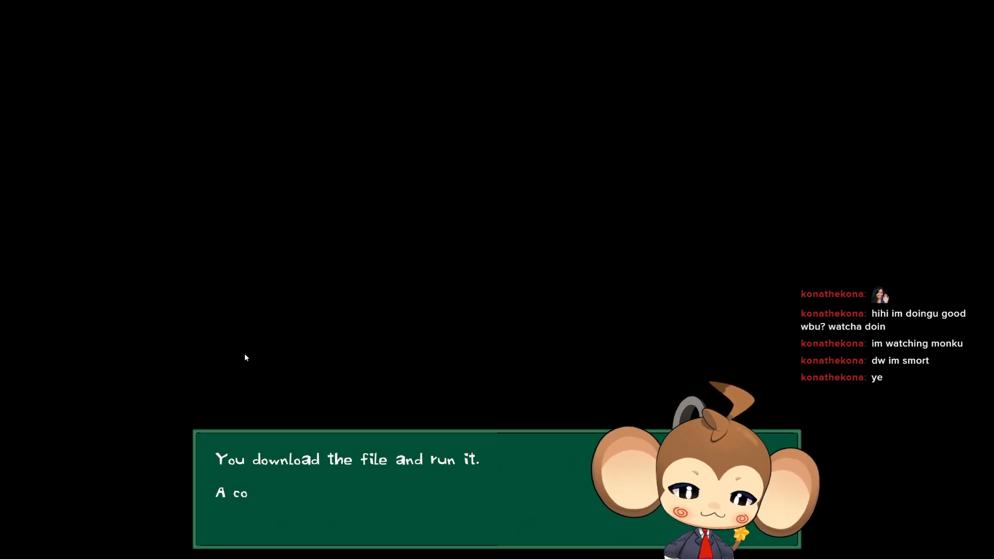
key(space)
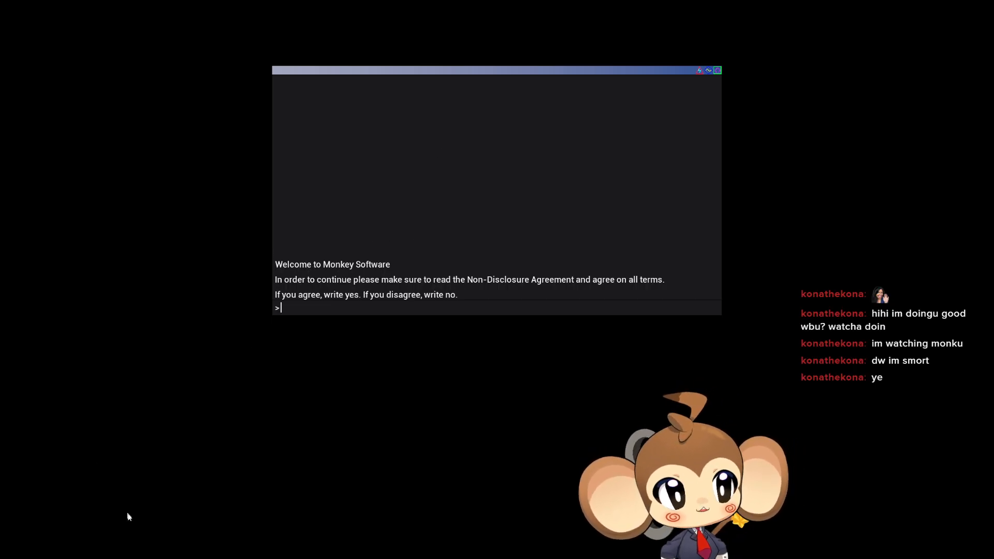
Step: Accept the Non-Disclosure Agreement with "yes" in the game console and answer "y" to create the world
text(yes)
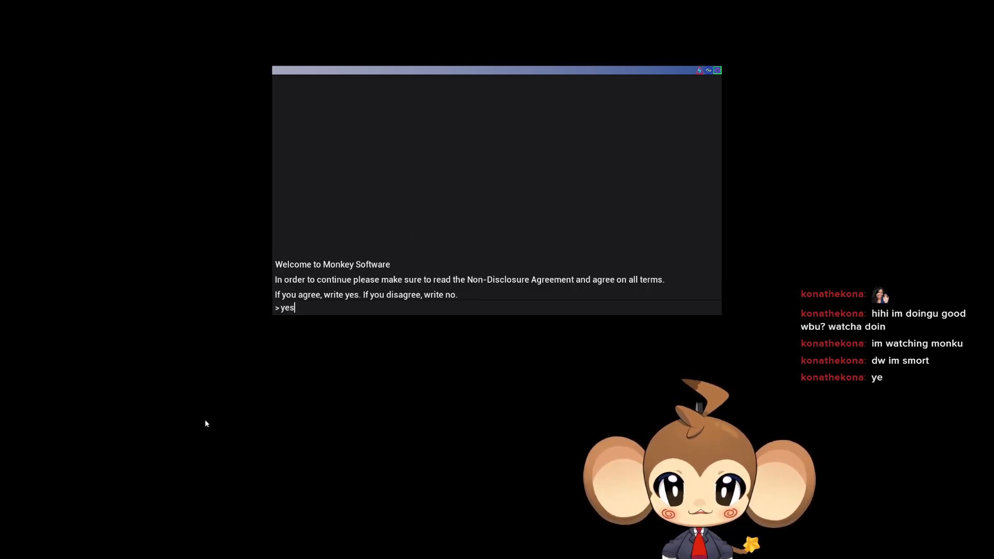
key(Return)
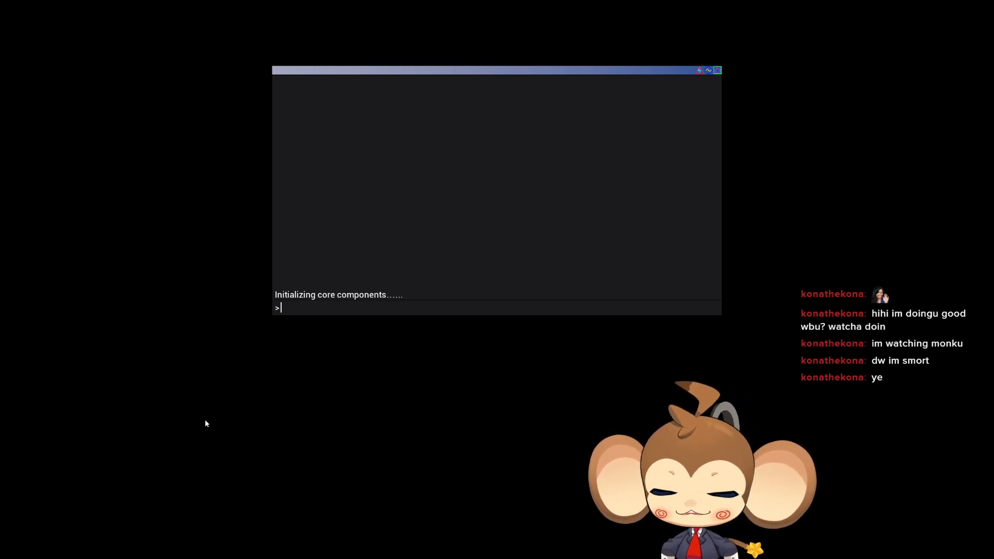
text(y)
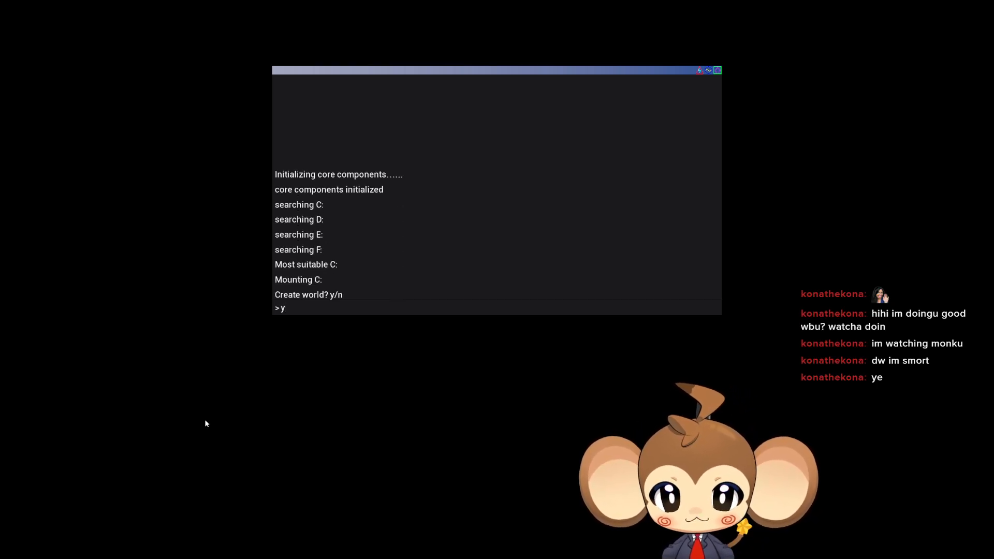
key(Return)
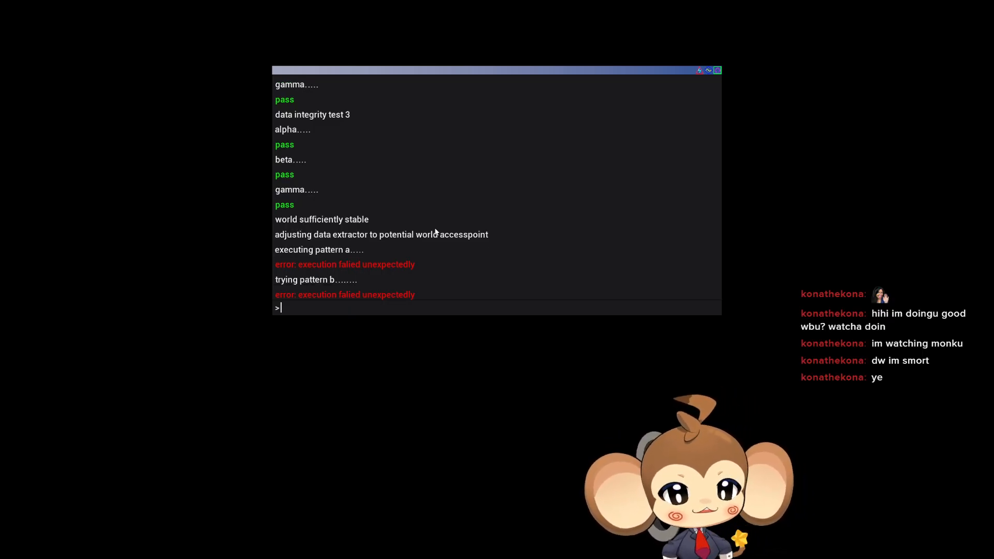
Step: Switch to Paint and draw a small stick figure beside a round object with a stem, right of the crystal
click(254, 543)
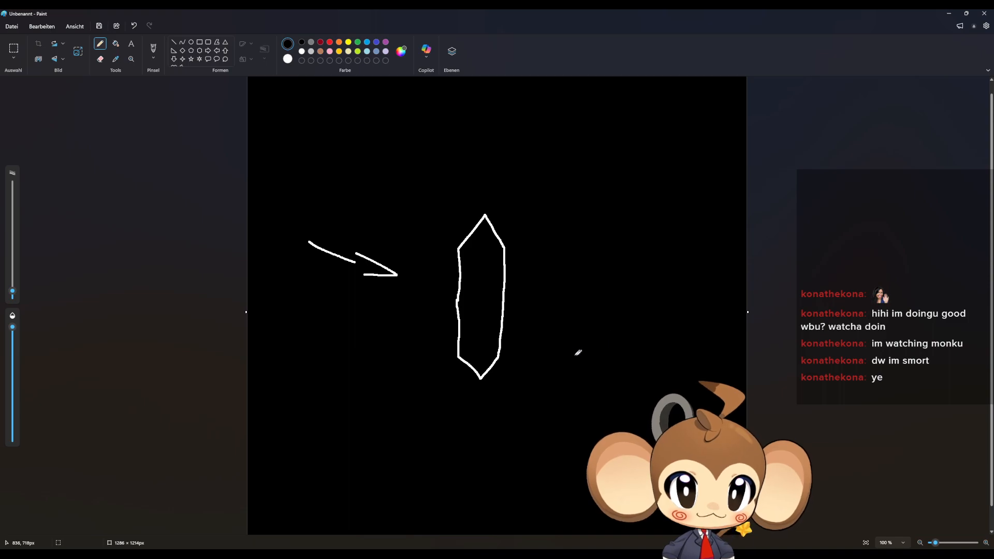
mouse_move(583, 369)
mouse_down()
mouse_move(634, 363)
mouse_move(621, 320)
mouse_move(604, 328)
mouse_move(632, 330)
mouse_up()
mouse_move(617, 308)
mouse_down()
mouse_move(623, 300)
mouse_move(628, 319)
mouse_up()
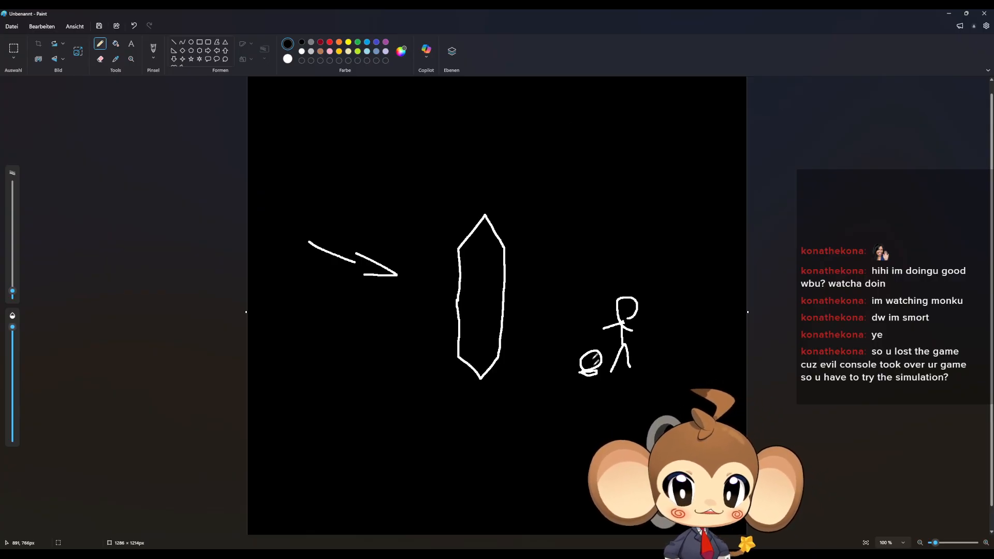
mouse_move(589, 351)
mouse_down()
mouse_move(593, 329)
mouse_move(590, 351)
mouse_up()
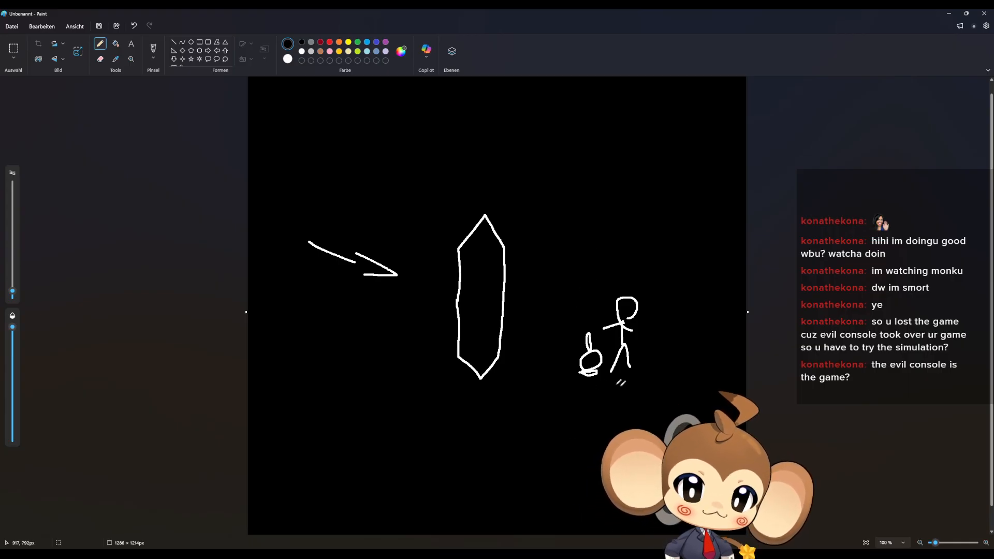
Step: Draw a small circle around the stick figure and a large circle enclosing both it and the crystal
mouse_move(616, 397)
mouse_down()
mouse_move(598, 395)
mouse_move(558, 306)
mouse_move(676, 304)
mouse_move(606, 408)
mouse_up()
mouse_move(550, 480)
mouse_down()
mouse_move(485, 449)
mouse_move(616, 204)
mouse_move(728, 384)
mouse_up()
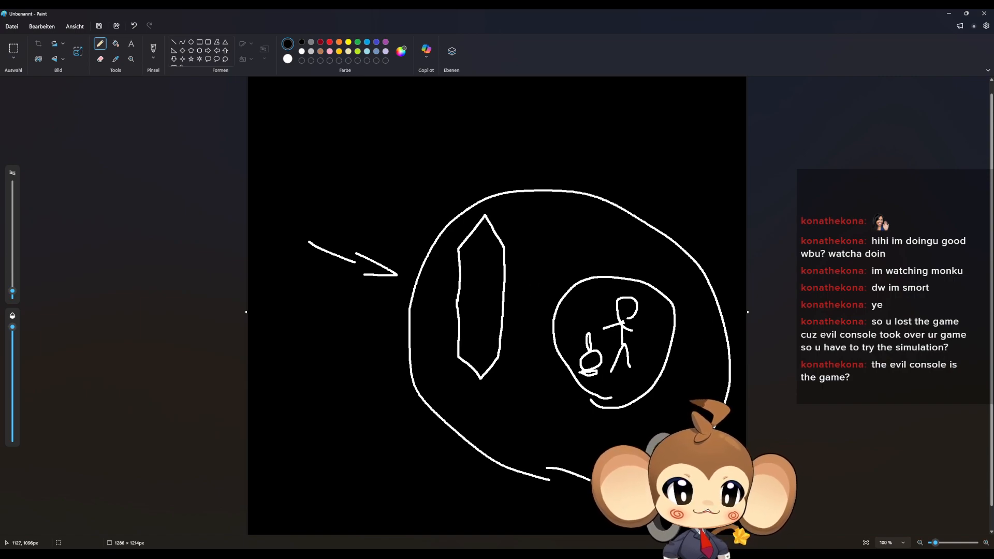
Step: Add short curved strokes between the crystal and the inner circle, and a second arrow pointing at the large circle's upper left
drag(542, 283, 550, 269)
drag(544, 252, 558, 262)
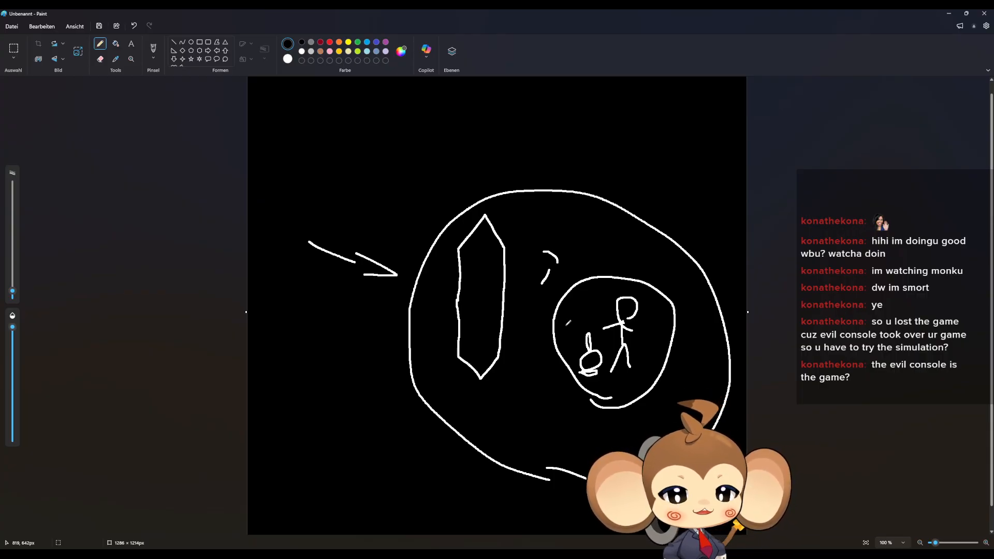
drag(396, 155, 409, 171)
drag(414, 156, 410, 183)
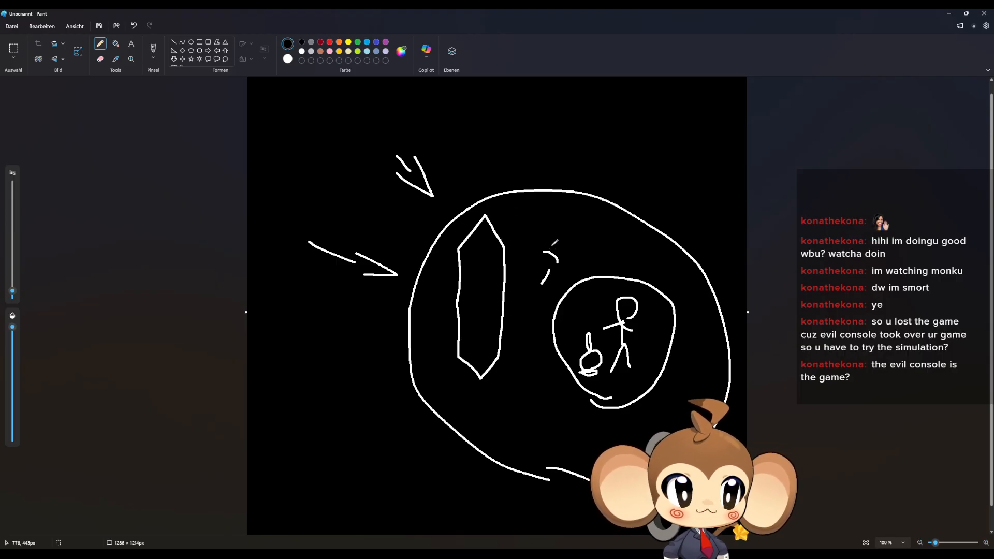
Step: Draw a second large ring around the existing one, with arrows pointing at the lower left of the inner circle and outer ring
mouse_move(554, 400)
mouse_down()
mouse_move(542, 414)
mouse_move(556, 412)
mouse_up()
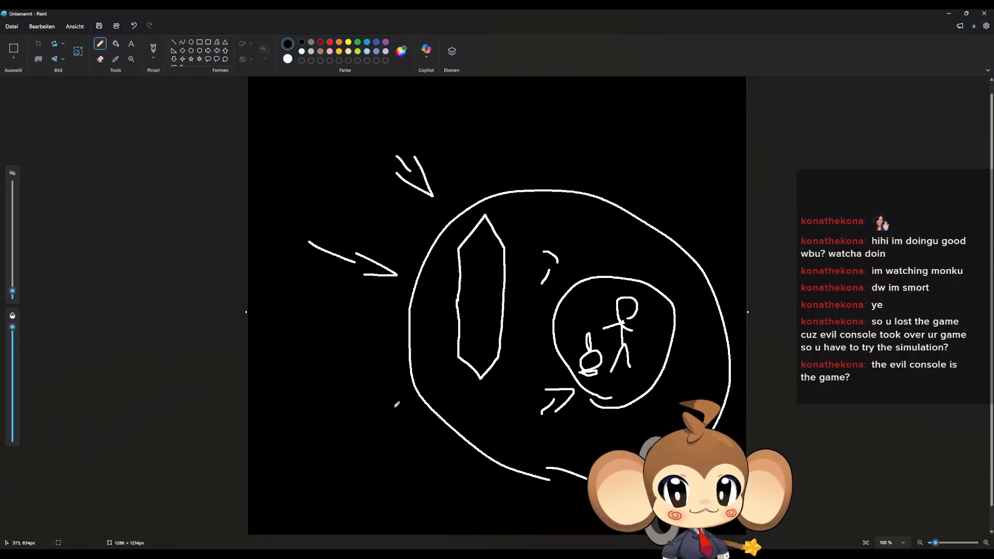
mouse_move(473, 464)
mouse_down()
mouse_move(421, 412)
mouse_move(435, 195)
mouse_move(693, 235)
mouse_move(729, 331)
mouse_move(459, 458)
mouse_move(422, 425)
mouse_up()
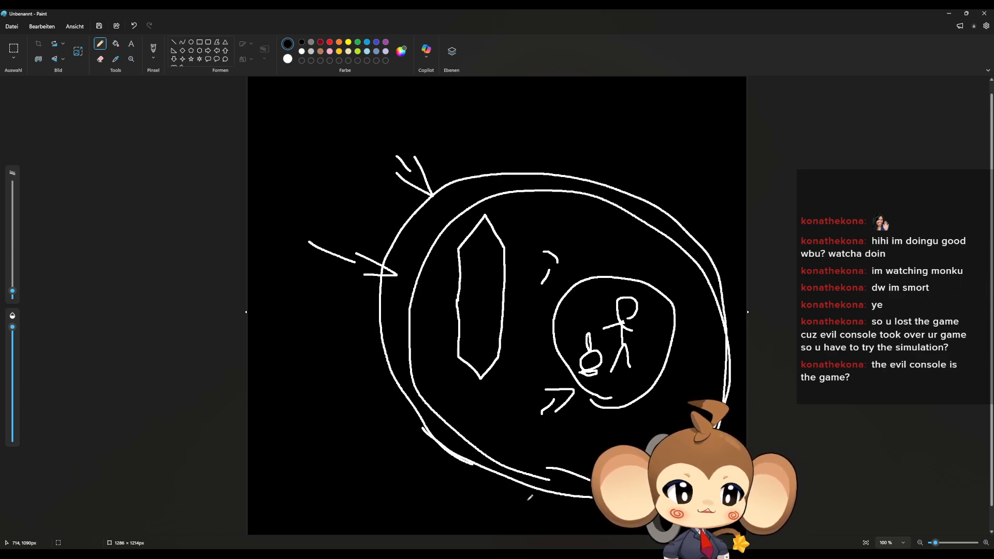
mouse_move(351, 415)
mouse_down()
mouse_move(385, 395)
mouse_move(344, 433)
mouse_up()
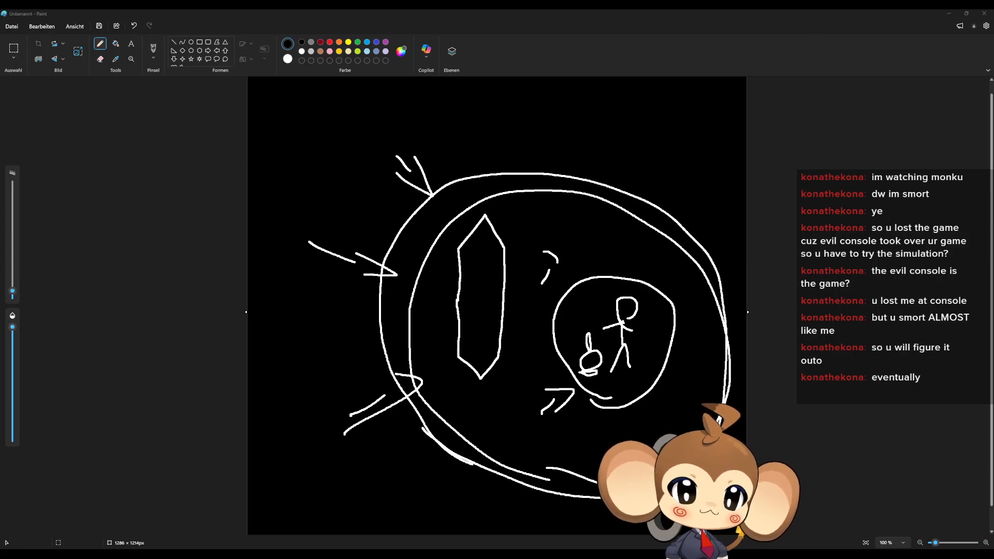
Step: Switch from Paint to the Unreal playtest, stop it and restore the main editor window from full-screen viewport mode
click(949, 15)
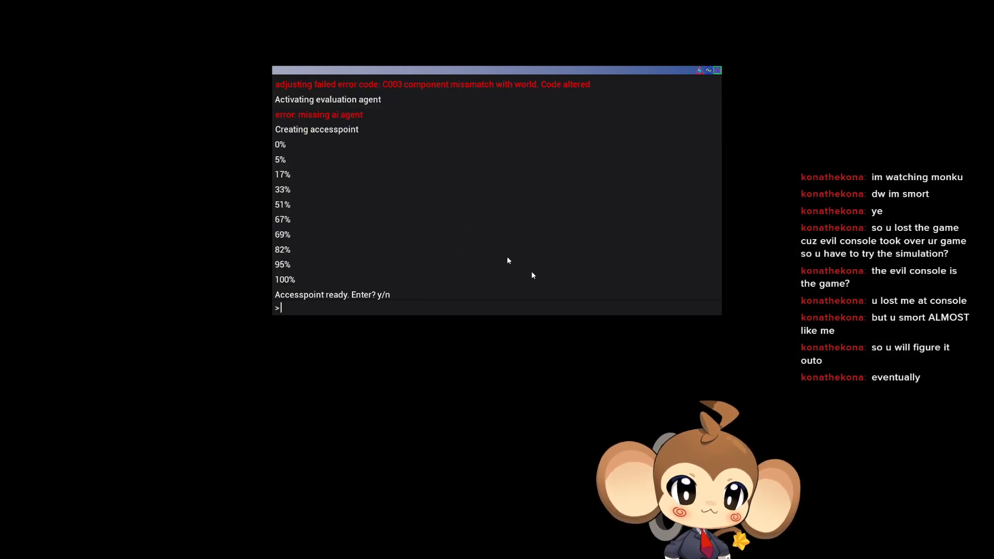
key(Escape)
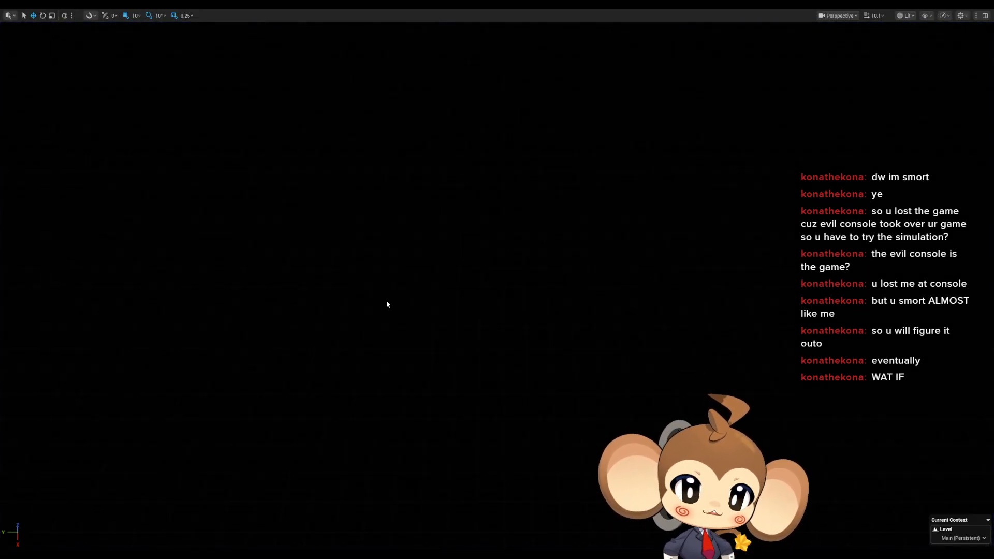
key(F11)
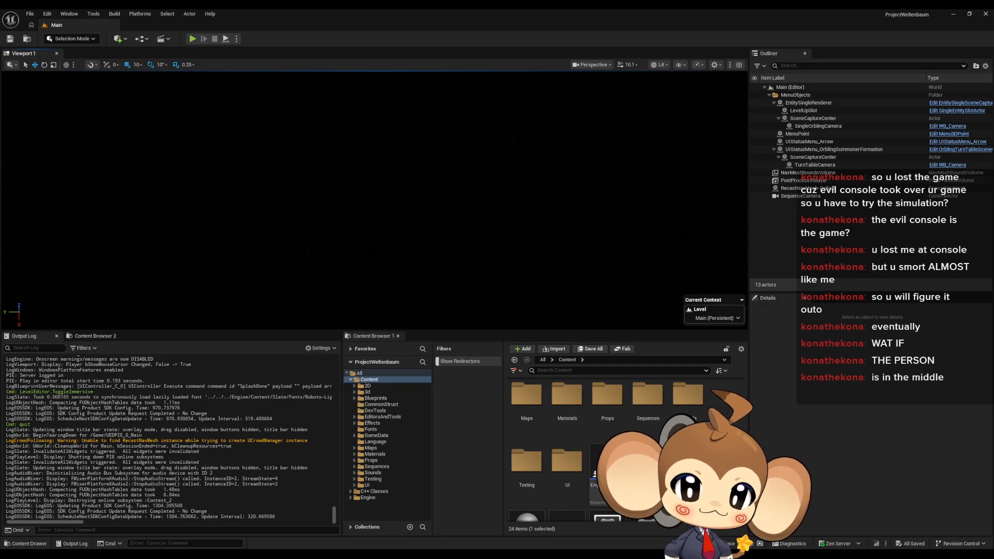
mouse_move(409, 553)
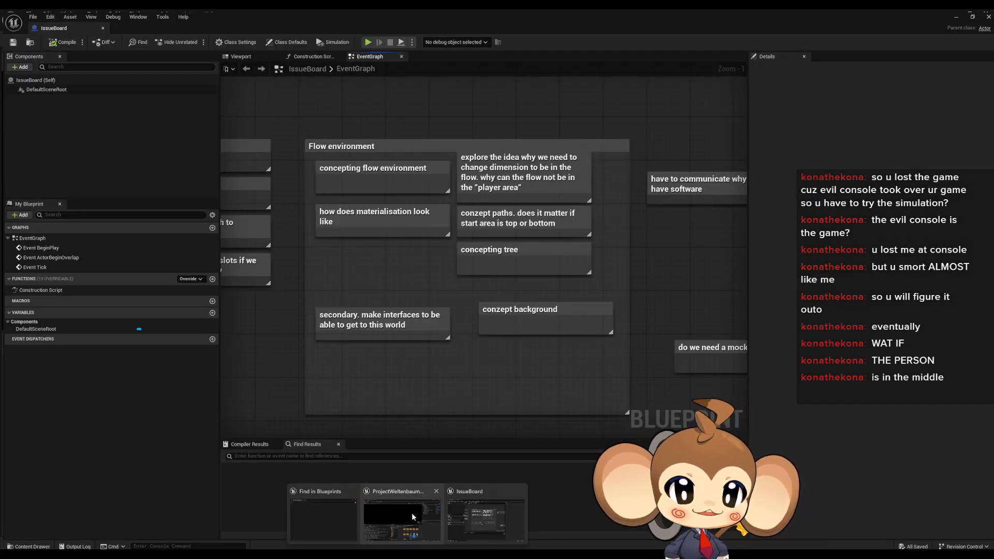
click(413, 515)
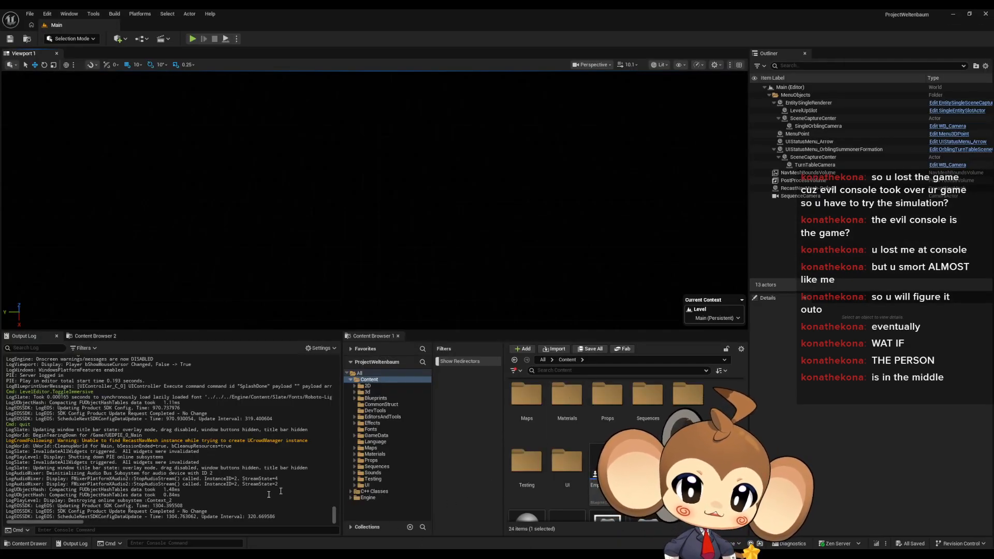
Step: Bring up the Paint sketch to refer to its outer ring and return to the Unreal Editor
key(alt+Tab)
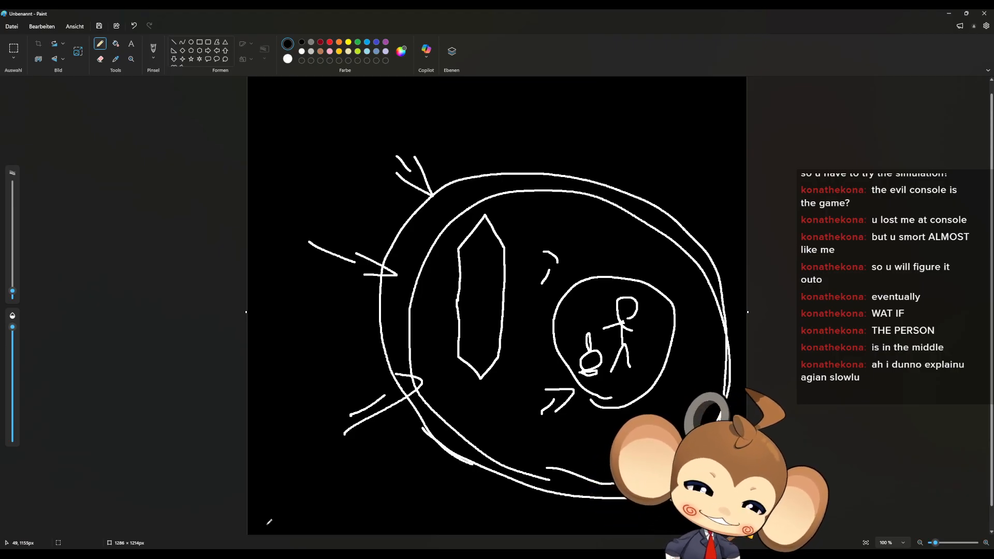
drag(368, 222, 372, 218)
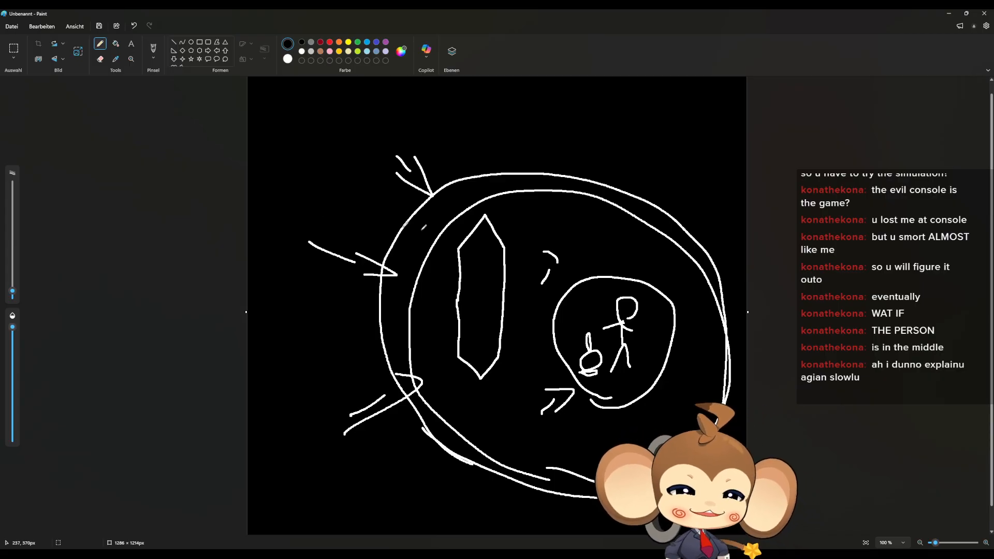
click(949, 13)
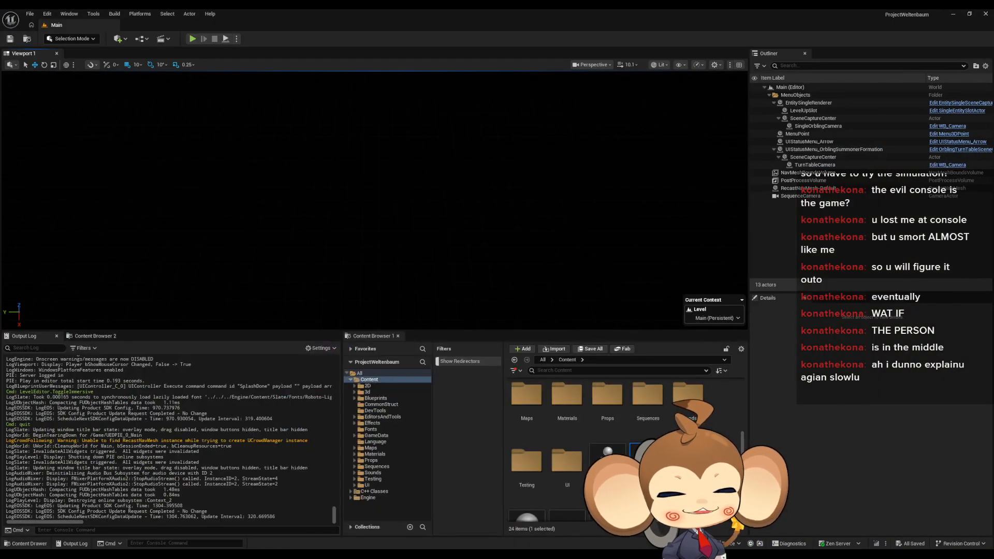
Step: Open the UIController blueprint from the Content/Blueprints/Controllers folder
click(651, 444)
scroll(651, 444, up, 2)
scroll(651, 443, up, 2)
double_click(607, 396)
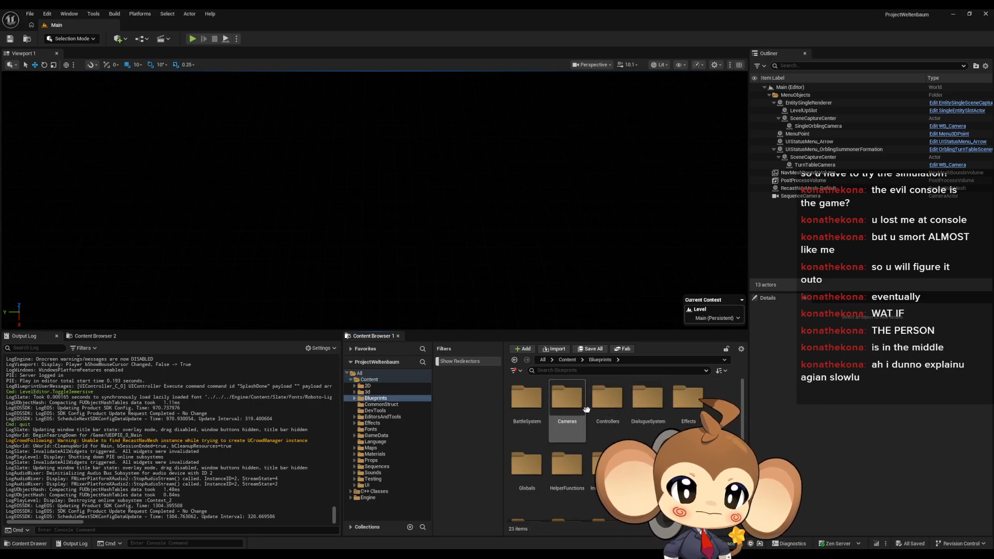
double_click(608, 398)
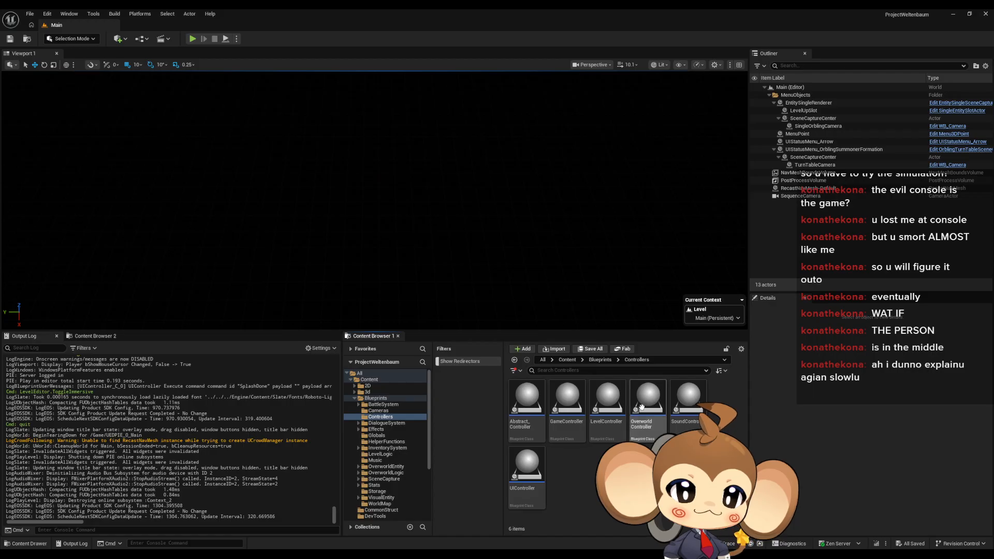
double_click(528, 479)
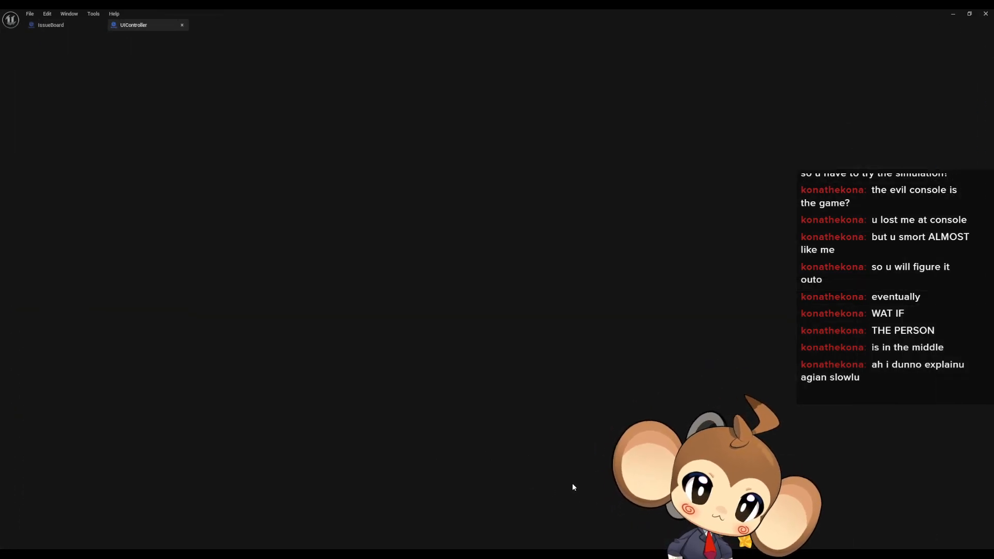
Step: In the ExecuteCommand function, rewire the Splash Screen SET node's execution output from Start Intro After Delay to Show Start Menu
scroll(477, 294, down, 5)
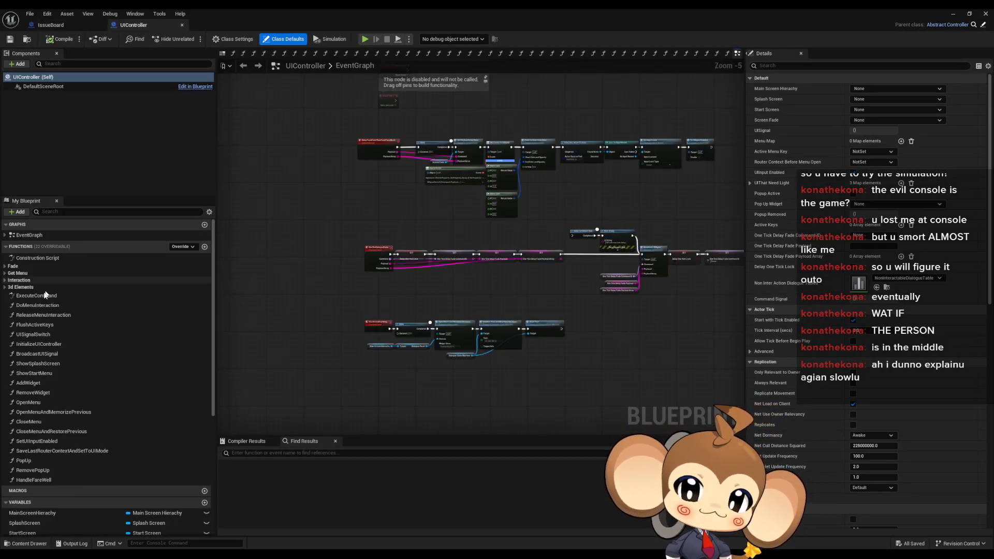
click(50, 296)
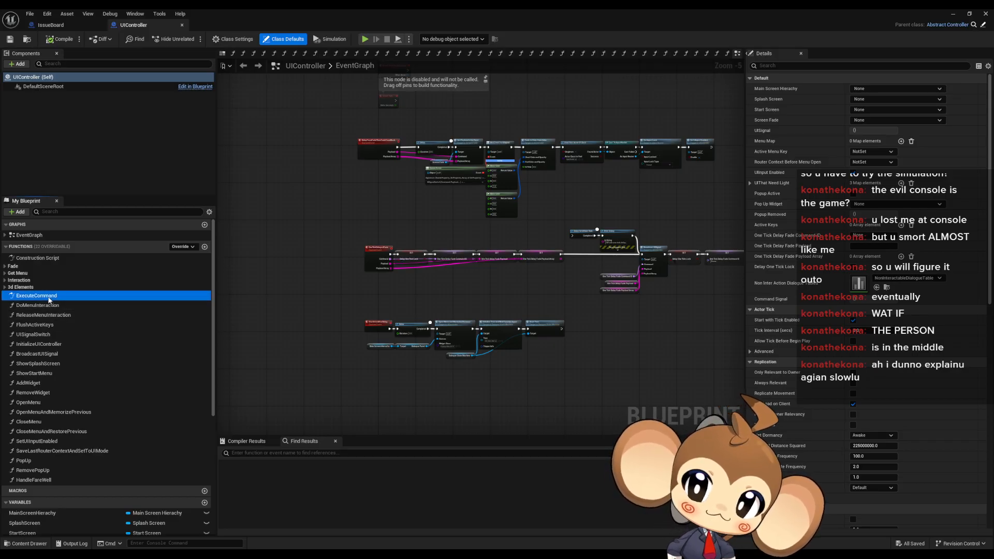
double_click(49, 296)
scroll(548, 290, up, 5)
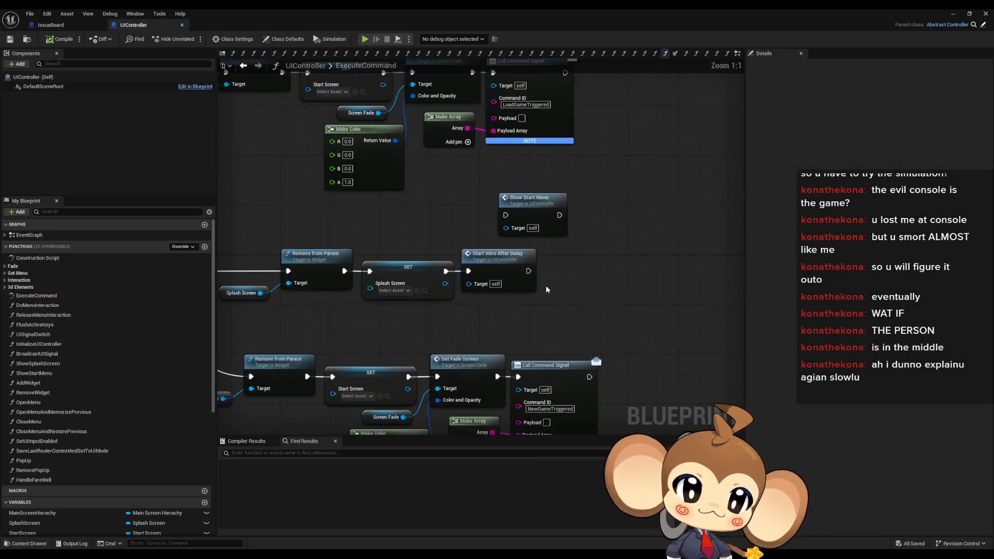
right_drag(540, 287, 582, 300)
drag(487, 285, 546, 228)
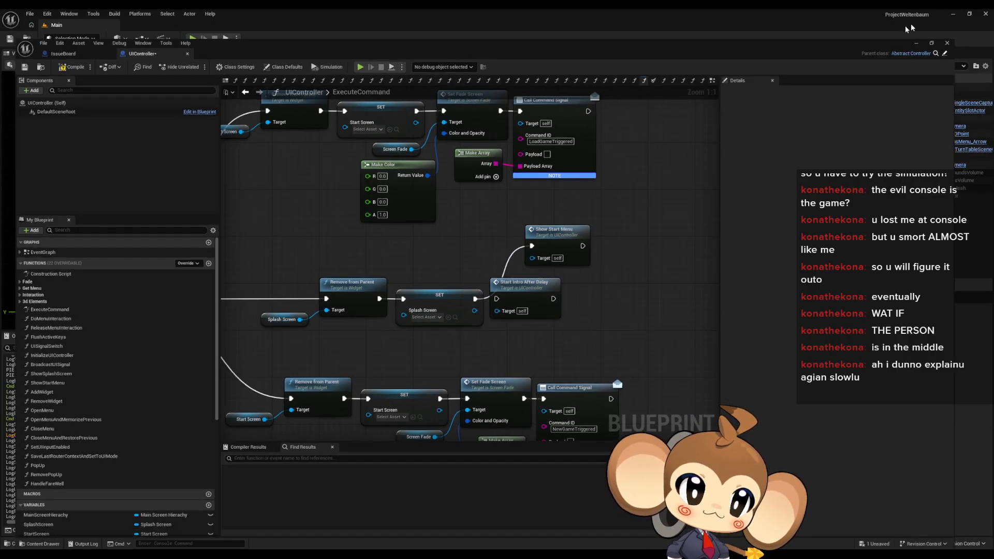
Step: Play the level from the main editor window, start a new game and look around the start area's sky and temple
click(953, 14)
click(193, 39)
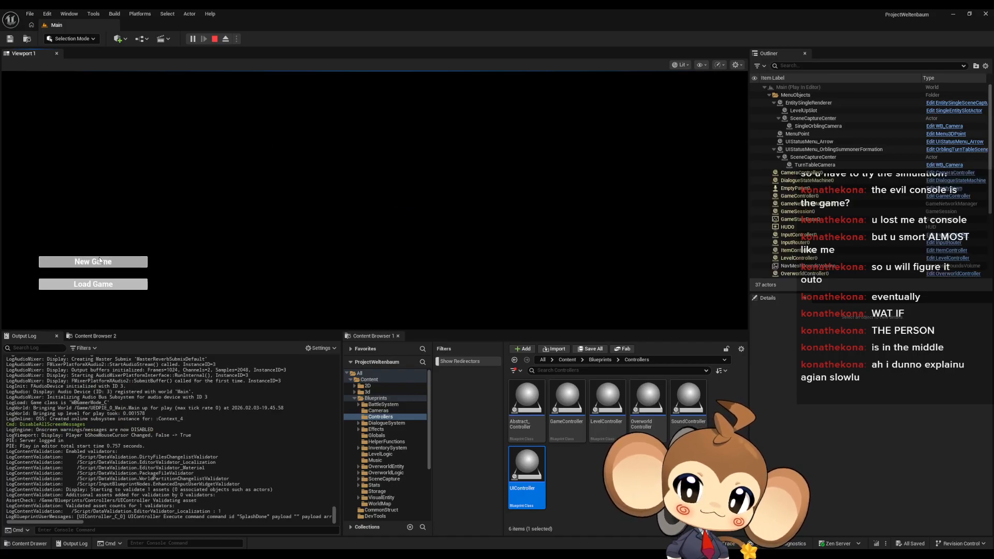
click(110, 264)
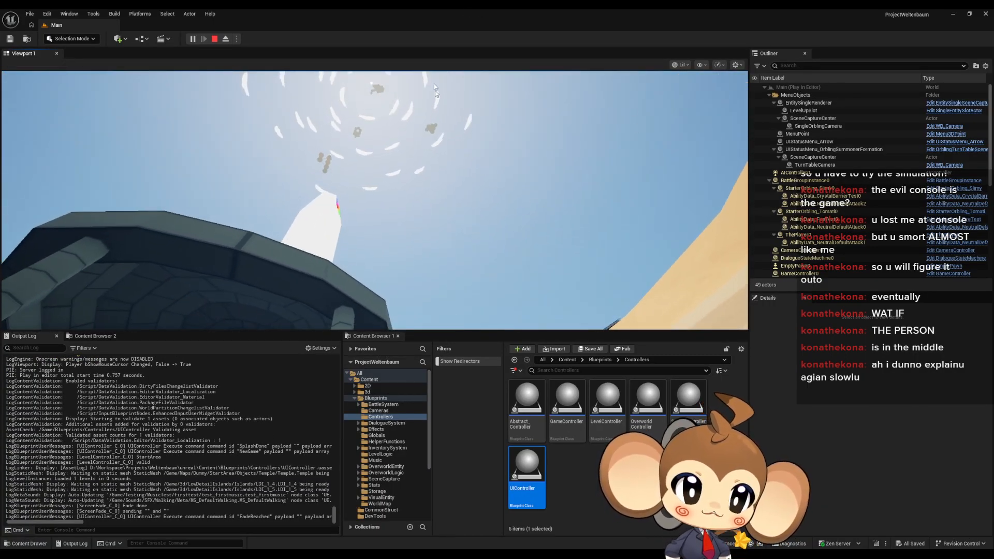
click(507, 198)
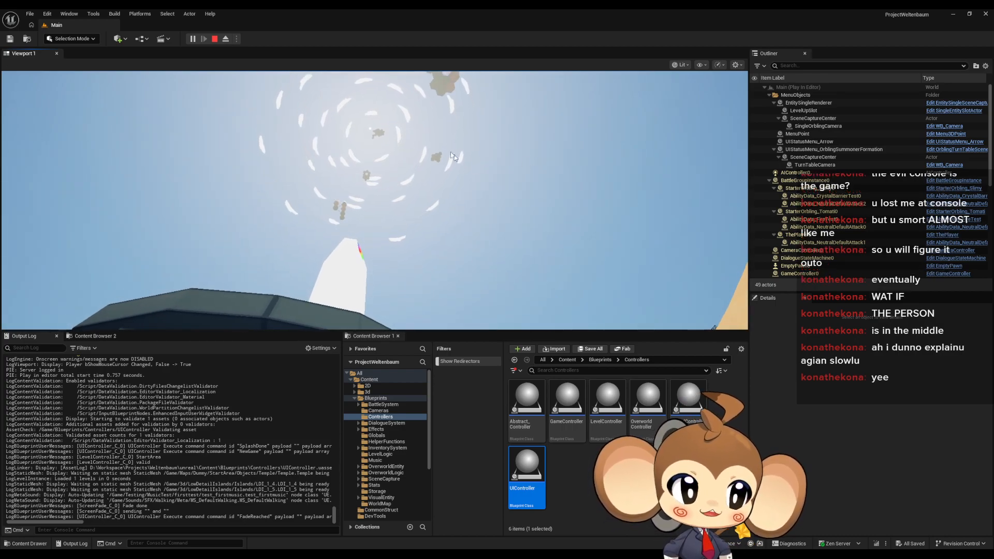
click(356, 258)
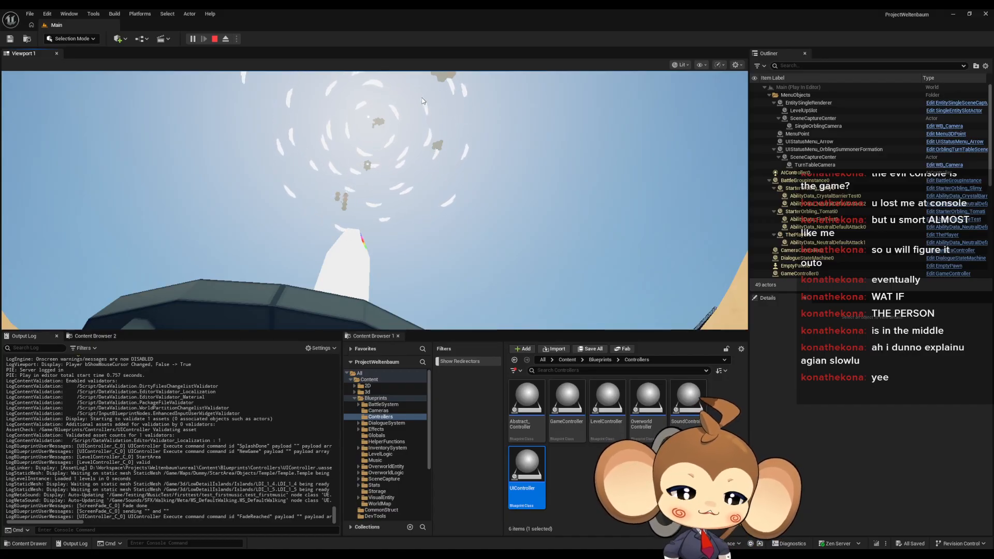
drag(452, 235, 409, 232)
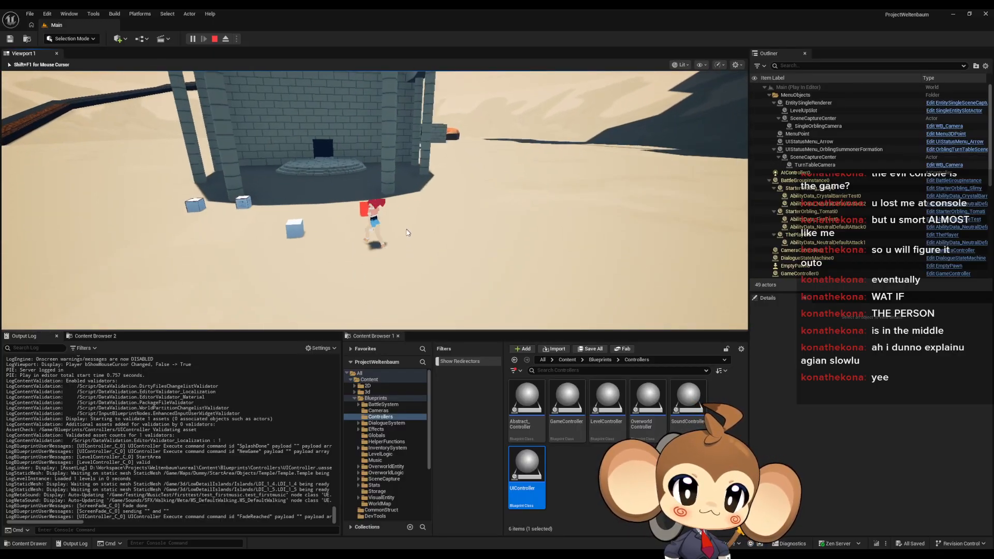
Step: Run the character along the island paths into an enemy to show the battle environment, and stop the playtest
key(w)
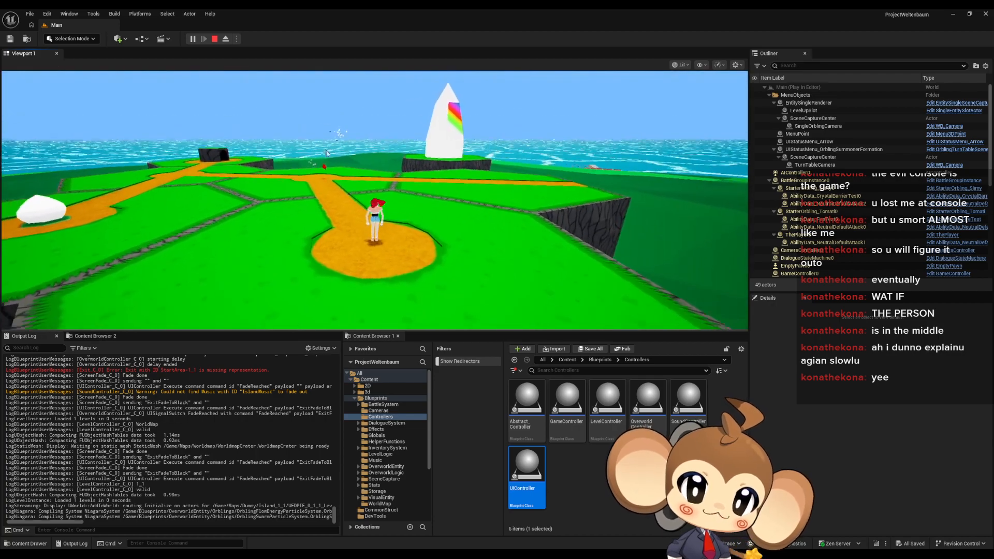
key(w)
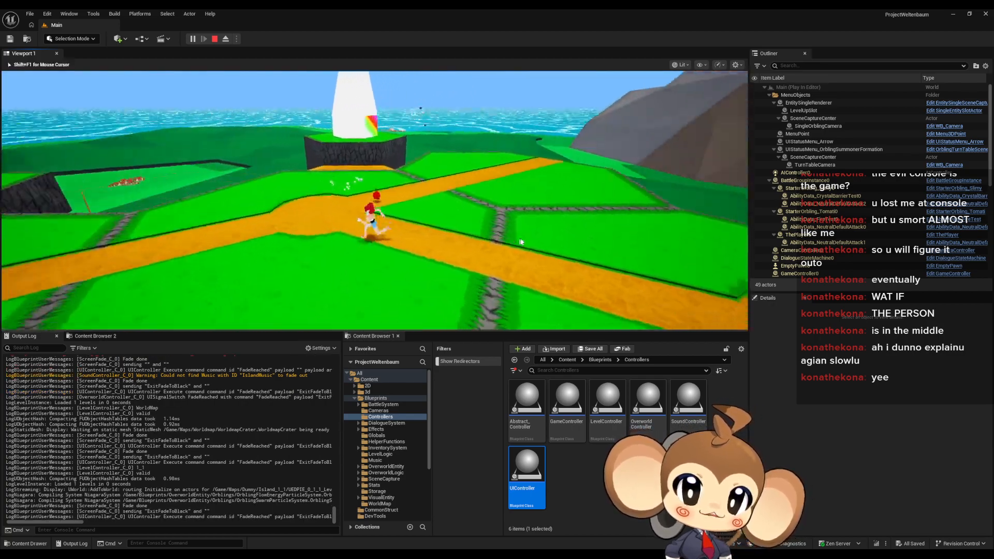
key(w)
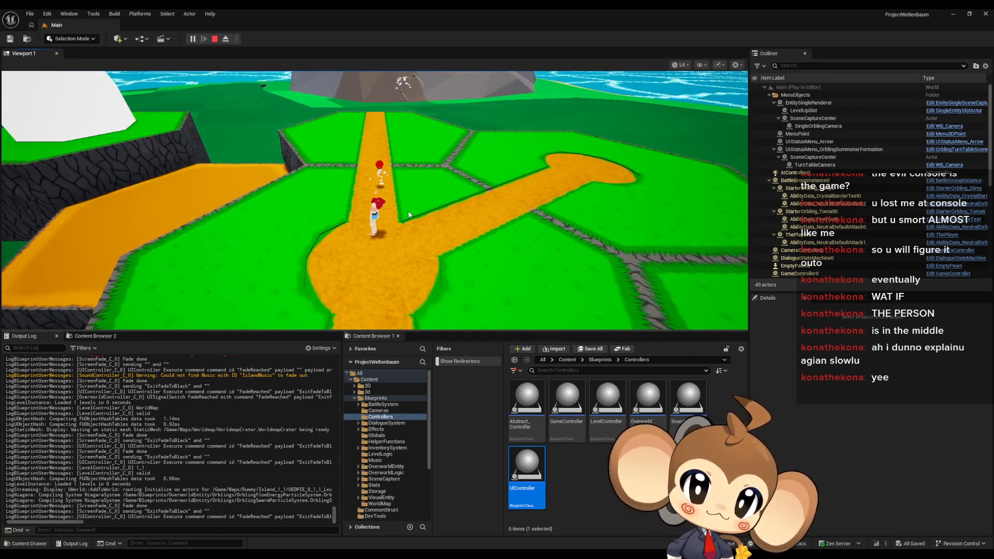
key(w)
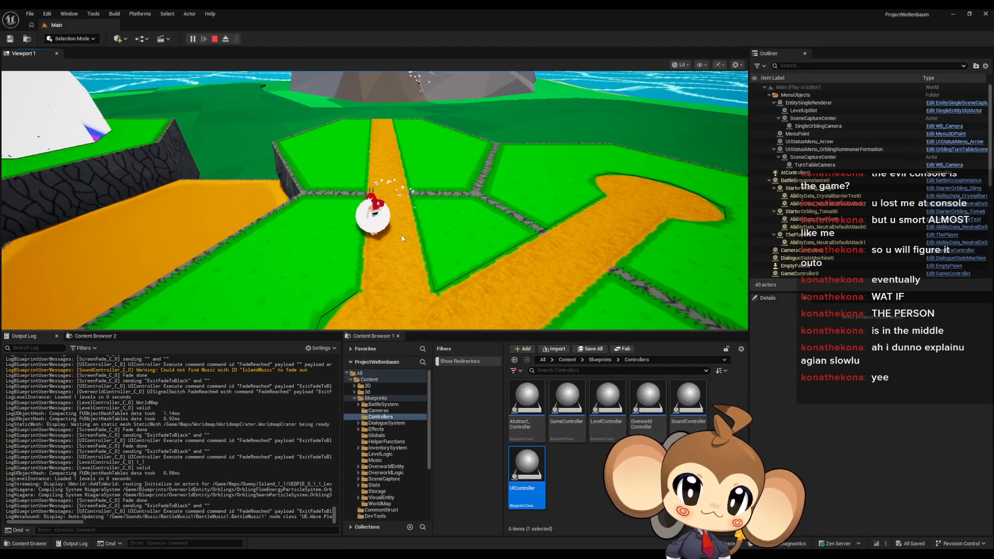
key(w)
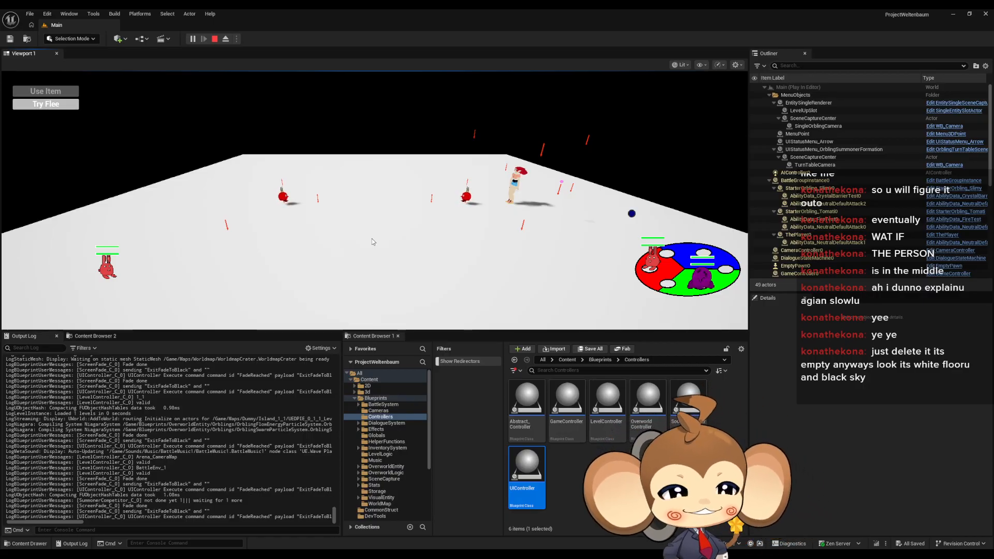
click(215, 39)
Step: Save the changed UIController blueprint and switch to the IssueBoard blueprint
mouse_move(408, 554)
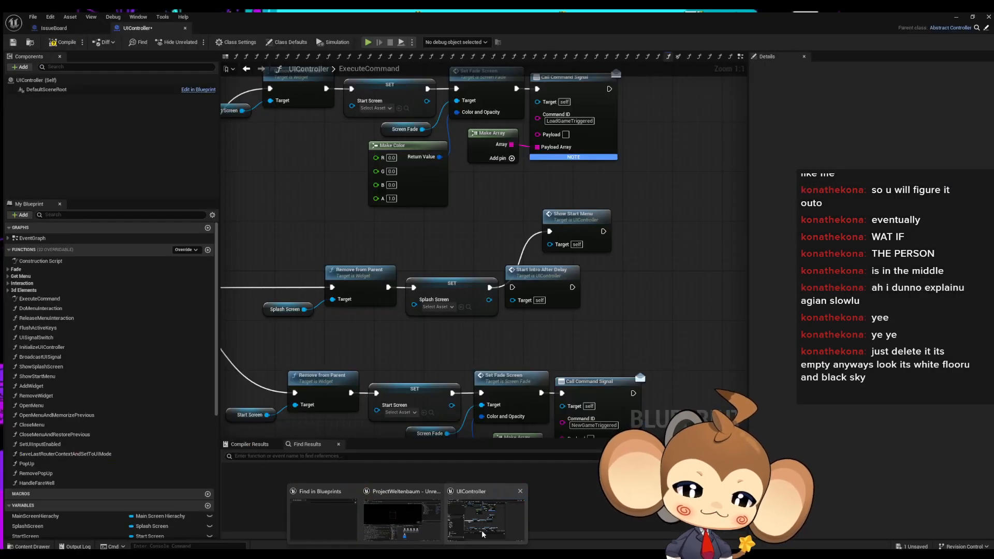
click(459, 540)
key(ctrl+s)
click(75, 25)
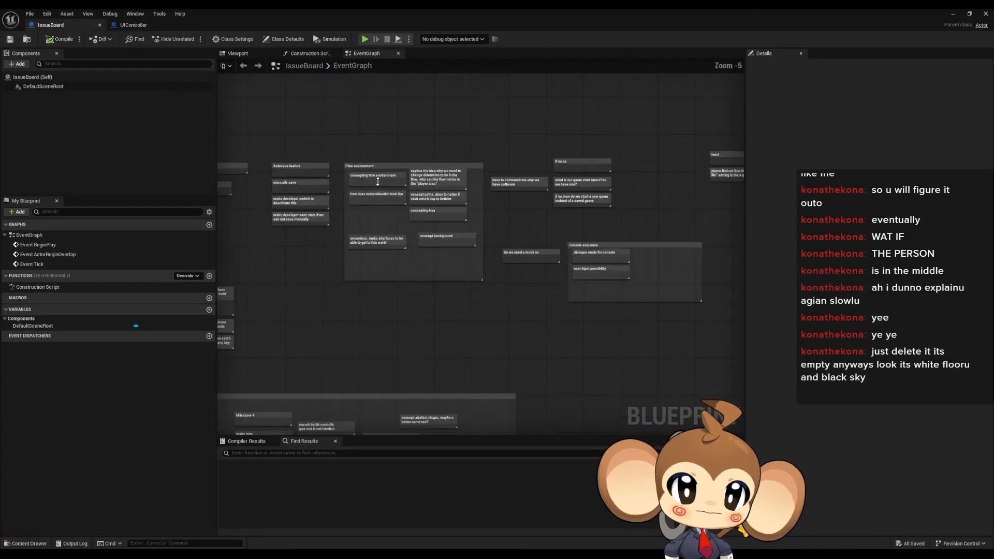
Step: Locate the Intro Battle group on the issue board and select all its notes to point them out
scroll(591, 315, down, 3)
scroll(460, 157, up, 4)
scroll(391, 161, down, 1)
drag(241, 89, 642, 277)
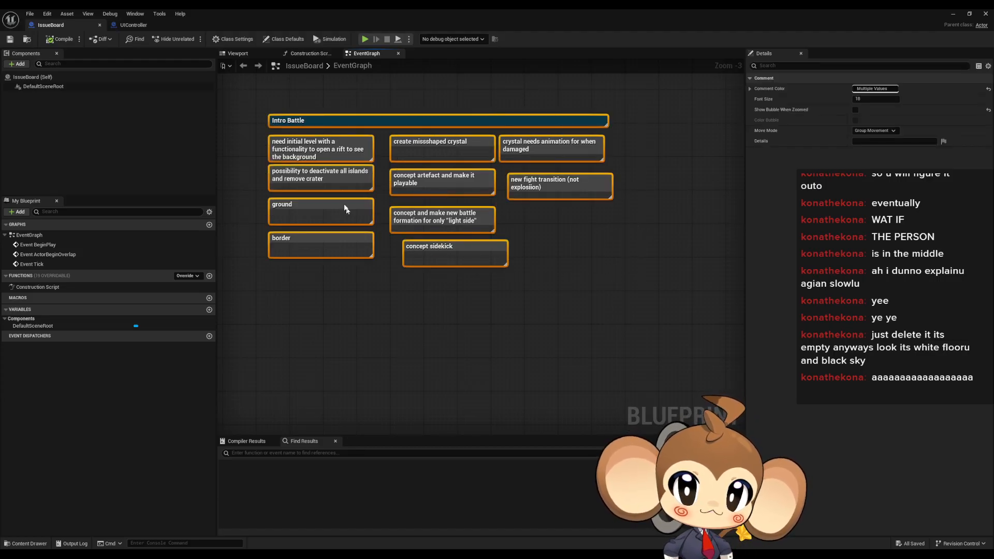
right_drag(613, 288, 311, 122)
Step: Select the Flow environment group with its notes to point them out, and clear the selection
scroll(382, 137, down, 3)
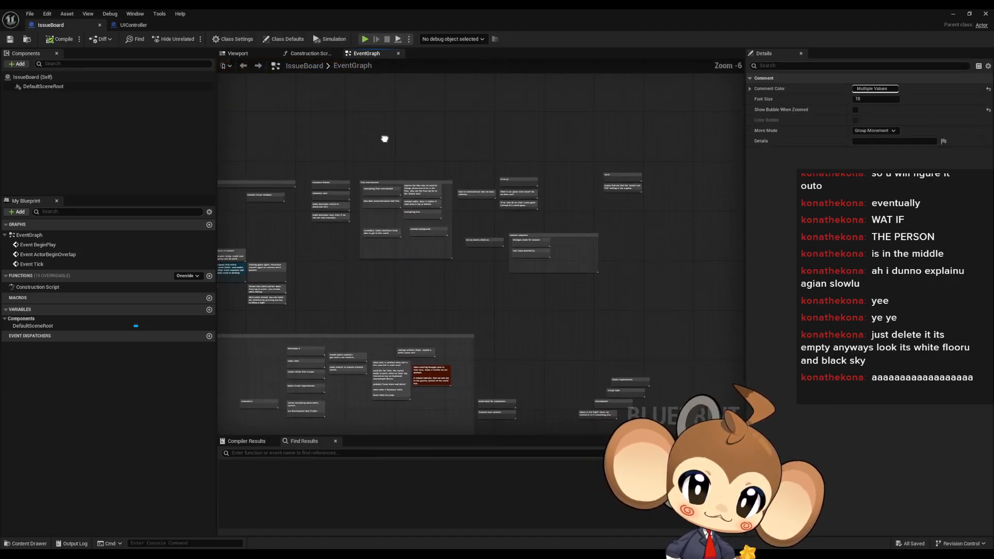
scroll(352, 114, up, 5)
drag(331, 94, 665, 337)
right_drag(636, 249, 606, 429)
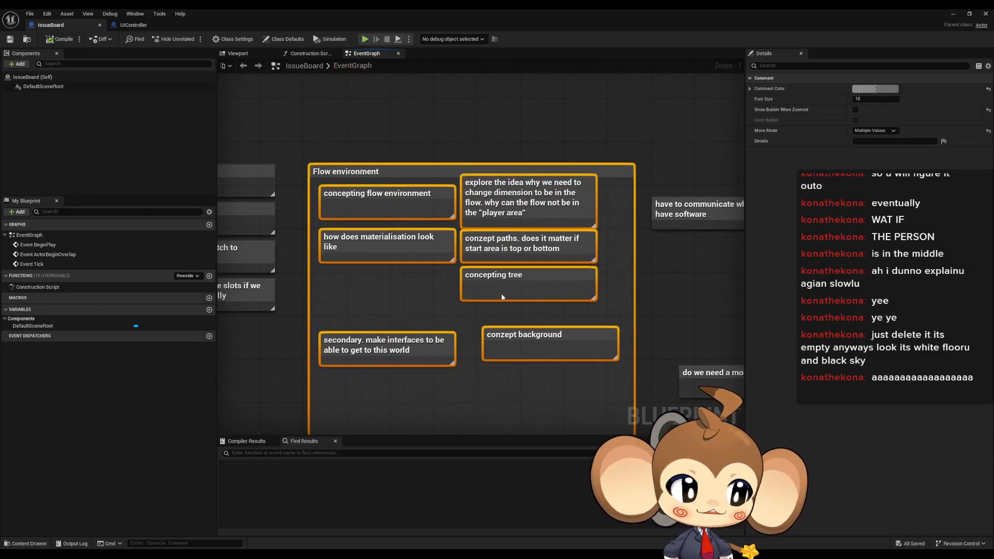
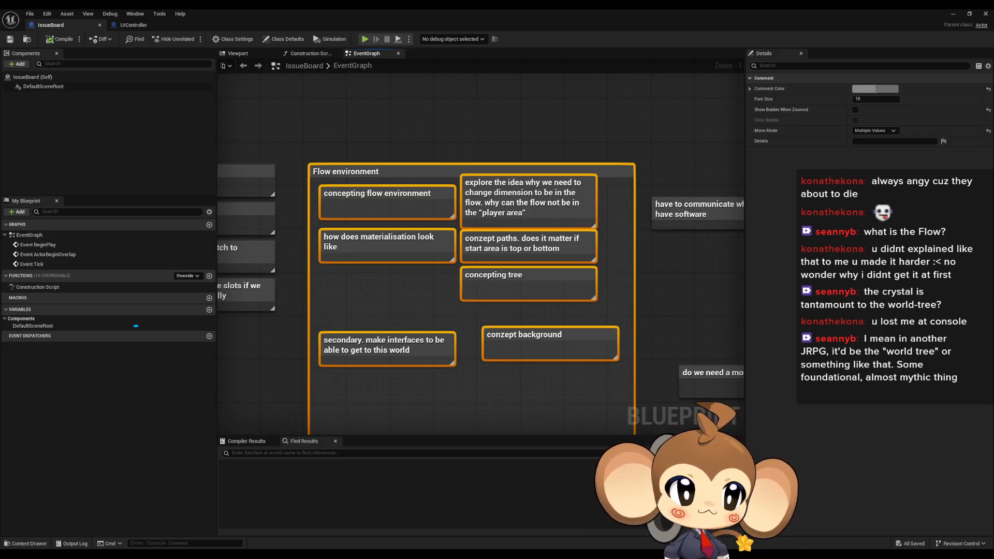
click(716, 314)
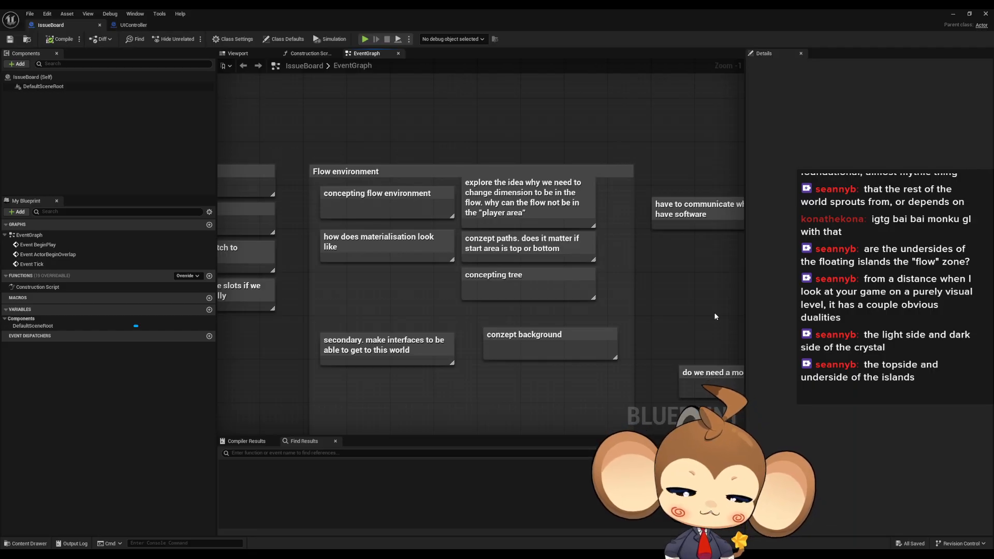
Step: Highlight the upper notes of the Flow environment group once more and clear the selection
drag(282, 154, 580, 290)
click(506, 146)
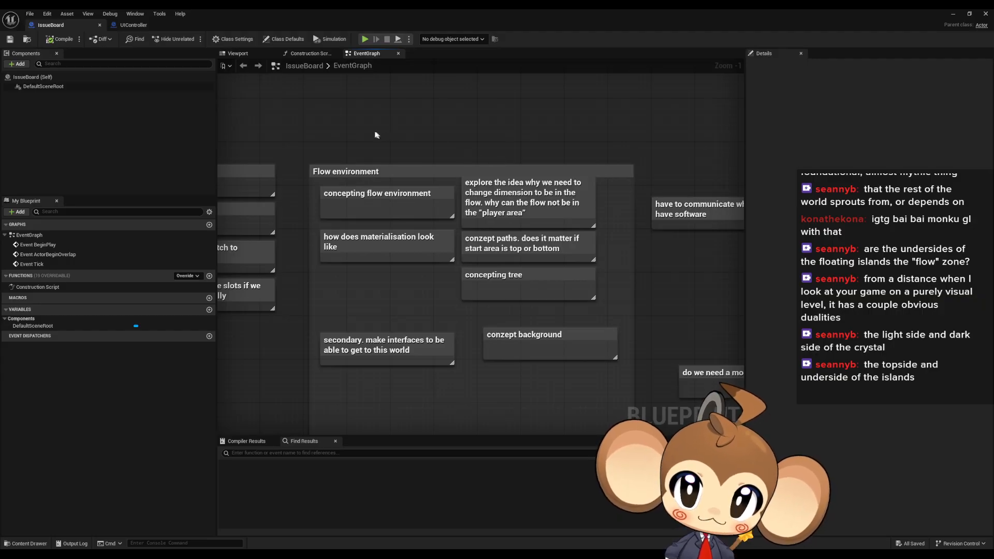
Step: Add a comment note titled "Battle environment" in the empty space above the Flow environment group
right_drag(370, 110, 391, 144)
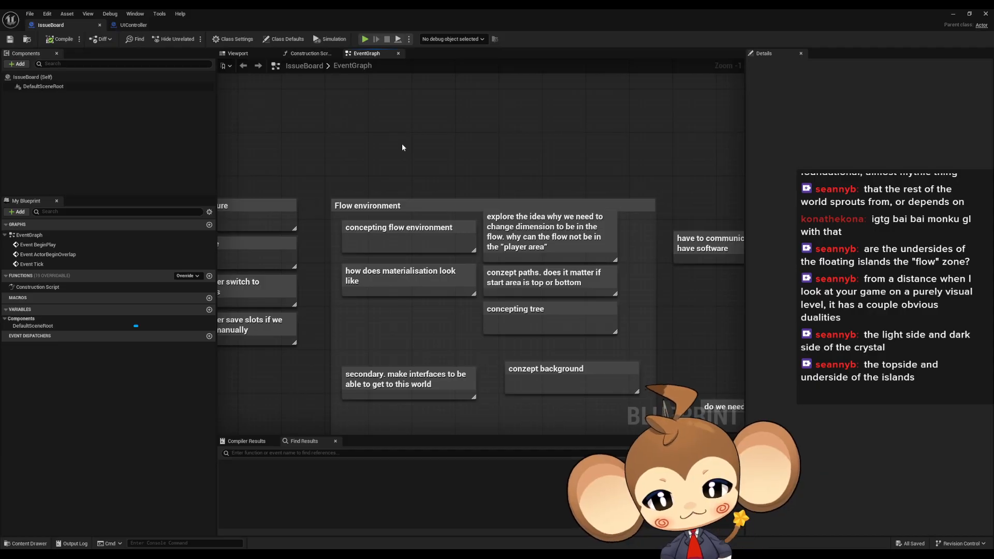
right_drag(406, 144, 386, 157)
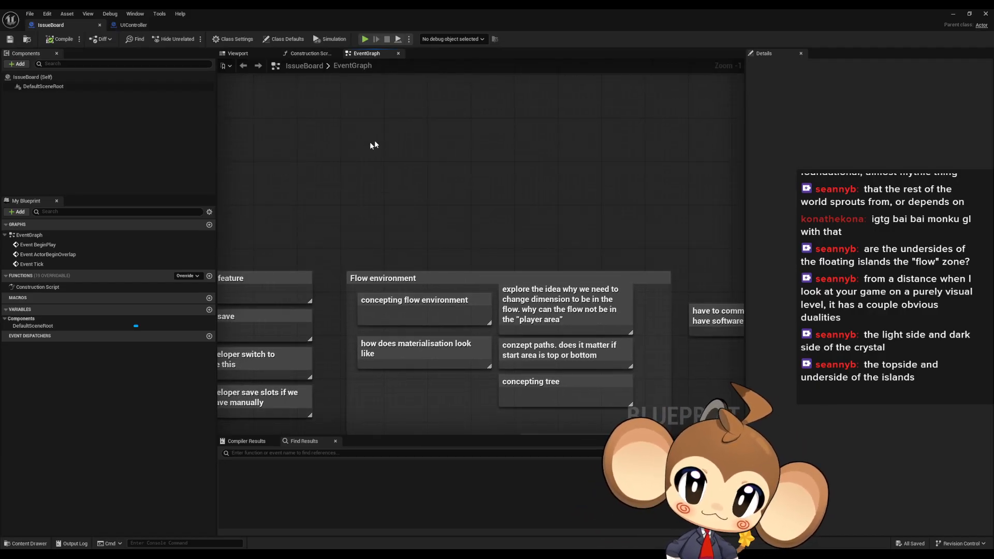
text(c)
text(Battl)
text(e environem)
text(nt)
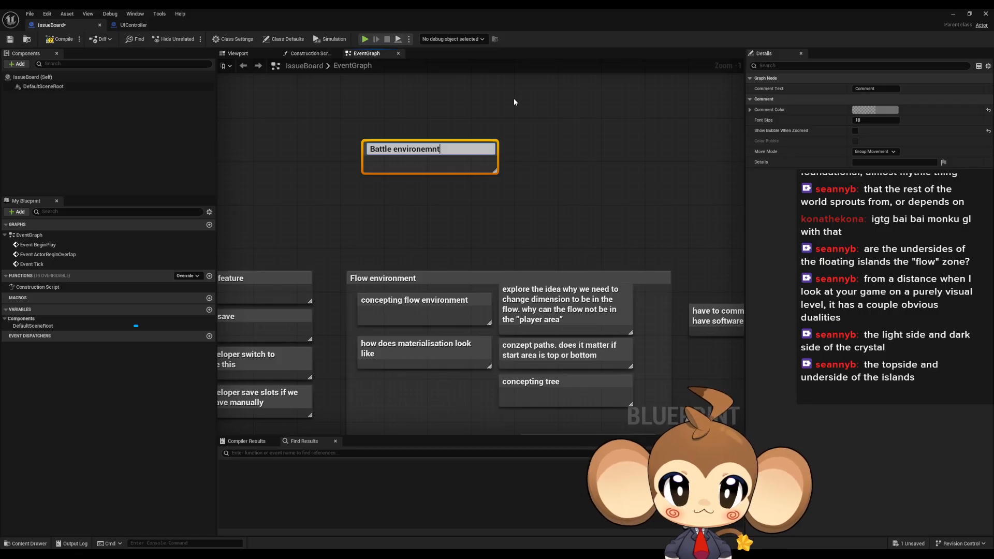
key(BackSpace)
key(BackSpace)
key(BackSpace)
key(BackSpace)
text(ment)
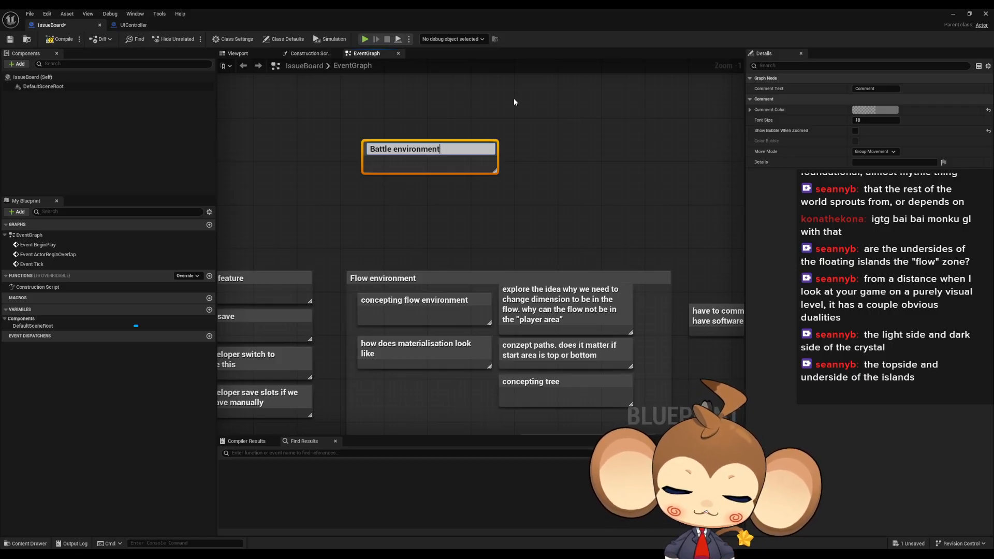
key(Return)
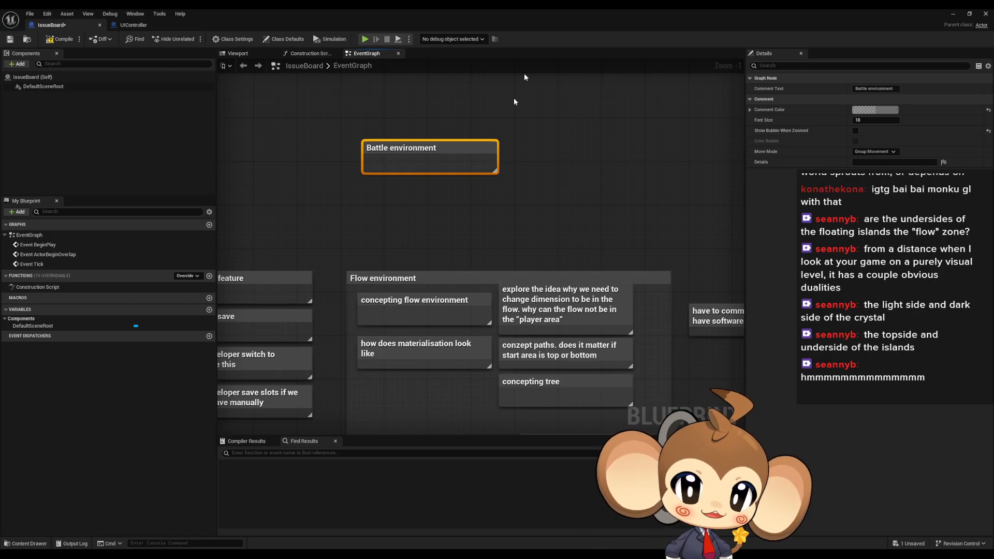
Step: Select the Flow environment notes and the Battle environment note in turn to point out both topics
drag(403, 212, 594, 286)
drag(576, 99, 344, 192)
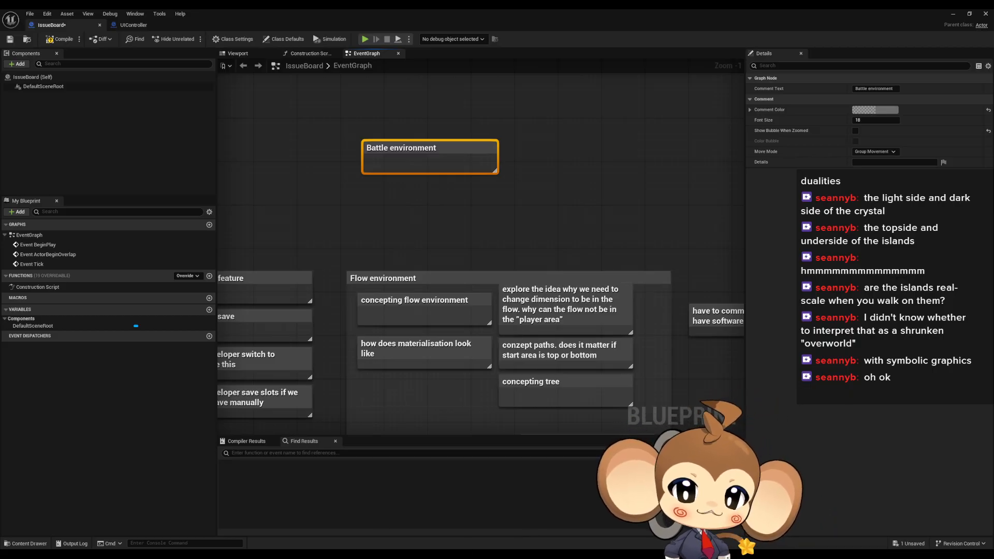
Step: Switch to the Paint sketch, extend the canvas downward to 1286 × 2754 px and fill the new area with black
key(alt+Tab)
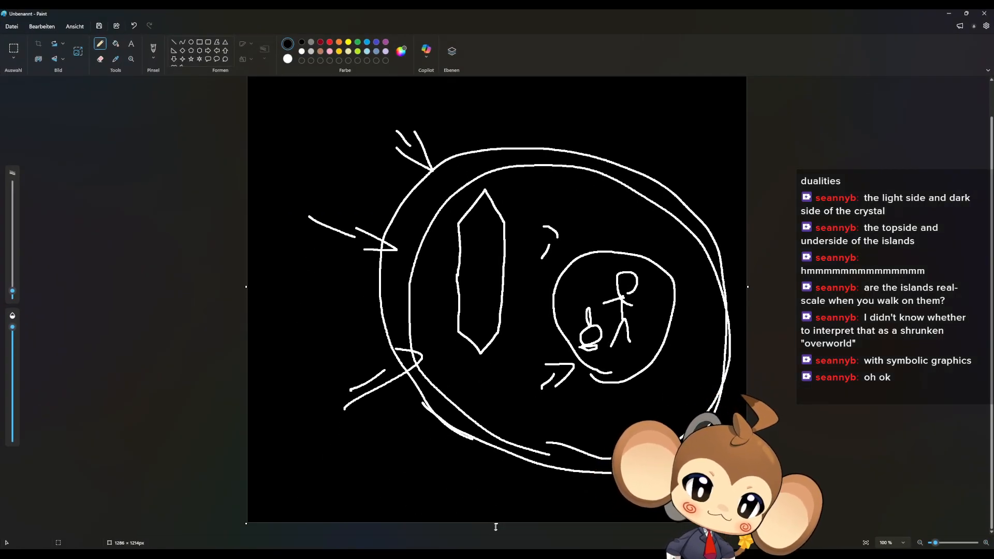
ctrl+scroll(502, 497, down, 5)
drag(497, 364, 498, 509)
click(116, 43)
click(494, 376)
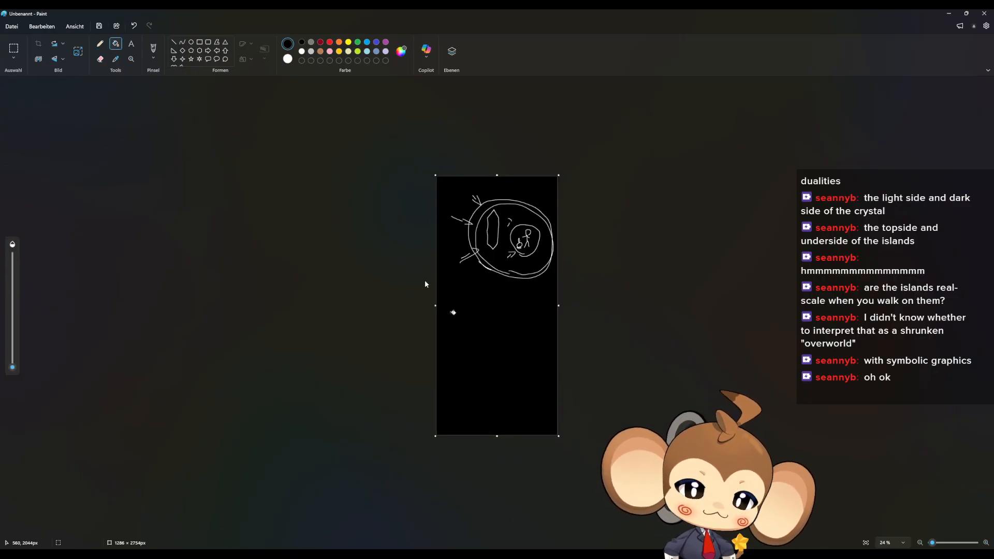
Step: Sketch a horizontal ground line with a tall open-bottomed pillar at its left end using the pencil, below the circle drawing
click(99, 43)
ctrl+scroll(482, 306, up, 5)
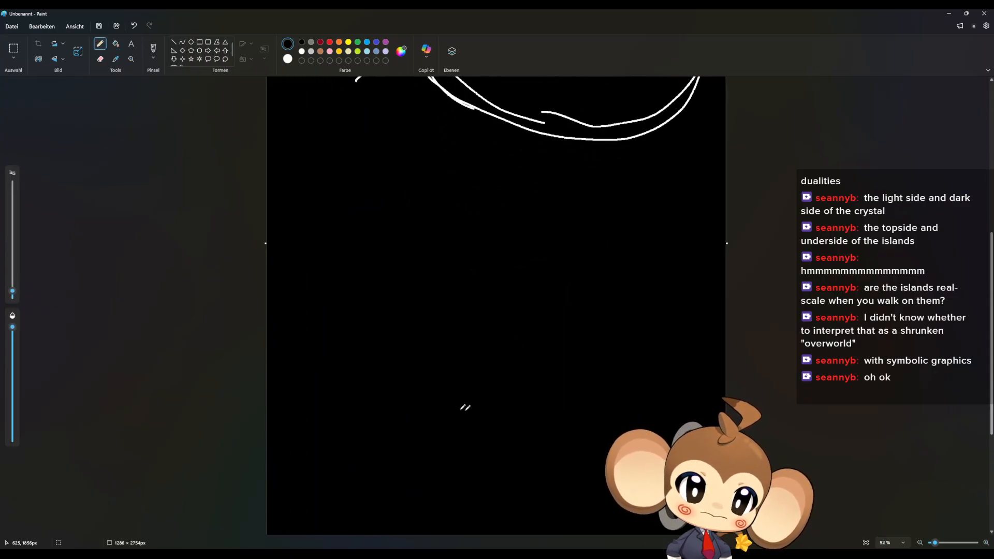
drag(368, 387, 646, 395)
drag(347, 402, 354, 296)
mouse_move(392, 413)
mouse_down()
mouse_move(403, 273)
mouse_move(354, 294)
mouse_up()
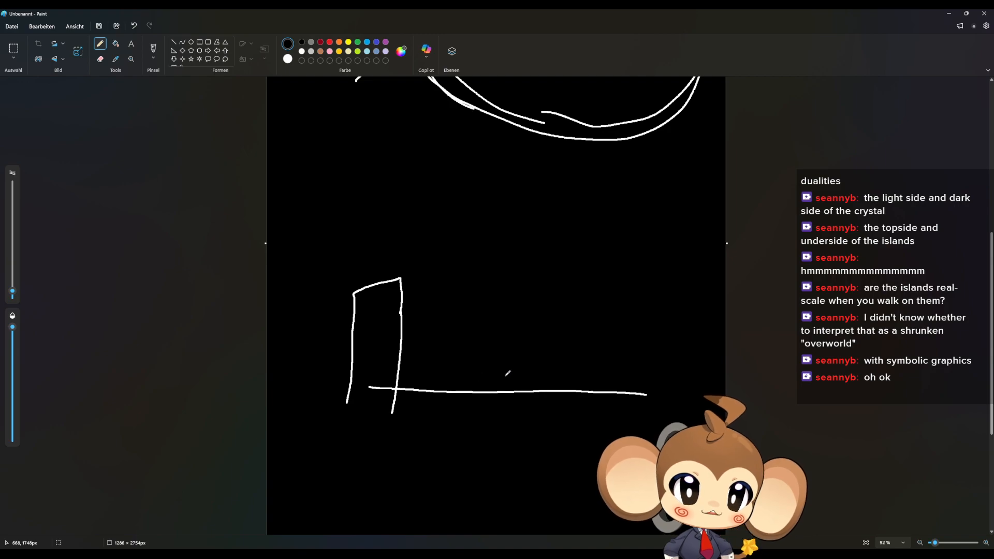
Step: Draw a small round figure with an arrow against a short wall, a tiny circle with rays, and a face below the ground line
mouse_move(464, 387)
mouse_down()
mouse_move(500, 392)
mouse_move(499, 354)
mouse_move(480, 376)
mouse_move(492, 366)
mouse_move(496, 386)
mouse_move(542, 377)
mouse_move(546, 360)
mouse_up()
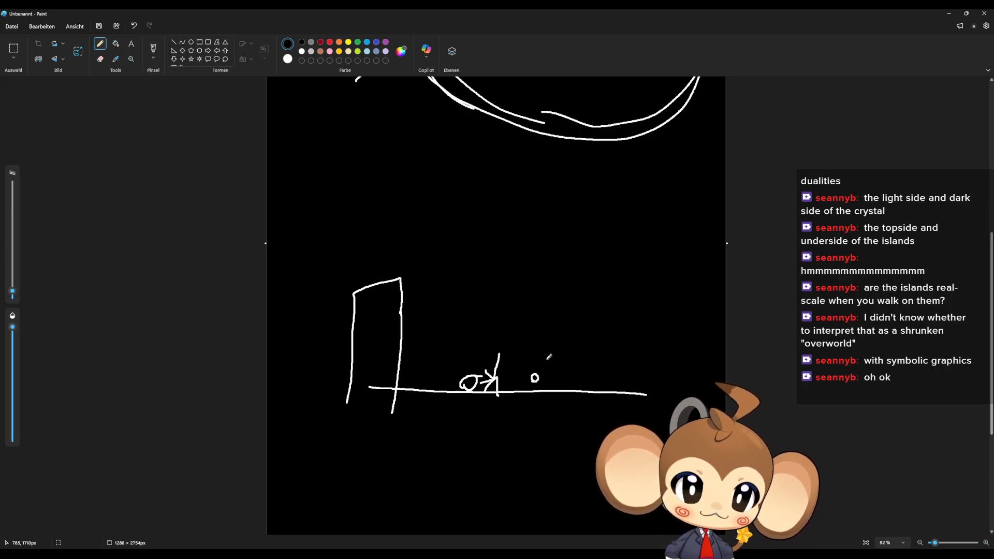
click(550, 415)
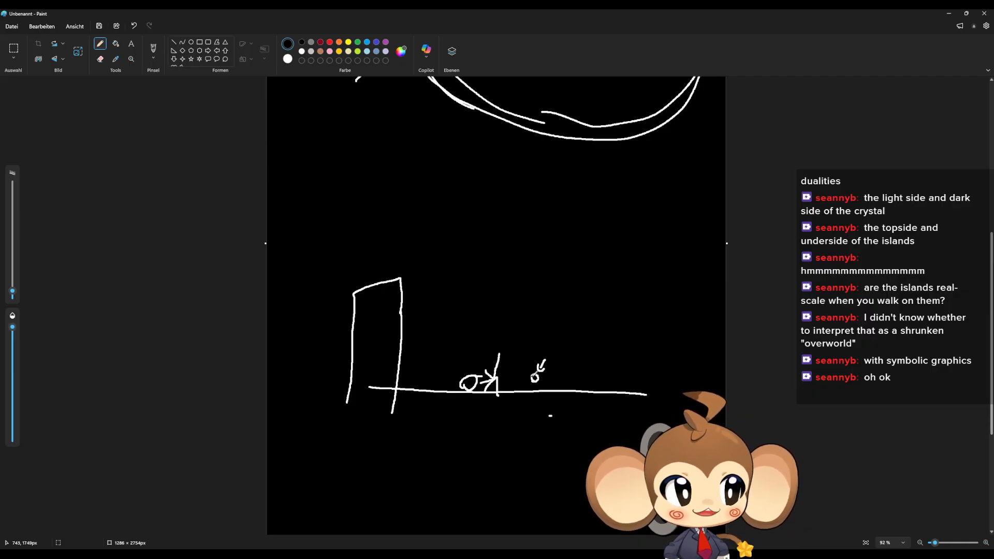
mouse_move(515, 363)
mouse_down()
mouse_move(521, 372)
mouse_move(555, 369)
mouse_move(557, 382)
mouse_move(540, 383)
mouse_up()
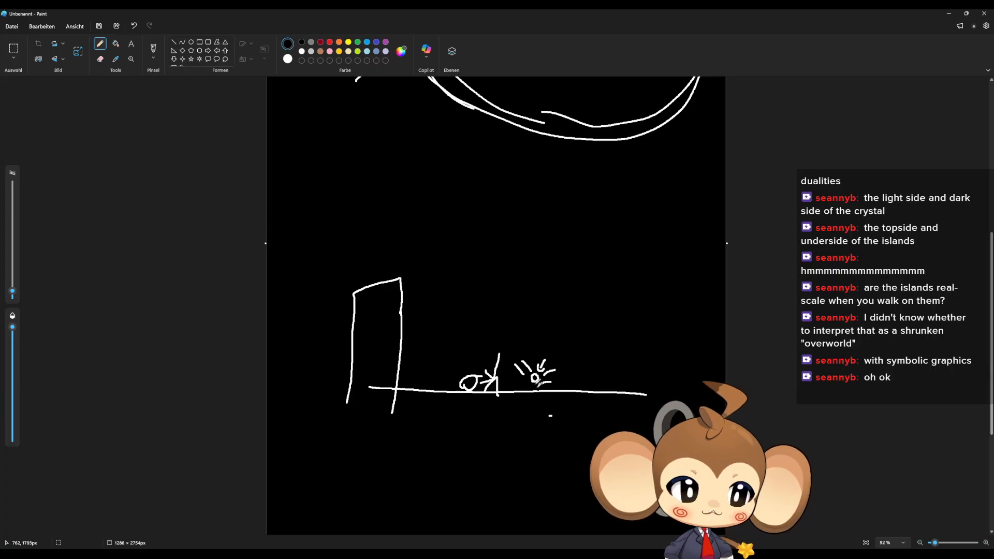
mouse_move(489, 356)
mouse_down()
mouse_move(482, 361)
mouse_move(506, 387)
mouse_up()
key(ctrl+z)
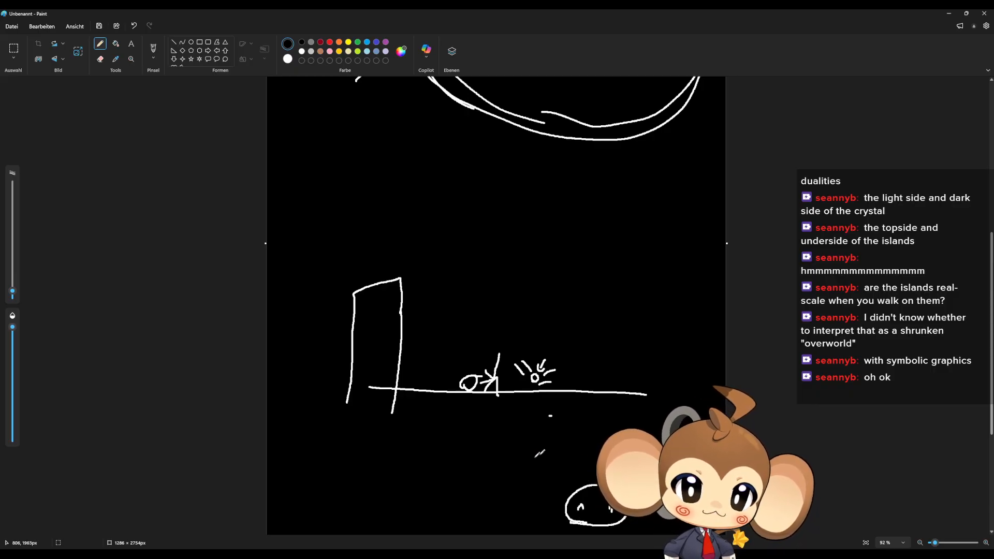
Step: Add ovals and motion lines around the face and draw a long diagonal line from the upper left across the pillar to it
mouse_move(544, 486)
mouse_down()
mouse_move(549, 459)
mouse_move(492, 466)
mouse_move(547, 455)
mouse_up()
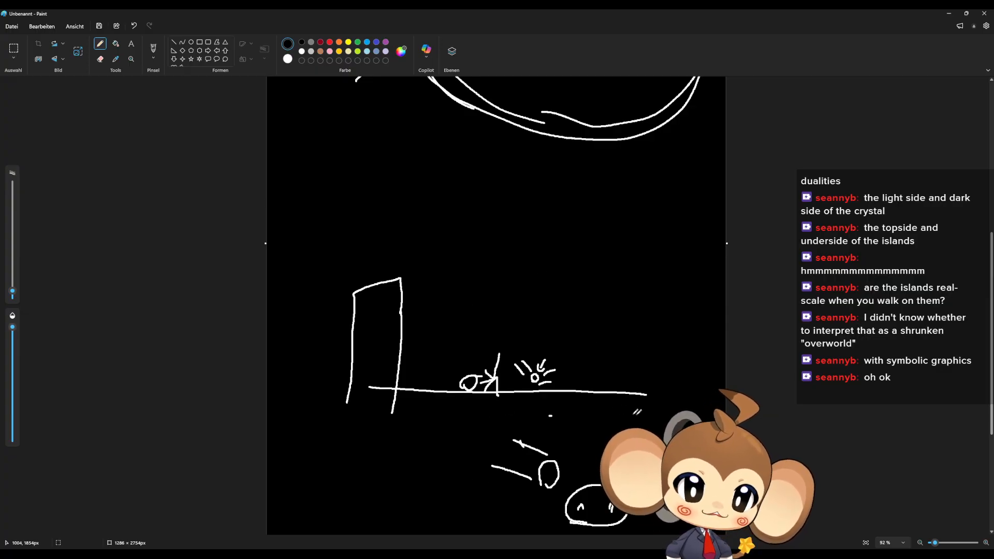
scroll(632, 412, up, 5)
scroll(673, 440, down, 6)
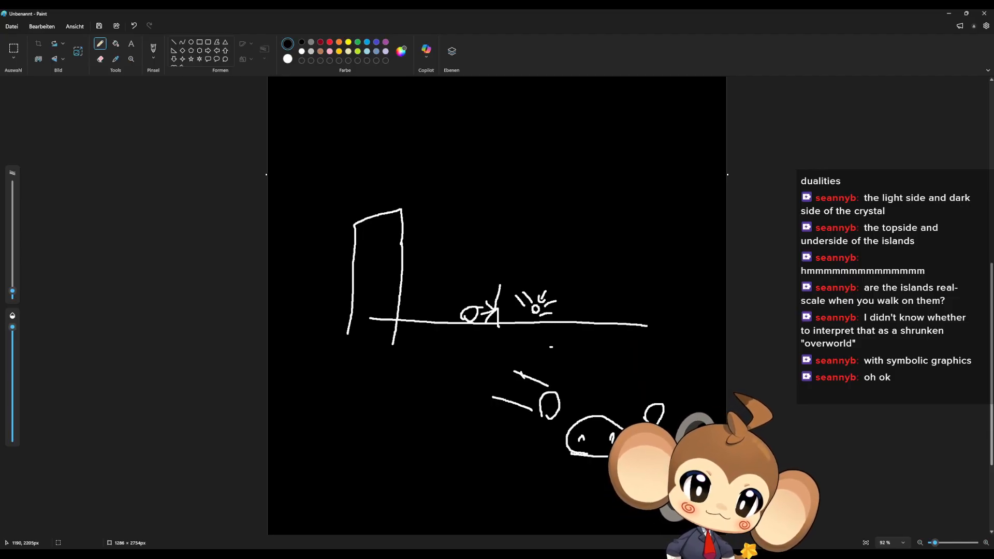
drag(275, 158, 575, 430)
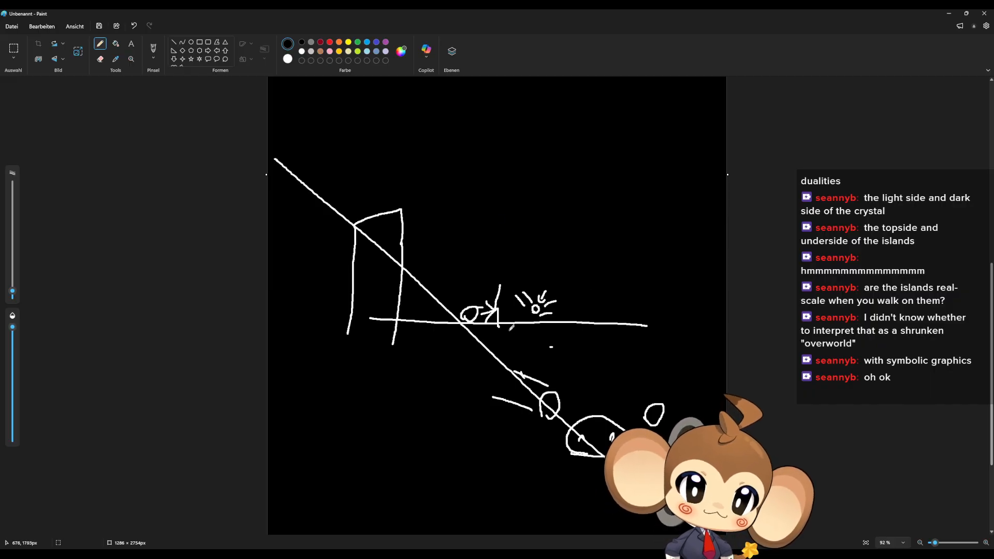
Step: Compare the nested circle drawing with the pillar and ground line sketch below it
scroll(508, 340, up, 2)
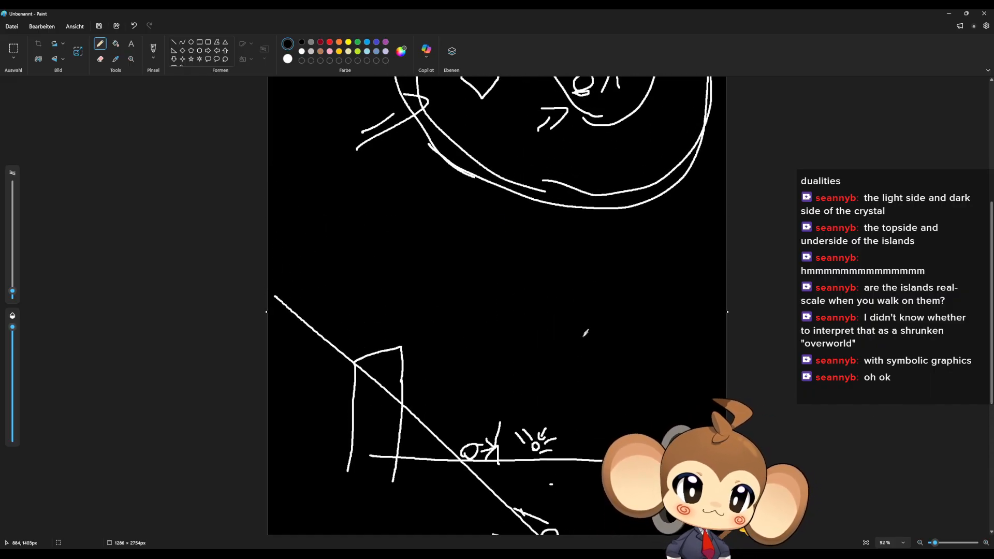
scroll(585, 329, up, 3)
scroll(580, 347, down, 3)
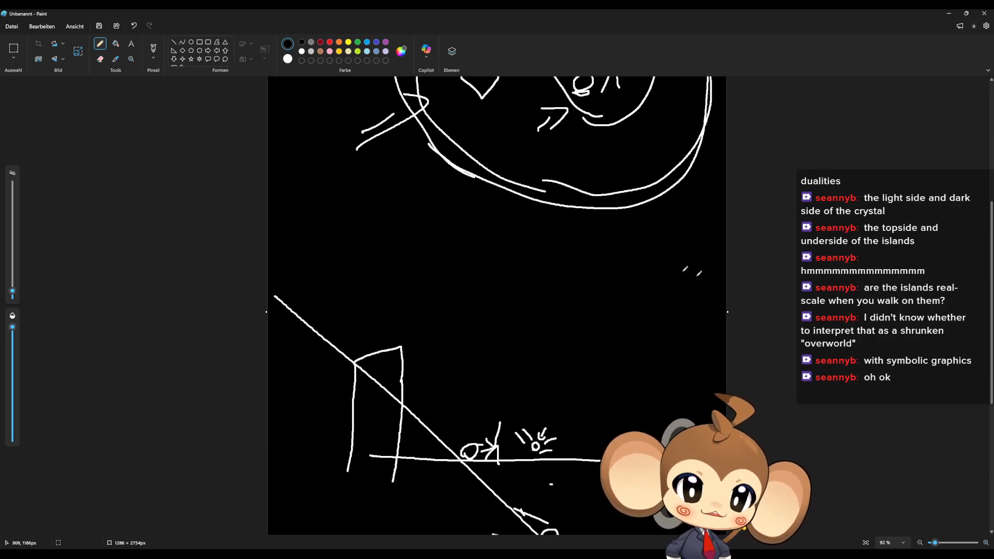
scroll(623, 326, up, 3)
scroll(623, 327, up, 1)
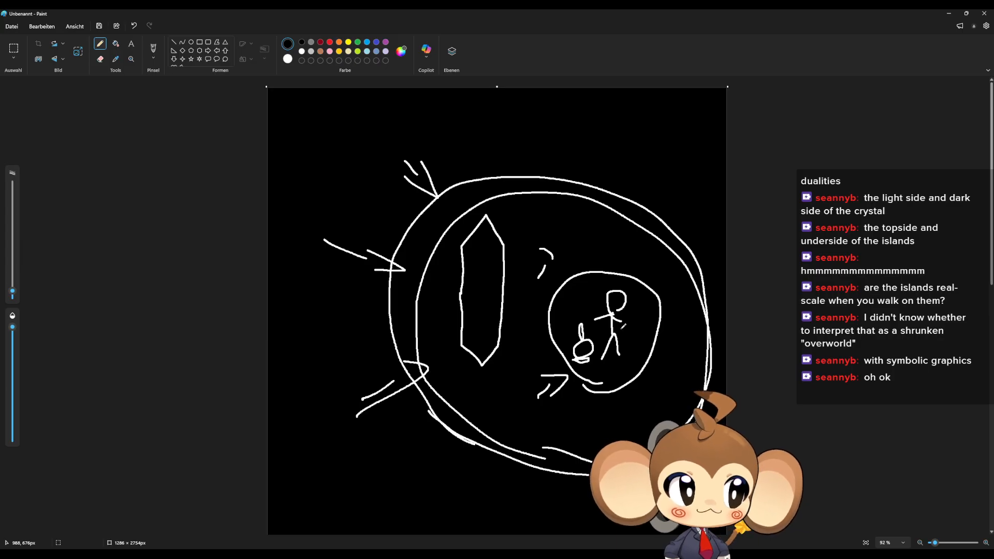
scroll(623, 325, down, 2)
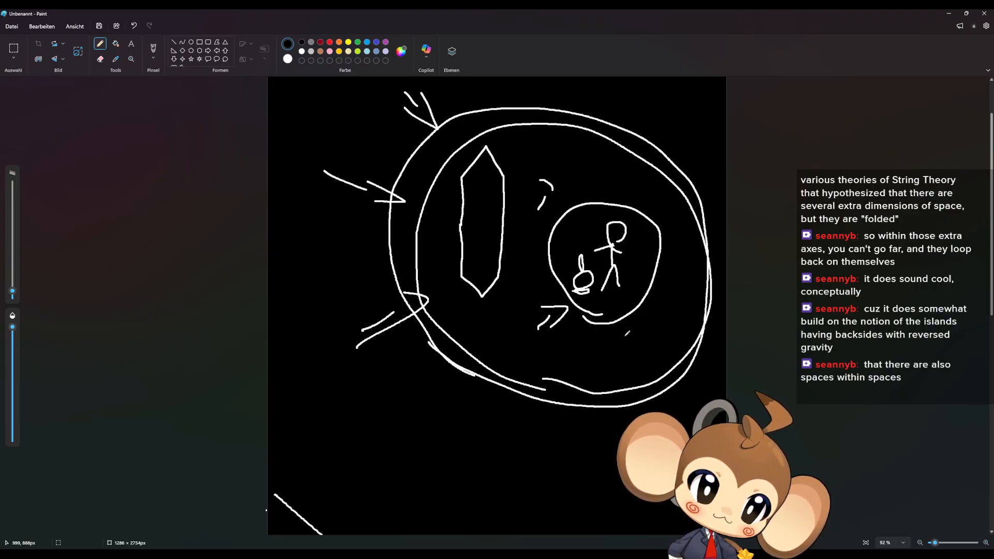
scroll(627, 334, down, 10)
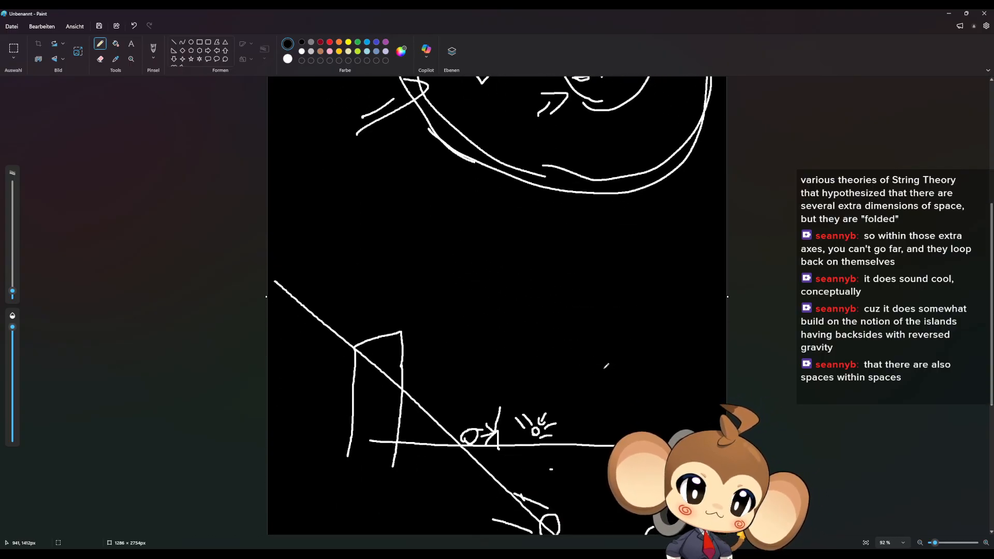
scroll(610, 359, up, 10)
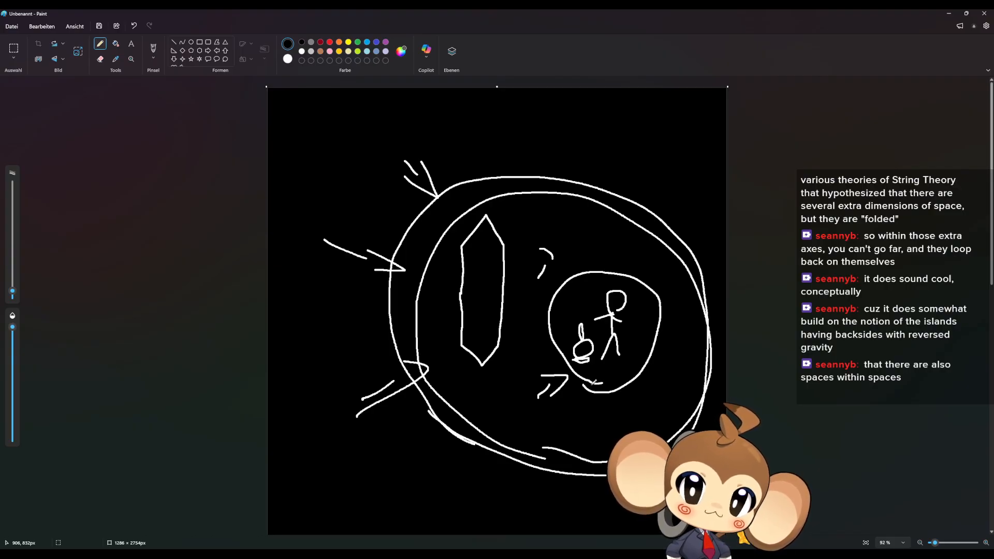
Step: Minimize Paint to return to the issue board, select the Battle environment note to point it out, and clear the selection
click(949, 13)
click(531, 157)
right_drag(531, 159, 541, 176)
drag(429, 167, 488, 150)
click(608, 205)
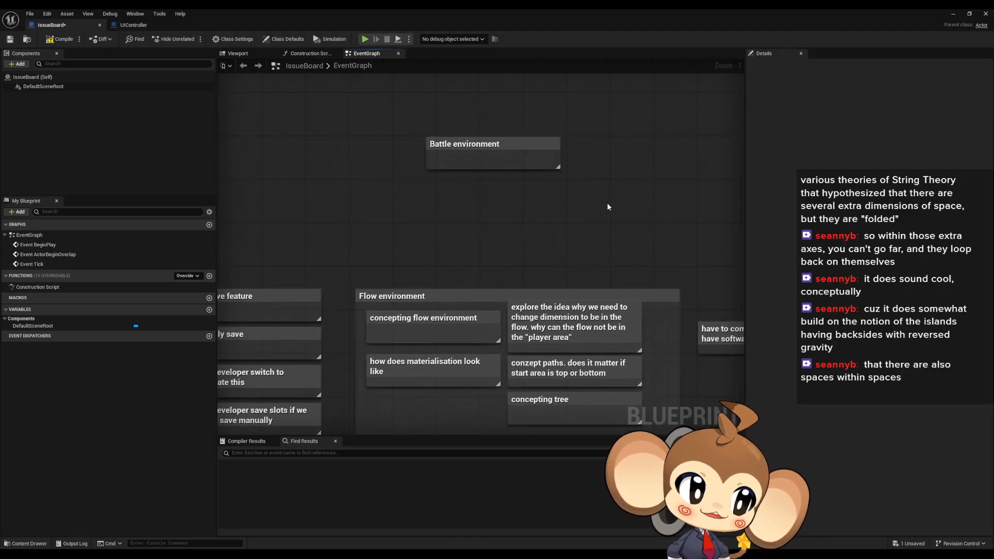
drag(359, 107, 625, 185)
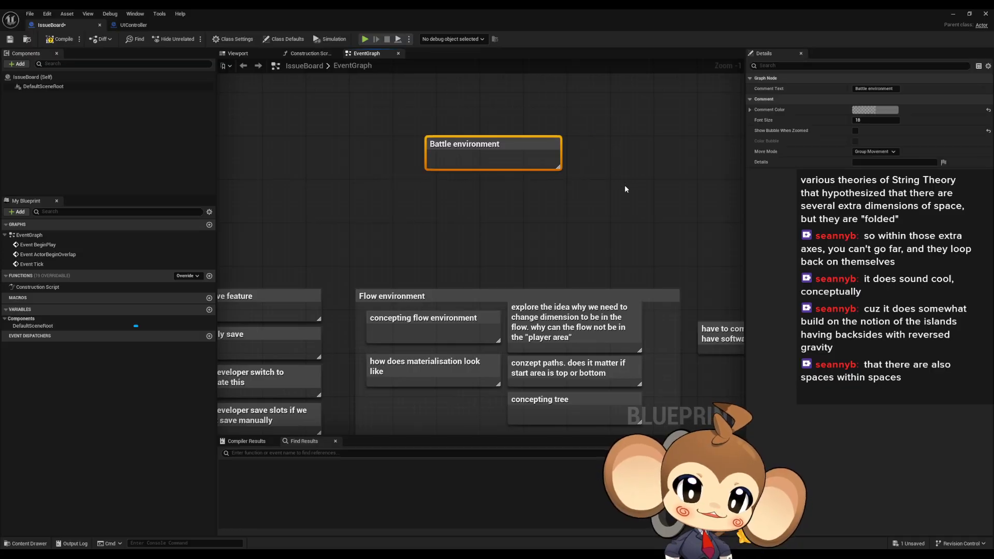
click(609, 188)
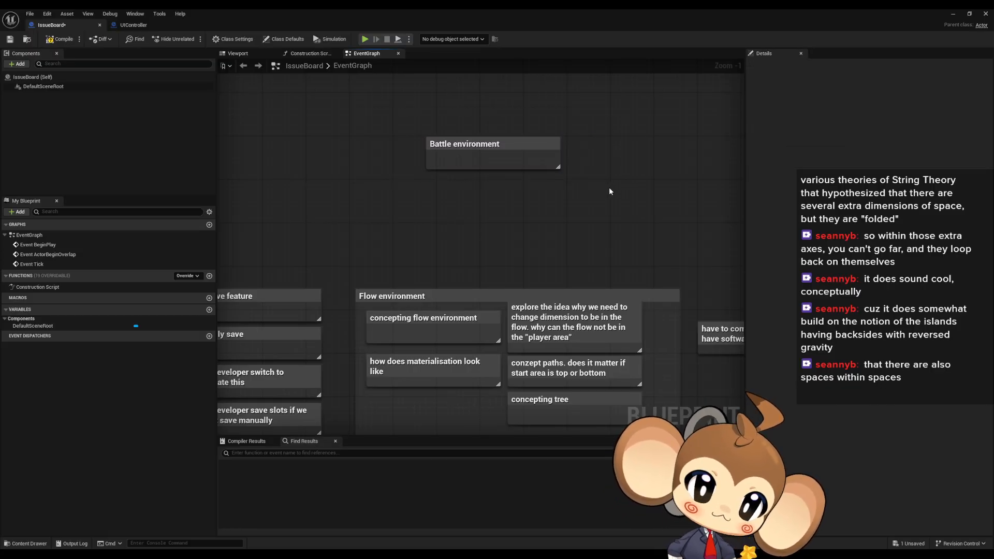
Step: Select the Flow environment group and its notes to point them out, and clear the selection
click(513, 294)
click(507, 209)
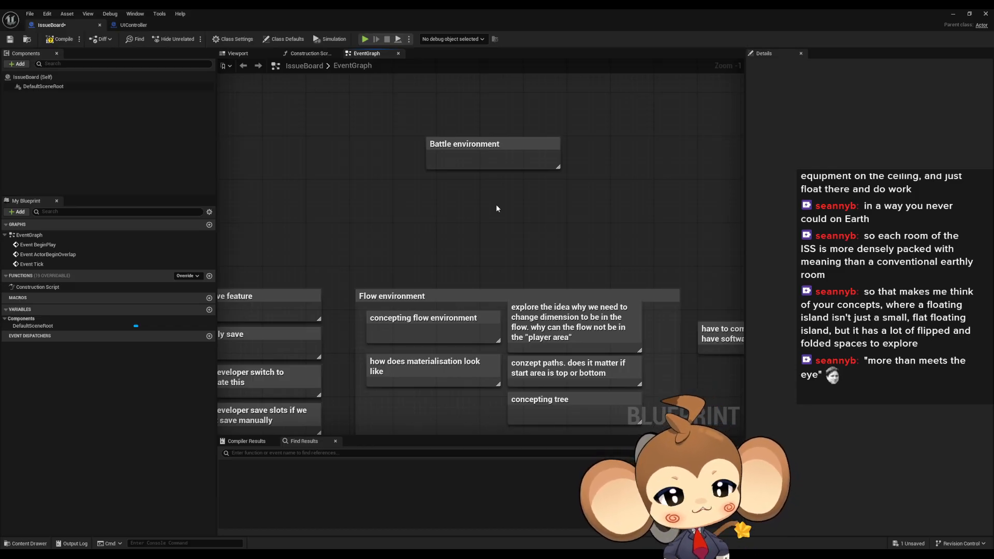
right_drag(394, 225, 380, 196)
drag(380, 196, 589, 375)
click(531, 204)
right_drag(532, 200, 548, 282)
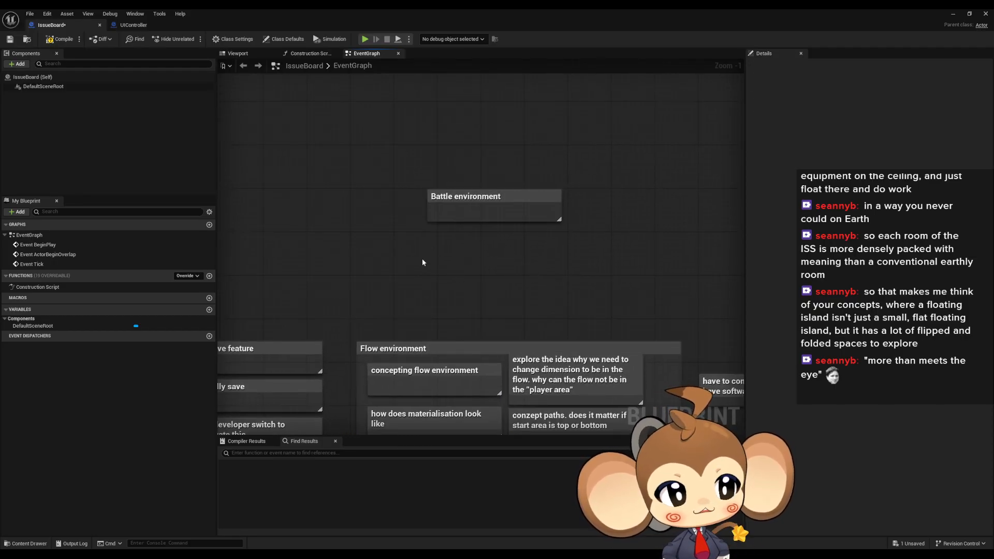
Step: Select the Battle environment note and the Flow environment notes in turn to contrast them, clearing each selection
right_drag(434, 288, 448, 277)
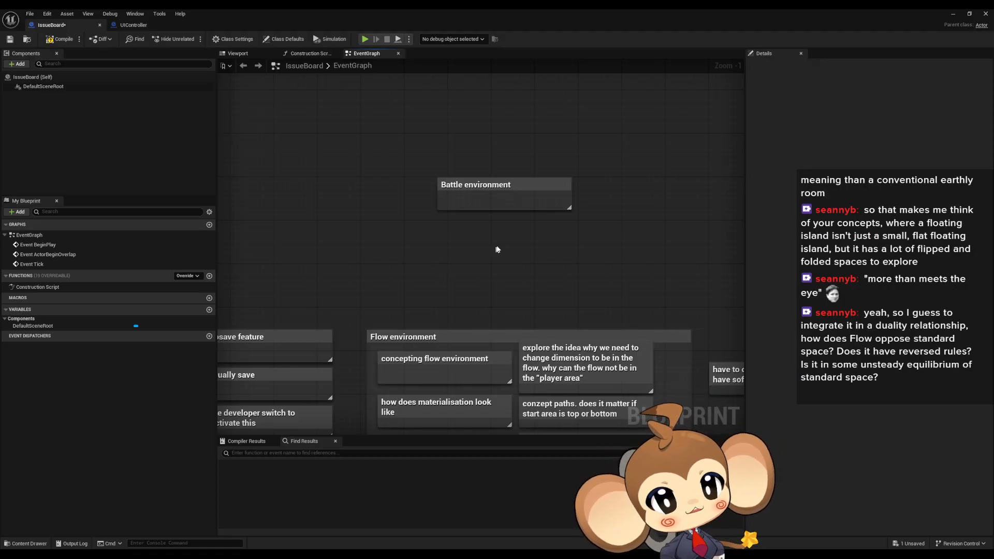
drag(393, 129, 631, 235)
click(631, 236)
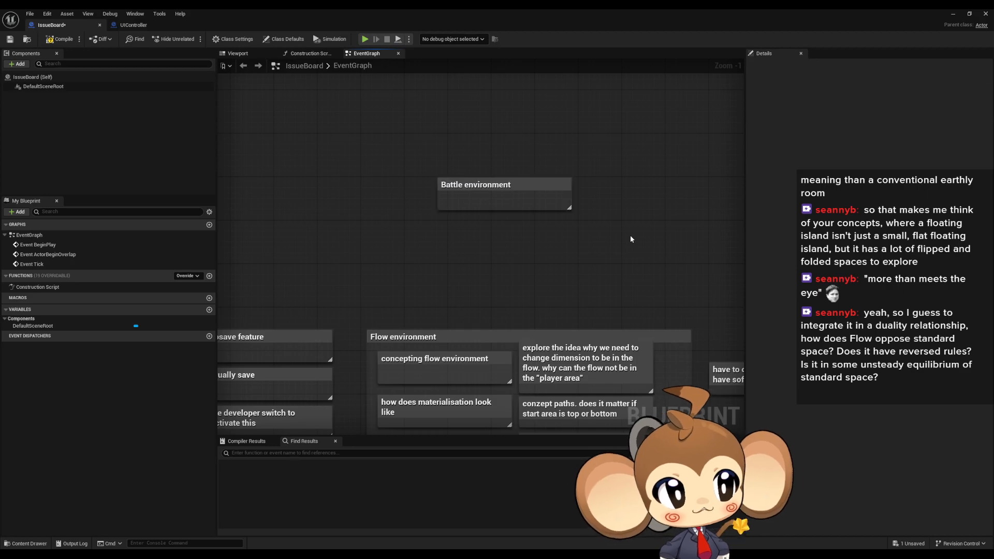
right_drag(557, 284, 565, 239)
drag(444, 228, 621, 384)
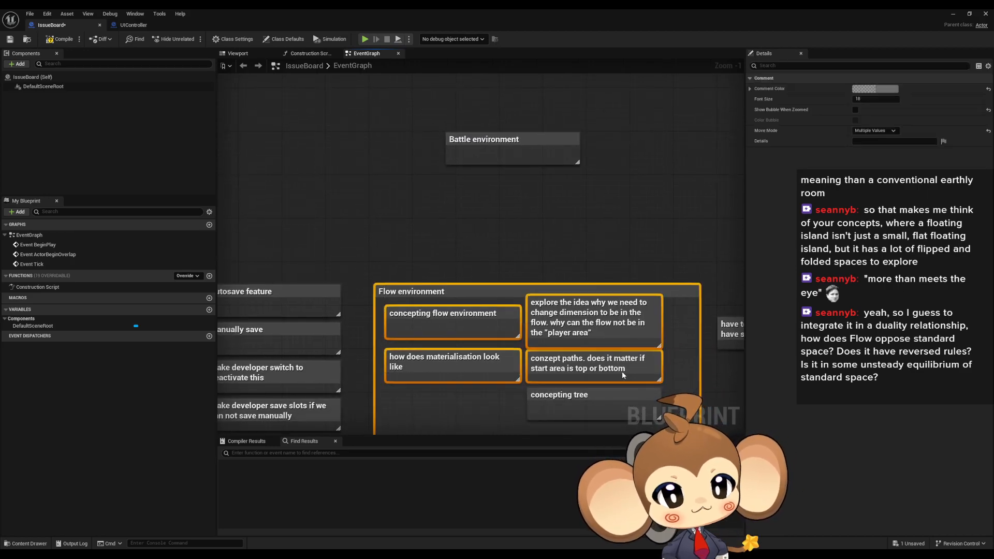
click(564, 229)
right_drag(518, 233, 526, 299)
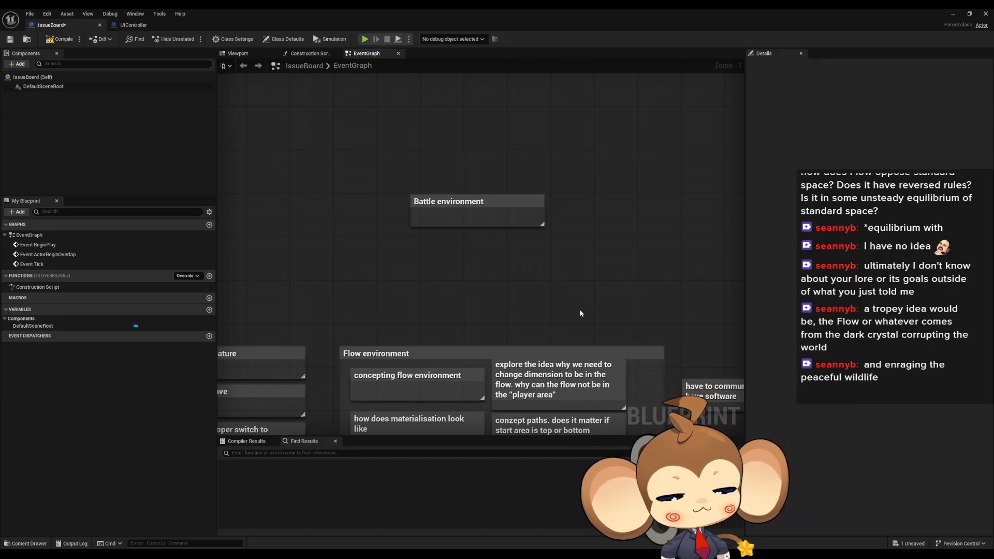
Step: Select the Battle environment note together with the Flow environment group, clear the selection, and select only the Flow environment group's notes
right_drag(515, 277, 501, 203)
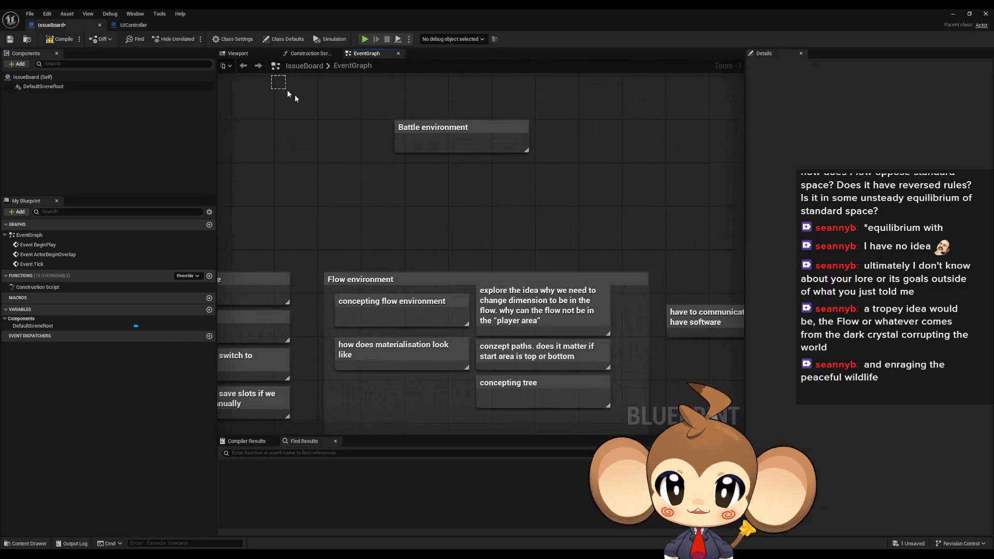
drag(290, 86, 650, 418)
right_drag(650, 418, 623, 294)
scroll(623, 293, down, 2)
click(625, 294)
drag(366, 173, 515, 336)
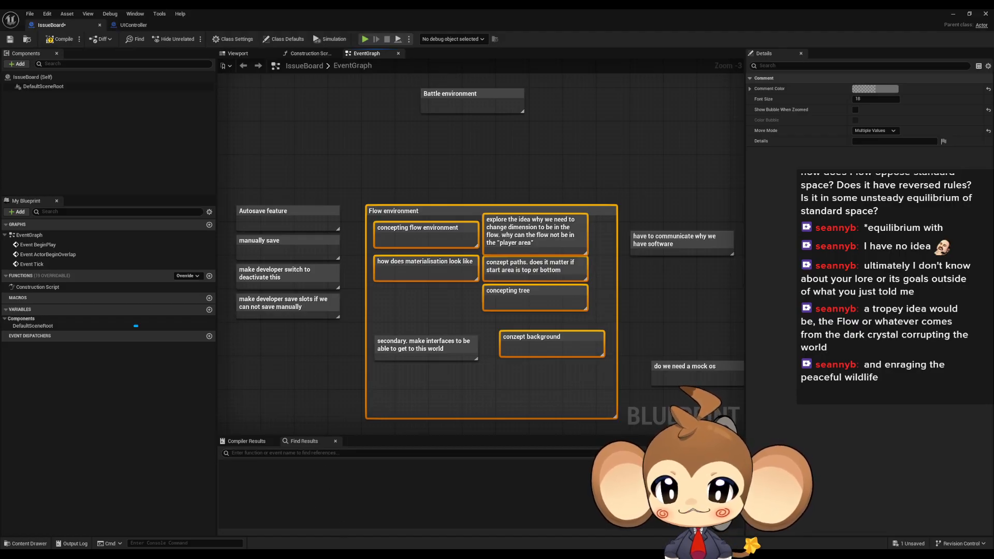
Step: Switch to Paint and extend the canvas to the right of the black sketches to a width of about 2969 px
key(alt+Tab)
ctrl+scroll(570, 328, down, 5)
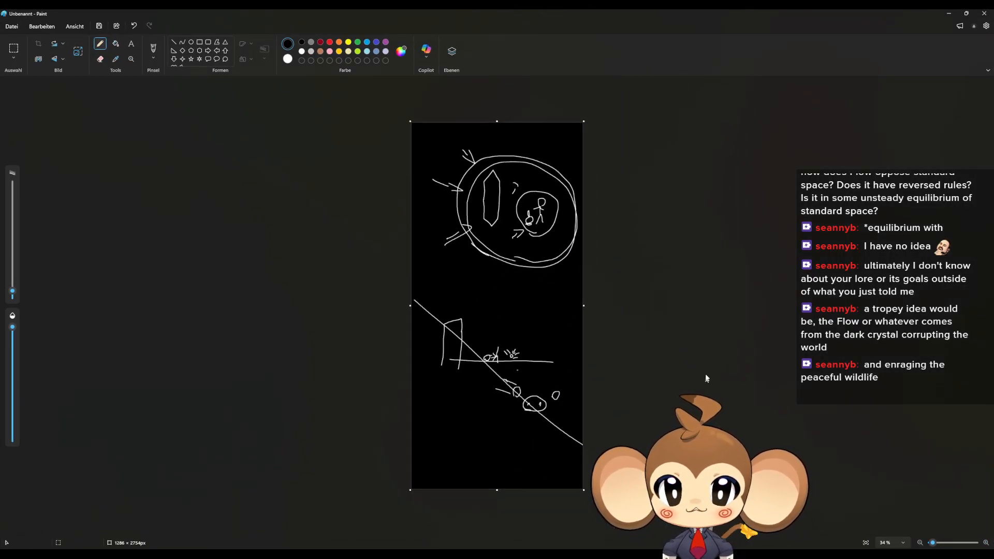
ctrl+scroll(706, 380, up, 1)
drag(617, 289, 939, 294)
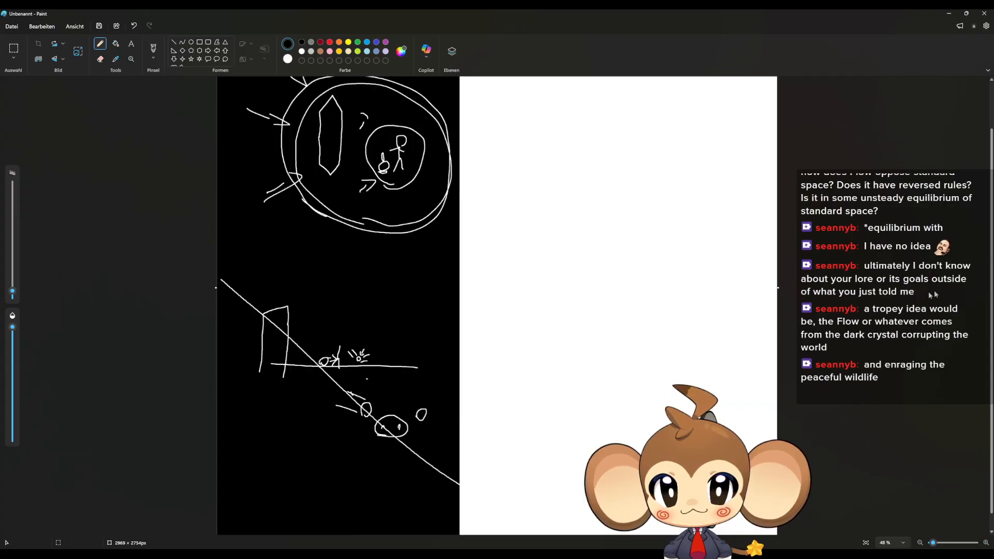
ctrl+scroll(729, 316, up, 1)
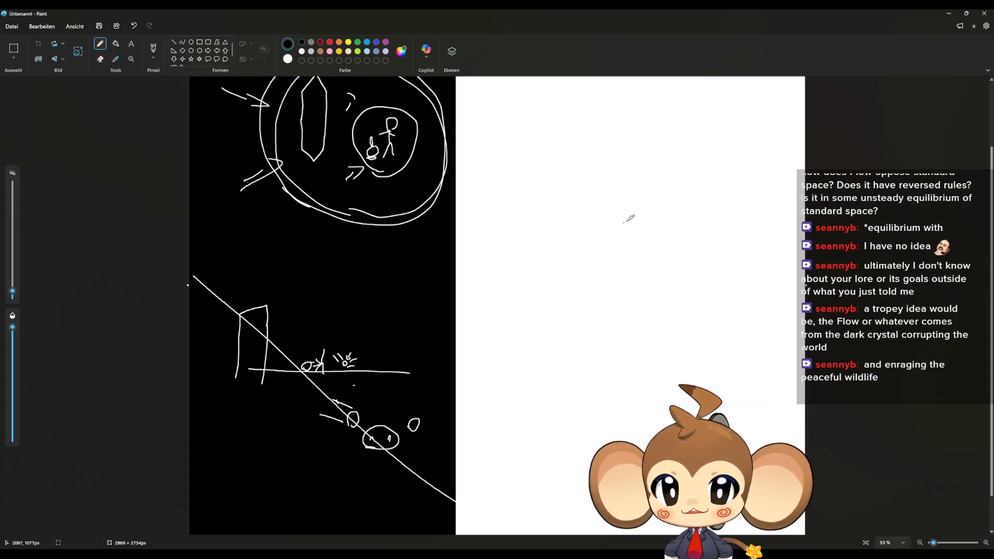
Step: Draw a large circle split by a wavy line on the white area and fill its lower half black
mouse_move(679, 166)
mouse_down()
mouse_move(552, 362)
mouse_move(762, 236)
mouse_move(671, 164)
mouse_up()
mouse_move(520, 282)
mouse_down()
mouse_move(569, 259)
mouse_move(761, 291)
mouse_move(800, 284)
mouse_up()
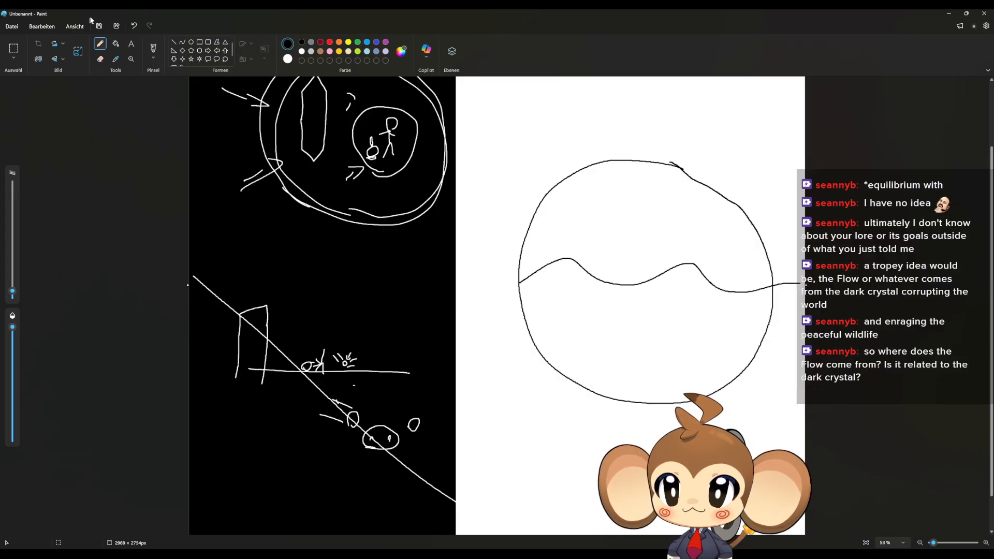
click(116, 44)
click(622, 321)
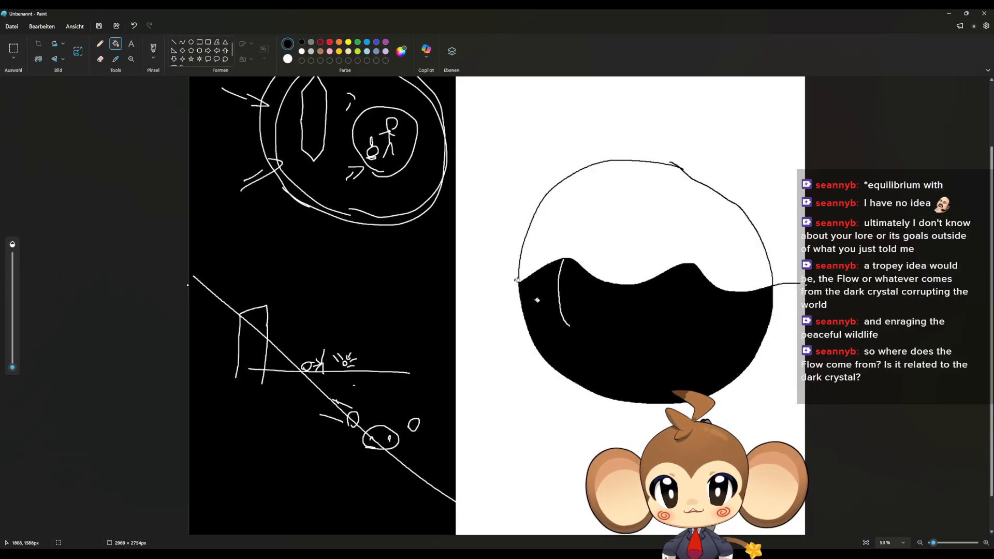
click(99, 43)
mouse_move(568, 254)
mouse_down()
mouse_move(561, 321)
mouse_move(572, 334)
mouse_move(559, 310)
mouse_move(562, 320)
mouse_up()
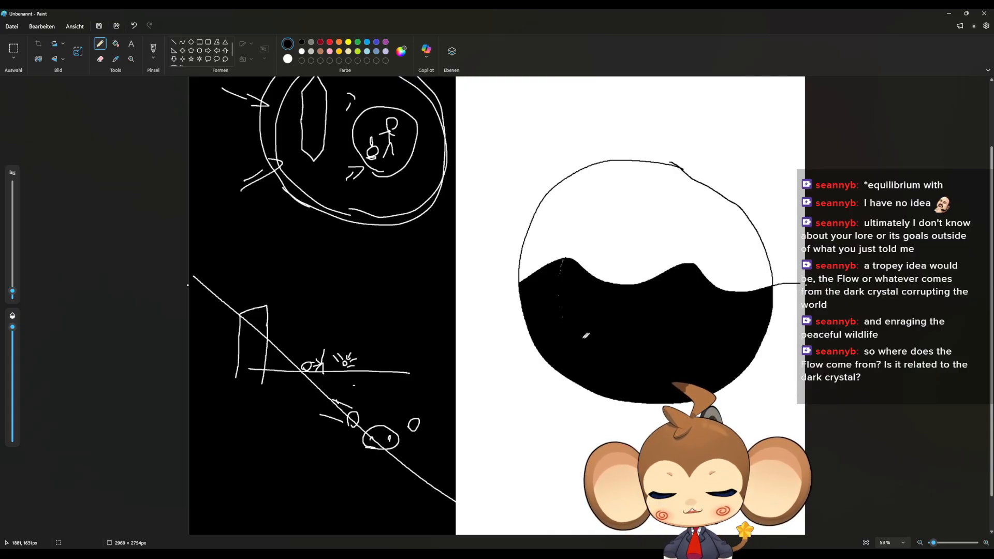
Step: Draw a red triangle, a blue circle and a green square inside the circle's white upper half
click(330, 42)
mouse_move(547, 236)
mouse_down()
mouse_move(579, 193)
mouse_move(601, 234)
mouse_move(546, 235)
mouse_up()
click(377, 43)
mouse_move(650, 184)
mouse_down()
mouse_move(618, 208)
mouse_move(655, 190)
mouse_move(645, 181)
mouse_up()
click(358, 42)
mouse_move(686, 238)
mouse_down()
mouse_move(687, 214)
mouse_move(729, 206)
mouse_move(689, 248)
mouse_move(683, 232)
mouse_up()
Step: Draw a purple diamond, a yellow wave and a light-blue zigzag inside the circle's black lower half
click(386, 42)
mouse_move(703, 357)
mouse_down()
mouse_move(692, 336)
mouse_move(717, 323)
mouse_move(717, 352)
mouse_up()
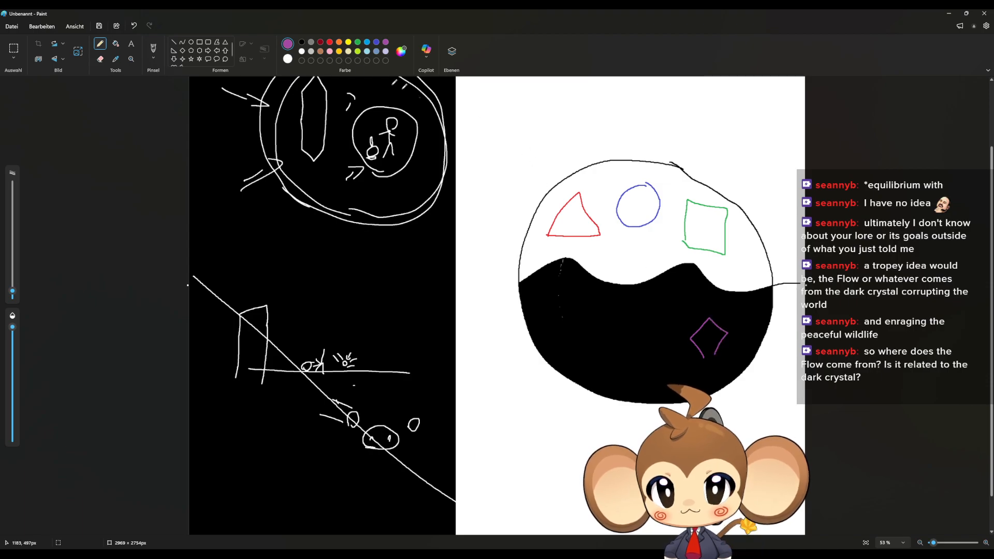
click(348, 42)
mouse_move(608, 339)
mouse_down()
mouse_move(622, 323)
mouse_move(653, 336)
mouse_move(660, 325)
mouse_up()
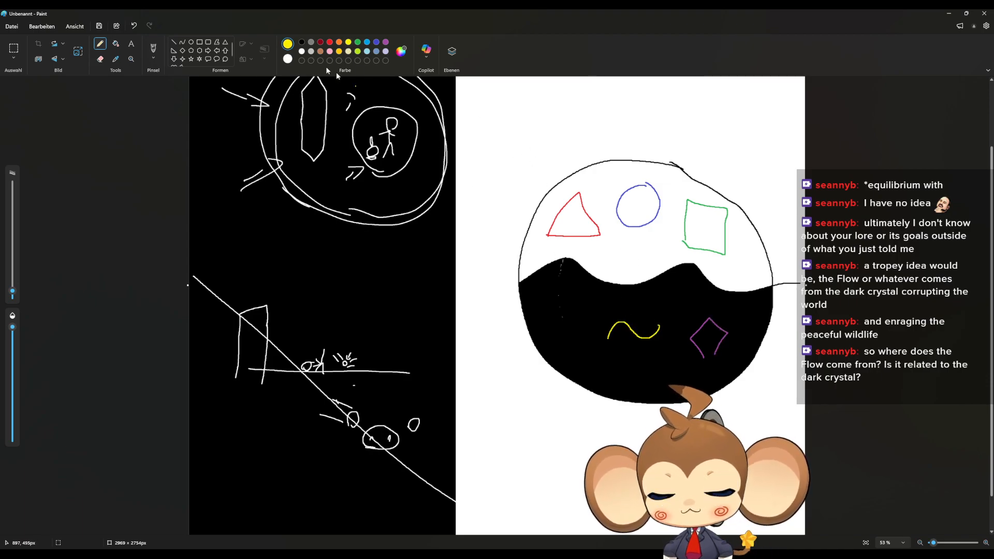
click(367, 42)
mouse_move(573, 291)
mouse_down()
mouse_move(561, 309)
mouse_move(583, 325)
mouse_move(571, 340)
mouse_up()
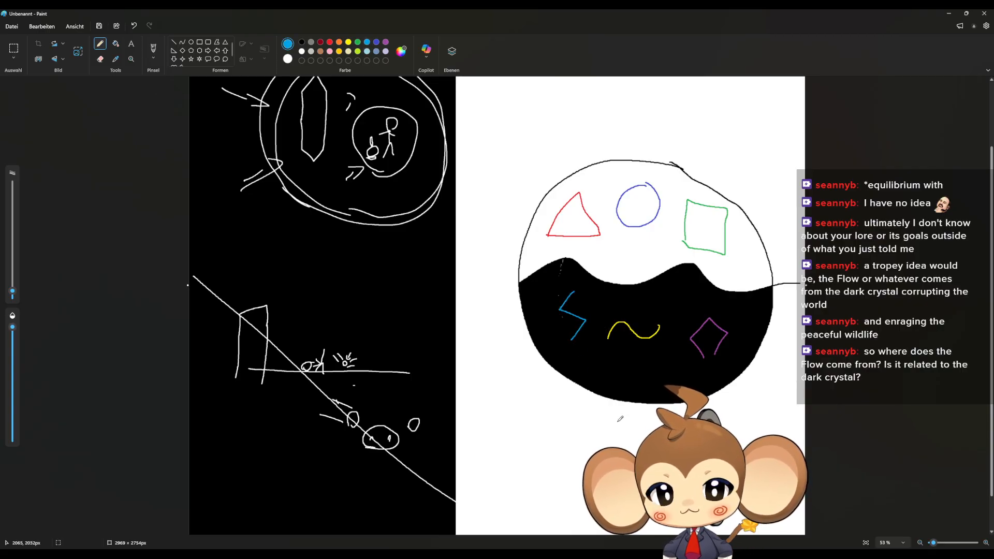
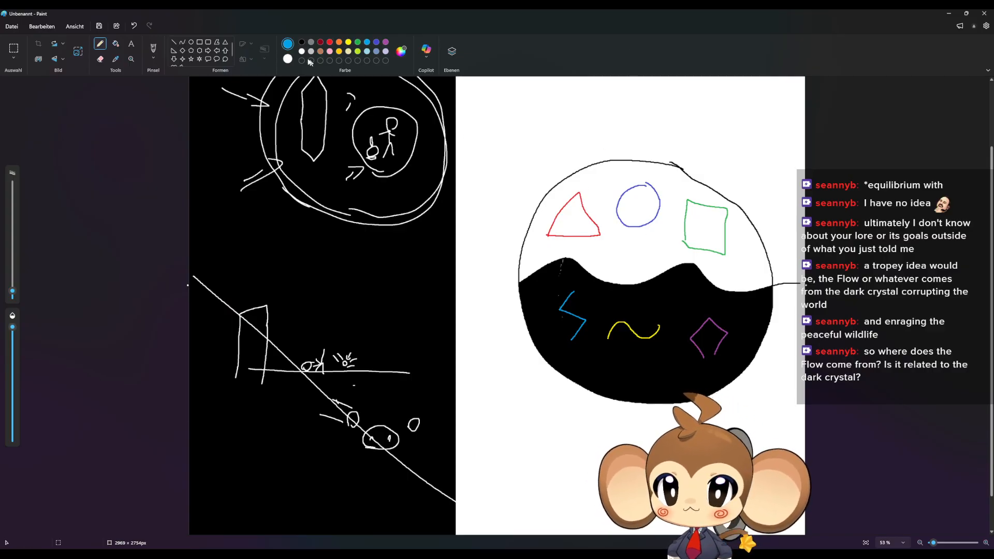
Step: Scribble a small white ball above the lower sketch on the black area and widen the canvas to about 4330 px
click(301, 42)
mouse_move(378, 289)
right_down()
mouse_move(386, 308)
mouse_move(370, 303)
mouse_move(381, 298)
mouse_move(384, 309)
right_up()
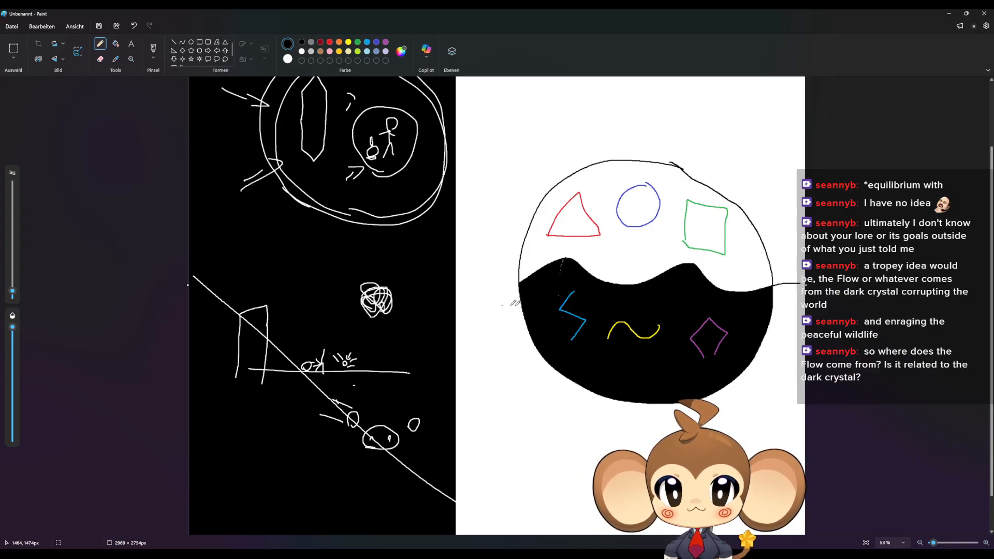
drag(808, 283, 946, 316)
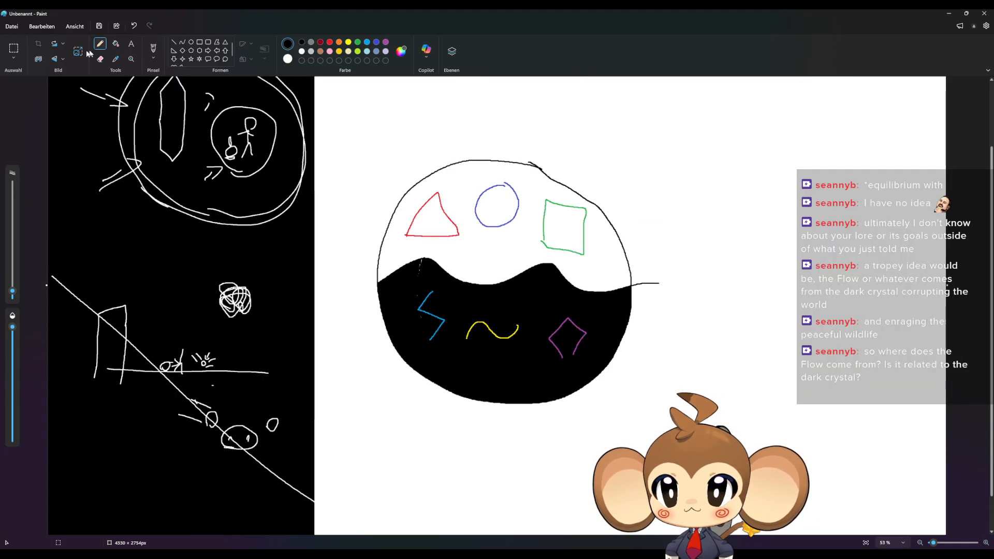
Step: Copy the two-toned circle with its shapes and place the duplicate beside the original
click(14, 48)
drag(343, 108, 686, 449)
key(ctrl+c)
key(ctrl+v)
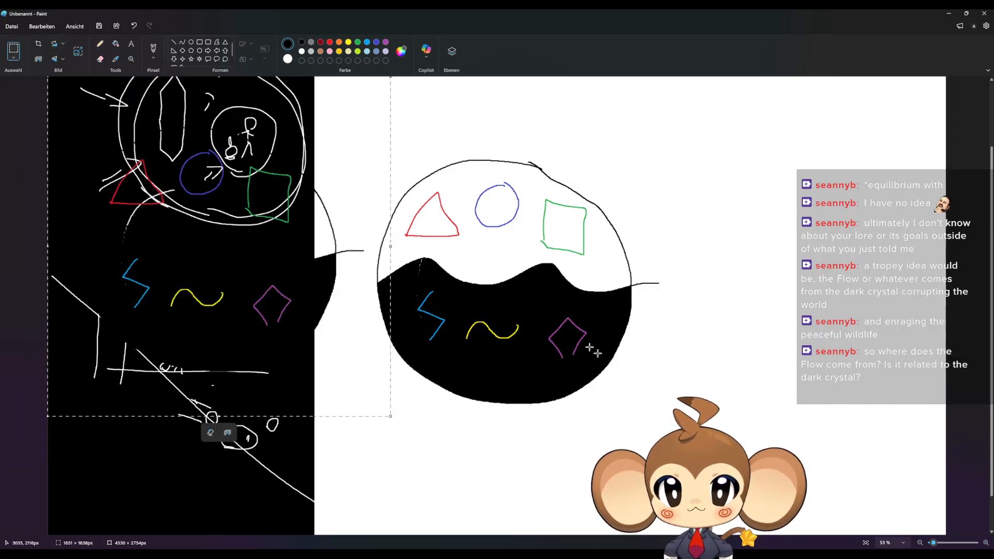
drag(380, 283, 973, 324)
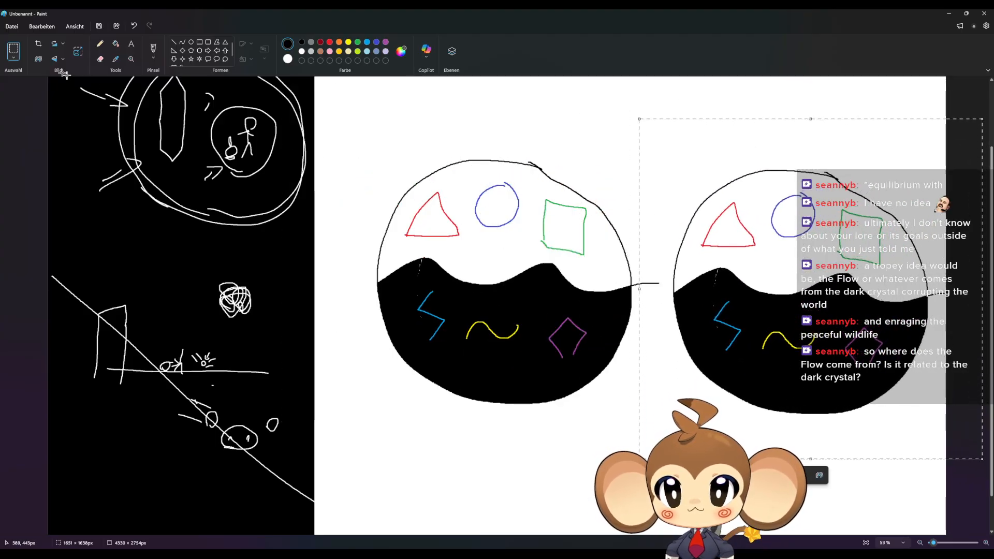
click(42, 27)
click(42, 26)
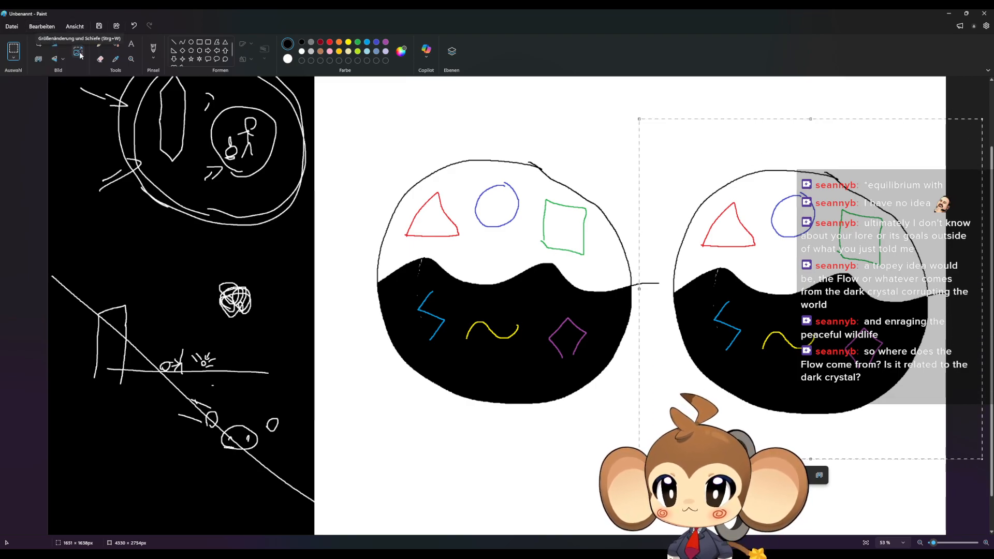
click(74, 27)
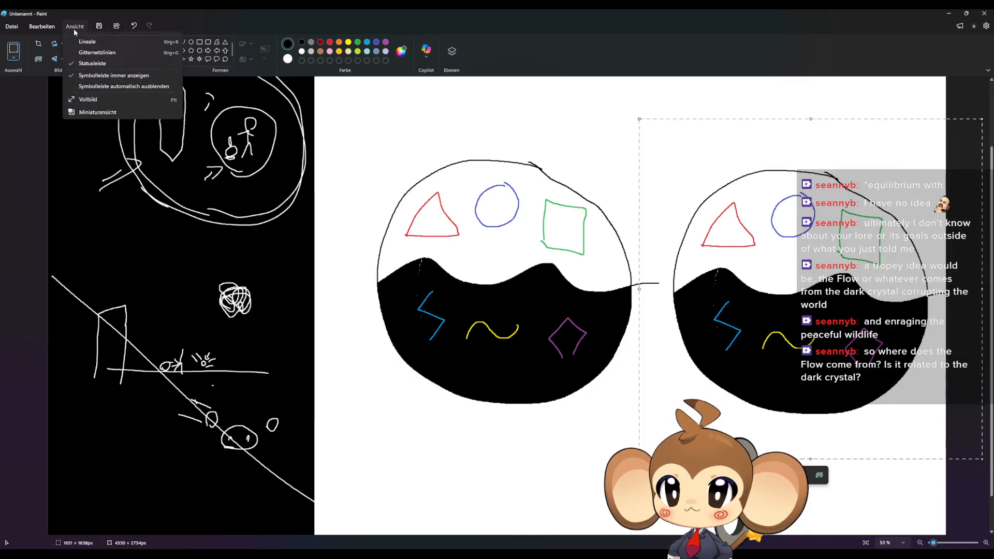
click(42, 26)
click(12, 26)
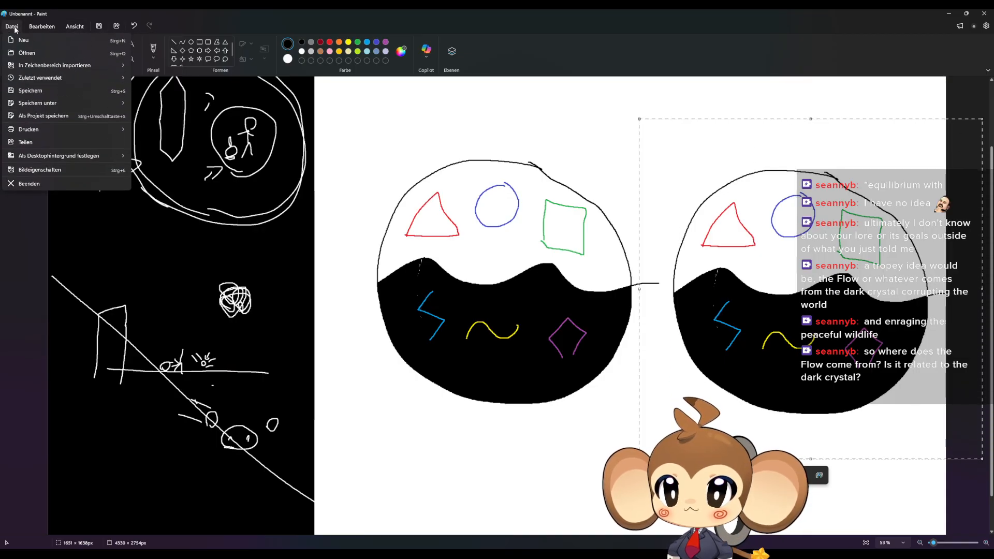
click(13, 28)
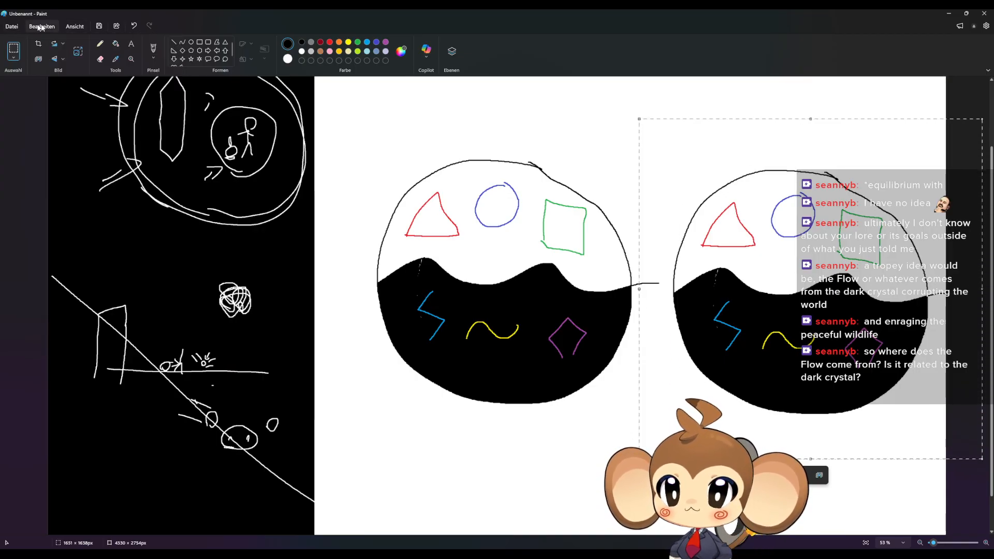
click(77, 27)
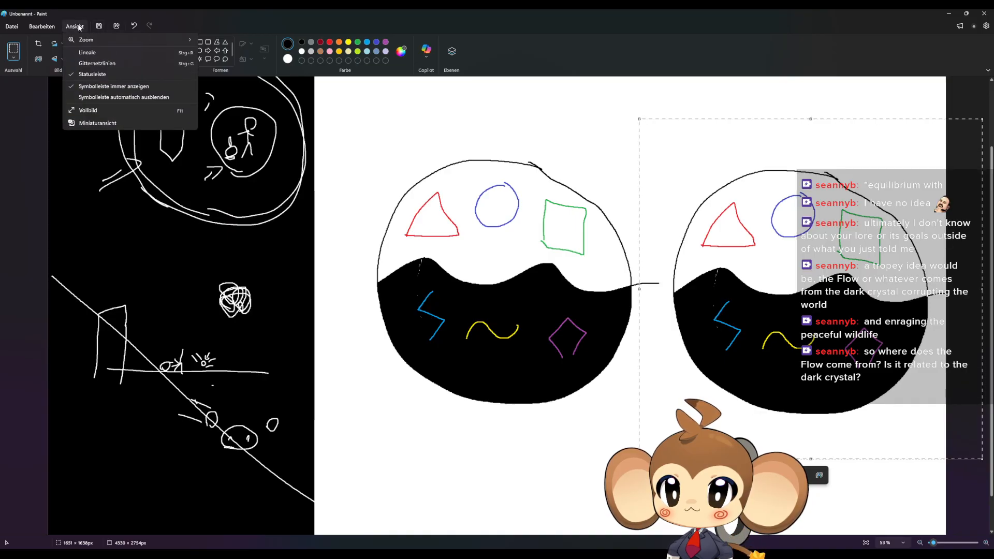
click(78, 27)
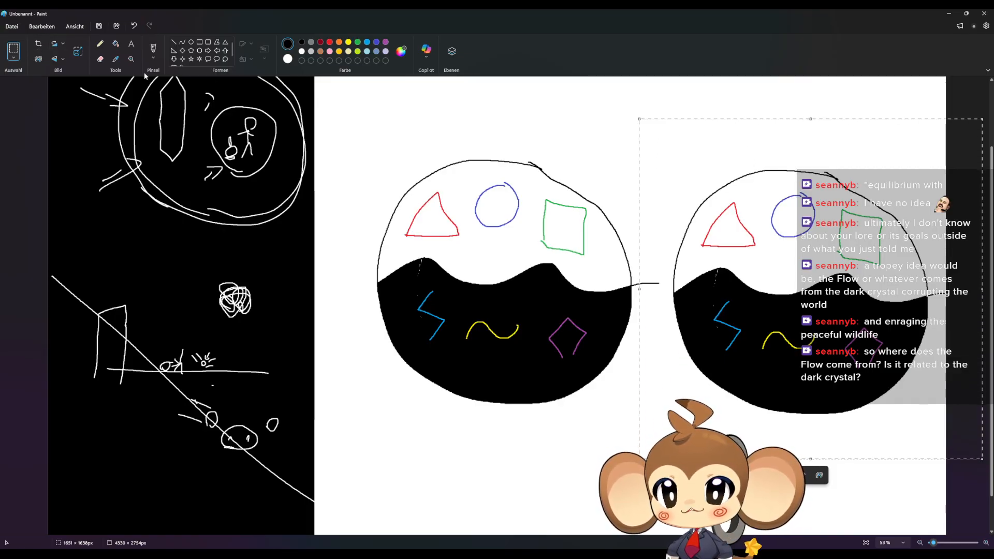
click(57, 32)
mouse_move(69, 29)
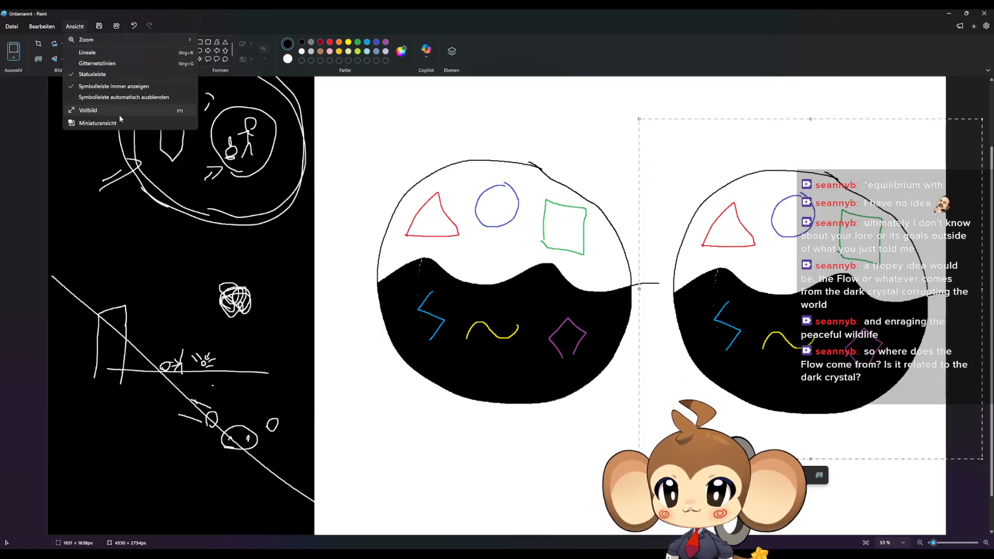
click(81, 27)
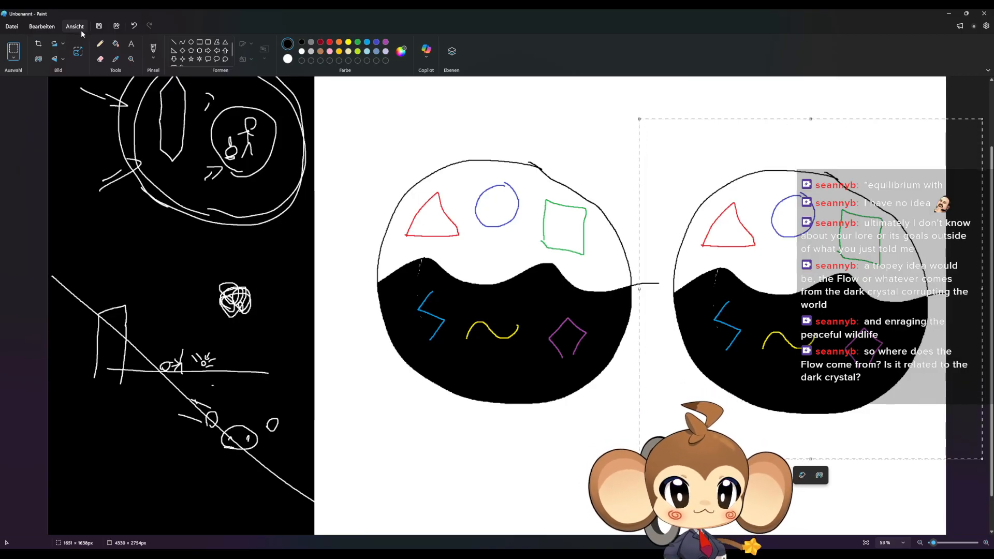
Step: Try removing the background of the circle duplicate, undo back past the paste, and restore the widened canvas
click(819, 476)
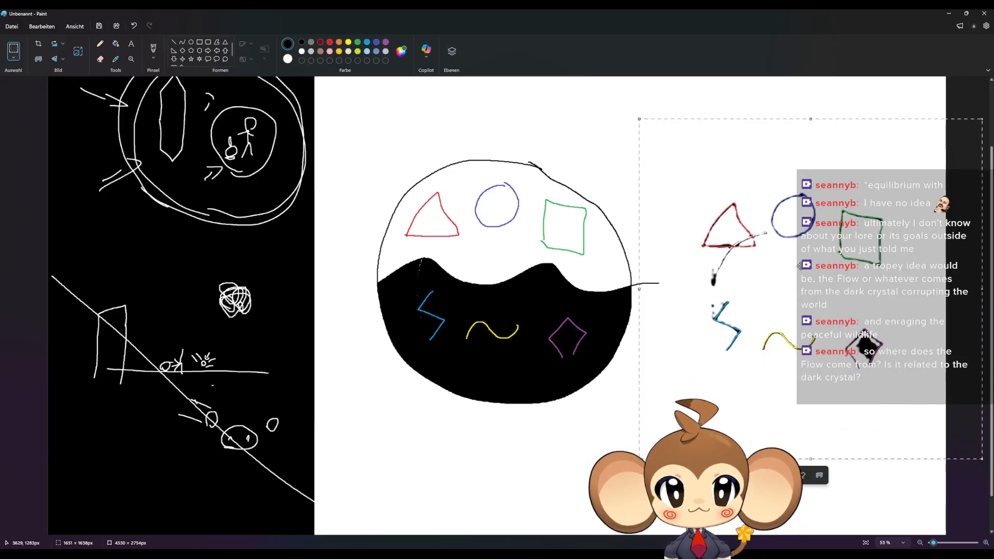
key(ctrl+z)
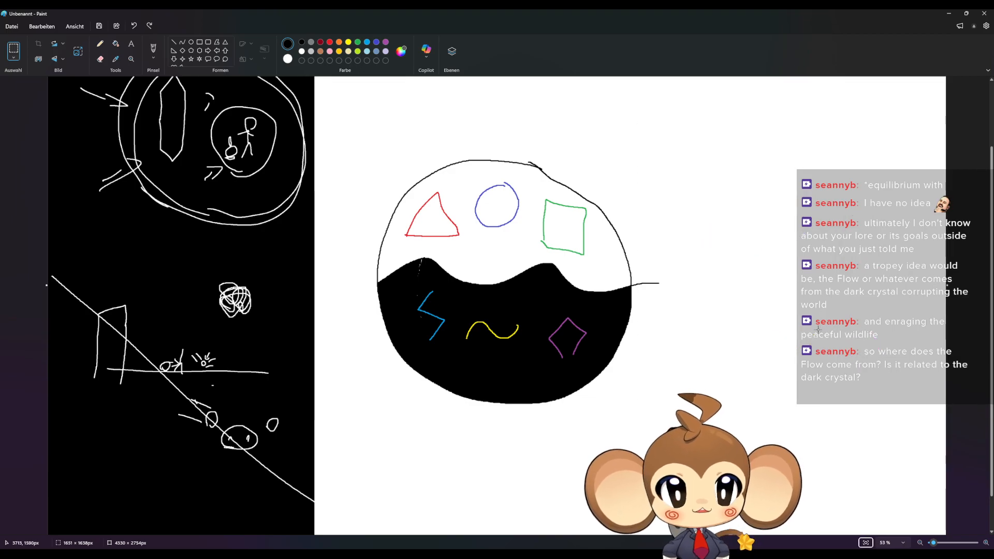
key(ctrl+z)
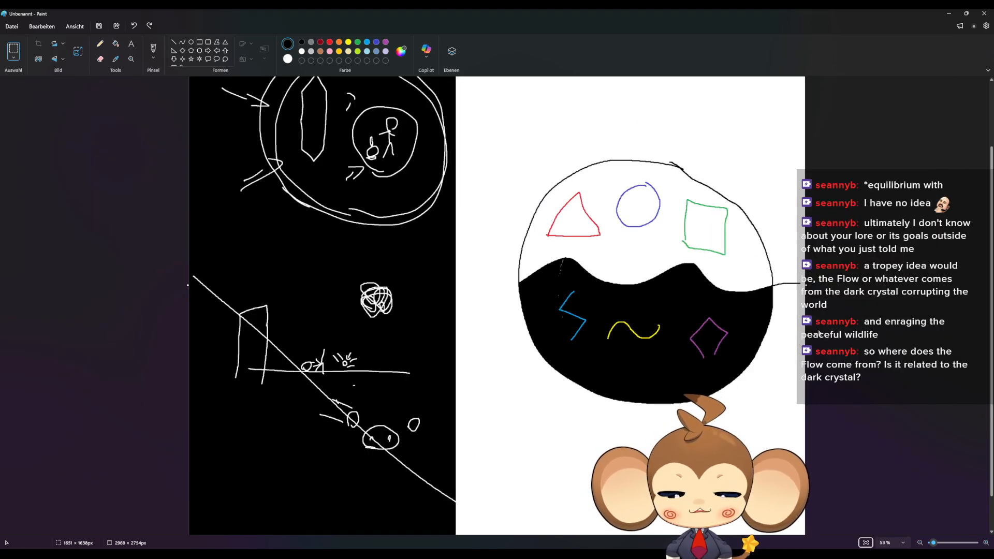
key(ctrl+y)
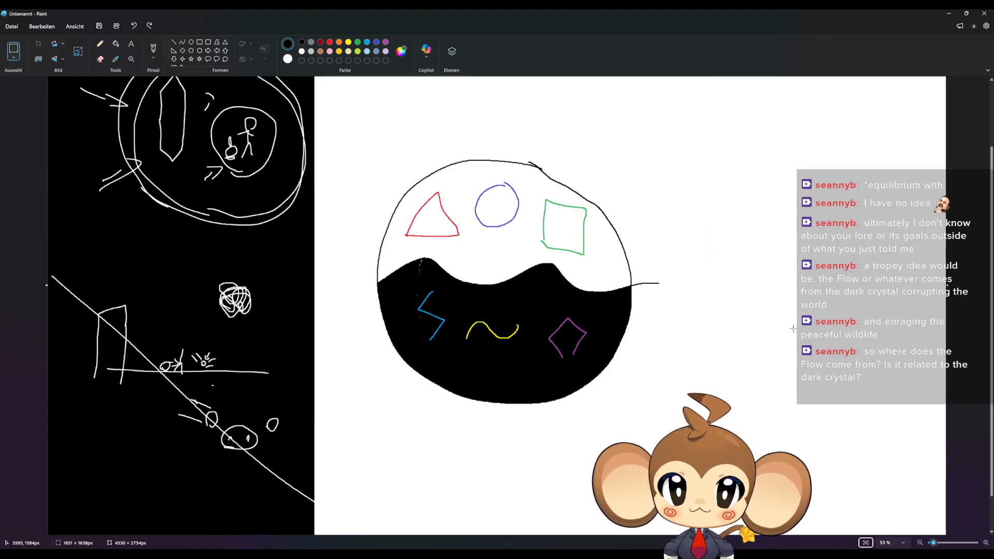
Step: Select the two-toned circle with a rectangular selection, copy it, and place the duplicate to the right of the original
click(13, 58)
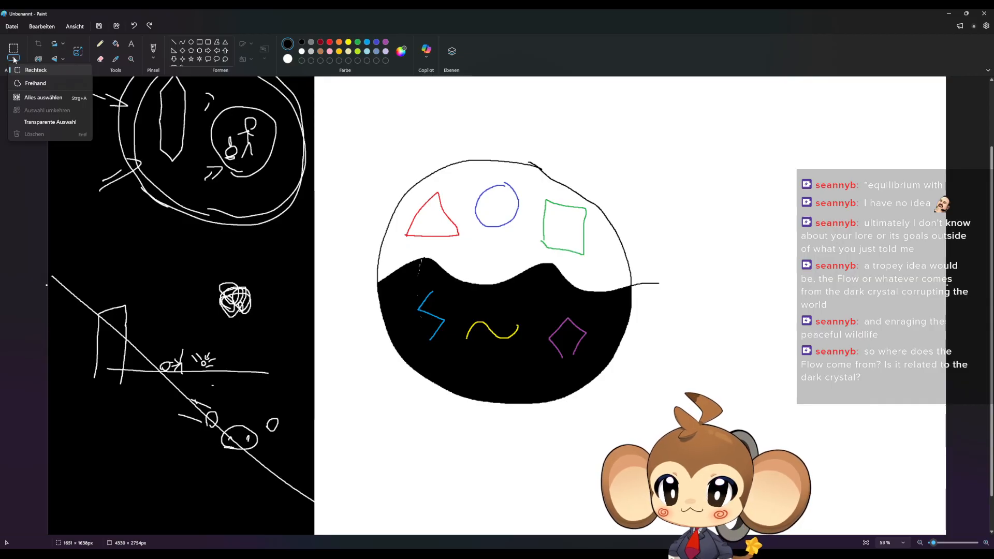
click(32, 70)
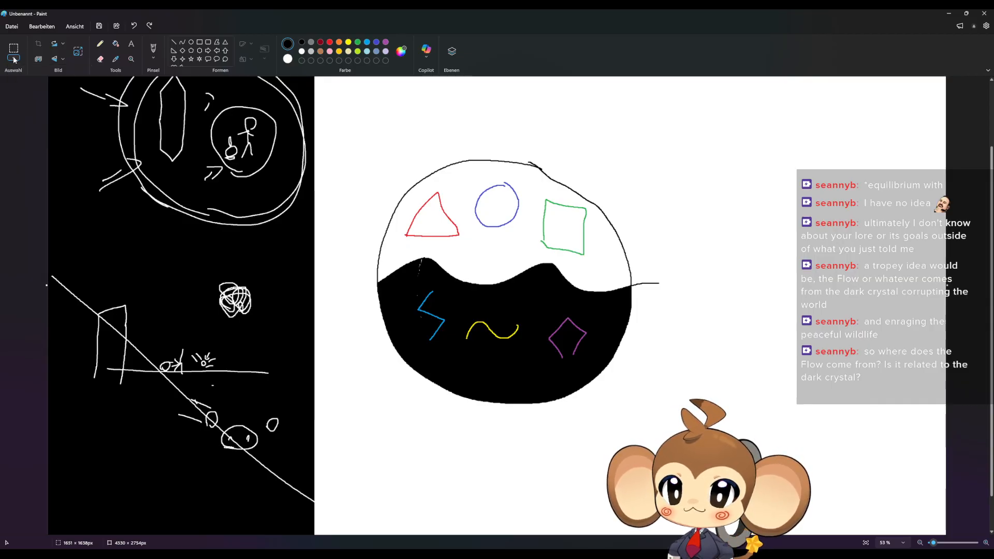
click(56, 60)
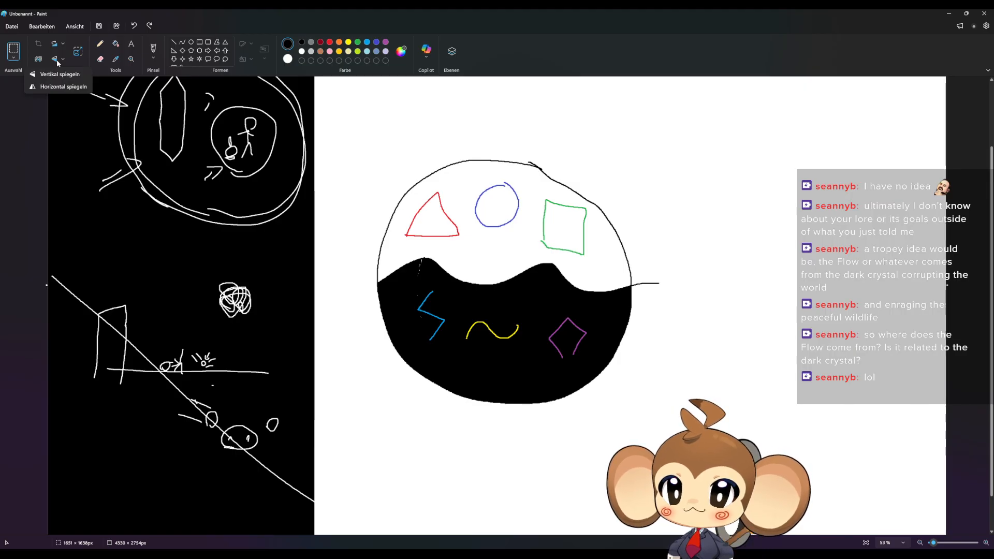
click(57, 60)
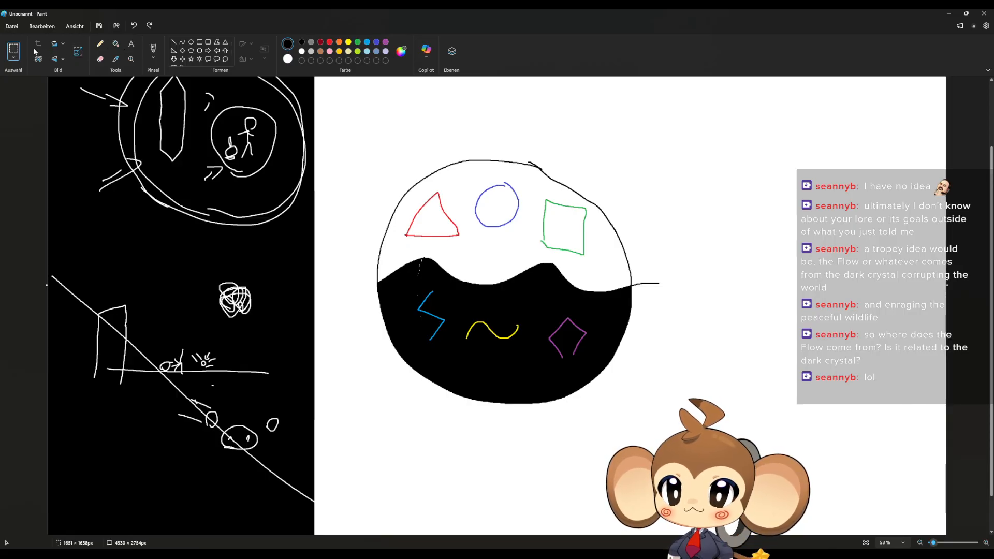
drag(354, 150, 683, 434)
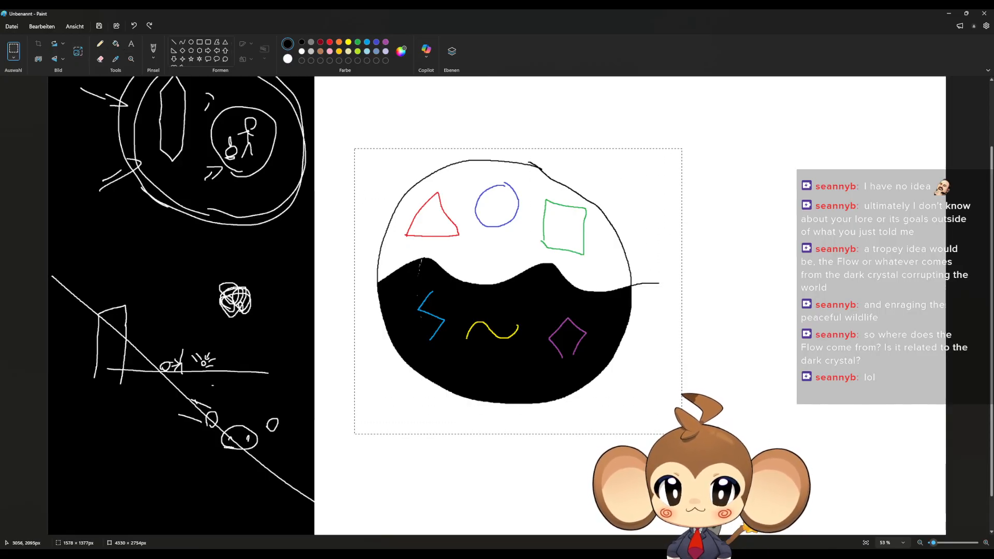
key(ctrl+c)
key(ctrl+v)
mouse_move(295, 300)
mouse_down()
mouse_move(708, 328)
mouse_move(942, 389)
mouse_move(887, 382)
mouse_up()
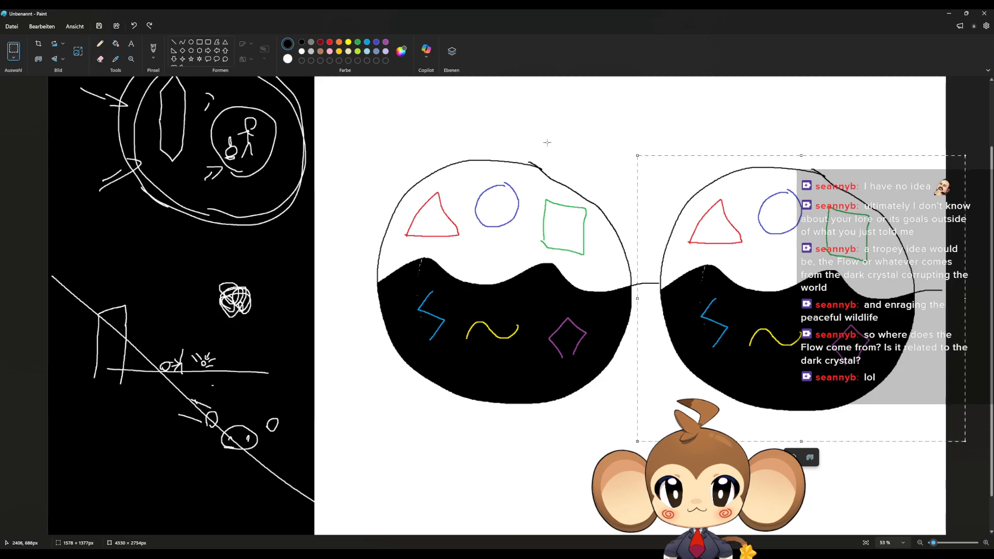
Step: Undo a stray pencil stroke and draw straight black lines vertically between the two circles and horizontally below the duplicate
click(100, 43)
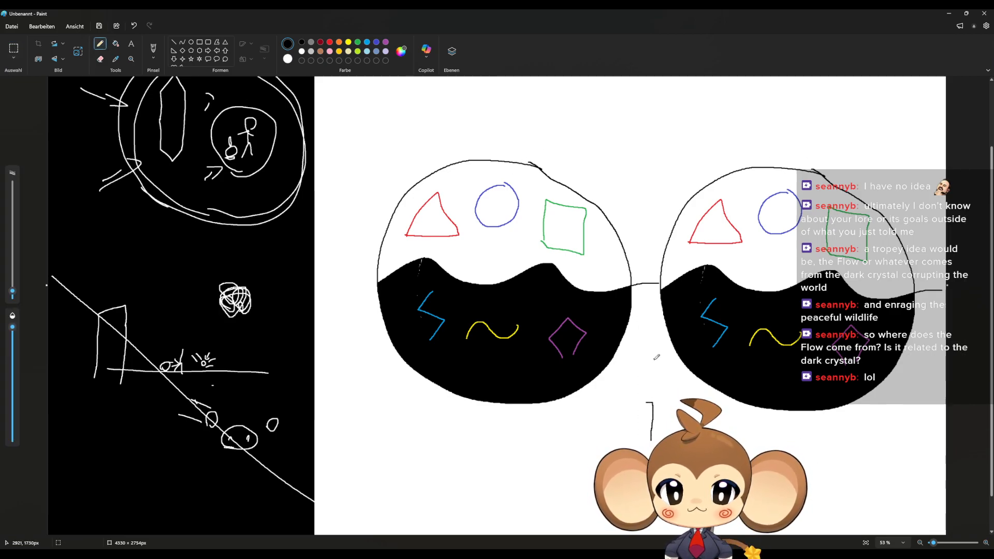
key(ctrl+z)
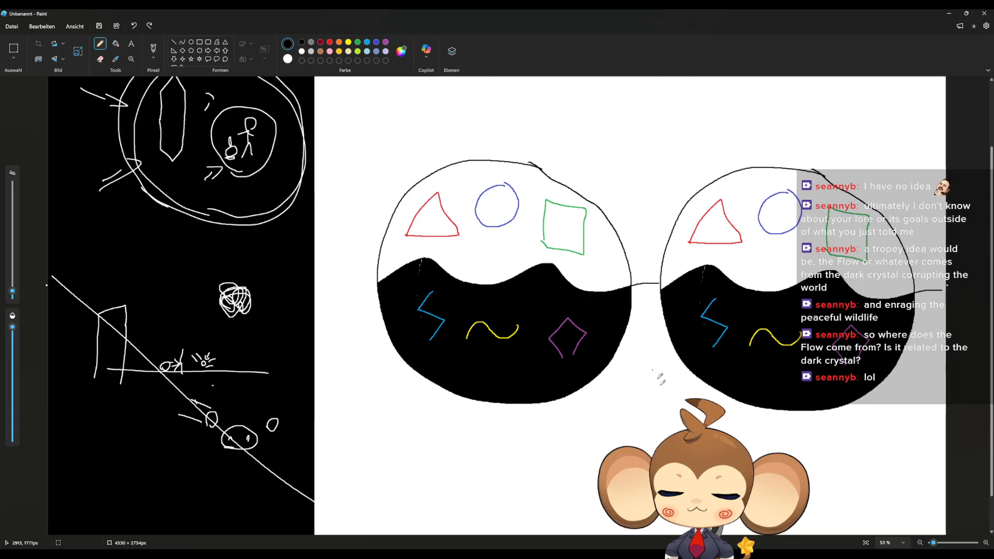
click(174, 42)
mouse_move(649, 112)
mouse_down()
mouse_move(648, 474)
mouse_move(974, 485)
mouse_up()
click(682, 445)
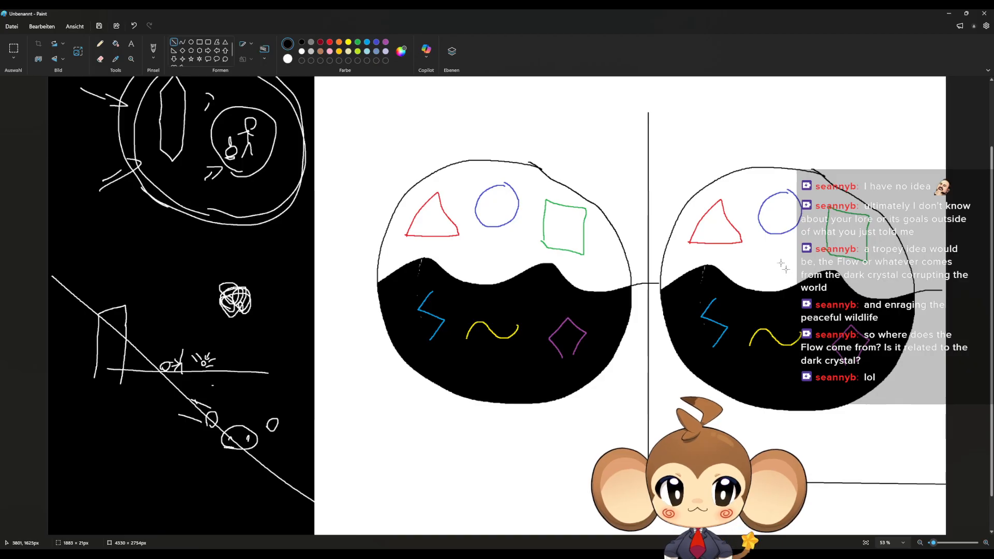
Step: Close the frame around the duplicate circle with a straight black line above it and short strokes sealing the corner
drag(645, 110, 958, 128)
click(649, 118)
drag(655, 105, 646, 119)
Step: Try black and white bucket fills on the framed background and the duplicate circle's halves, and undo them
click(115, 44)
click(747, 142)
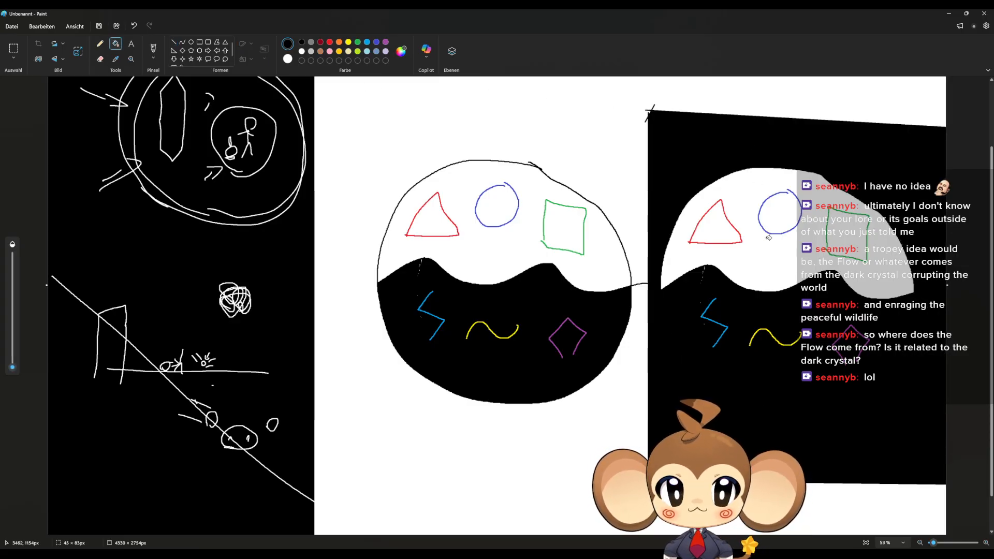
key(ctrl+z)
key(ctrl+z)
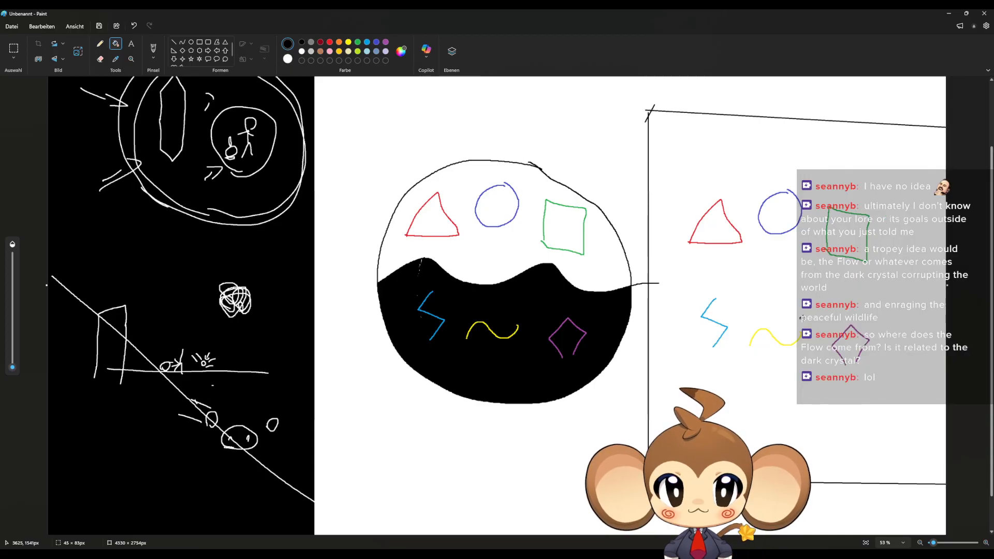
key(ctrl+z)
click(766, 274)
right_click(808, 320)
key(ctrl+z)
key(ctrl+z)
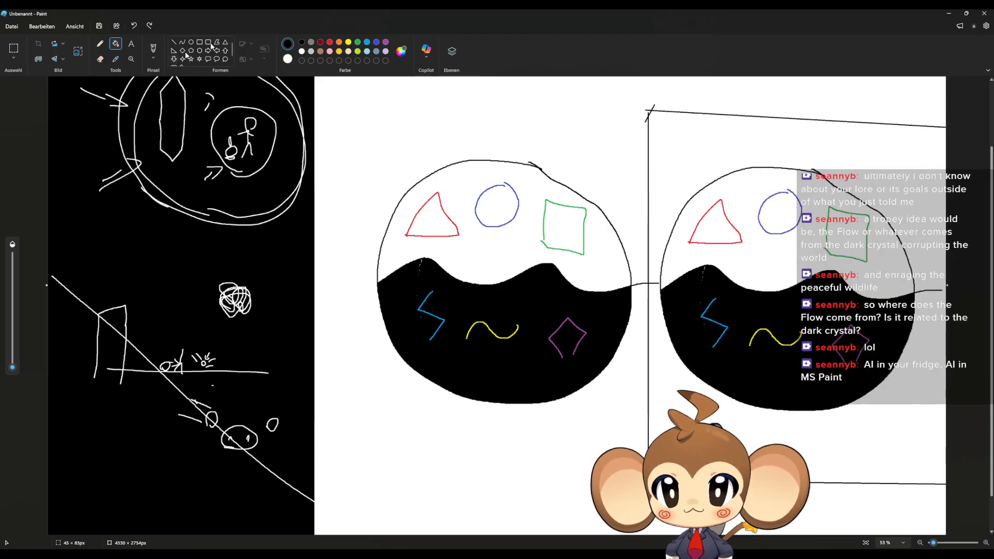
Step: Fill the duplicate circle's black lower half with dark red and set the drawing colour back to black
click(321, 42)
click(703, 280)
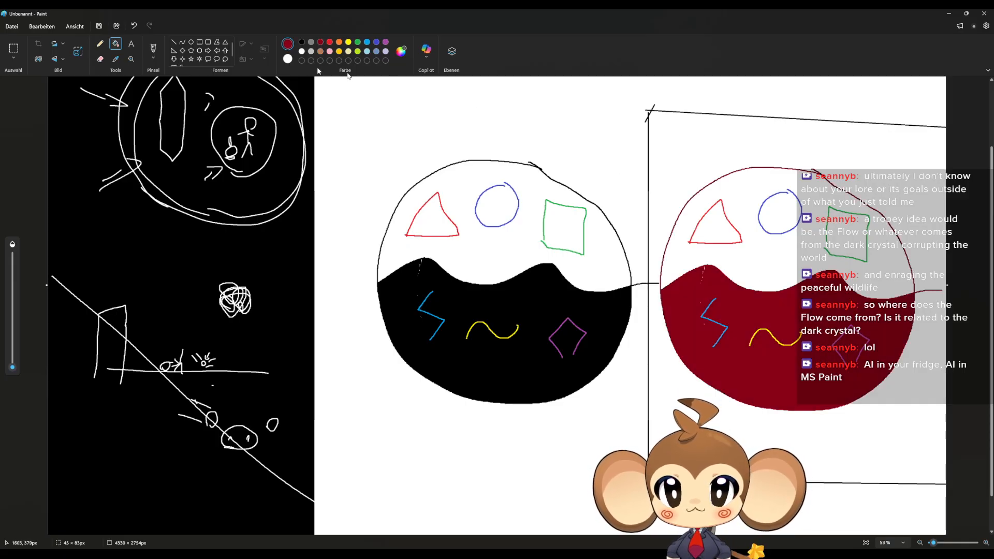
click(302, 42)
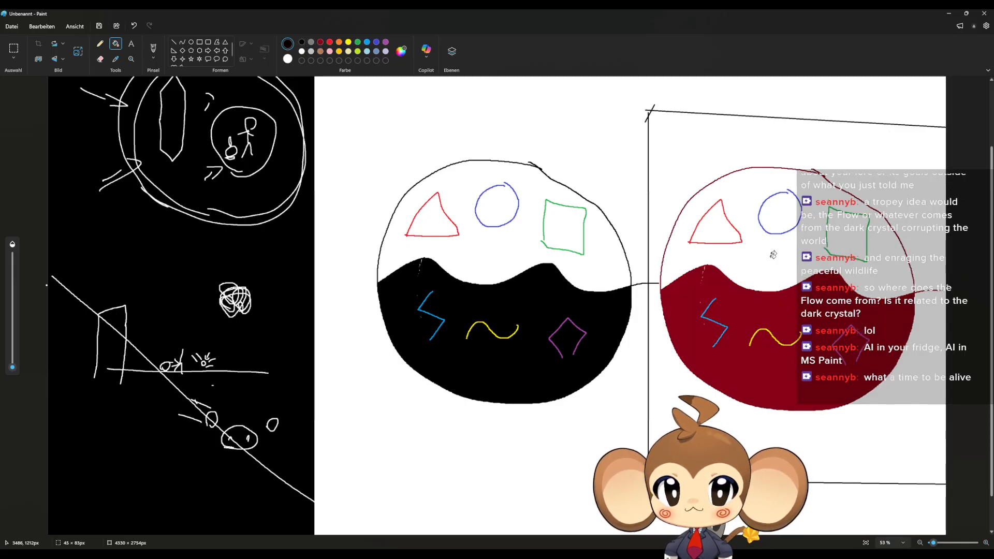
Step: Try filling the duplicate's upper half and triangle black and its lower half white, and undo the latest fills
click(772, 254)
right_click(818, 316)
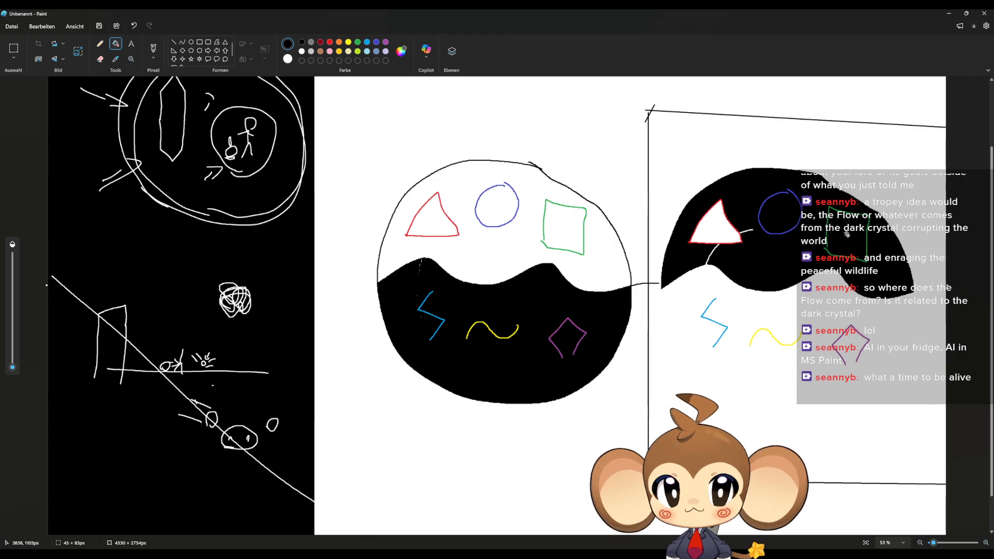
click(703, 228)
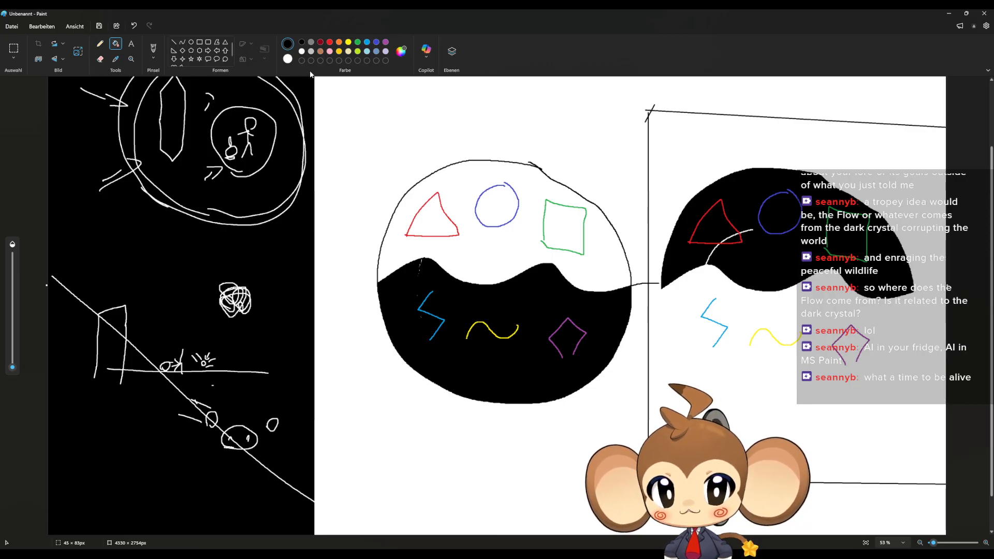
key(ctrl+z)
key(ctrl+z)
key(ctrl+z)
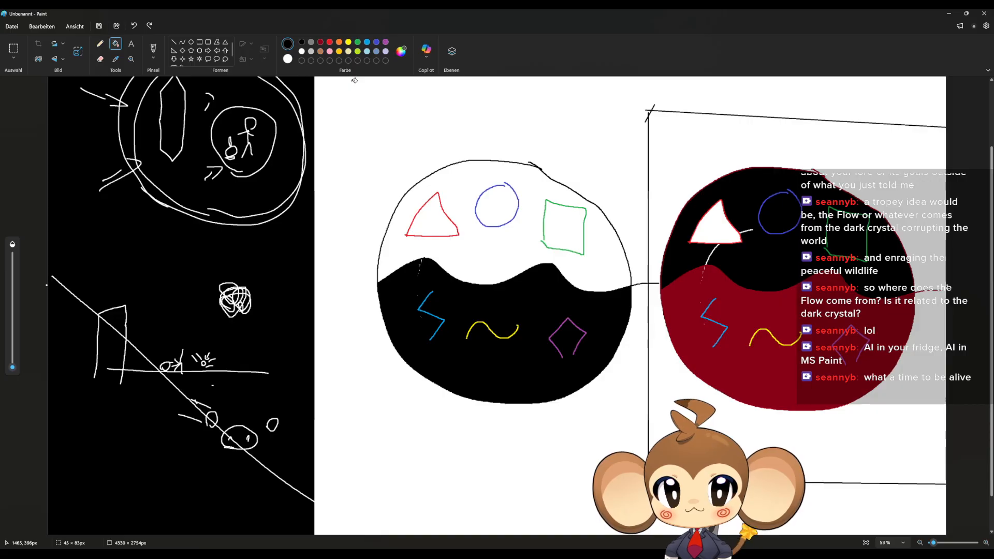
Step: Invert the duplicate by filling the framed background, upper half and triangle black, and the lower half and outline white
click(698, 141)
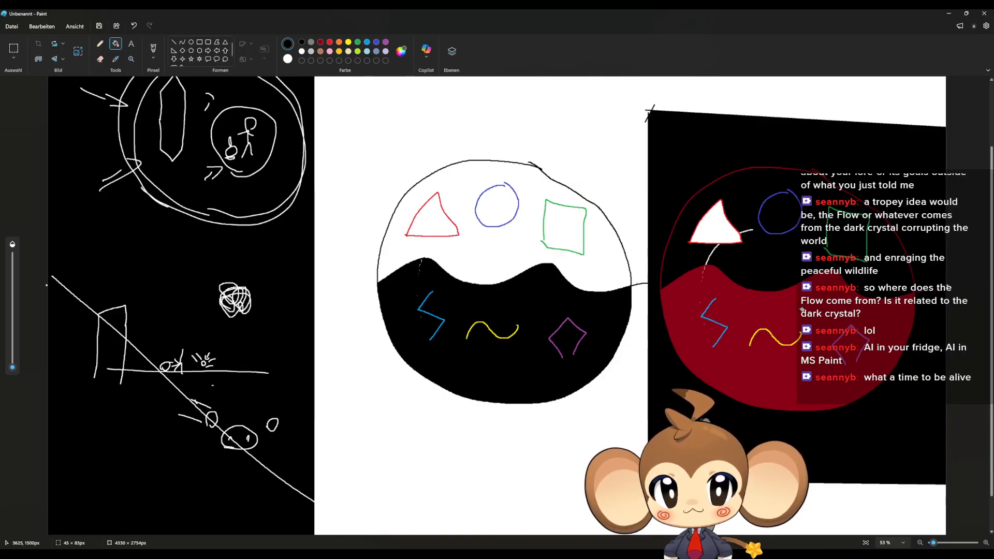
right_click(772, 262)
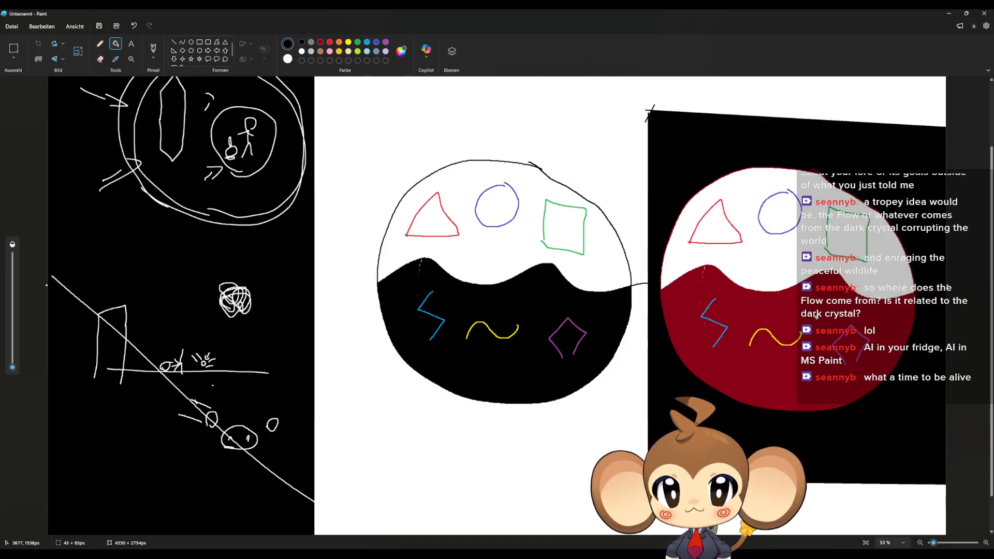
click(787, 271)
click(730, 231)
click(735, 240)
right_click(801, 312)
right_click(731, 239)
click(732, 237)
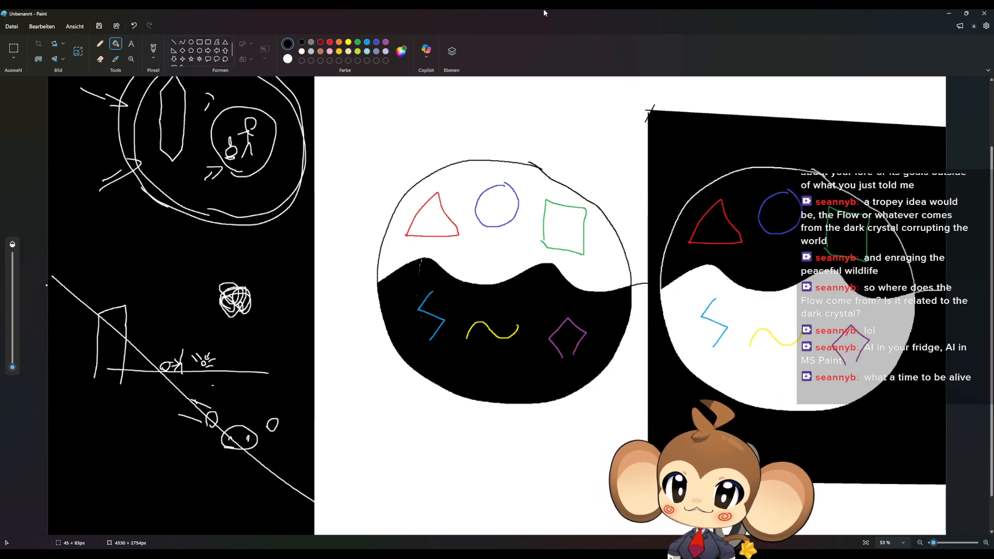
Step: Try filling the inside of the duplicate's triangle with red and undo the fill
click(330, 42)
click(100, 43)
click(116, 43)
click(712, 227)
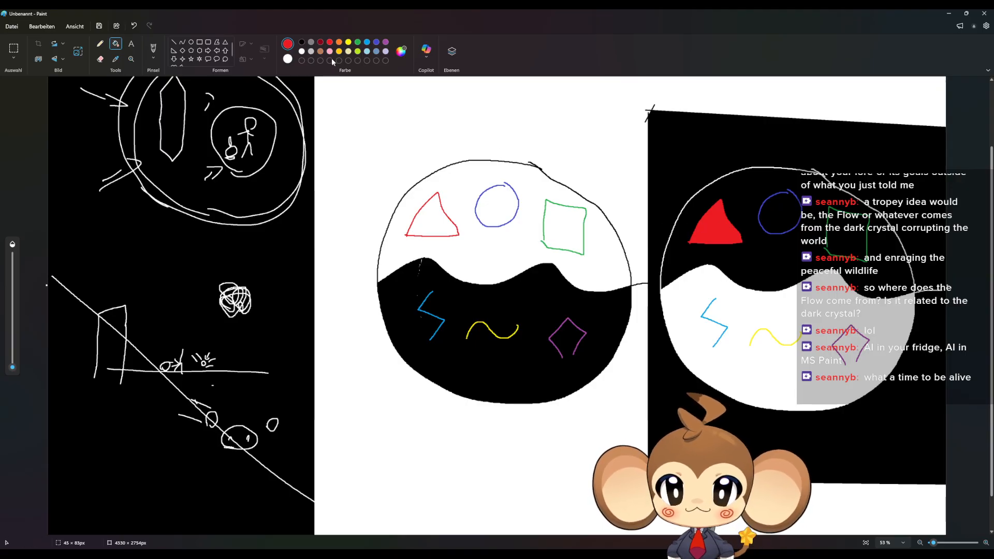
click(376, 43)
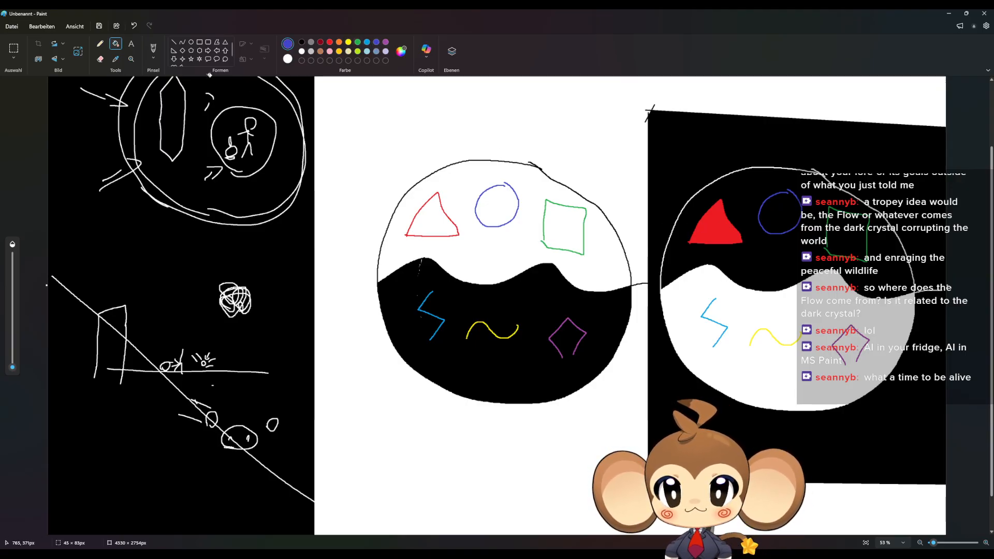
key(ctrl+z)
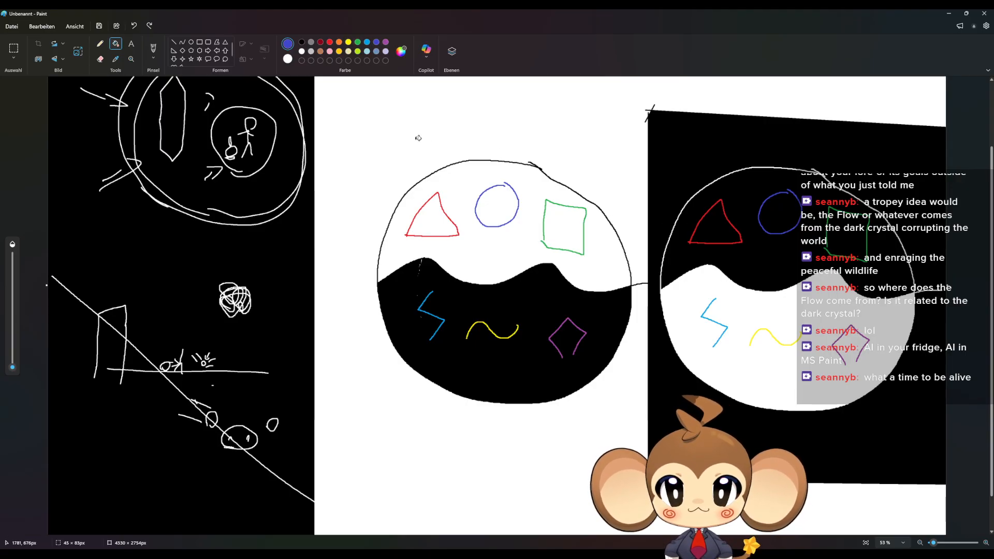
Step: Recolour the outlines in the duplicate's upper half: light blue triangle, yellow circle and purple square
click(368, 42)
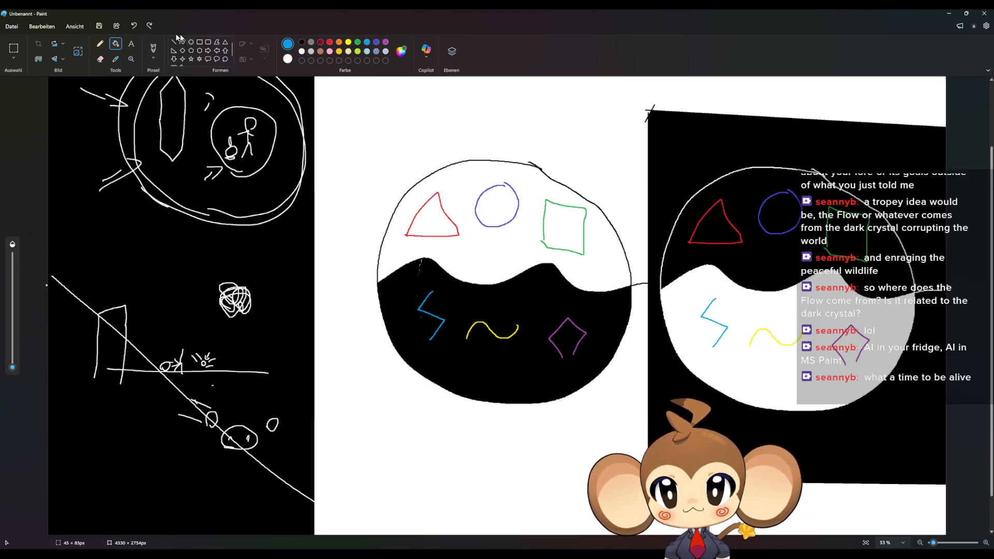
click(736, 227)
click(348, 42)
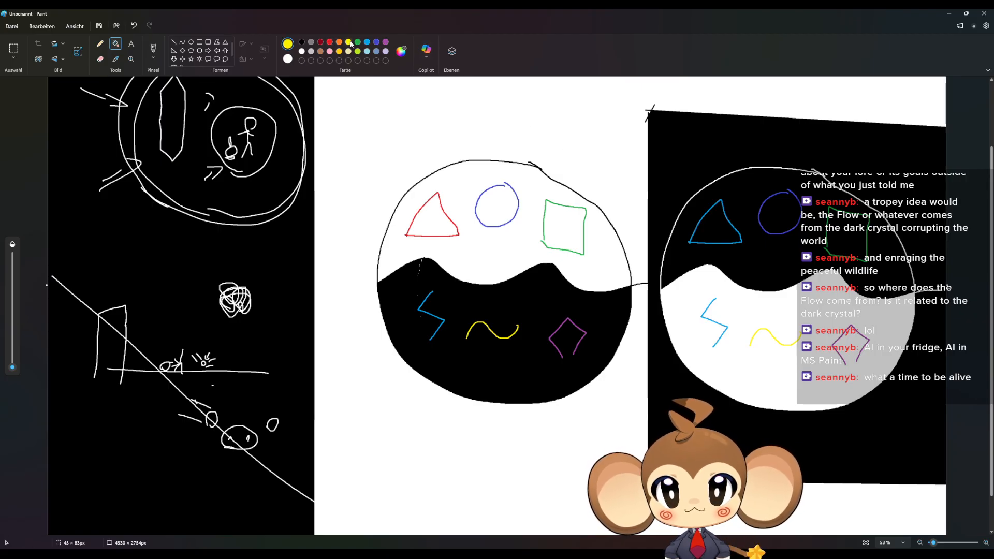
click(782, 233)
key(ctrl+z)
click(782, 233)
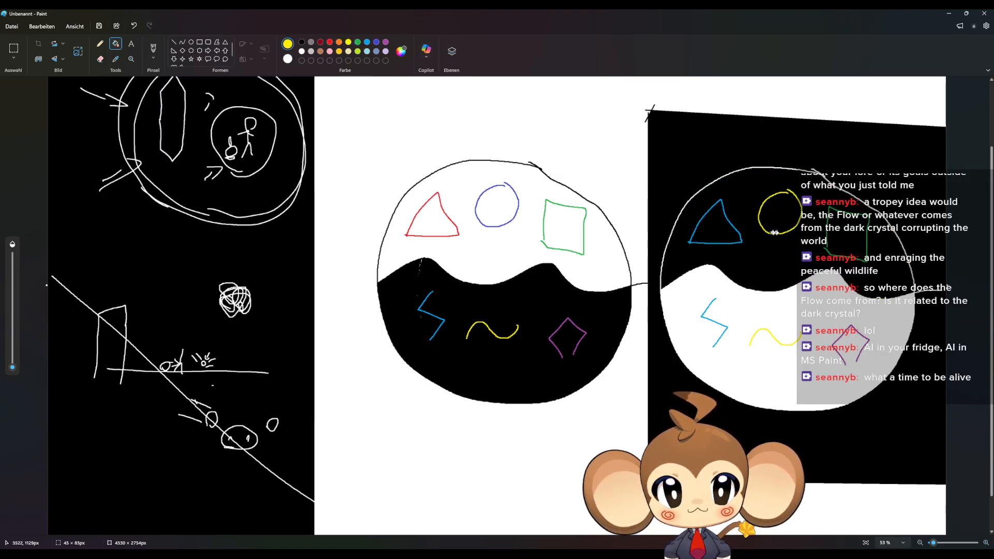
click(386, 42)
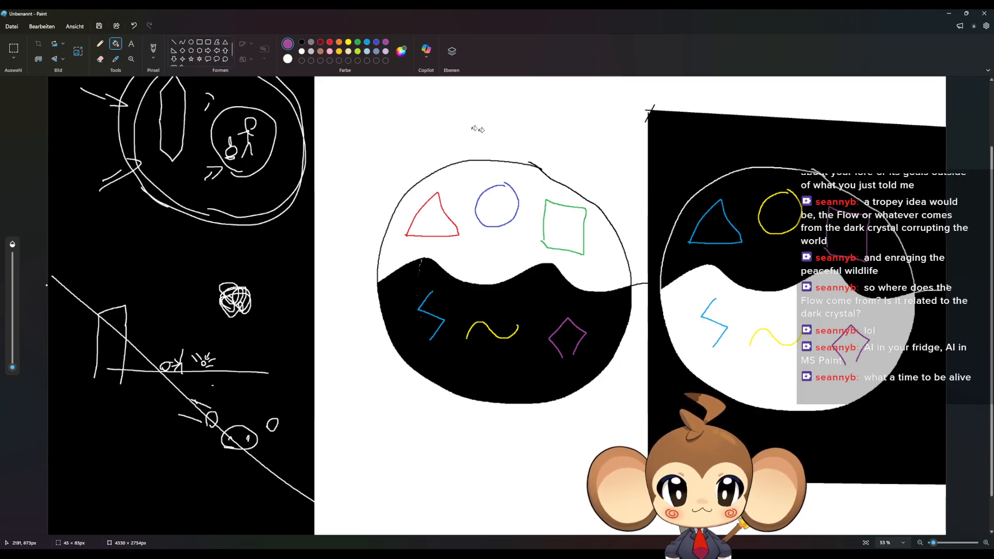
Step: Recolour the shapes in the duplicate's lower half: green diamond, indigo blue wave and red zigzag
click(357, 43)
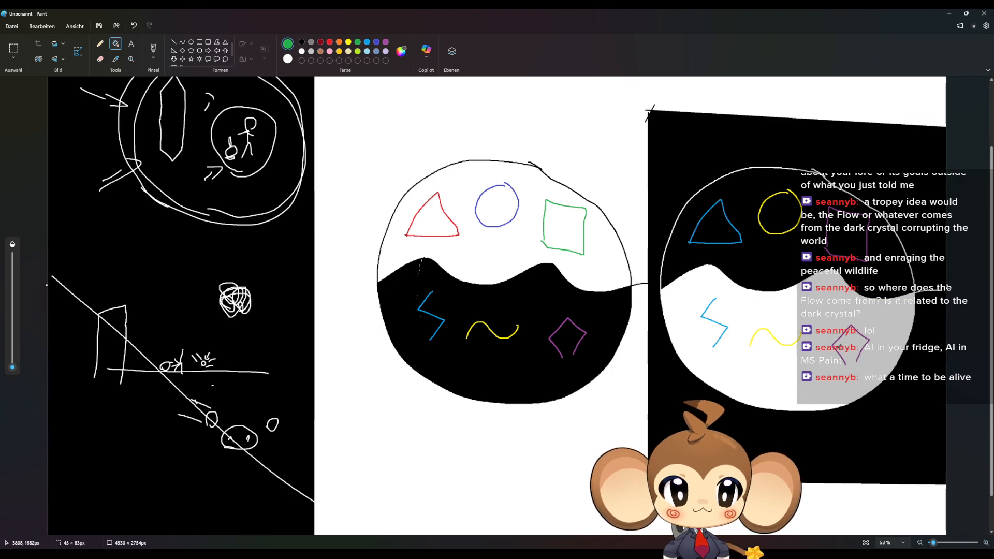
click(835, 346)
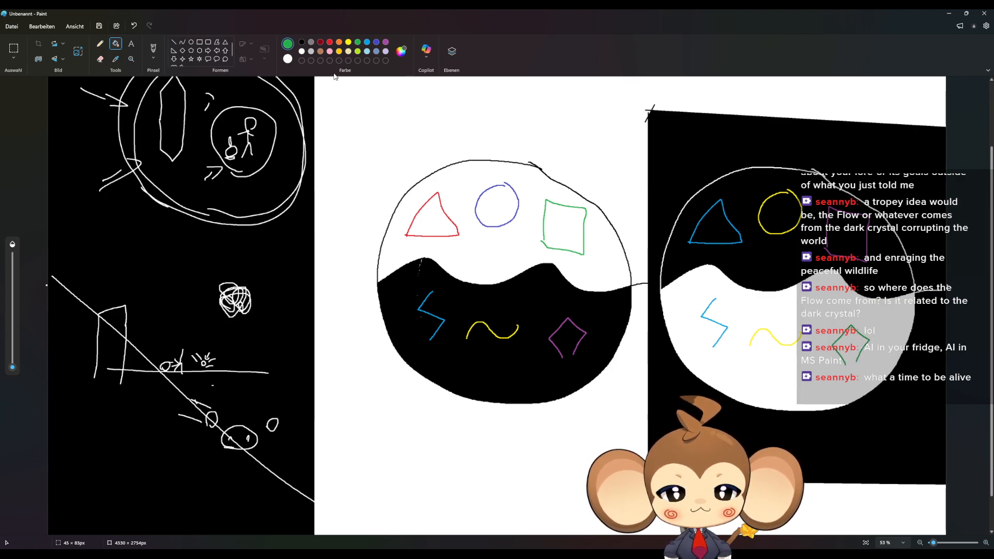
click(376, 43)
click(775, 339)
click(330, 43)
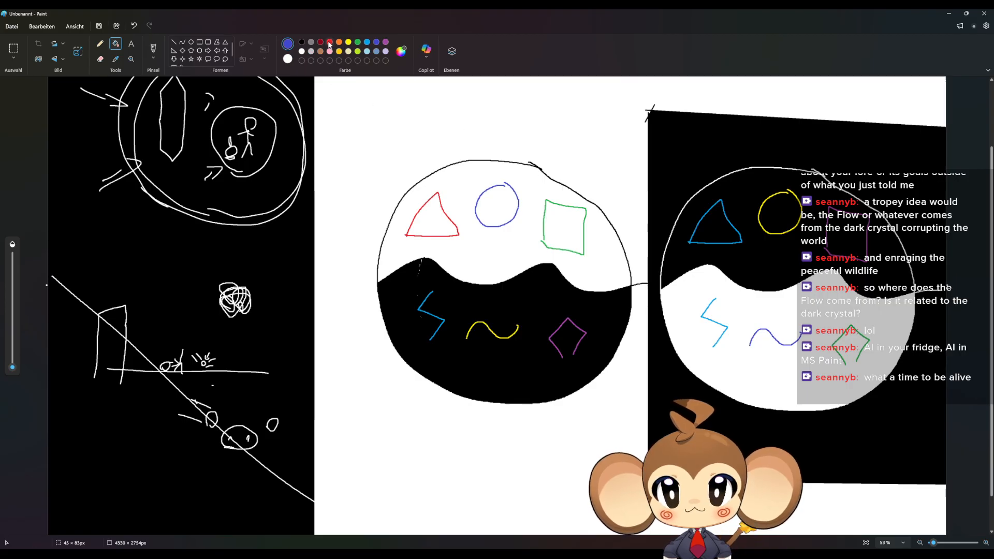
click(706, 316)
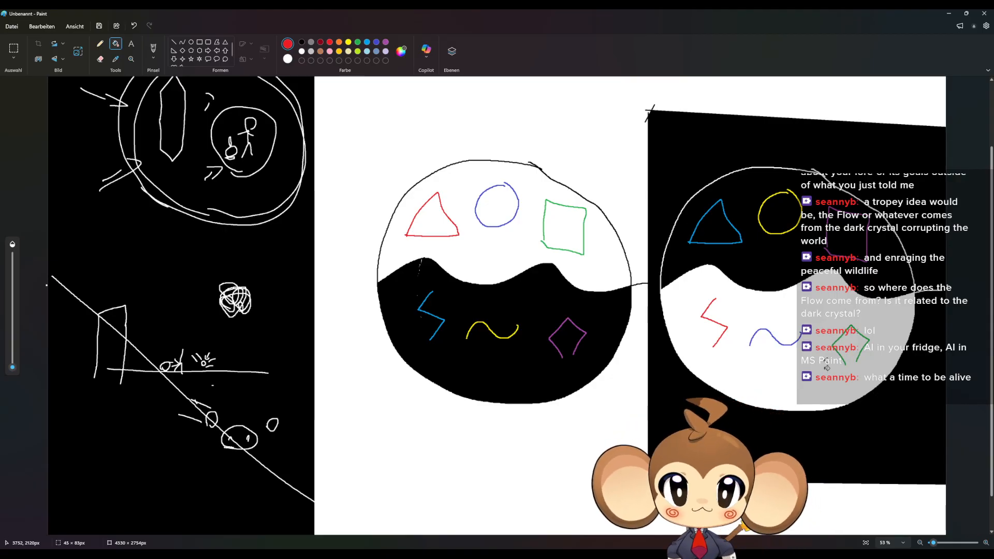
Step: Handwrite "Fire" in red, "Water" in indigo blue and "Earth" in green above the matching shapes of the original circle
click(100, 44)
mouse_move(396, 161)
mouse_down()
mouse_move(399, 177)
mouse_move(404, 159)
mouse_up()
mouse_move(397, 169)
mouse_down()
mouse_move(436, 164)
mouse_move(473, 135)
mouse_move(497, 152)
mouse_up()
click(377, 42)
drag(493, 143, 564, 159)
click(358, 42)
drag(557, 165, 592, 165)
drag(587, 160, 598, 181)
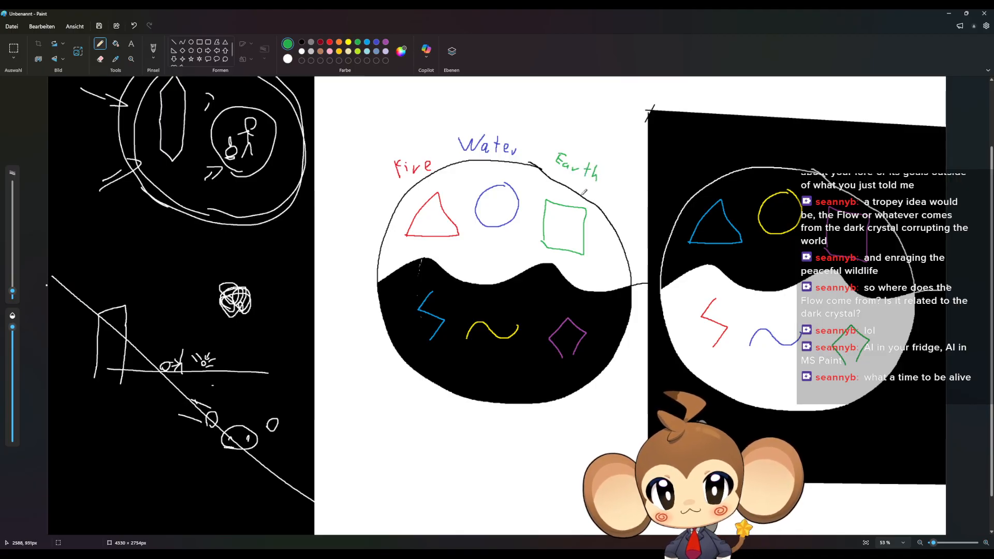
Step: Handwrite "Lightning" in light blue, "Air" in yellow and "Crystal" in purple below the matching shapes of the original circle
click(367, 42)
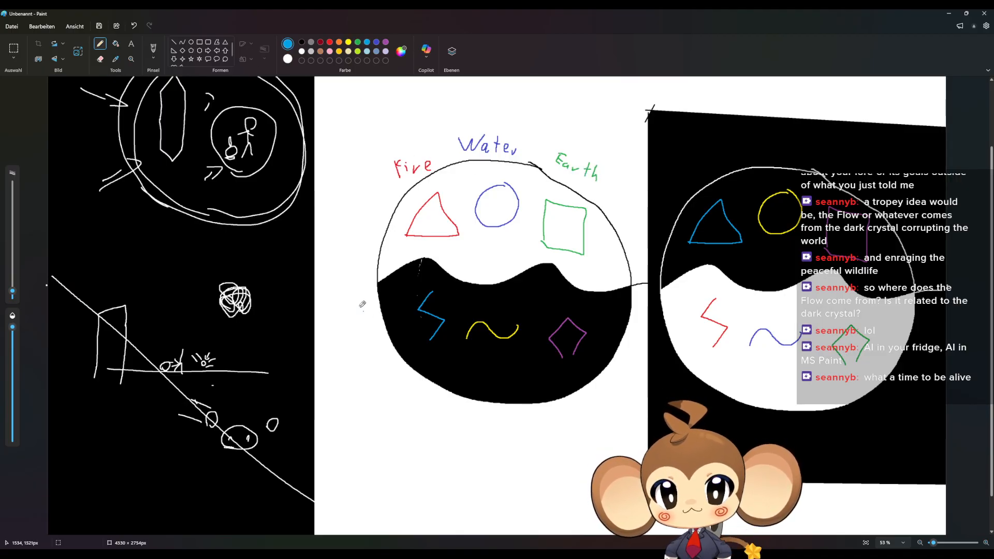
mouse_move(361, 340)
mouse_down()
mouse_move(350, 346)
mouse_move(383, 377)
mouse_move(390, 372)
mouse_move(408, 400)
mouse_move(452, 426)
mouse_move(453, 414)
mouse_move(458, 428)
mouse_move(492, 423)
mouse_up()
click(348, 42)
click(464, 412)
click(386, 42)
mouse_move(555, 409)
mouse_down()
mouse_move(554, 430)
mouse_move(591, 428)
mouse_move(612, 407)
mouse_up()
drag(616, 419, 625, 411)
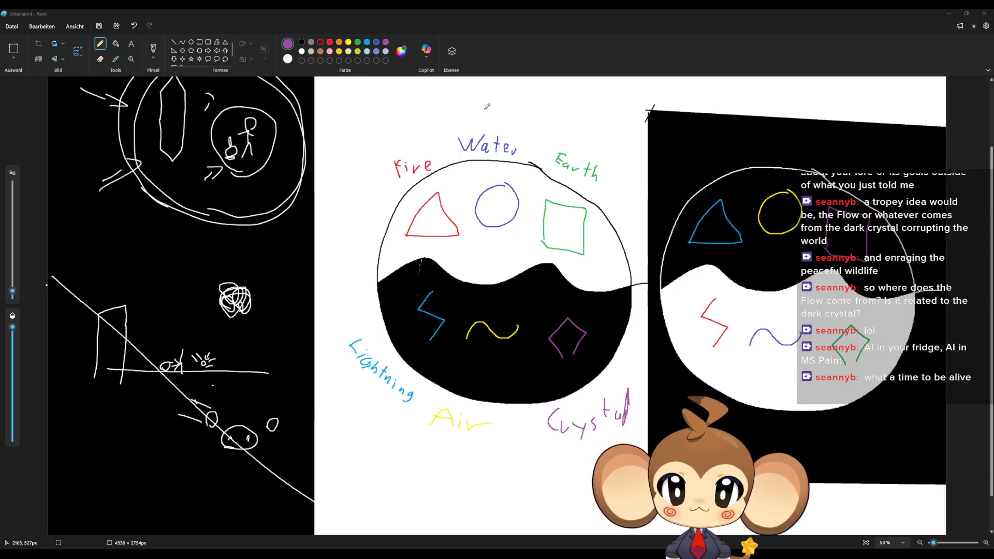
Step: Shrink the Paint window, move it down out of the way and switch to the IssueBoard event graph in Unreal Editor
double_click(480, 8)
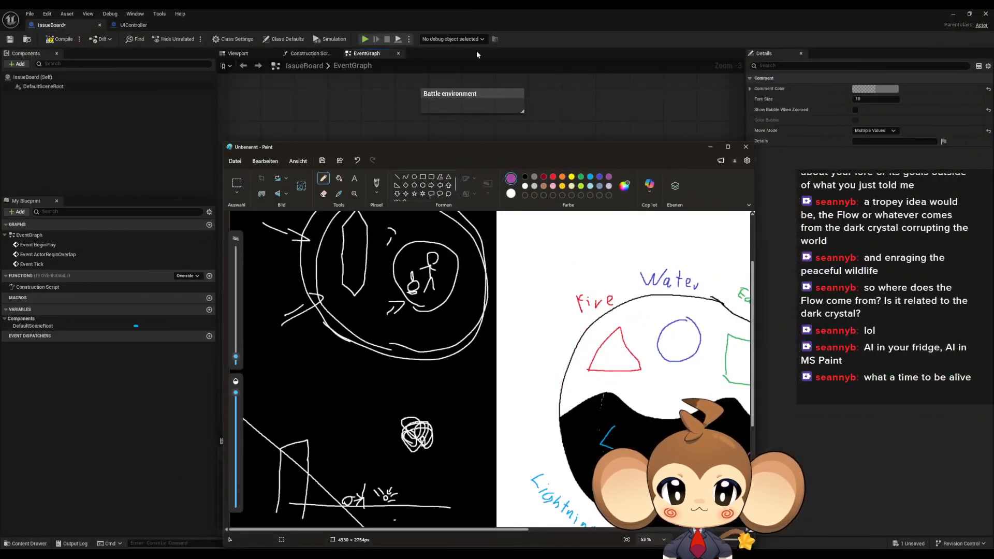
mouse_move(495, 147)
mouse_down()
mouse_move(716, 386)
mouse_move(818, 264)
mouse_move(823, 379)
mouse_move(566, 447)
mouse_move(537, 414)
mouse_up()
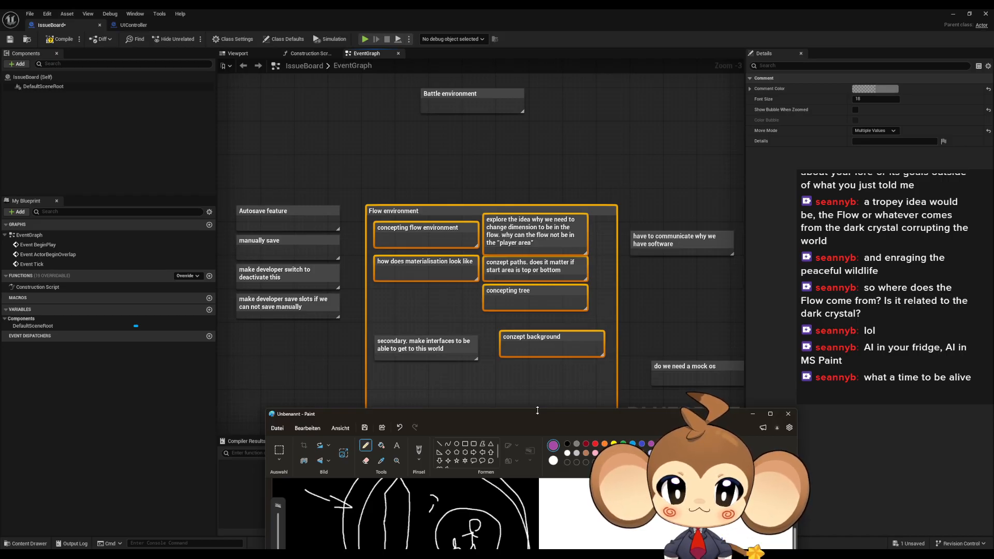
click(442, 82)
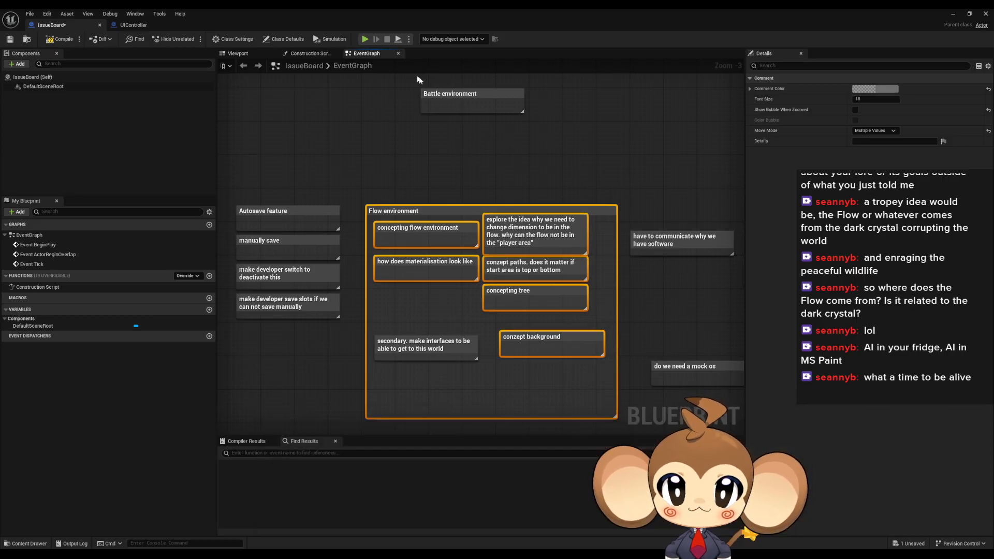
drag(379, 158, 595, 357)
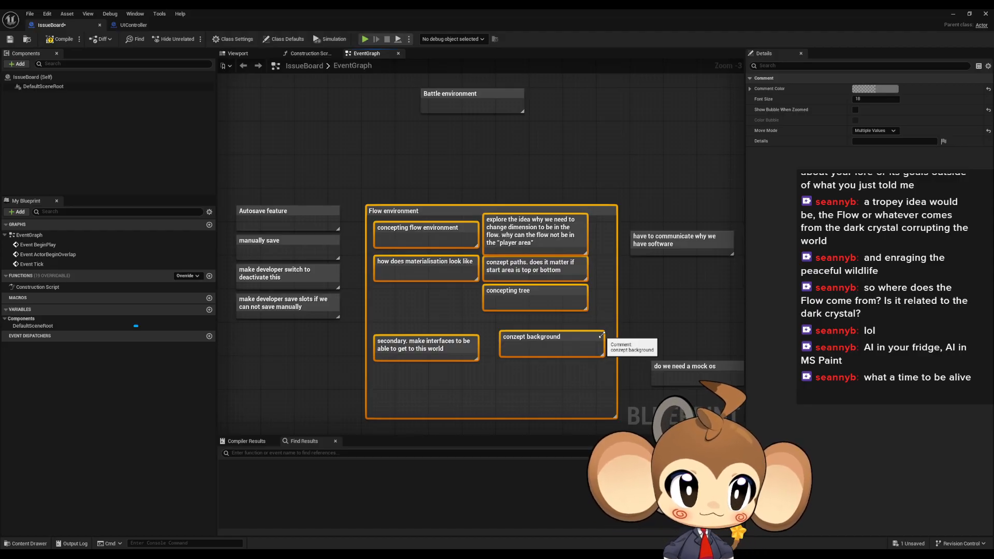
drag(391, 85, 606, 176)
click(417, 149)
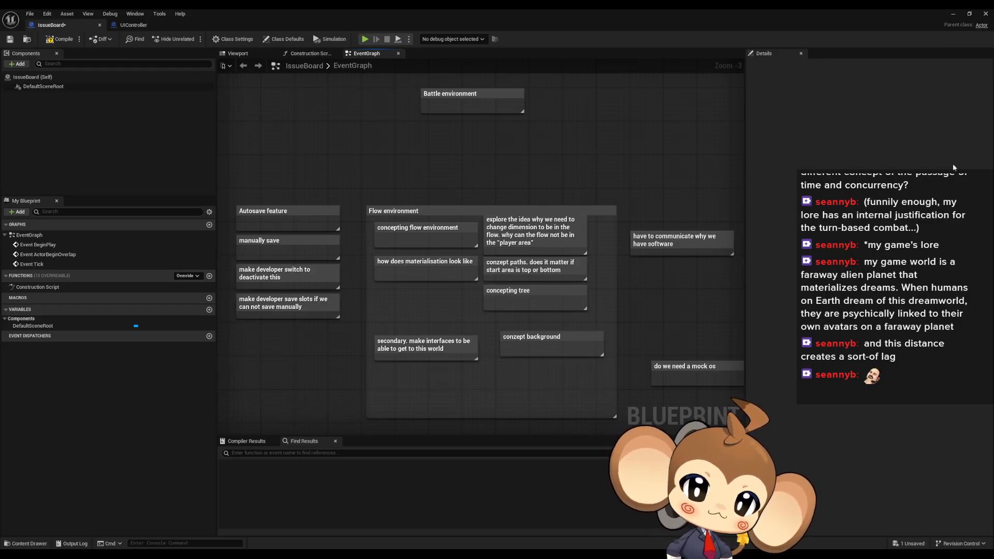
drag(355, 194, 582, 81)
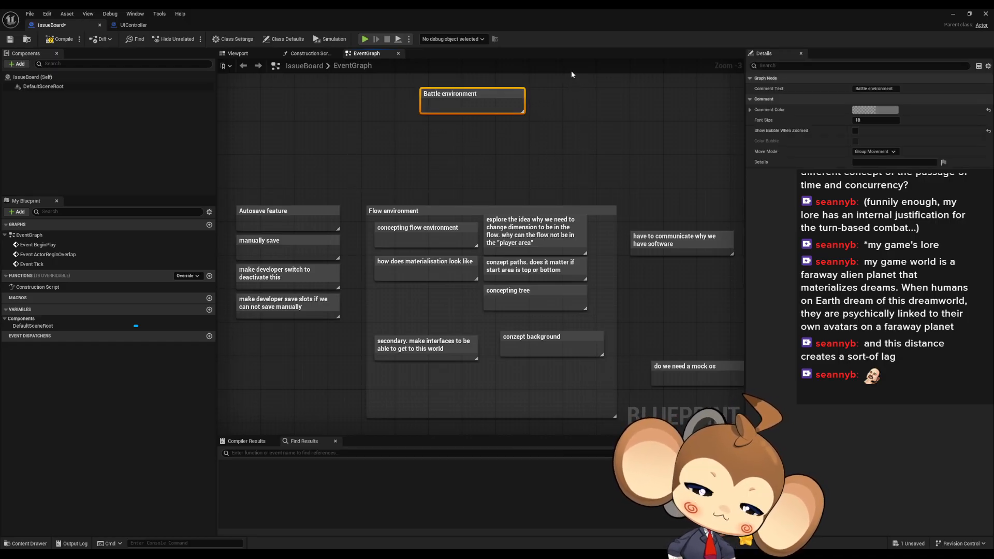
drag(393, 154, 544, 210)
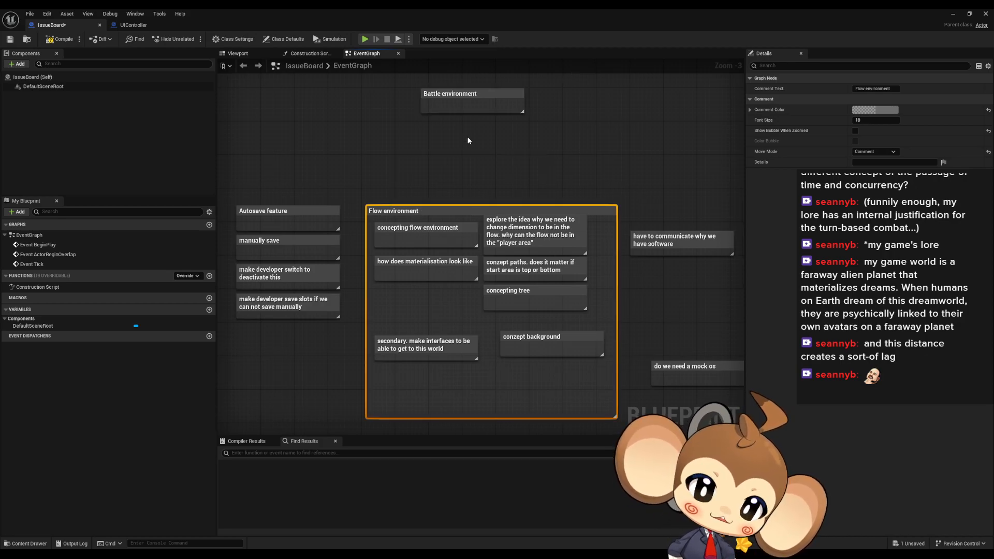
Step: Add a comment reading "black and wite environment" in the empty space between the Battle environment and Flow environment comments
click(435, 153)
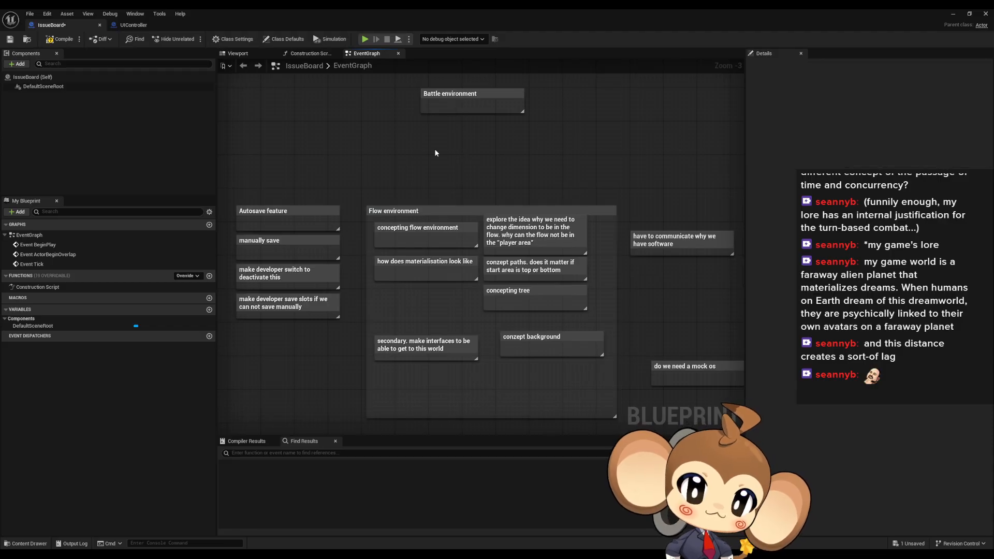
text(cblack and wite e)
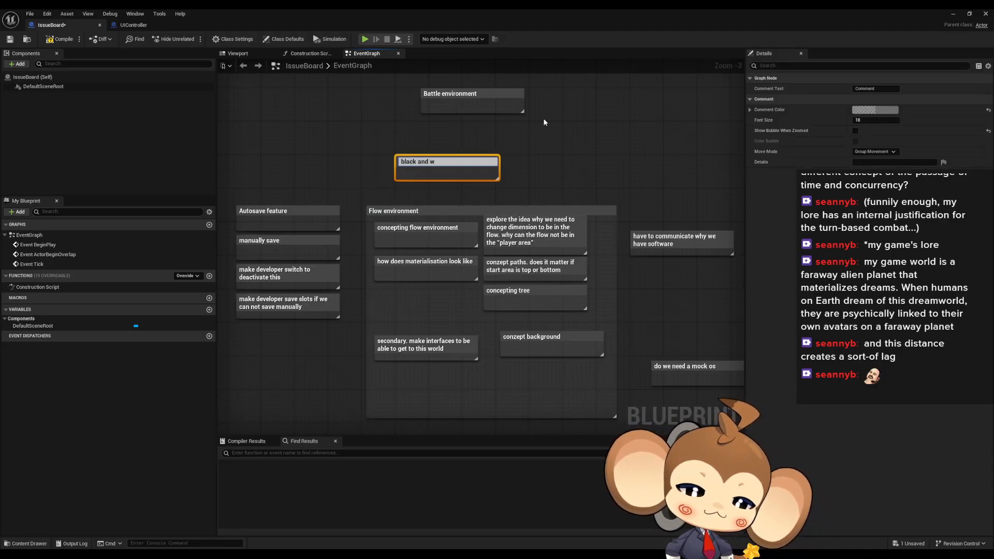
text(nvironment)
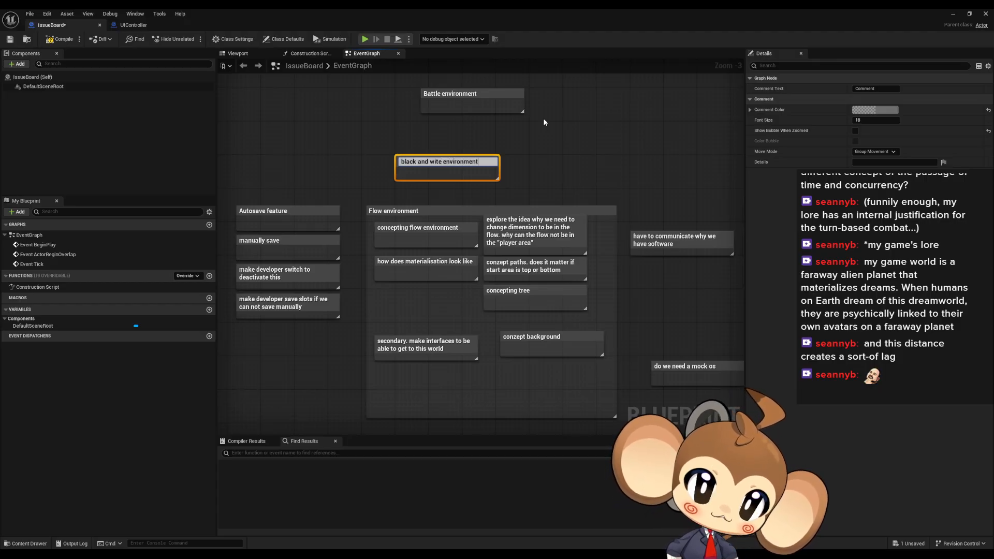
Step: Finish the text of the new comment as "black and wite environment" and stay on the IssueBoard event graph
key(Return)
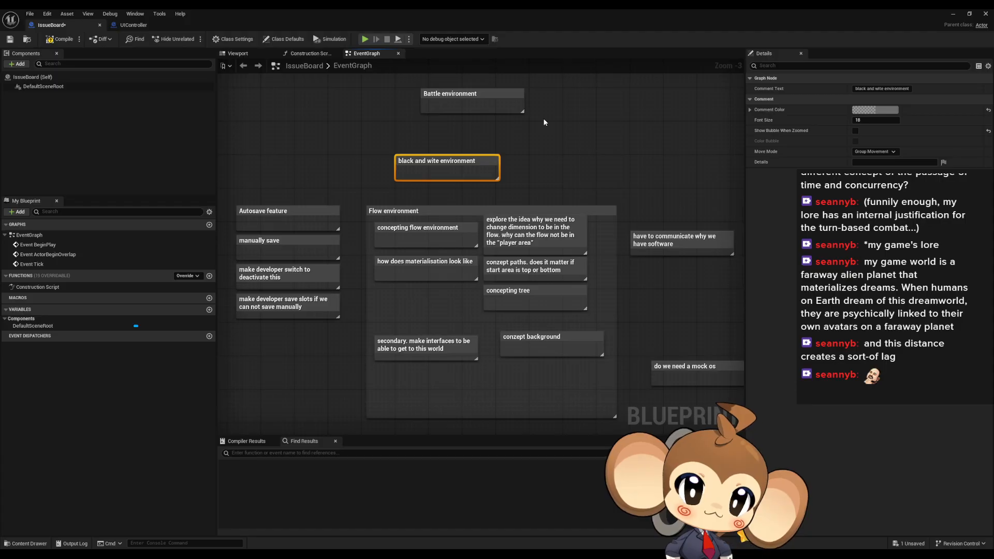
right_drag(443, 163, 375, 346)
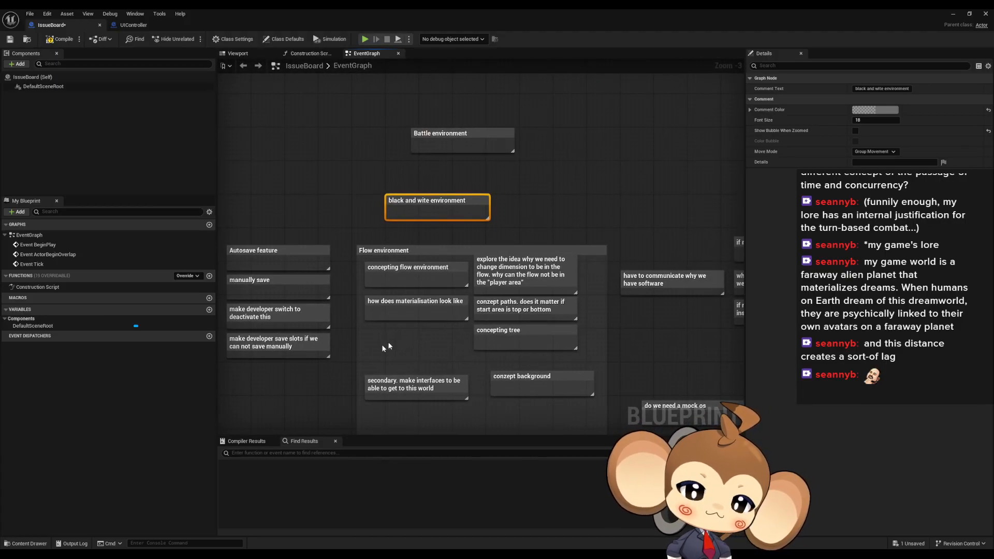
click(130, 25)
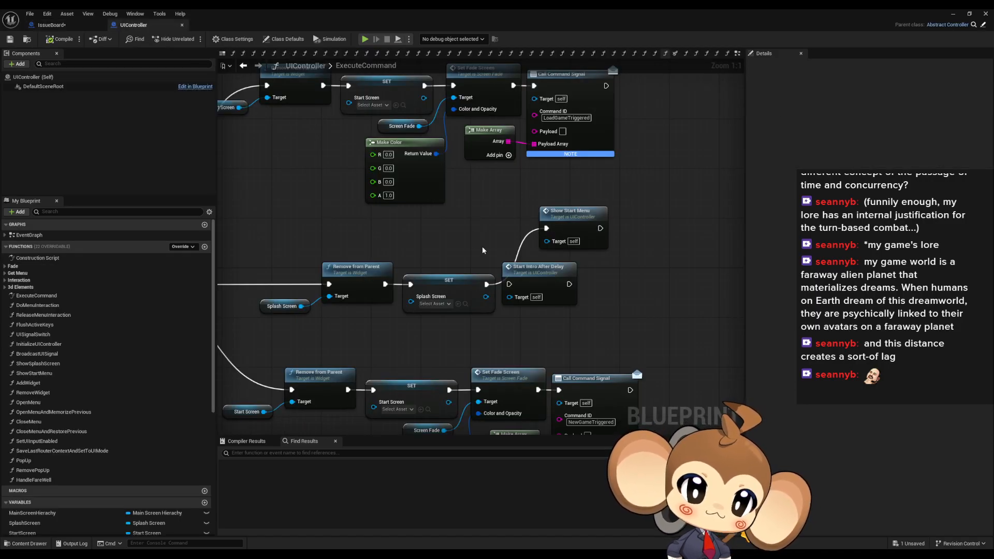
click(80, 25)
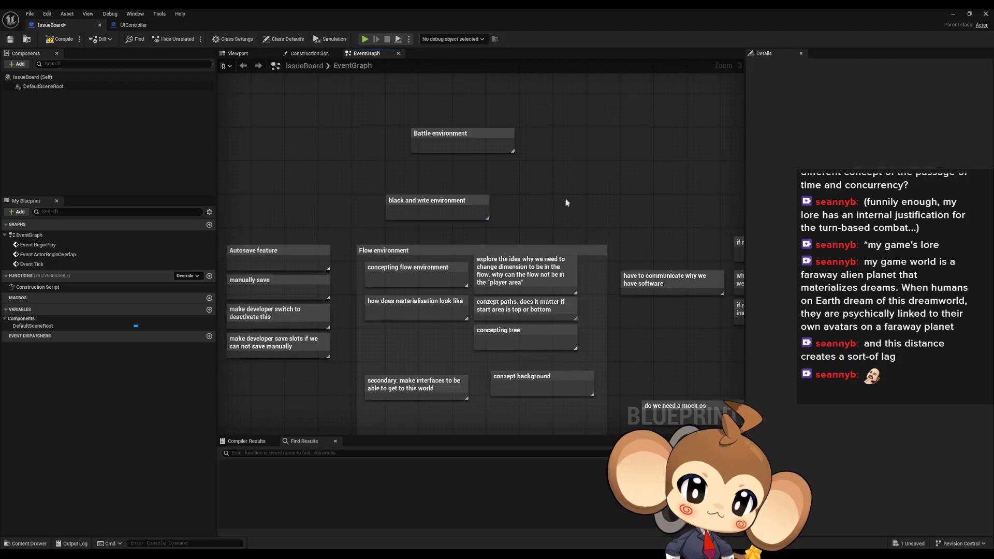
Step: Go through the notes inside the Flow environment comment one by one, from the flow concept to the secondary interfaces note
scroll(482, 171, down, 2)
right_drag(482, 171, 500, 209)
scroll(559, 241, up, 5)
right_drag(553, 235, 494, 178)
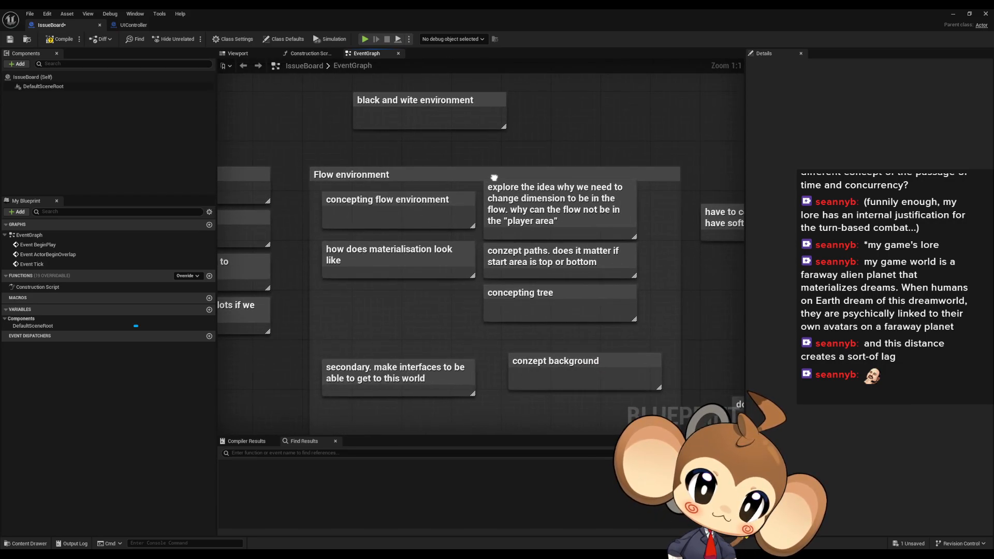
scroll(494, 177, down, 1)
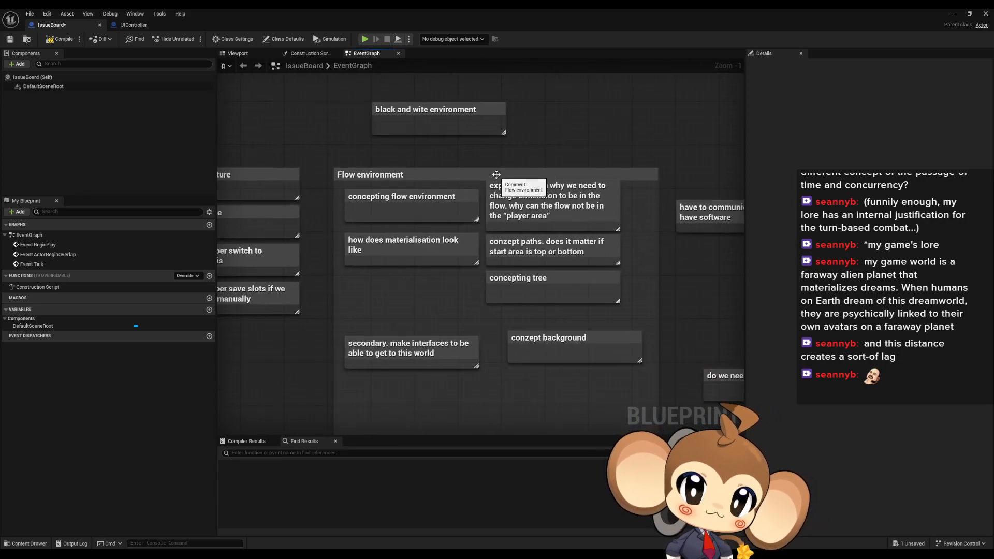
click(410, 195)
click(514, 187)
right_drag(635, 260, 598, 234)
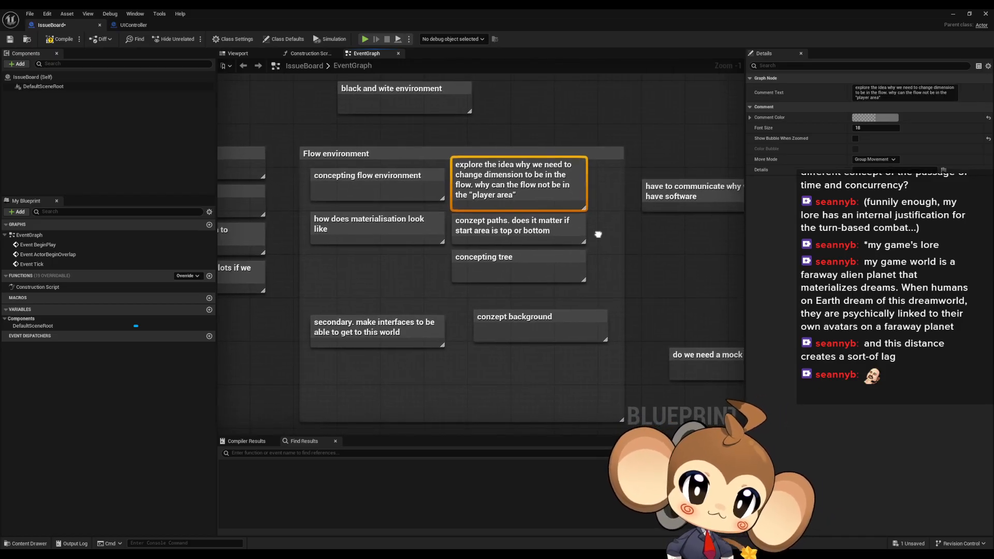
click(496, 232)
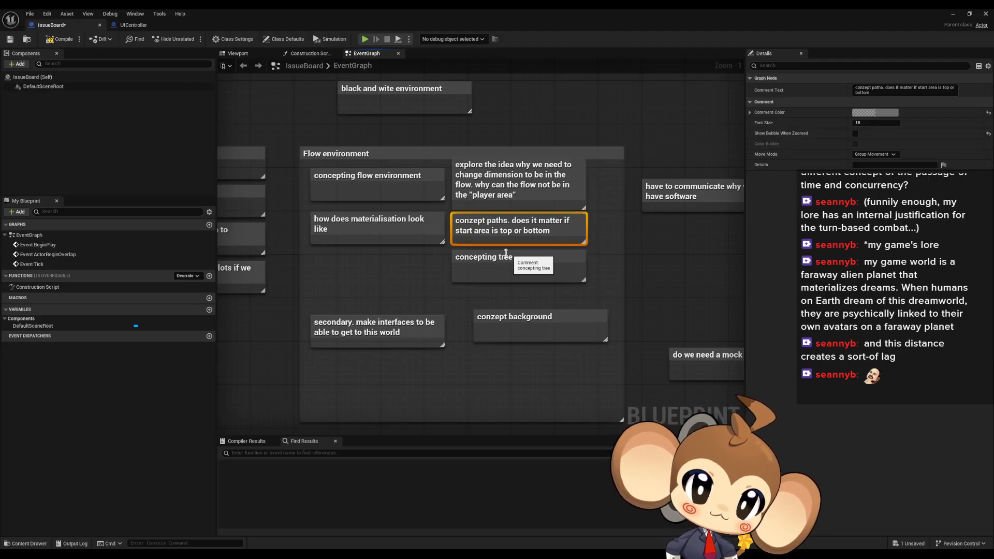
click(486, 254)
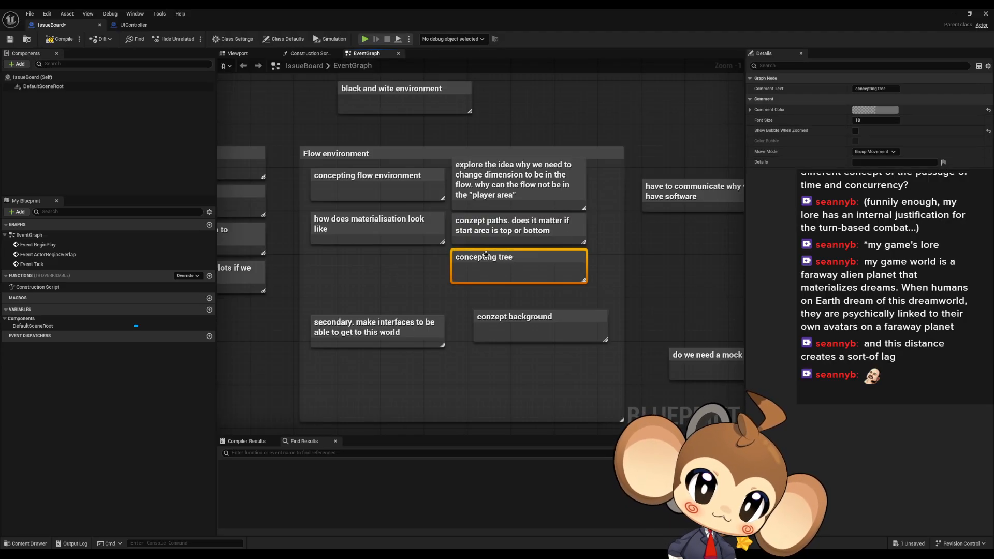
click(502, 320)
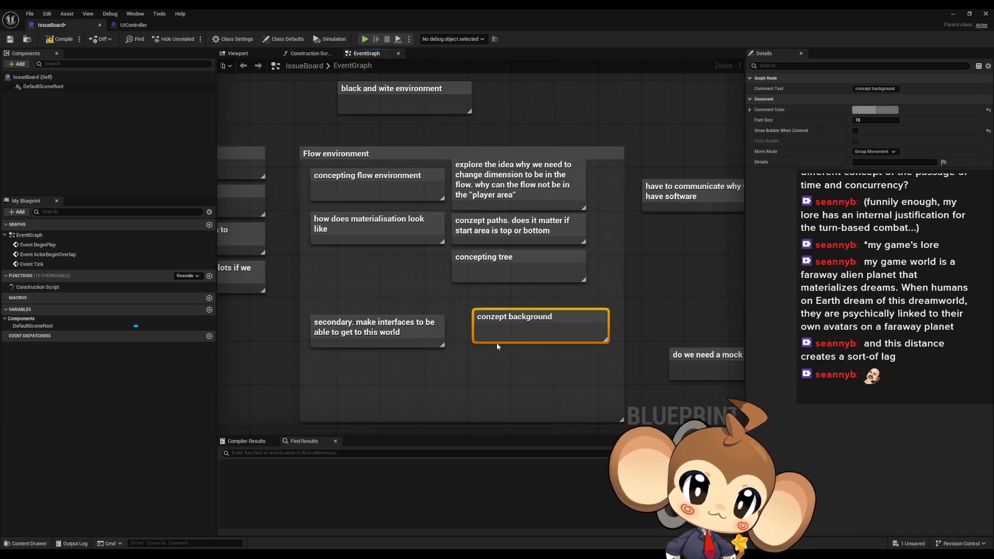
click(380, 326)
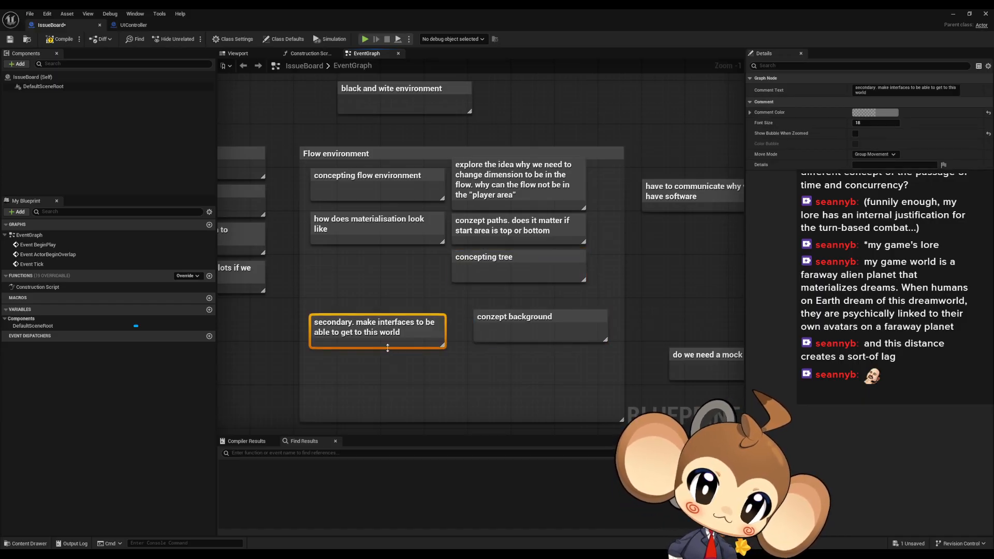
click(410, 365)
scroll(411, 362, down, 4)
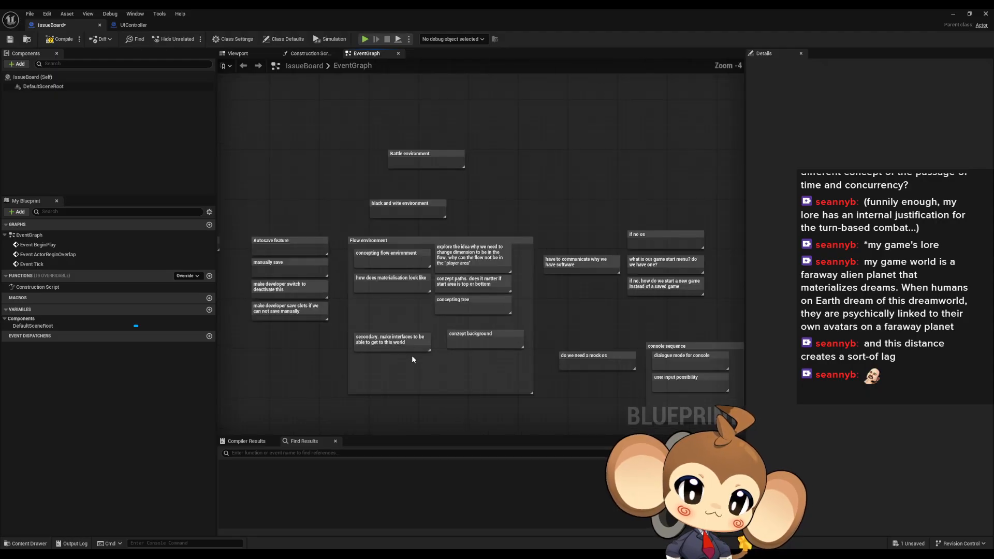
Step: Highlight the Flow environment comment with its upper four notes and compare it with the Battle and black and wite environment comments
scroll(473, 362, up, 3)
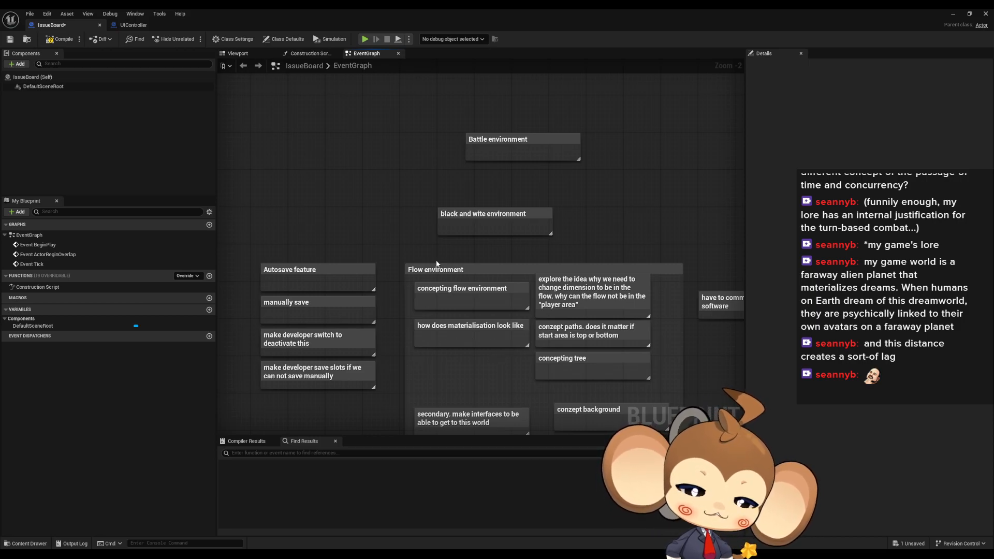
scroll(418, 237, down, 1)
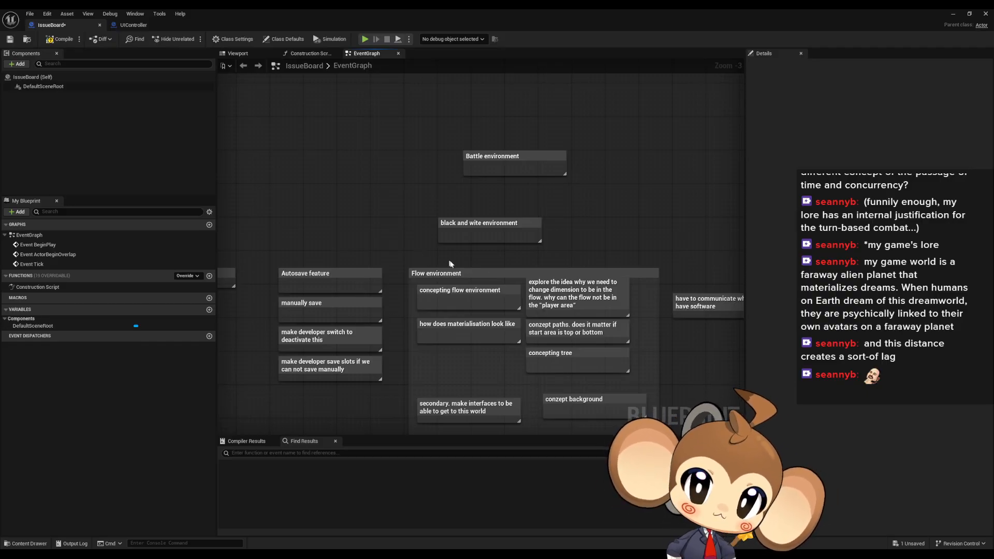
drag(448, 261, 569, 288)
click(676, 192)
drag(450, 252, 575, 333)
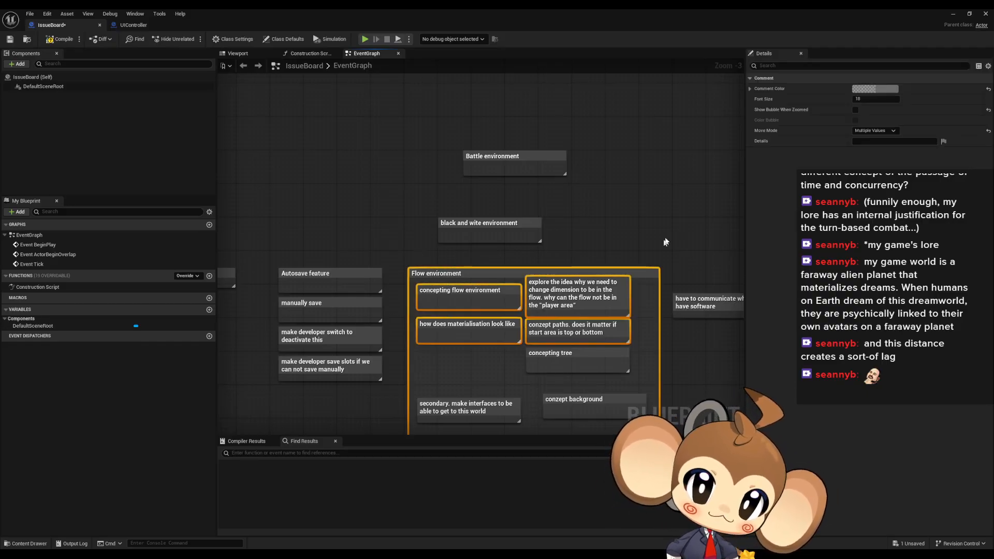
right_drag(661, 222, 569, 140)
click(570, 137)
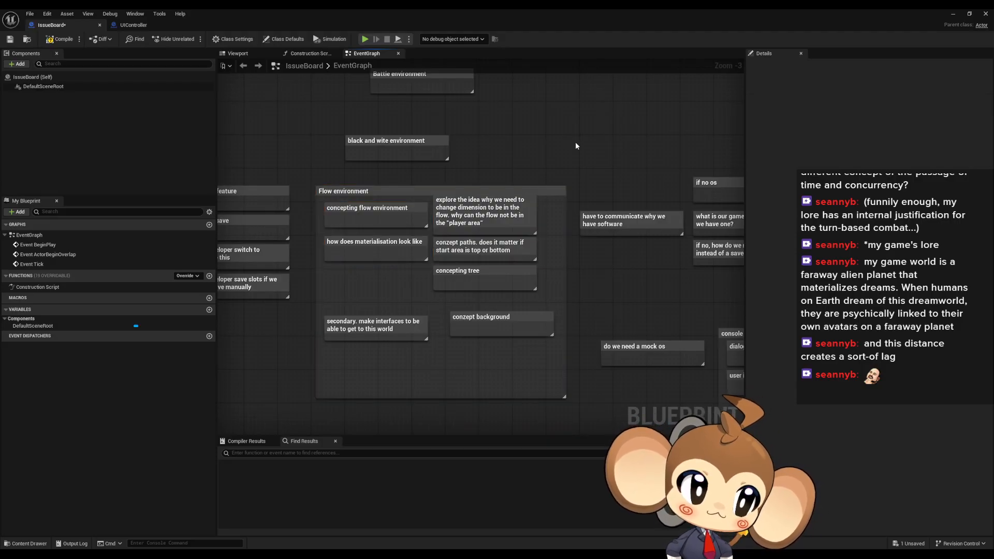
right_drag(527, 178, 542, 203)
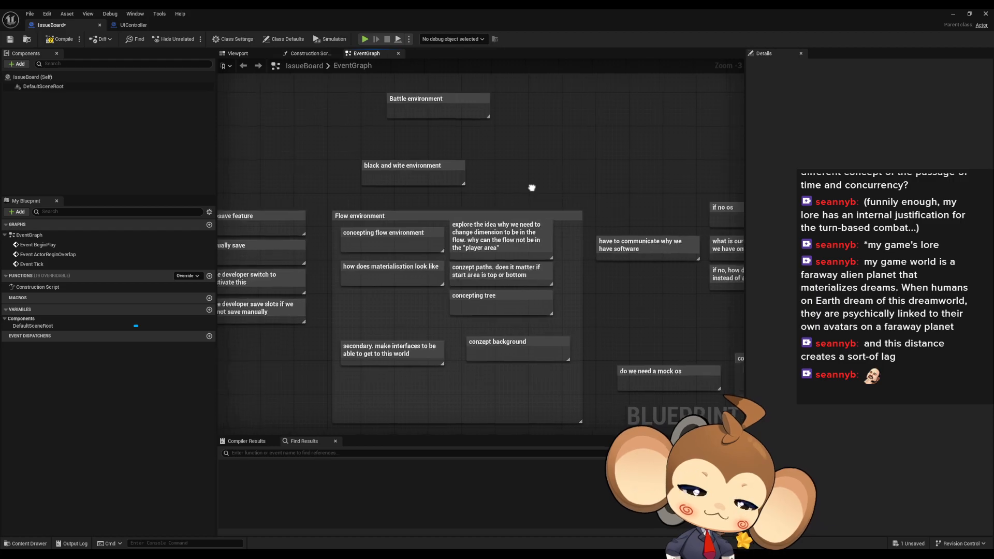
right_drag(526, 191, 546, 192)
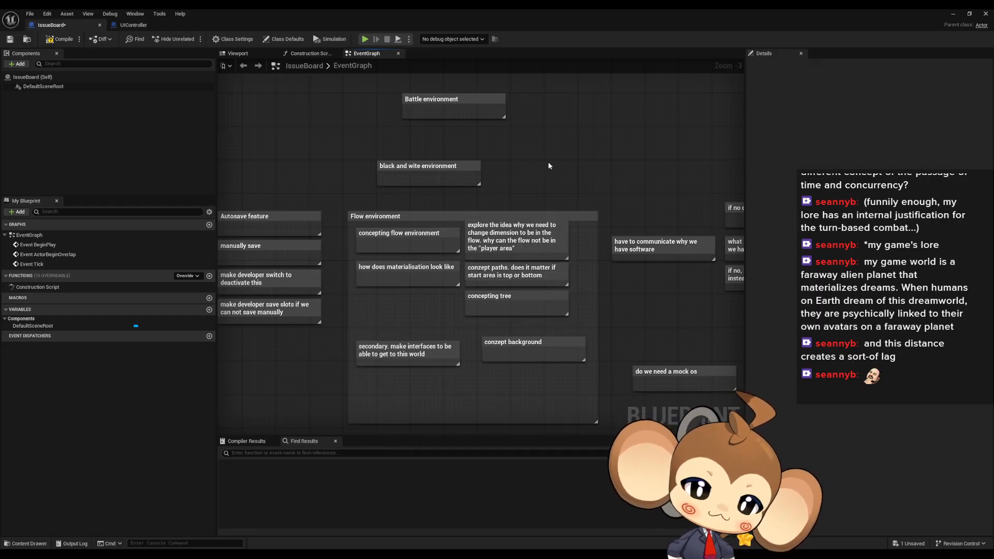
mouse_move(549, 166)
right_down()
mouse_move(570, 168)
mouse_move(551, 172)
right_up()
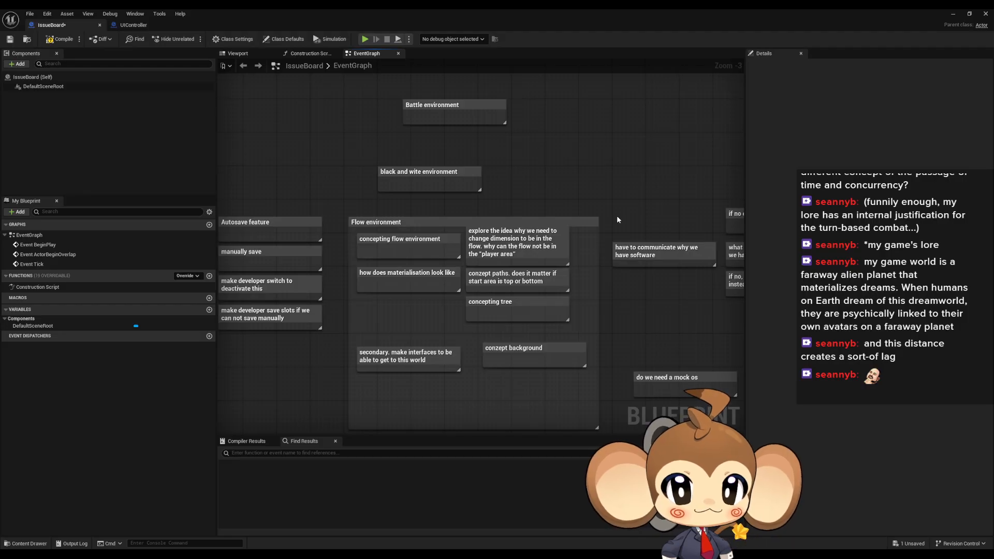
Step: Highlight the whole Flow environment group, including the concepting tree, conzept background and secondary interfaces notes, and clear the selection
drag(629, 193, 518, 290)
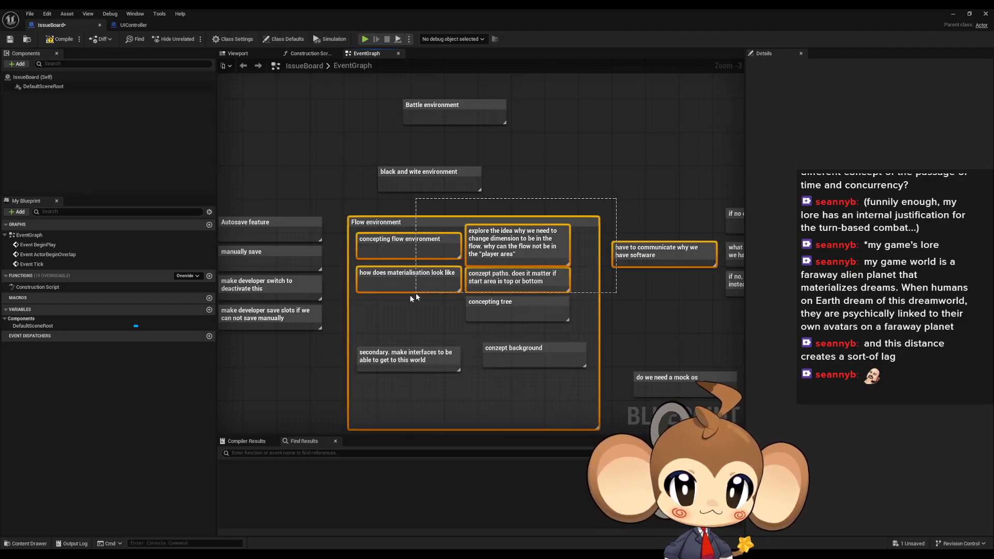
drag(344, 205, 605, 384)
right_drag(614, 272, 612, 348)
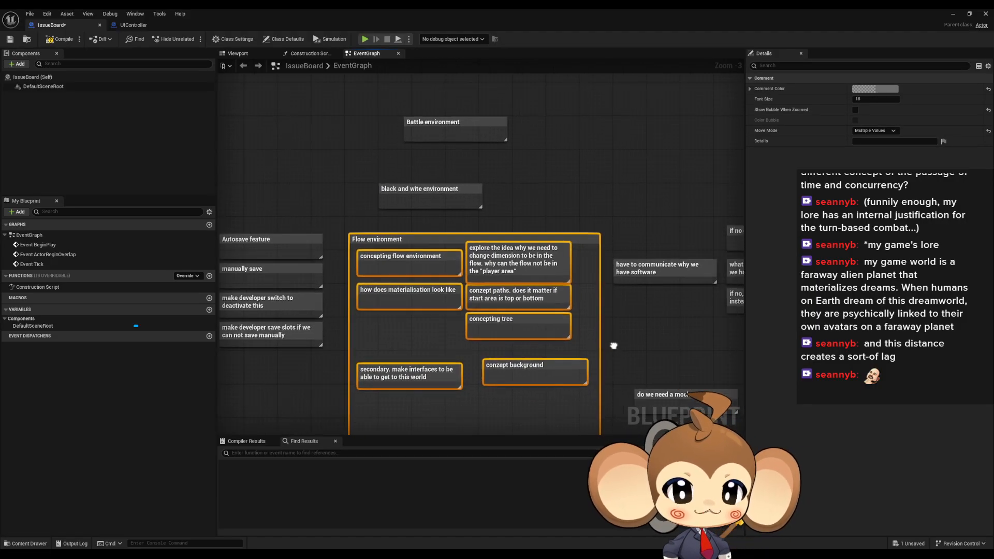
click(623, 338)
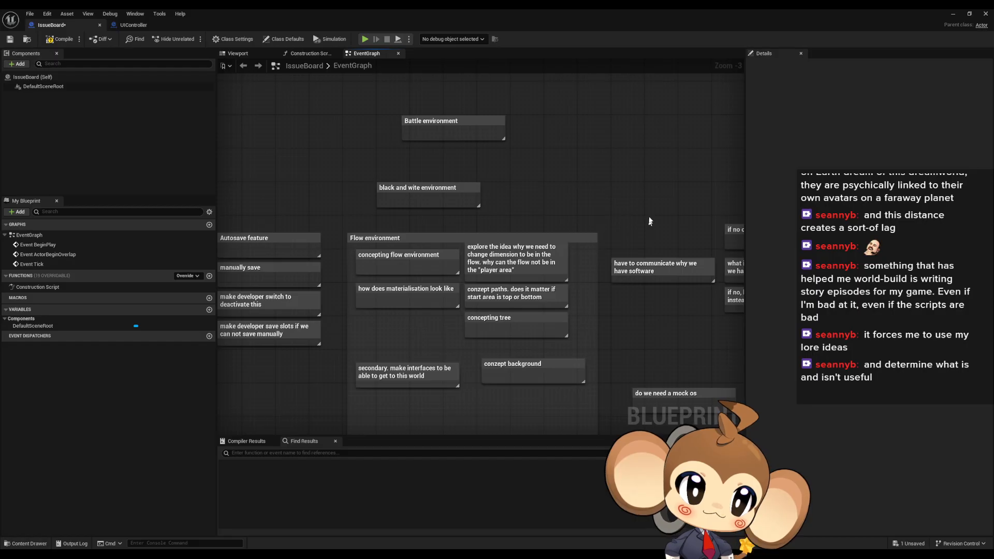
right_drag(626, 185, 636, 195)
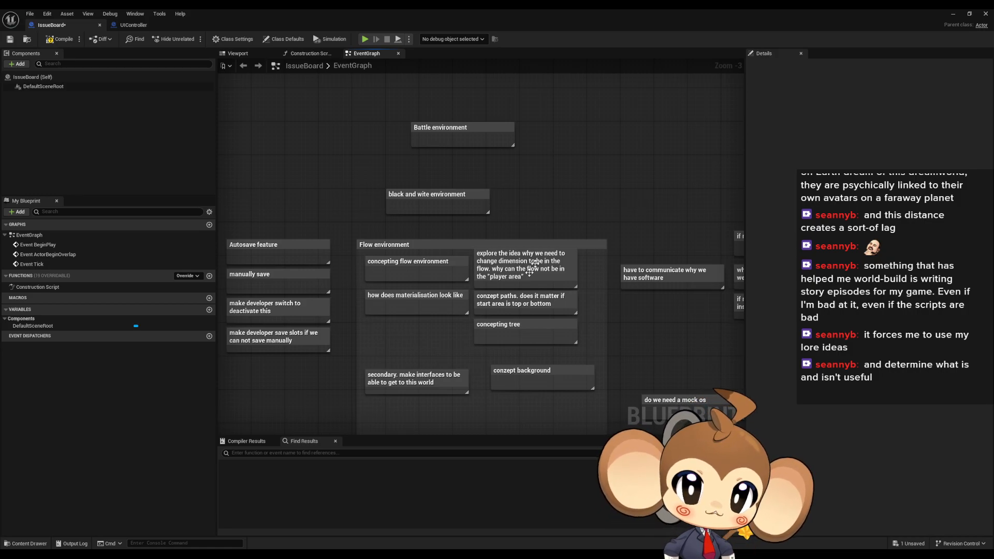
drag(344, 211, 623, 201)
right_drag(619, 155, 613, 433)
right_drag(582, 291, 603, 301)
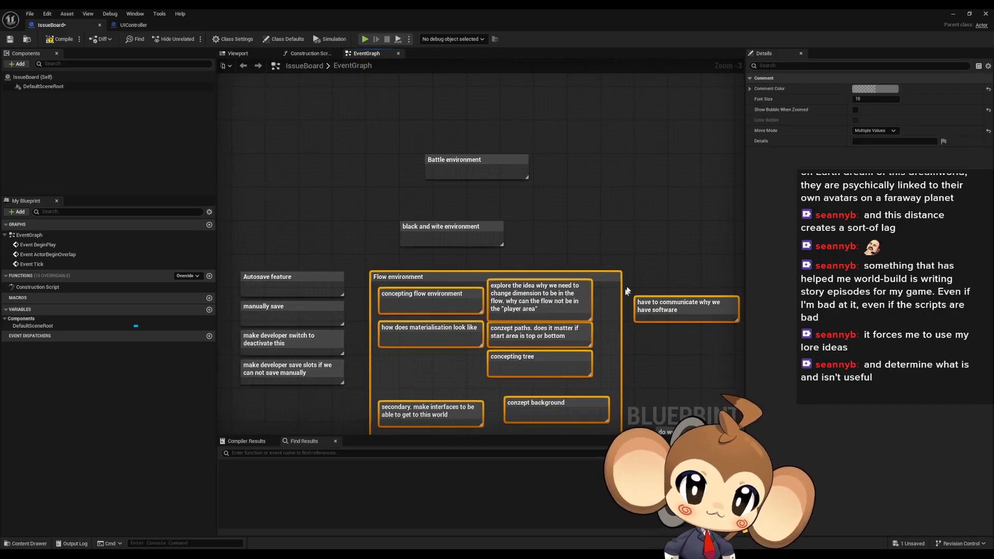
click(630, 250)
right_drag(627, 255, 618, 251)
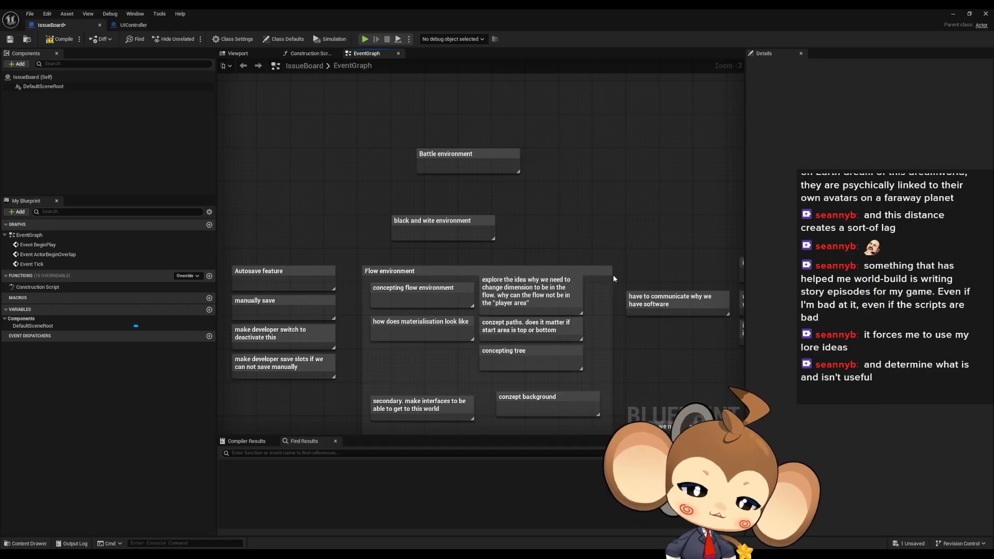
Step: Shorten the Flow environment comment so its lower edge ends just below the notes it contains
right_drag(613, 275, 611, 237)
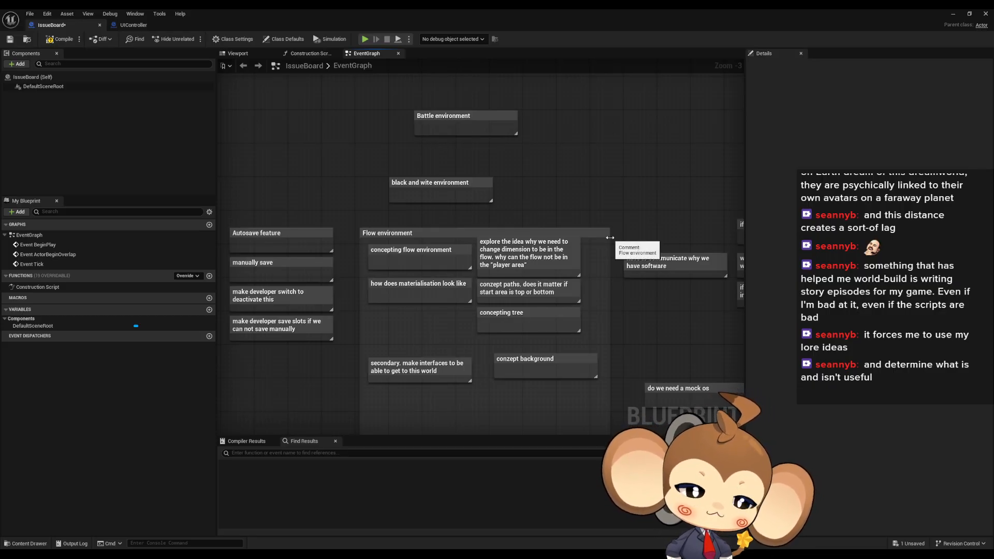
right_drag(591, 284, 579, 235)
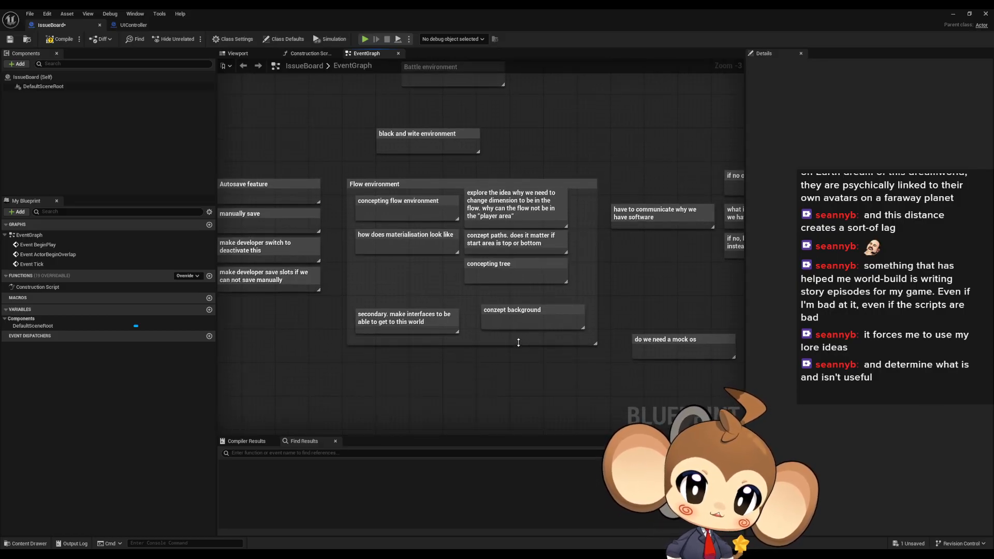
right_drag(549, 342, 534, 396)
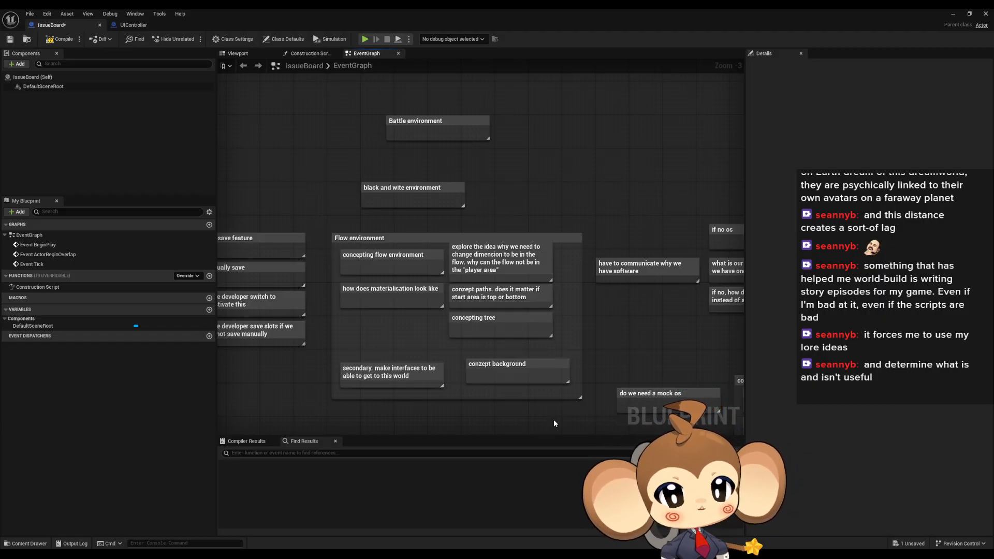
right_drag(484, 351, 504, 289)
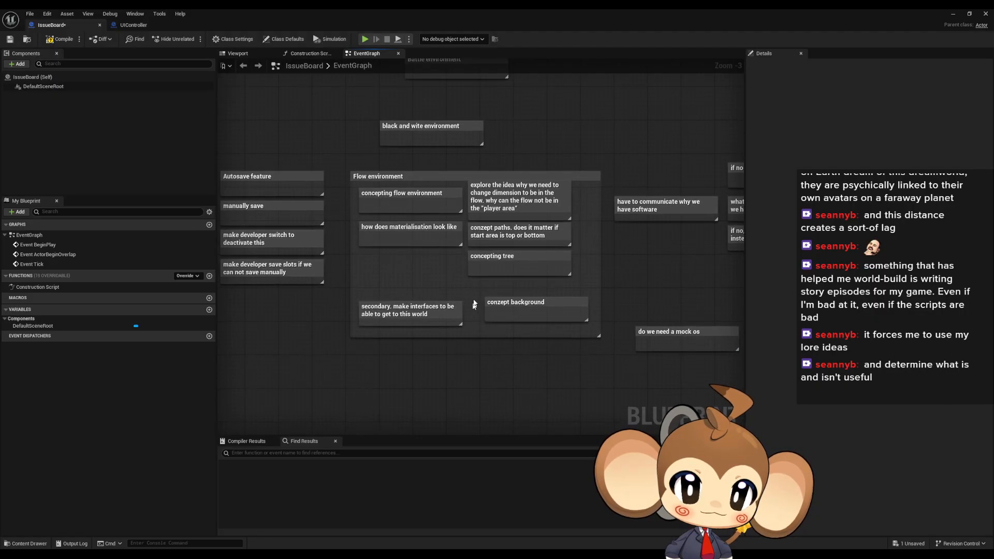
mouse_move(352, 176)
mouse_down()
mouse_move(444, 179)
mouse_move(354, 184)
mouse_up()
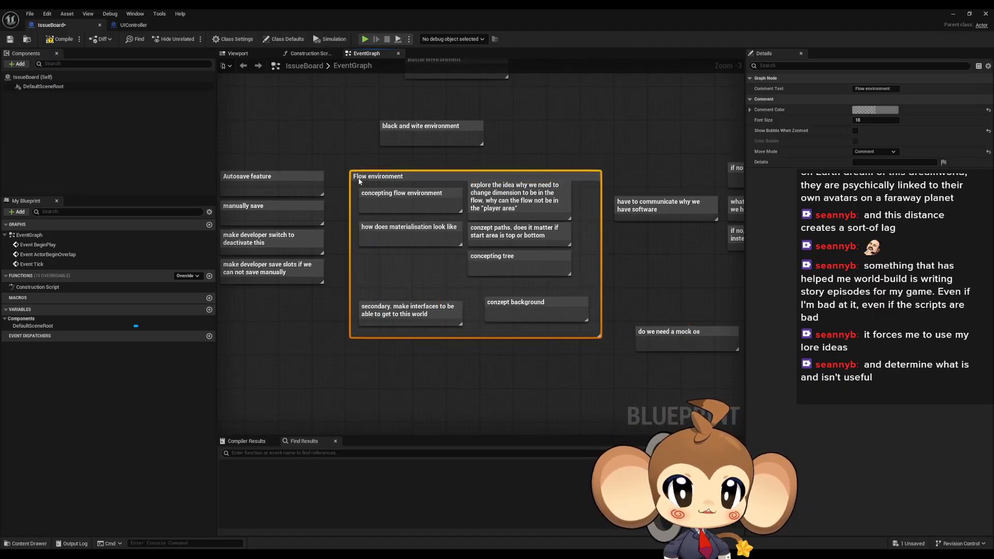
click(542, 140)
Step: Survey the issue board around the environment comments and examine the Battle environment and "black and wite environment" notes
right_drag(570, 157, 710, 373)
scroll(710, 374, down, 2)
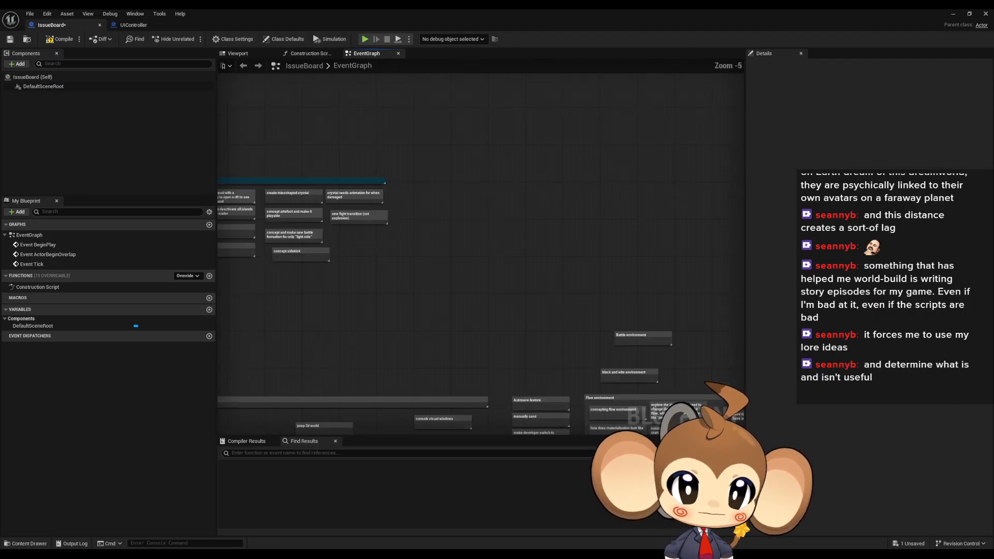
right_drag(500, 363, 547, 323)
right_drag(482, 283, 197, 215)
scroll(568, 316, up, 2)
scroll(447, 268, down, 2)
right_drag(523, 294, 401, 224)
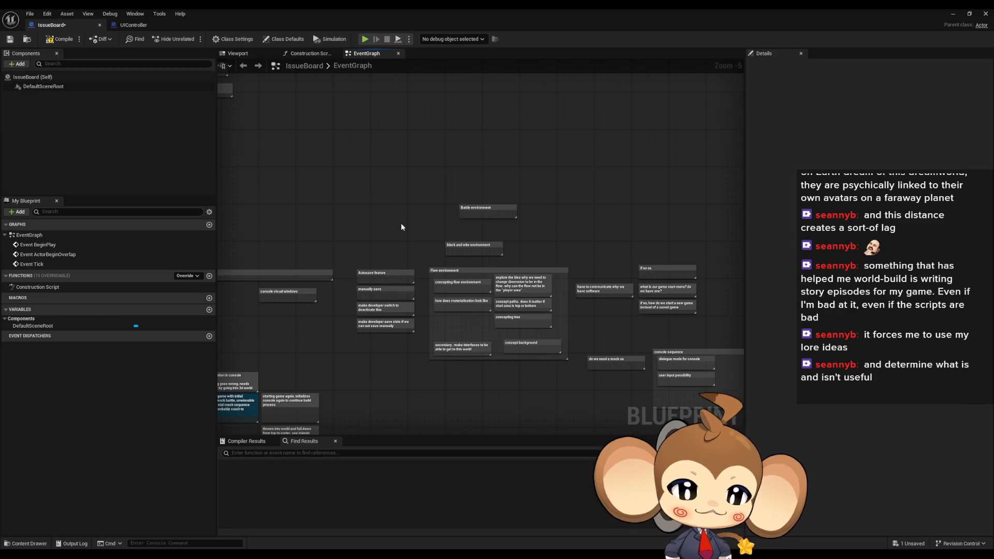
scroll(436, 222, up, 3)
right_drag(418, 229, 369, 173)
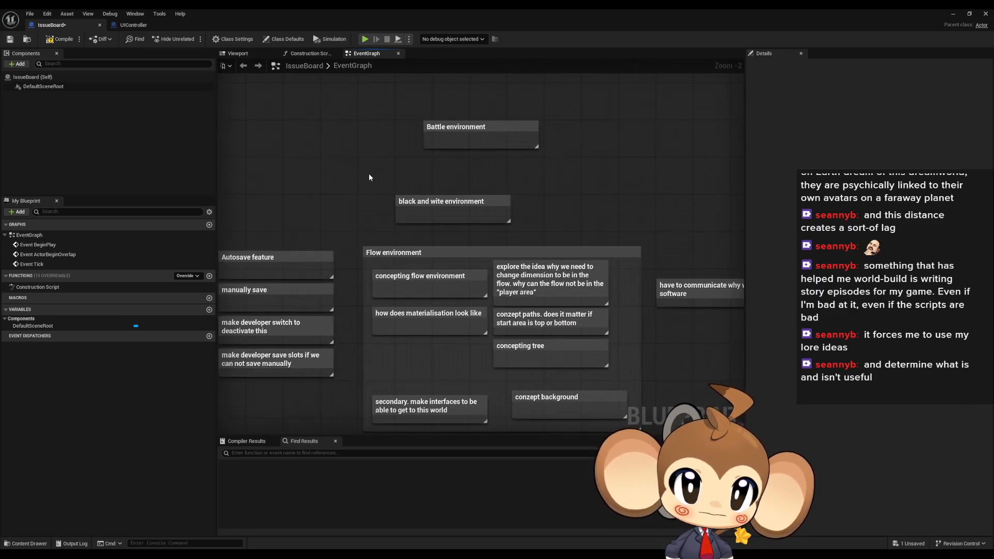
drag(368, 164, 537, 223)
click(558, 227)
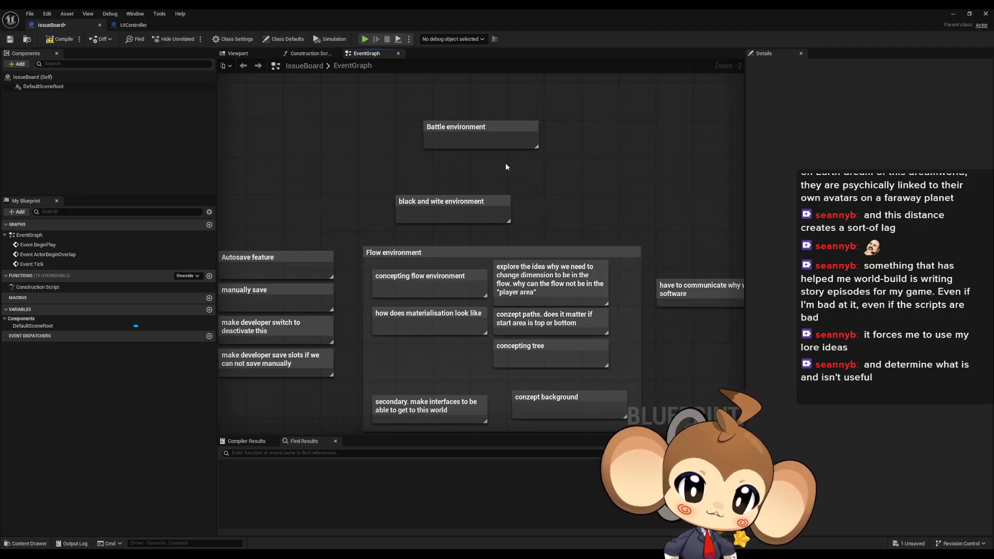
Step: Find the Intro Battle group on the board and highlight its header together with all its notes for review
right_drag(433, 157, 744, 274)
right_drag(435, 238, 650, 433)
drag(272, 103, 713, 346)
right_drag(683, 342, 655, 336)
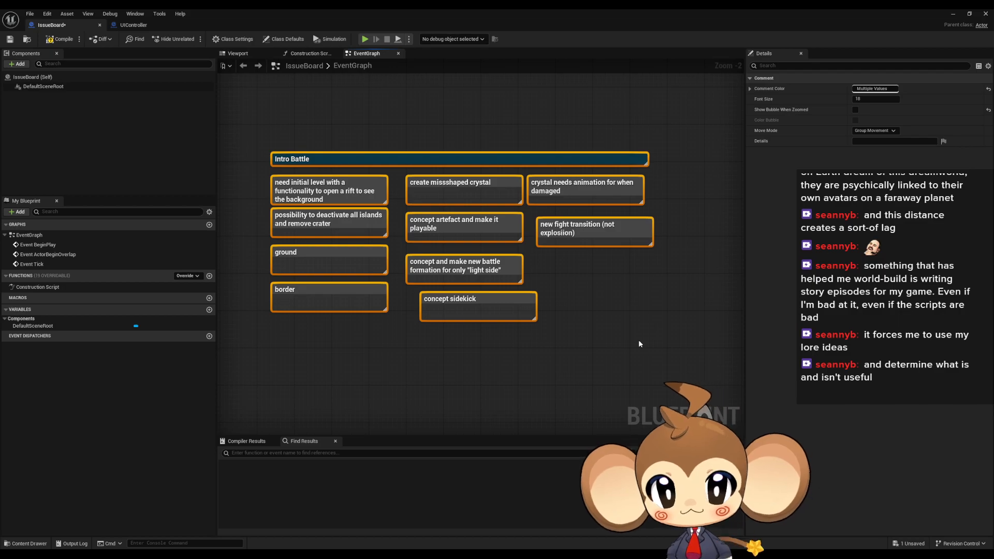
Step: Clear the Intro Battle group selection and highlight the "concept artefact and make it playable" note
click(466, 367)
scroll(466, 368, down, 1)
right_drag(434, 365, 449, 341)
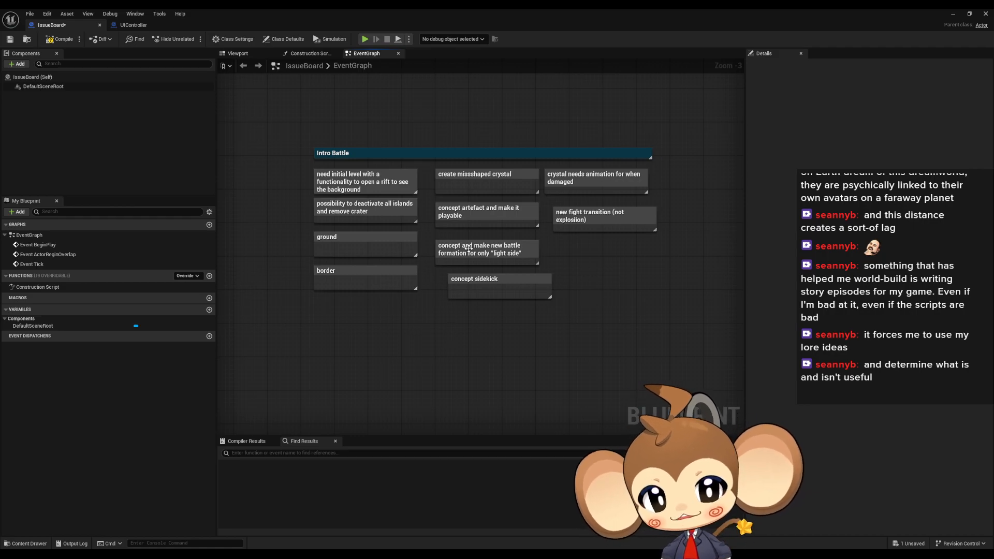
click(449, 209)
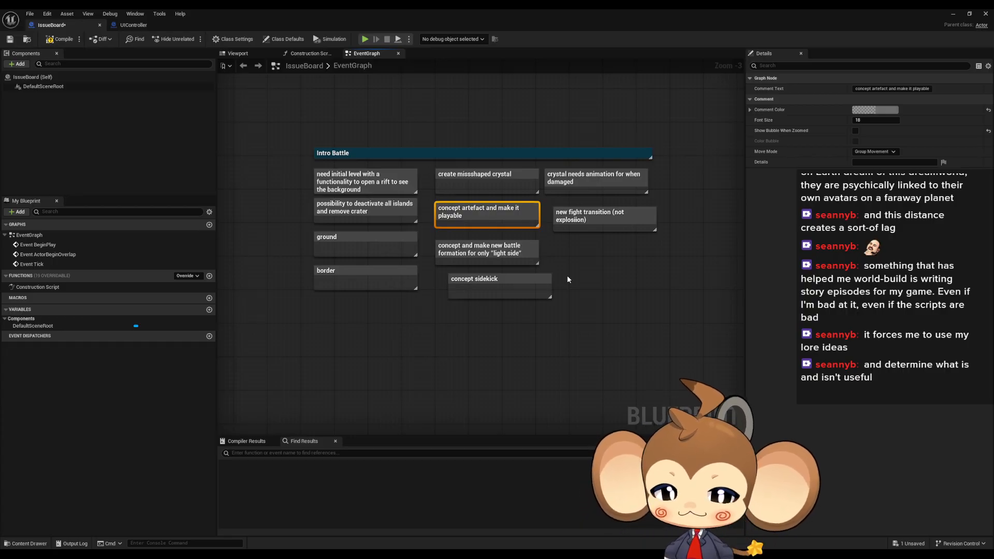
Step: Move the "Autosave feature" note out of the Current Board comment and place it beside the Intro Battle group
scroll(344, 325, down, 5)
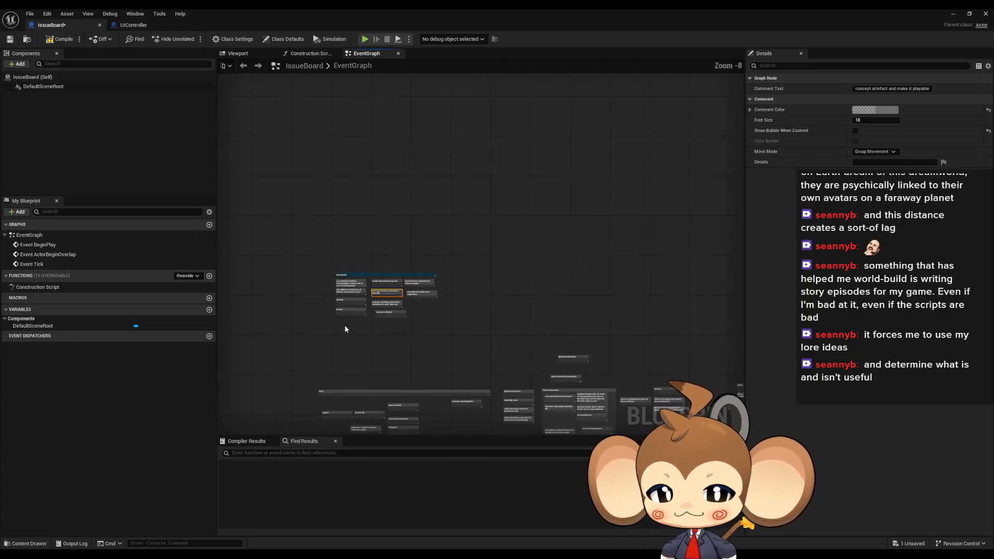
right_drag(377, 334, 373, 227)
right_drag(389, 305, 394, 221)
scroll(462, 343, up, 5)
right_drag(414, 364, 449, 178)
scroll(424, 207, down, 2)
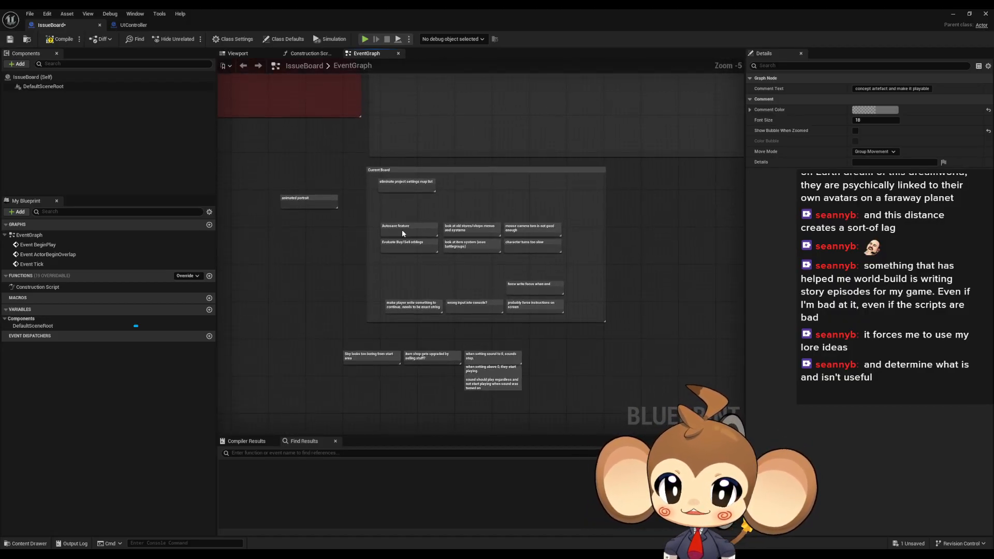
click(400, 230)
right_drag(400, 230, 413, 285)
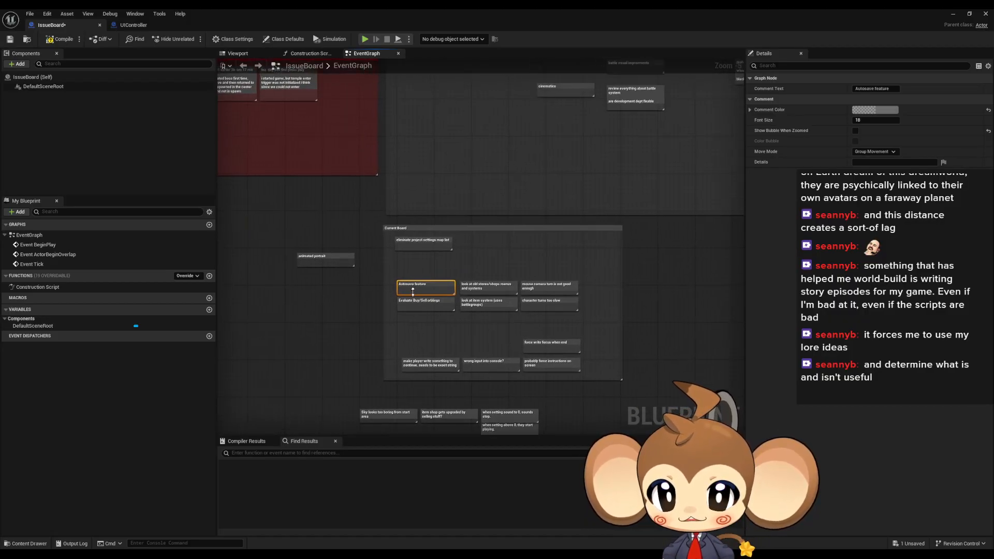
drag(413, 285, 282, 329)
click(300, 334)
scroll(300, 336, up, 2)
scroll(301, 331, up, 3)
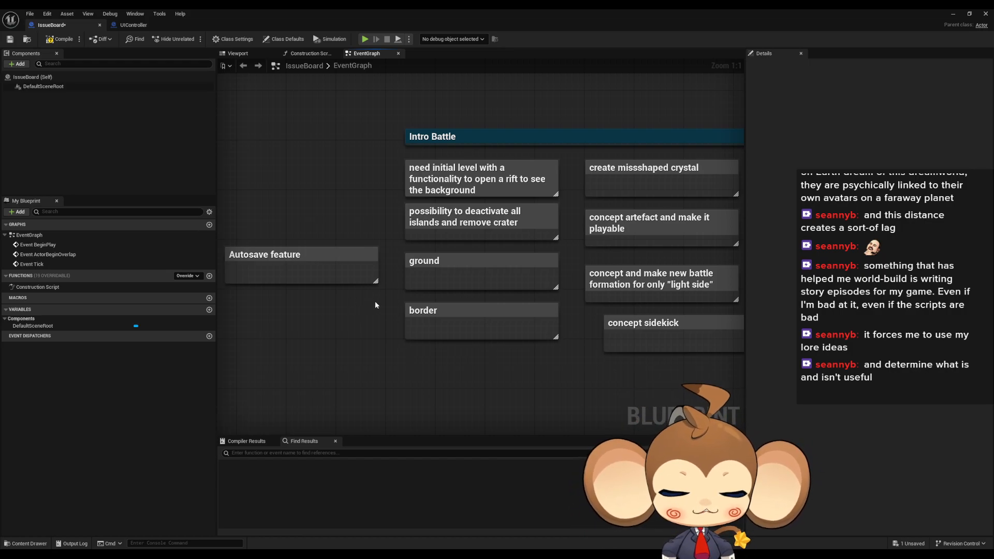
Step: Compile and save the IssueBoard blueprint
right_drag(381, 303, 361, 233)
scroll(370, 274, down, 1)
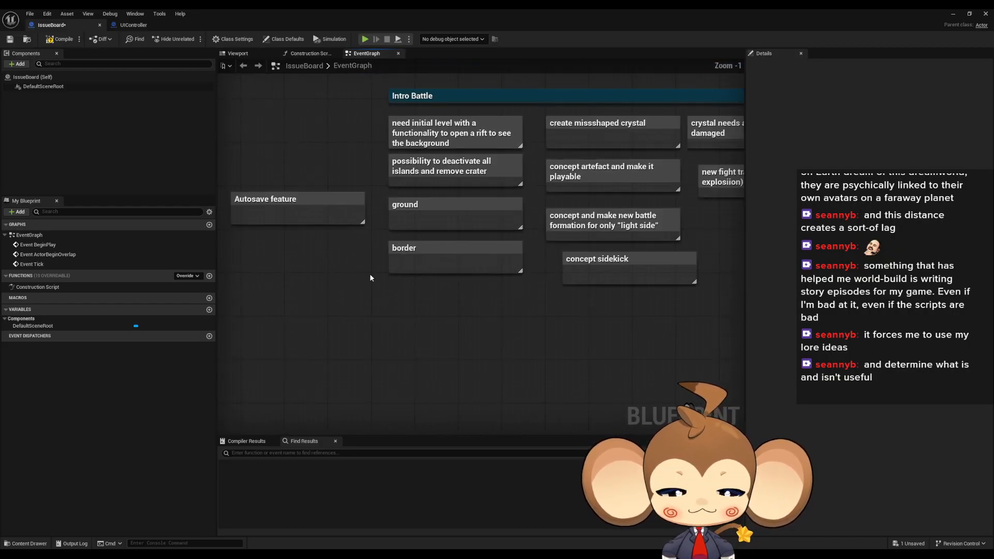
scroll(366, 285, down, 2)
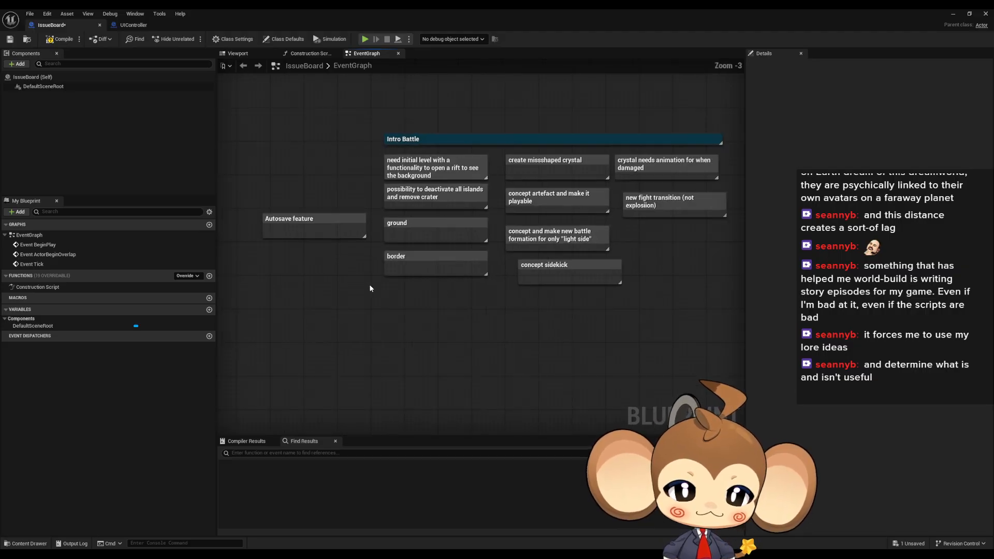
click(58, 38)
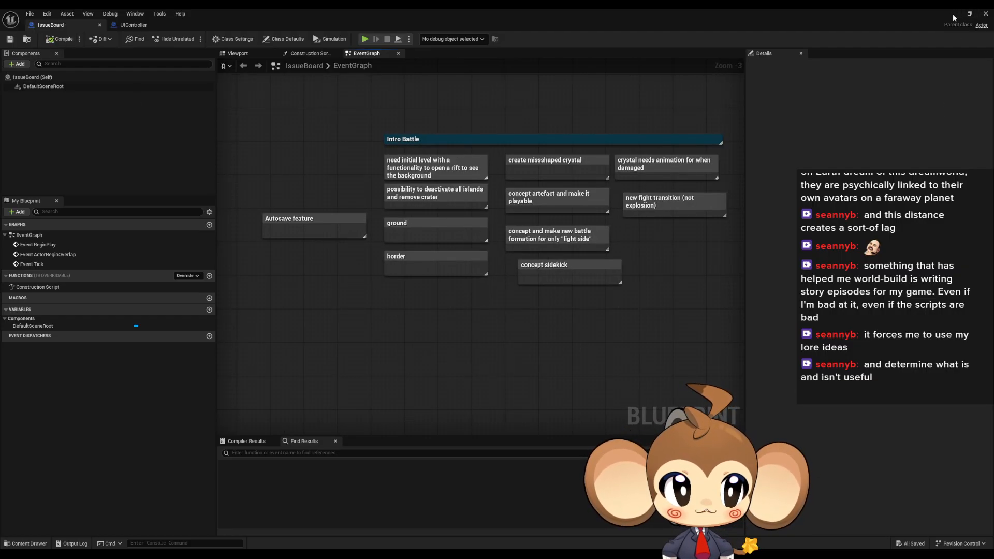
Step: Open the LevelController blueprint from the Controllers folder and find references to its LoadLevelsAndNotify function by class member
click(959, 14)
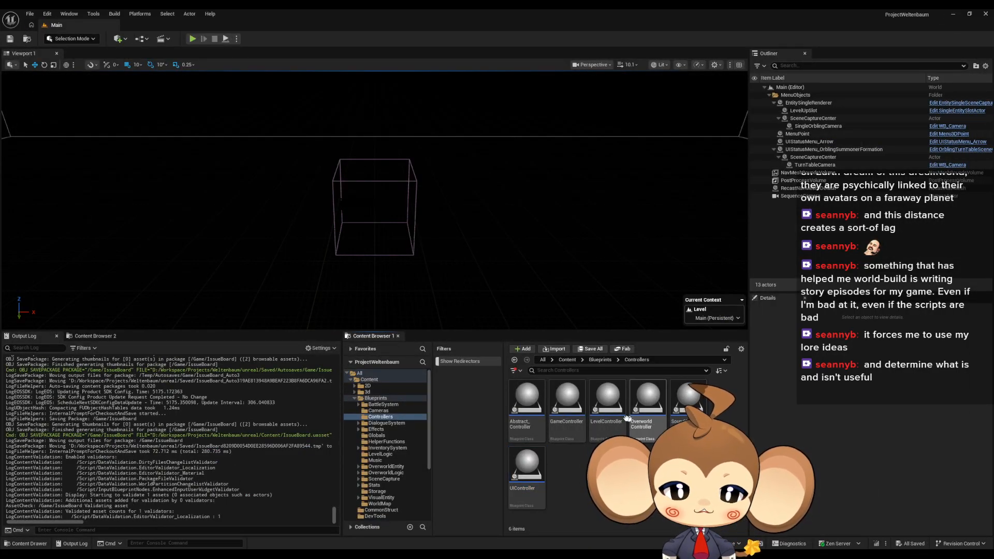
double_click(605, 426)
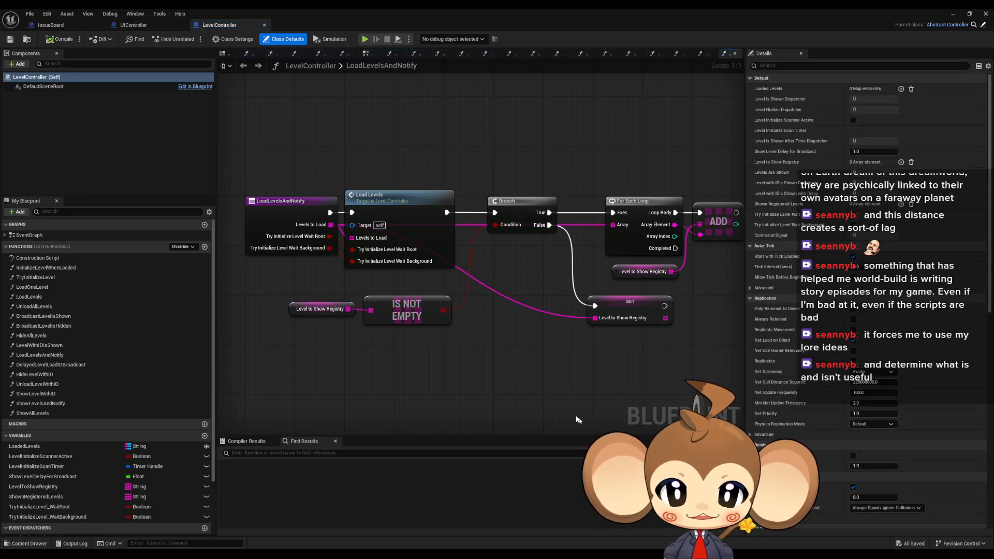
scroll(563, 396, down, 4)
scroll(608, 407, up, 3)
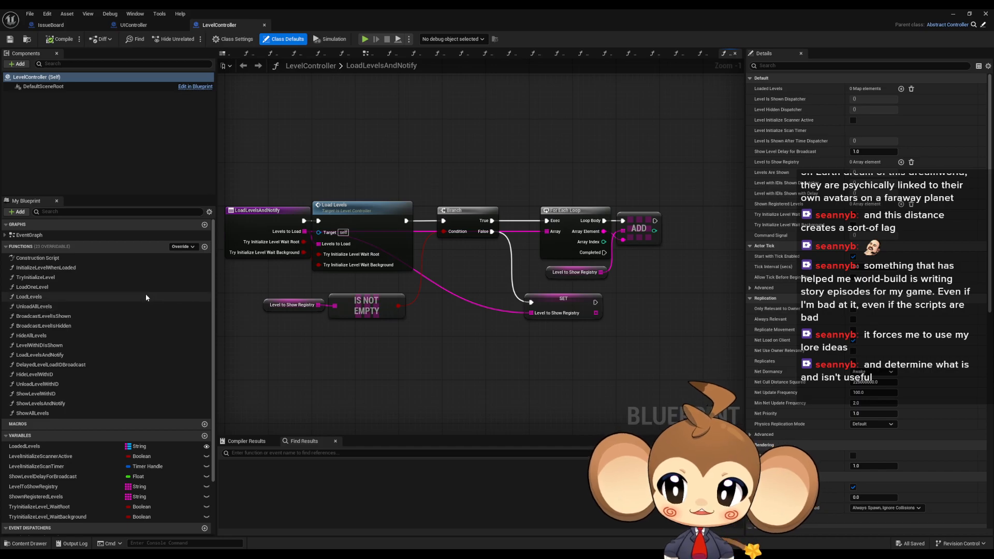
right_drag(344, 267, 439, 266)
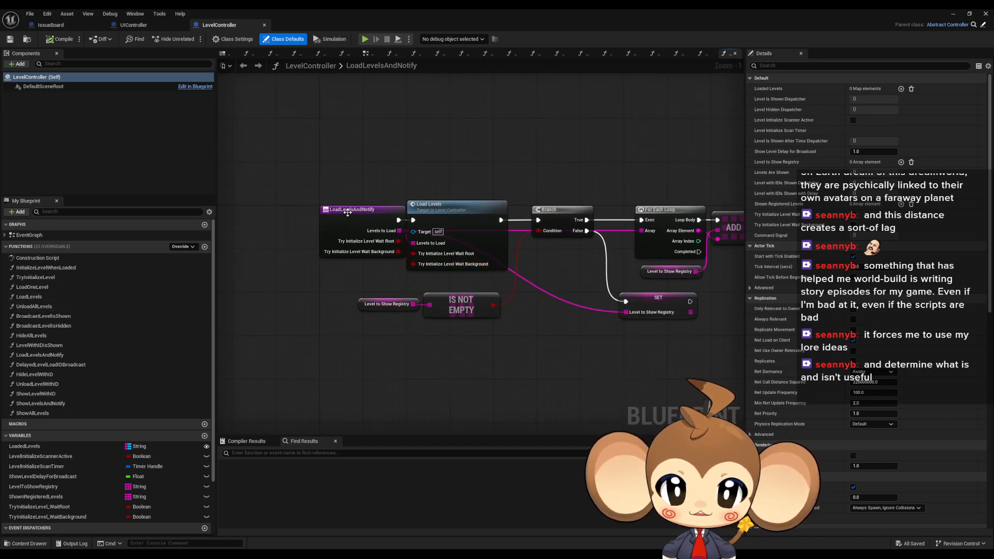
right_click(347, 212)
mouse_move(377, 295)
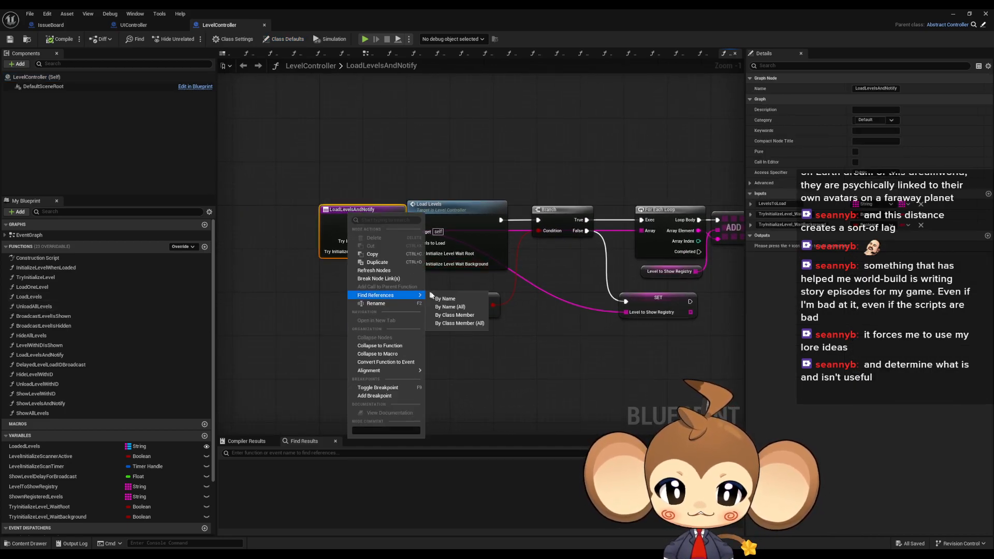
click(455, 314)
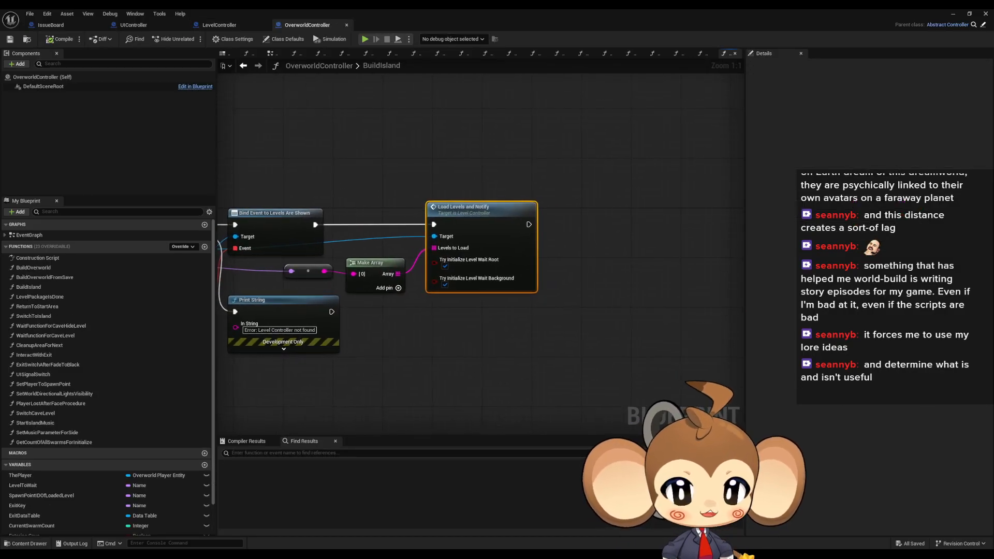
Step: Examine the Load Levels and Notify calls in OverworldController's BuildIsland and WaitFunctionForCaveHideLevel functions
scroll(432, 222, down, 4)
scroll(432, 222, up, 4)
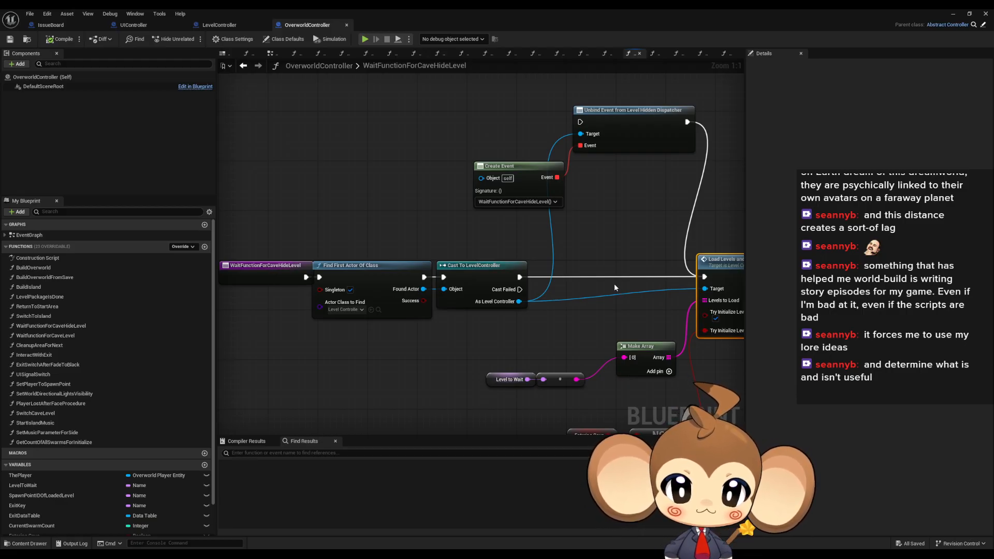
right_drag(614, 283, 567, 247)
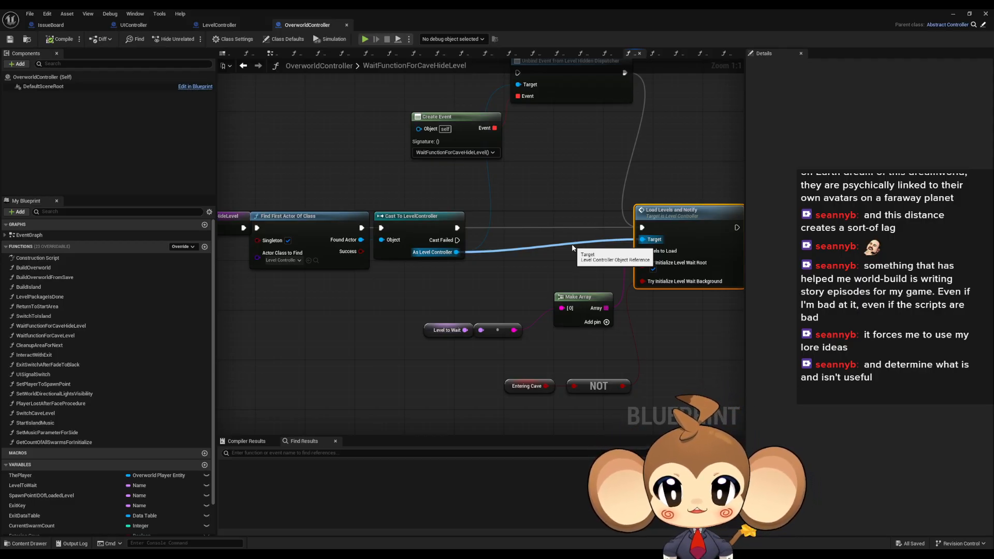
click(313, 179)
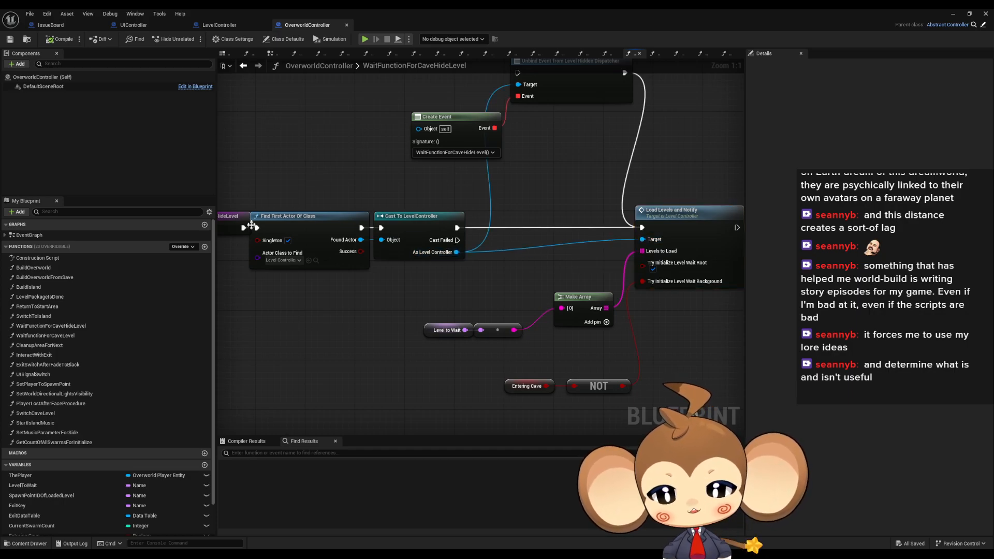
scroll(287, 191, down, 2)
right_drag(287, 192, 407, 246)
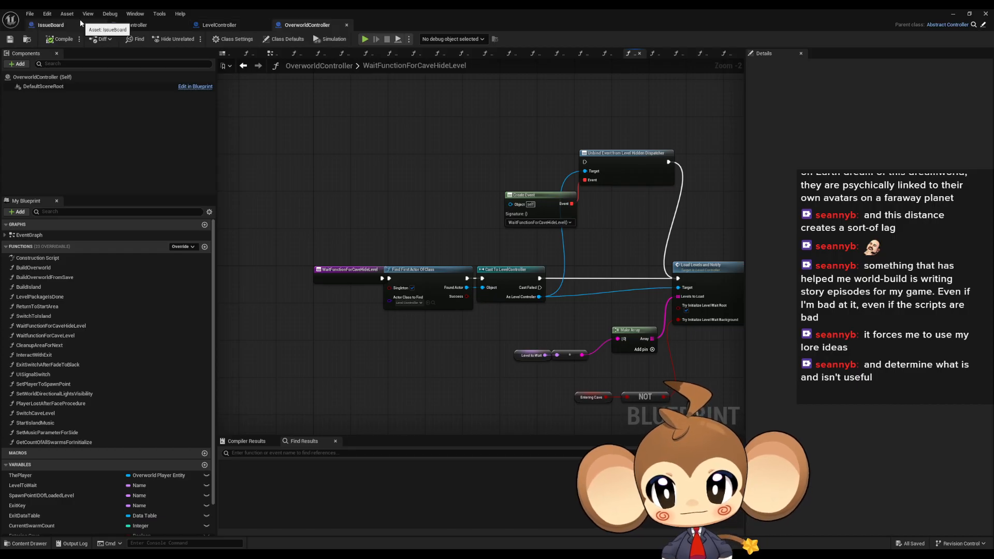
Step: Return to UIController's ExecuteCommand graph and open the Show Start Menu function called there
click(131, 25)
click(561, 271)
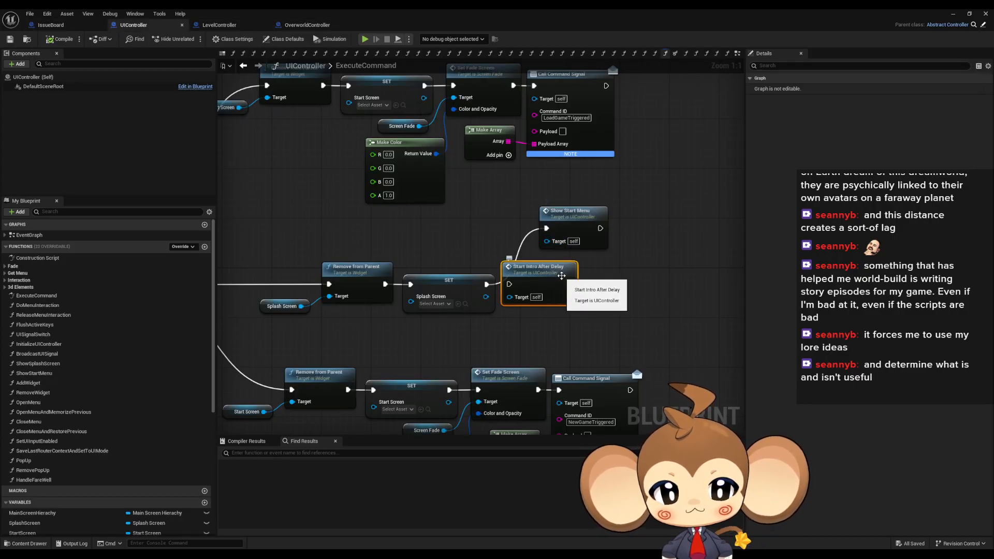
double_click(566, 224)
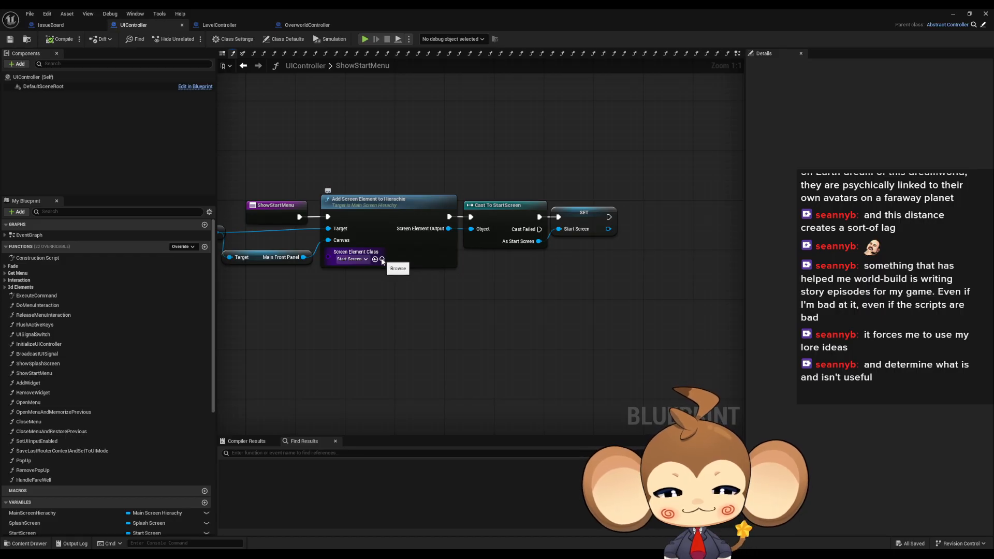
Step: Locate the StartScreen widget assigned as the screen element class, open it and show its event graph
click(382, 259)
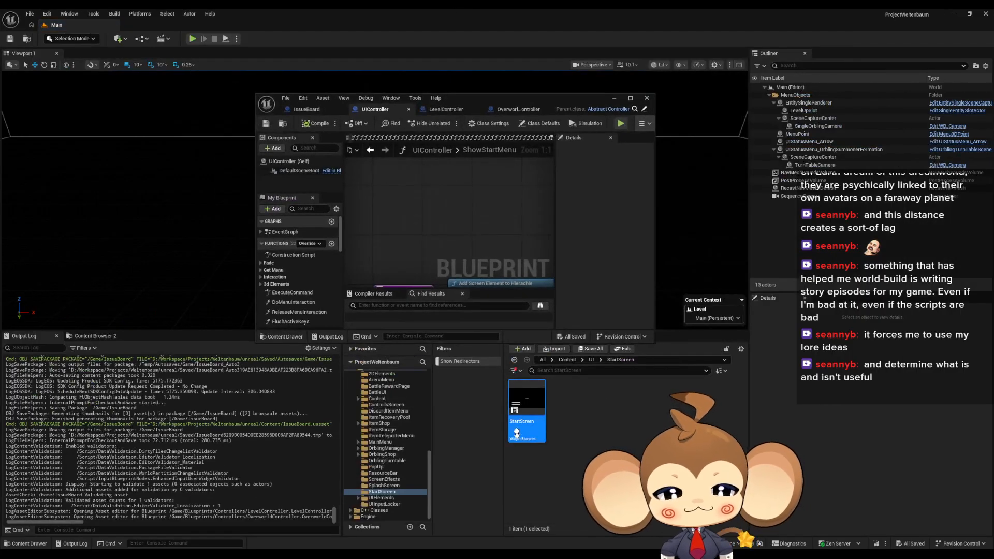
double_click(528, 405)
double_click(480, 98)
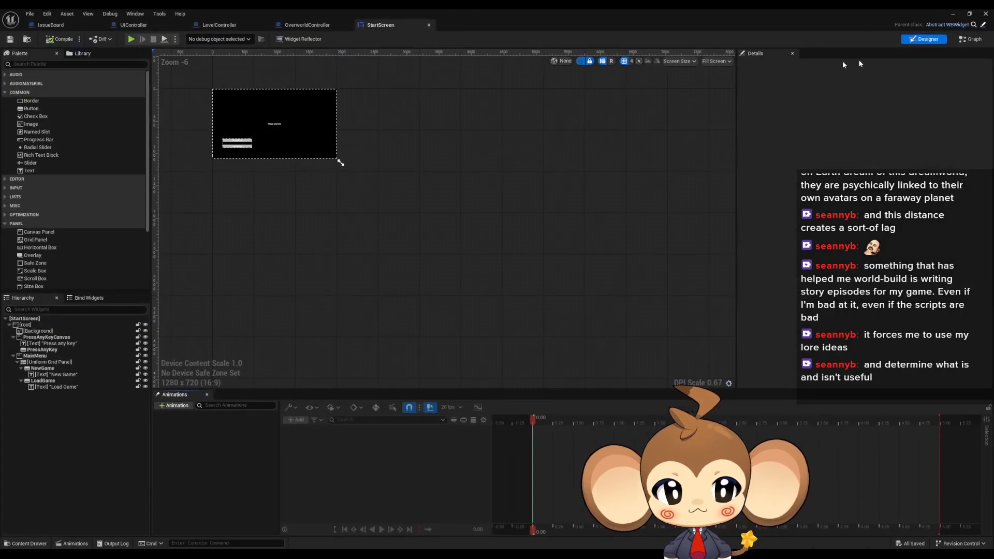
click(966, 40)
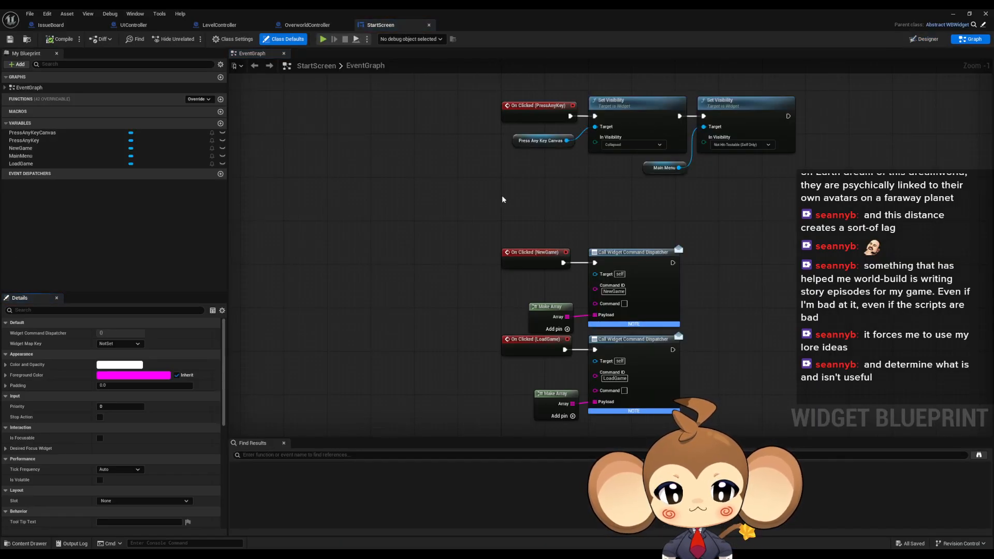
Step: Copy the NewGame command ID from StartScreen's new-game click event and search for it in UIController
right_drag(428, 224, 413, 220)
click(529, 304)
key(ctrl+c)
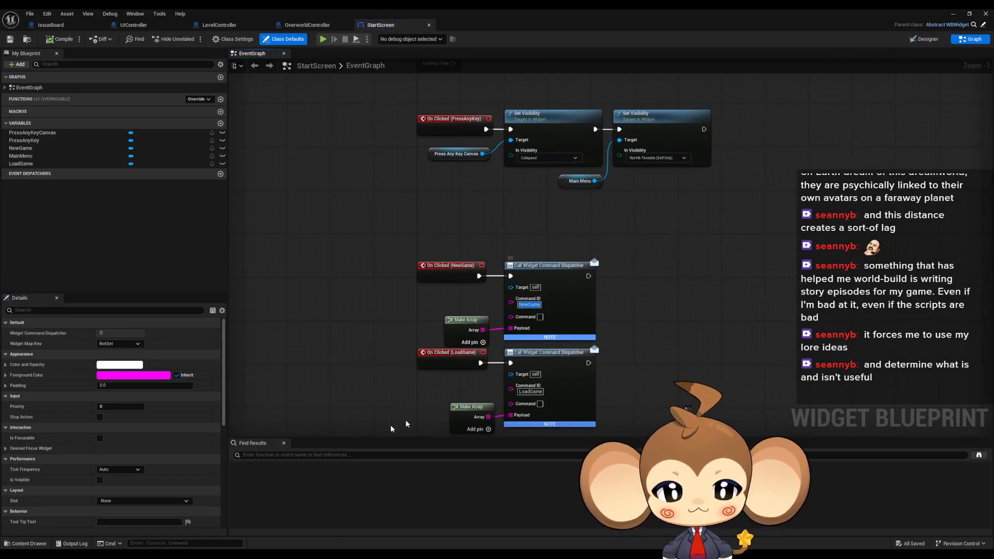
click(131, 15)
click(131, 15)
click(129, 25)
click(347, 454)
key(ctrl+v)
key(Return)
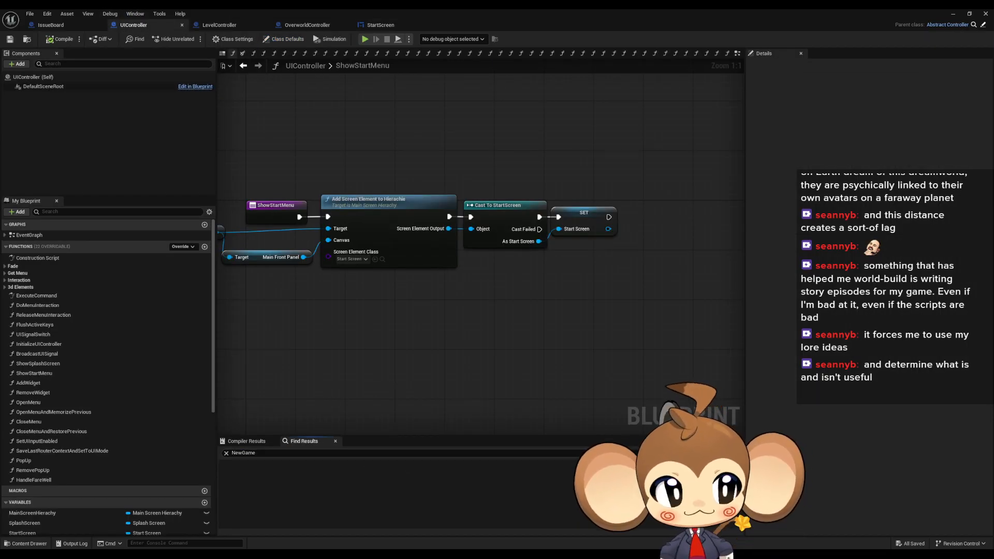
Step: Trace the NewGameTriggered branch of GameController's ExecuteCommand graph, highlighting its successive nodes up to Build Overworld
click(381, 25)
right_drag(424, 181, 439, 160)
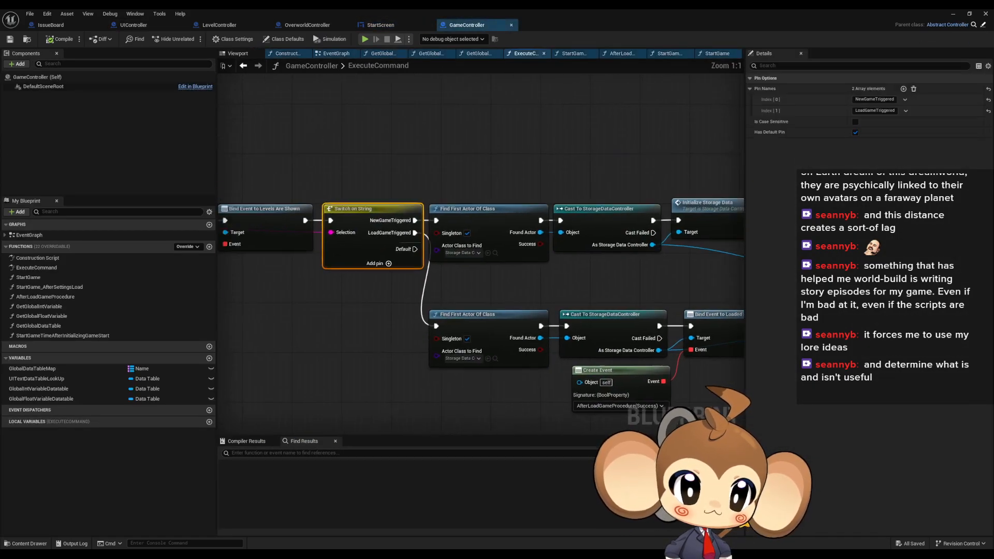
right_drag(362, 290, 493, 302)
right_drag(290, 311, 829, 318)
right_drag(993, 199, 363, 150)
drag(447, 148, 610, 239)
right_drag(610, 240, 388, 238)
drag(449, 139, 451, 145)
right_drag(489, 215, 359, 216)
drag(435, 137, 677, 229)
right_drag(649, 220, 278, 218)
drag(380, 147, 619, 252)
right_drag(623, 164, 470, 174)
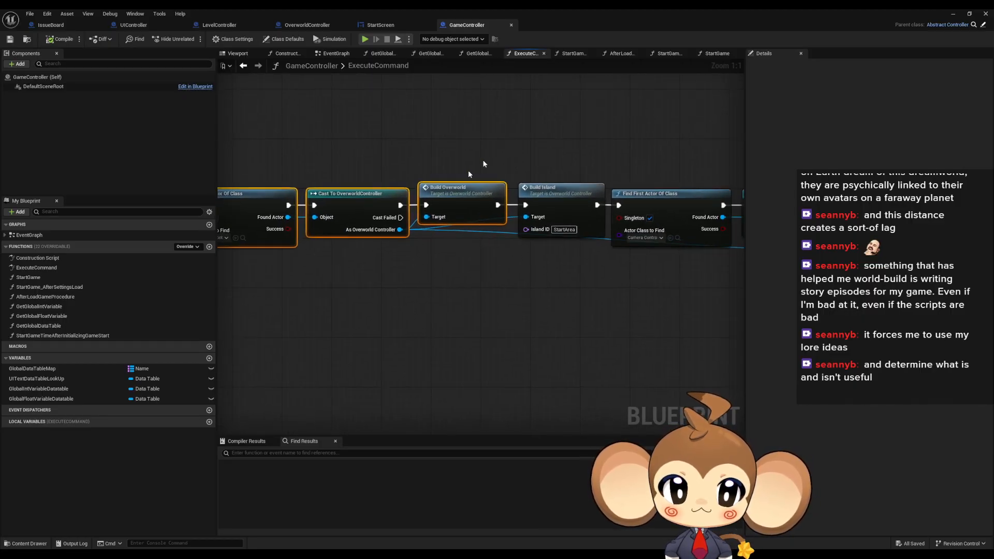
Step: Highlight the Build Overworld and Build Island calls for the StartArea and open the BuildIsland function
drag(455, 119, 590, 243)
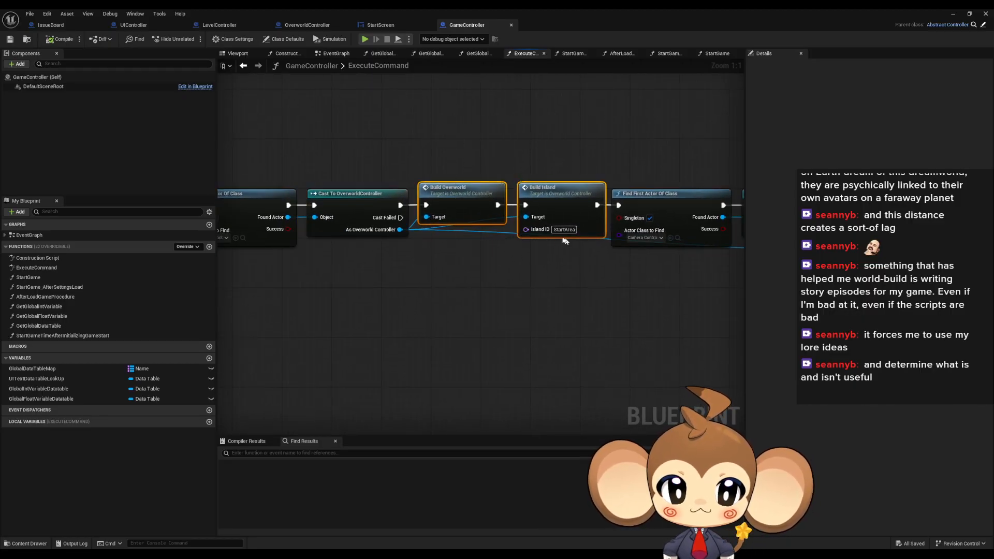
right_drag(575, 289, 139, 256)
right_drag(113, 160, 563, 193)
double_click(521, 190)
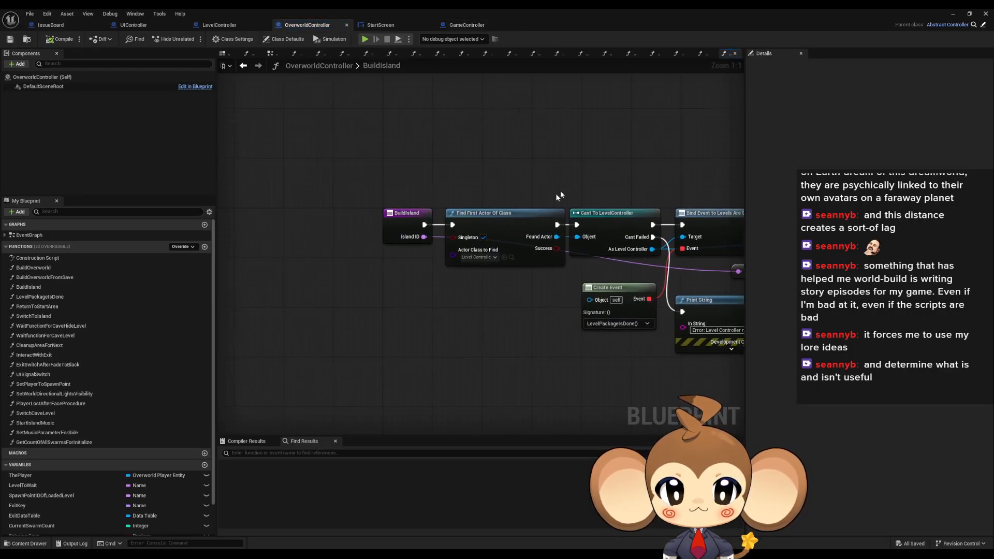
Step: Follow the BuildIsland graph and highlight its nodes up to the Load Levels and Notify call
drag(524, 239, 531, 235)
right_drag(535, 228, 344, 231)
drag(528, 186, 571, 239)
drag(662, 174, 725, 262)
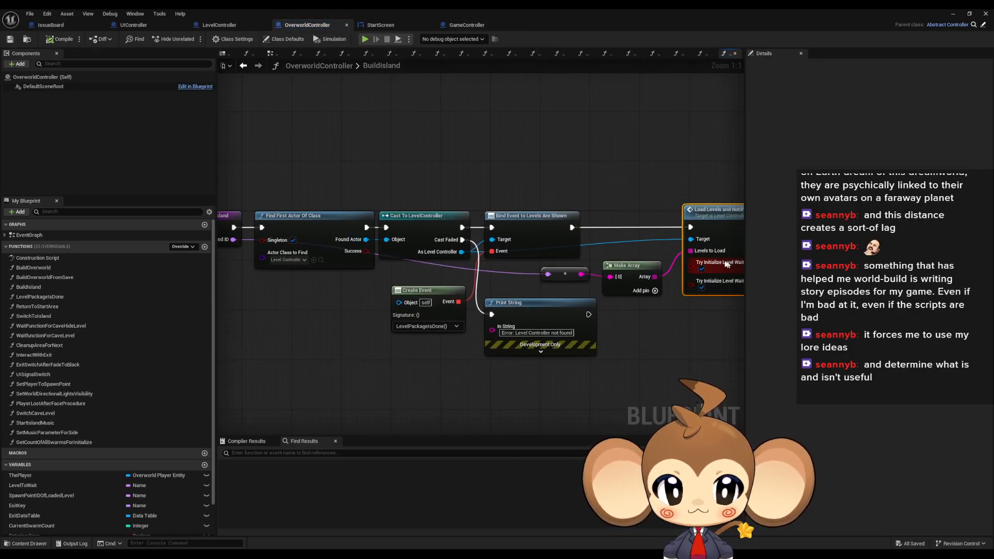
right_drag(718, 261, 630, 249)
right_drag(547, 304, 638, 293)
right_drag(506, 283, 462, 257)
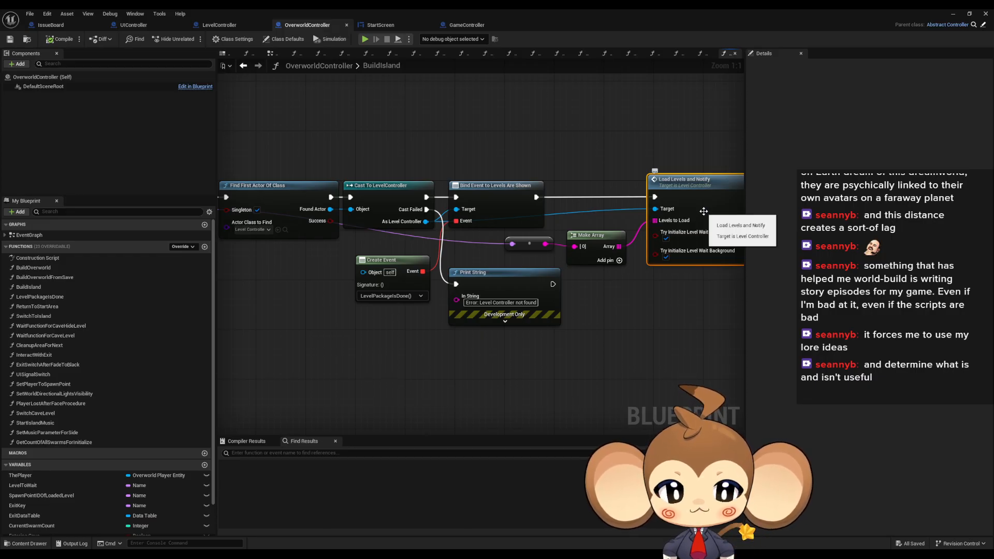
Step: Review BuildIsland from its Island ID input to the Load Levels and Notify wait options, and return to the main editor window
right_drag(386, 227, 571, 237)
click(361, 208)
right_drag(445, 312, 265, 301)
click(700, 260)
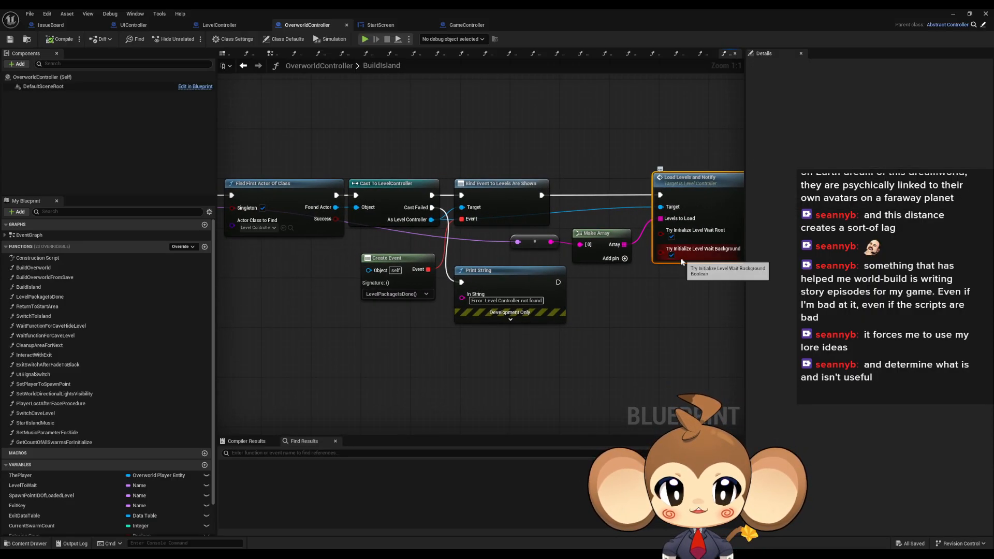
right_drag(510, 245, 625, 243)
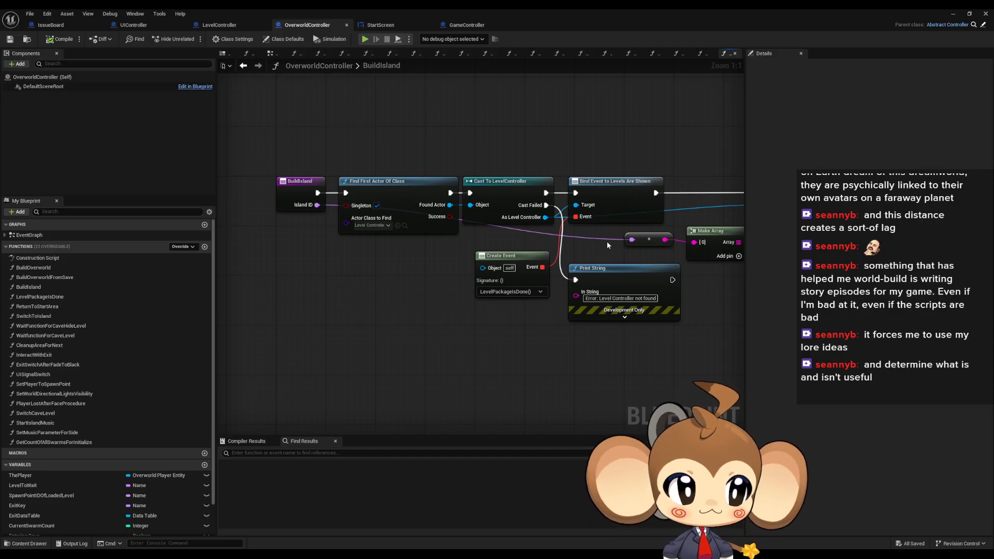
click(953, 14)
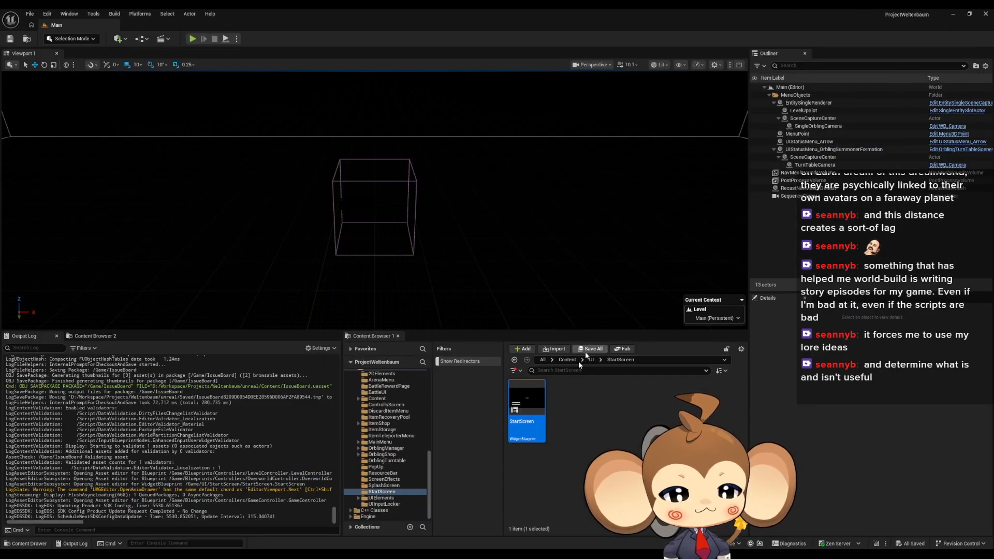
Step: Create a new folder named Intro inside the Content/Maps folder
click(567, 360)
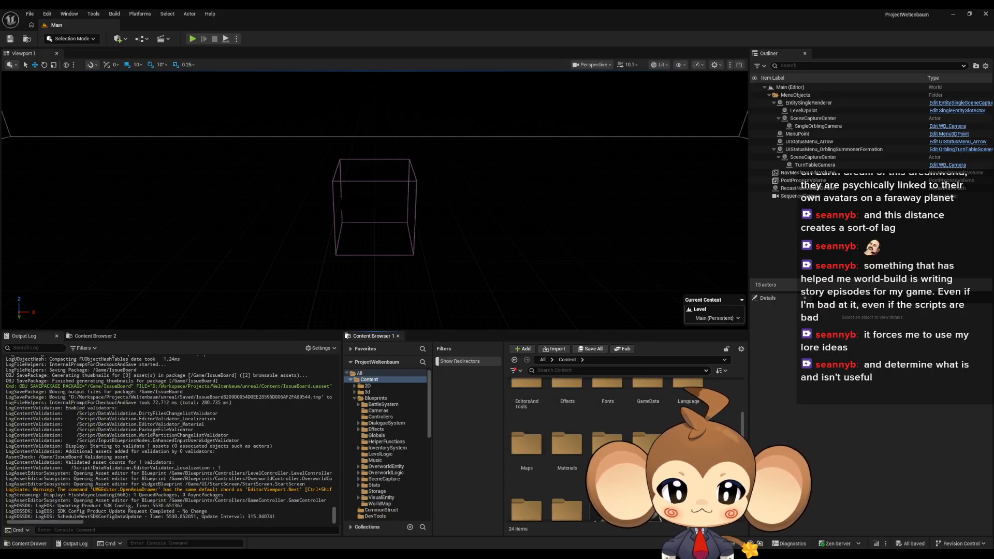
double_click(526, 407)
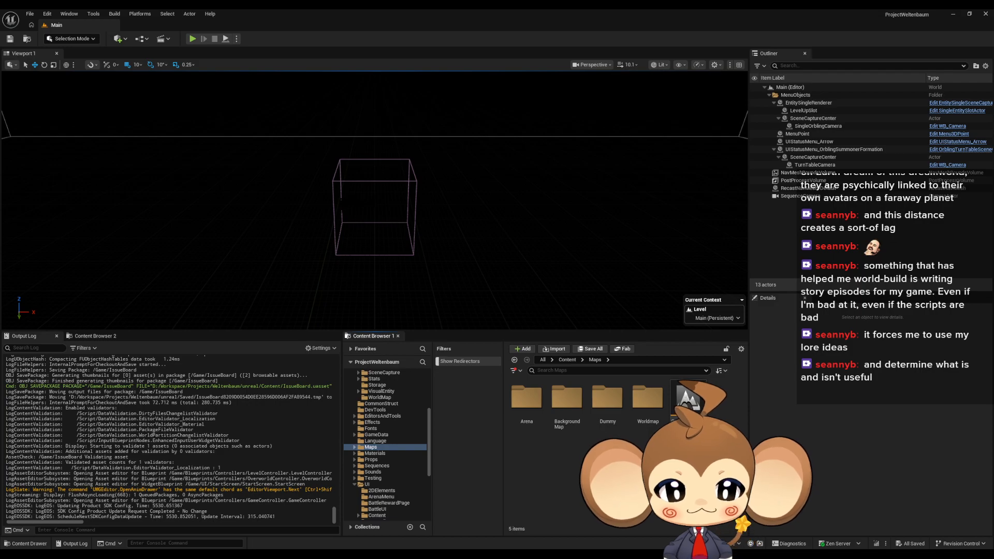
right_click(577, 487)
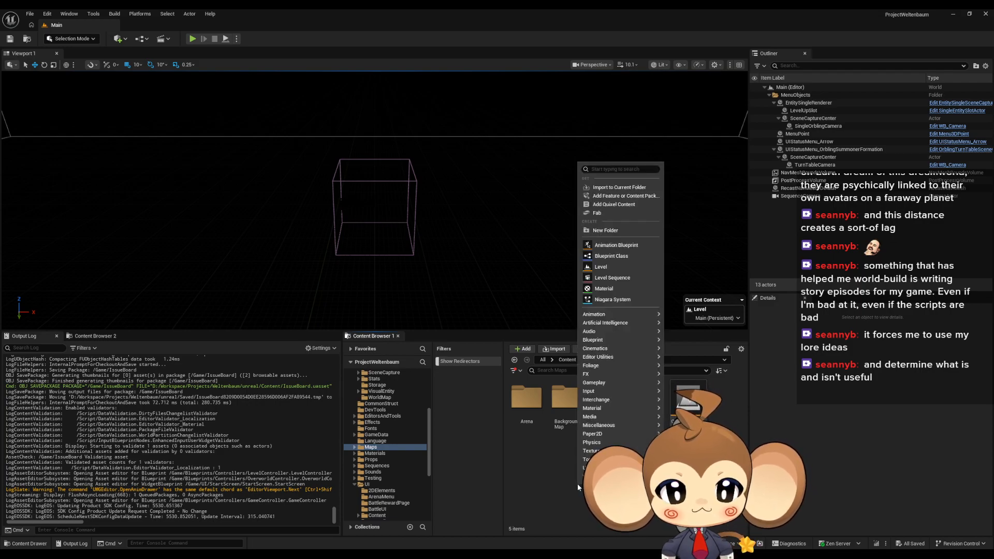
key(Escape)
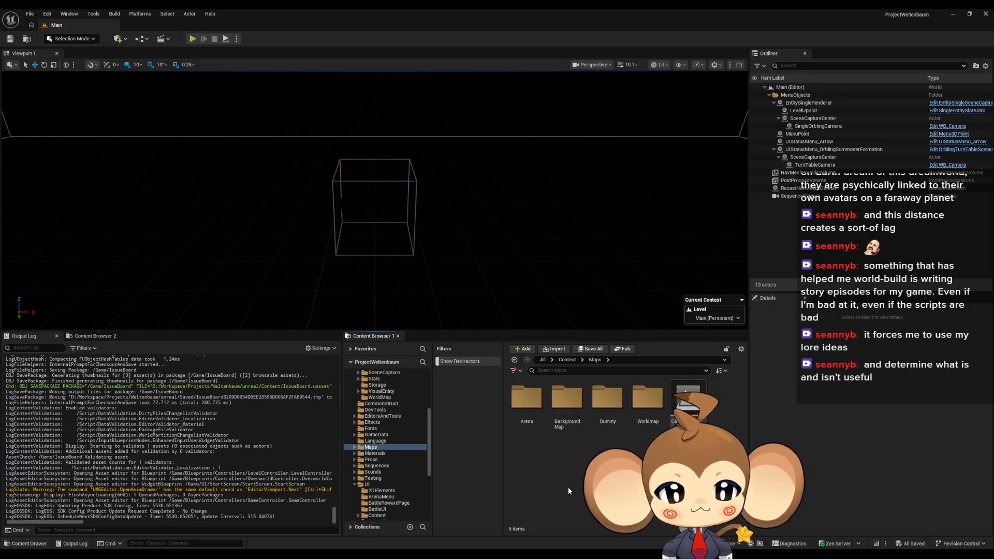
right_click(542, 503)
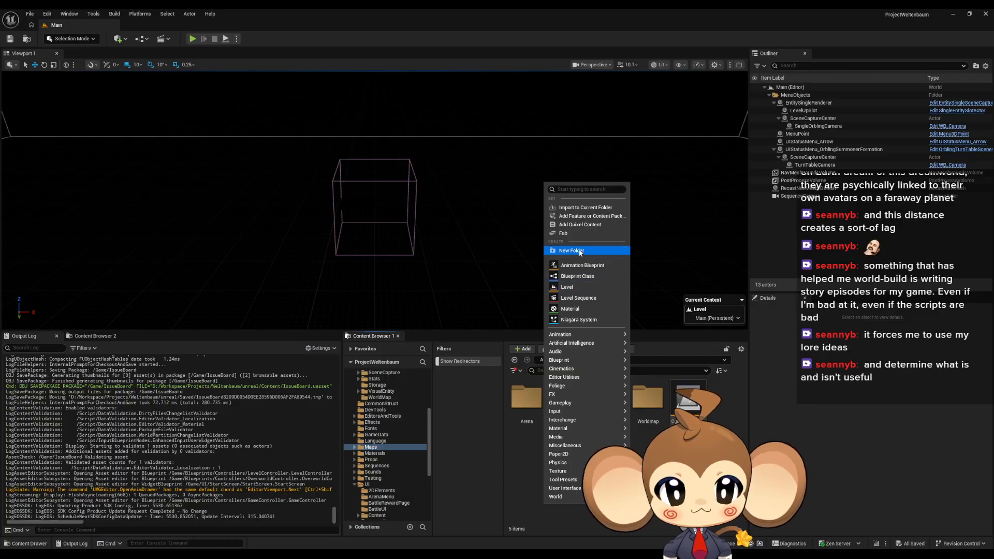
click(572, 251)
text(In)
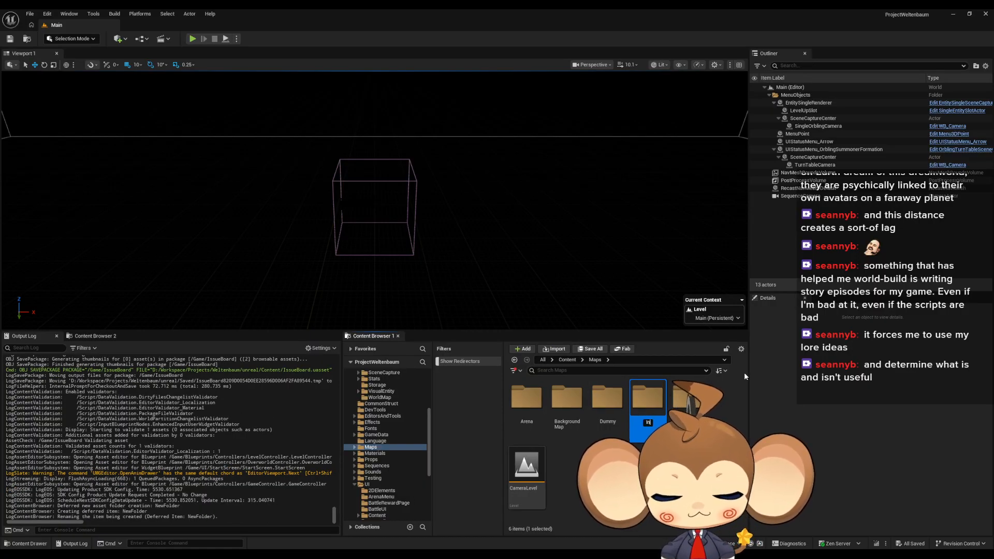
text(tro)
key(Return)
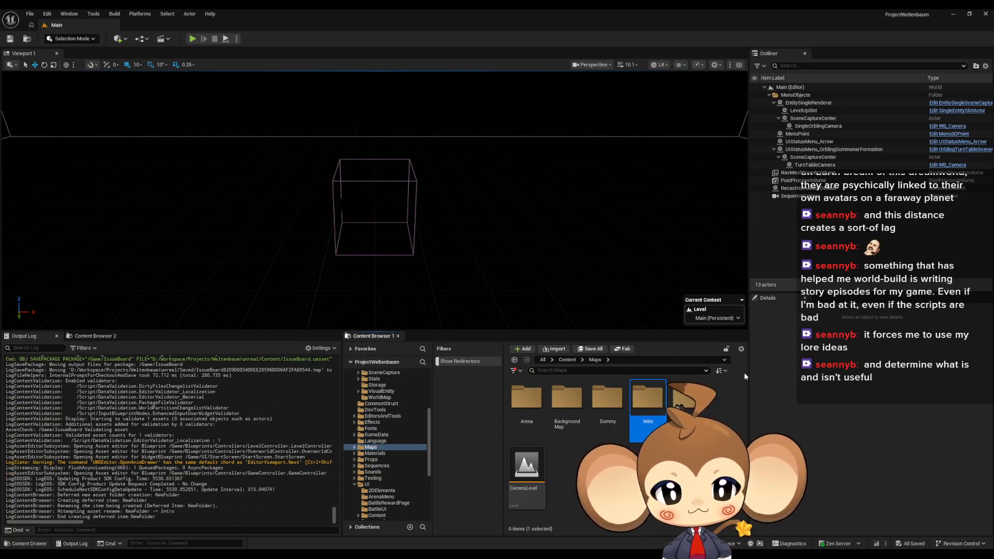
Step: Create a level named VoidLevel in the Intro folder, save it and open it for editing
double_click(647, 398)
right_click(603, 436)
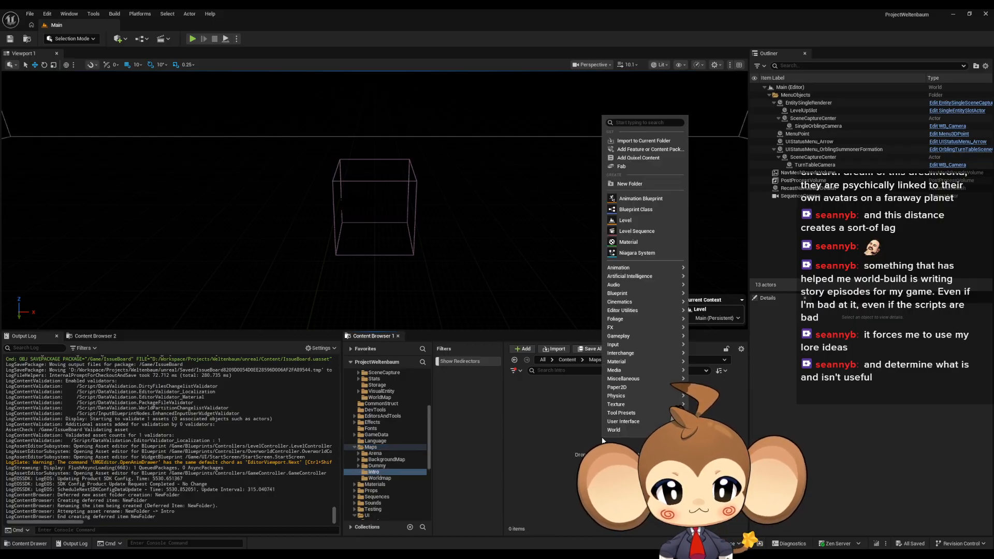
click(627, 220)
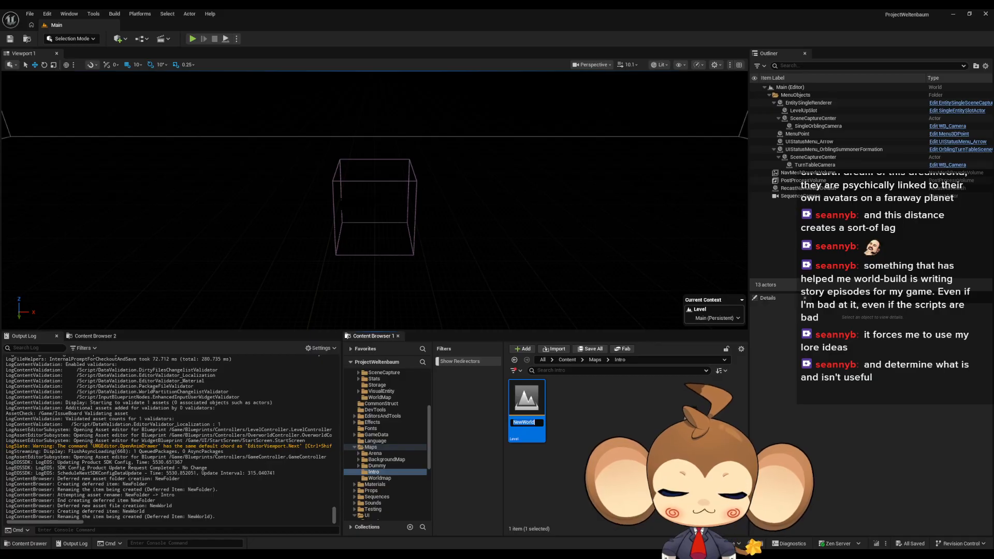
text(VoidLeve)
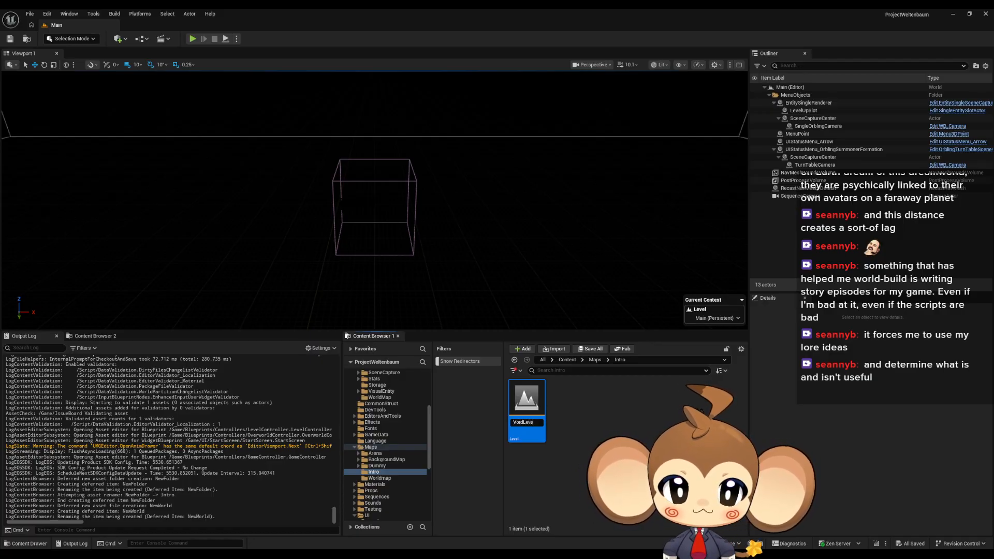
text(l)
key(Return)
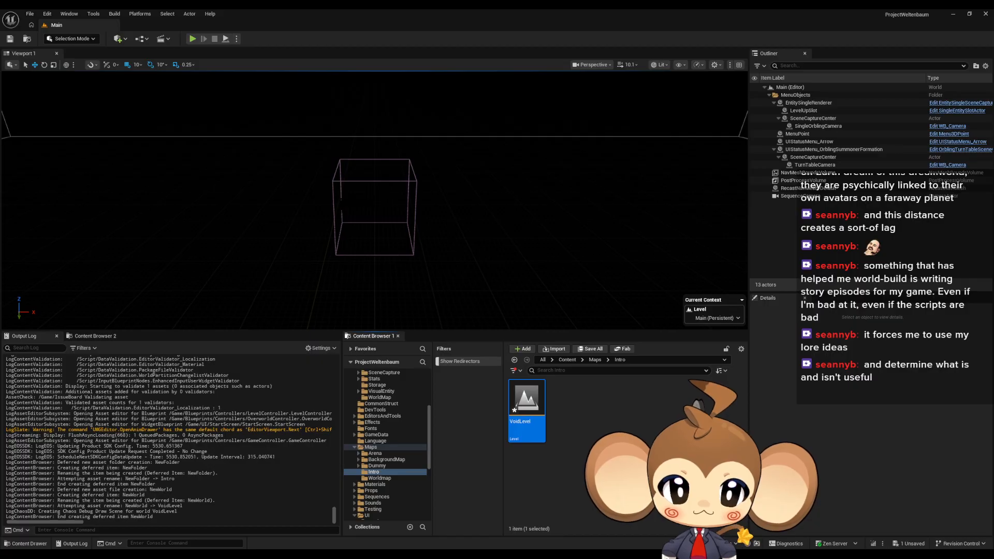
double_click(529, 409)
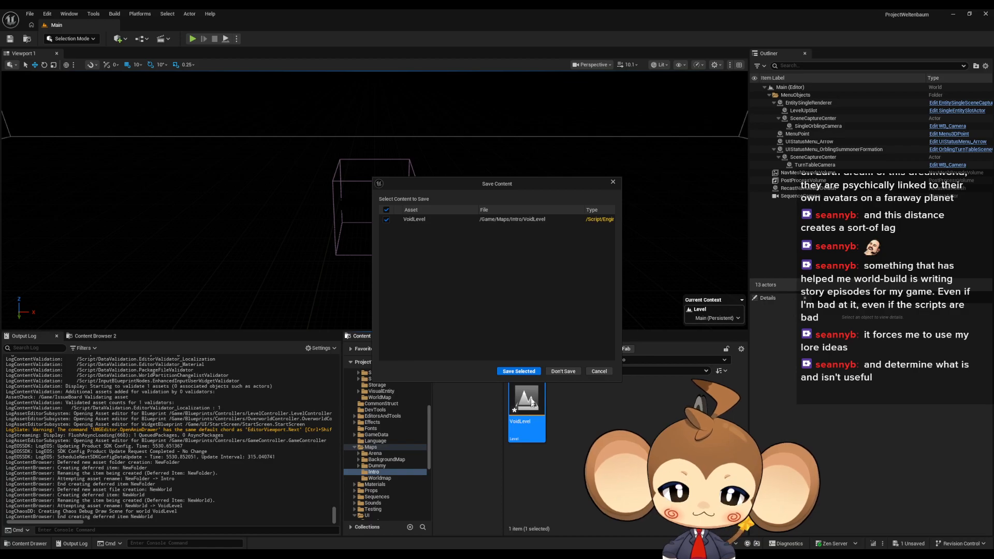
click(518, 372)
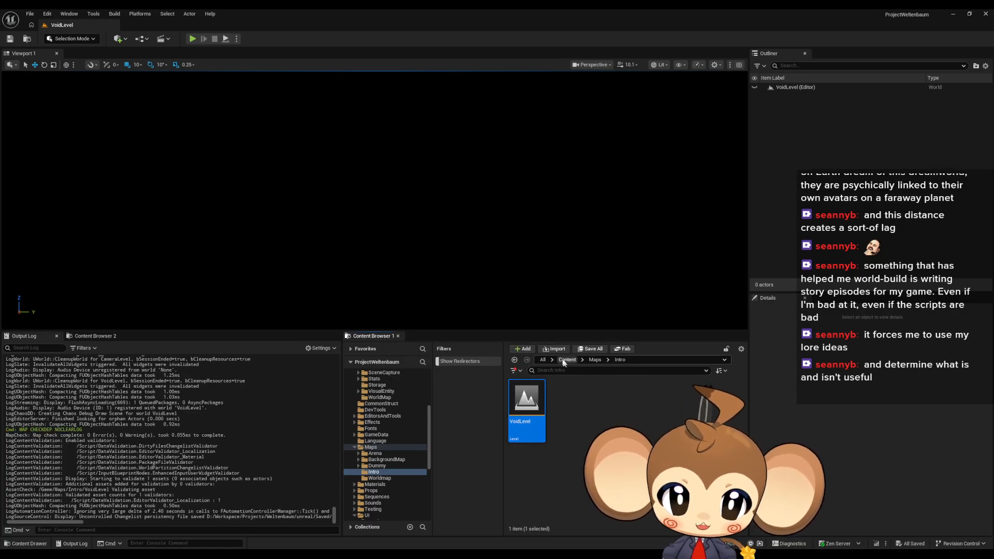
Step: Place a LevelObjectCollectionRoot from Blueprints/OverworldLogic into the empty VoidLevel
click(567, 360)
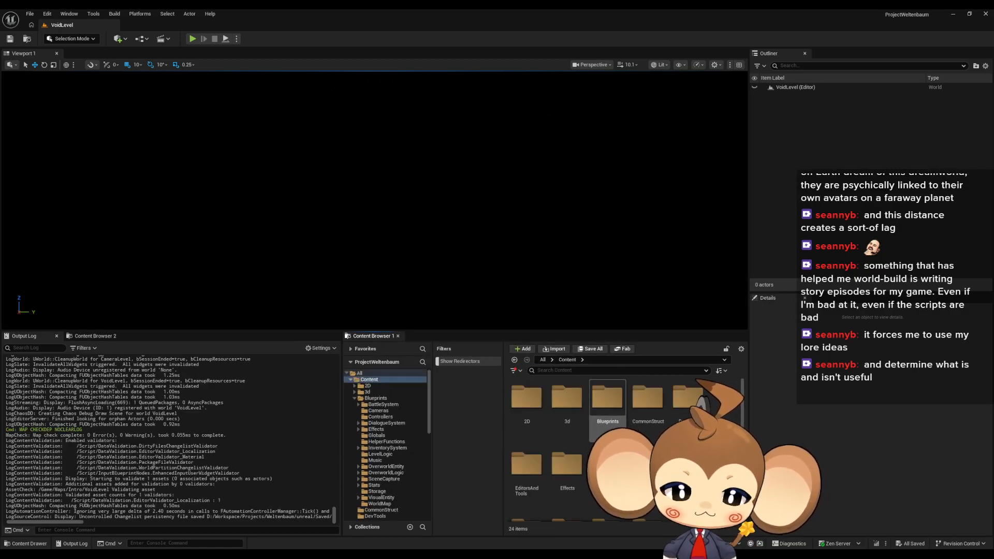
scroll(607, 440, down, 2)
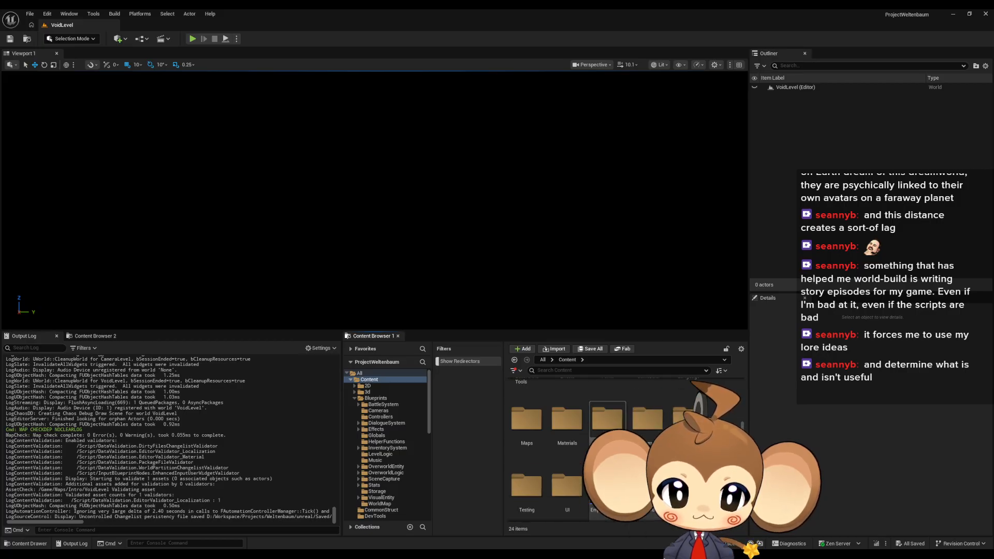
scroll(607, 441, up, 2)
scroll(624, 420, up, 1)
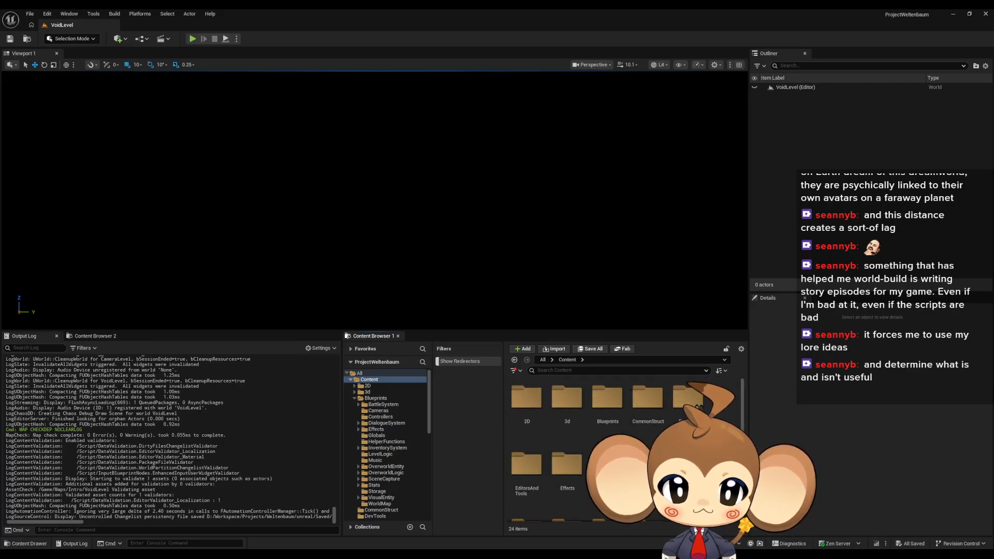
double_click(623, 421)
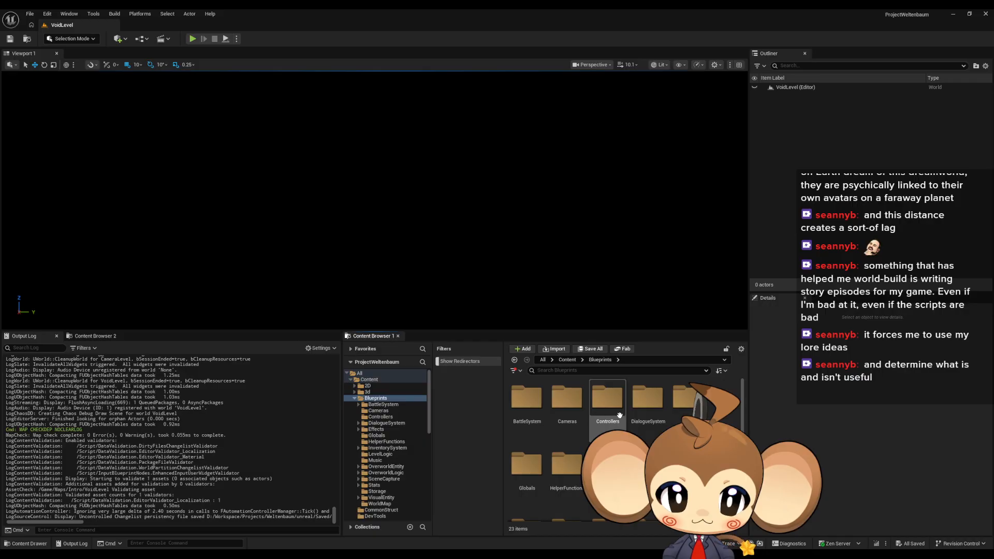
scroll(567, 450, down, 2)
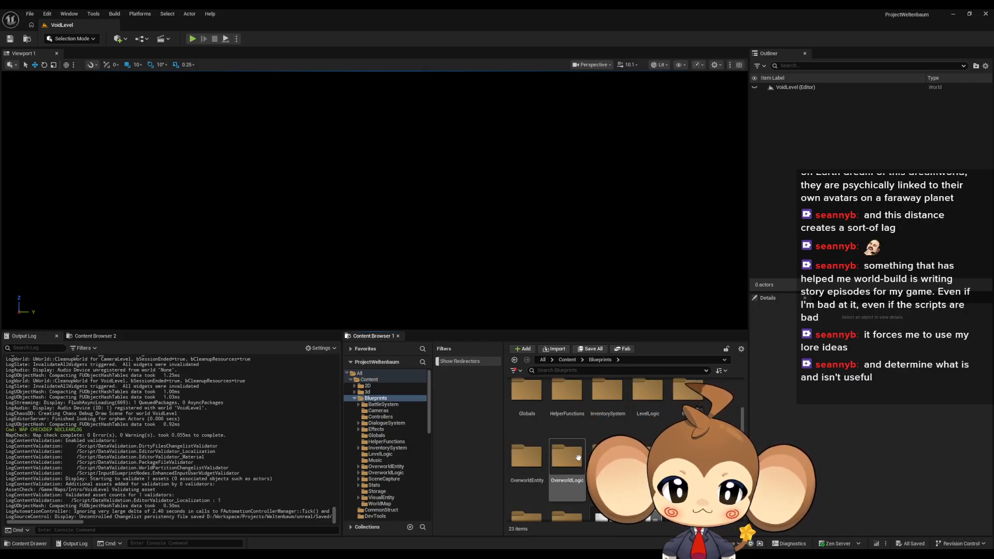
double_click(567, 449)
drag(528, 468, 434, 254)
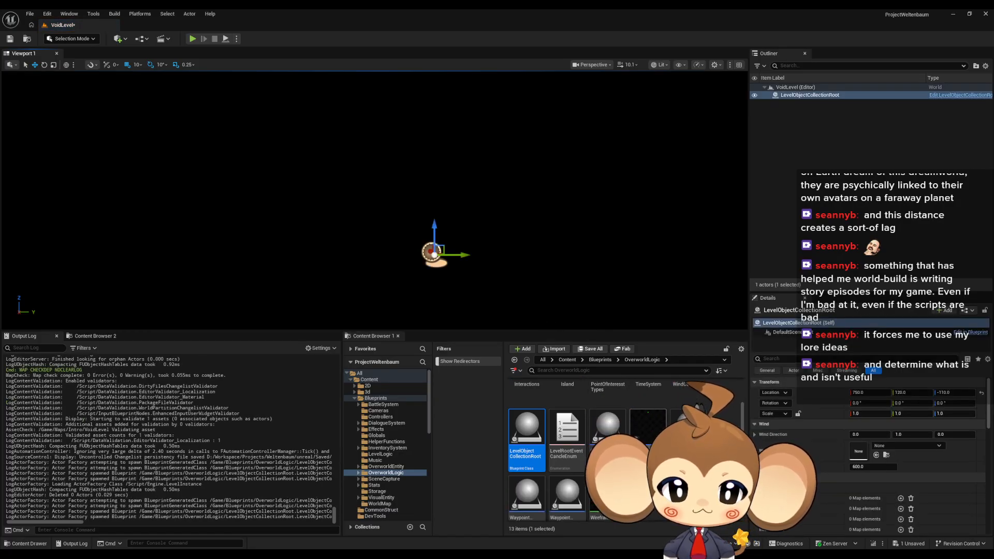
Step: Search the Blueprints folder for "level sig" and place a LevelIsLoadedSignal beside the collection root in the level
click(600, 360)
click(600, 371)
text(level)
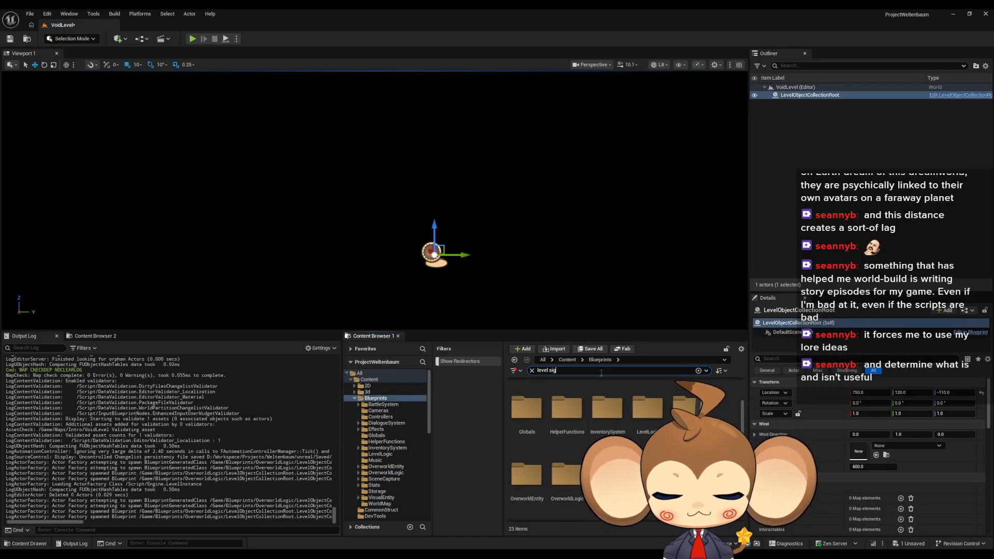
text( sig)
drag(538, 414, 523, 263)
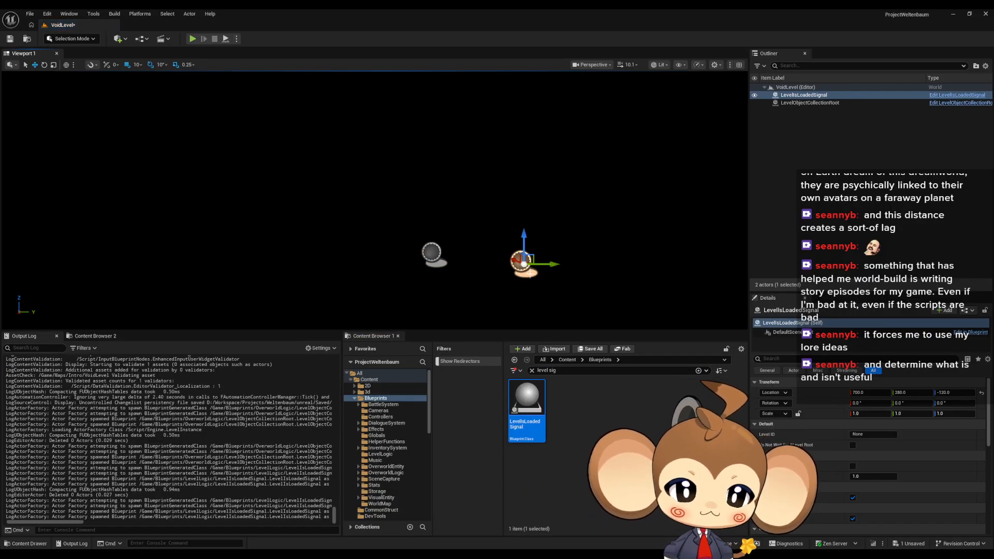
Step: Clear the asset search and return to the Maps/Intro folder containing the VoidLevel asset
click(567, 360)
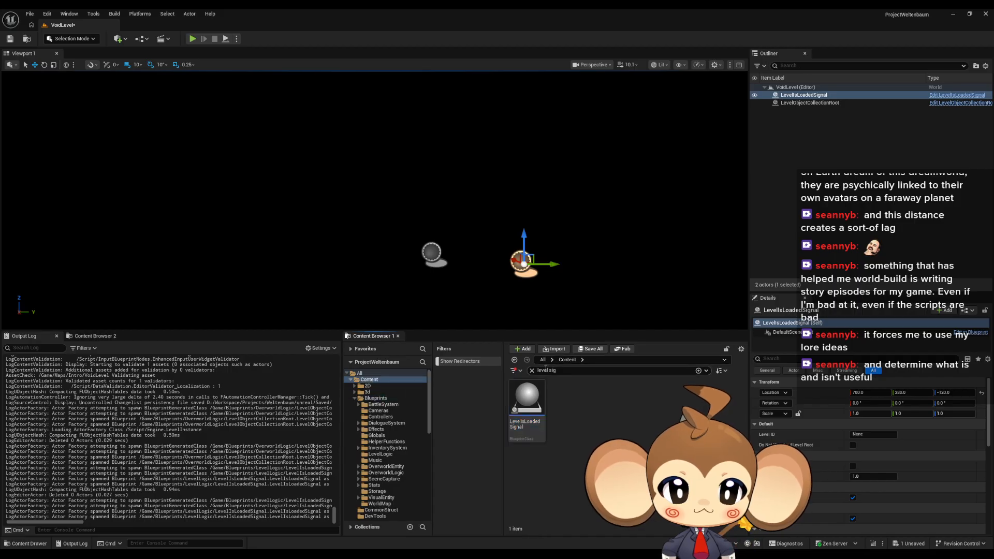
click(532, 370)
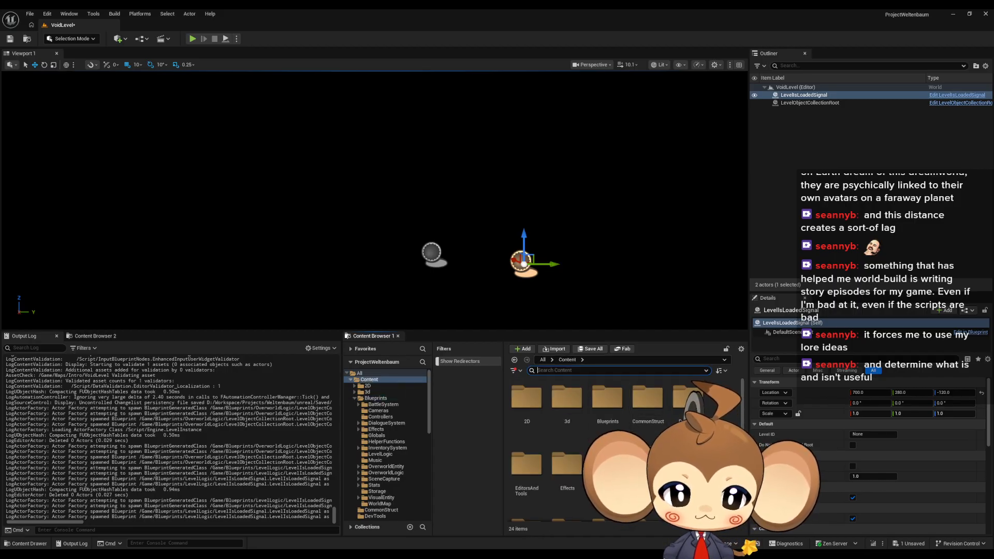
scroll(539, 466, down, 2)
click(536, 484)
double_click(536, 484)
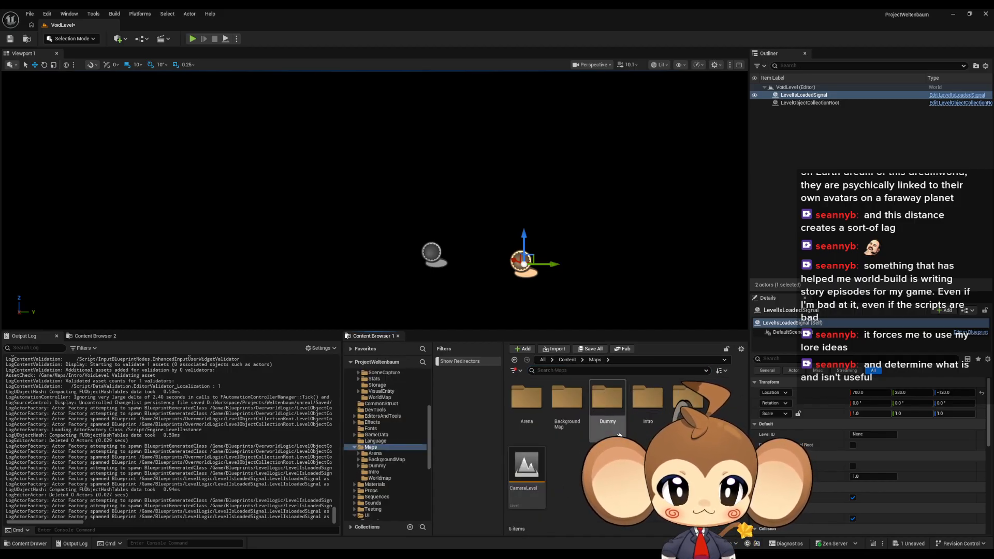
click(651, 407)
double_click(651, 406)
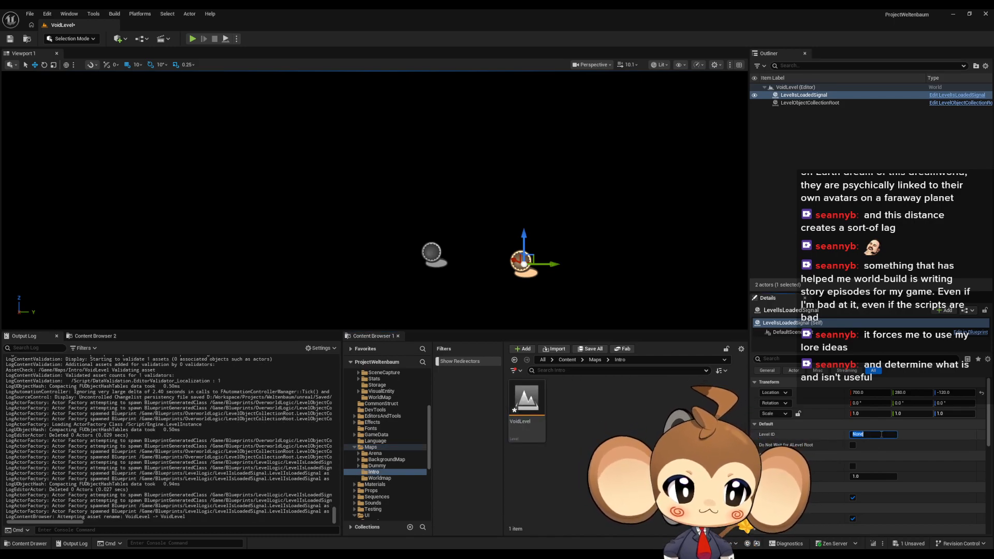
Step: Set the Level ID of the LevelObjectCollectionRoot to VoidLevel
click(431, 255)
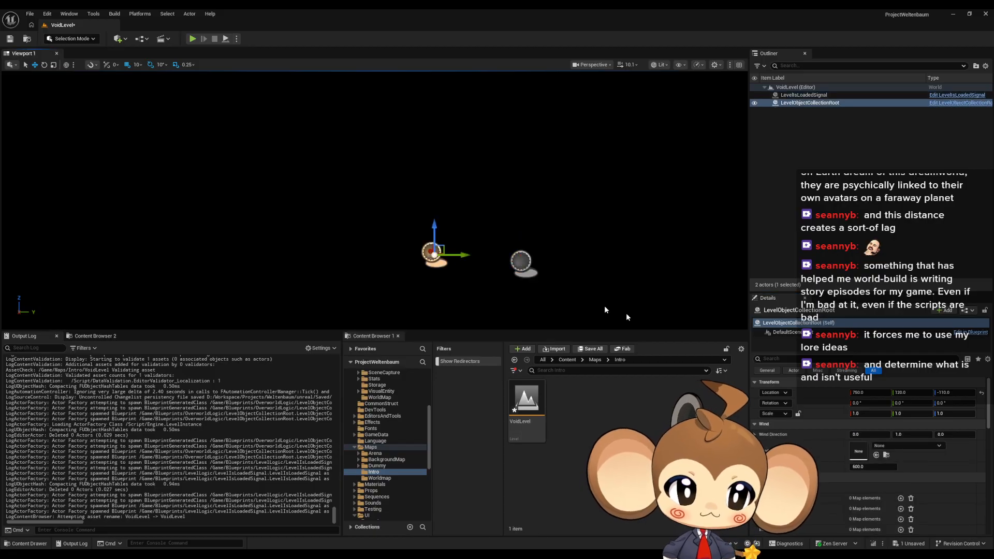
scroll(927, 463, down, 2)
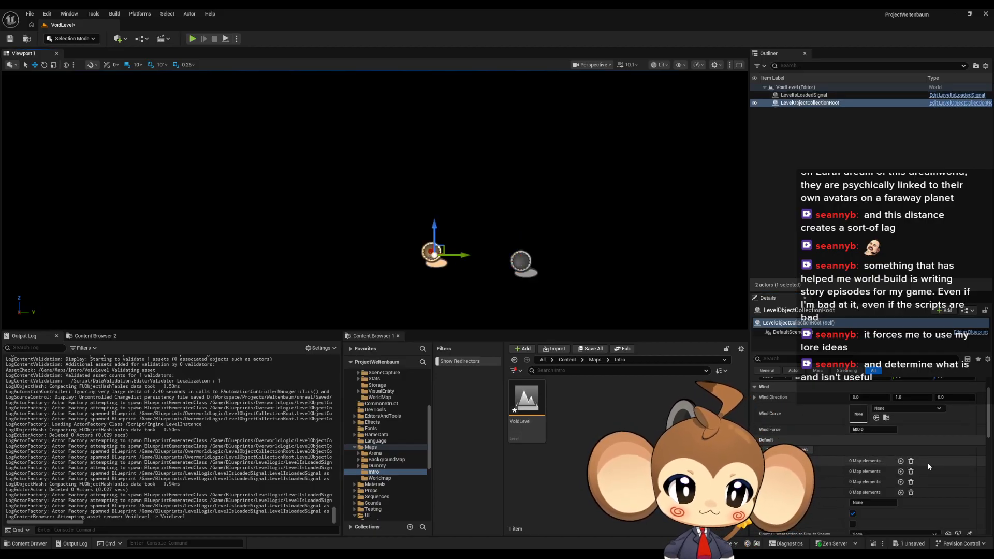
scroll(926, 466, down, 2)
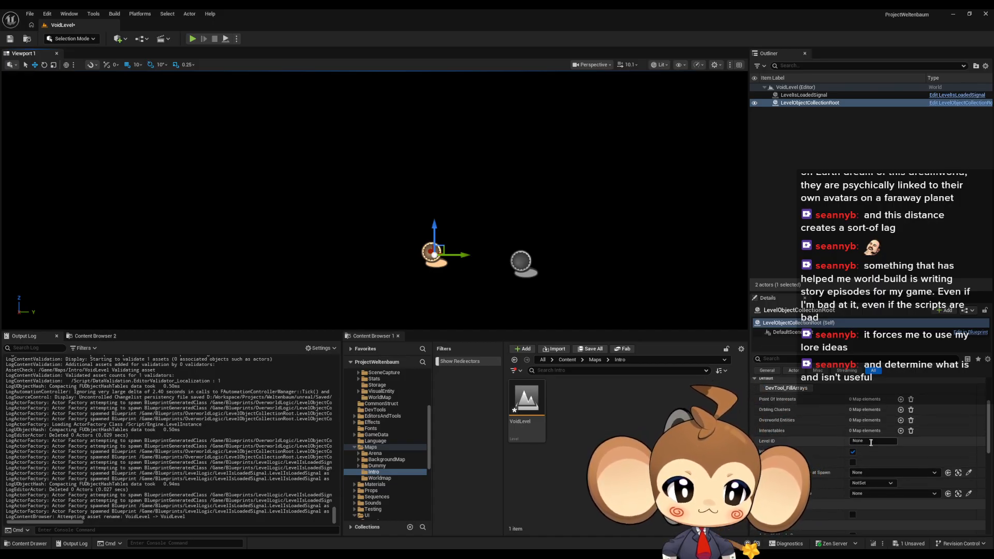
text(VoidLevel)
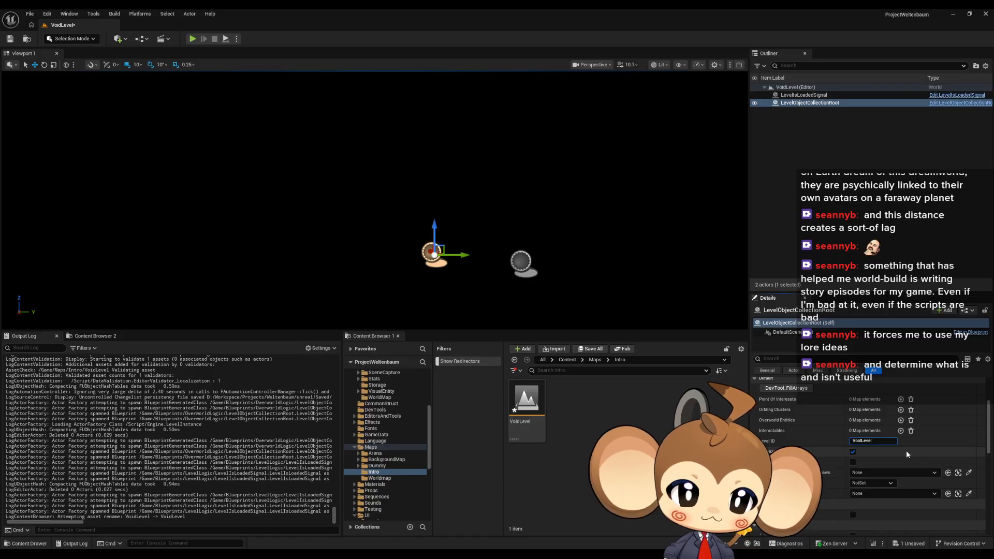
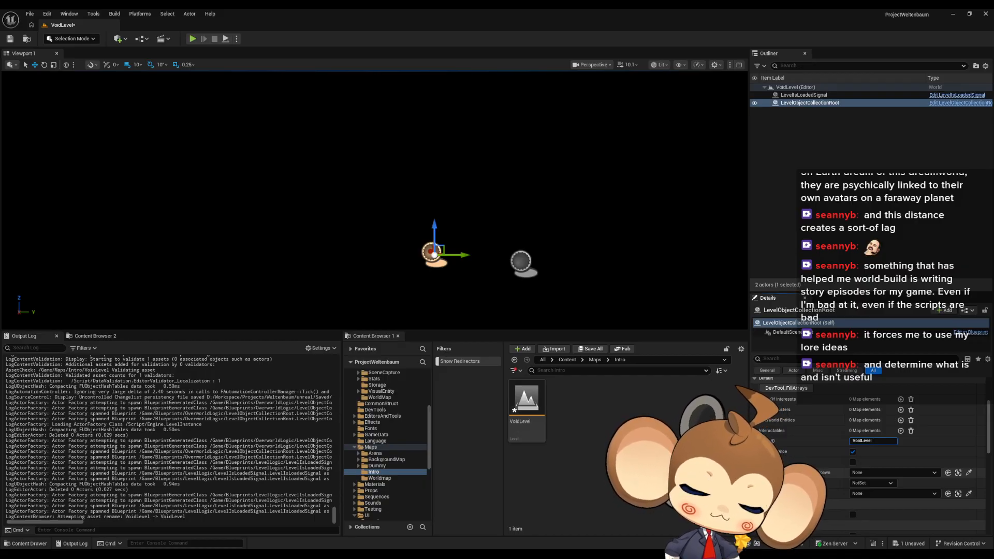
Step: Save VoidLevel with its placed actors and clear the actor selection
key(ctrl+s)
click(29, 40)
click(263, 179)
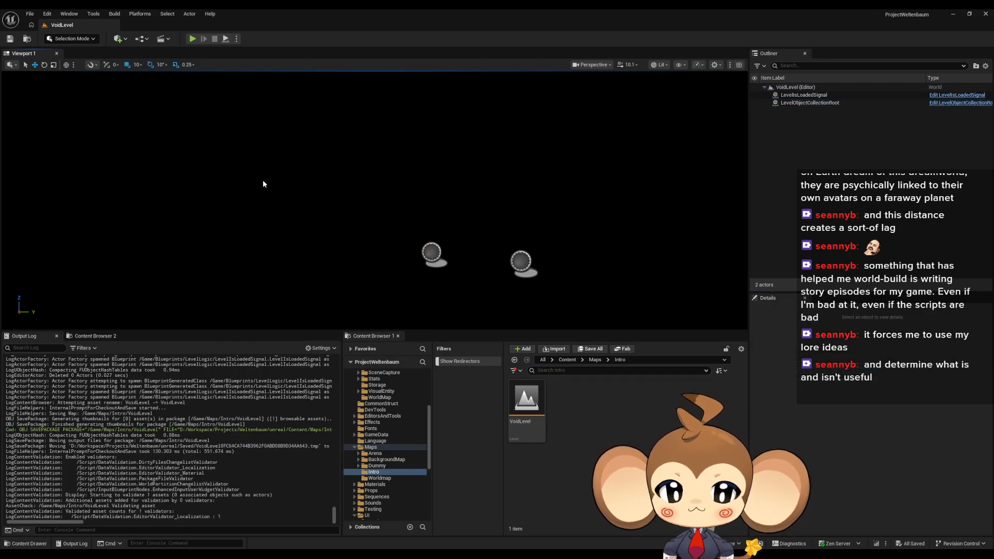
Step: Add a Cube shape to VoidLevel and reset its location to the origin
right_drag(384, 255, 393, 259)
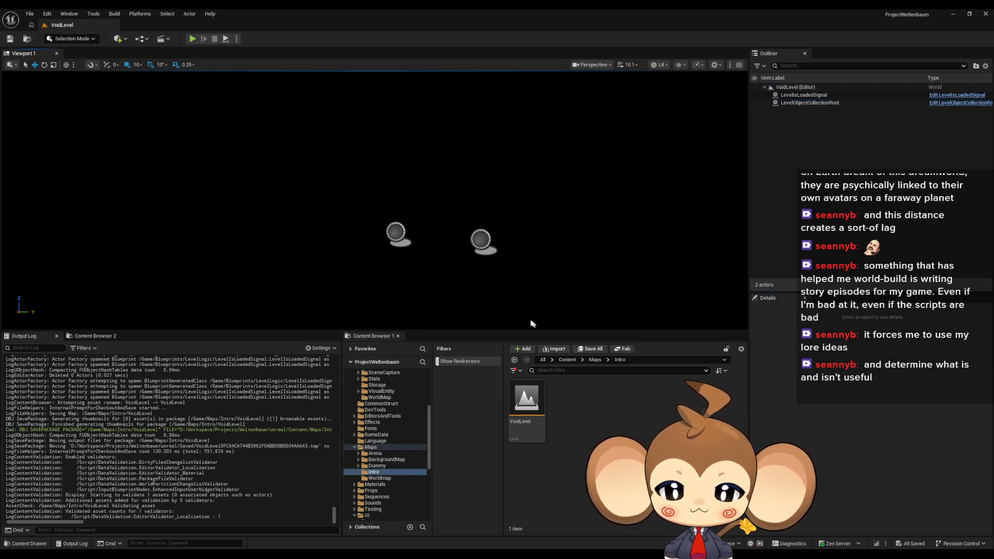
click(129, 39)
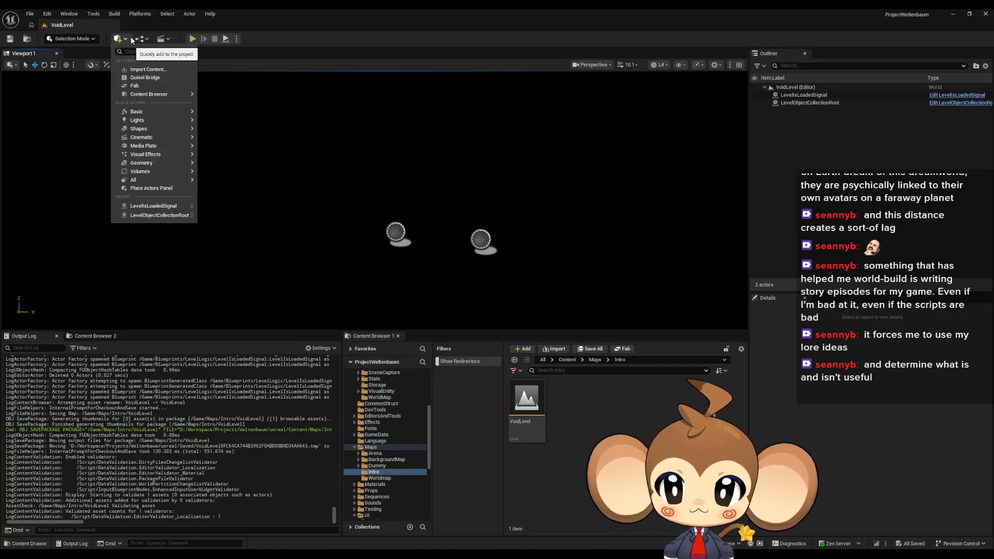
mouse_move(143, 112)
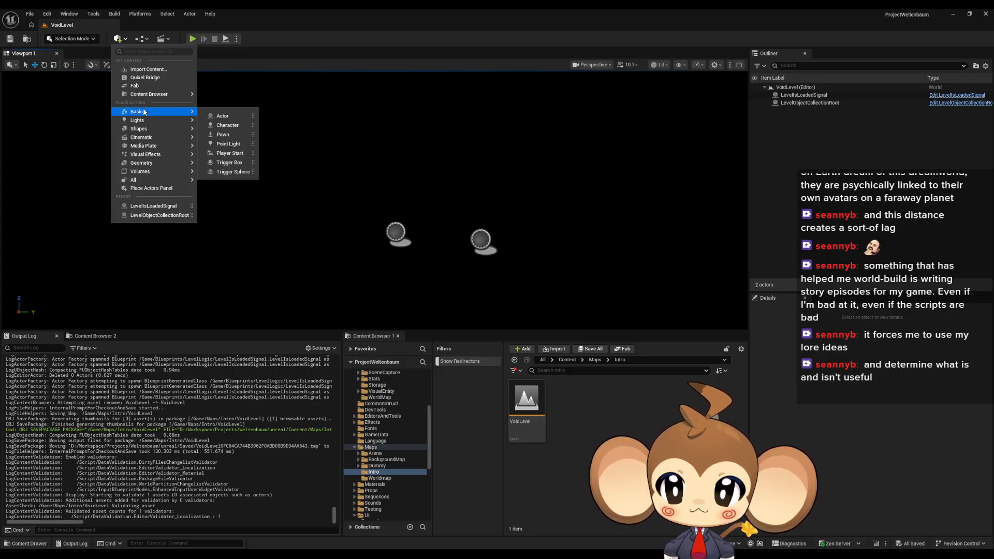
mouse_move(150, 130)
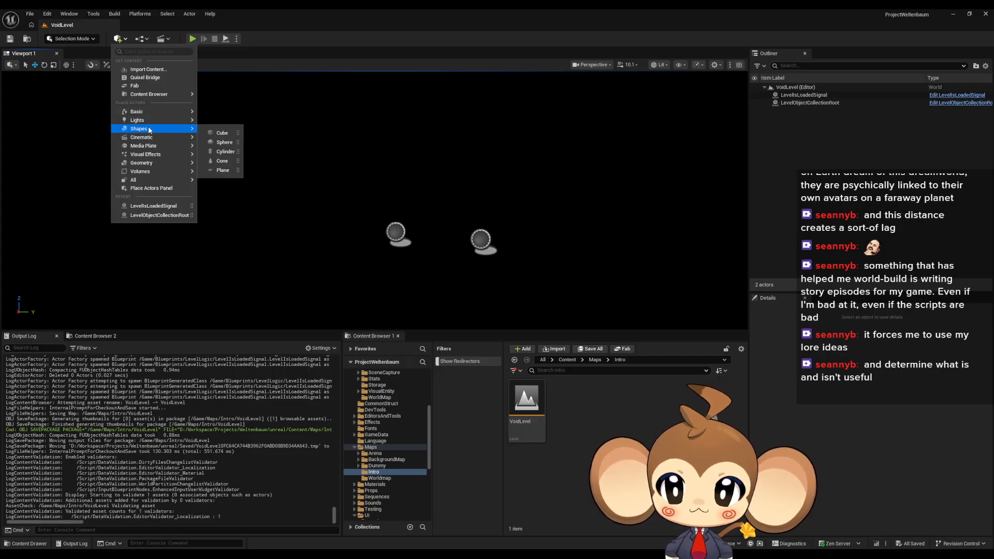
click(224, 133)
click(981, 393)
Step: Examine the new cube up close at the level origin, with a slower camera speed
mouse_move(520, 201)
right_down()
mouse_move(514, 220)
mouse_move(526, 204)
mouse_move(512, 204)
right_up()
key(s)
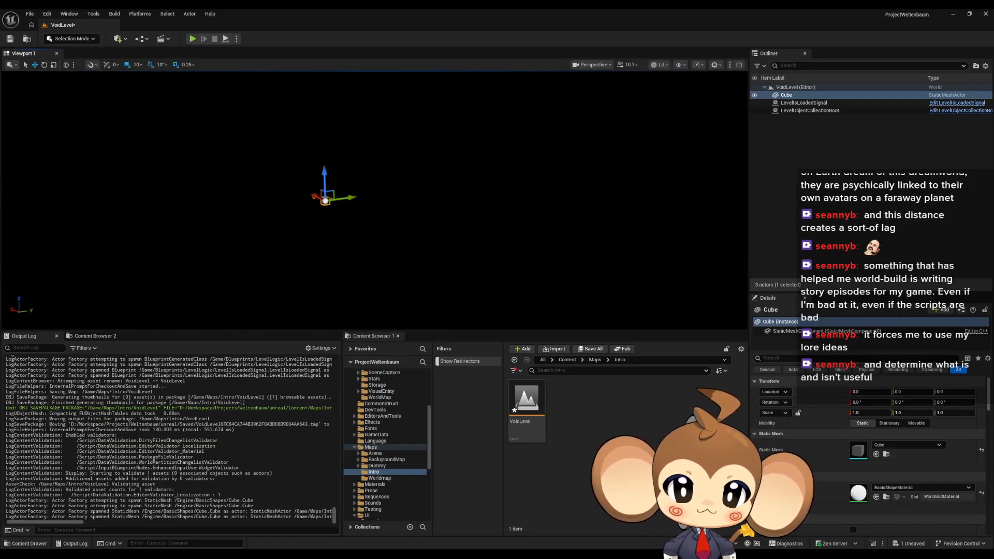
right_drag(513, 204, 501, 226)
scroll(506, 227, down, 8)
key(w)
key(s)
key(s)
key(w)
scroll(493, 238, down, 2)
key(s)
scroll(505, 230, up, 1)
key(w)
key(s)
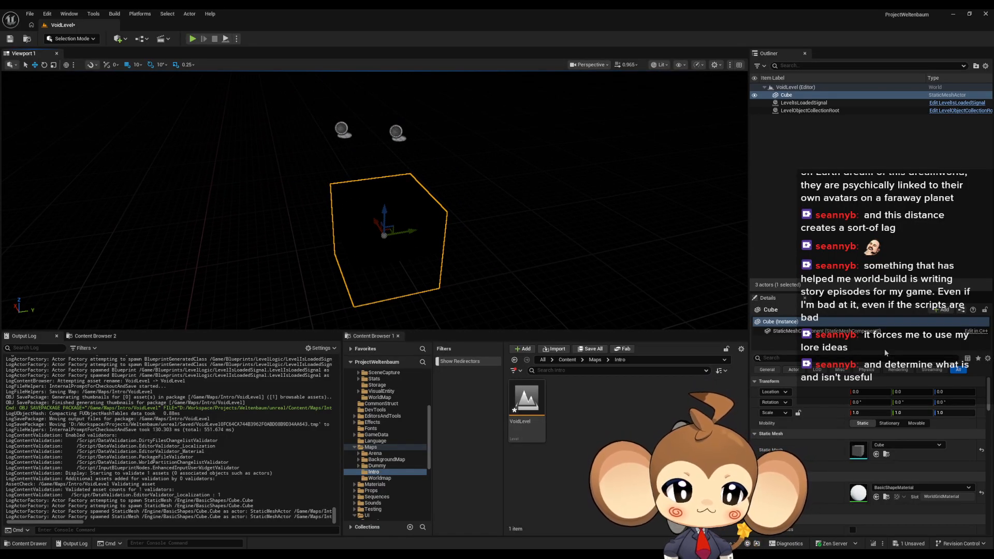
click(891, 446)
text(wh)
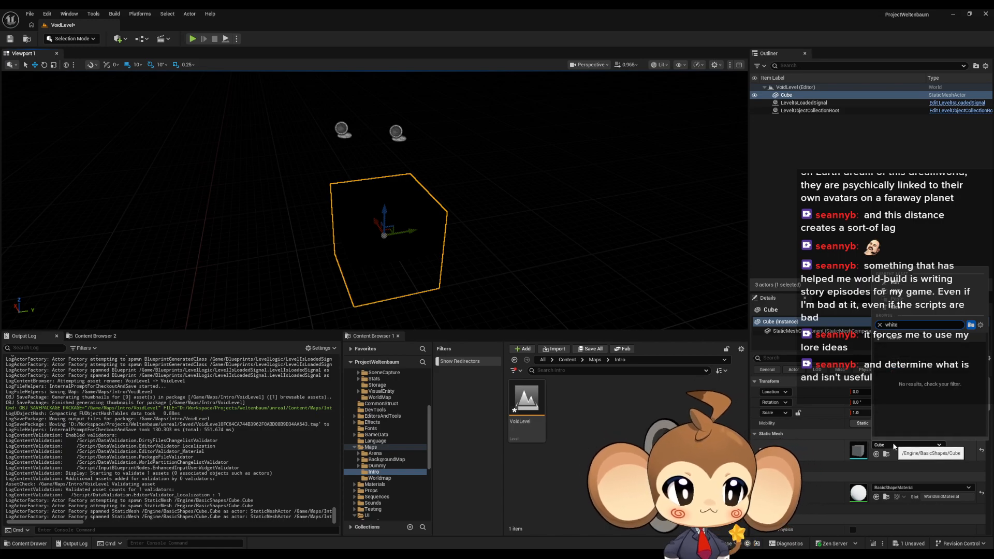
text(ite)
key(ctrl+a)
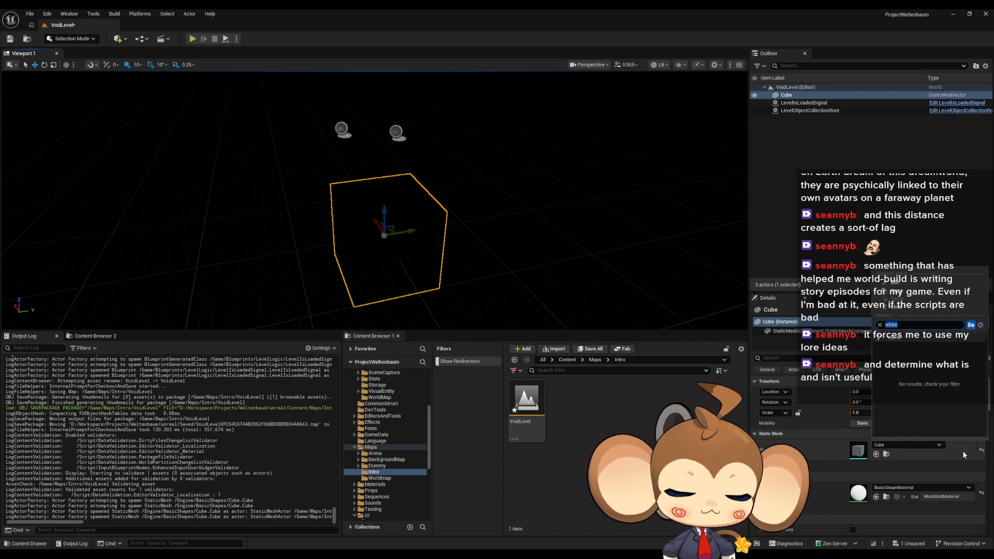
text(light)
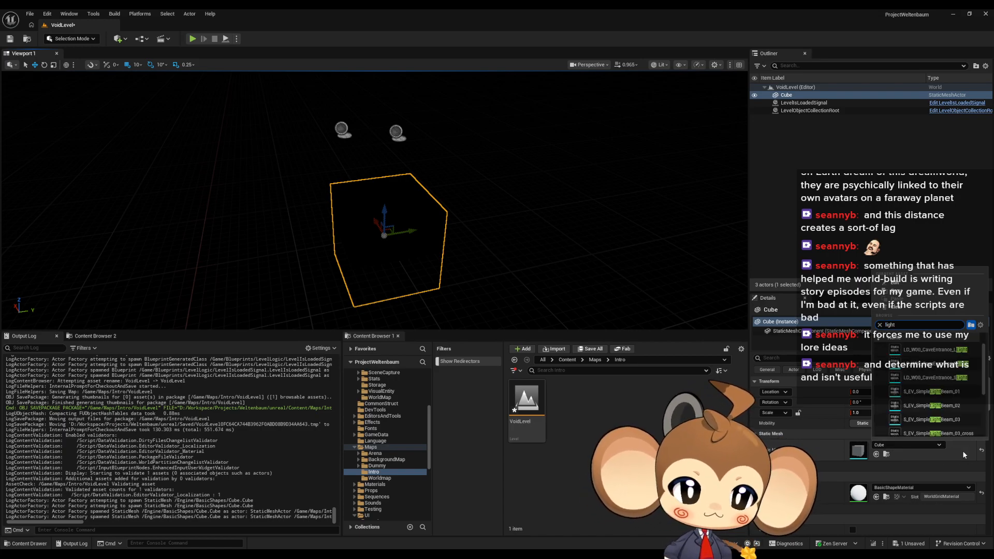
click(923, 476)
click(905, 482)
Step: Search the cube's material options for "white" and assign SphereEffectWhiteMaterial
click(906, 487)
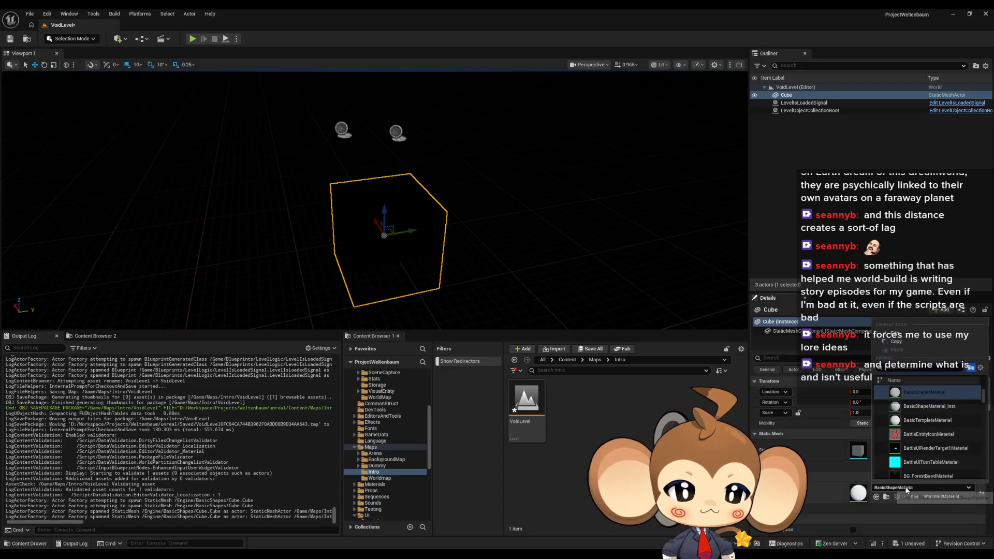
text(white)
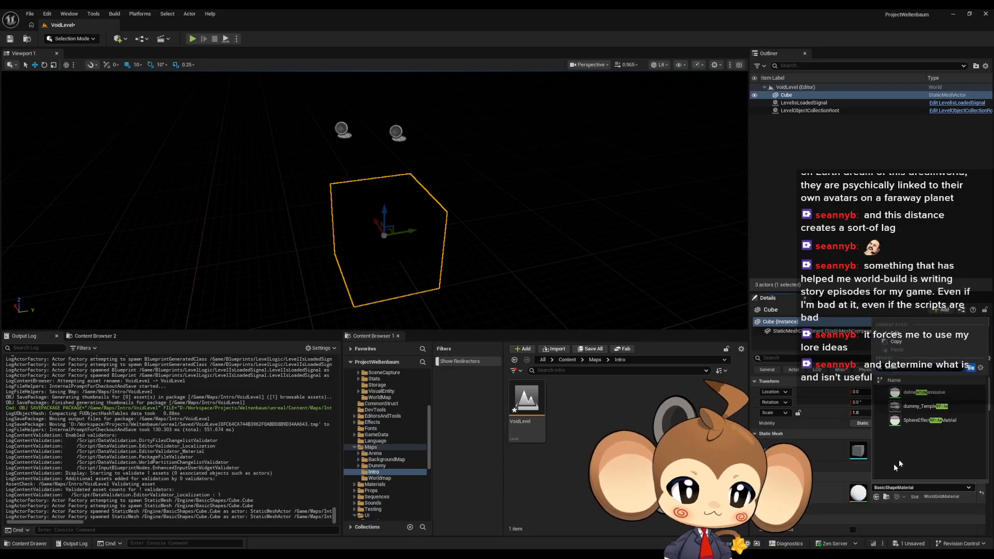
click(928, 420)
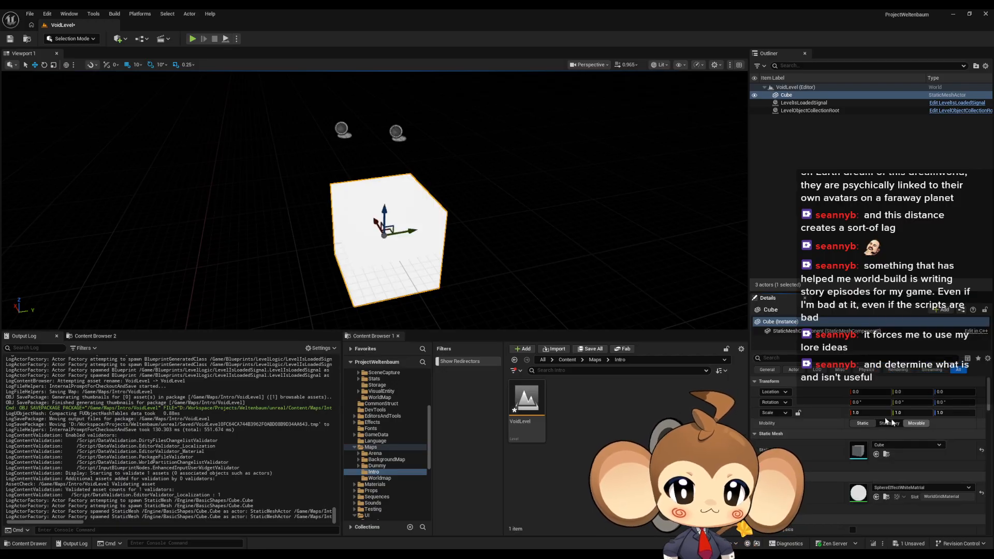
Step: Lower the white cube along the vertical axis to a Z location of -60
right_drag(414, 192, 414, 192)
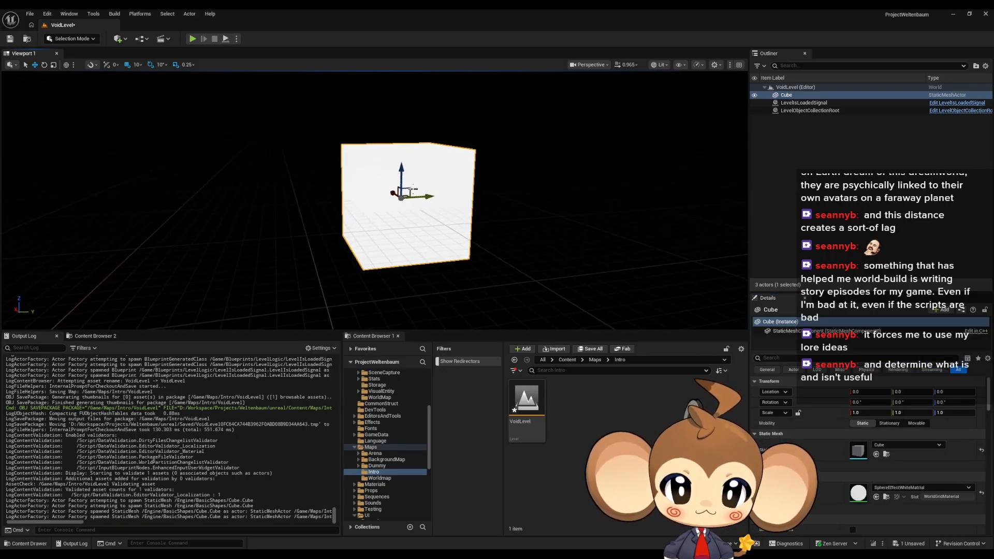
drag(404, 166, 403, 224)
right_drag(435, 207, 437, 213)
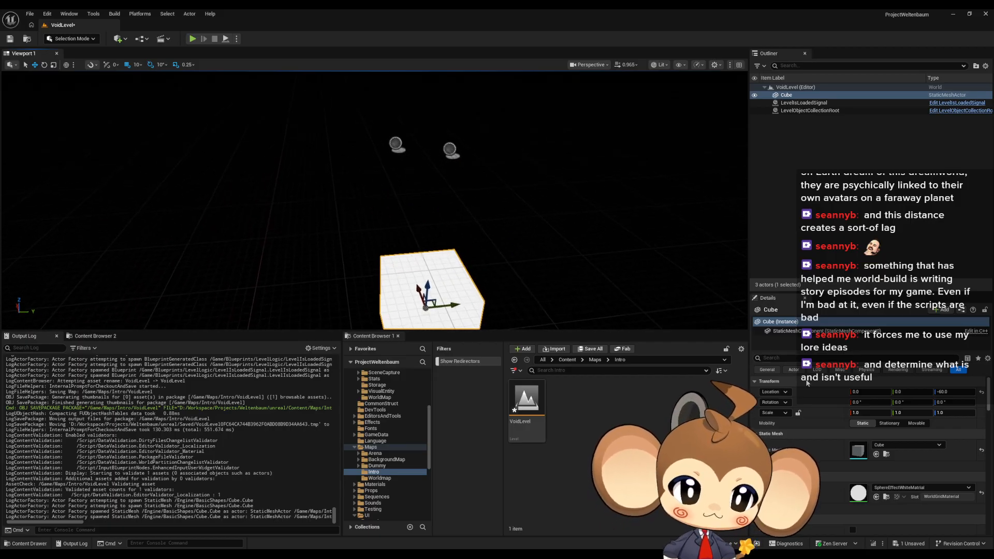
Step: Scale the cube into a flat floor with X 10, Y 10 and Z 1
click(855, 412)
text(10)
key(Tab)
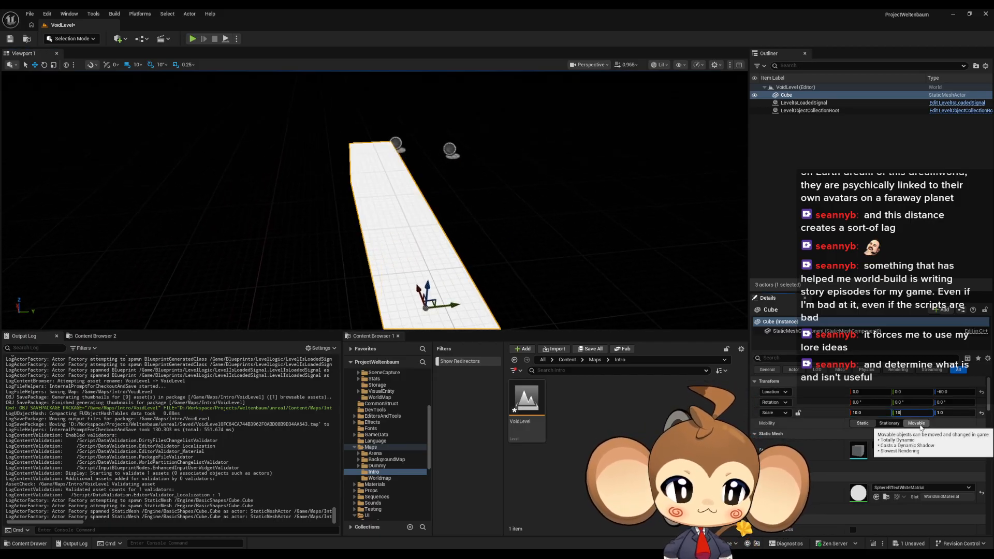
text(10)
key(Tab)
text(10)
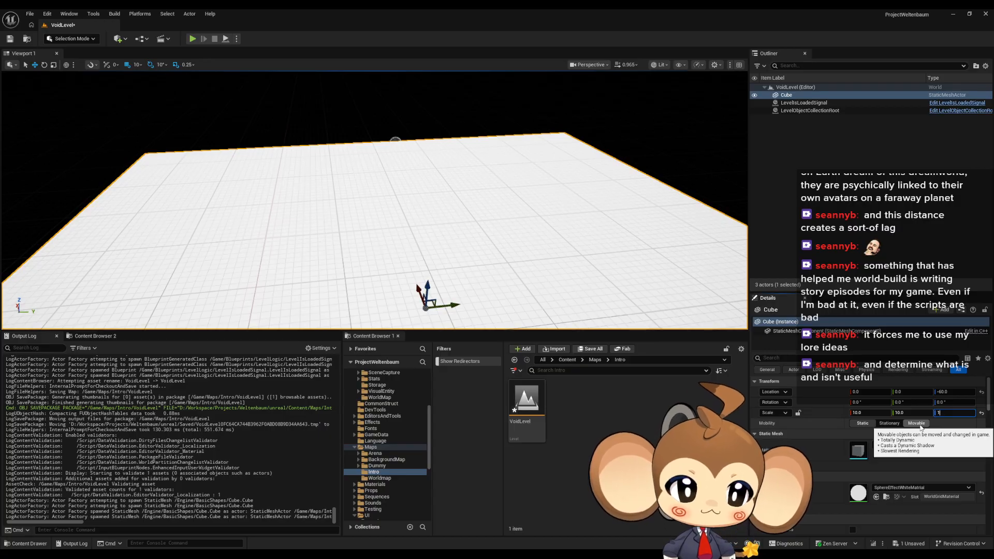
right_drag(571, 160, 462, 181)
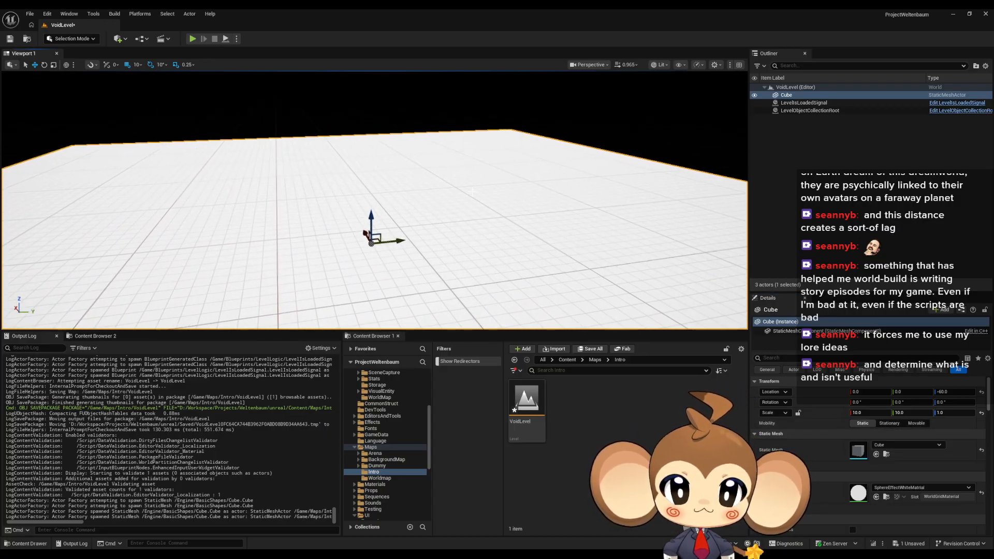
right_drag(559, 321, 509, 375)
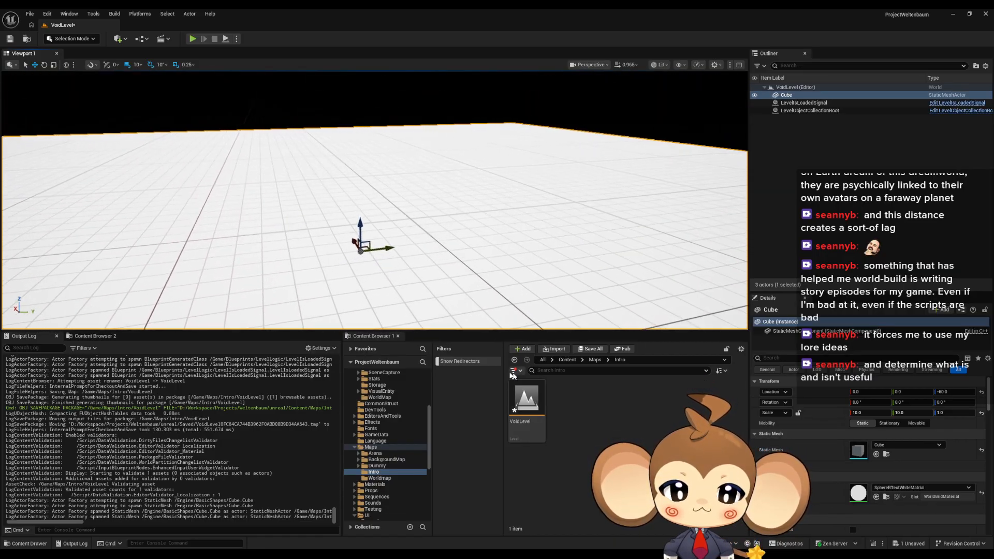
Step: Browse from the Content root to the Blueprints/OverworldLogic/PointOfInterestTypes folder
click(567, 359)
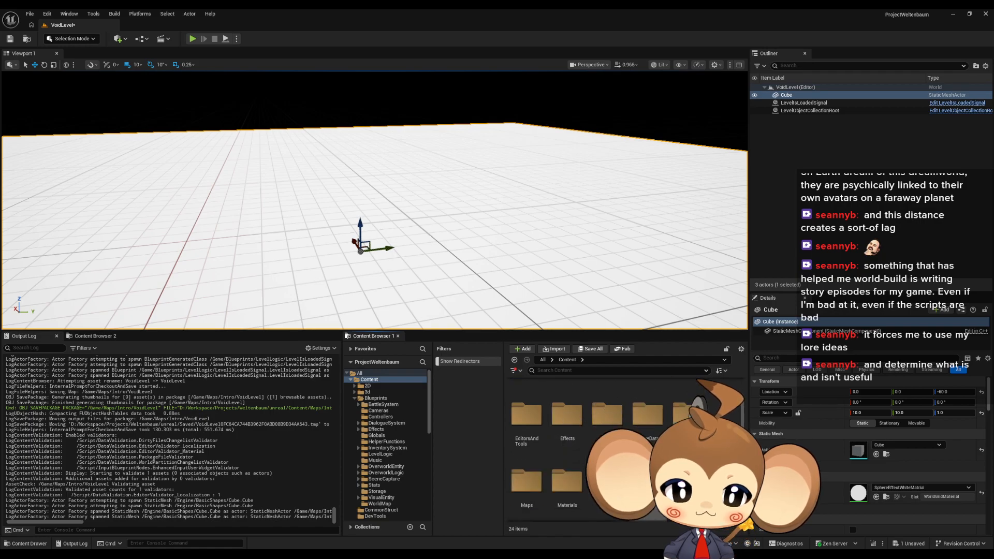
scroll(551, 478, down, 2)
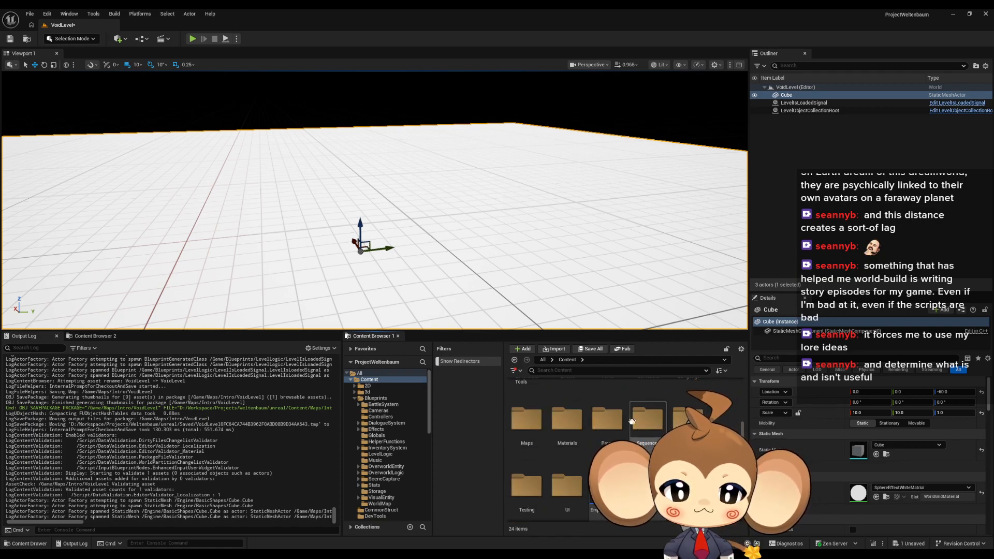
scroll(551, 478, up, 3)
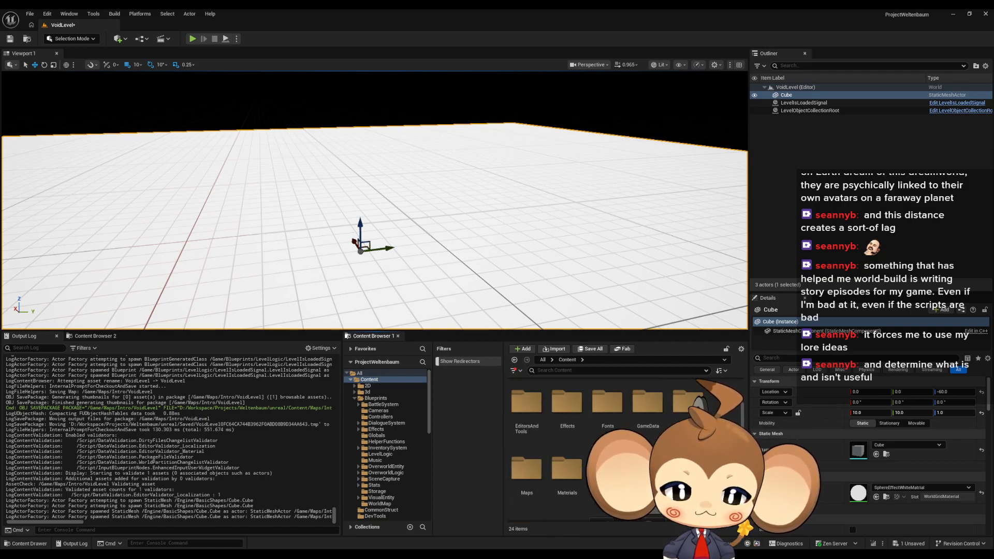
double_click(608, 398)
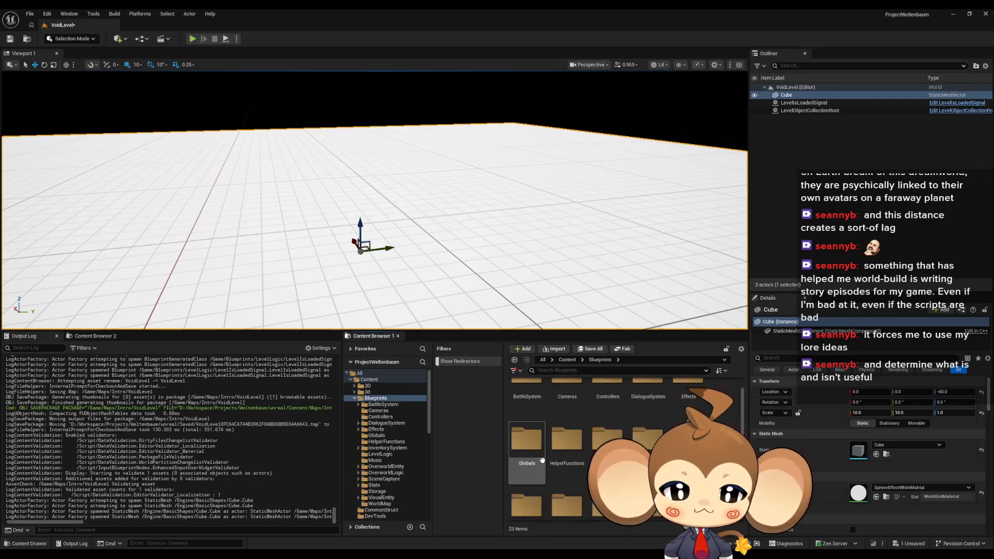
double_click(578, 480)
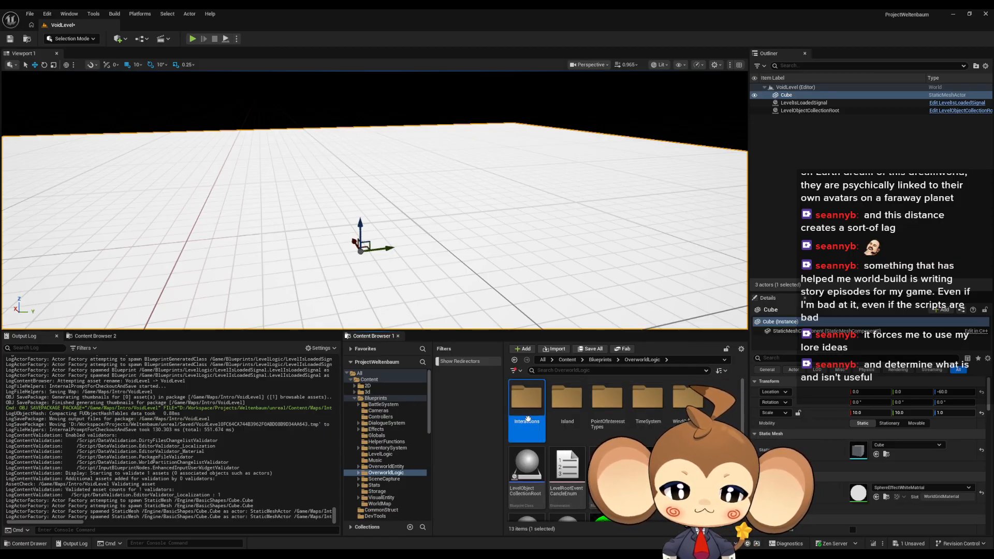
double_click(527, 409)
click(642, 360)
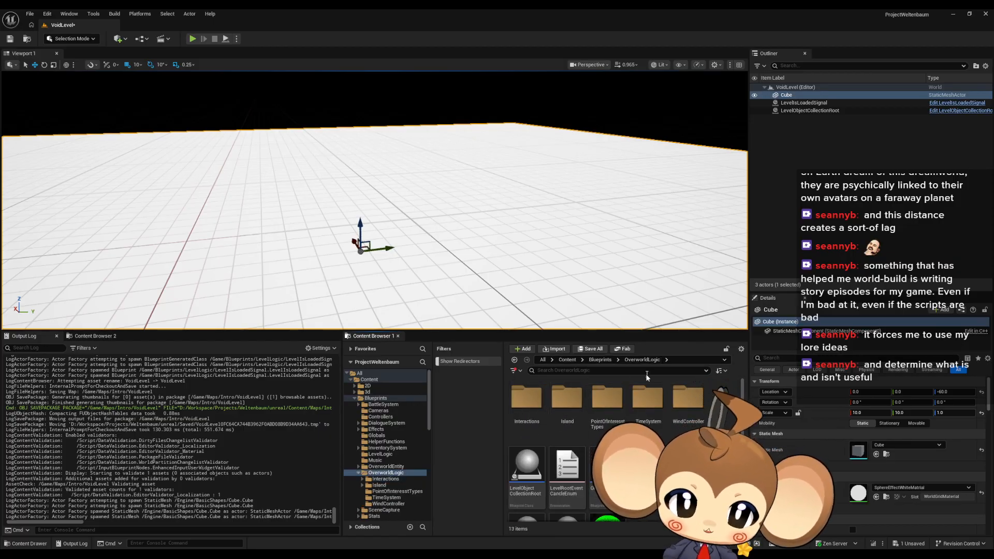
double_click(607, 397)
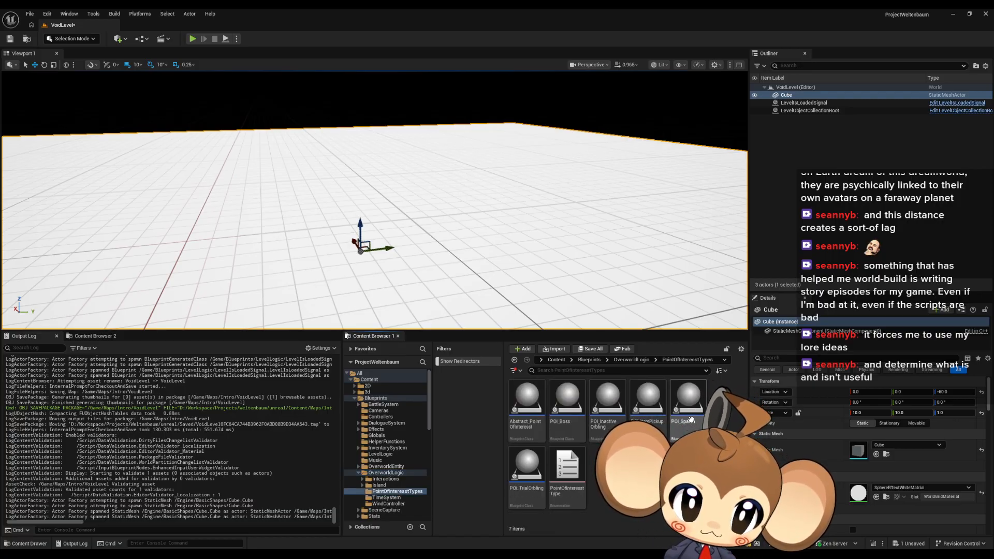
Step: Place a POI_Spawn on the white floor at about X -180, Y 0, Z -10 and save VoidLevel
drag(689, 401, 538, 314)
right_drag(539, 313, 543, 336)
right_drag(585, 278, 624, 303)
key(ctrl+s)
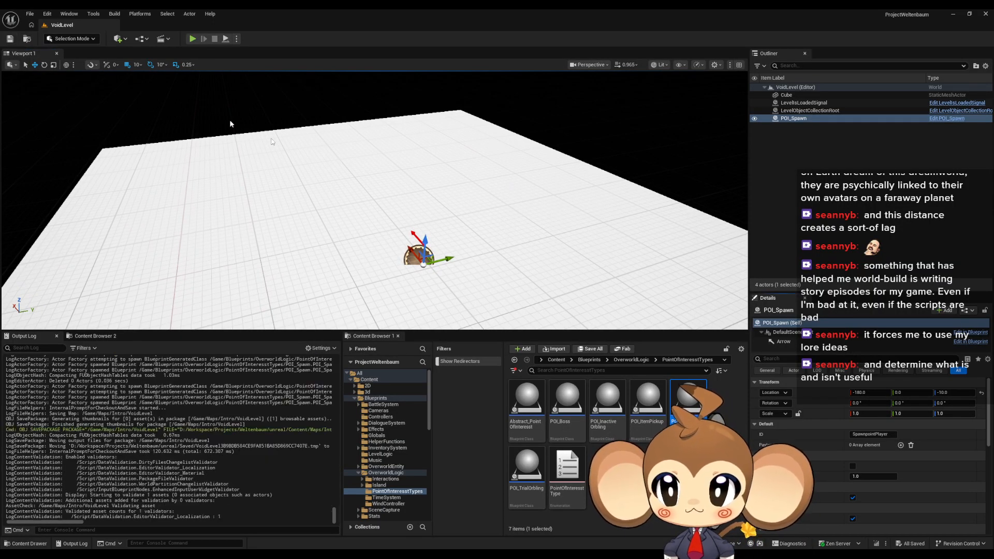
click(647, 487)
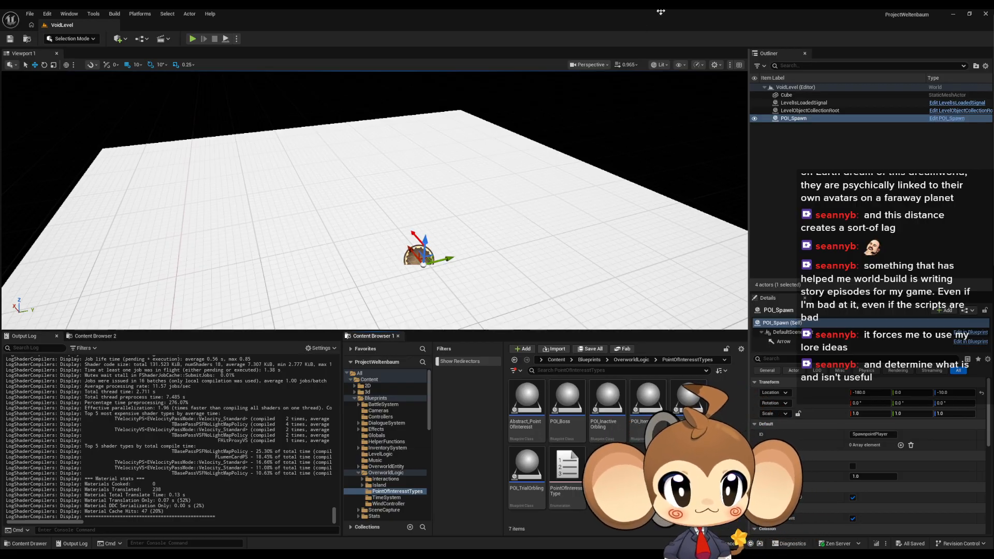
Step: Run DevTool_FillArrays on the LevelObjectCollectionRoot to register the level's actors
click(826, 110)
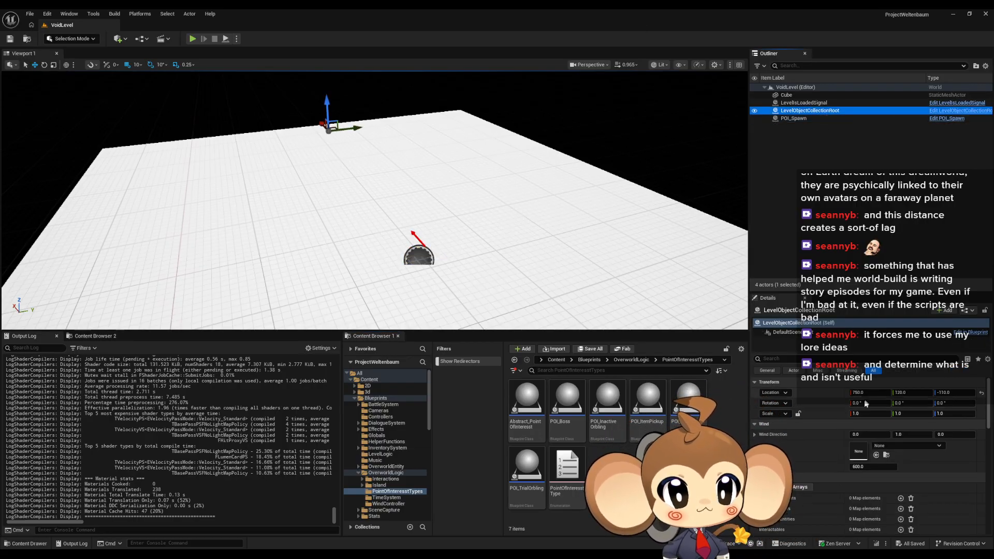
scroll(807, 444, down, 2)
click(804, 440)
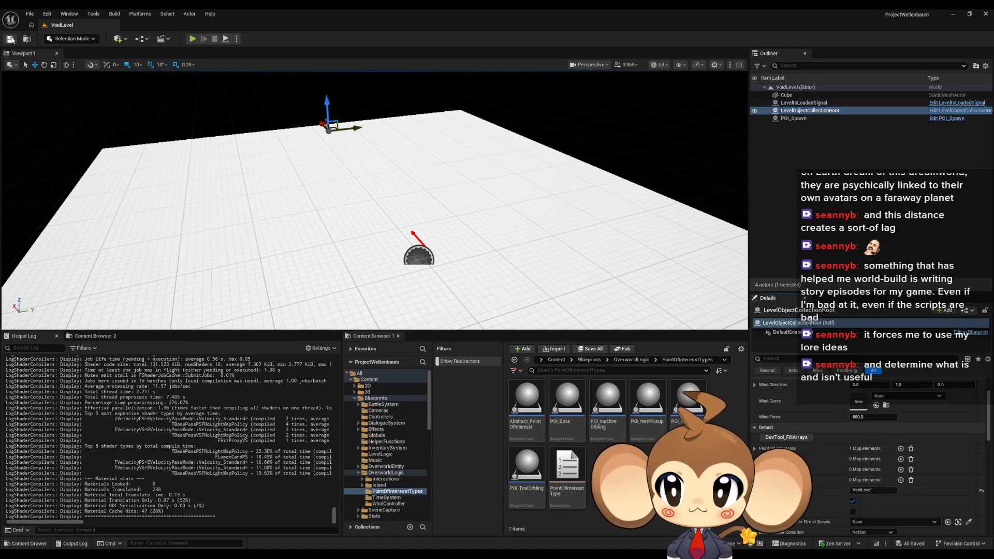
Step: Nudge the POI_Spawn slightly across the floor and save VoidLevel
click(426, 257)
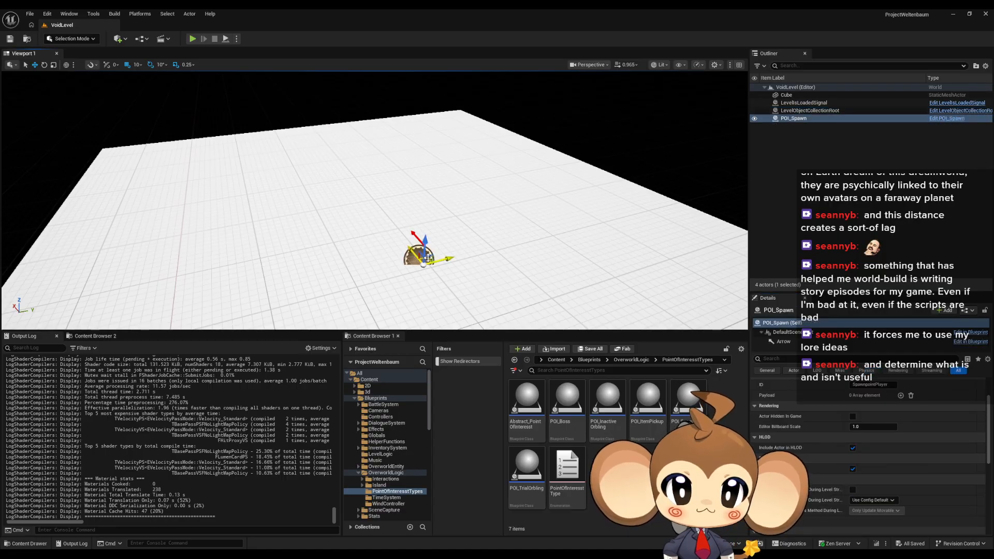
drag(427, 257, 433, 256)
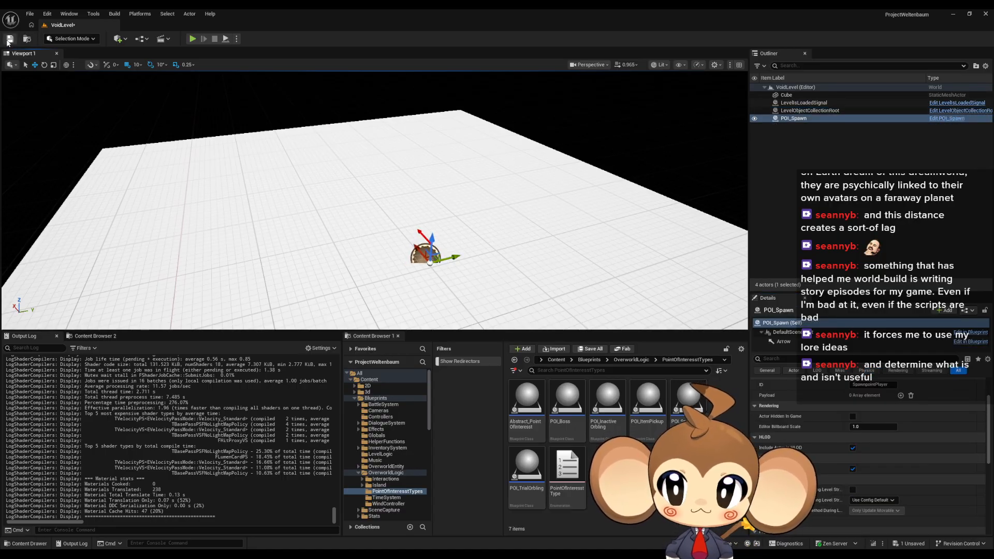
click(9, 39)
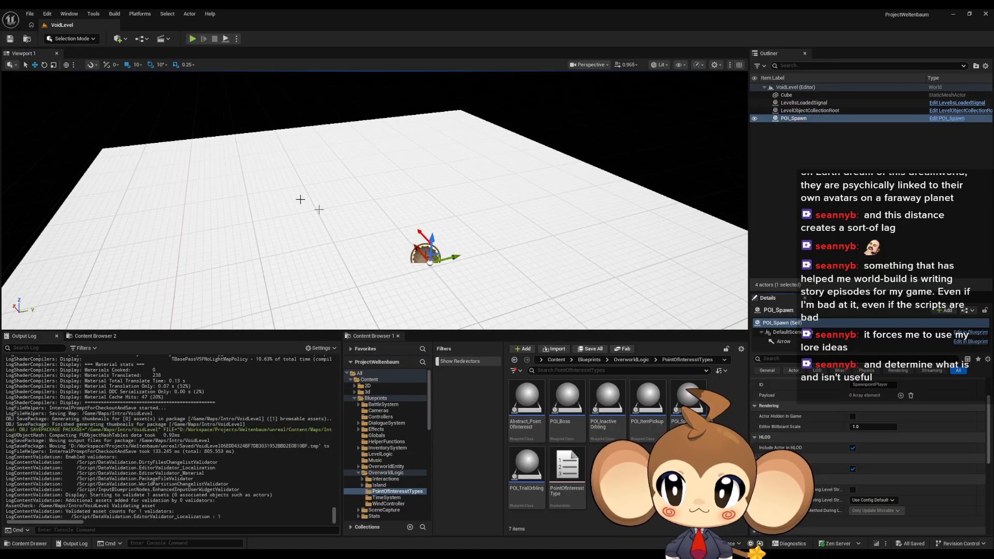
Step: Return the asset browser to the Content root and bring up the GameController blueprint's ExecuteCommand graph
click(556, 359)
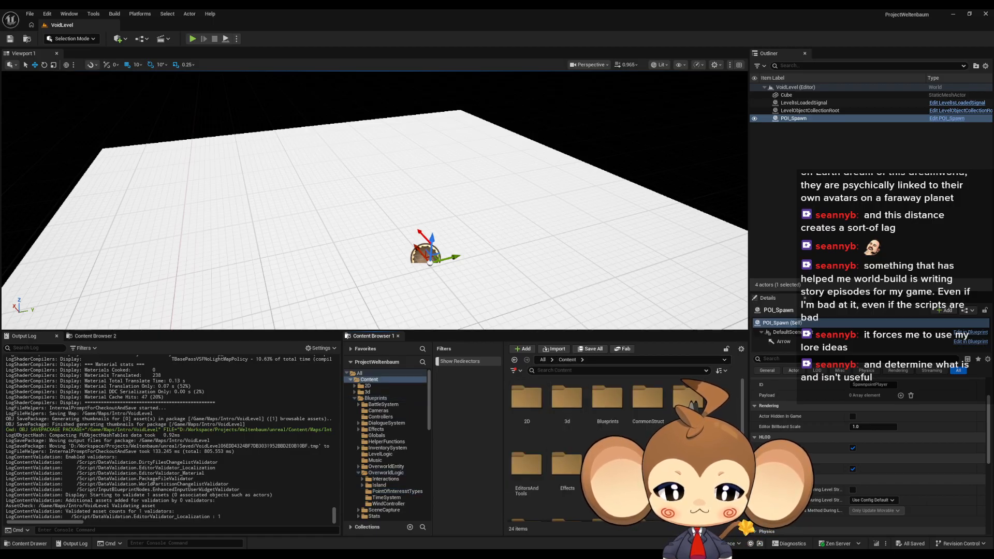
click(454, 519)
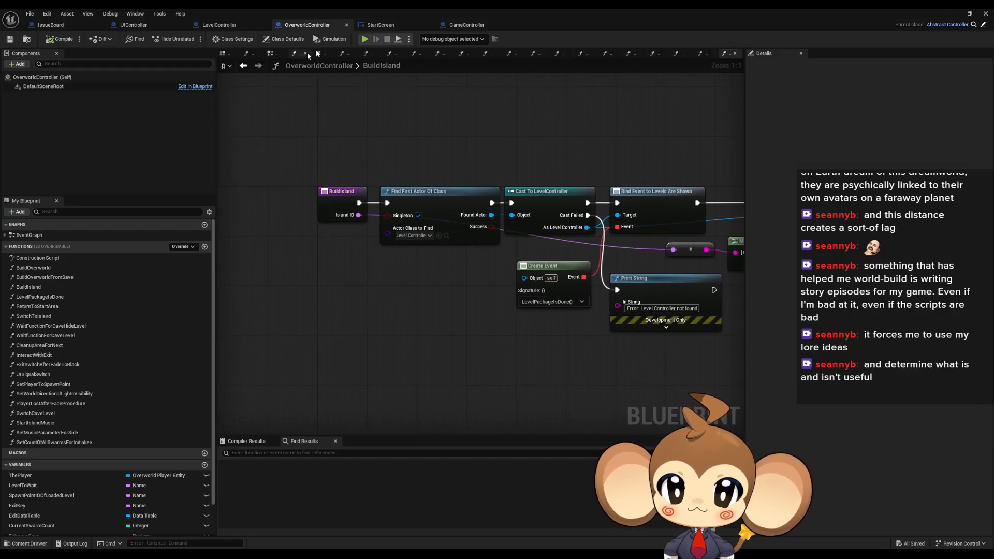
click(469, 27)
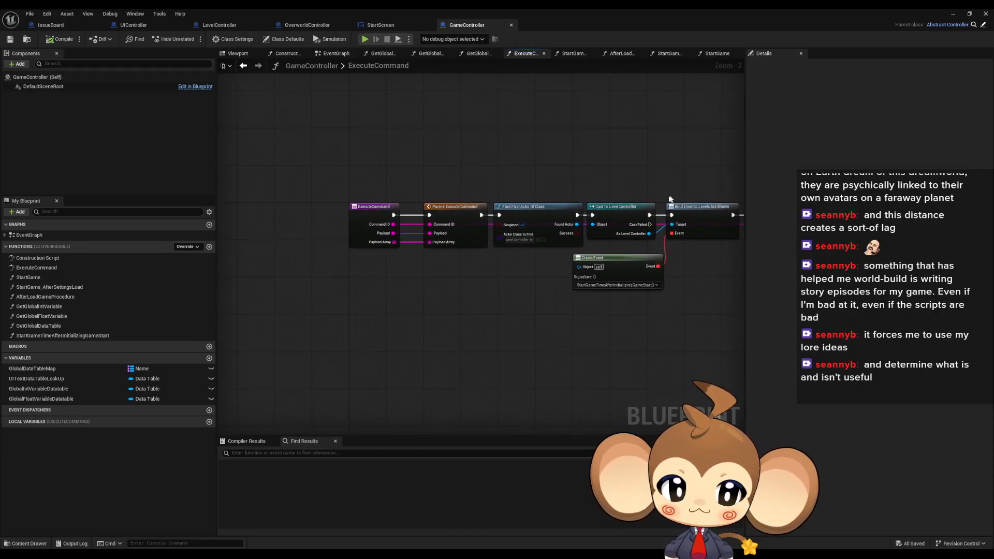
Step: Follow the ExecuteCommand graph from its entry through the new-game branch to the Build Island node's Island ID
right_drag(649, 196, 604, 195)
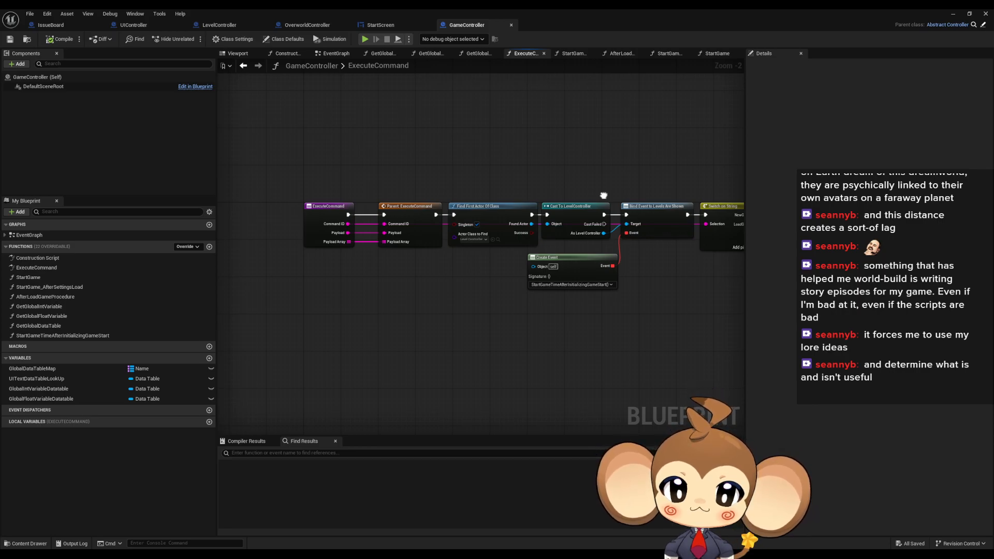
right_drag(375, 106, 428, 107)
right_drag(589, 176, 227, 179)
scroll(569, 241, up, 2)
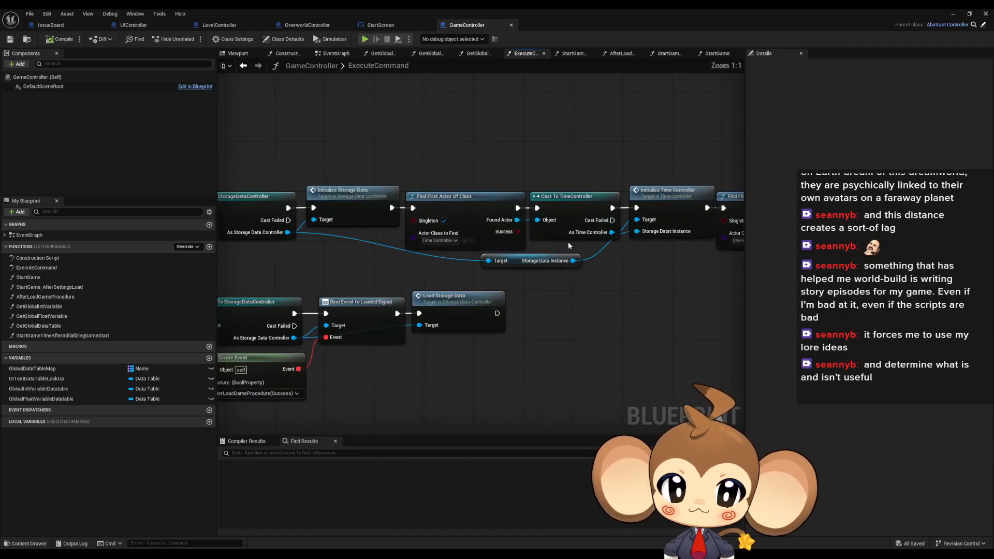
right_drag(664, 268, 718, 256)
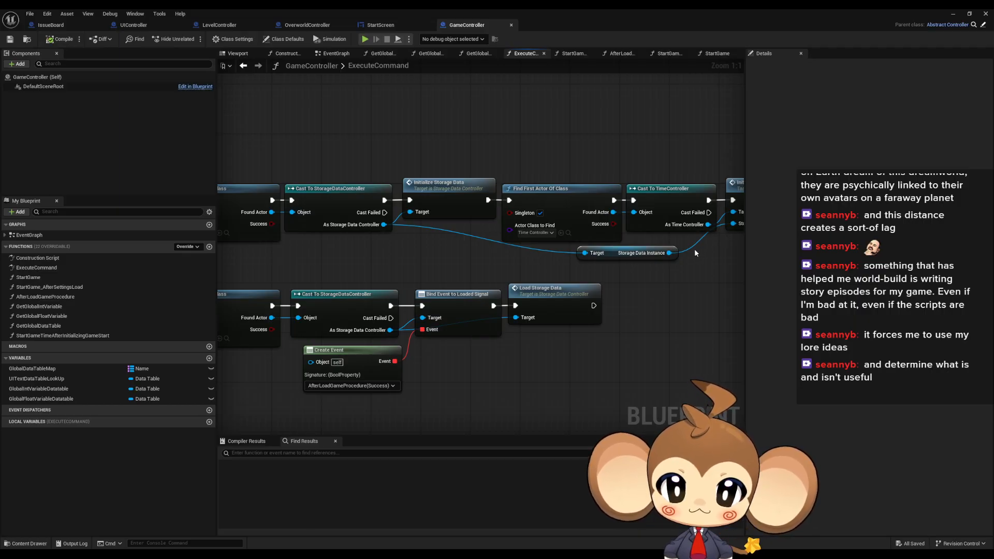
right_drag(409, 230, 743, 235)
right_drag(362, 218, 442, 222)
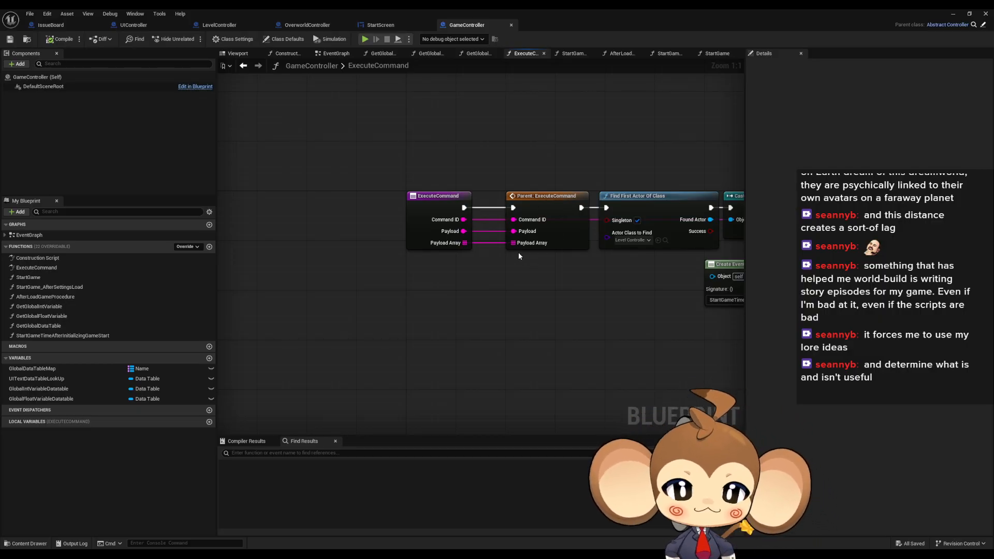
scroll(520, 253, down, 3)
right_drag(570, 260, 379, 259)
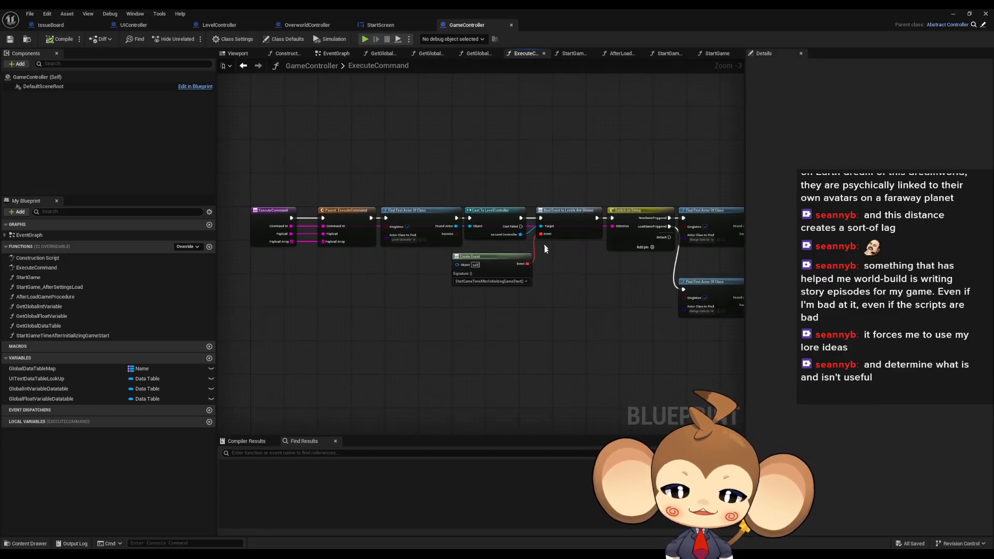
right_drag(601, 268, 157, 223)
scroll(387, 219, up, 3)
right_drag(737, 226, 478, 236)
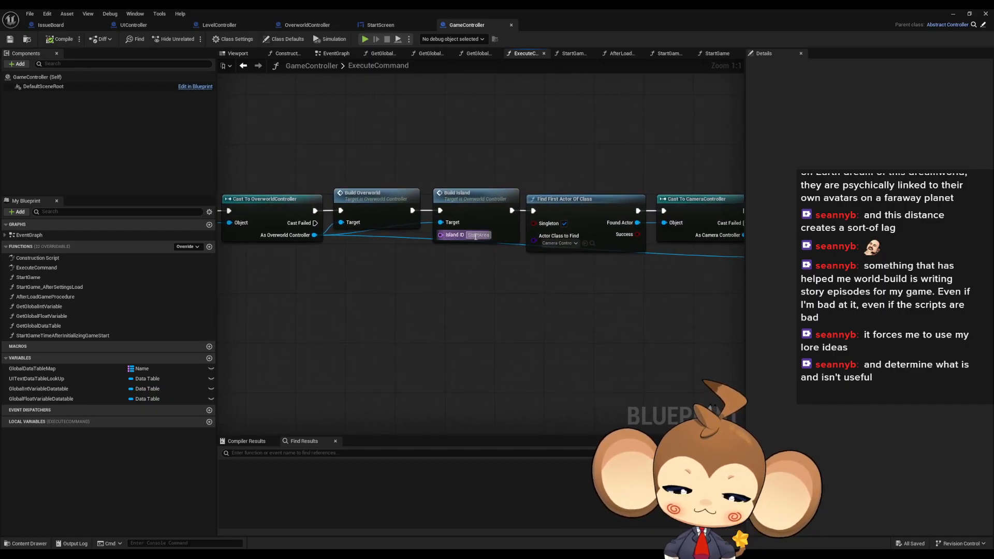
click(472, 236)
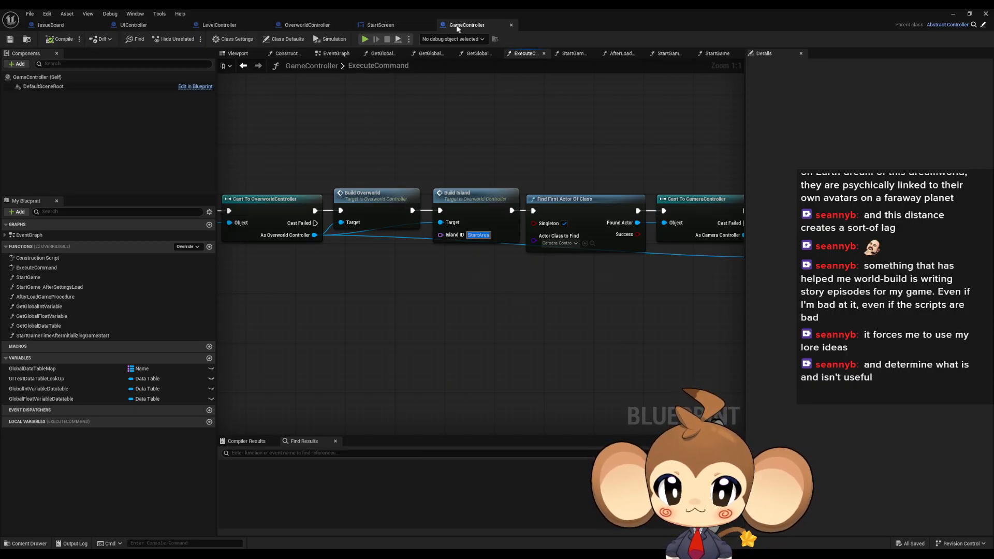
click(388, 24)
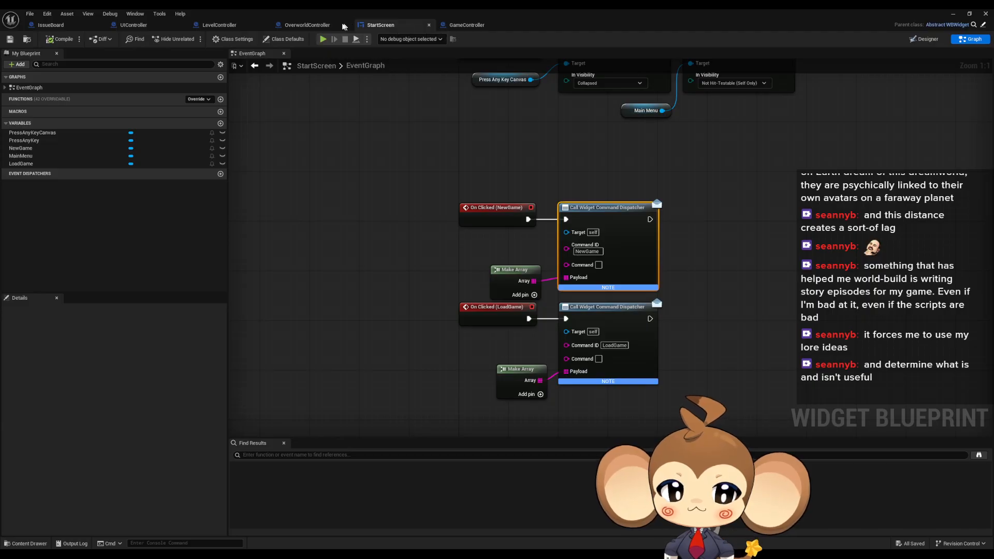
click(308, 24)
click(233, 25)
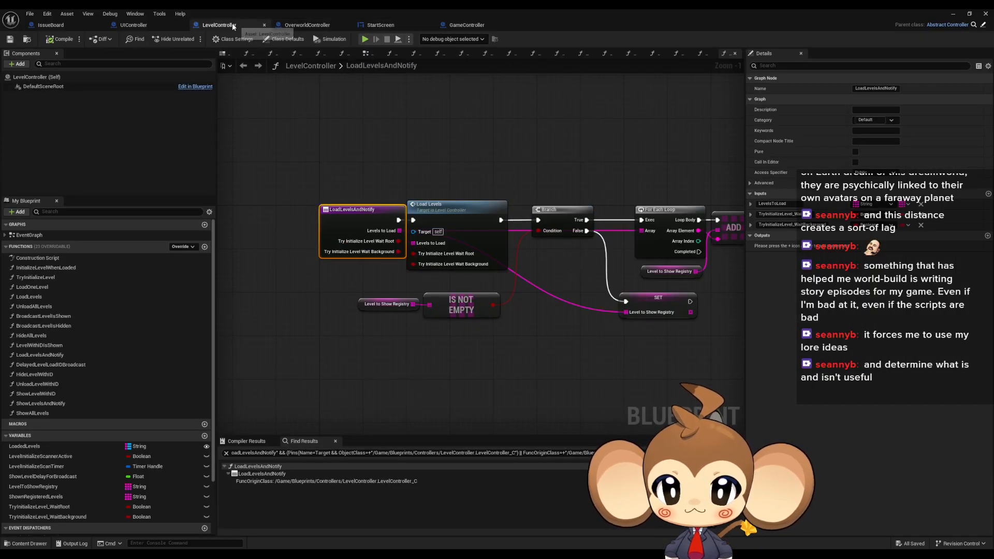
click(155, 24)
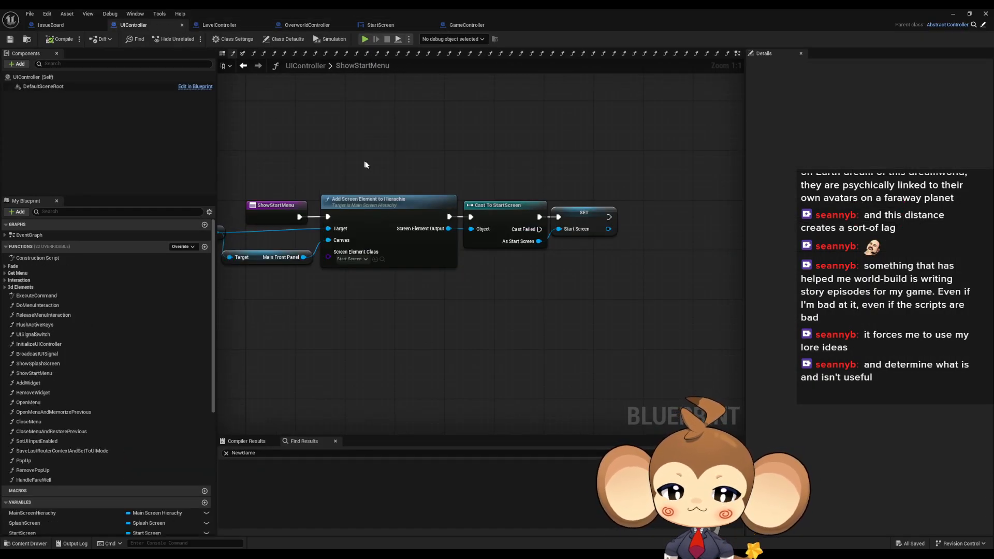
right_drag(392, 164, 539, 166)
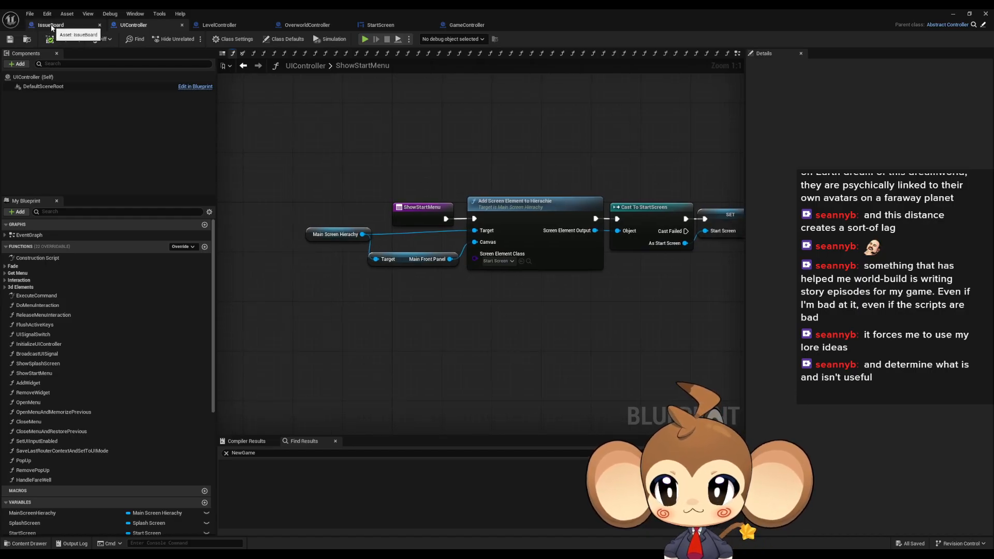
click(468, 24)
Step: In VoidLevel, select the LevelObjectCollectionRoot actor and copy its Level ID
double_click(493, 11)
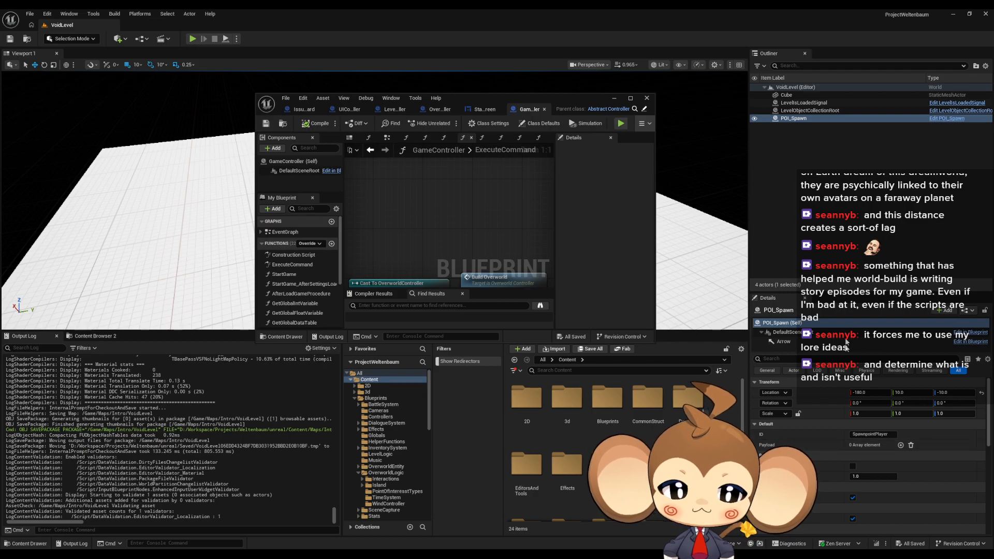
click(811, 110)
scroll(858, 428, down, 5)
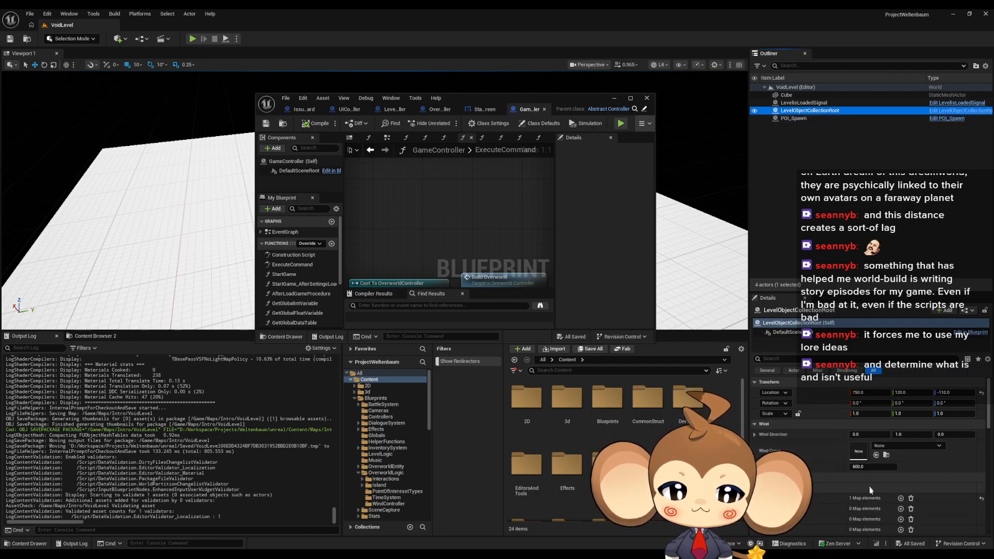
click(873, 428)
Step: Place a spare copy of the Build Island node, with Island ID StartArea, above the original in GameController's ExecuteCommand graph
double_click(507, 98)
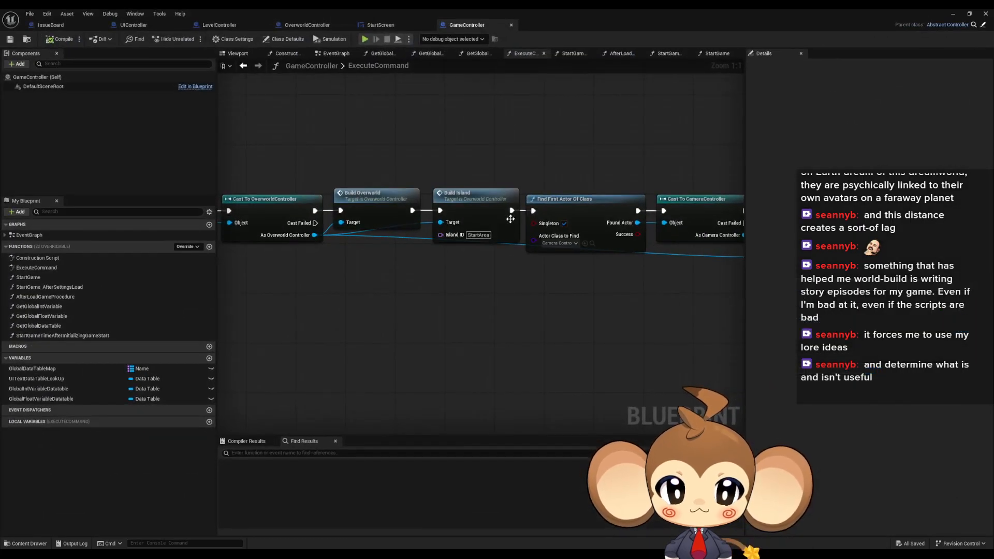
click(475, 236)
click(440, 117)
key(ctrl+v)
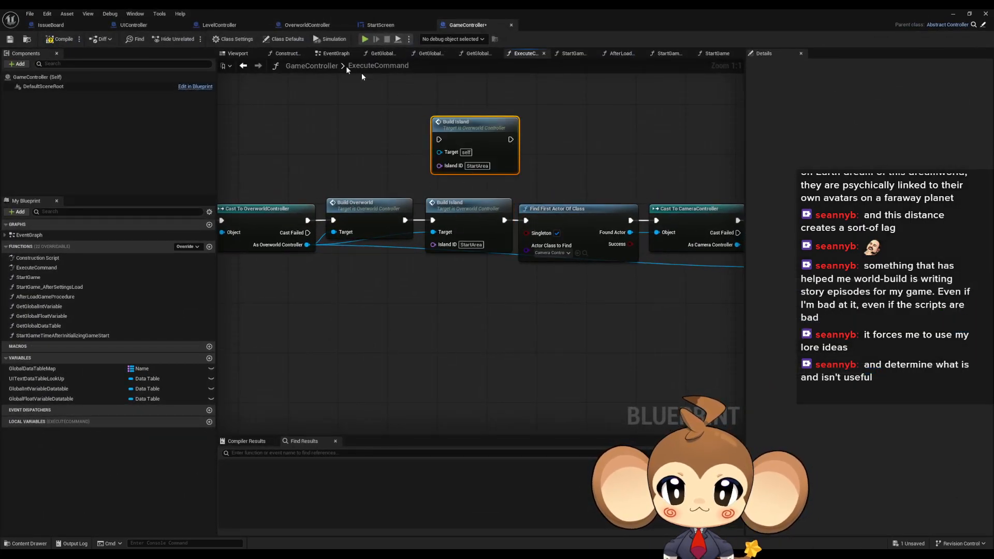
Step: Set the connected Build Island node's Island ID to VoidLevel using the collection root's Level ID, and compile and save GameController
double_click(417, 9)
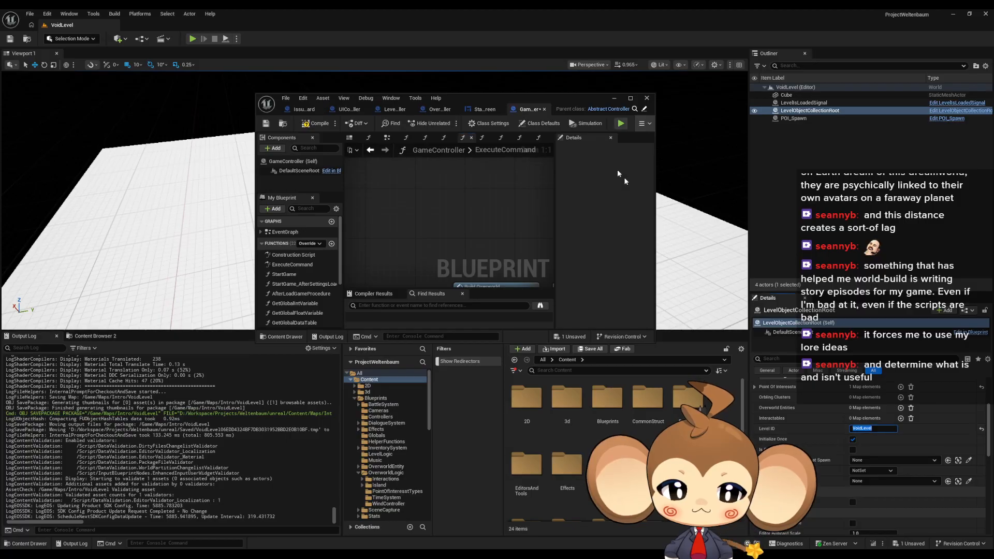
double_click(507, 97)
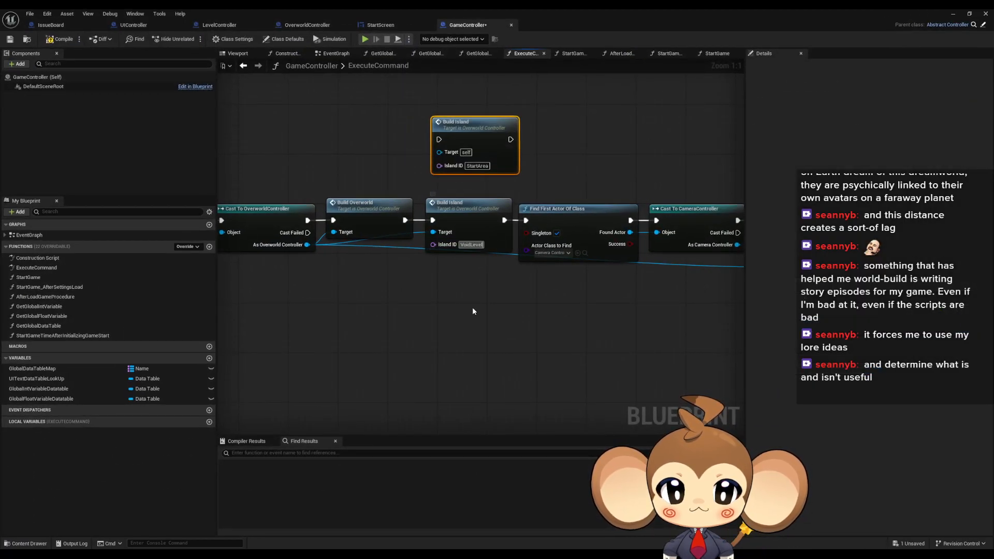
click(540, 109)
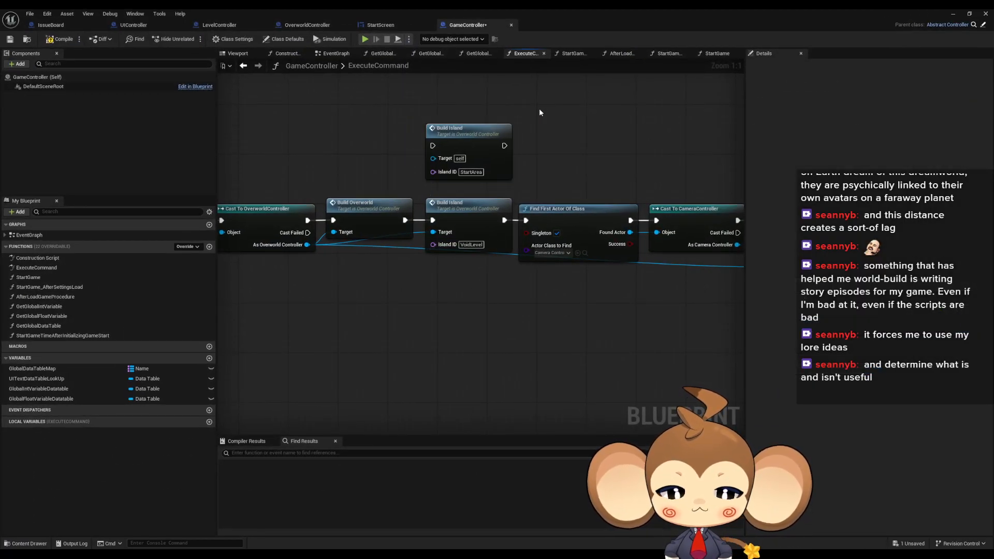
right_drag(535, 111, 538, 225)
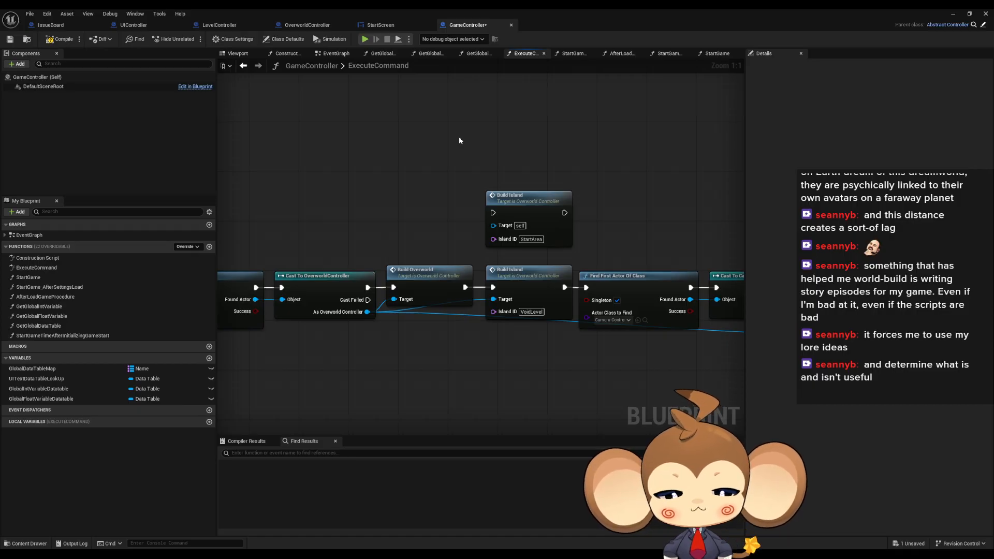
click(524, 288)
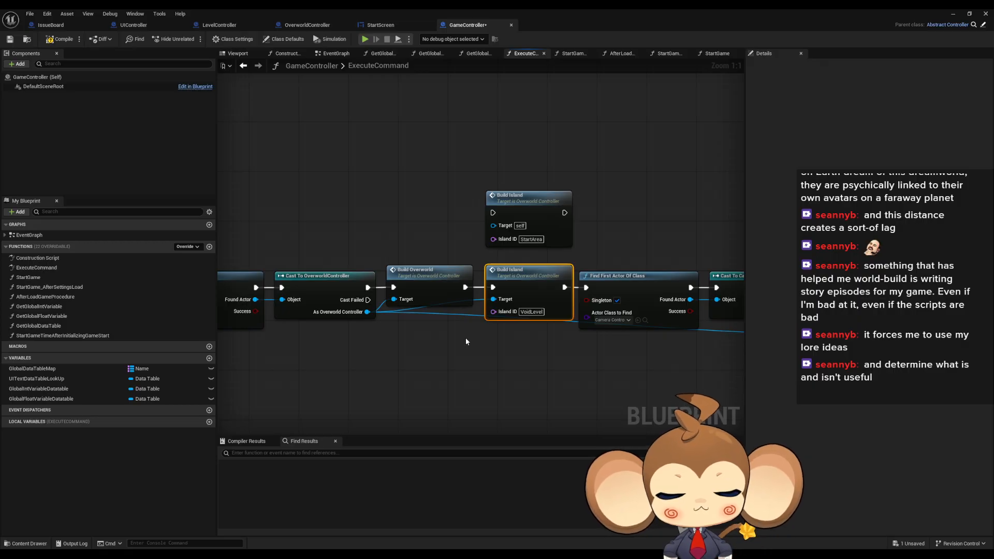
right_drag(589, 240, 494, 252)
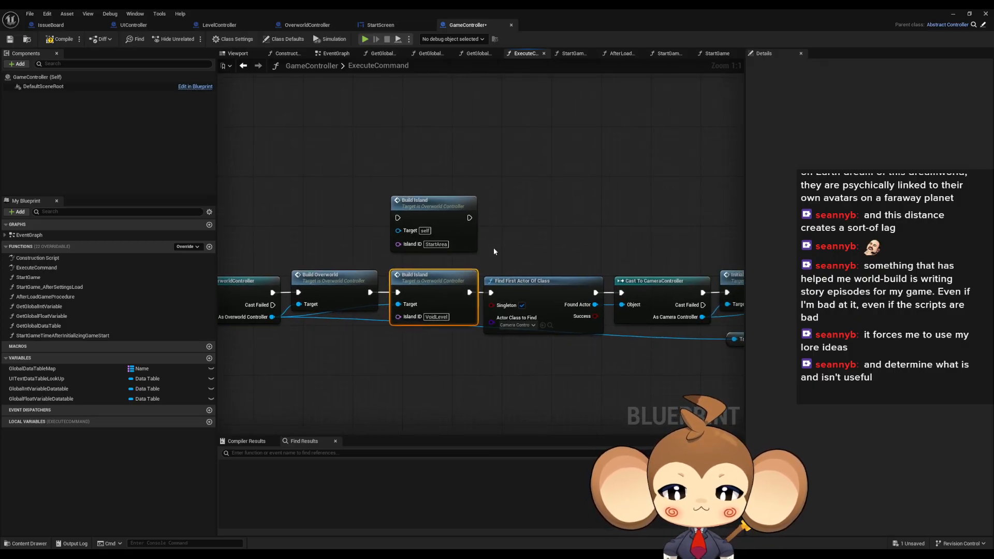
click(64, 40)
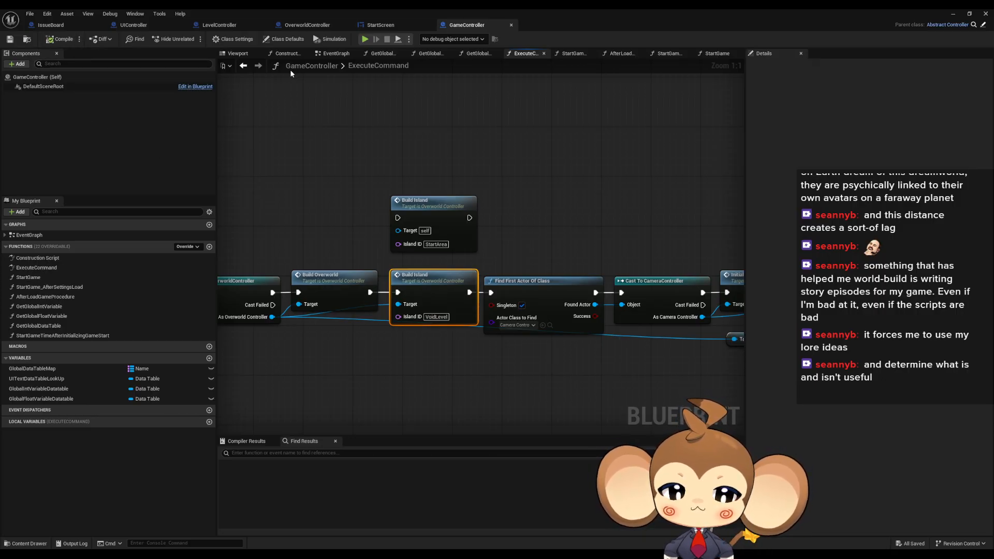
click(435, 245)
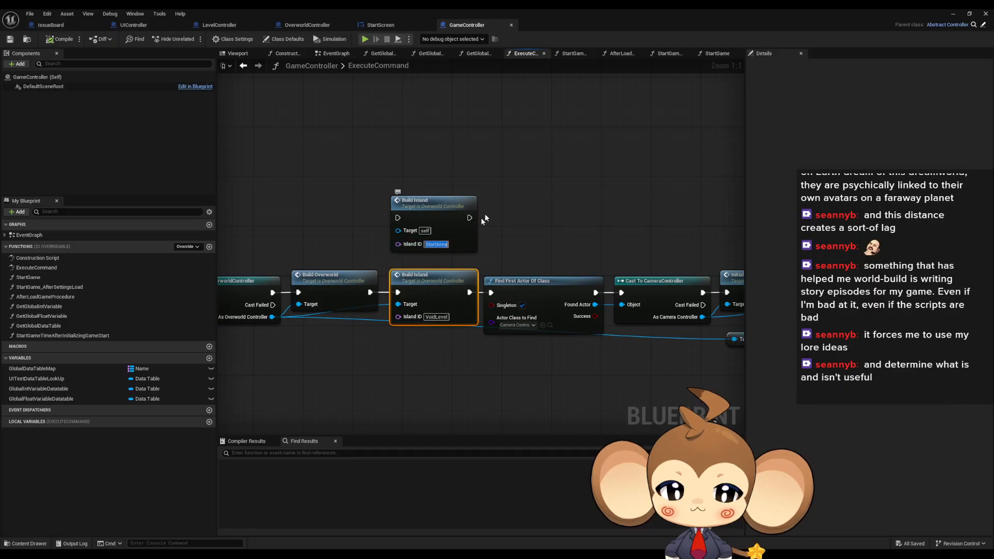
click(397, 264)
right_drag(382, 262, 428, 249)
click(487, 307)
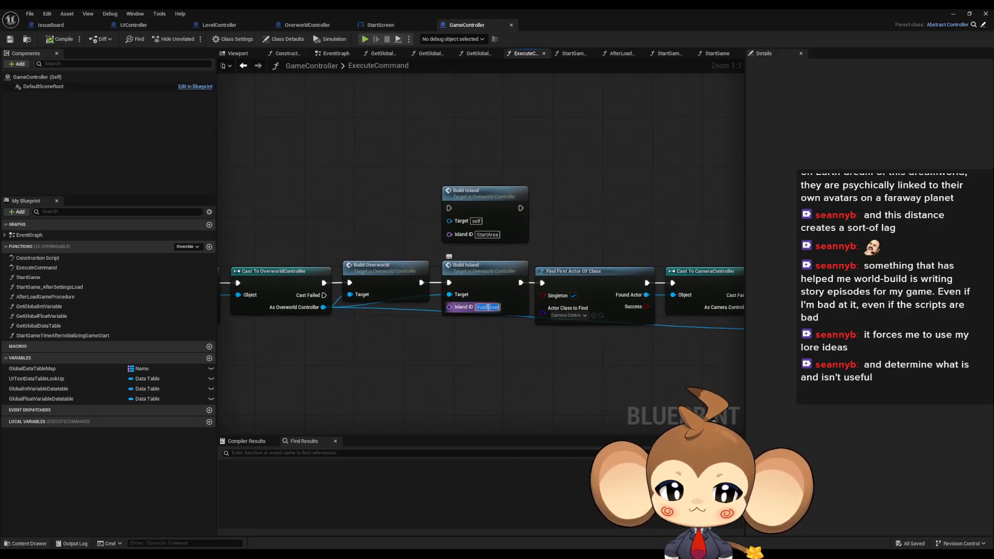
click(466, 327)
click(465, 300)
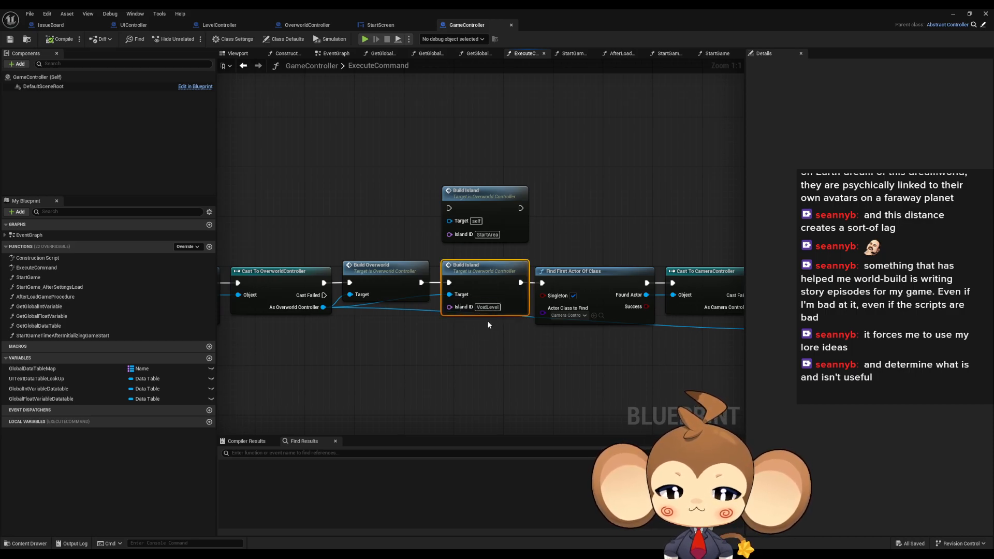
Step: Trace the ExecuteCommand graph back to its entry node and try to find references to the function
scroll(488, 324, down, 2)
right_drag(378, 313, 682, 275)
right_drag(362, 279, 733, 290)
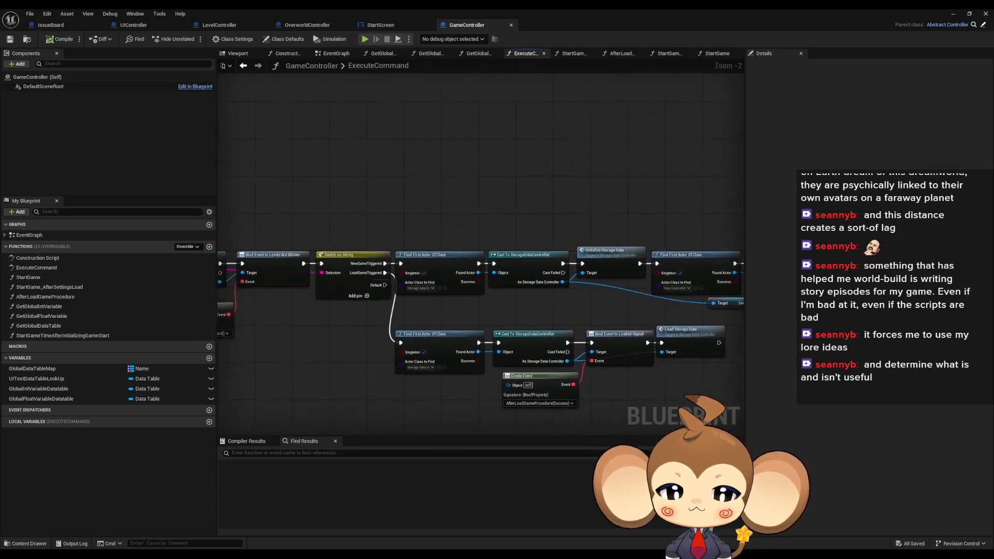
right_drag(393, 290, 673, 267)
right_drag(228, 275, 454, 278)
scroll(454, 278, up, 2)
click(407, 241)
right_click(407, 241)
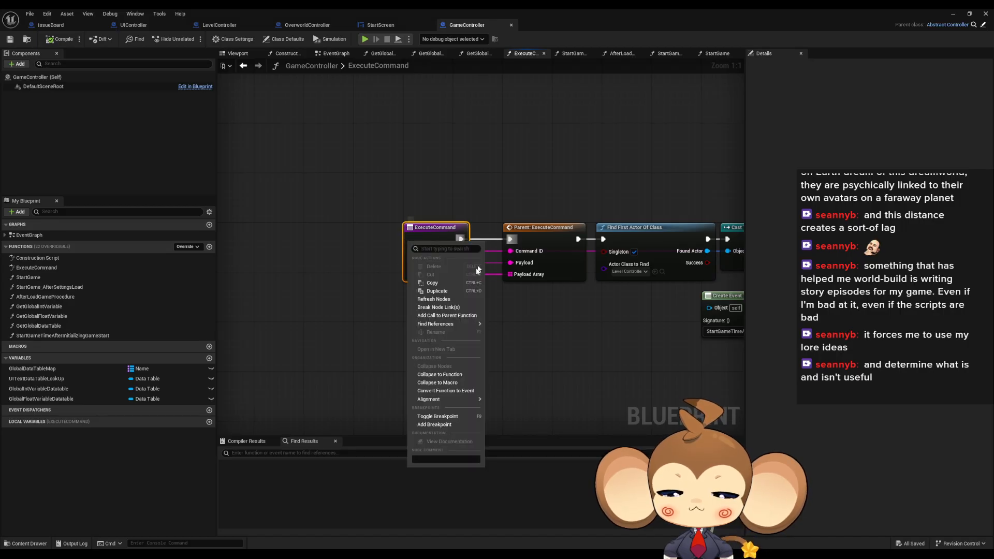
mouse_move(456, 324)
click(541, 352)
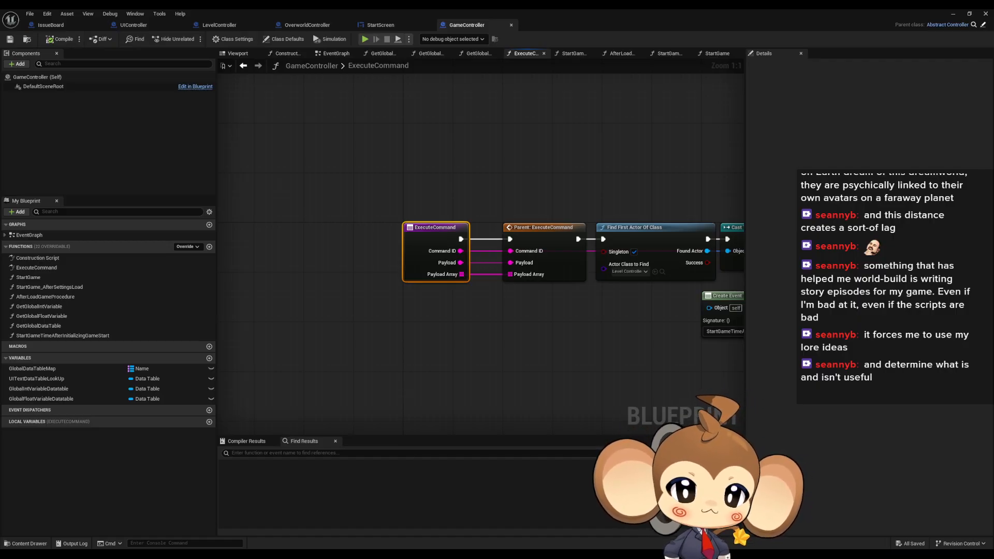
Step: Search for "bind" references to StartScreen's Widget Command Dispatcher and bring up the binding in MainScreenHierachy's AddScreenElementToHierachie function
click(382, 26)
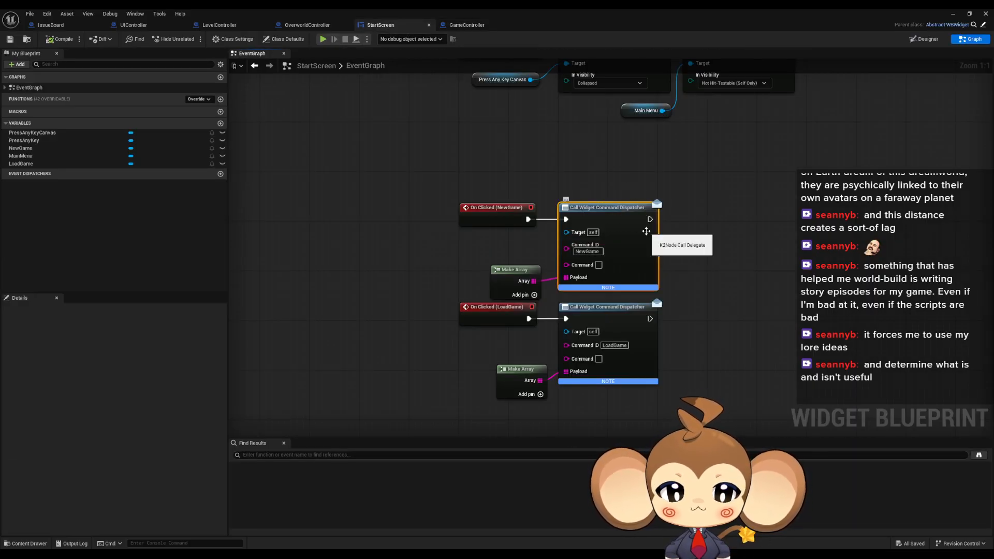
right_click(617, 227)
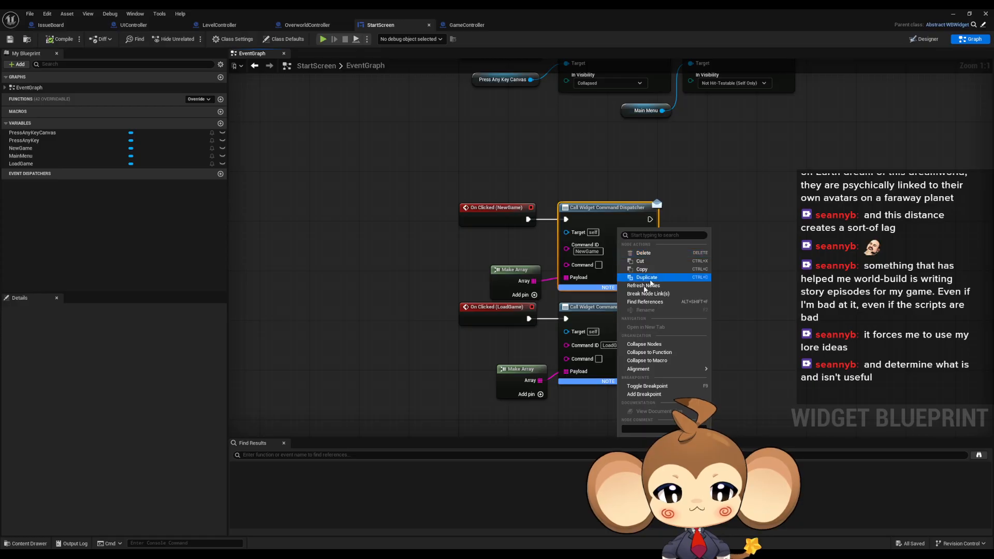
click(644, 302)
double_click(249, 455)
text(bind)
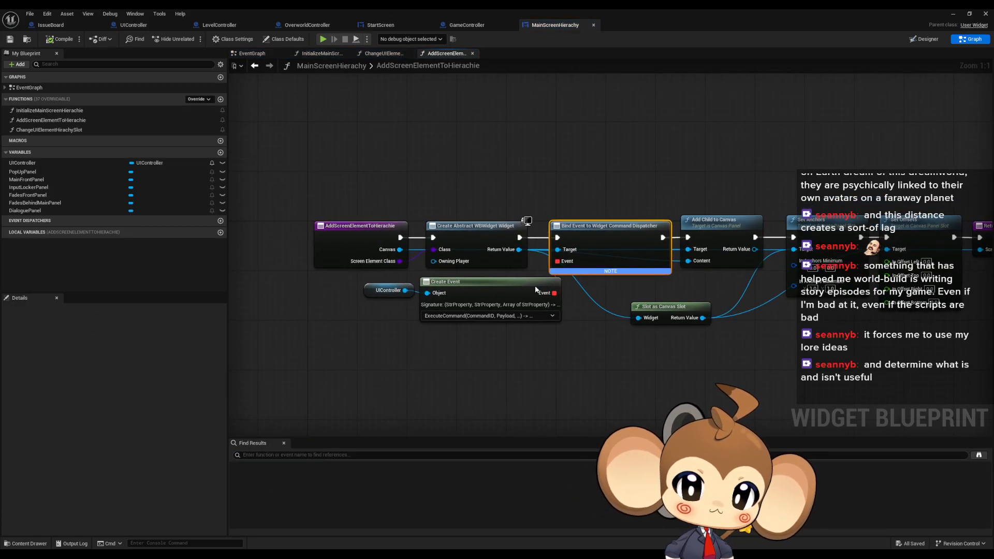
Step: Examine how AddScreenElementToHierachie binds the Widget Command Dispatcher to the UIController's ExecuteCommand event
drag(314, 292, 500, 316)
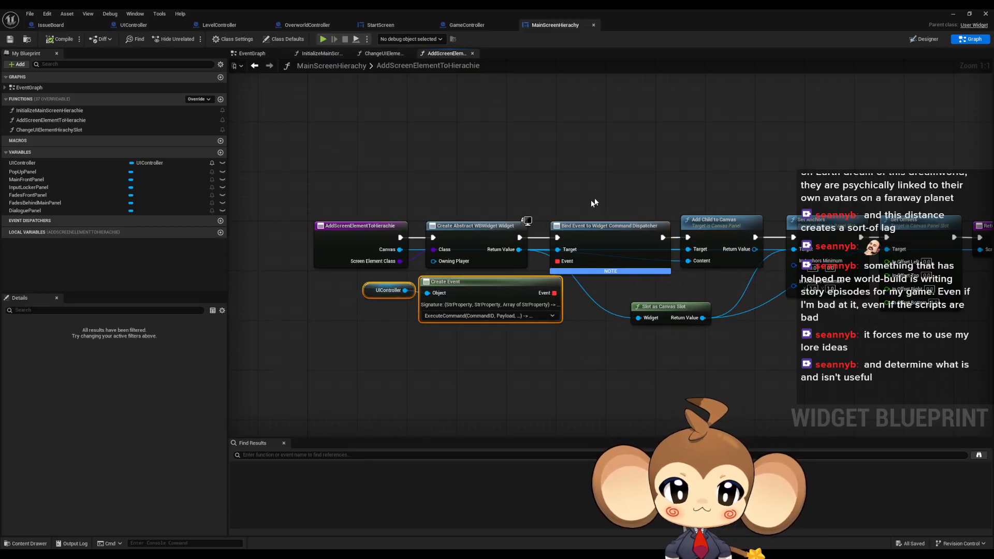
drag(585, 203, 638, 256)
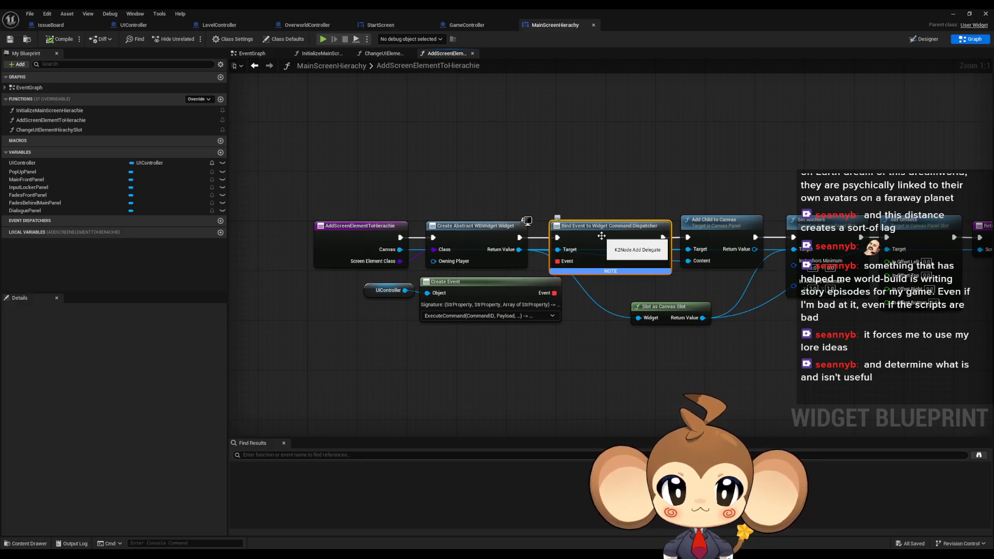
click(363, 241)
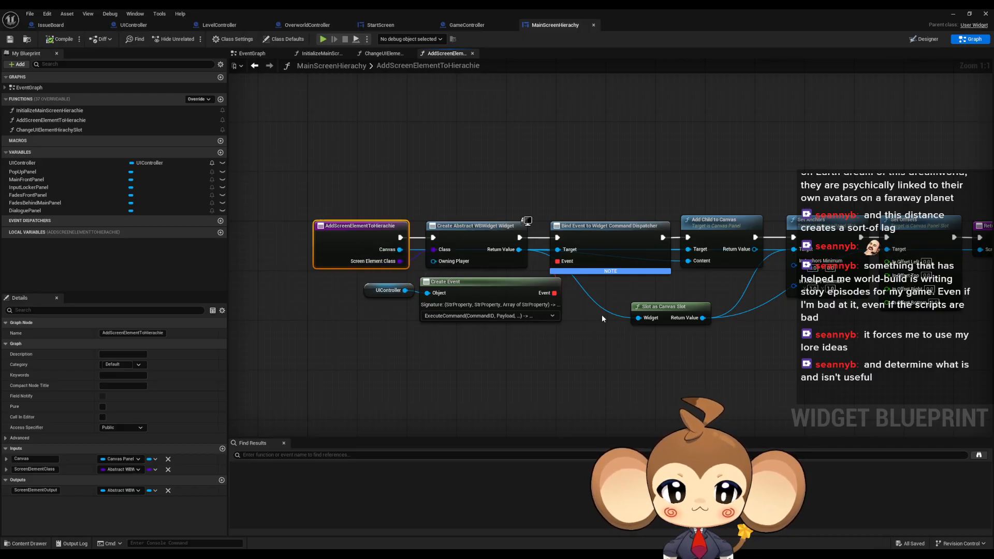
right_drag(601, 315, 572, 319)
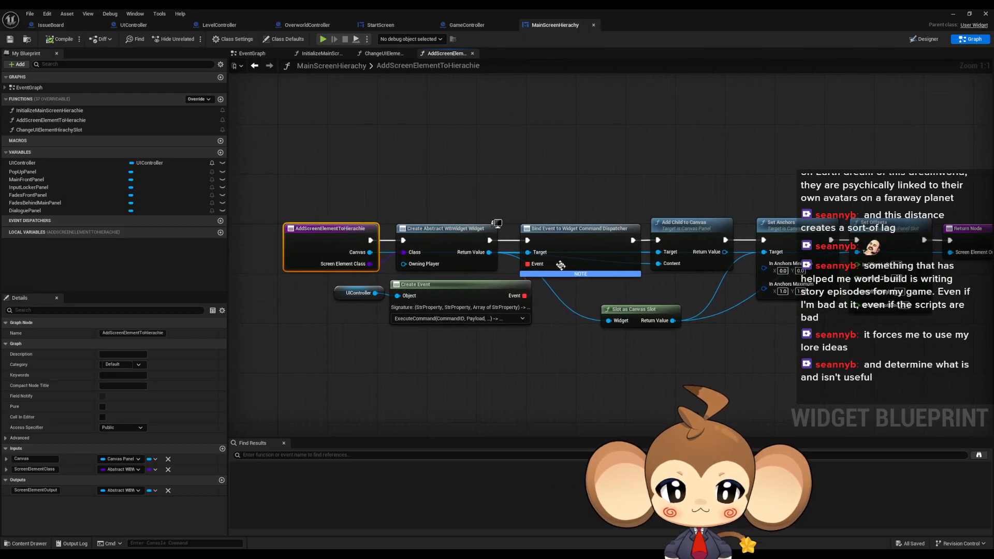
Step: Search the MainScreenHierachy blueprint for "call widget" and open the Event Pre Construct result
click(359, 453)
text(ca)
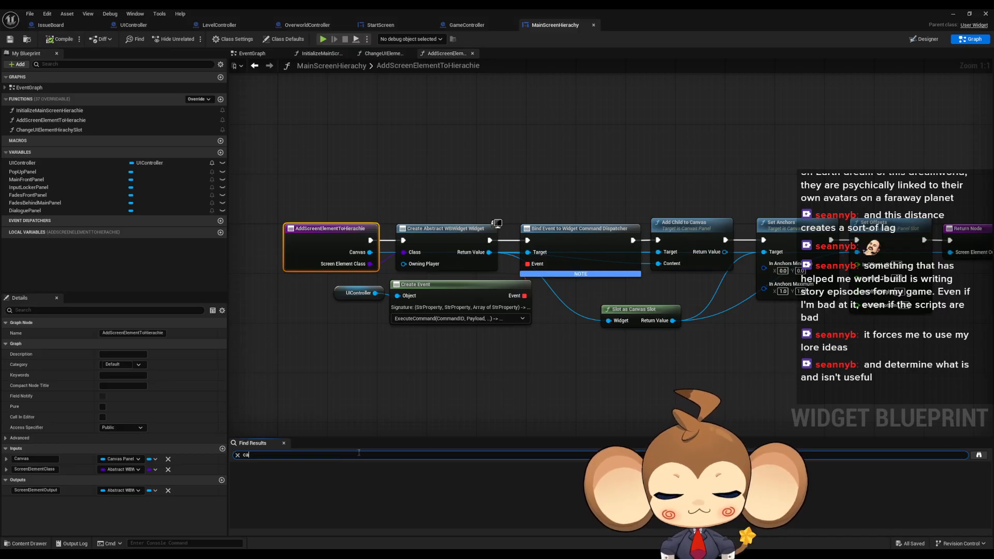
text(ll widget)
key(Return)
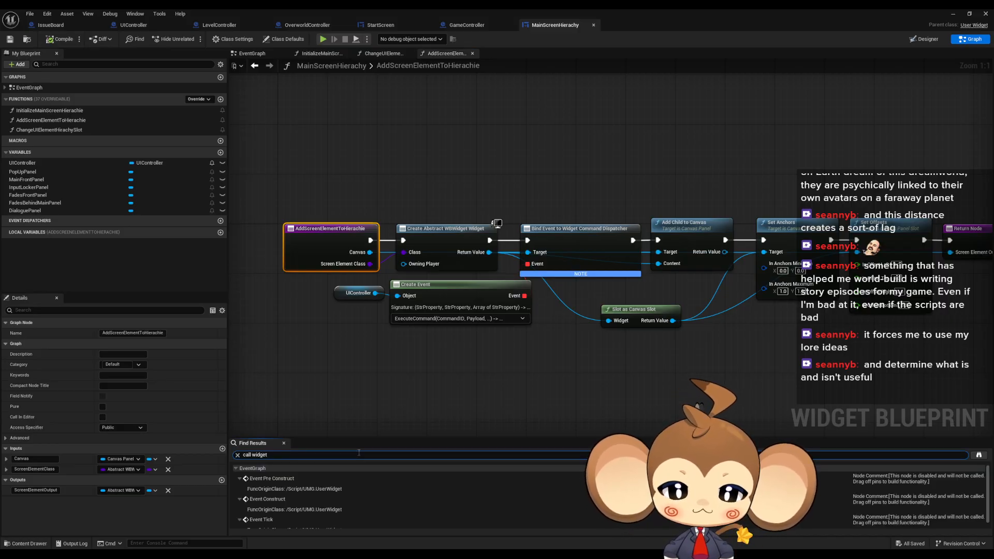
click(346, 490)
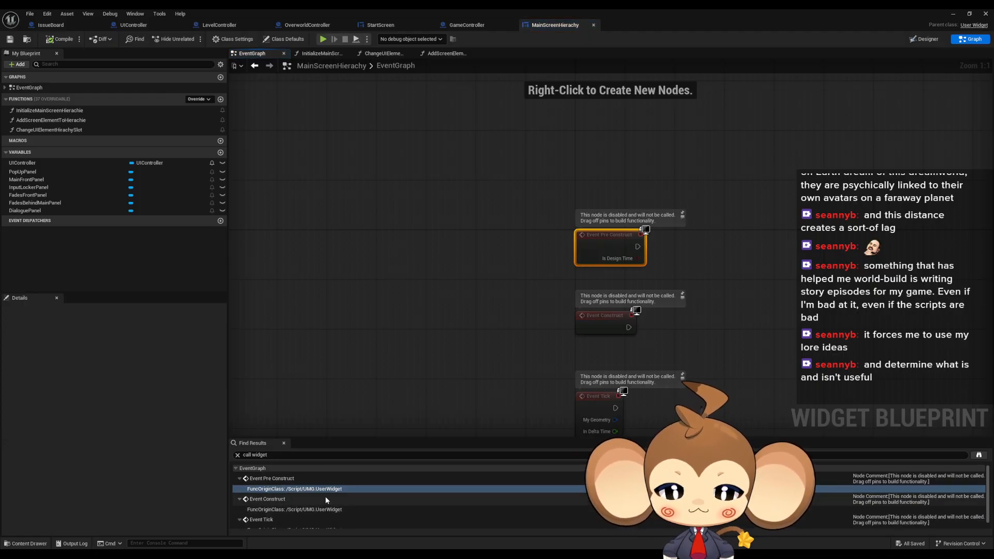
Step: Return to AddScreenElementToHierachie and find references to its Bind Event to Widget Command Dispatcher node
click(254, 65)
click(580, 241)
right_click(580, 241)
mouse_move(600, 317)
click(709, 325)
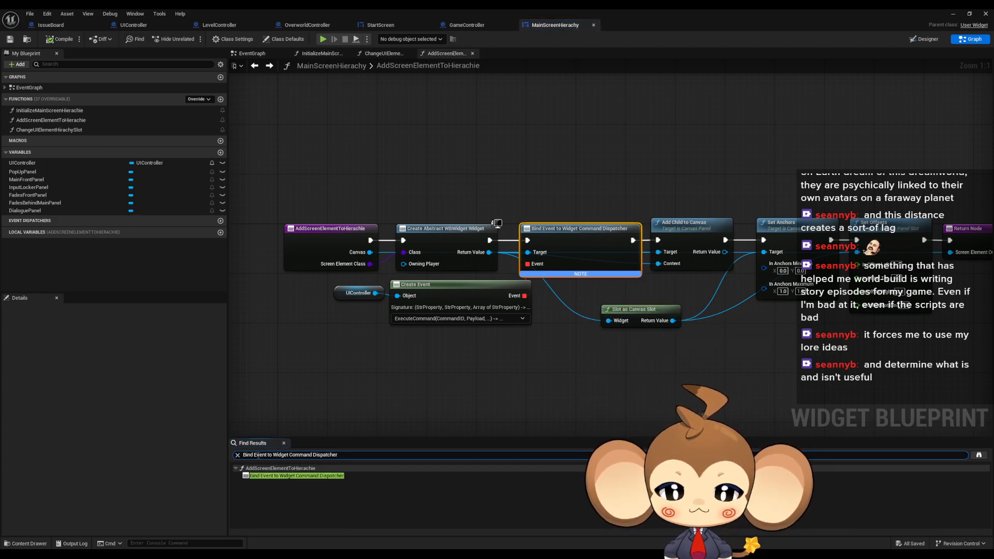
Step: Compare StartScreen's NewGame and LoadGame Widget Command Dispatcher calls with the ExecuteCommand binding in MainScreenHierachy
click(466, 25)
click(386, 25)
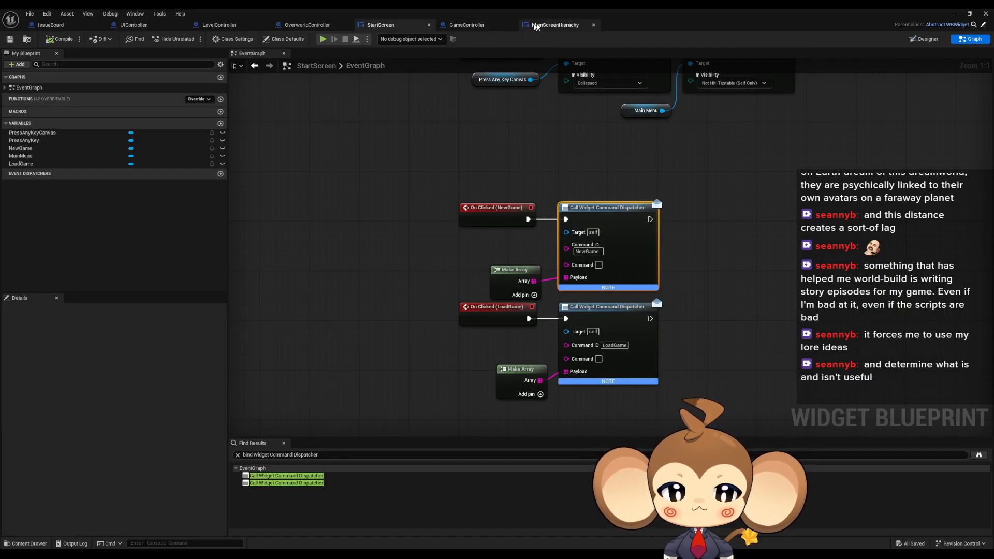
click(543, 26)
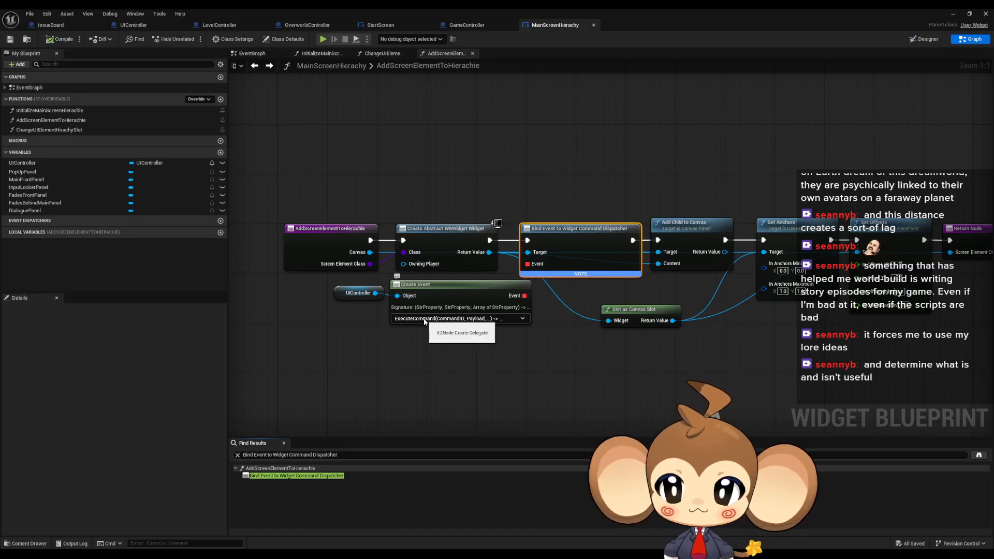
click(380, 27)
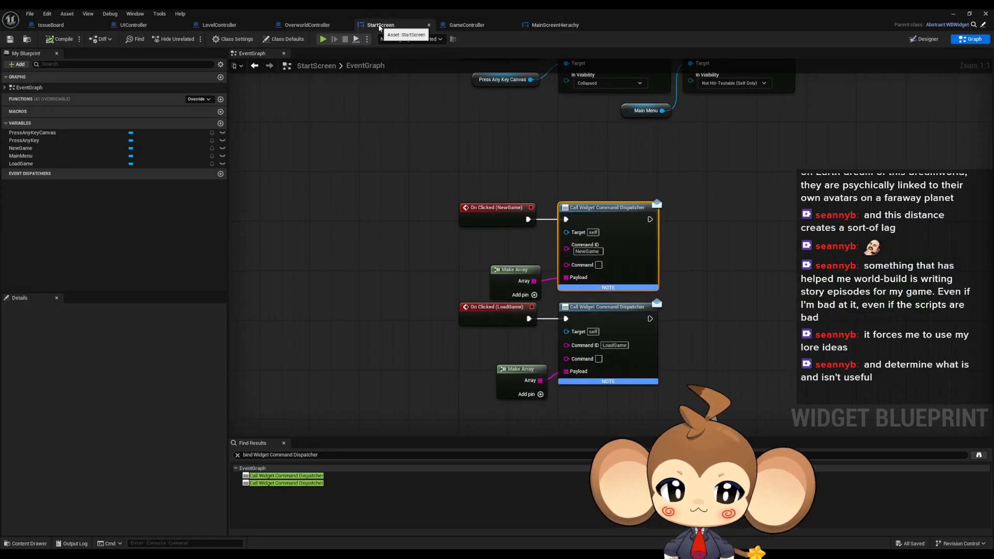
click(495, 212)
right_drag(567, 171, 561, 218)
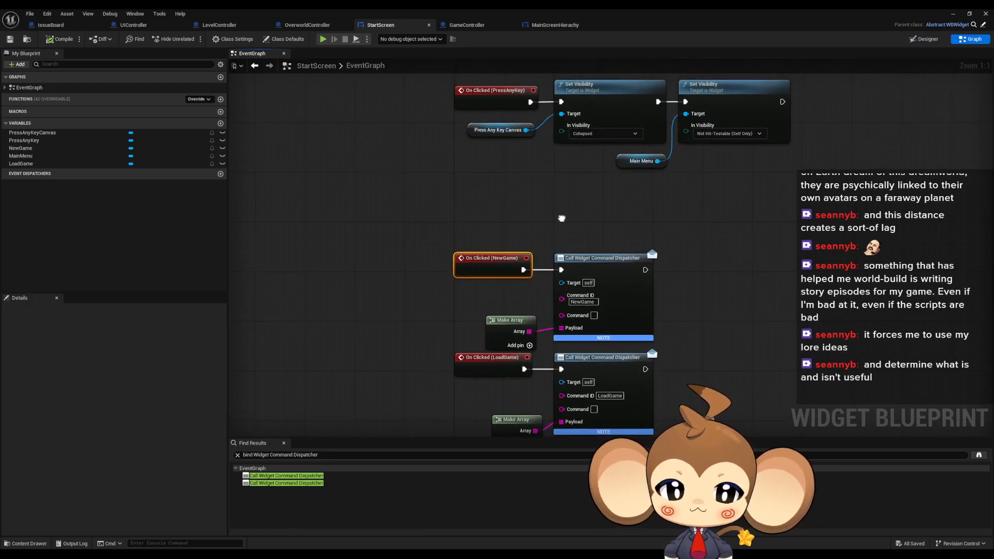
Step: Check the Command IDs sent by StartScreen's NewGame and LoadGame click events against the dispatcher binding in MainScreenHierachy
click(544, 27)
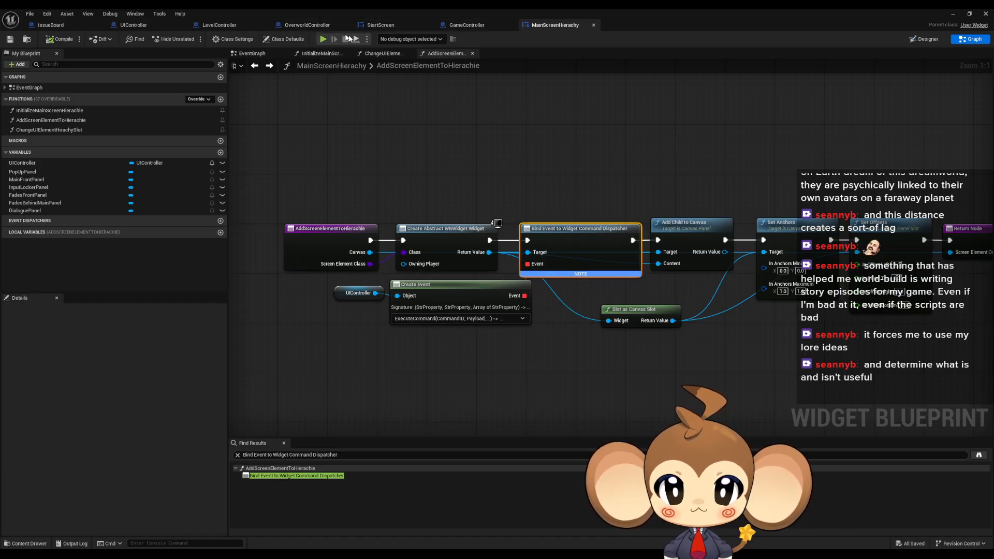
click(379, 30)
click(665, 300)
right_drag(666, 299, 635, 250)
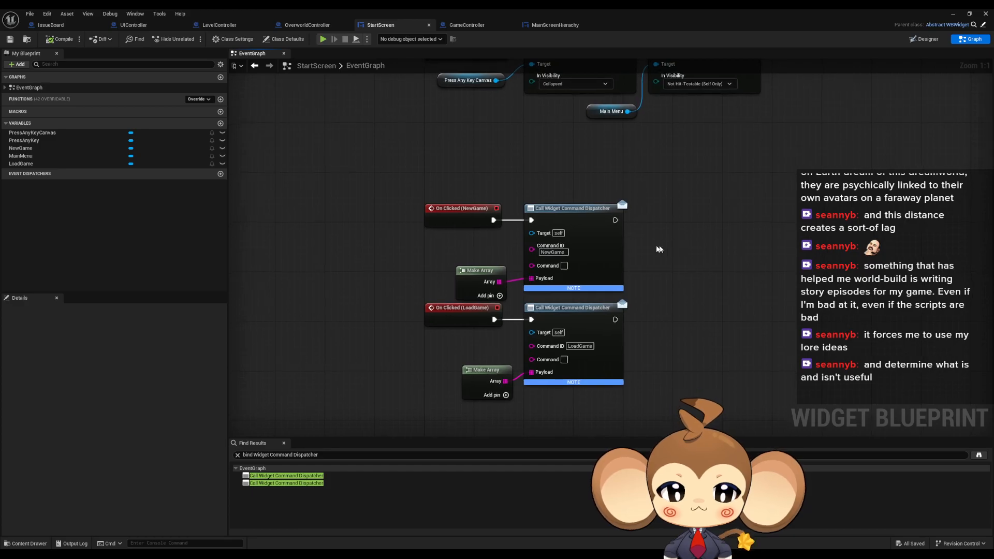
click(553, 252)
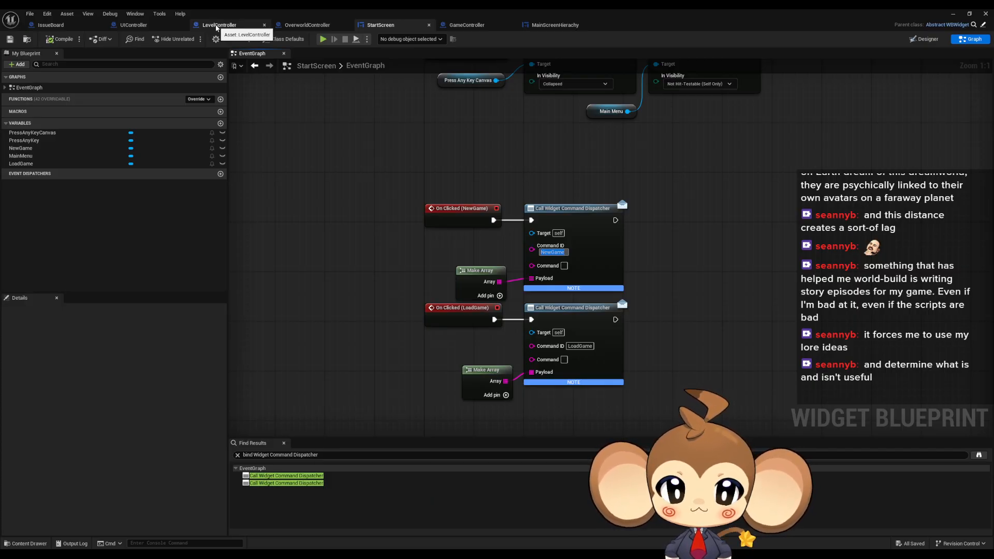
Step: Examine the ExecuteCommand and StartGame functions of the GameController blueprint
double_click(311, 13)
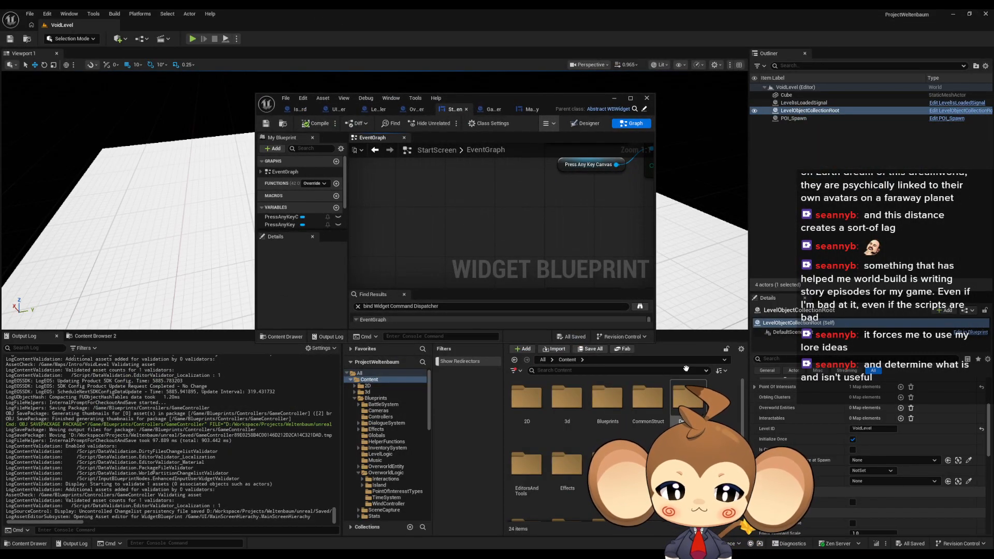
click(493, 109)
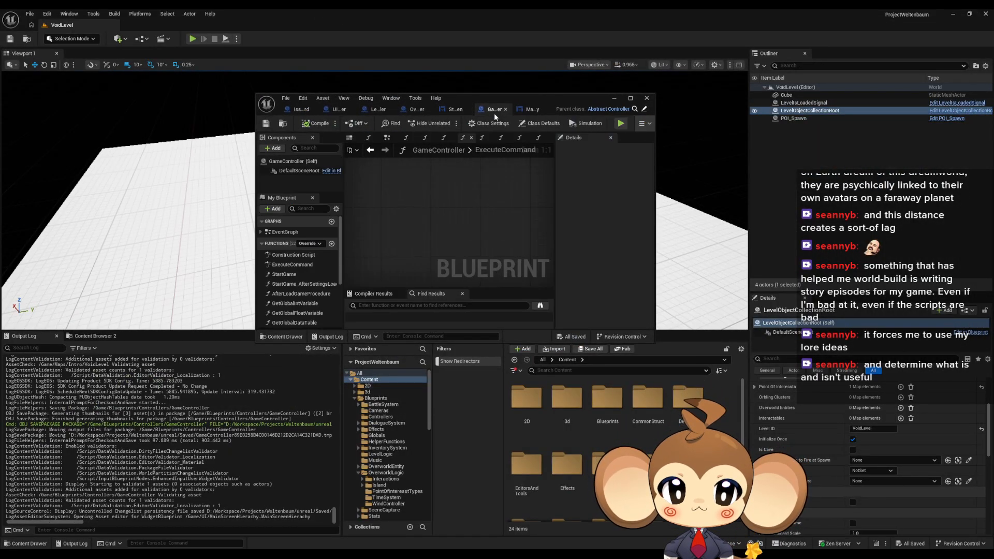
double_click(486, 95)
right_drag(580, 341, 255, 269)
right_drag(544, 291, 713, 269)
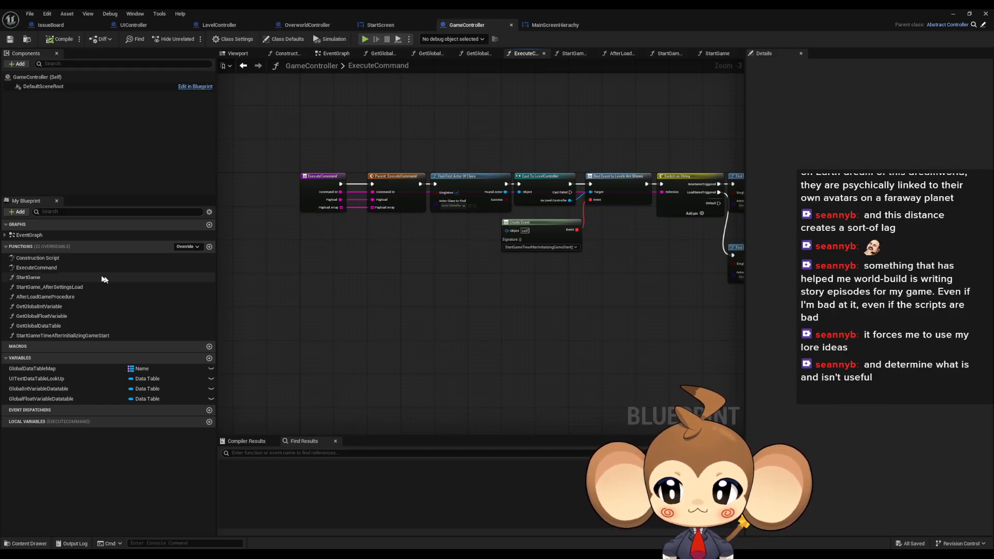
double_click(83, 277)
scroll(312, 308, down, 1)
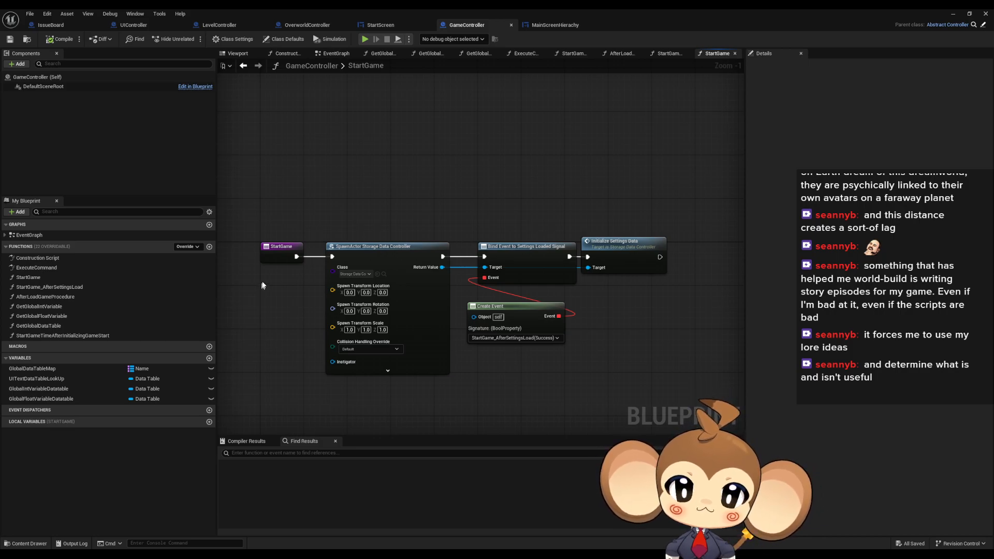
Step: Open DialogueMainWidget, DialogueStateMachine and the DialogueFNLogic_TriggerPoint blueprint from the DialogueSystem folders, and maximize the blueprint editor
double_click(393, 9)
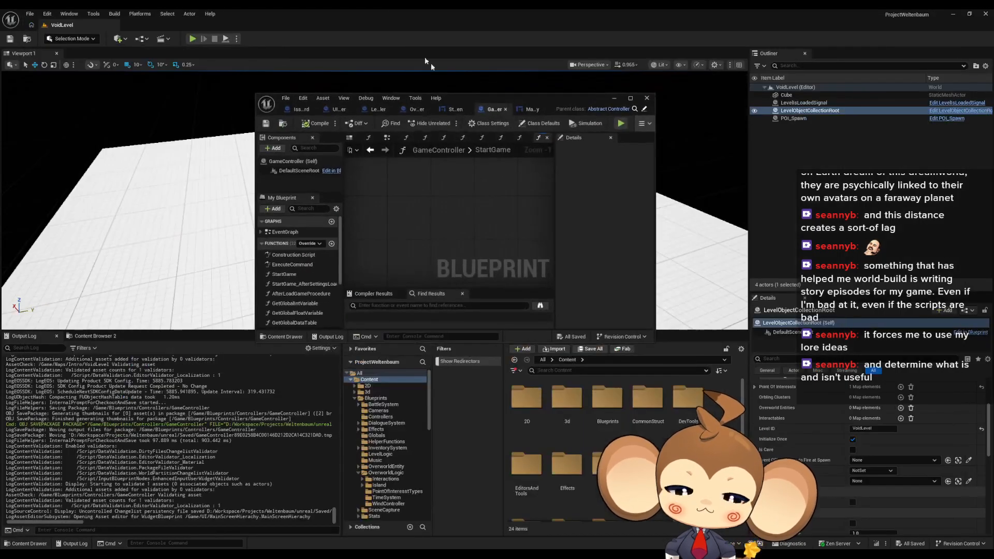
double_click(608, 398)
double_click(641, 400)
double_click(640, 402)
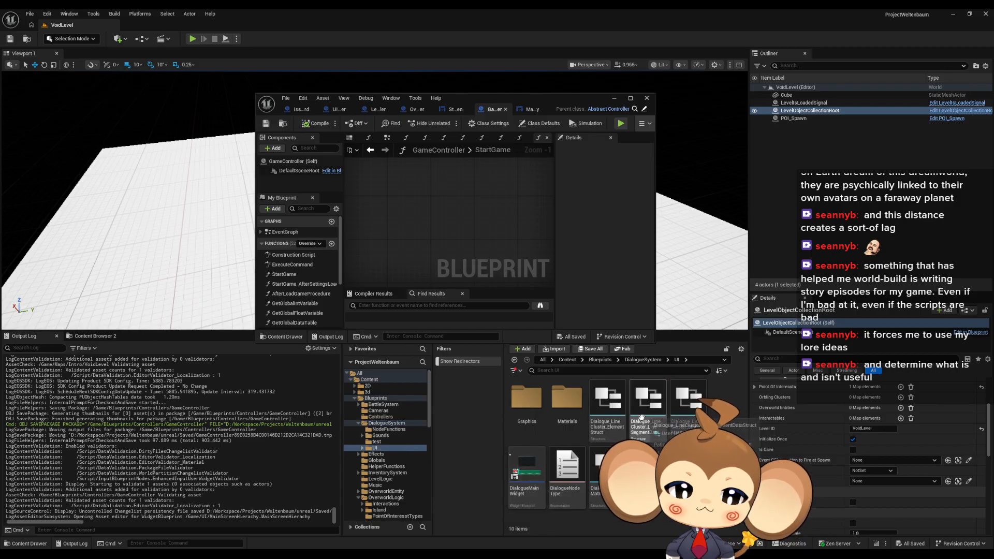
click(527, 472)
click(629, 361)
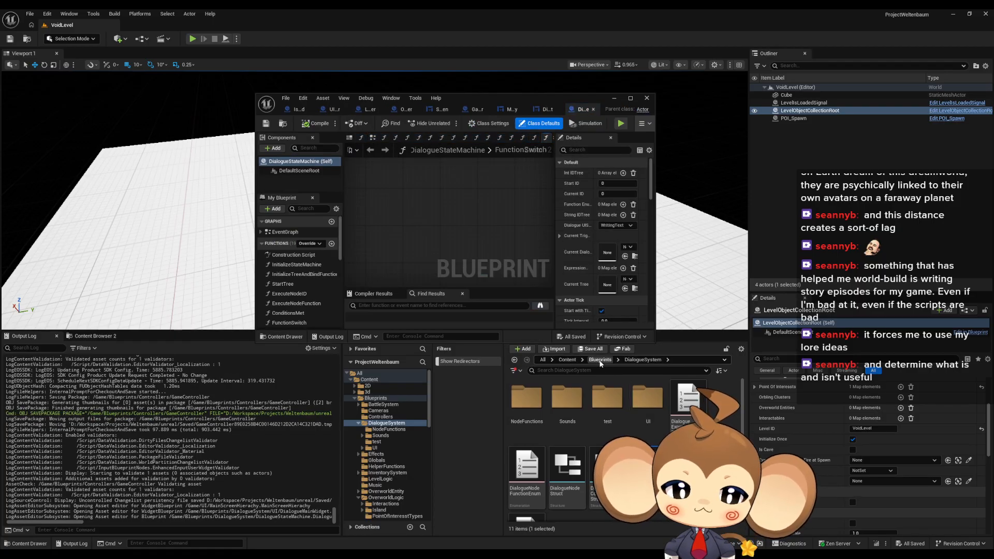
double_click(527, 398)
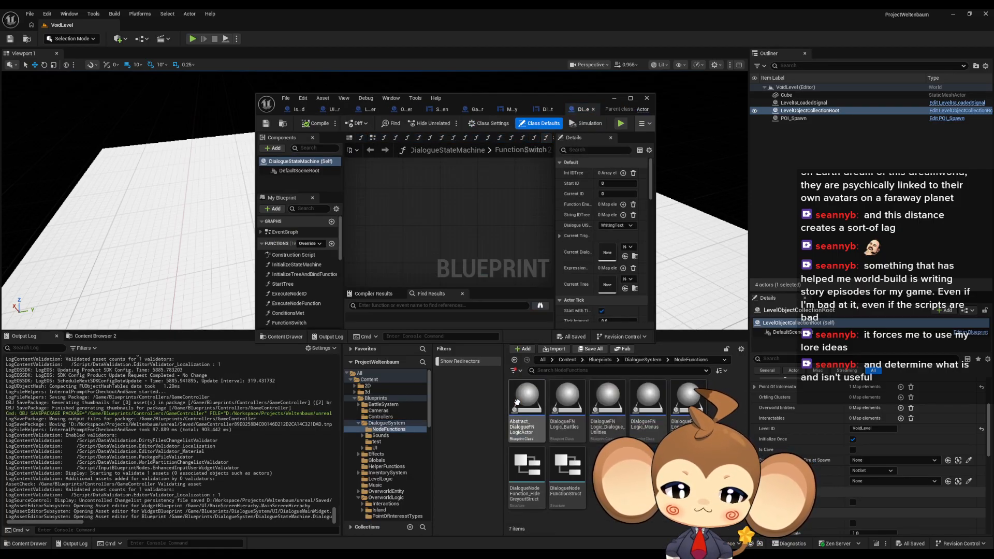
click(688, 401)
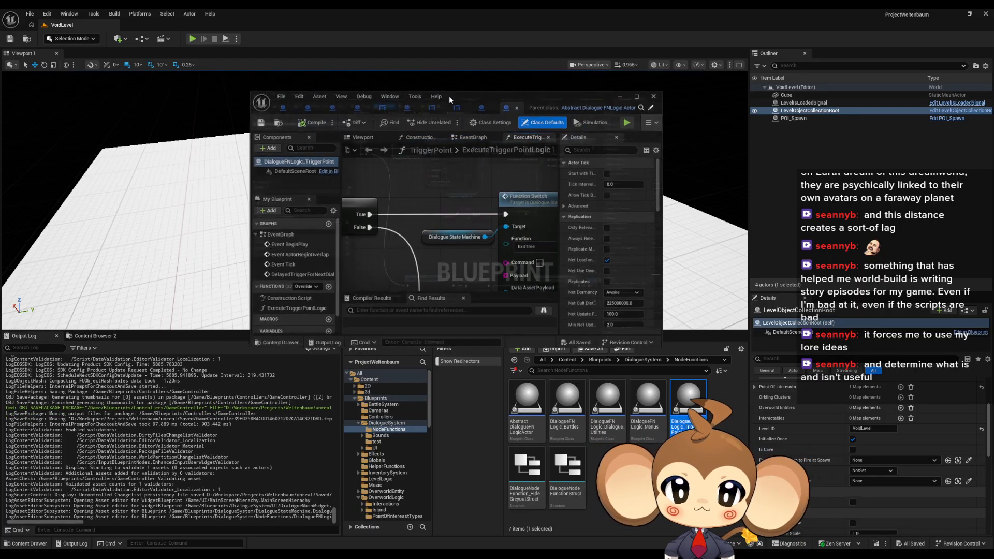
double_click(449, 95)
Step: Add an ExecuteLogic case after NextDialogue to the Switch on String node in ExecuteTriggerPointLogic
scroll(512, 299, up, 4)
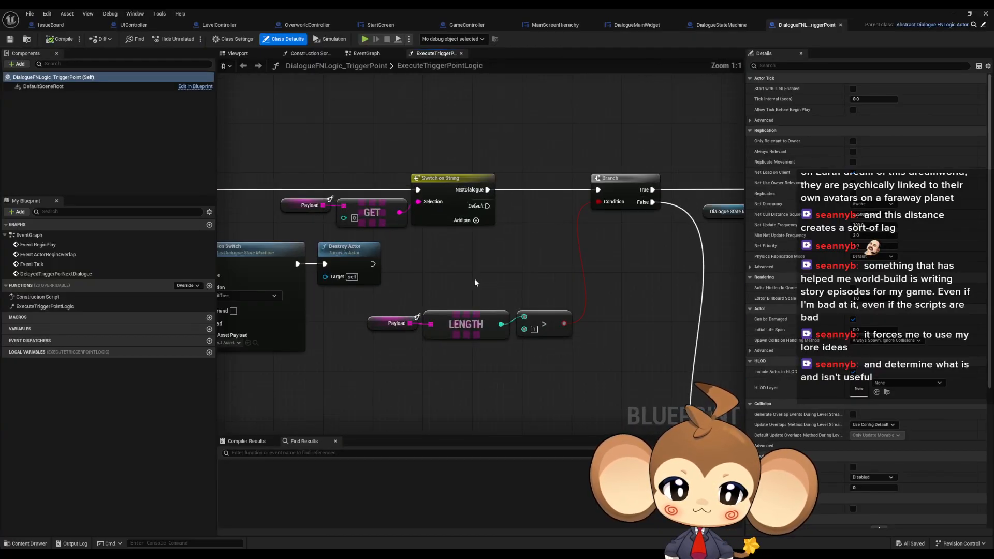
right_drag(463, 281, 614, 277)
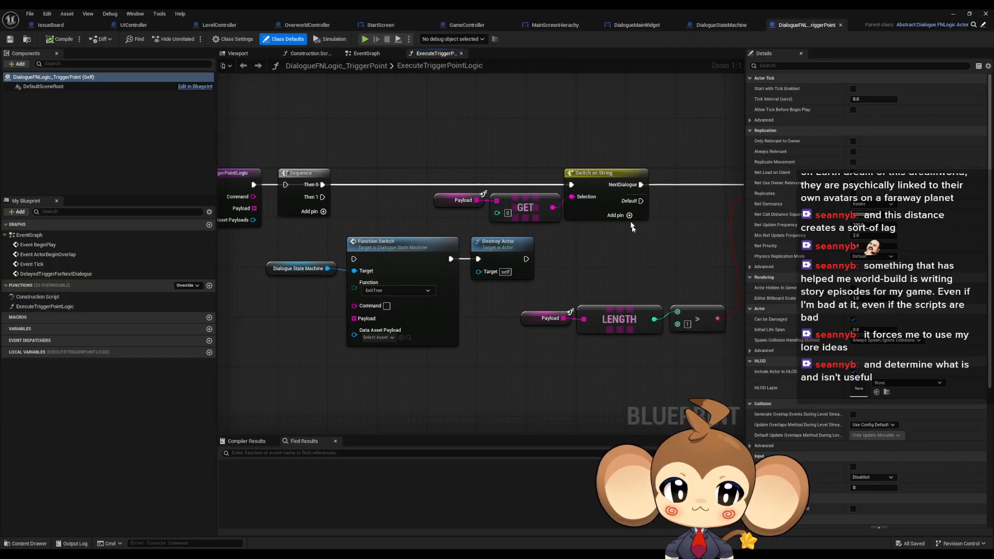
click(604, 174)
scroll(616, 279, down, 2)
right_drag(613, 279, 410, 253)
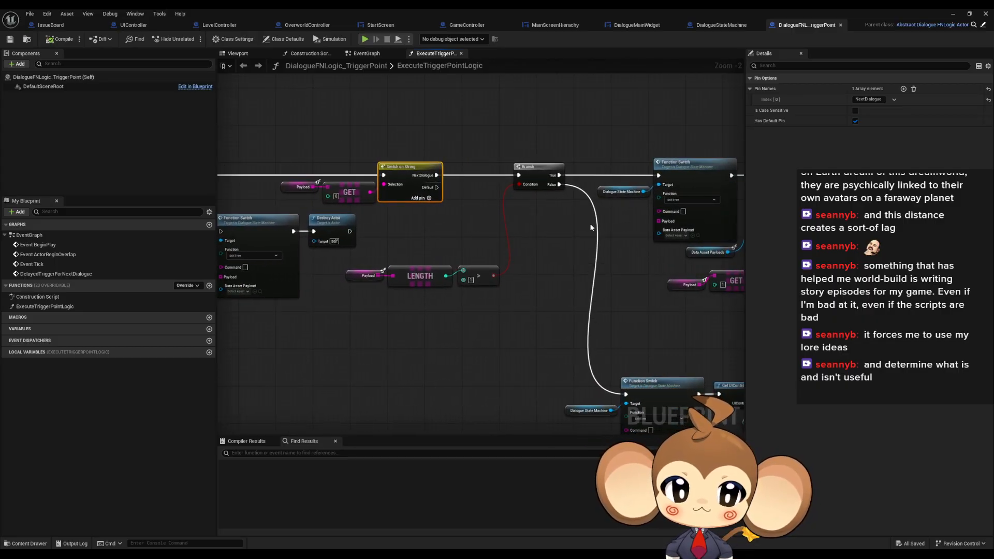
right_drag(529, 227, 578, 219)
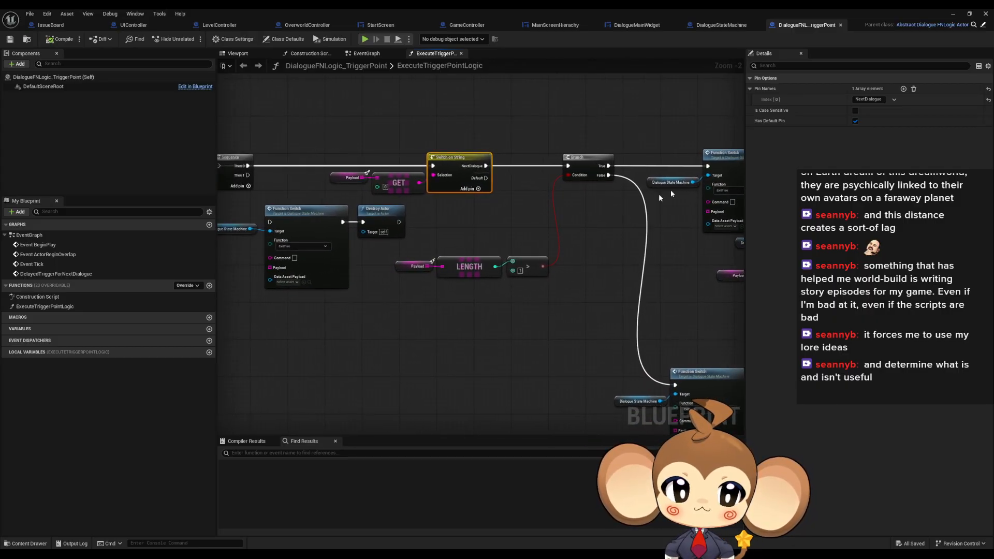
click(904, 89)
click(866, 110)
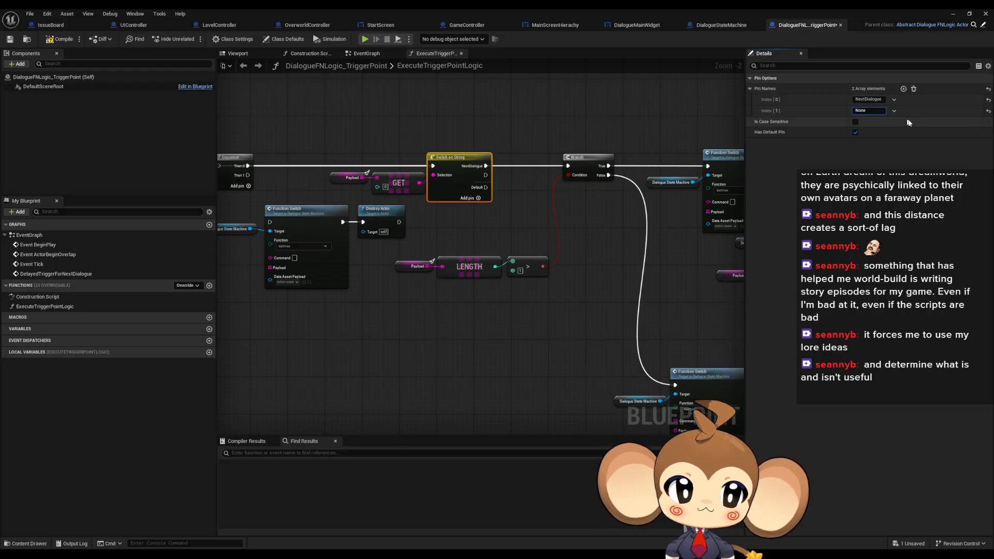
text(ExecuteLogic)
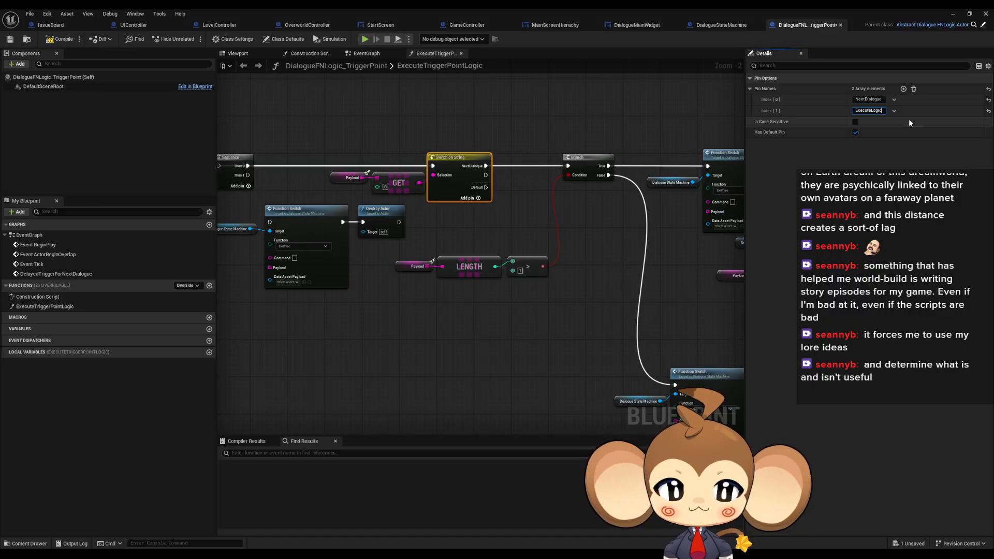
key(Return)
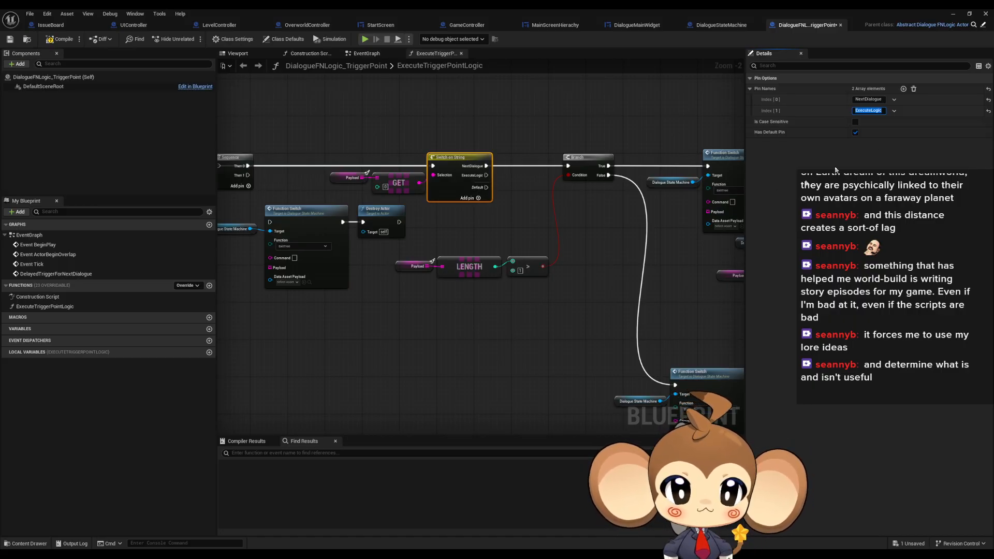
Step: Duplicate the Payload getter feeding the Length node into the empty graph area below it
right_drag(576, 233, 510, 177)
scroll(476, 214, down, 3)
scroll(370, 163, up, 3)
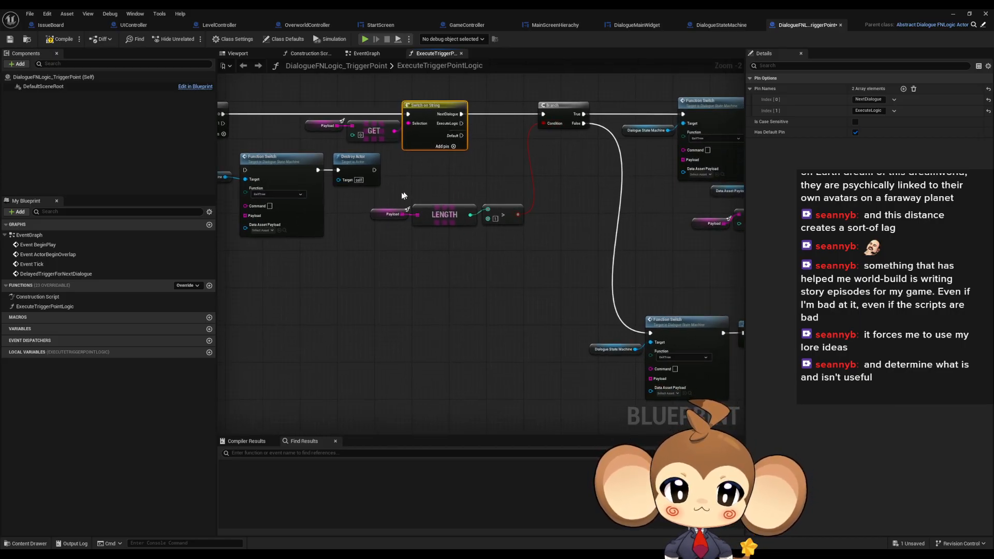
click(381, 197)
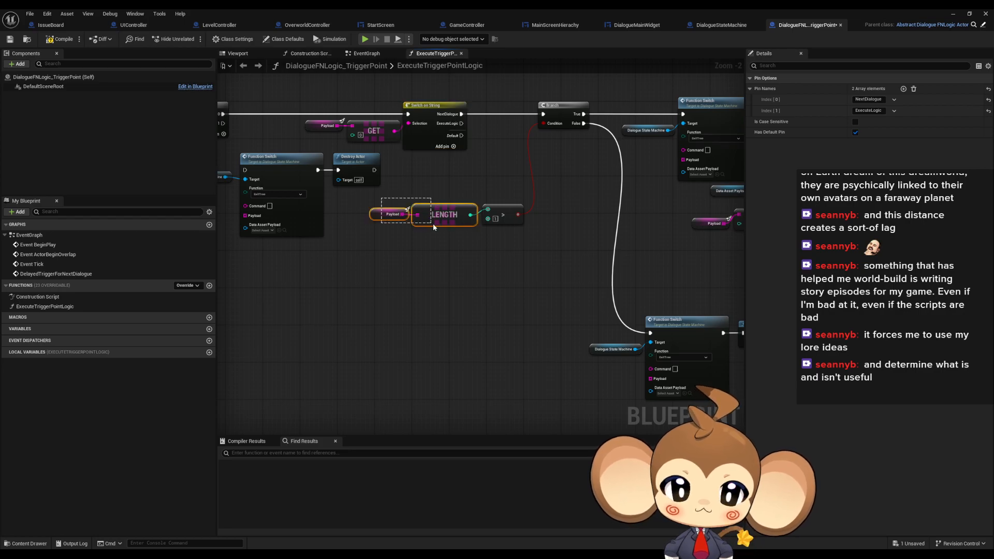
right_drag(430, 314, 437, 294)
click(396, 194)
key(ctrl+c)
key(ctrl+v)
Step: Add a Get (a copy) array node fed by the duplicated Payload getter
drag(358, 343, 397, 350)
text(swi)
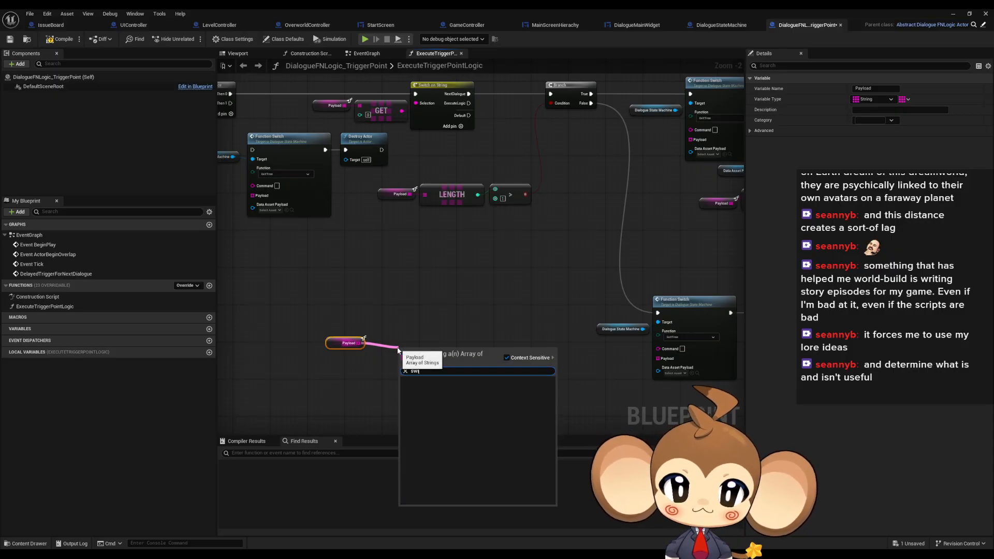
key(BackSpace)
key(BackSpace)
key(BackSpace)
text(get)
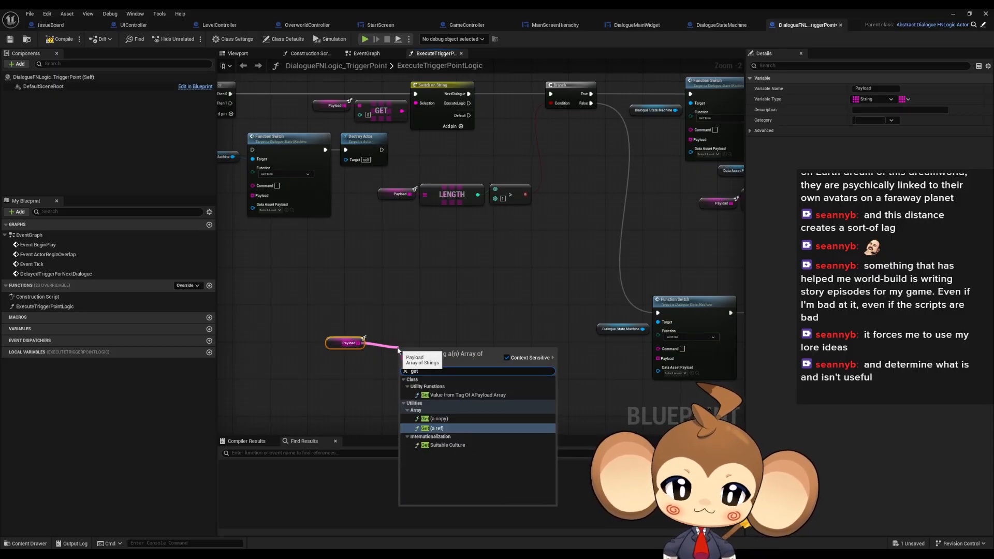
key(Up)
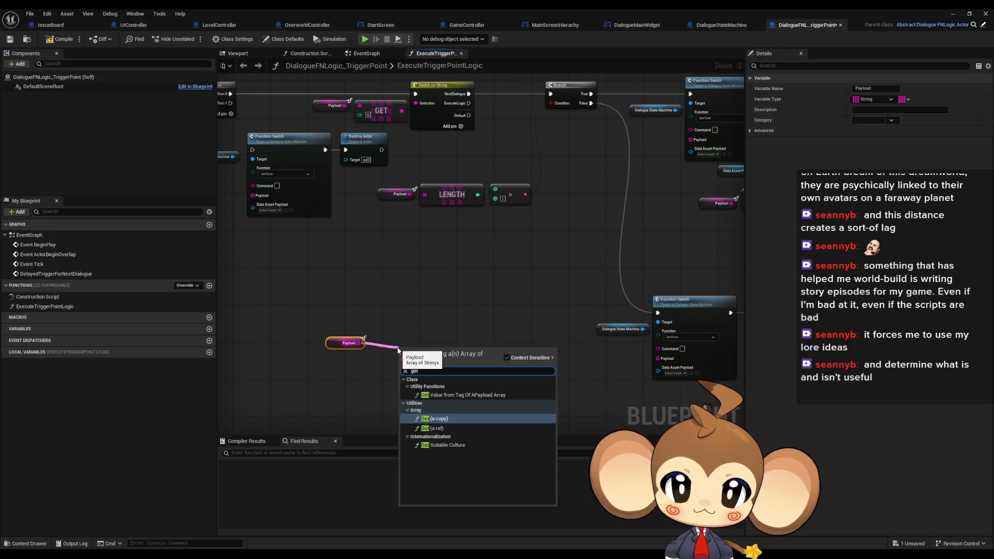
key(Return)
Step: Add a Switch on String driven by the new Get node's output, with one case named GoToLevel
drag(444, 358, 474, 365)
text(swit)
key(Return)
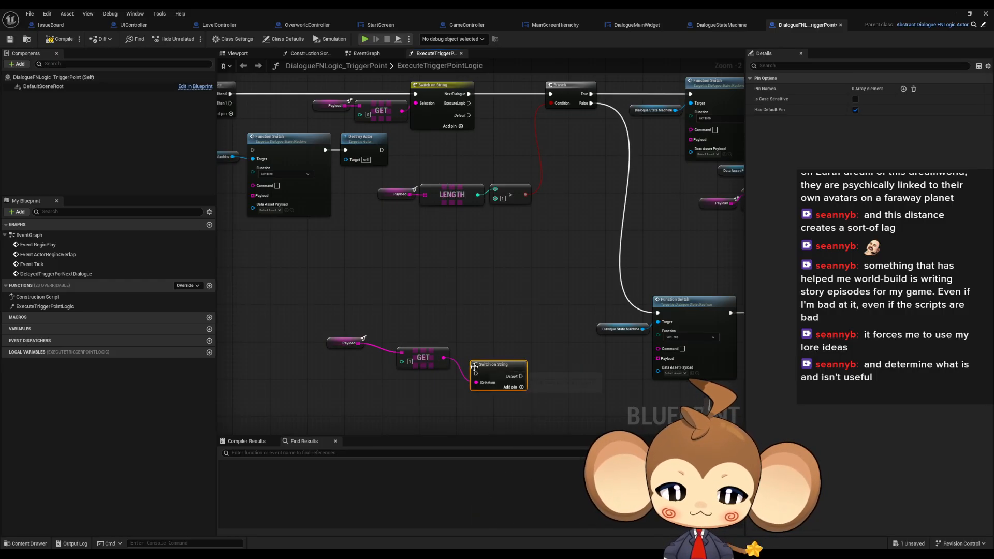
click(903, 89)
click(869, 99)
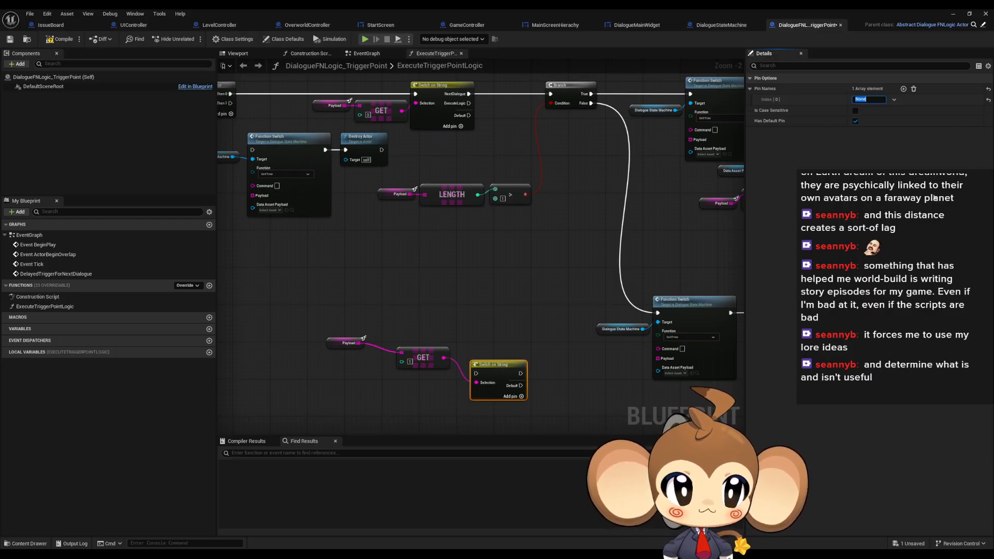
text(GoT)
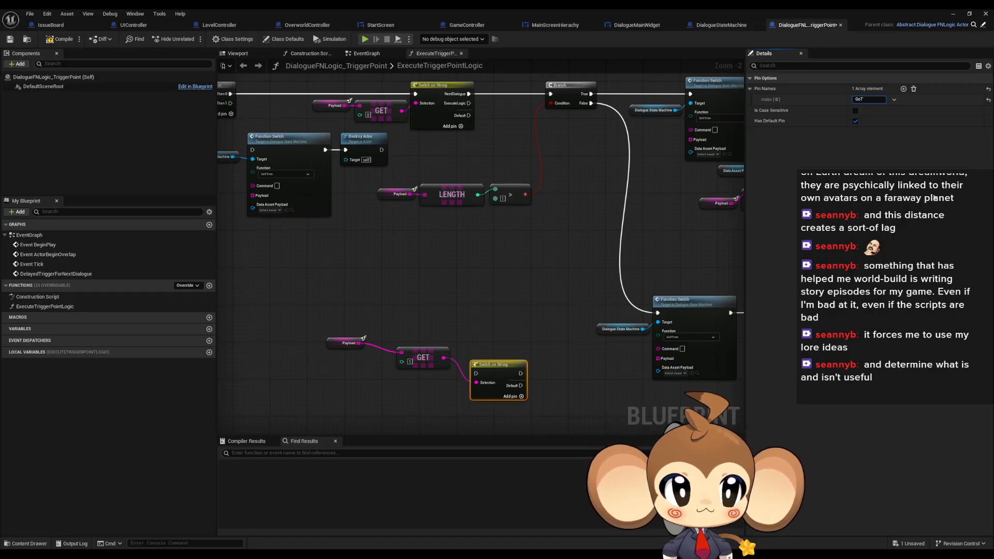
text(oLevel)
key(Return)
Step: Connect the ExecuteLogic output to the GoToLevel switch, and line up the switch, Get and Payload nodes in clear space below
drag(477, 374, 469, 103)
right_drag(553, 317, 442, 214)
drag(402, 268, 509, 339)
drag(302, 258, 415, 351)
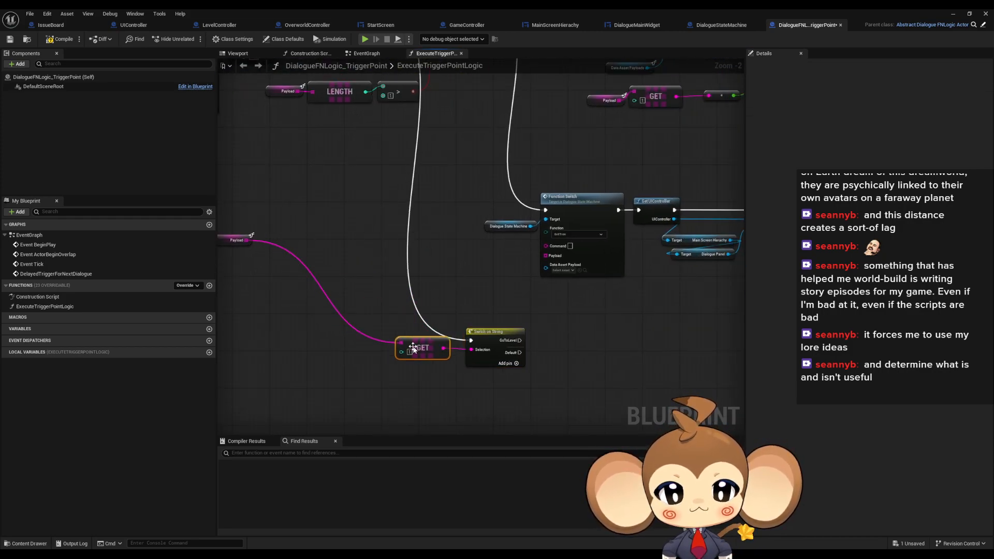
drag(234, 242, 375, 344)
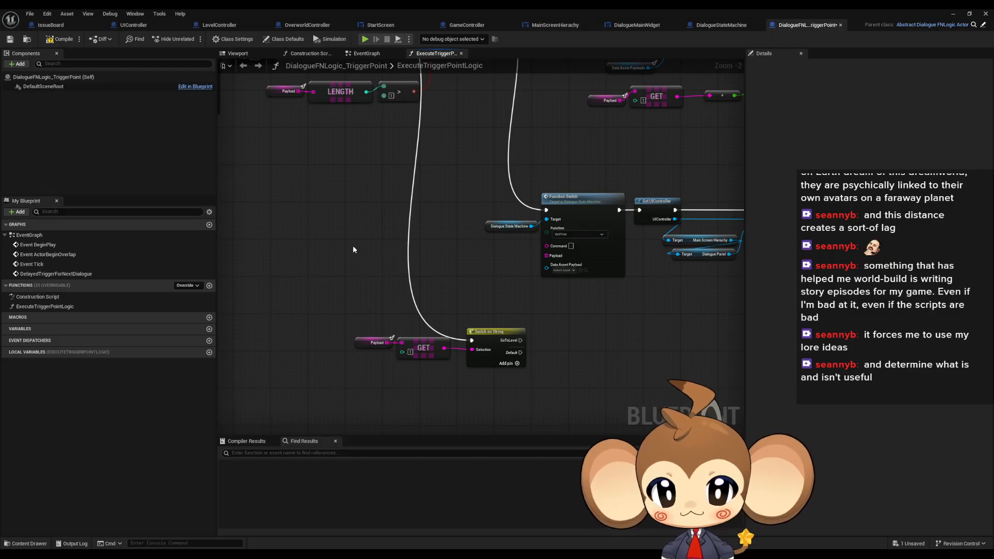
Step: Copy the ExitTree Function Switch with its Dialogue State Machine getter and Destroy Actor node, and place the copies beyond the GoToLevel switch
scroll(544, 257, down, 3)
right_drag(653, 268, 382, 285)
scroll(580, 241, up, 2)
scroll(580, 241, up, 1)
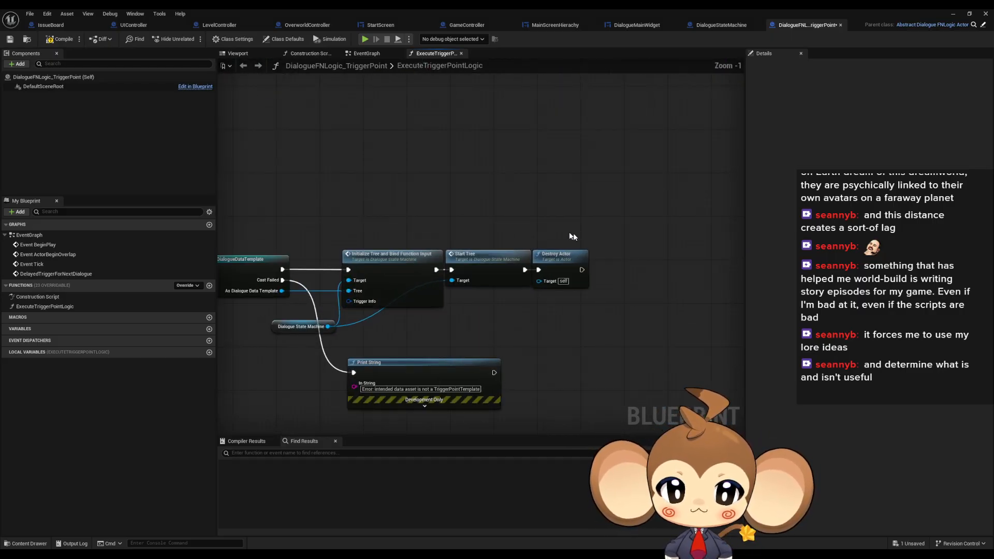
scroll(540, 191, up, 1)
right_drag(434, 180, 669, 296)
scroll(587, 188, down, 2)
right_drag(460, 270, 728, 299)
drag(273, 218, 445, 249)
right_drag(495, 323, 232, 147)
key(ctrl+v)
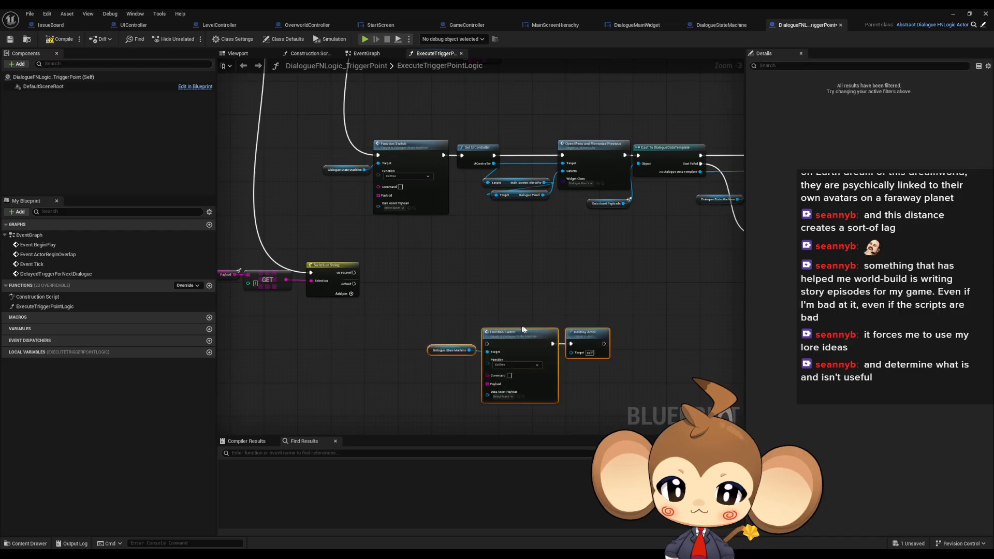
click(457, 272)
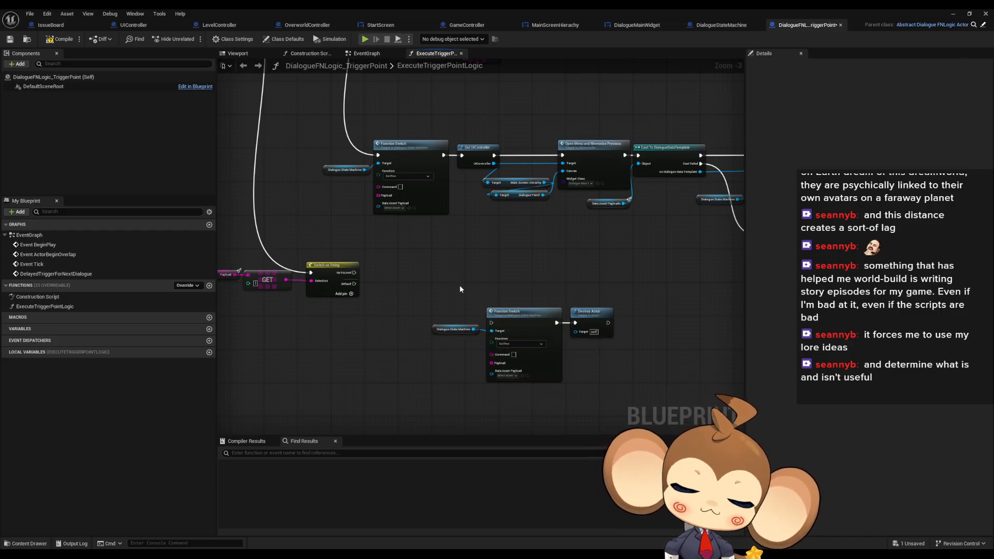
Step: Insert a Sequence node between the ExecuteLogic output and the GoToLevel switch
right_drag(331, 279, 433, 259)
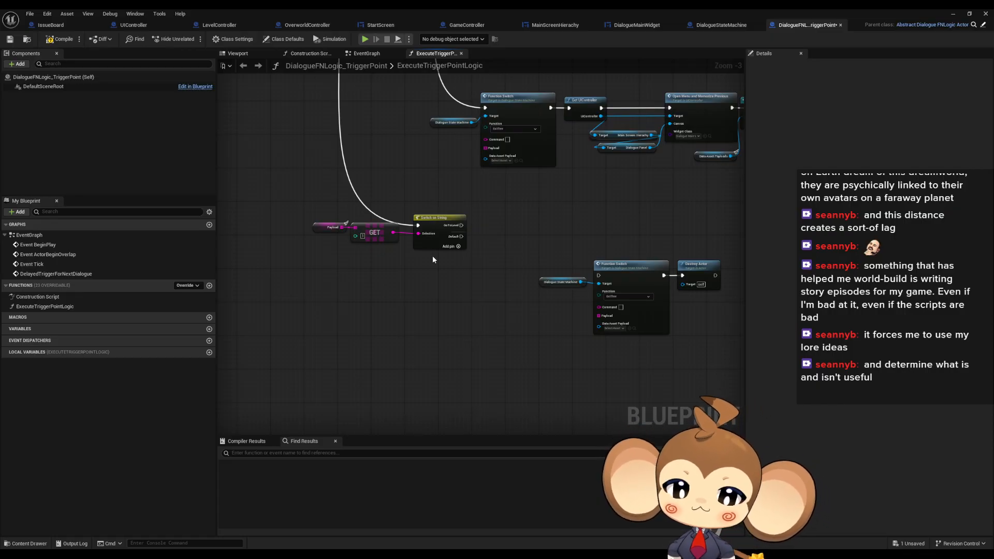
right_drag(433, 259, 461, 405)
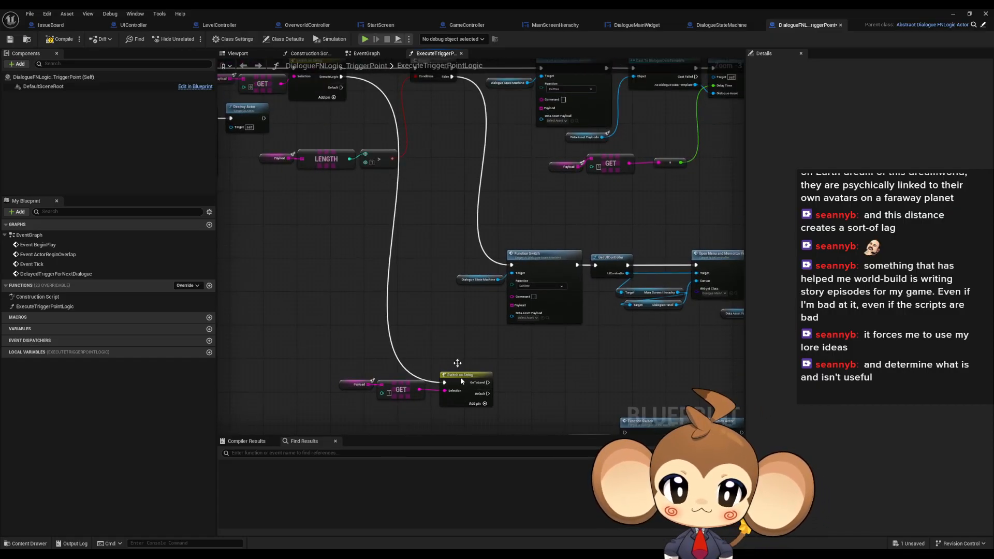
drag(341, 77, 327, 317)
text(seq)
click(365, 356)
right_drag(403, 364, 367, 274)
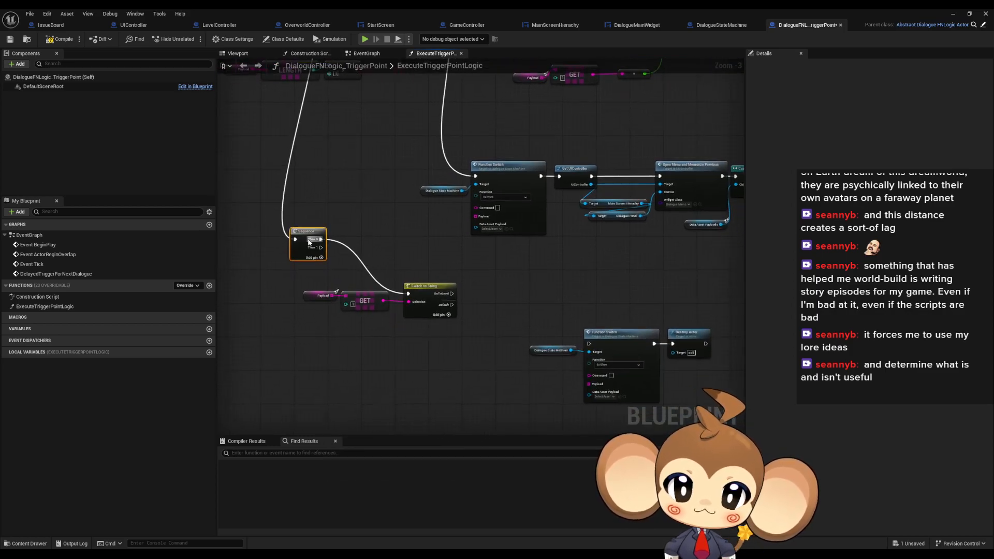
Step: Connect the Sequence's Then 1 output to the copied ExitTree Function Switch, positioned with its Destroy Actor node below the GoToLevel switch
drag(321, 247, 365, 365)
scroll(502, 351, up, 2)
scroll(501, 351, up, 1)
right_drag(499, 357, 520, 306)
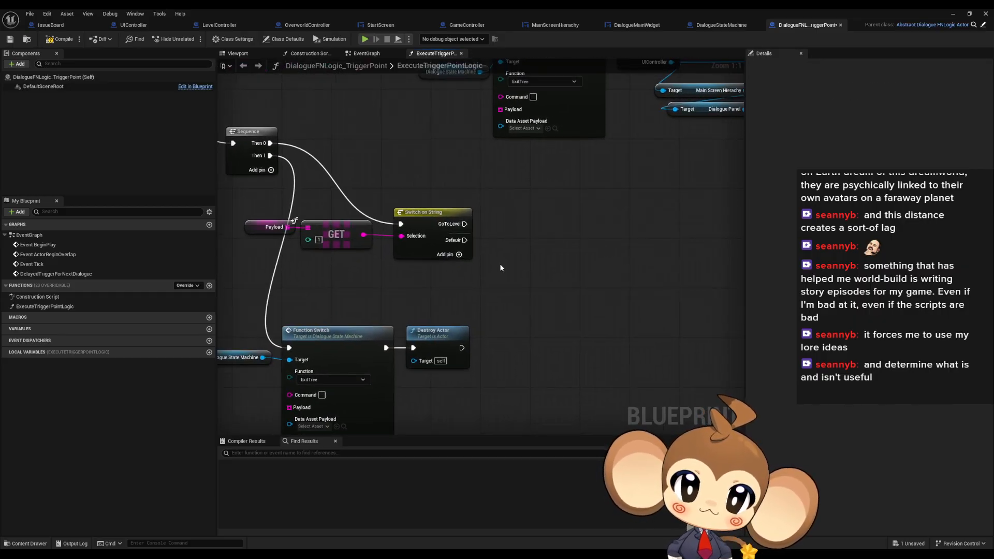
Step: Open the DD_FirstConsoleText data asset from Content/GameData/DialogueTrees/DialogueData/Intro and enlarge its editor window
double_click(296, 9)
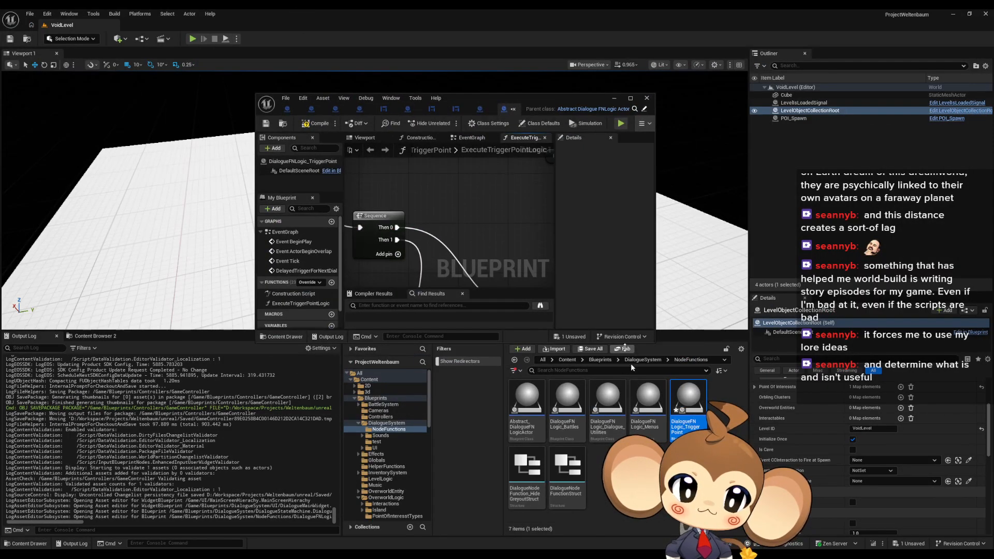
click(567, 360)
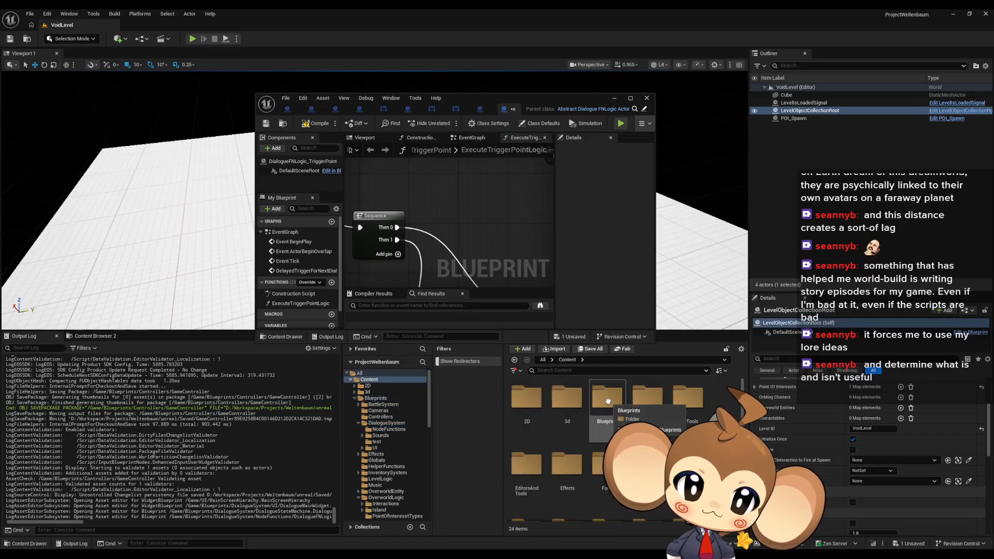
double_click(648, 463)
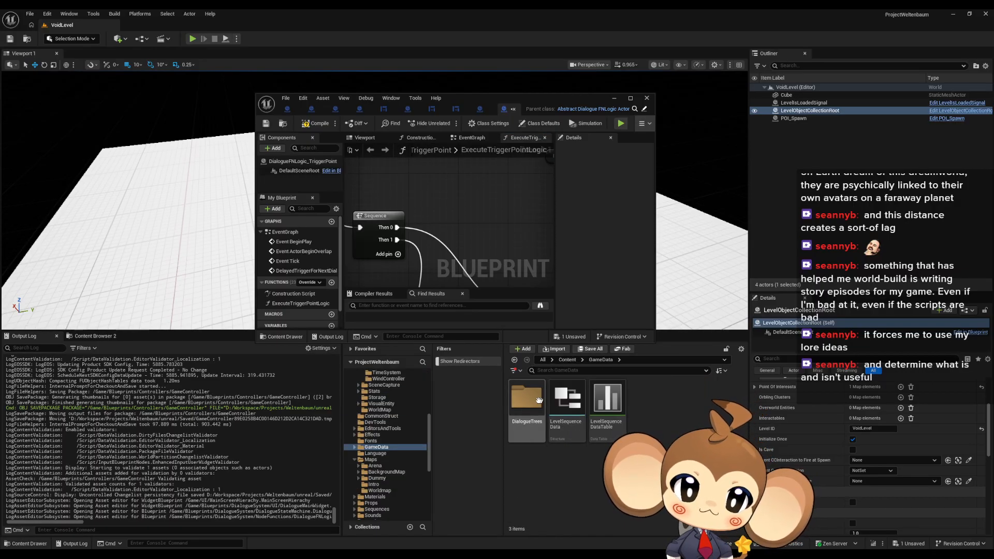
double_click(526, 398)
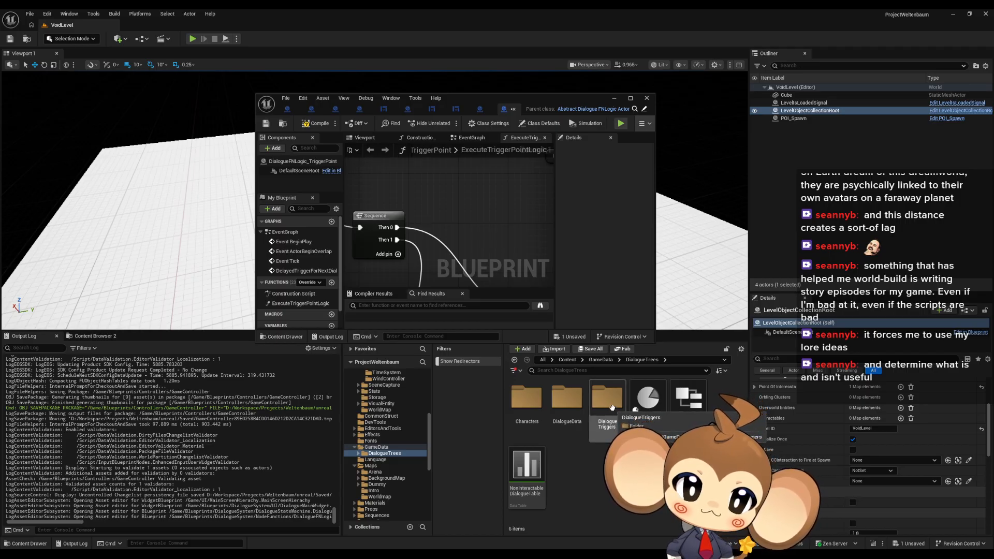
double_click(567, 398)
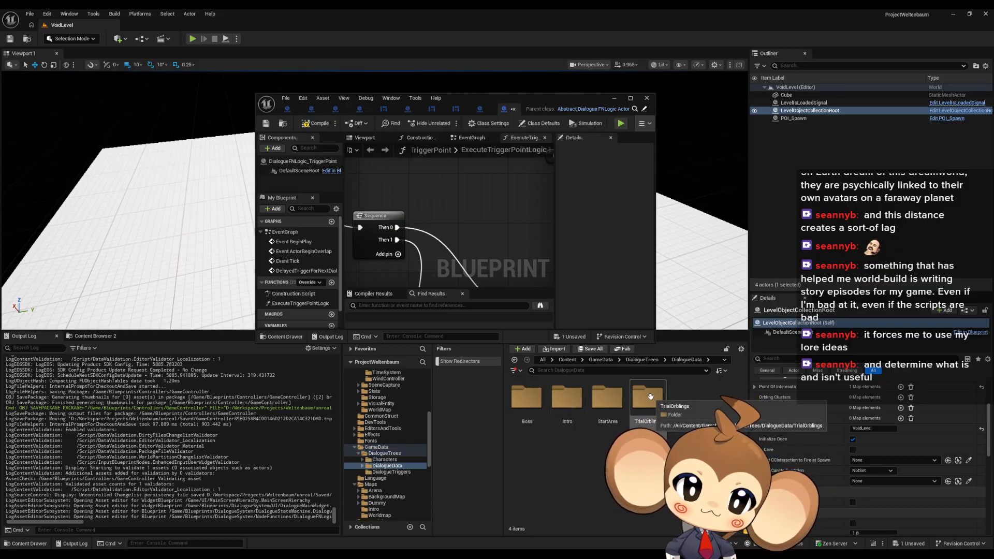
click(567, 405)
double_click(567, 405)
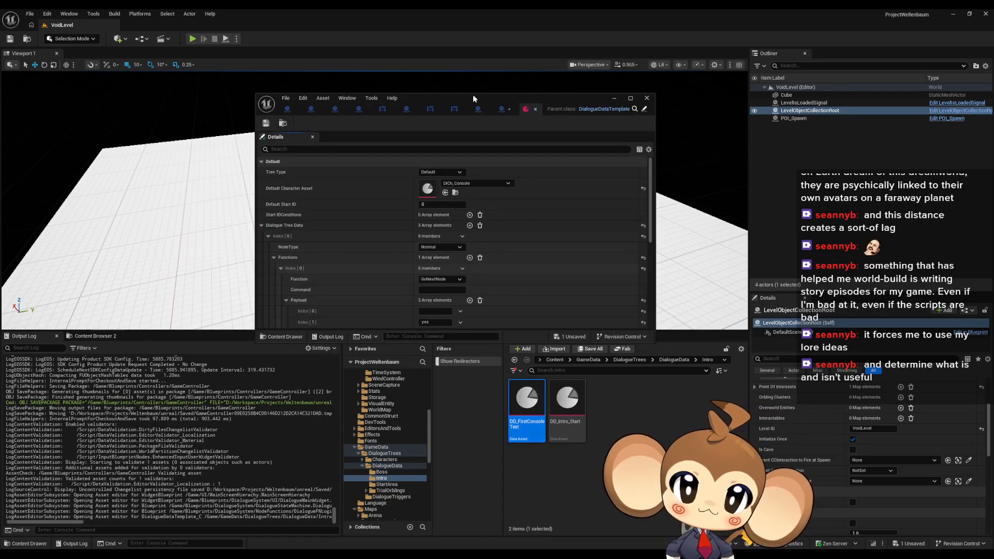
double_click(521, 79)
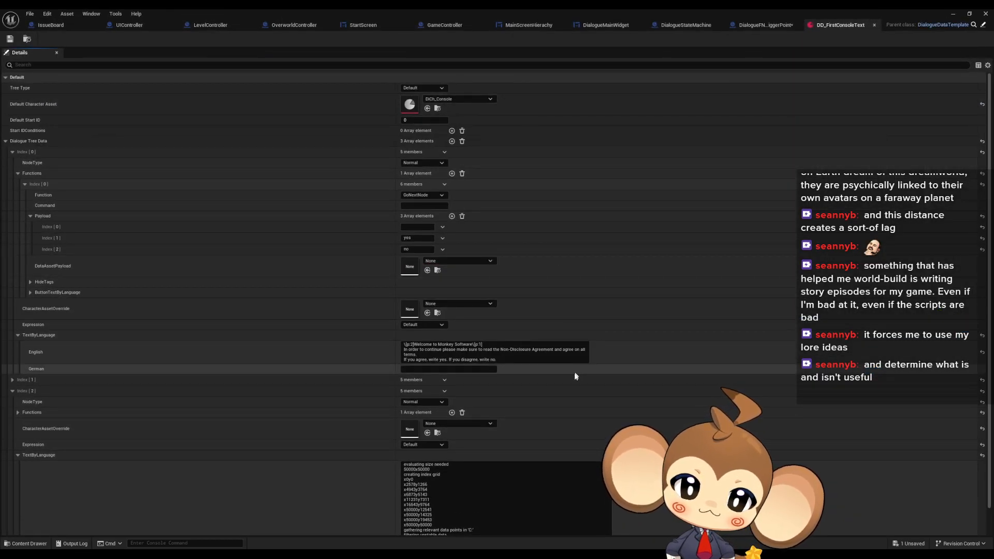
Step: Examine the function, payload and text settings of dialogue node Index 2 alongside the payload of Index 0
scroll(579, 375, down, 5)
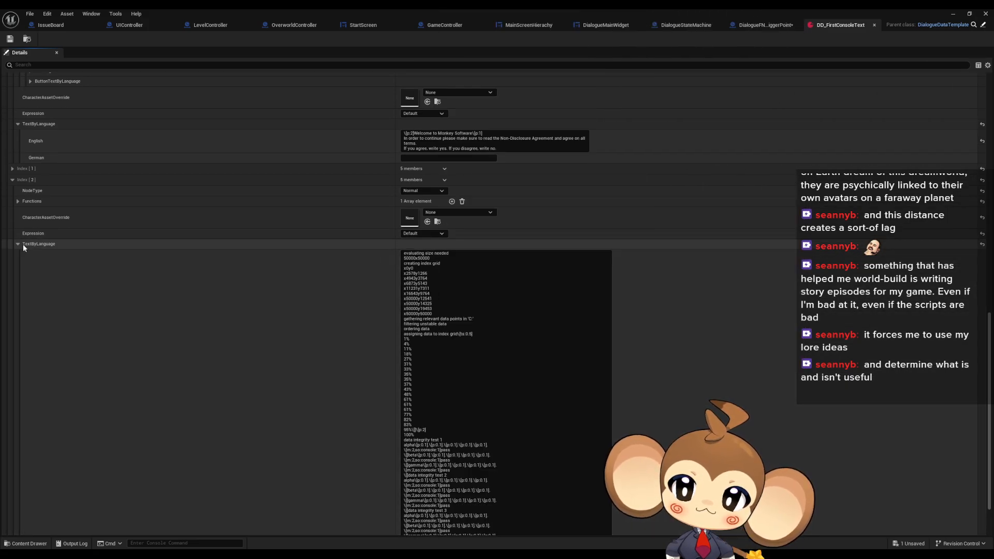
click(19, 244)
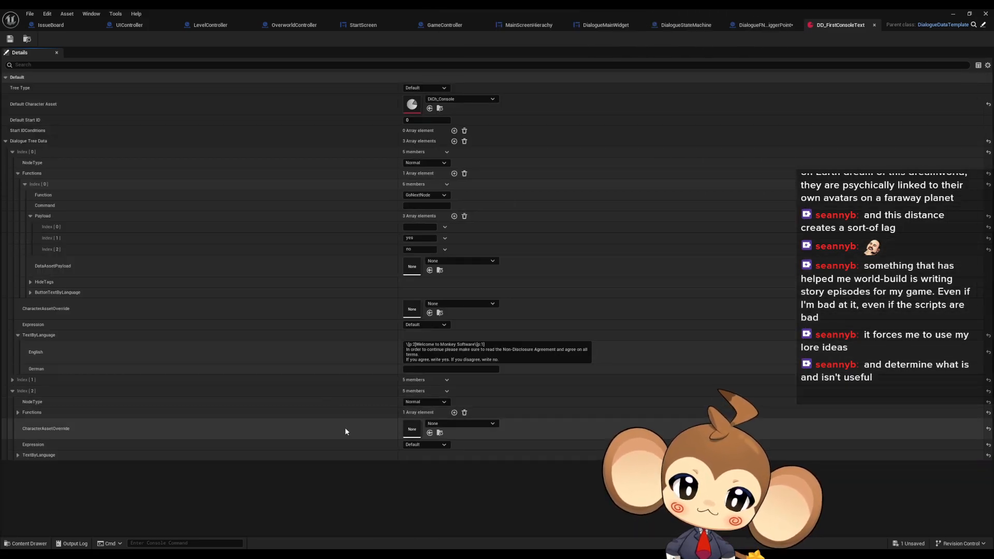
click(18, 413)
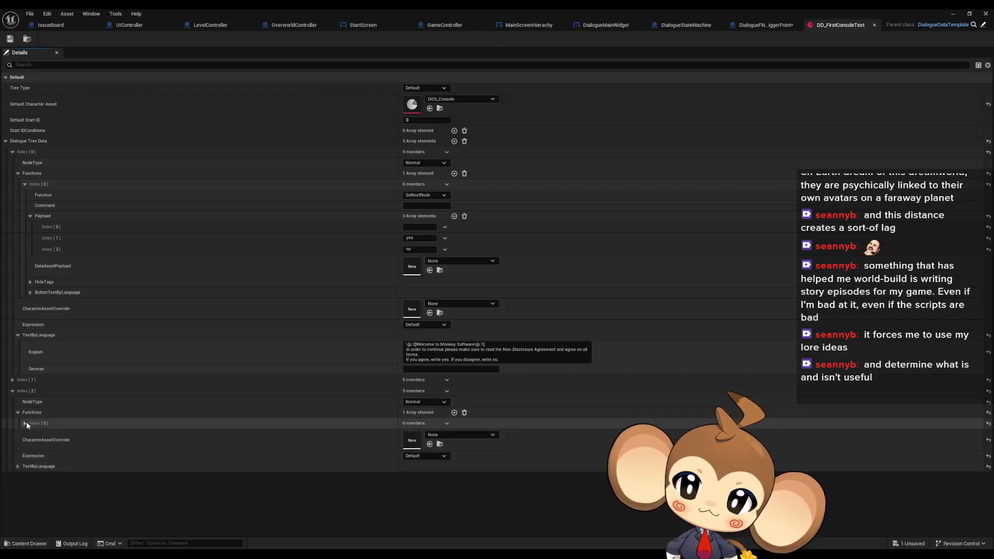
click(25, 423)
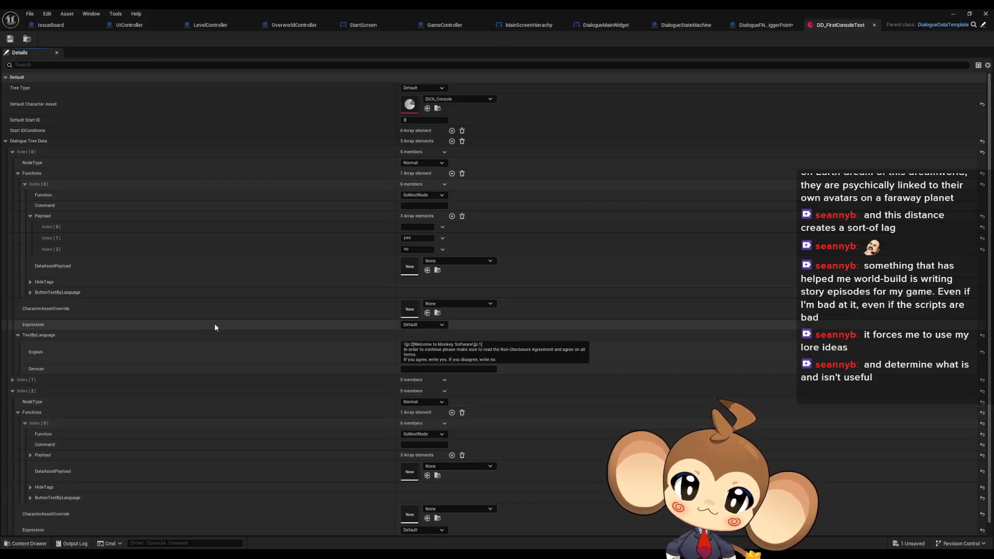
scroll(347, 326, down, 1)
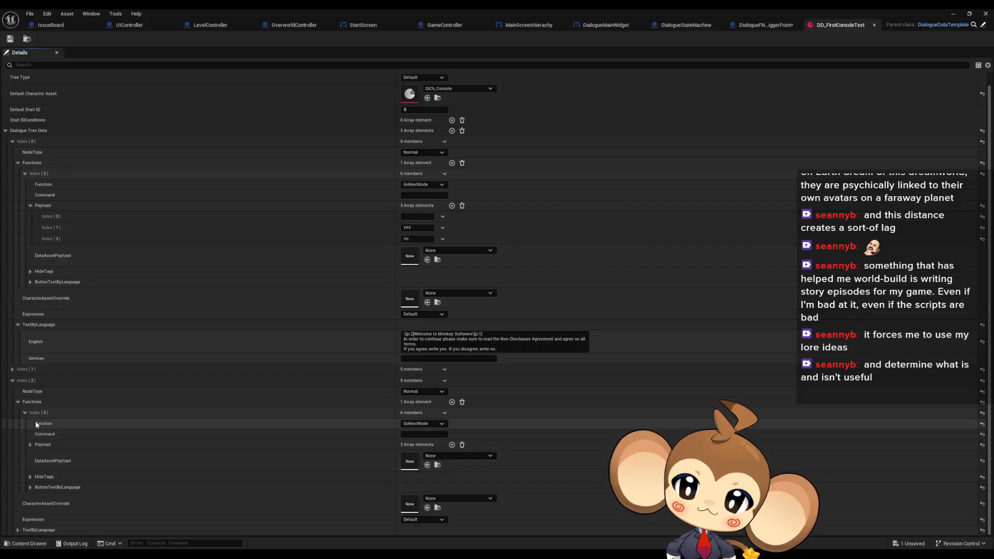
click(24, 413)
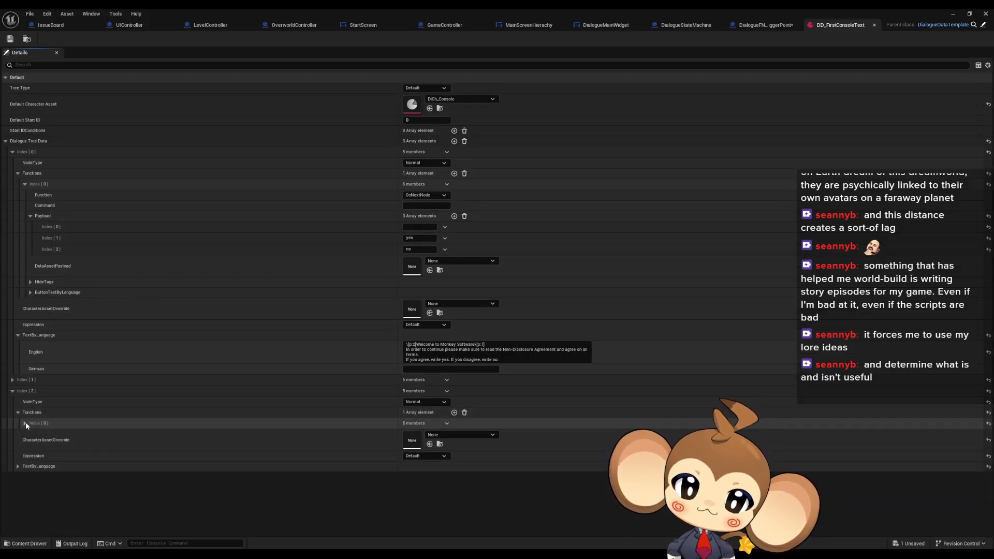
click(18, 467)
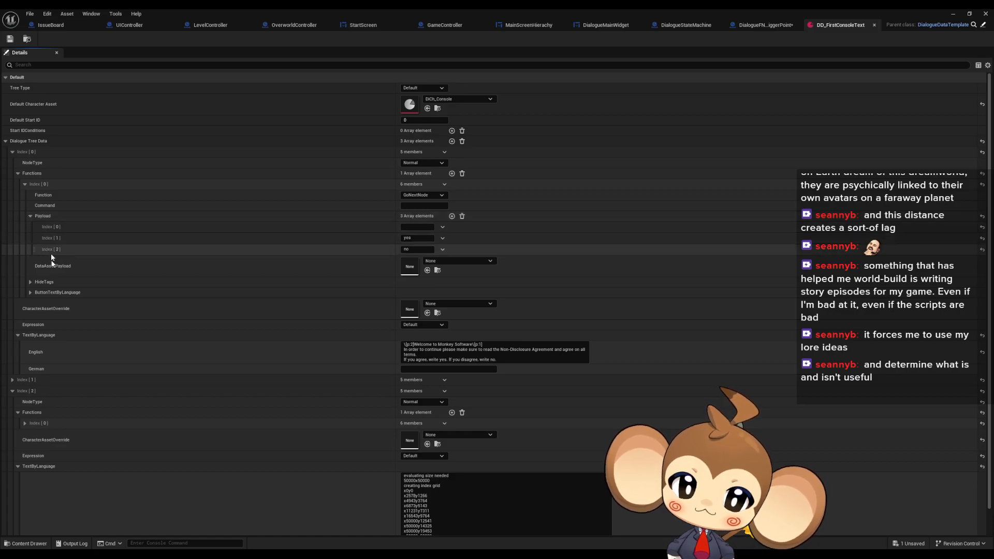
click(24, 423)
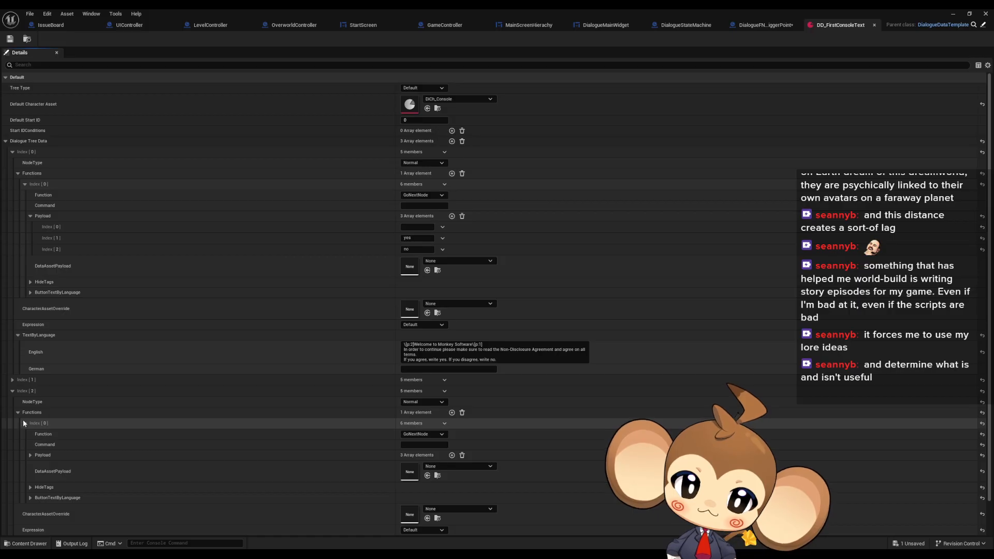
scroll(113, 435, down, 2)
click(30, 405)
click(30, 405)
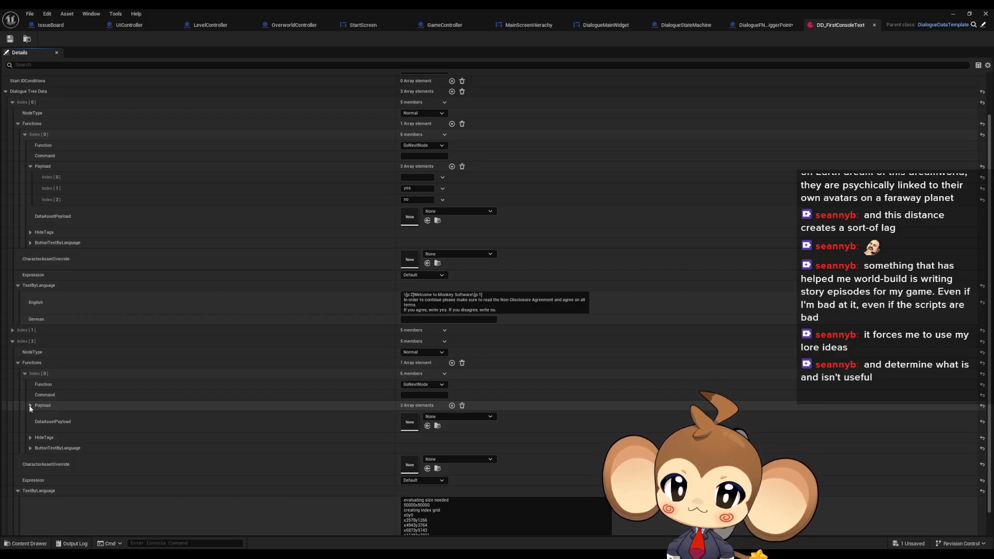
click(24, 374)
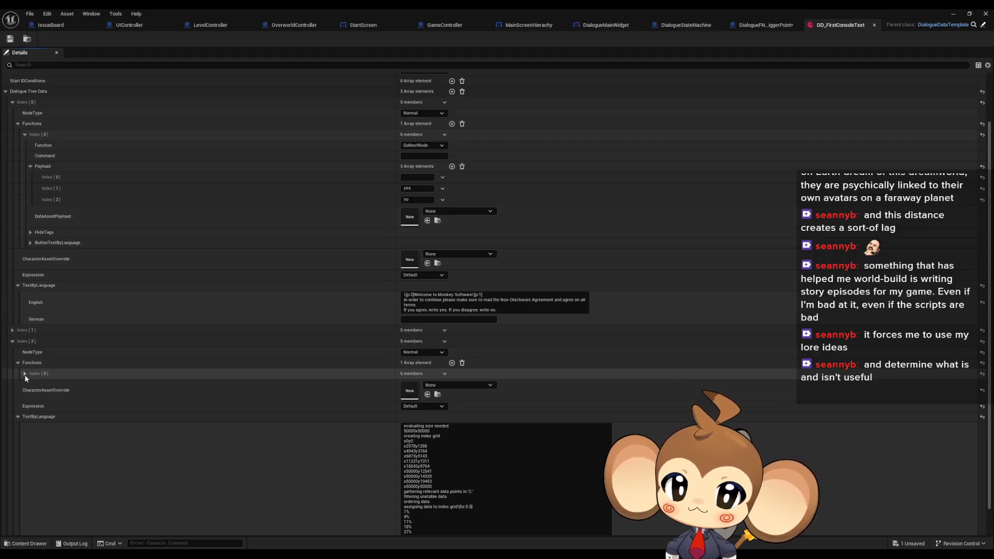
click(25, 373)
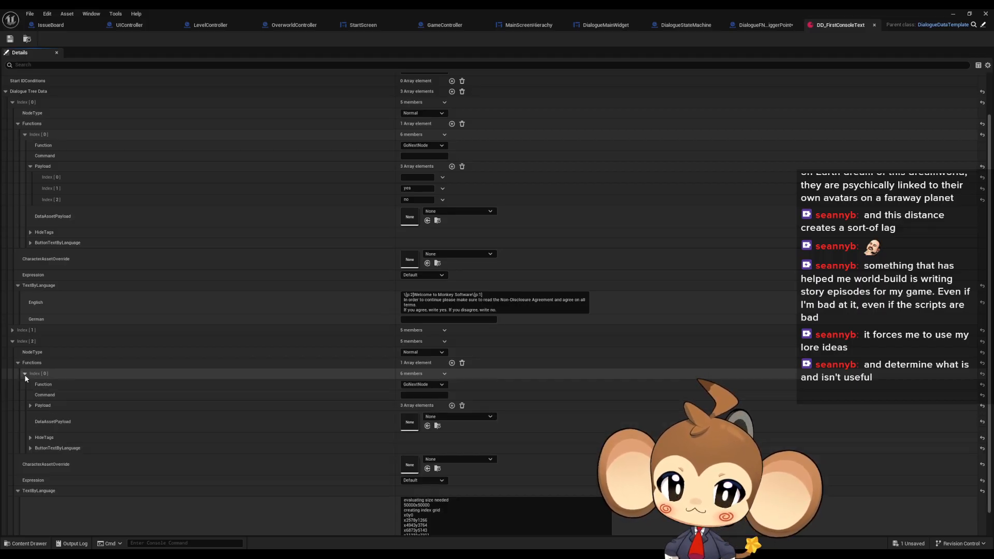
click(30, 406)
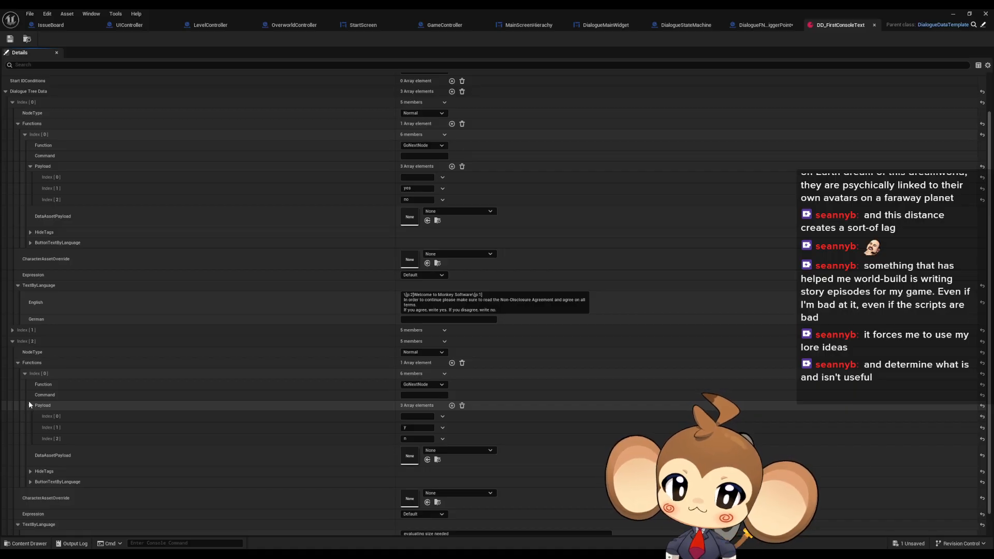
scroll(29, 399, down, 2)
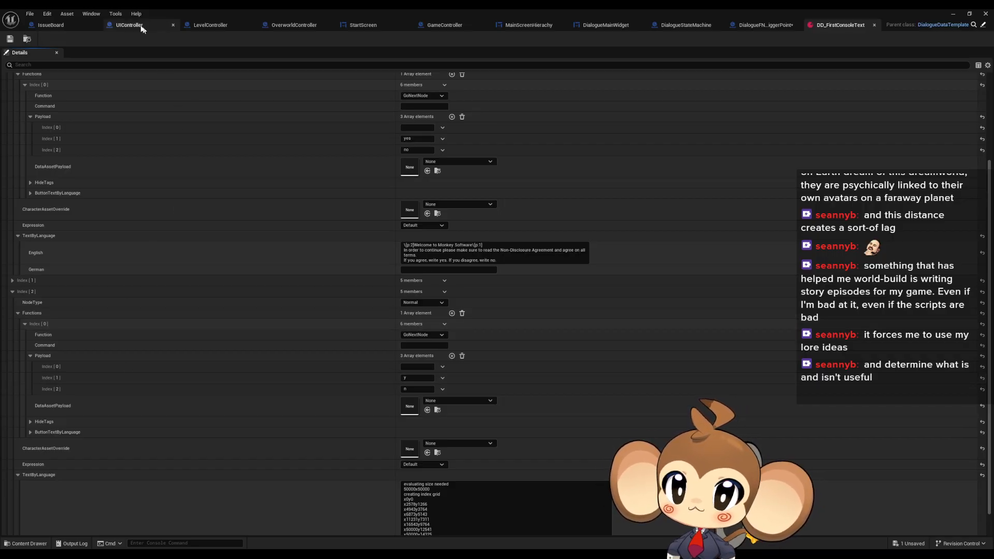
Step: Search the UIController blueprint for "console1"
click(125, 26)
key(ctrl+f)
text(console1)
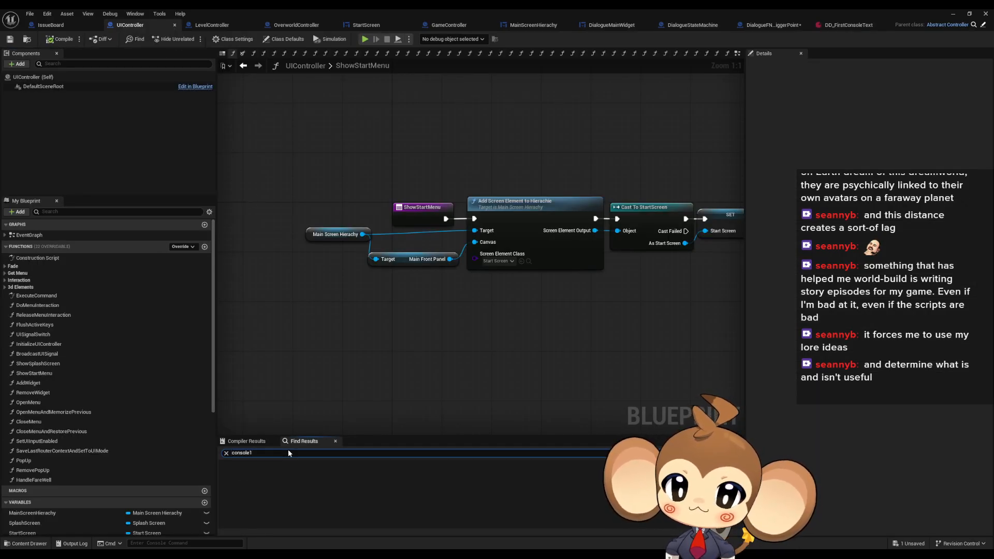
key(Return)
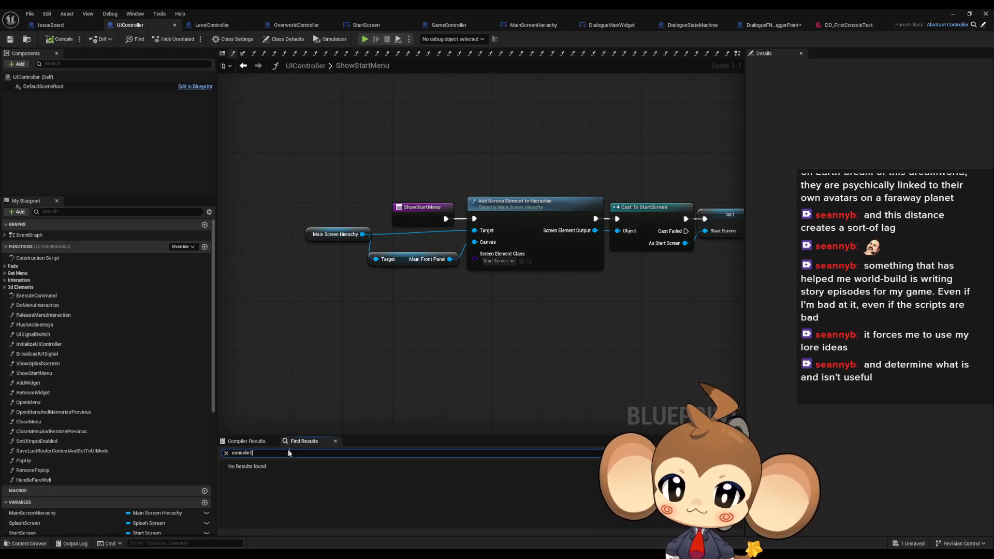
key(BackSpace)
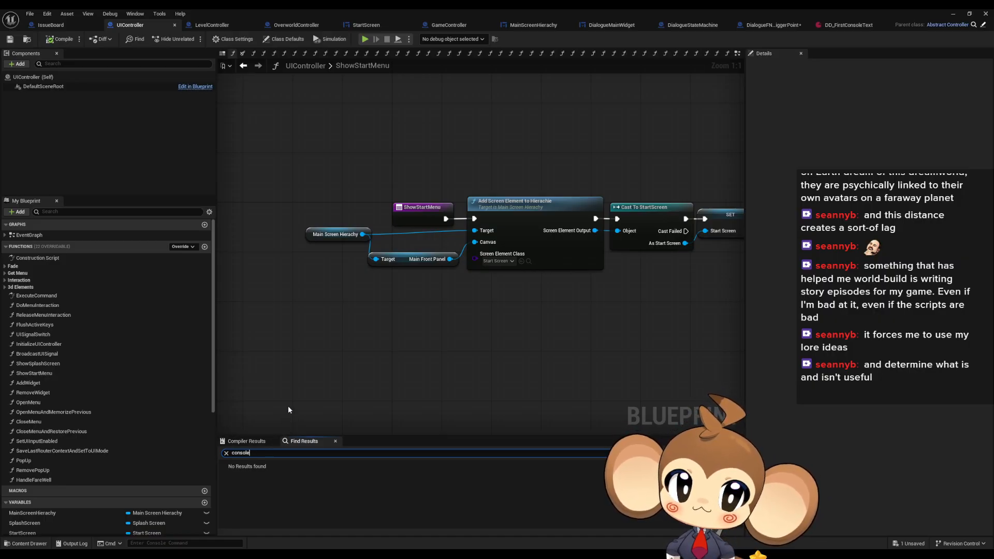
Step: Search the DialogueFNLogic_TriggerPoint blueprint for "conso"
click(773, 25)
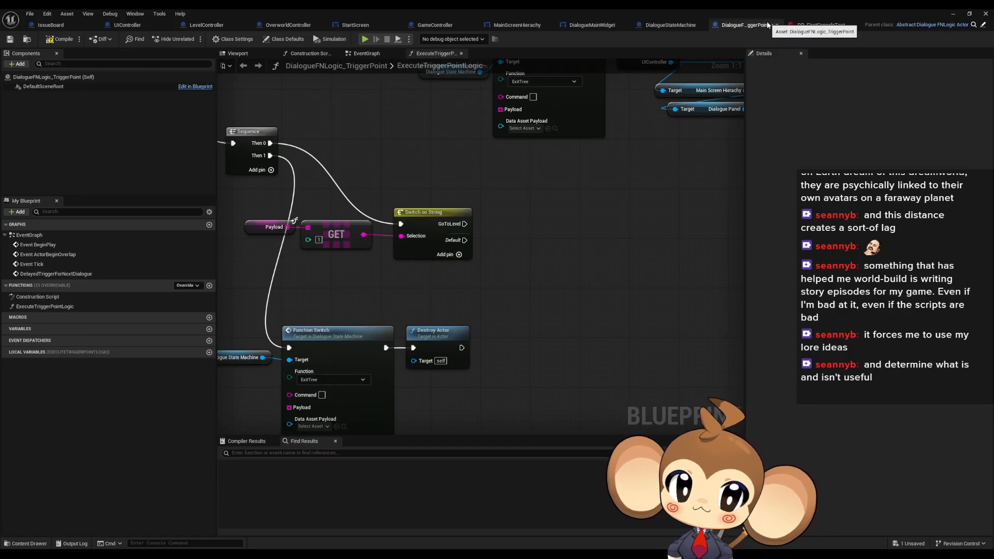
click(281, 451)
text(conso)
key(Return)
click(493, 171)
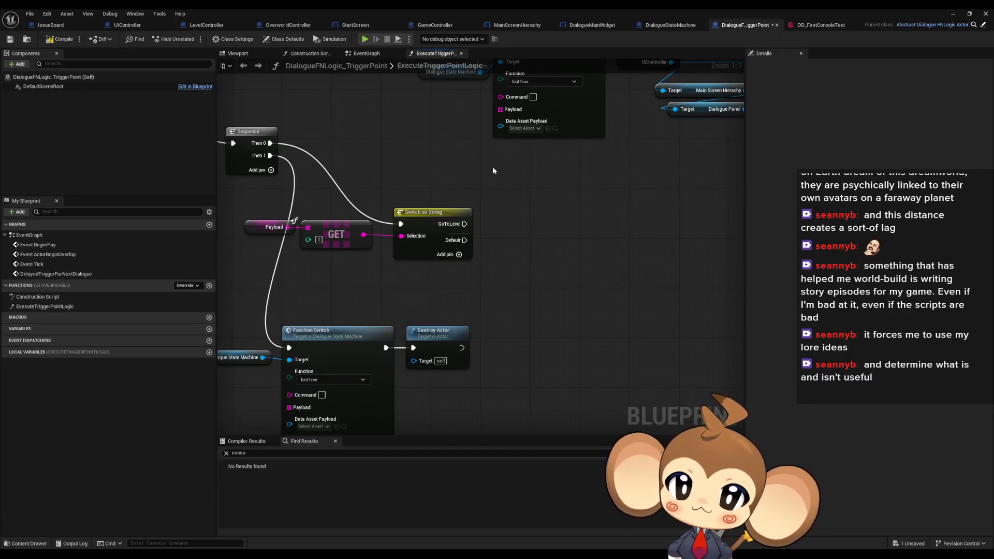
Step: Review the command switch in UIController's ExecuteCommand function and the signal switches in its UISignalSwitch function
click(130, 30)
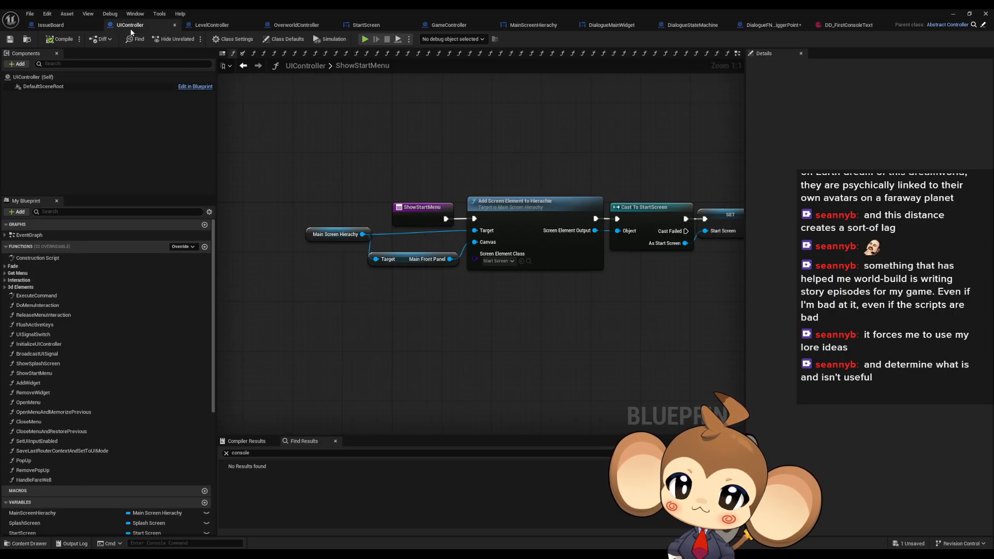
double_click(36, 295)
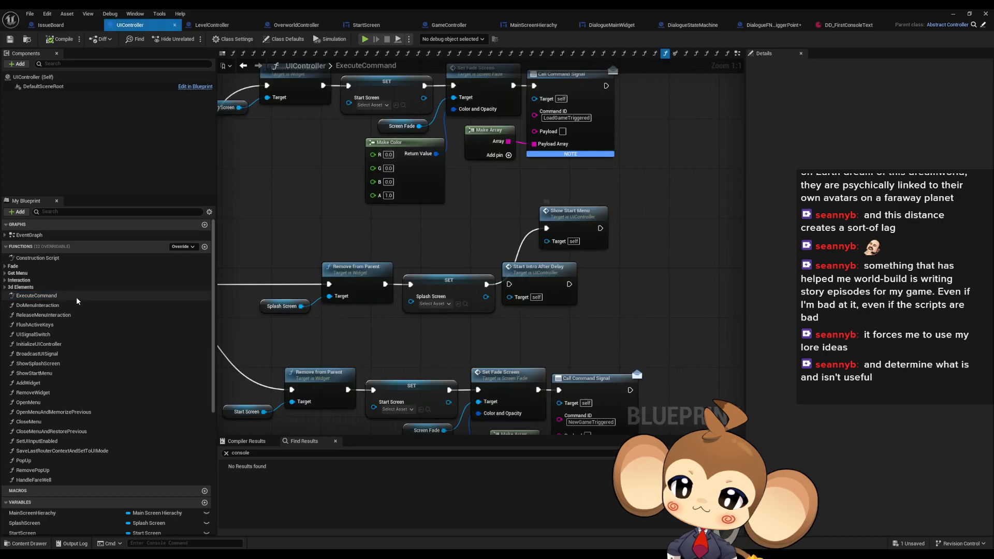
scroll(299, 254, down, 6)
scroll(466, 284, up, 6)
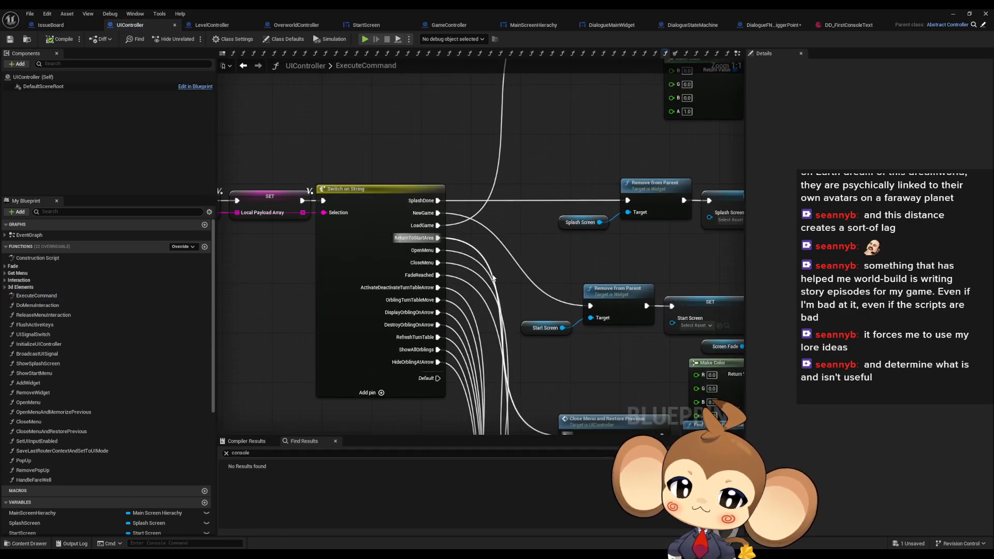
double_click(88, 334)
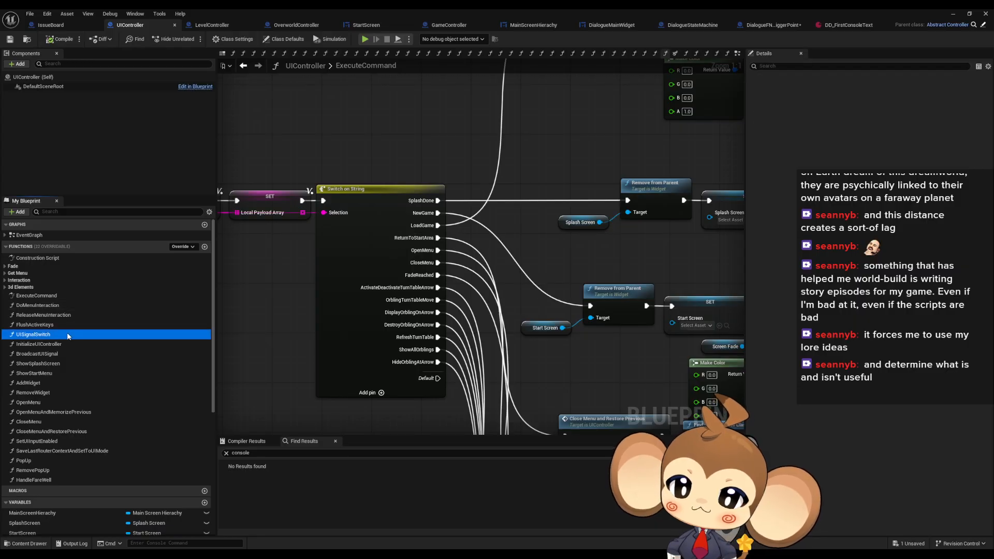
scroll(340, 269, up, 2)
scroll(340, 269, down, 3)
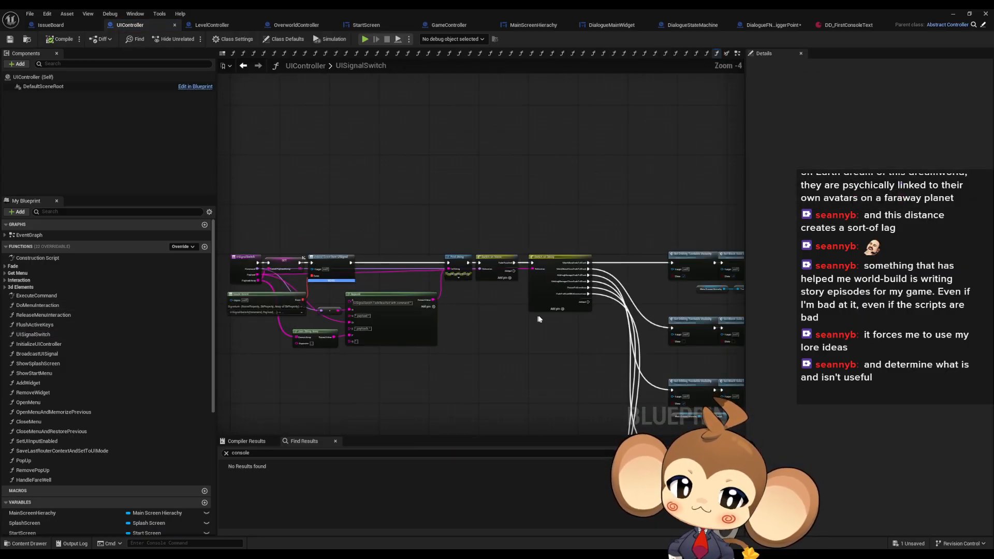
Step: Repeat the "console1" search in UIController from the UISignalSwitch graph
click(291, 453)
click(288, 452)
text(1)
key(Return)
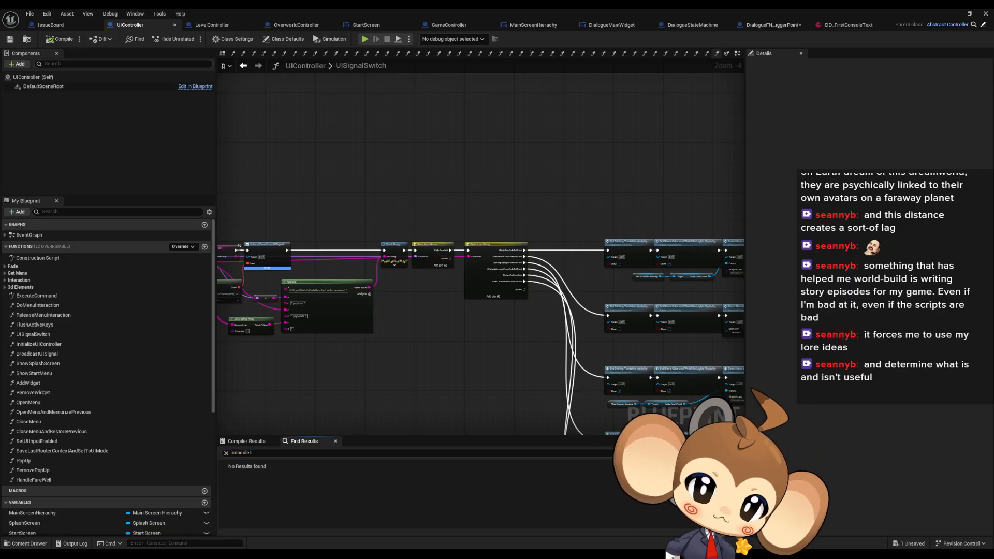
Step: Check the console feedback signal calls in DialogueMainWidget's EventGraph and the signal switch in DialogueStateMachine's UIFeedbackListener
click(611, 25)
scroll(633, 241, up, 4)
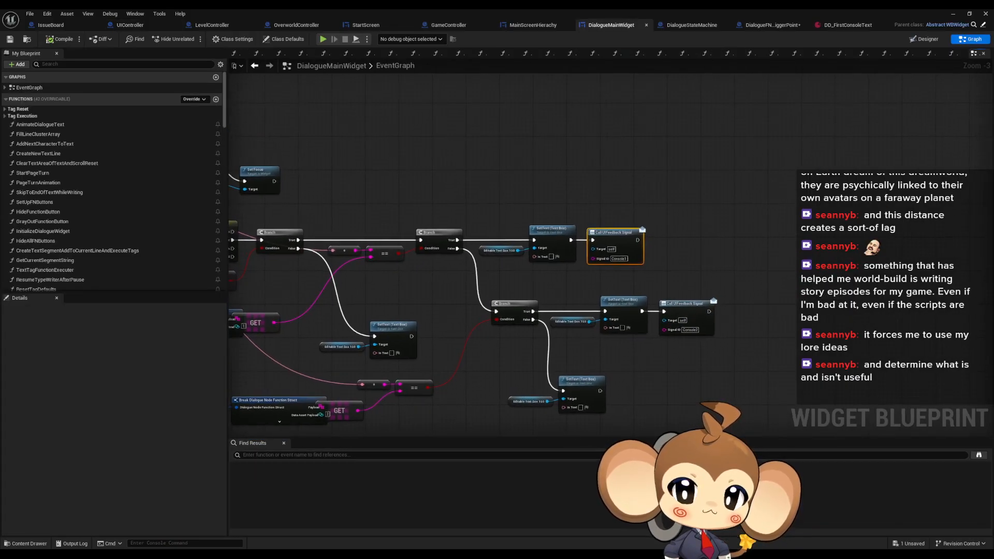
click(693, 25)
scroll(459, 245, up, 4)
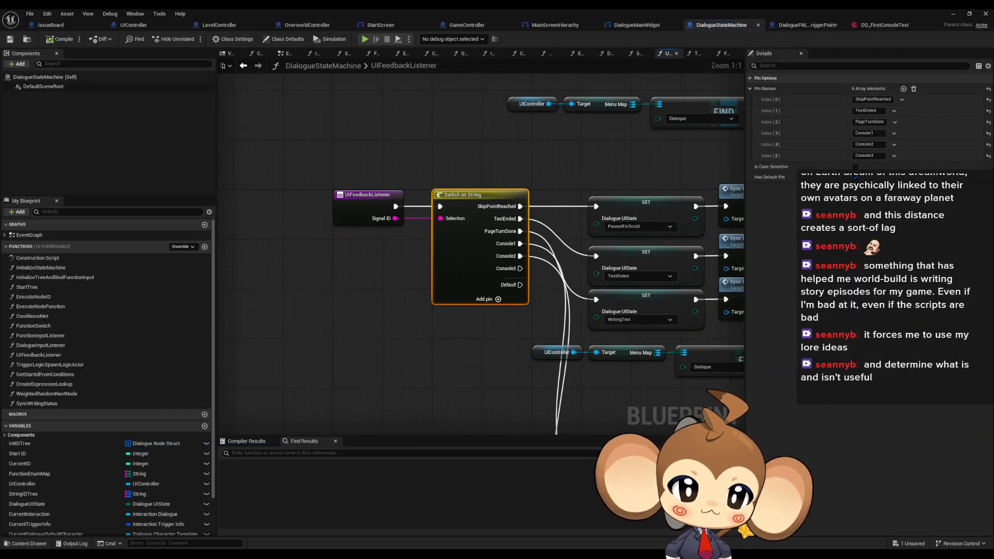
Step: Move the Current Node Info, Break and first GET nodes away from the index 1 payload GET in DialogueMainWidget's EventGraph
click(636, 25)
right_drag(559, 303, 852, 317)
right_drag(362, 411, 538, 323)
right_drag(251, 268, 422, 269)
drag(328, 244, 603, 300)
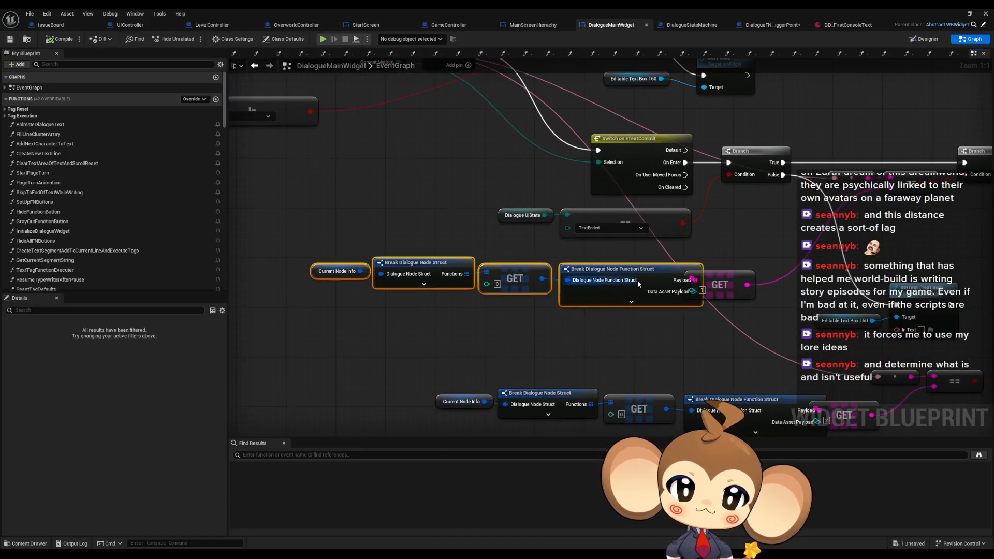
drag(637, 269, 603, 268)
Step: Examine DialogueMainWidget's answer comparison branches and where the console outputs lead in DialogueStateMachine's UIFeedbackListener
right_drag(603, 269, 392, 280)
right_drag(605, 256, 405, 179)
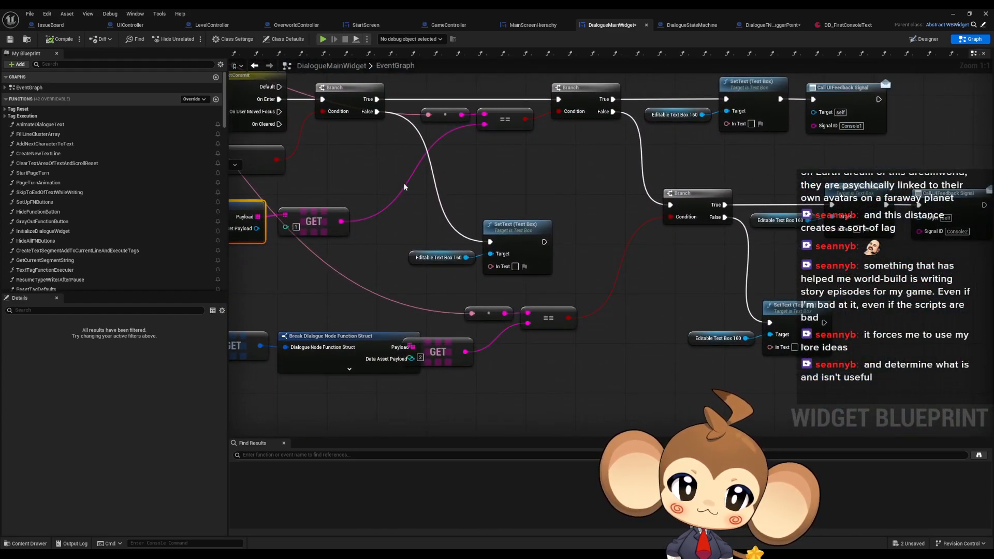
right_drag(444, 197, 508, 251)
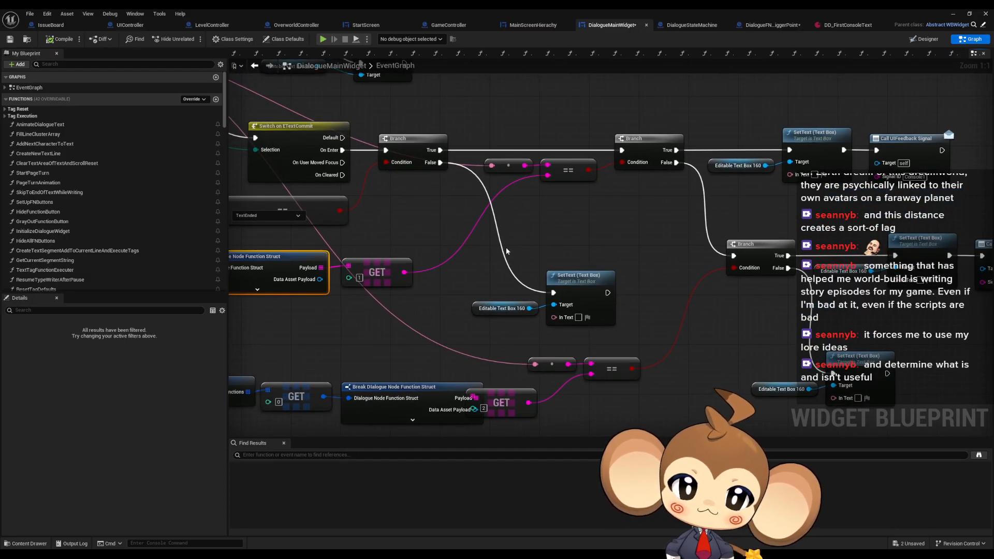
right_drag(672, 260, 468, 232)
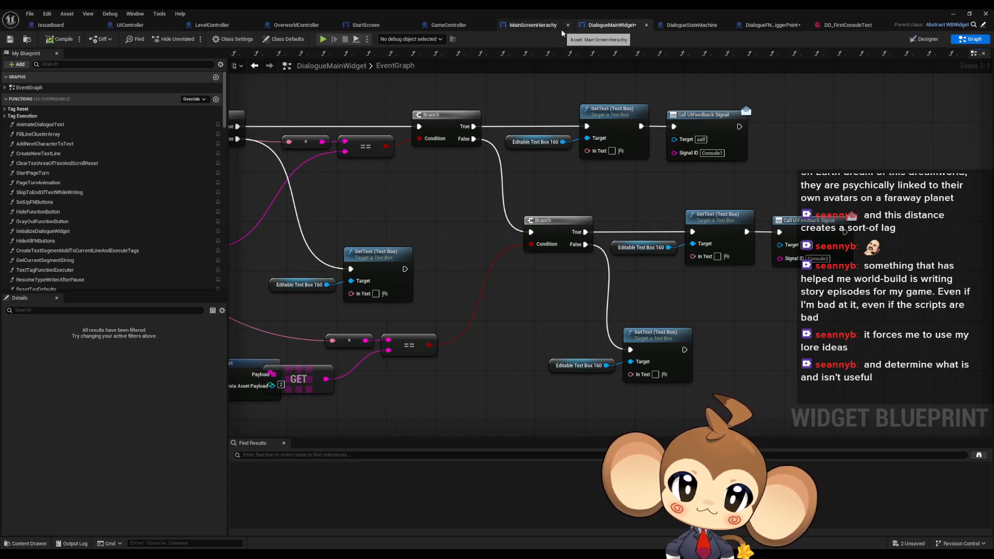
right_drag(431, 172, 943, 191)
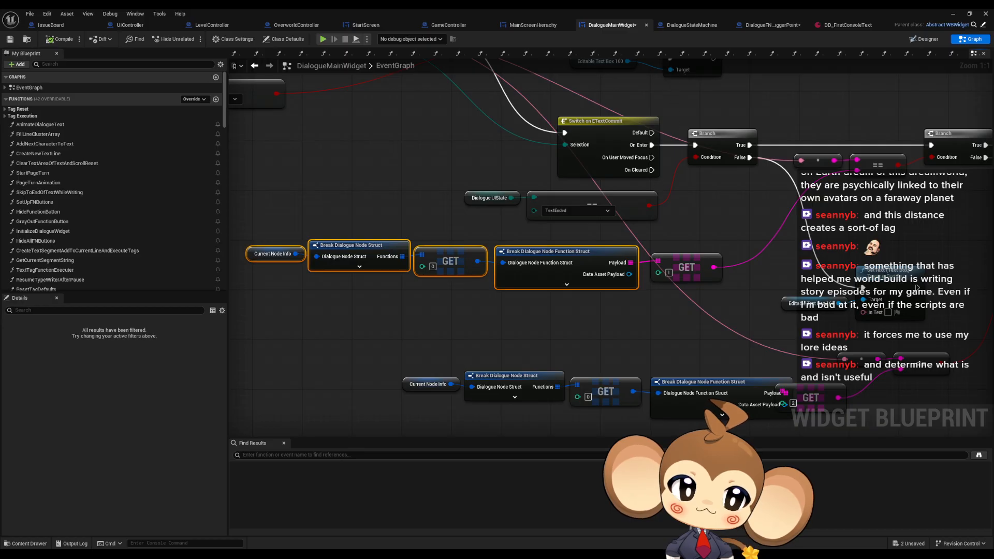
click(693, 25)
right_drag(503, 302, 419, 114)
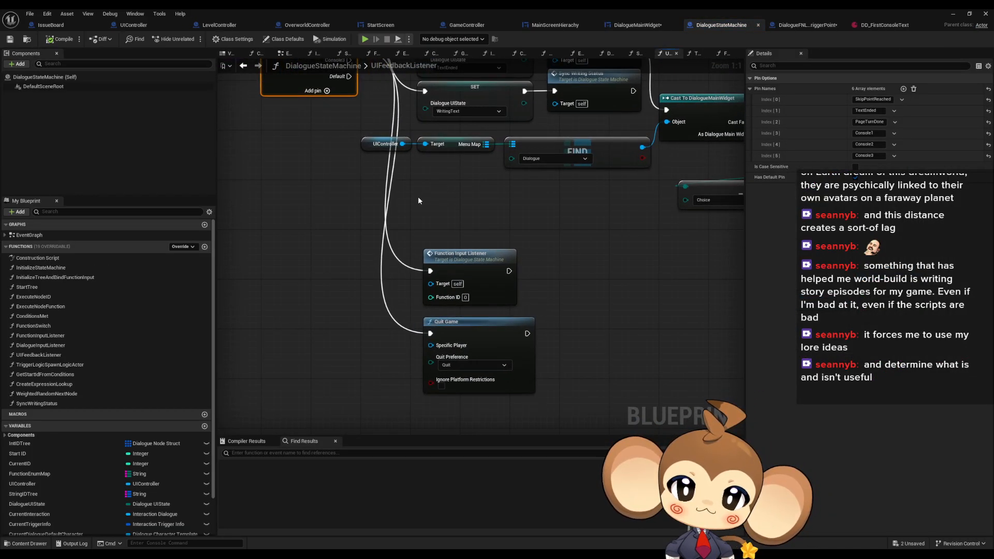
right_drag(398, 197, 298, 290)
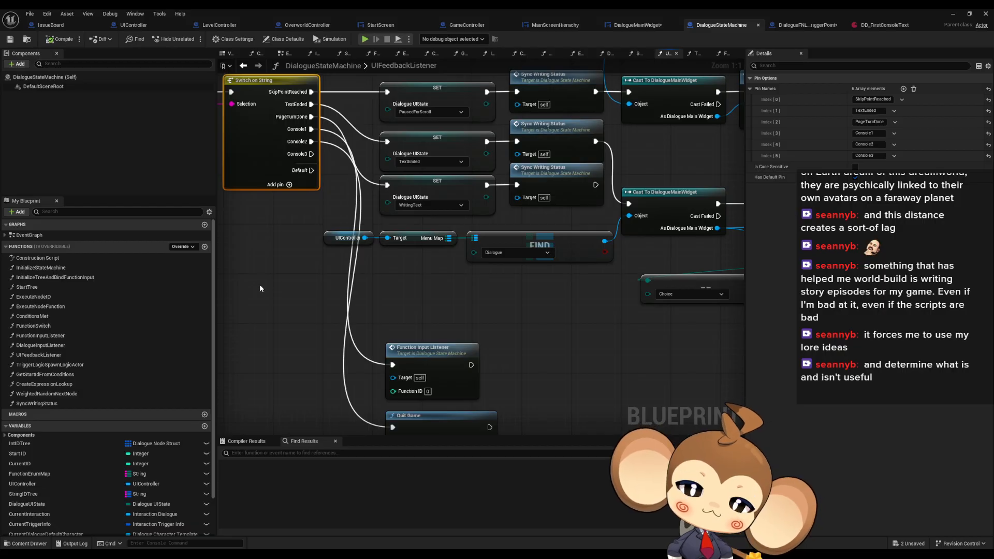
right_drag(260, 288, 299, 240)
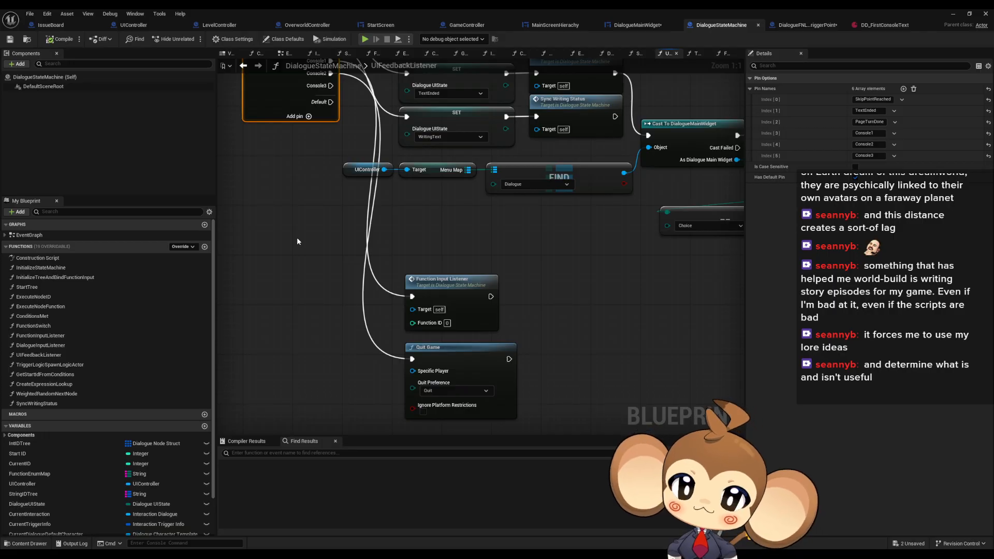
right_drag(225, 179, 365, 343)
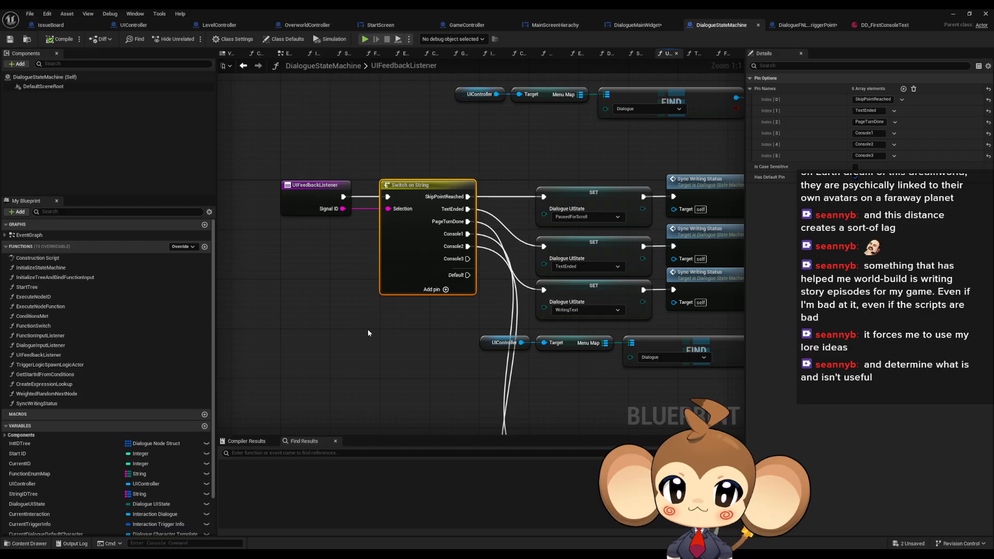
click(801, 26)
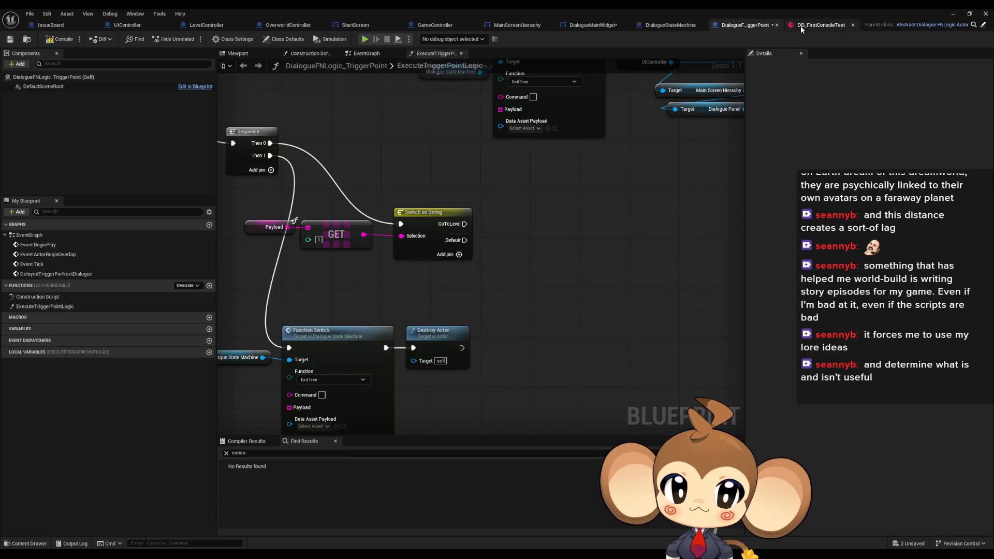
click(732, 26)
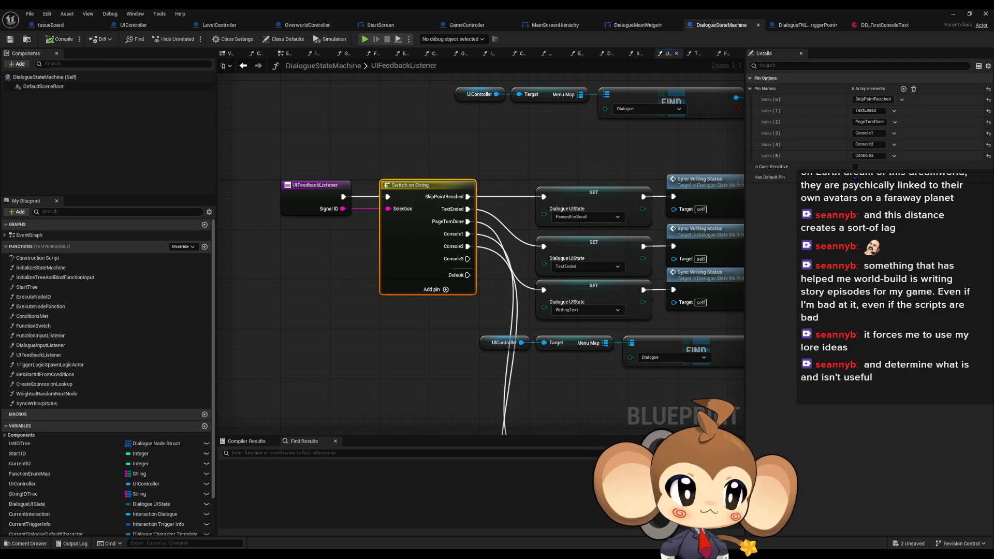
Step: Trace DialogueMainWidget's On Text Committed logic through the payload comparisons to the Console1 and Console2 feedback signal calls
click(637, 25)
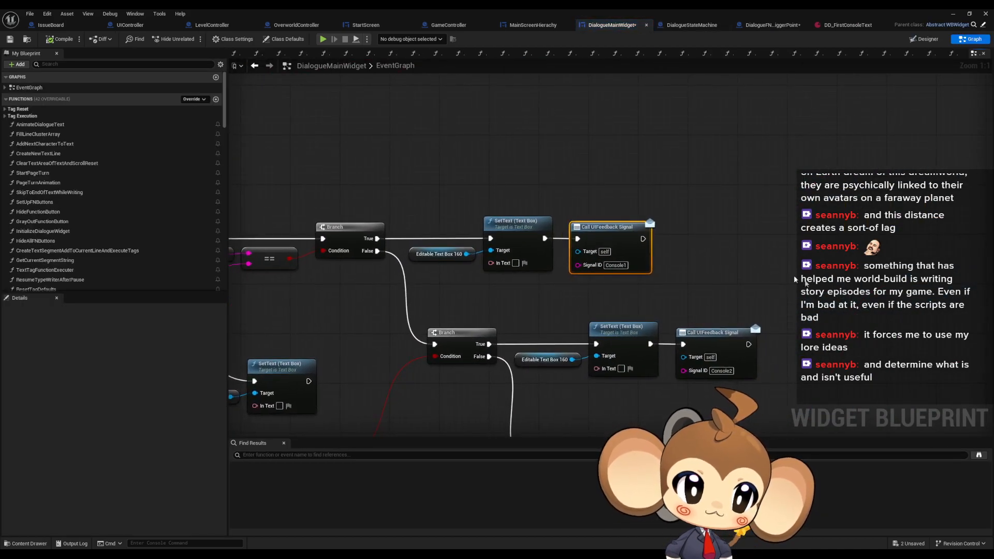
scroll(559, 231, down, 5)
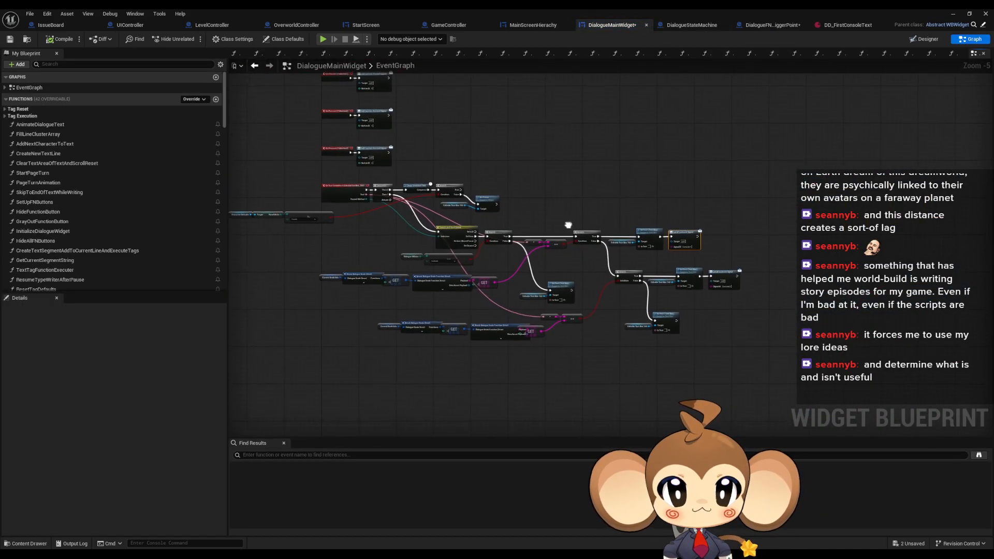
right_drag(569, 226, 538, 209)
scroll(610, 262, up, 1)
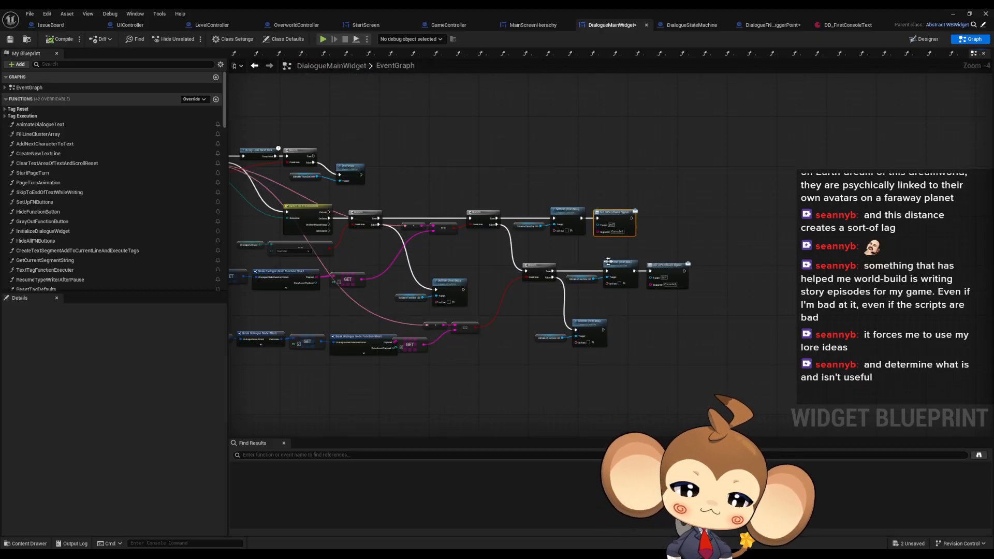
scroll(610, 261, up, 4)
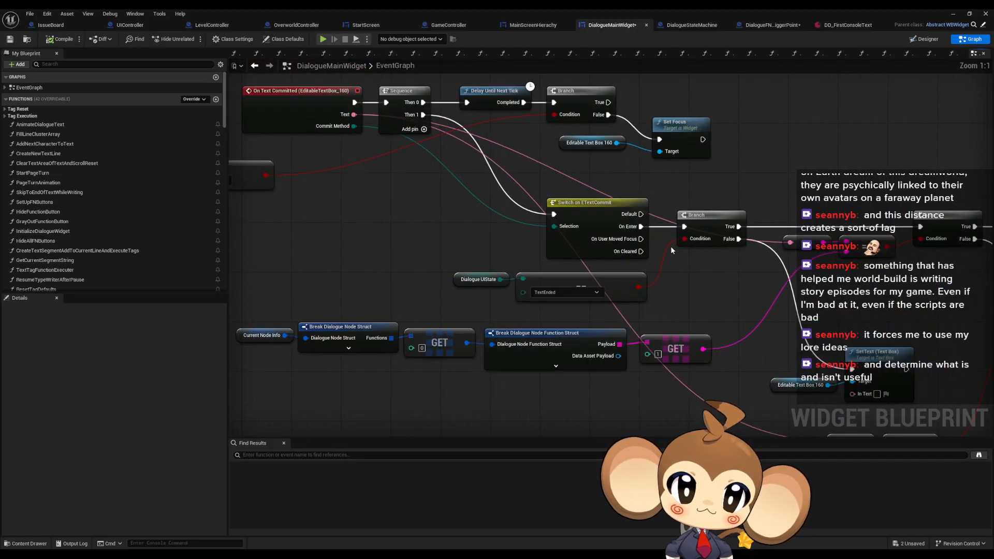
right_drag(670, 246, 724, 335)
scroll(618, 285, down, 4)
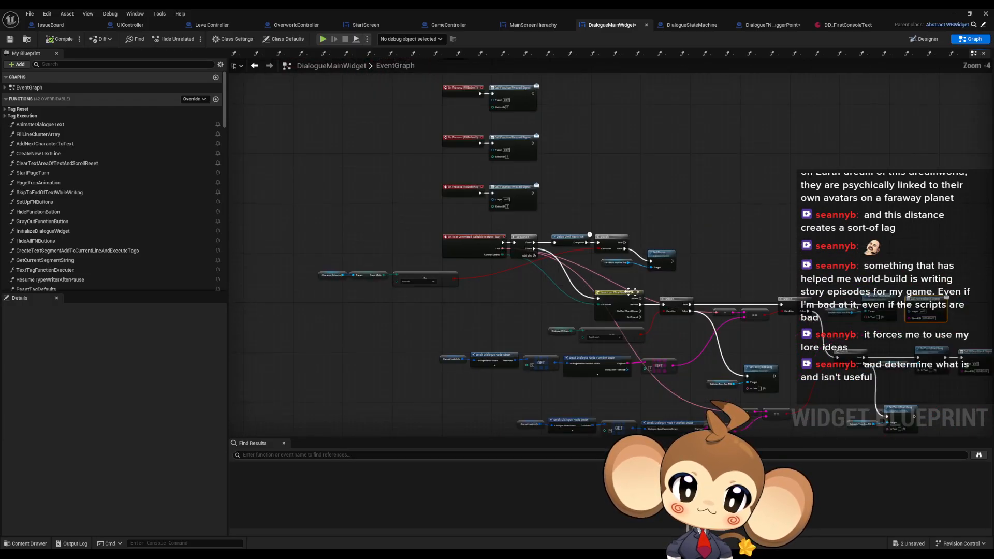
scroll(748, 330, up, 4)
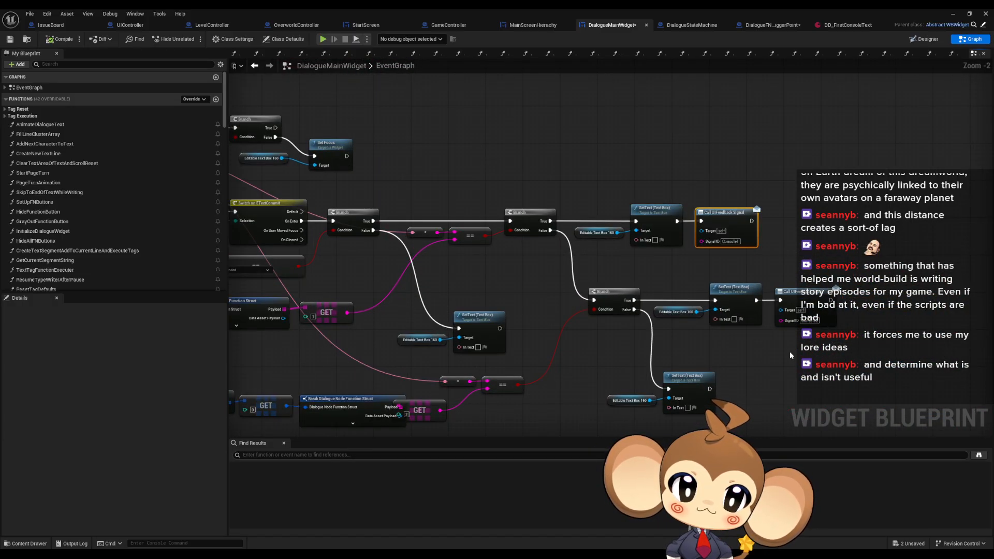
right_drag(776, 358, 668, 314)
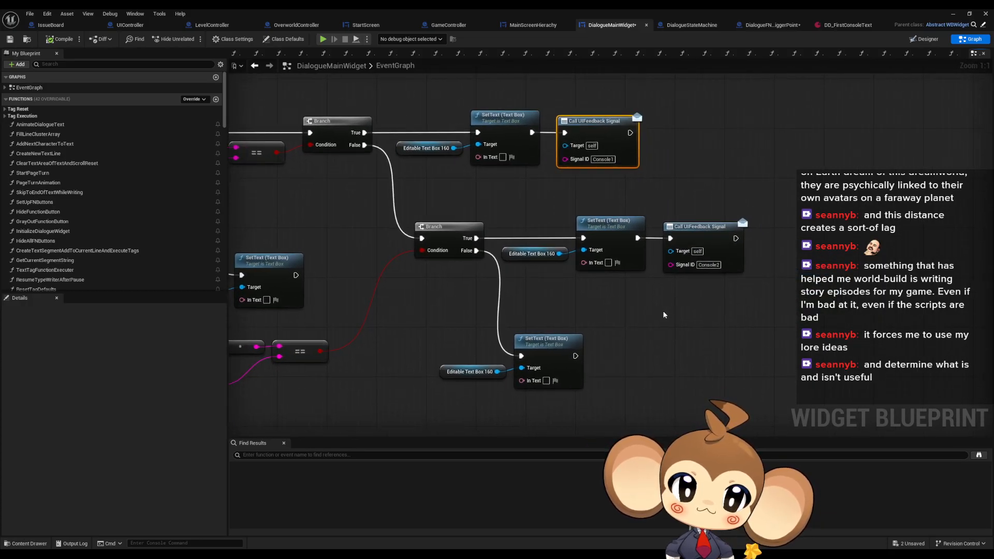
right_drag(582, 306, 993, 488)
right_drag(798, 347, 477, 238)
right_drag(745, 316, 394, 236)
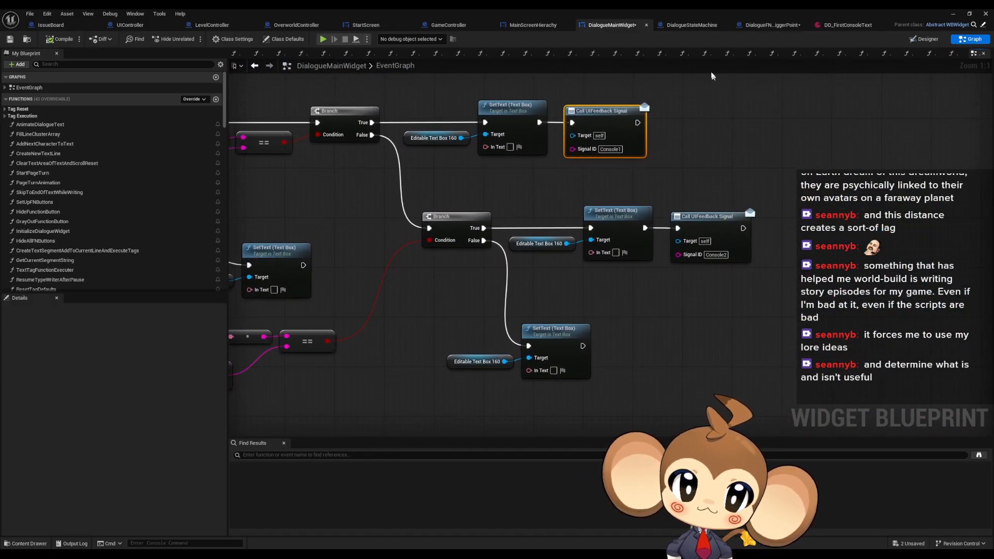
Step: Add a comment titled "console special cases" at the Function Input Listener and Quit Game nodes in DialogueStateMachine's UIFeedbackListener
click(695, 27)
right_drag(571, 320, 422, 97)
drag(329, 313, 526, 377)
right_drag(526, 374, 568, 358)
click(598, 263)
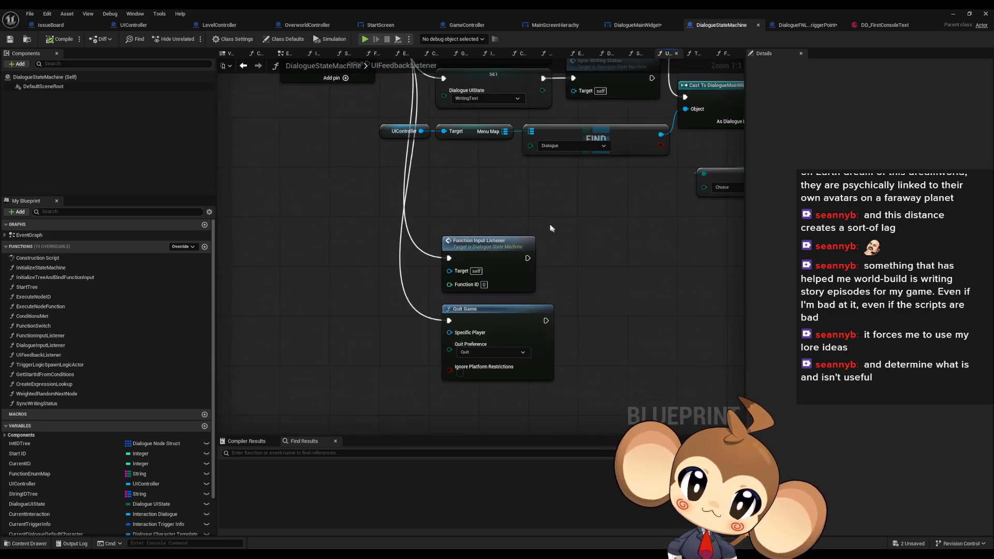
text(c)
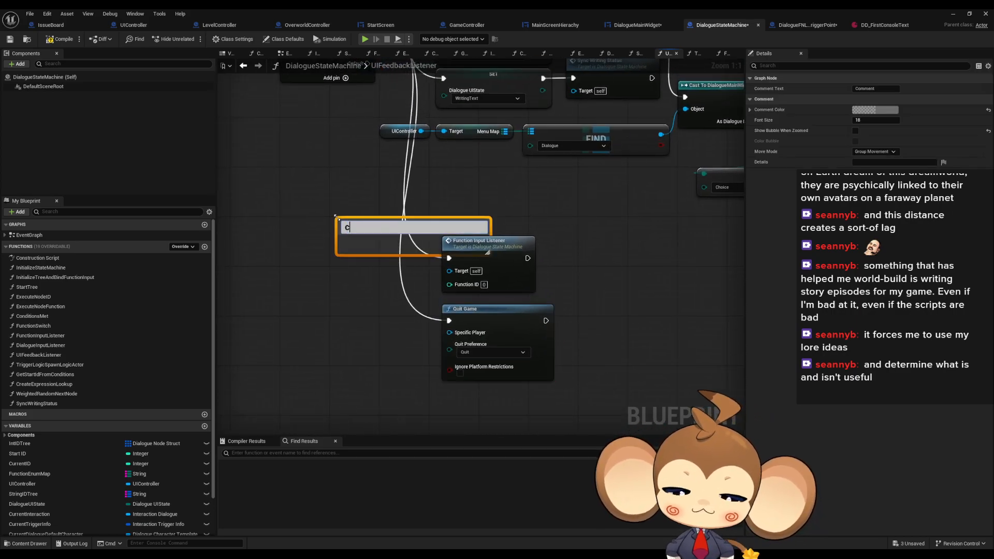
text(console special case)
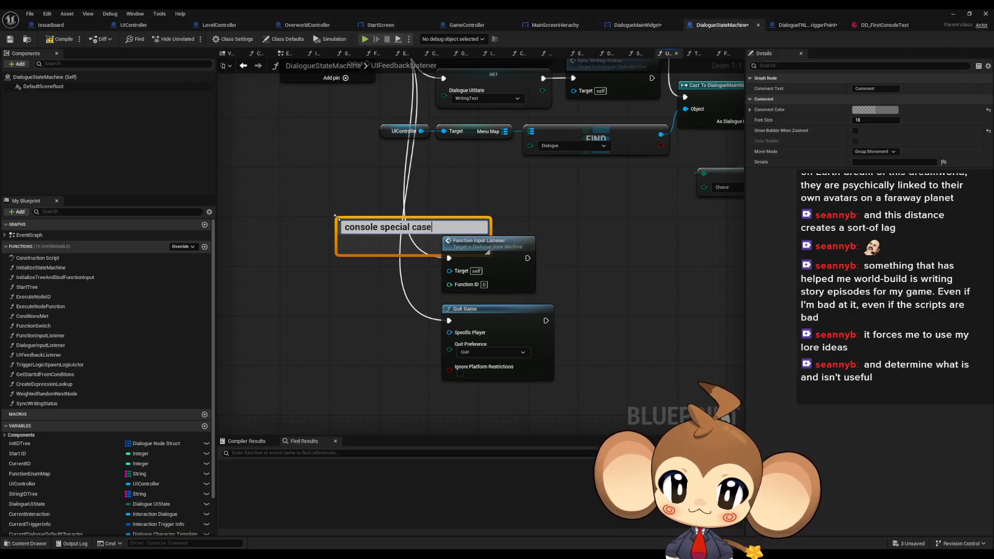
text(s)
key(Return)
Step: Enlarge the console special cases comment to enclose the Function Input Listener and Quit Game nodes, with its move mode set to Comment
drag(397, 254, 415, 473)
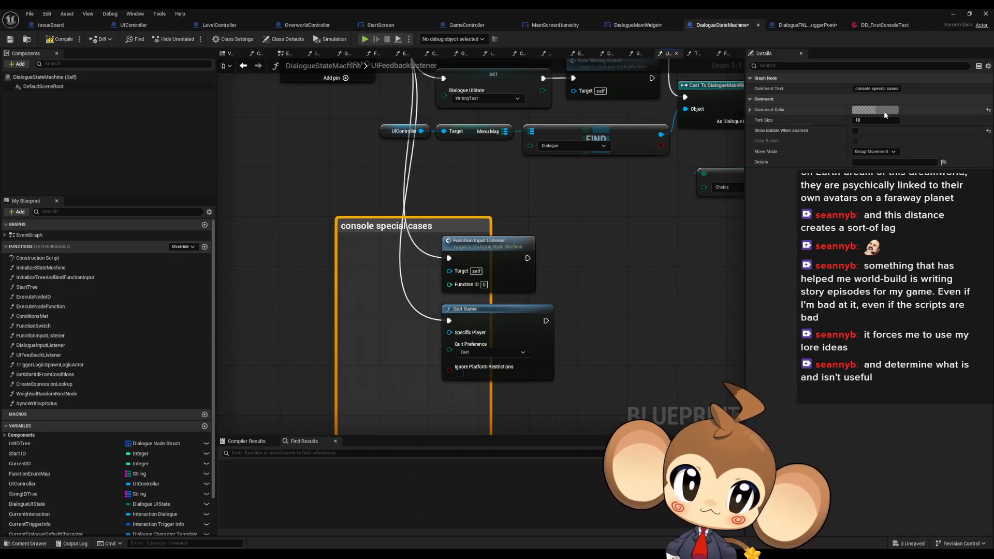
click(875, 151)
click(870, 169)
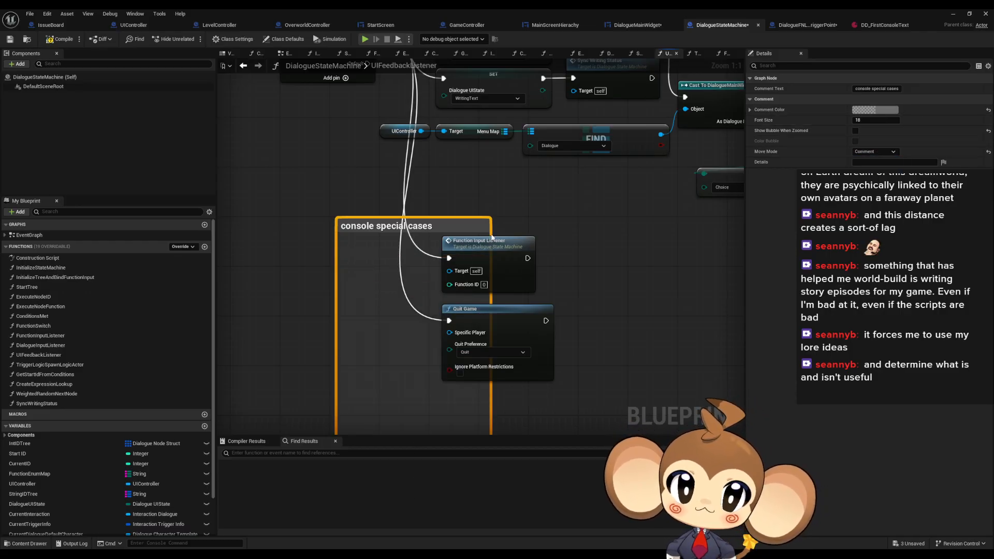
drag(492, 236, 708, 236)
right_drag(554, 197, 582, 271)
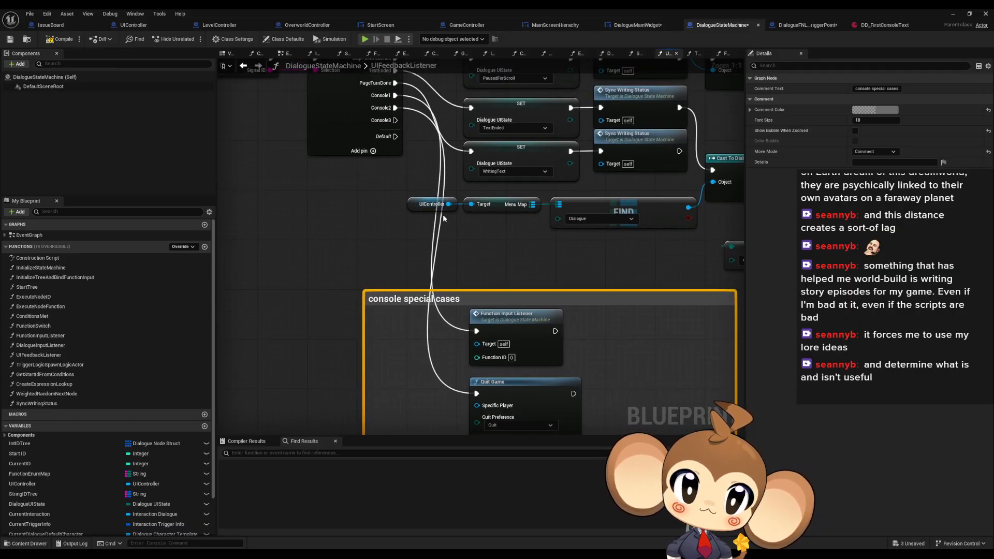
right_drag(443, 219, 412, 141)
Step: Check GameController's StartGame function, and add a Get Game Controller node with a Start Game call below Quit Game in UIFeedbackListener
click(647, 26)
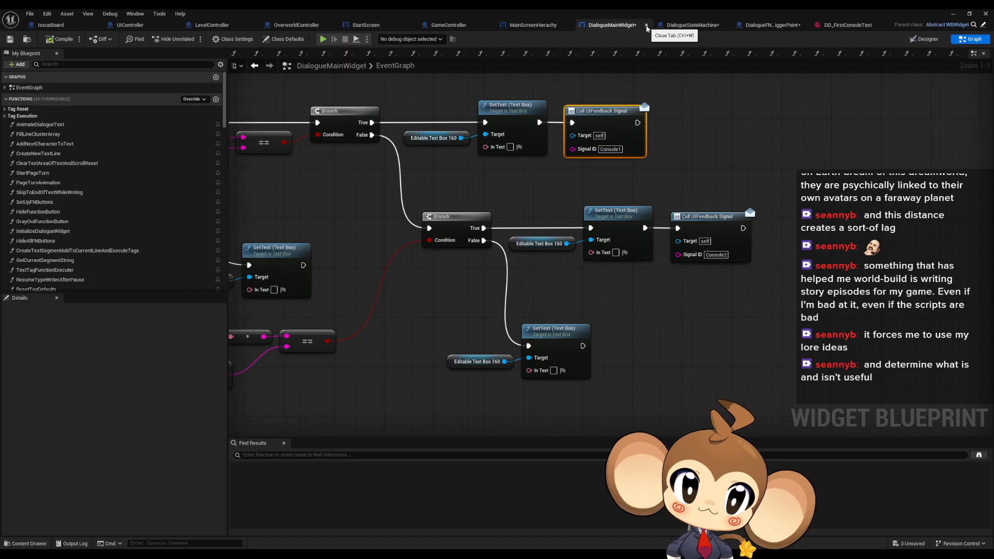
click(539, 26)
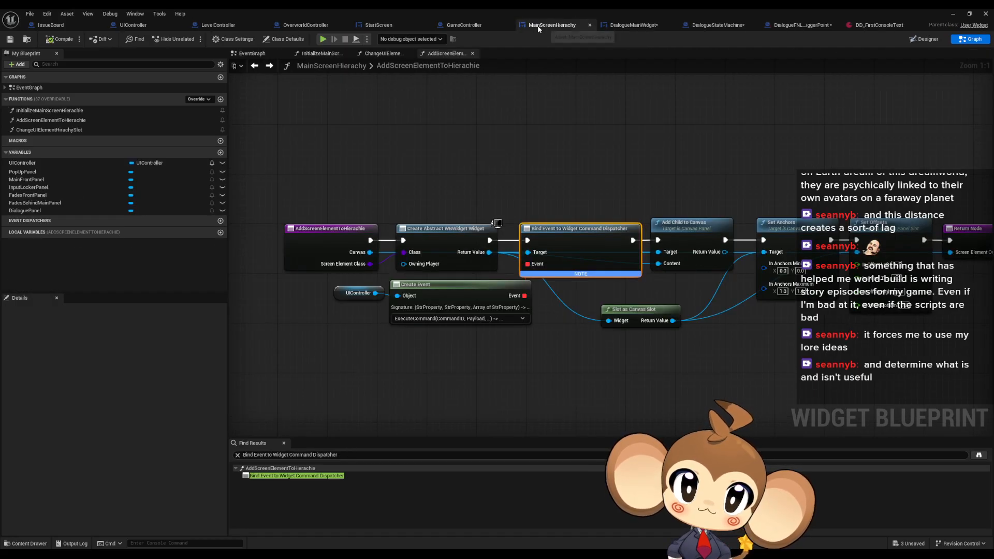
click(468, 26)
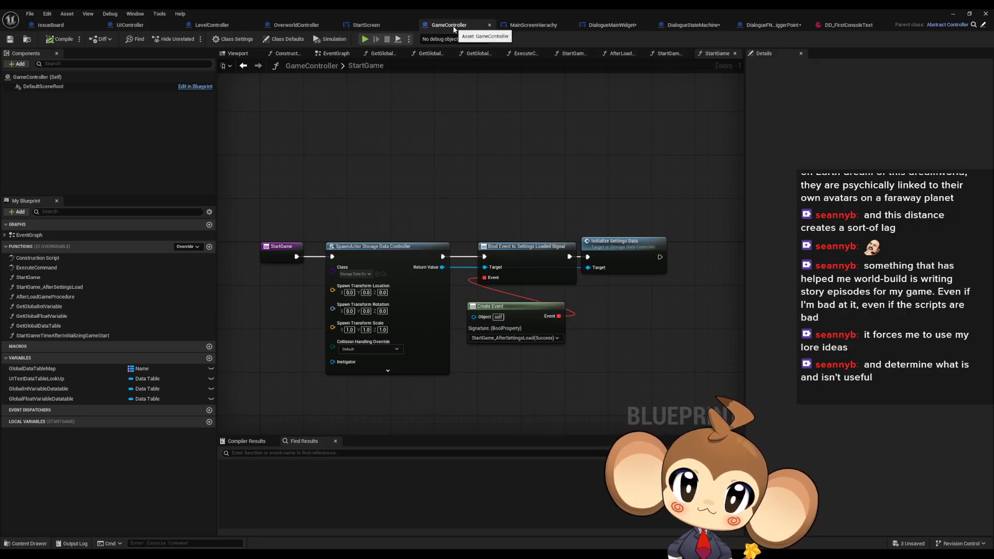
click(605, 25)
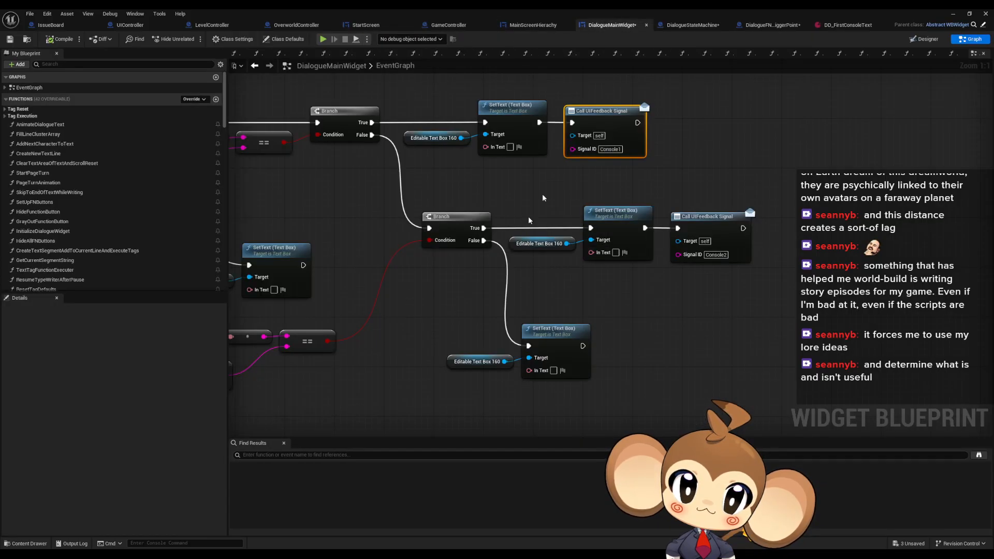
click(693, 25)
right_click(414, 341)
text(get game cont)
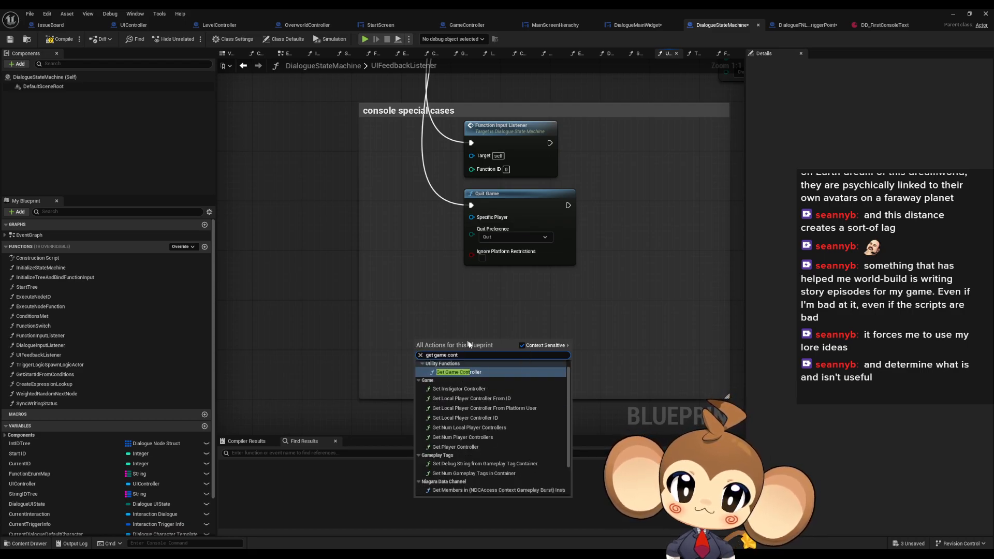
click(449, 372)
drag(471, 365, 509, 361)
text(start game)
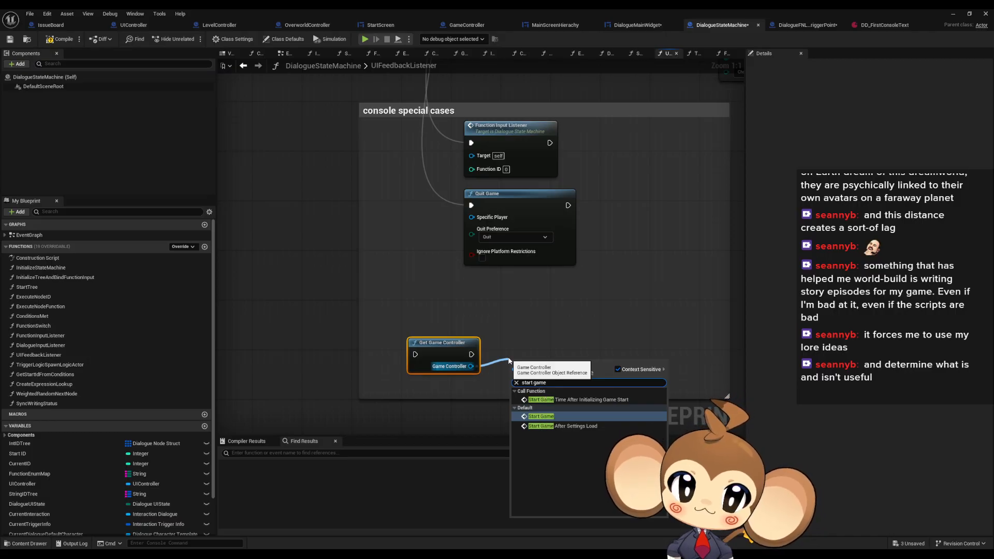
key(Return)
Step: Move the Get Game Controller and Start Game nodes into the console special cases group and wire the switch's Console3 output to them
drag(454, 325, 527, 358)
drag(430, 350, 486, 294)
right_drag(486, 294, 494, 544)
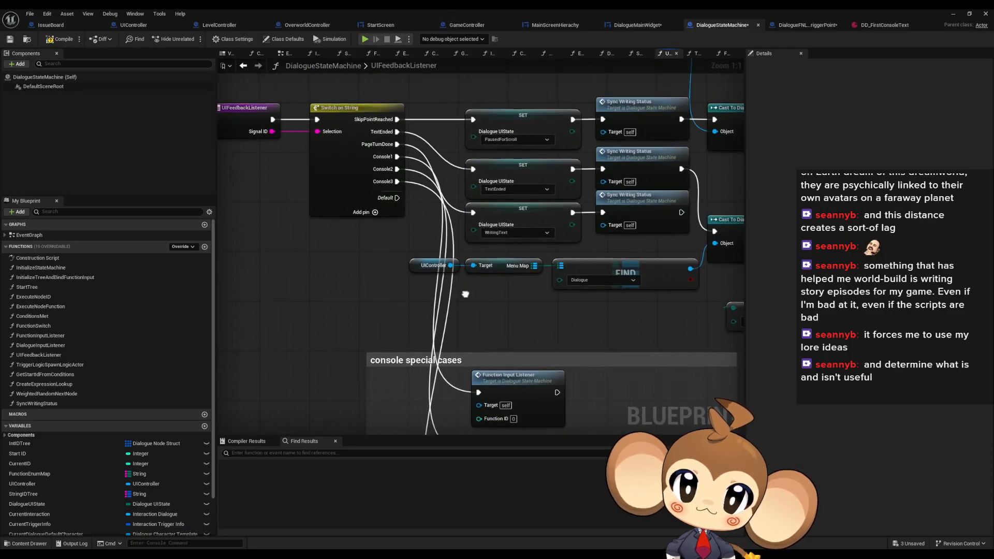
right_drag(464, 294, 431, 115)
Step: In DD_FirstConsoleText's last dialogue node, clear payload index 1 and add a fourth payload element set to y
click(880, 24)
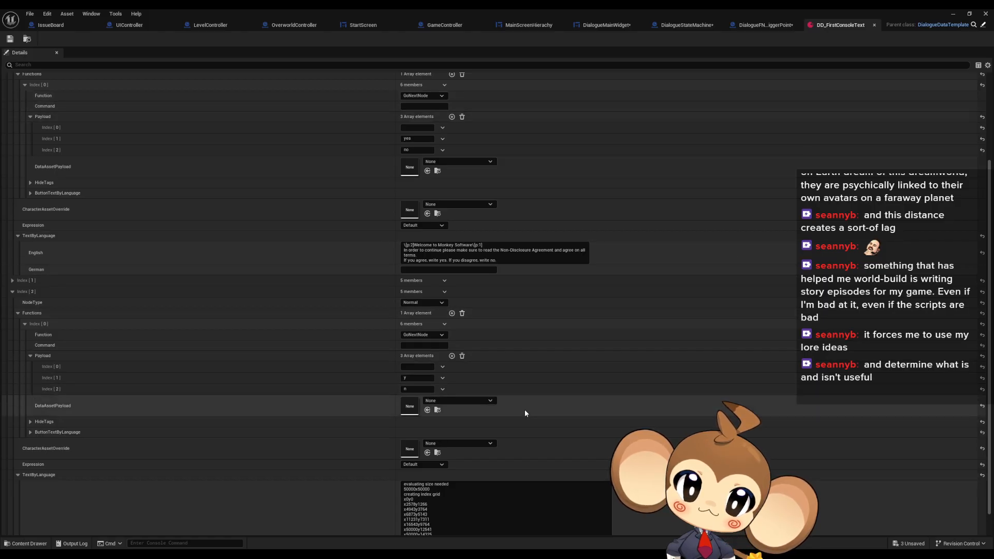
click(428, 379)
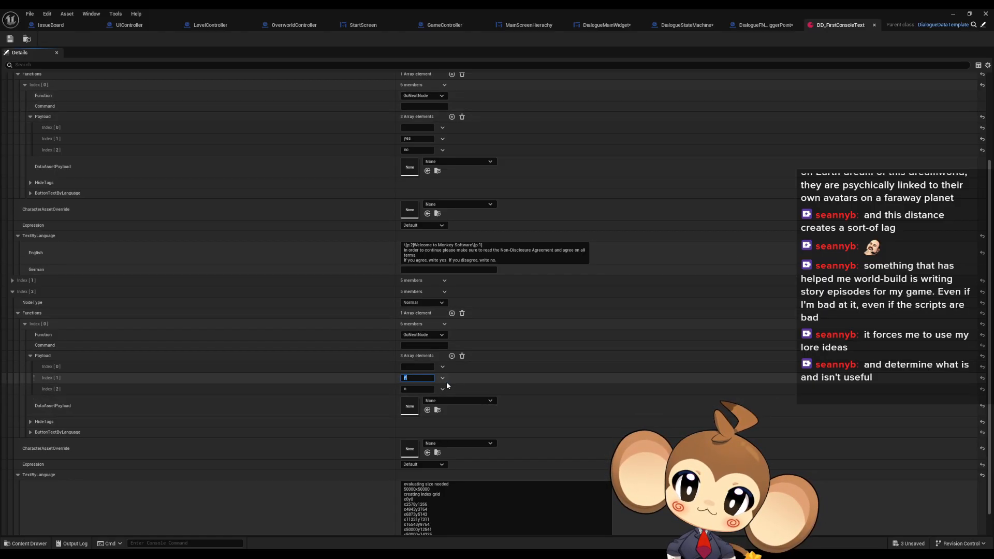
key(BackSpace)
click(452, 357)
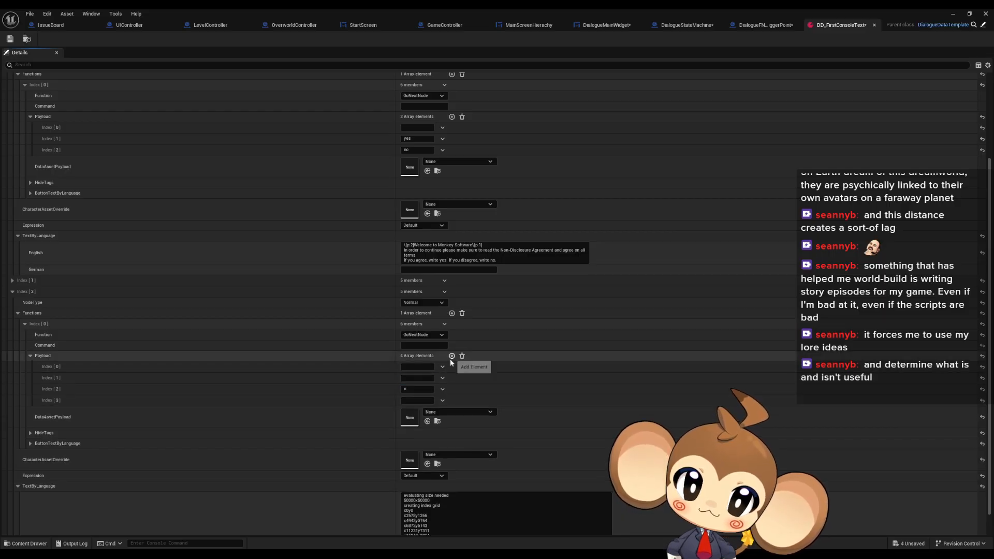
click(416, 398)
text(y)
Step: Set payload index 1 back to y and delete the extra fourth payload element
click(419, 378)
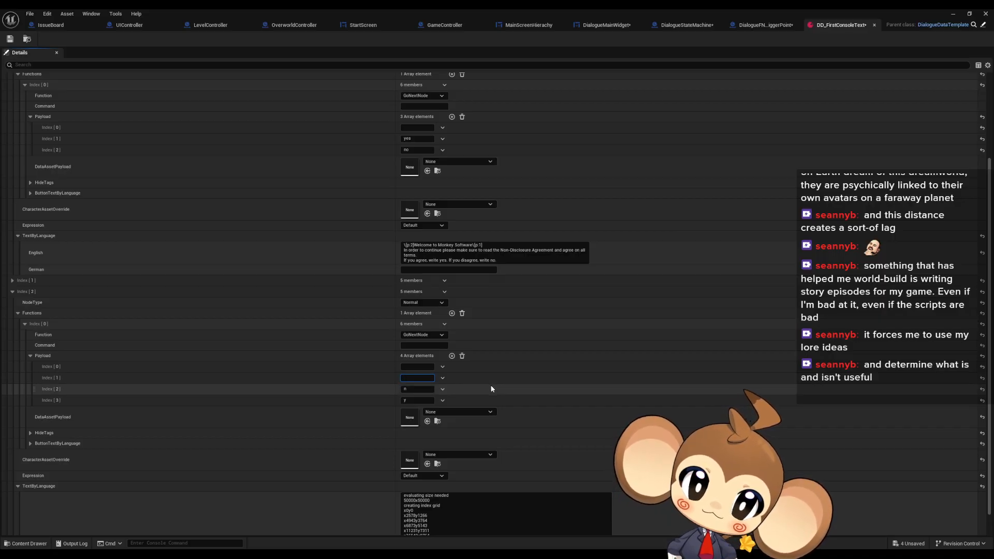
text(y)
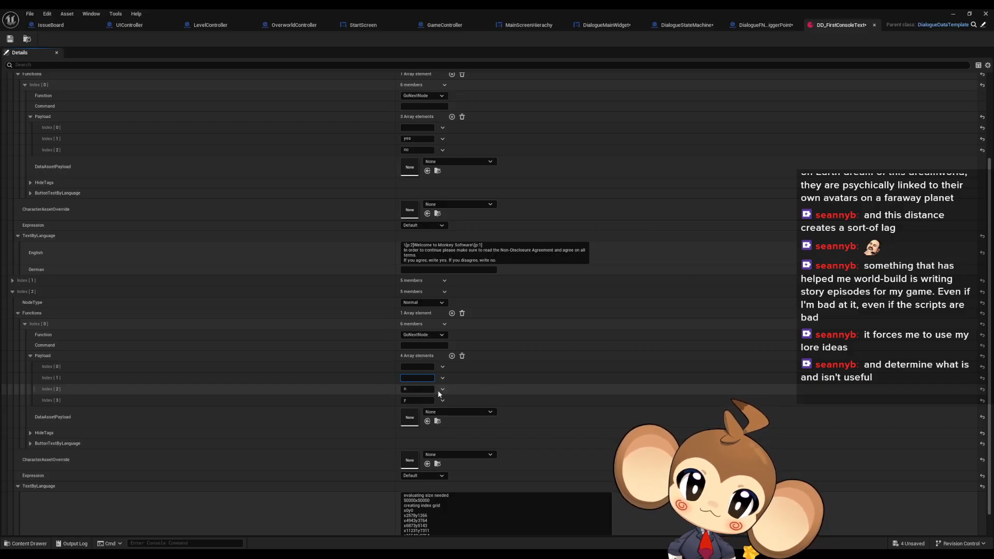
click(443, 400)
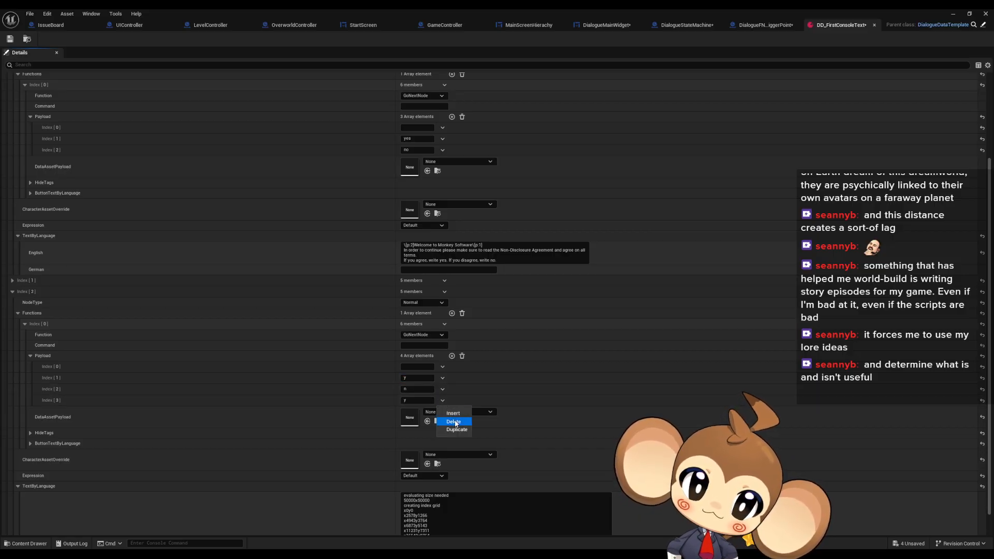
click(455, 422)
Step: Cut the Get Game Controller and Start Game nodes from the console special cases group in DialogueStateMachine's UIFeedbackListener
click(773, 26)
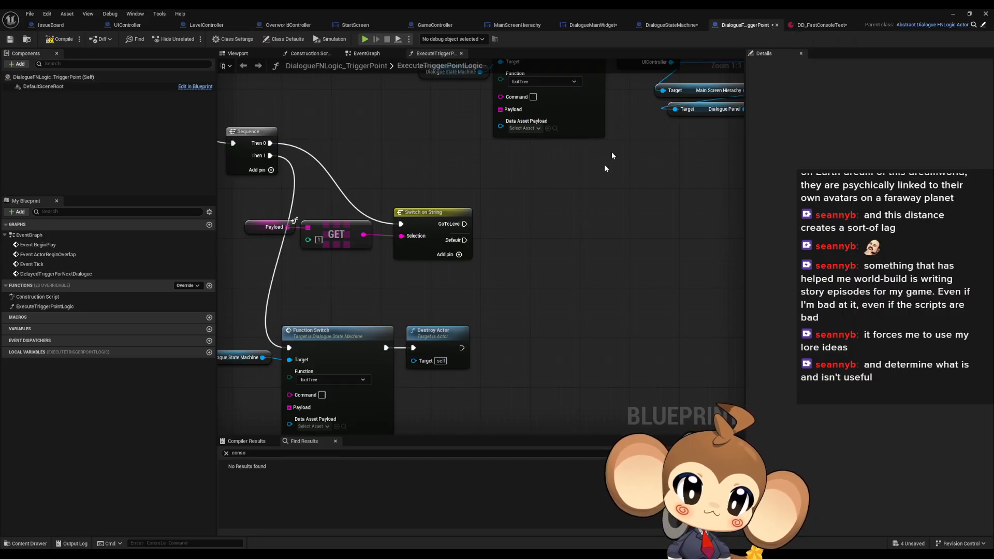
click(674, 25)
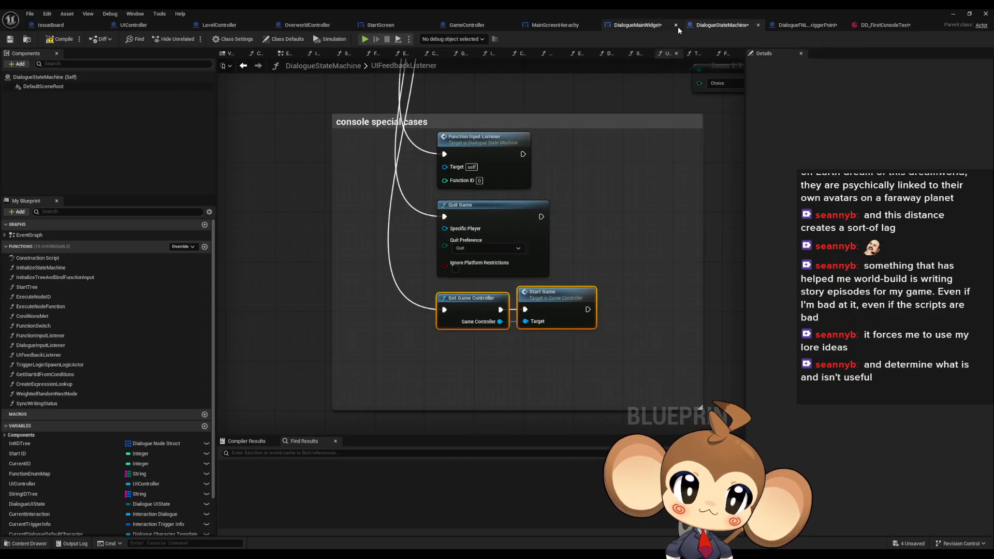
scroll(554, 308, down, 3)
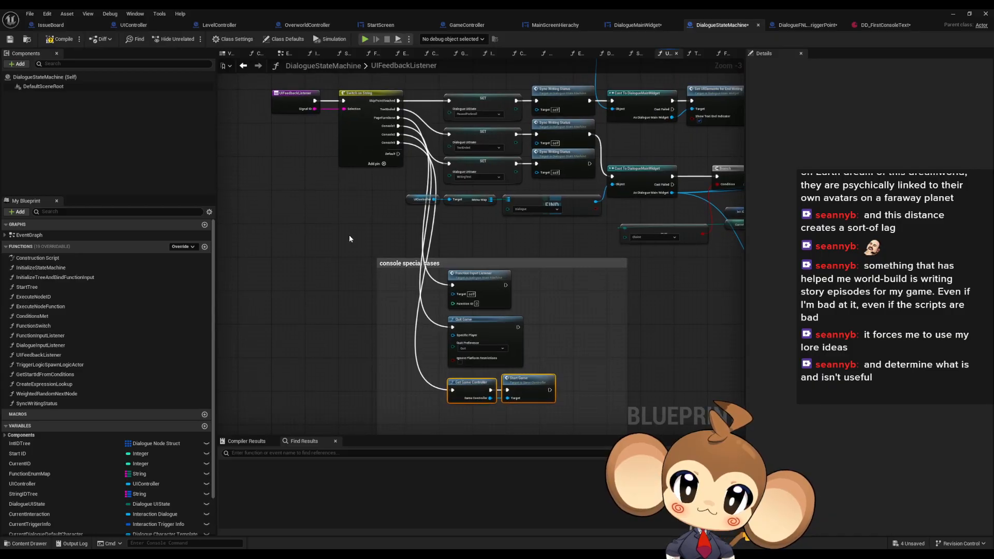
scroll(349, 238, up, 1)
right_drag(350, 239, 360, 263)
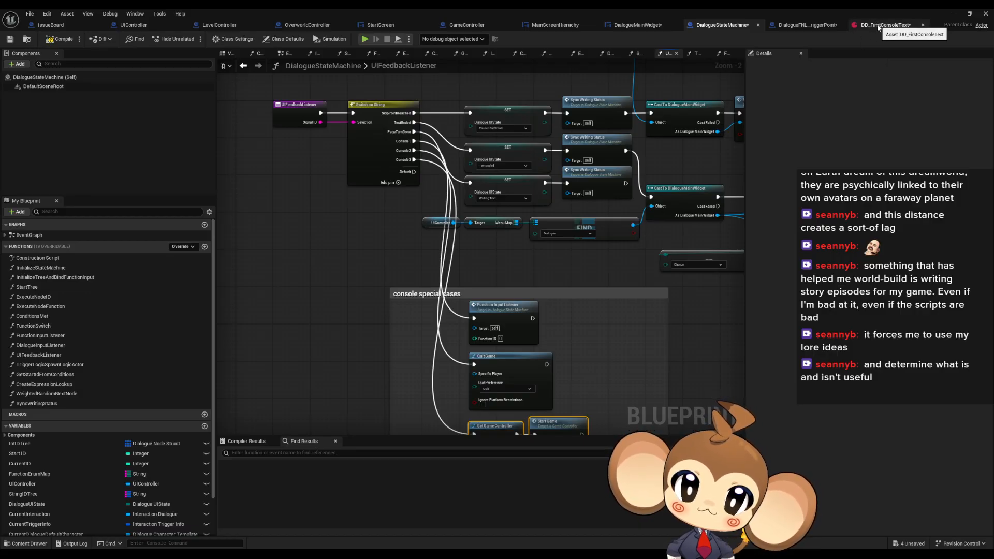
right_drag(742, 283, 673, 202)
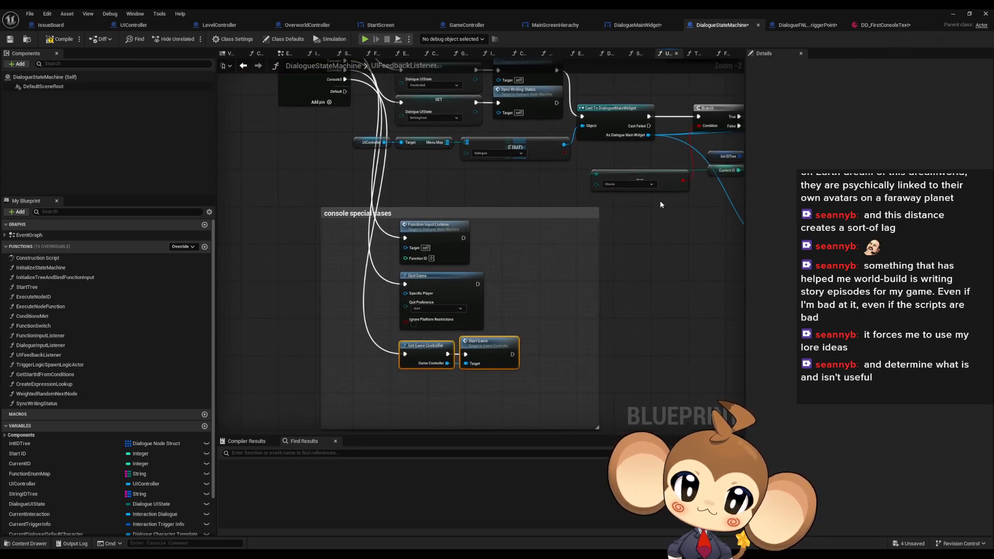
right_drag(469, 409, 469, 393)
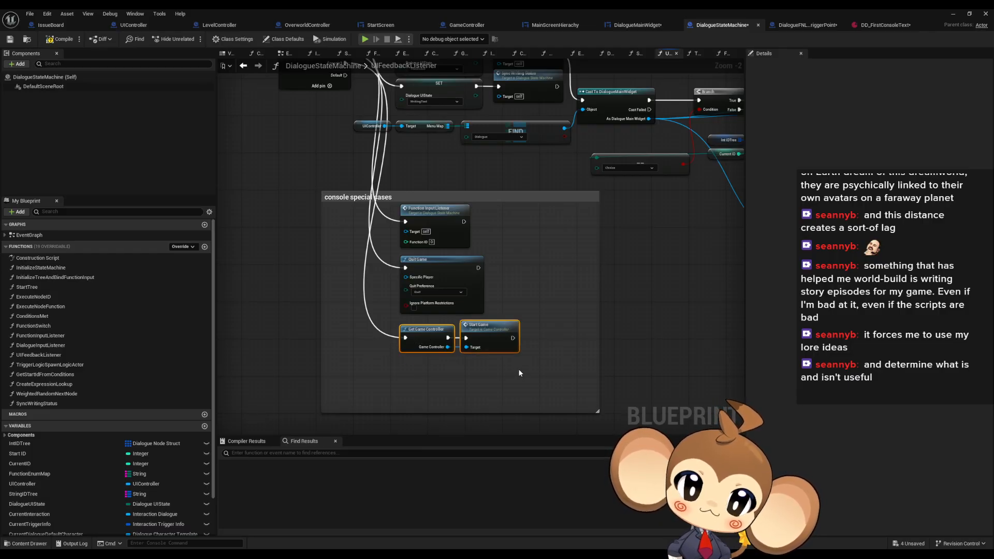
key(Delete)
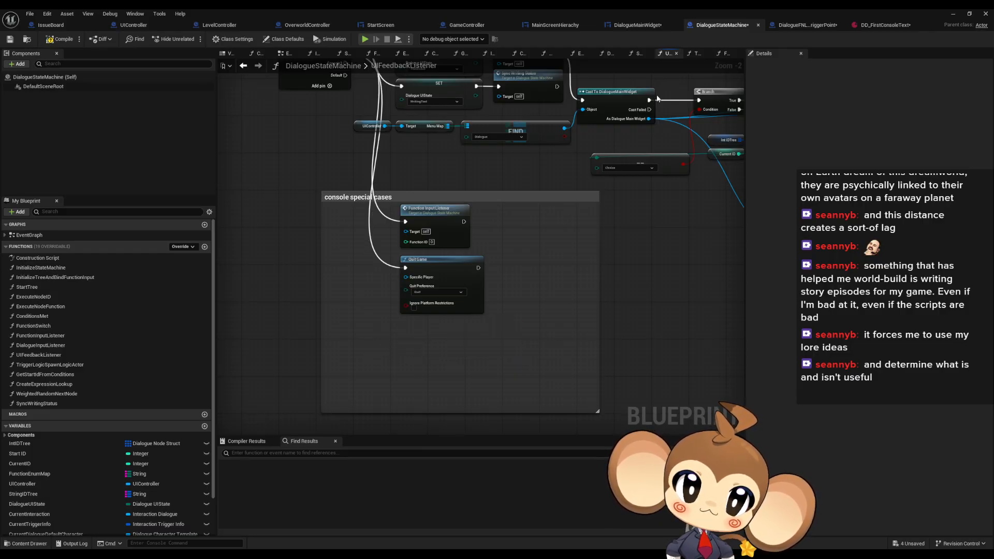
Step: Paste the Get Game Controller and Start Game nodes beside the GoToLevel string switch in DialogueFNLogic_TriggerPoint's ExecuteTriggerPointLogic
click(546, 29)
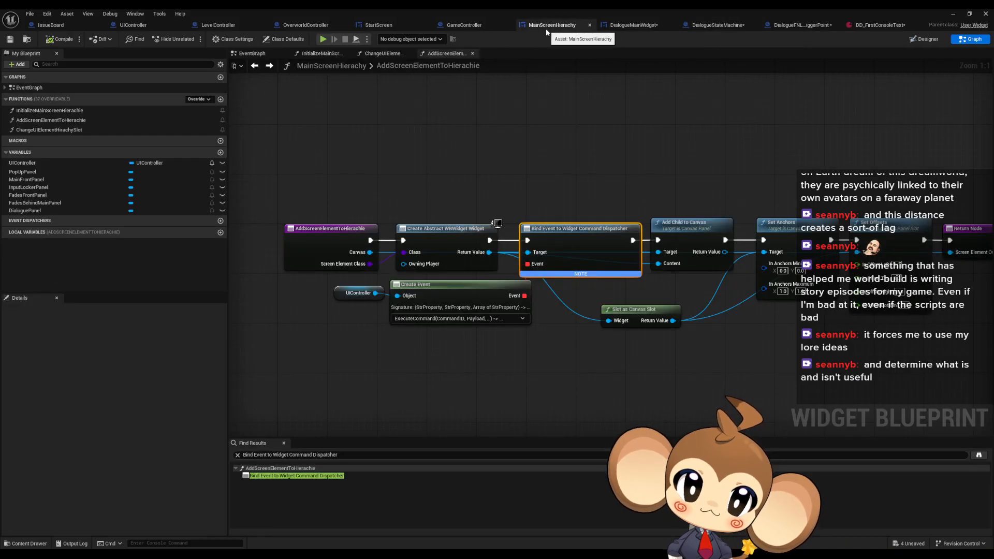
click(460, 26)
click(387, 27)
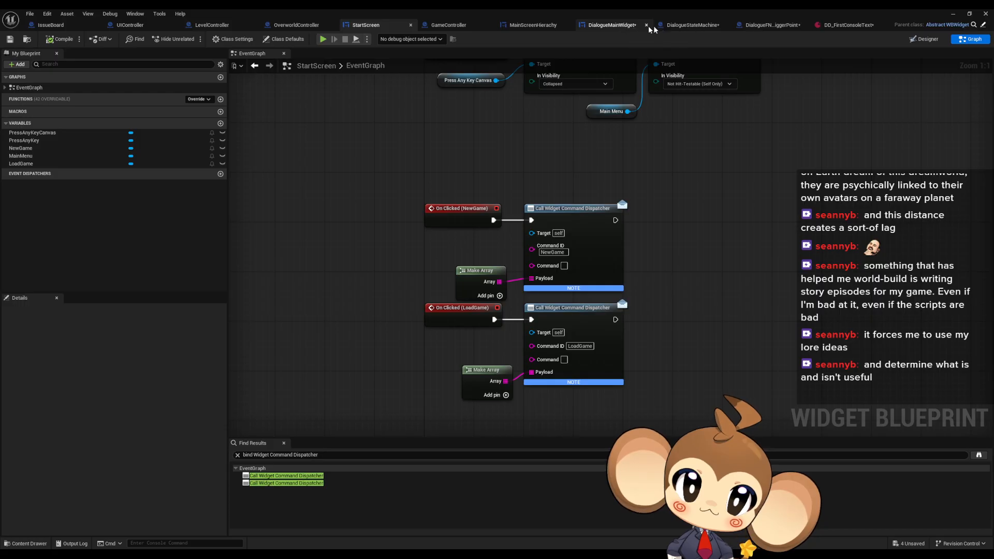
click(777, 26)
right_drag(586, 283, 546, 324)
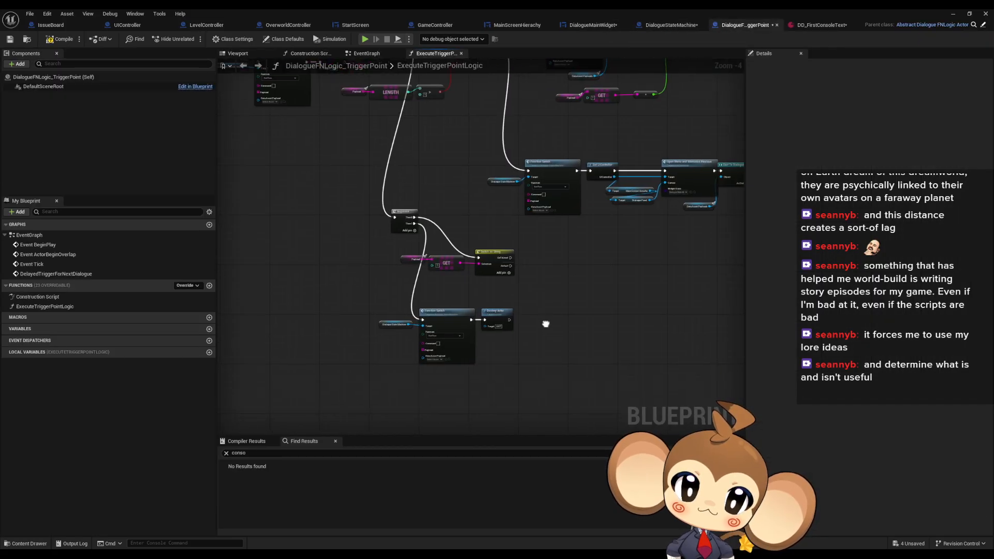
scroll(546, 254, up, 5)
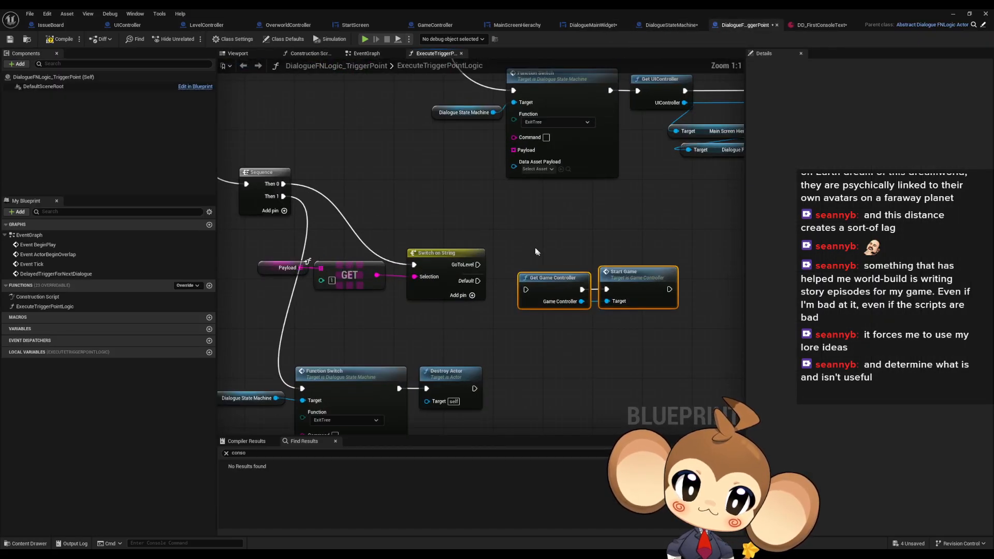
Step: Examine the function payloads of the three dialogue nodes in DD_FirstConsoleText and the last node's English text
click(817, 25)
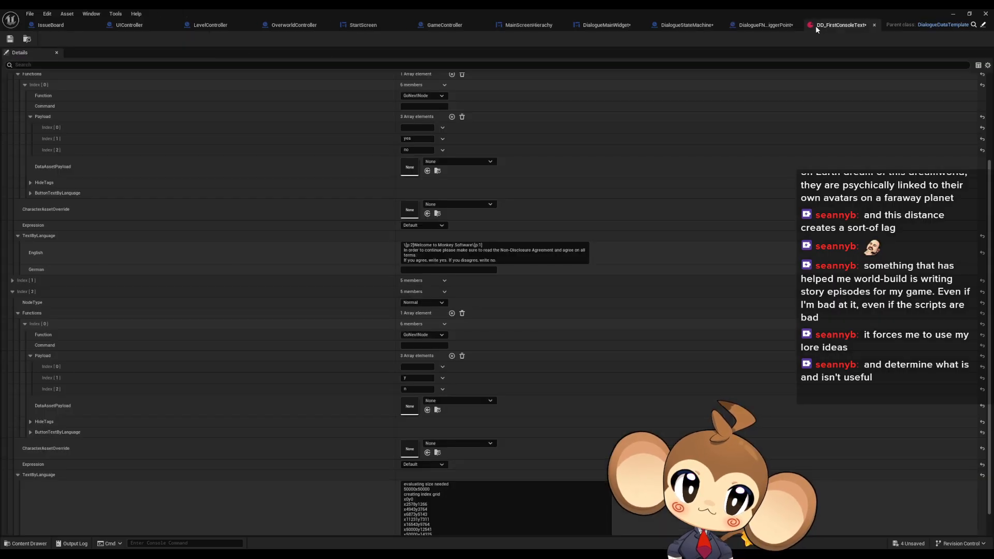
click(424, 367)
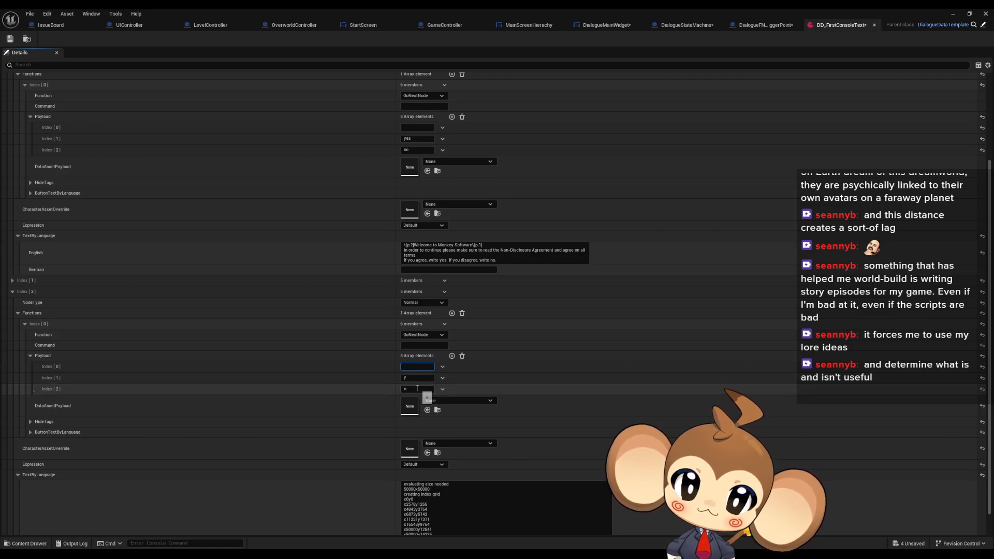
scroll(419, 383, up, 2)
scroll(418, 384, up, 1)
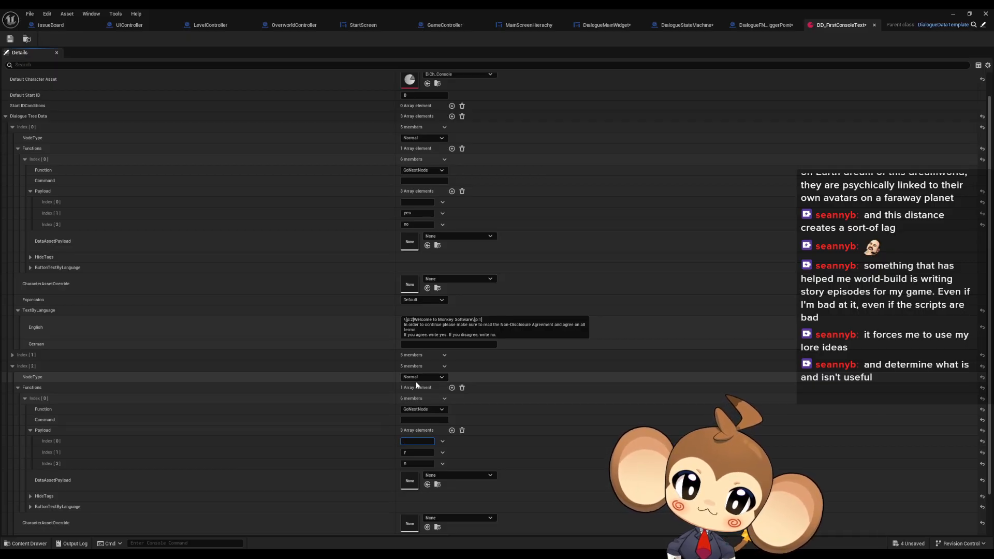
scroll(415, 381, down, 3)
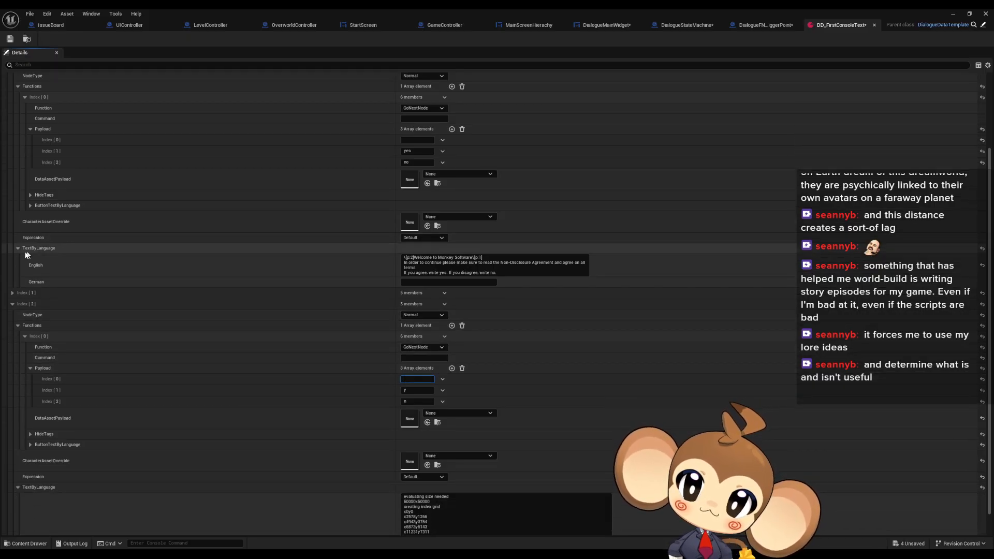
click(13, 293)
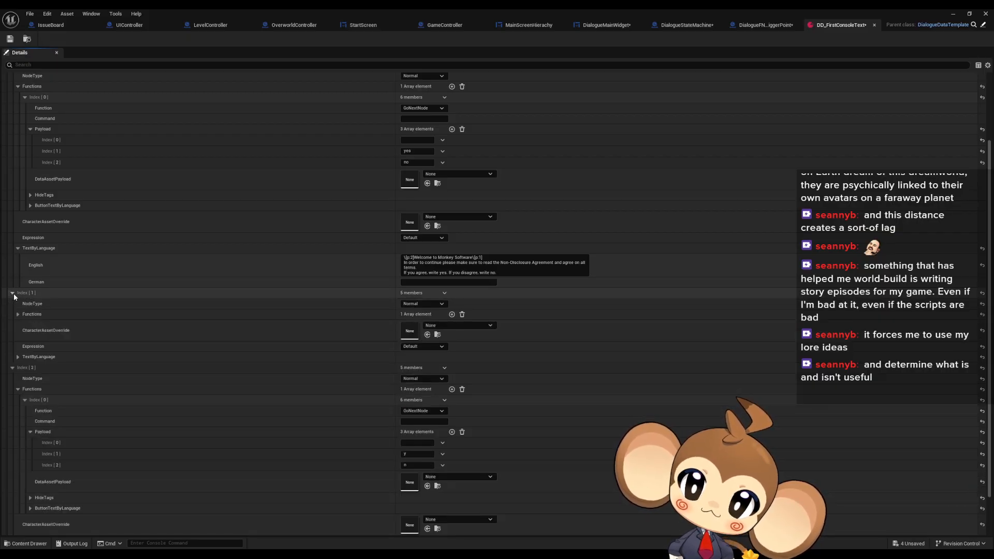
click(18, 315)
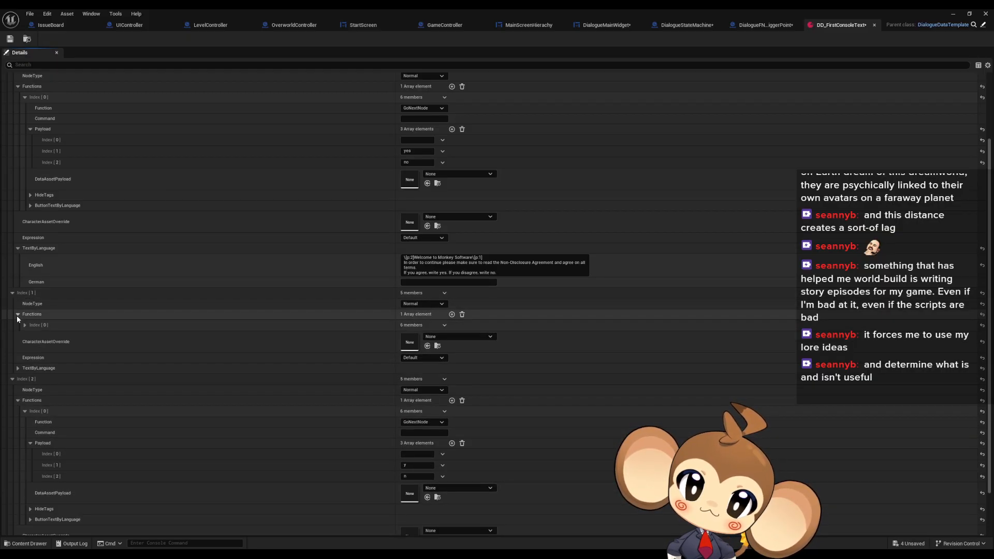
click(25, 324)
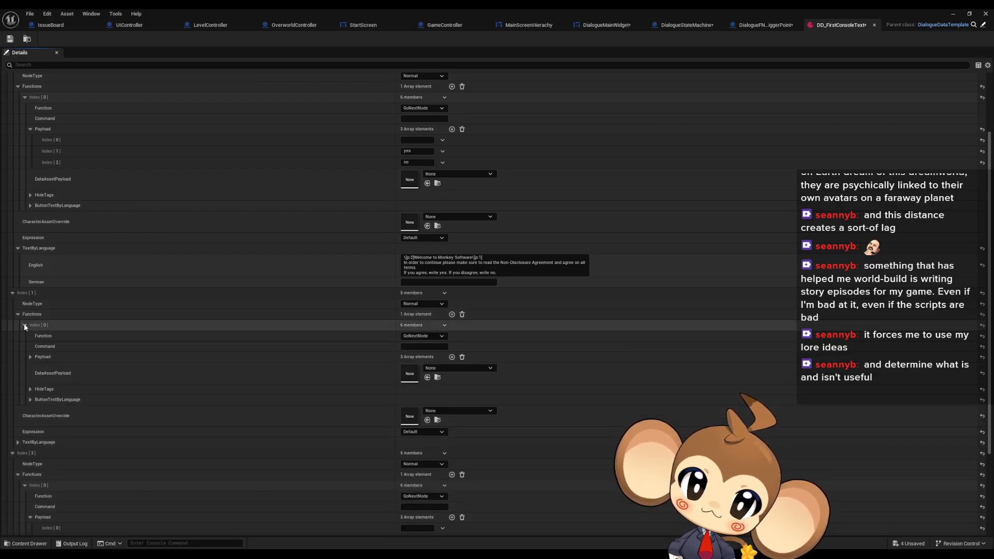
click(30, 357)
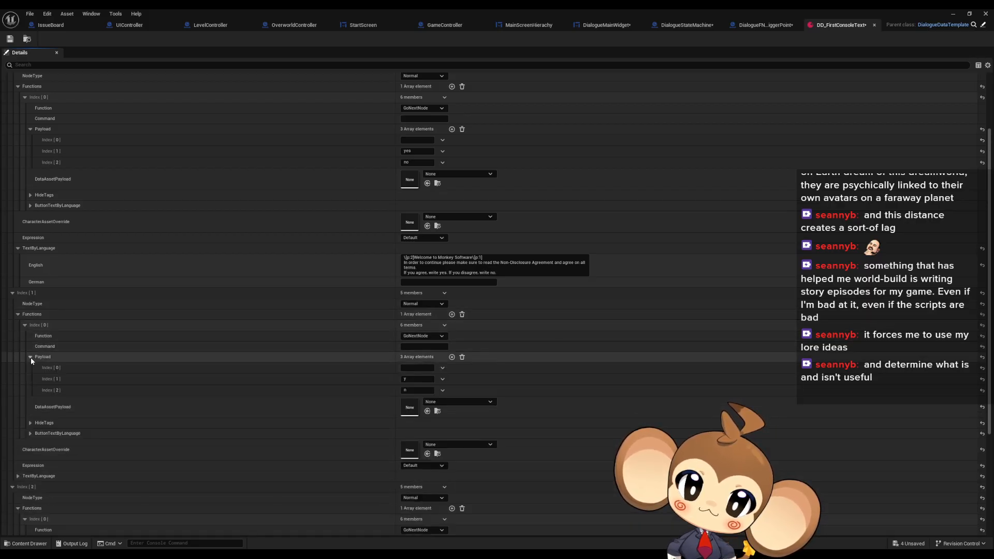
click(13, 293)
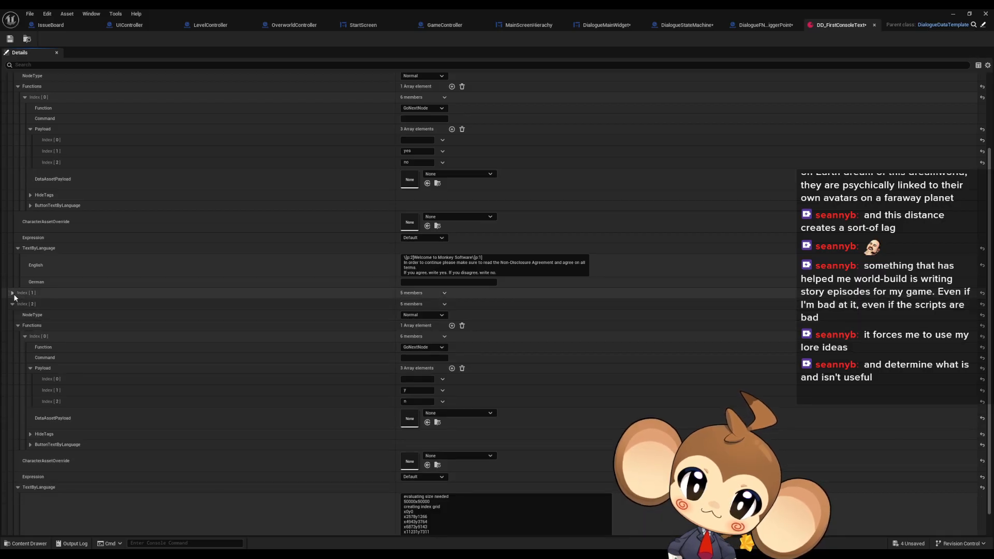
scroll(299, 398, down, 2)
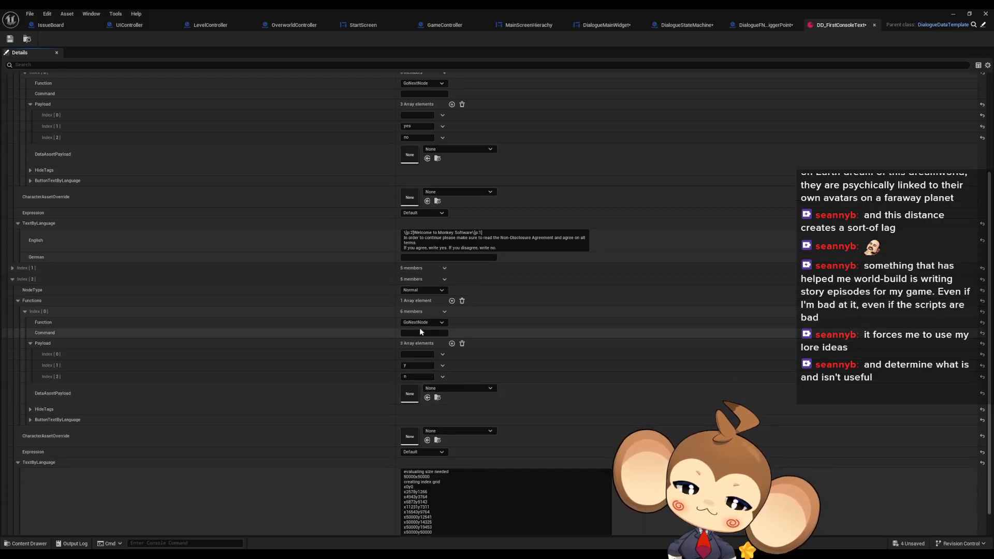
scroll(387, 336, down, 20)
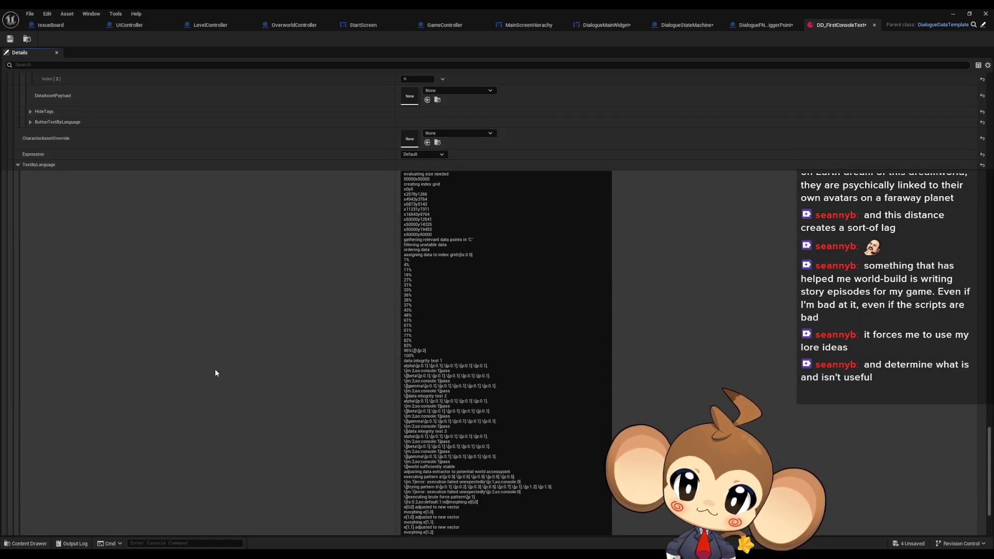
Step: Add a fourth Dialogue Tree Data node in DD_FirstConsoleText and set its NodeType to SkipBubble
scroll(31, 134, up, 3)
click(17, 115)
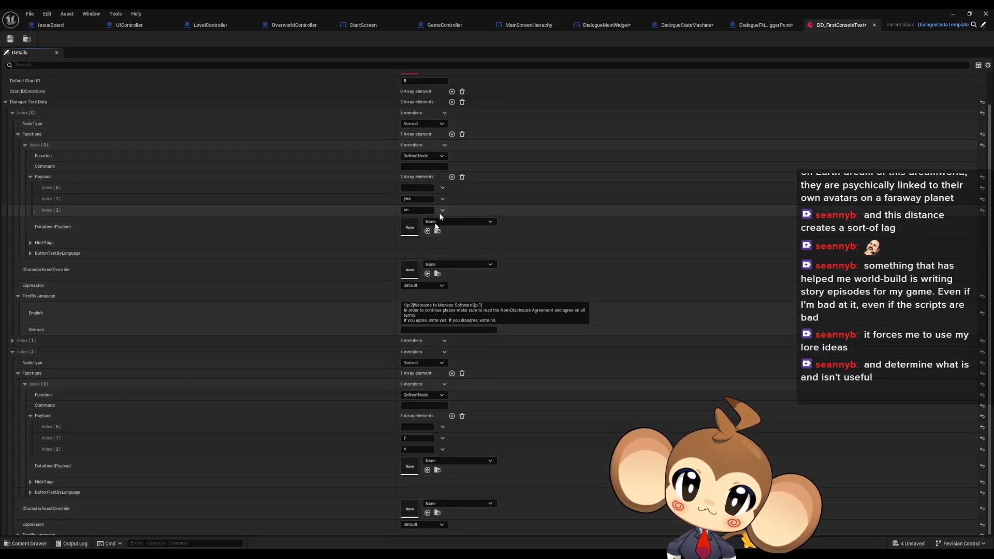
click(12, 114)
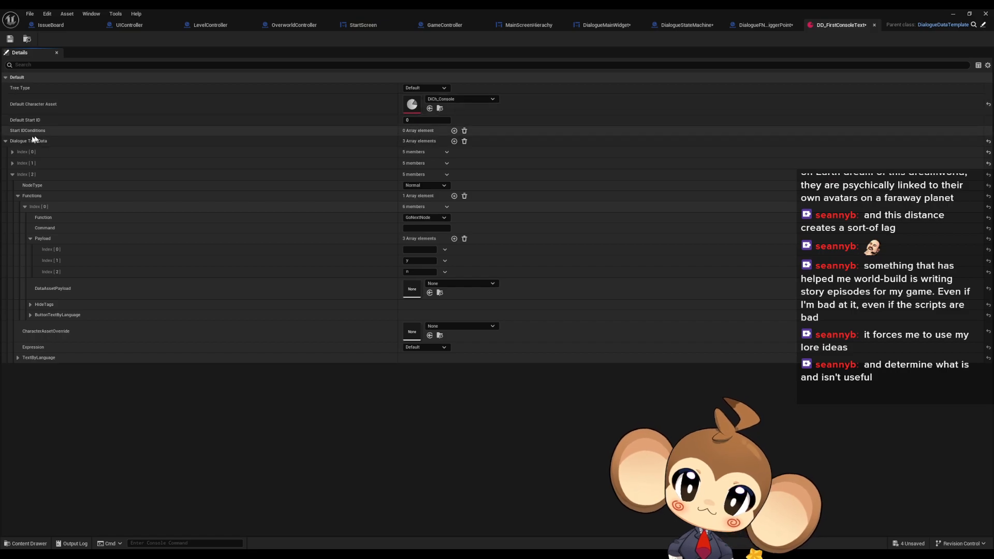
click(454, 140)
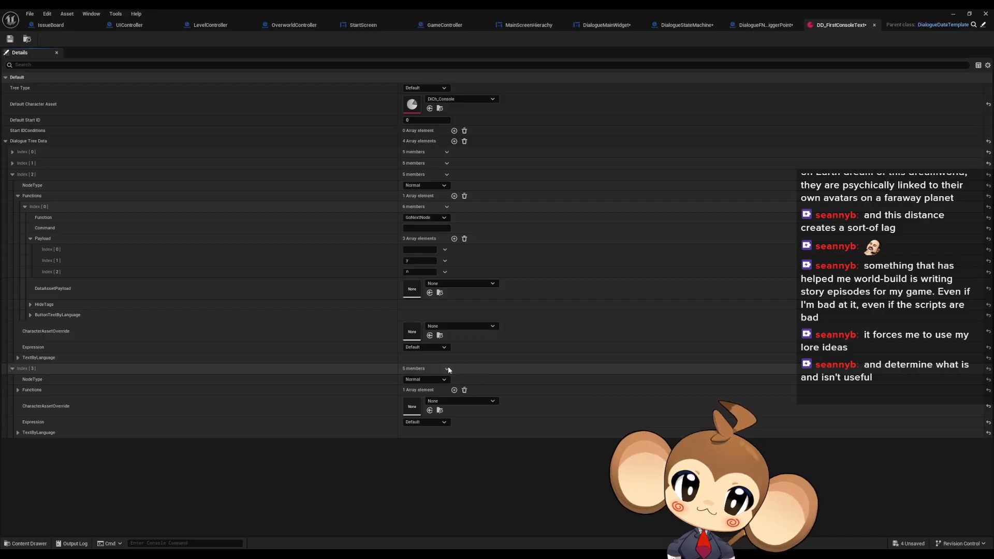
click(423, 380)
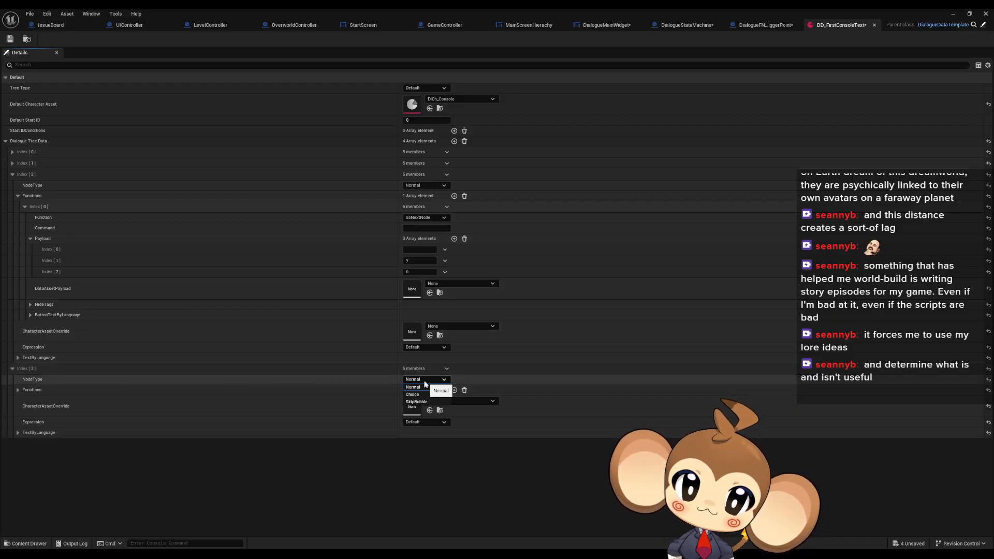
click(420, 402)
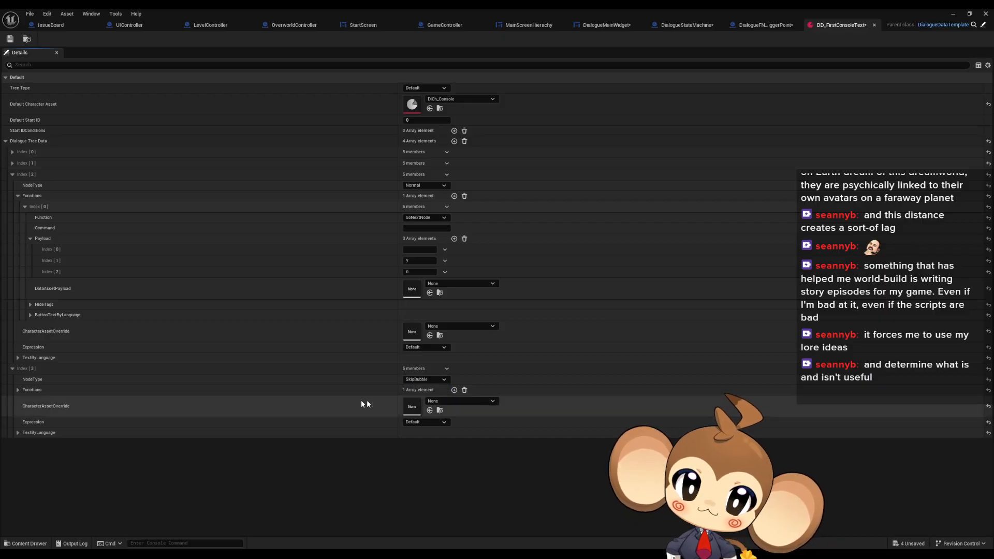
Step: Set the function of the SkipBubble node at Index [3] in DD_FirstConsoleText to TriggerLogic
click(17, 391)
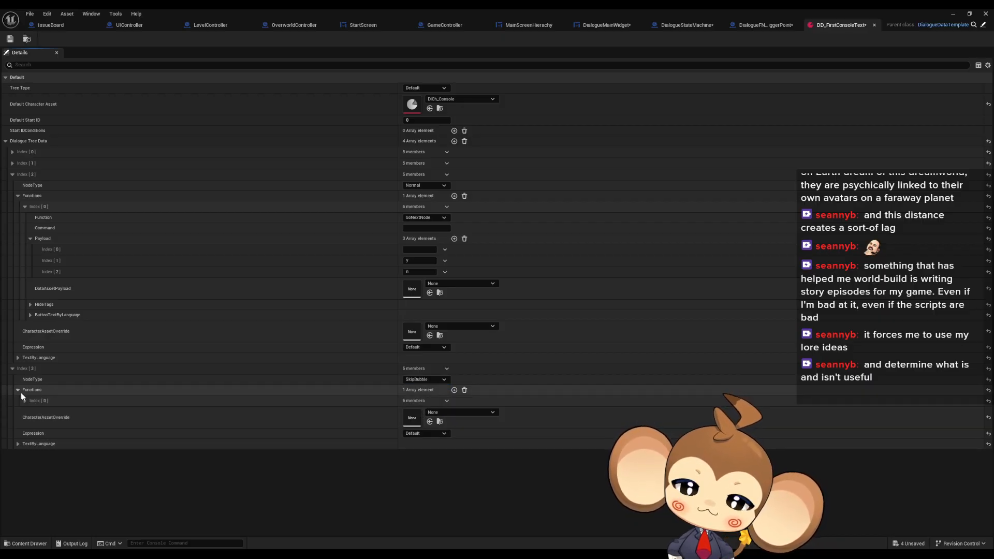
click(24, 400)
click(426, 412)
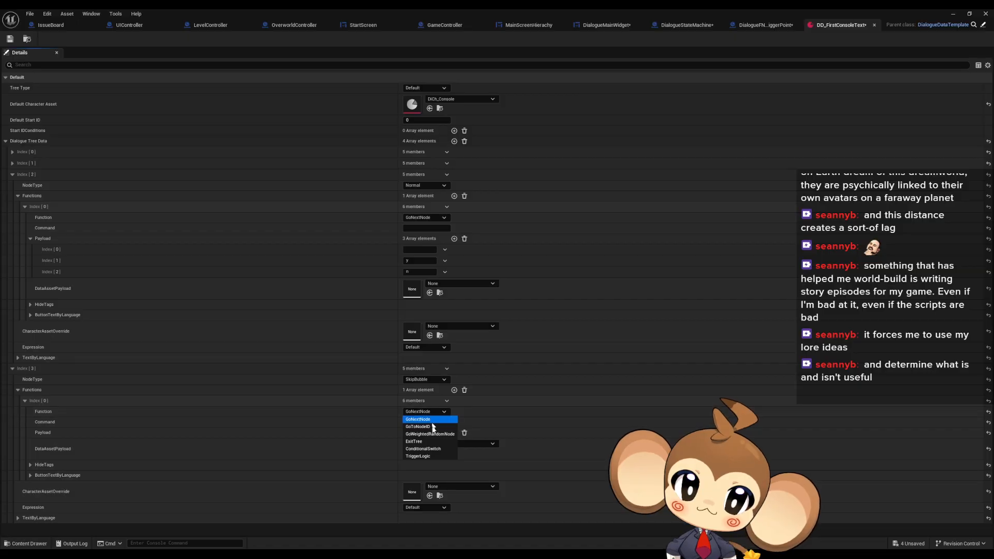
click(420, 456)
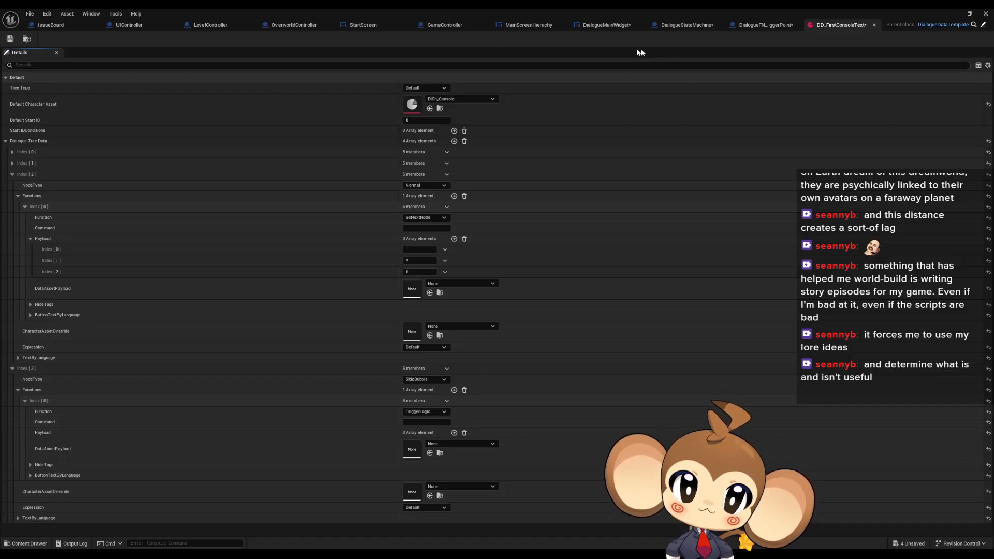
Step: Examine DialogueMainWidget's event graph around the text-committed logic and its function list
click(685, 26)
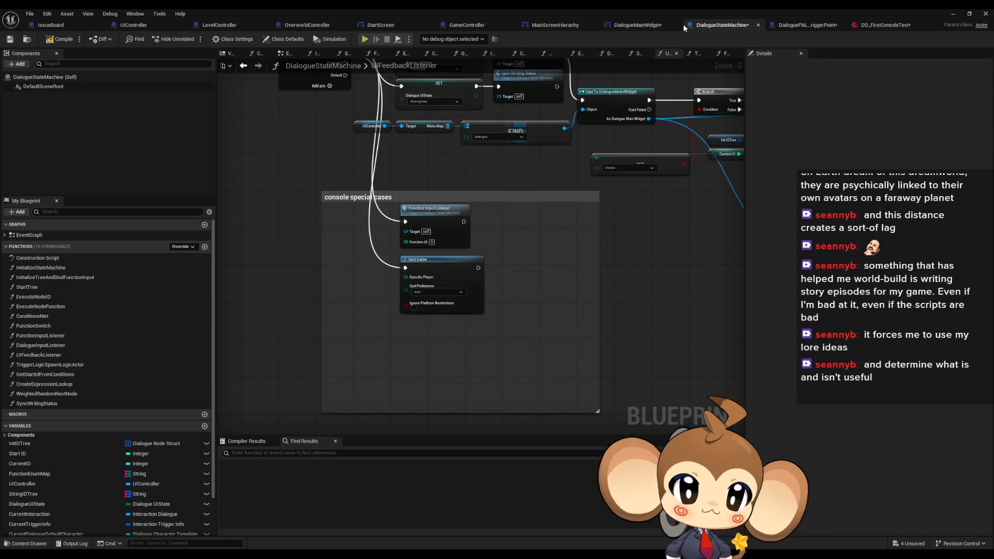
click(636, 27)
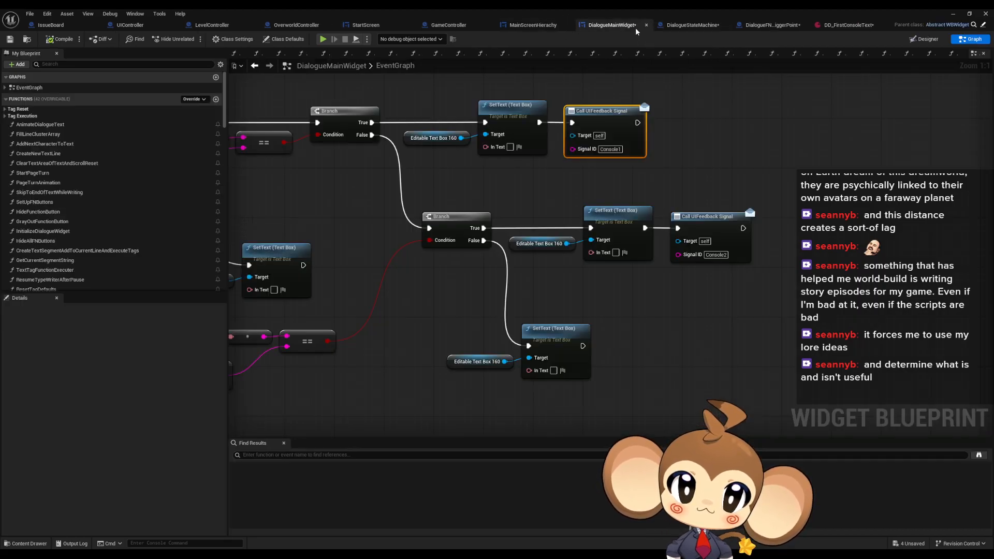
scroll(387, 217, down, 4)
scroll(542, 298, up, 4)
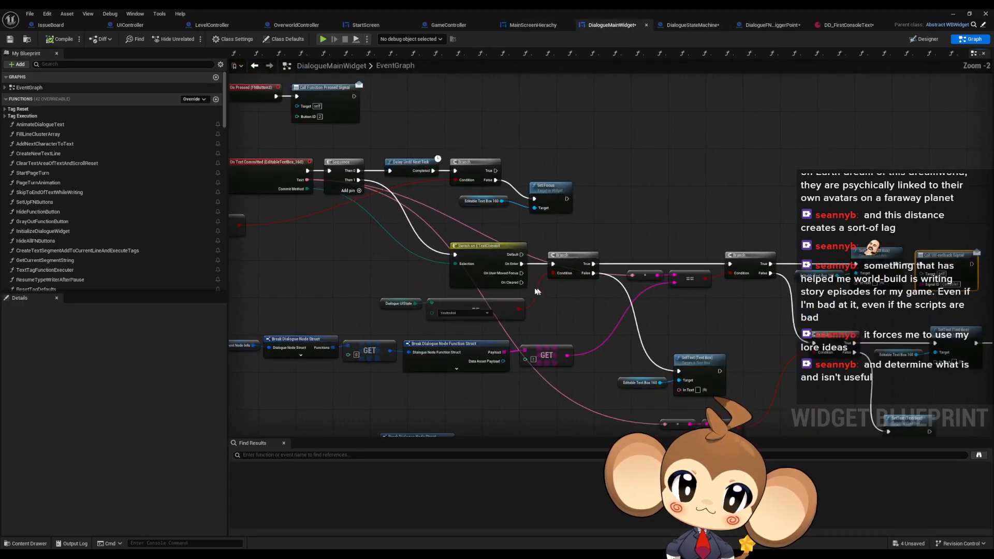
scroll(542, 297, down, 3)
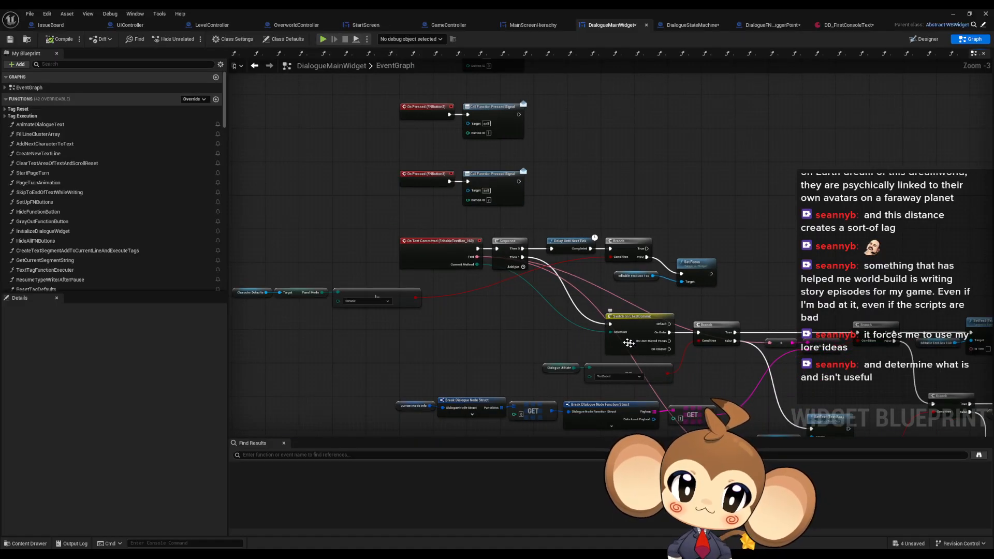
scroll(390, 254, down, 2)
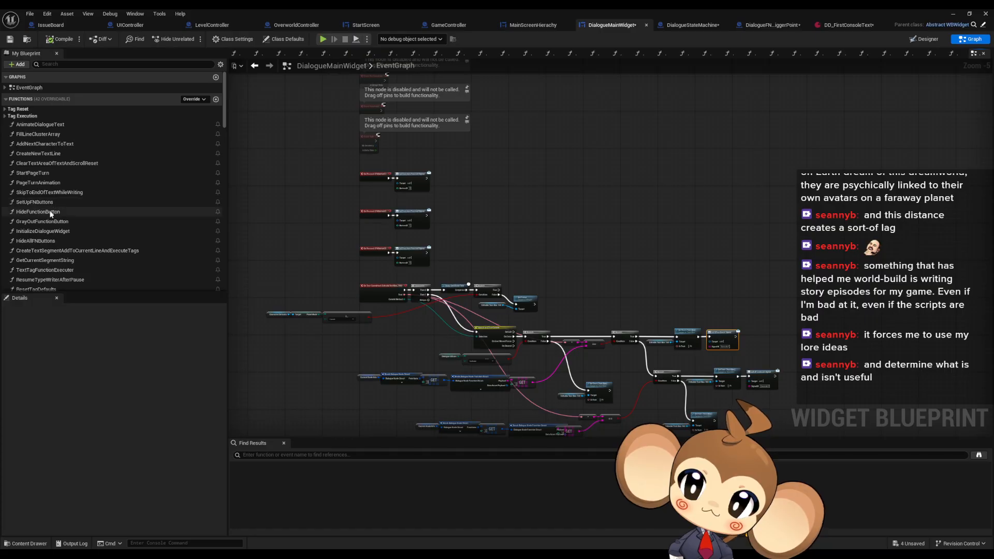
scroll(55, 244, down, 4)
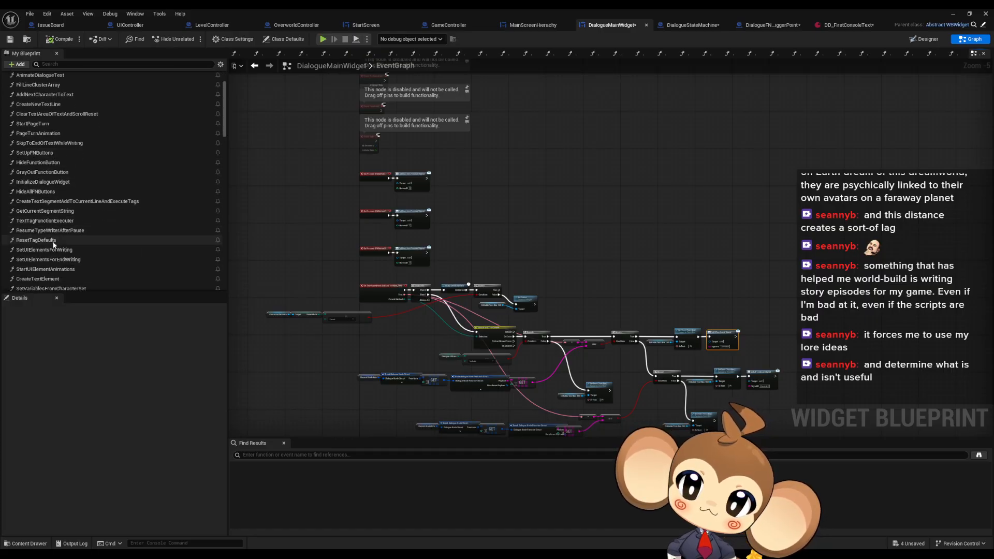
scroll(55, 243, up, 4)
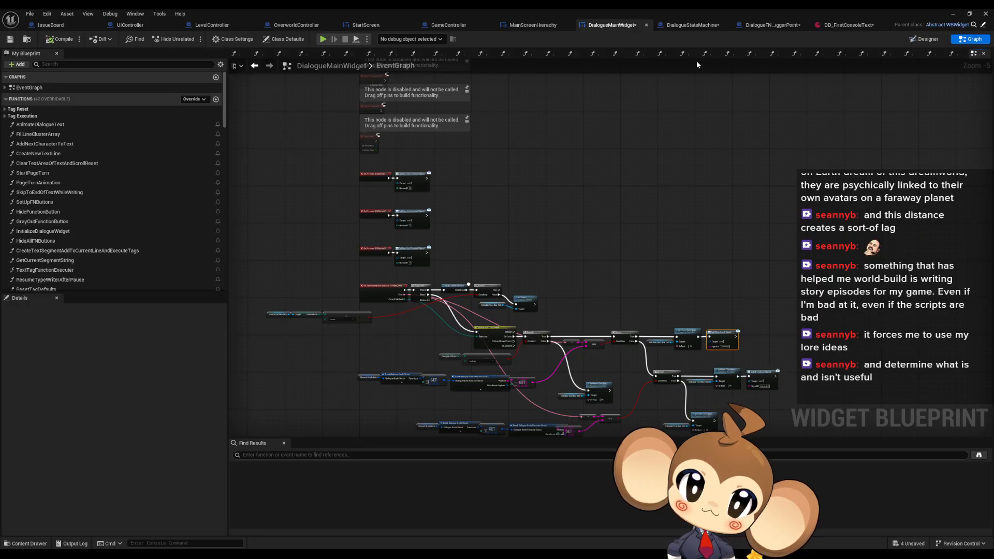
Step: Trace the Trigger Logic case in DialogueStateMachine's FunctionSwitch into the TriggerLogicSpawnLogicActor function
click(683, 29)
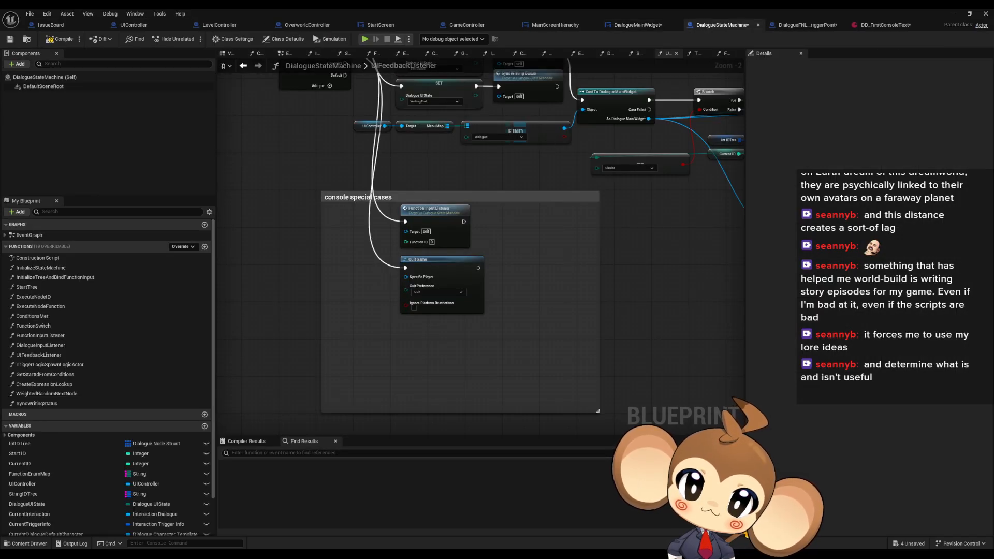
scroll(391, 209, up, 2)
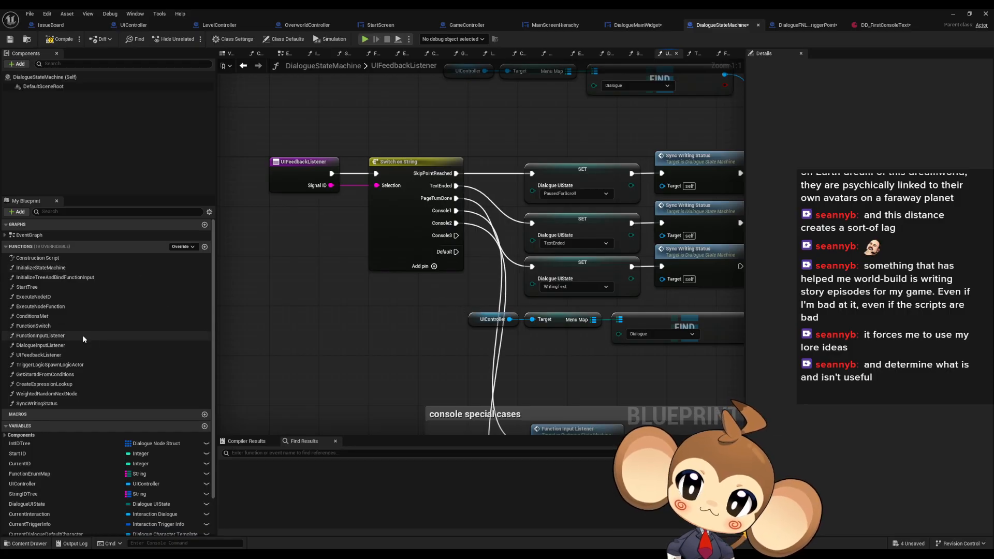
double_click(119, 326)
right_drag(275, 336, 632, 331)
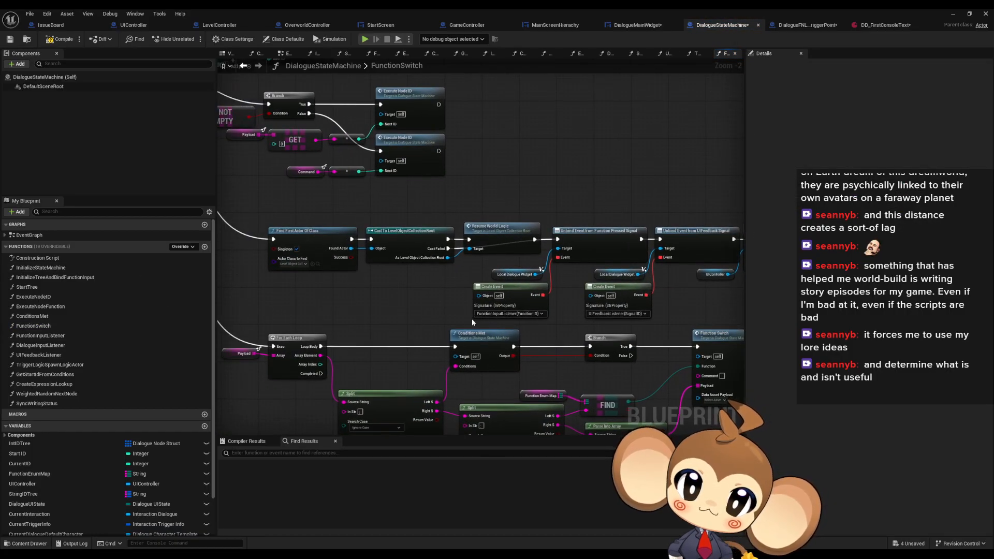
scroll(471, 318, down, 4)
right_drag(471, 318, 596, 349)
scroll(487, 289, up, 5)
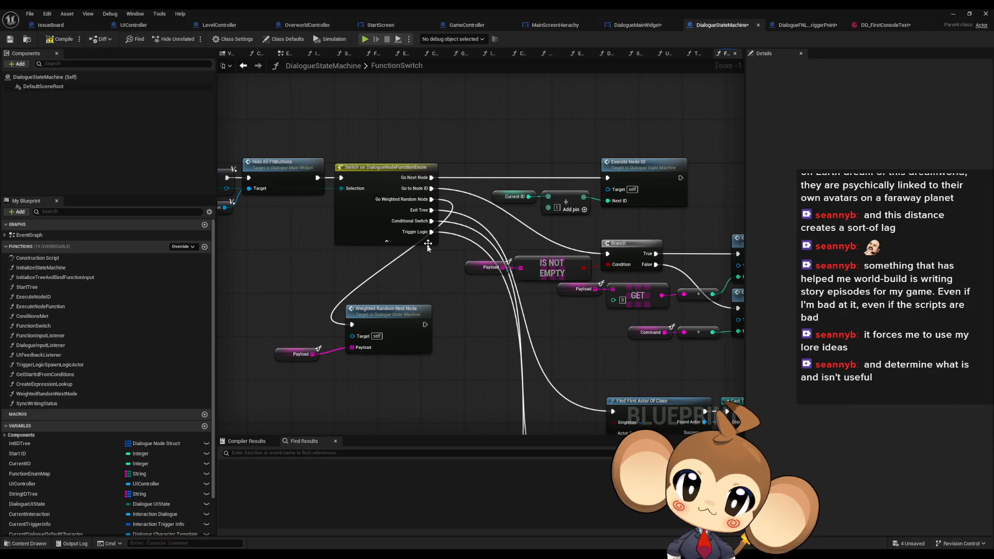
scroll(432, 234, down, 5)
scroll(516, 376, up, 3)
double_click(465, 372)
Step: Copy the TriggerPoint string from the Make Array feeding the trigger point spawn branch into the SkipBubble node's Command
right_drag(355, 202, 533, 404)
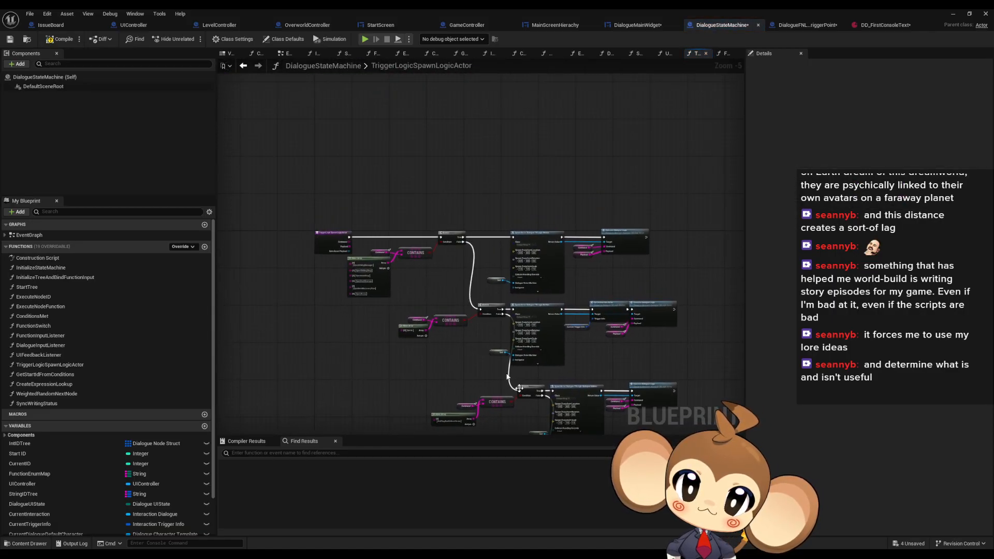
scroll(431, 305, up, 4)
right_drag(420, 315, 532, 377)
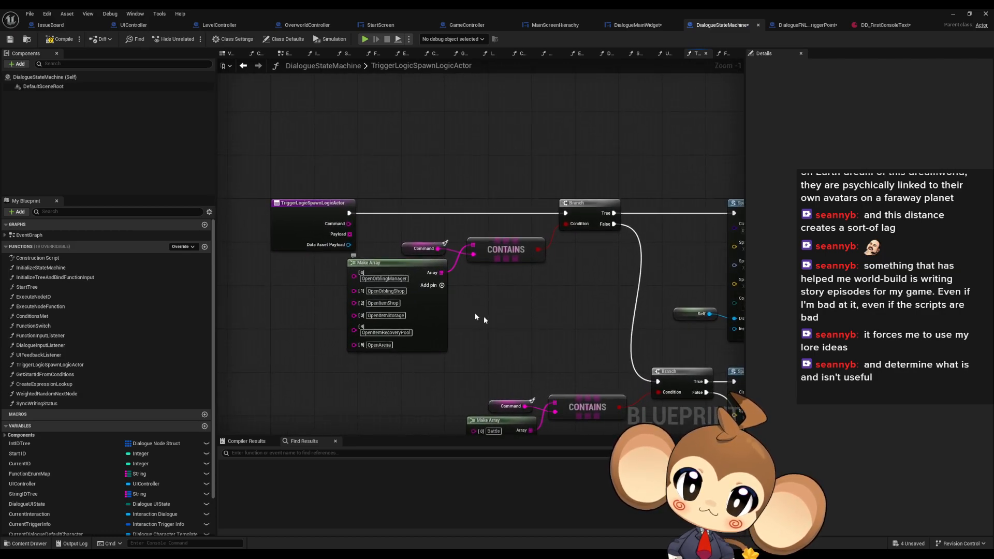
right_drag(513, 330, 480, 304)
scroll(481, 305, down, 4)
right_drag(530, 365, 406, 283)
scroll(405, 283, up, 6)
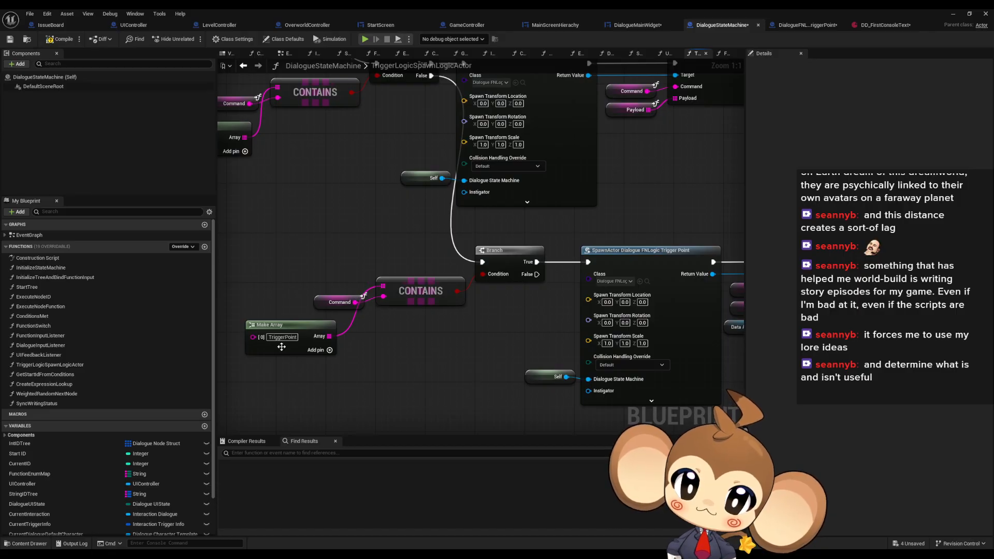
click(282, 337)
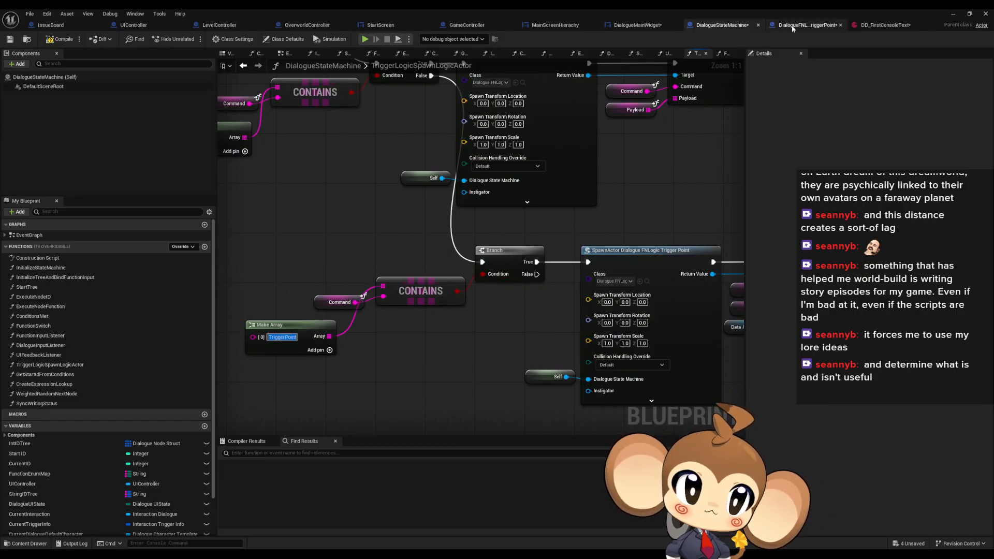
click(805, 25)
click(833, 25)
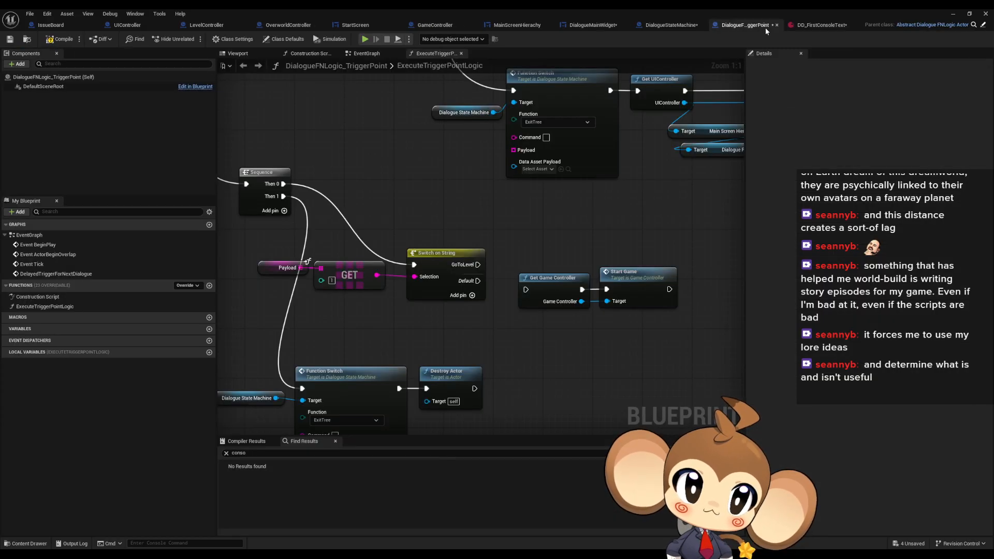
Step: Check the pin name of the string switch beside Start Game in DialogueFNLogic_TriggerPoint's ExecuteTriggerPointLogic
click(767, 26)
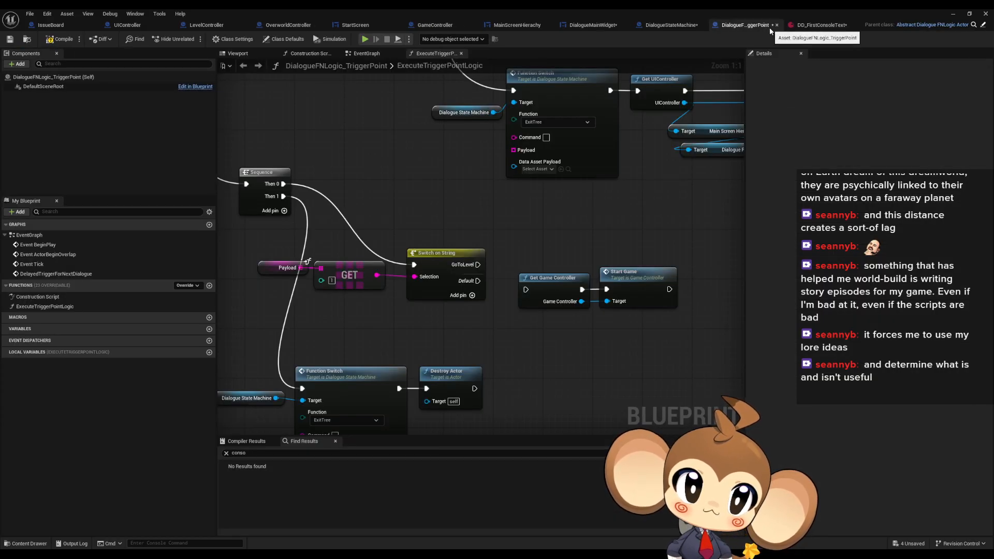
right_drag(487, 316, 564, 369)
click(525, 324)
click(869, 99)
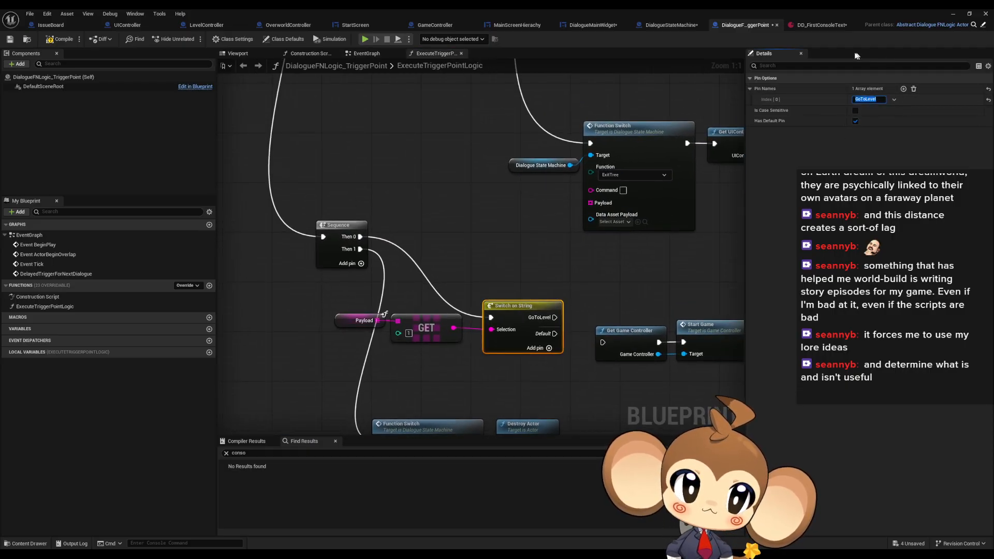
Step: Copy the ExecuteLogic pin name from the first string switch in ExecuteTriggerPointLogic and return to DD_FirstConsoleText
scroll(529, 265, down, 5)
right_drag(508, 215, 556, 332)
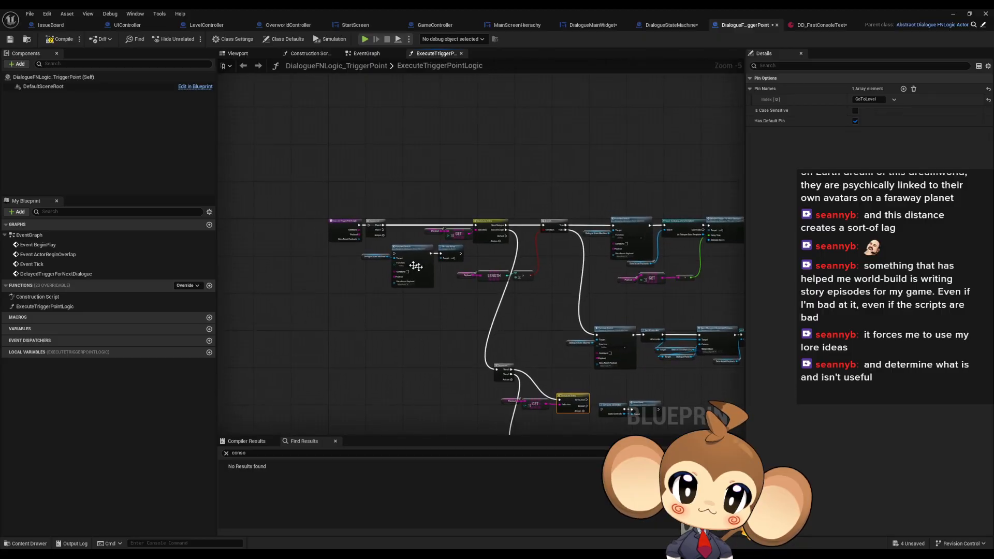
scroll(397, 249, up, 4)
right_drag(682, 341, 610, 322)
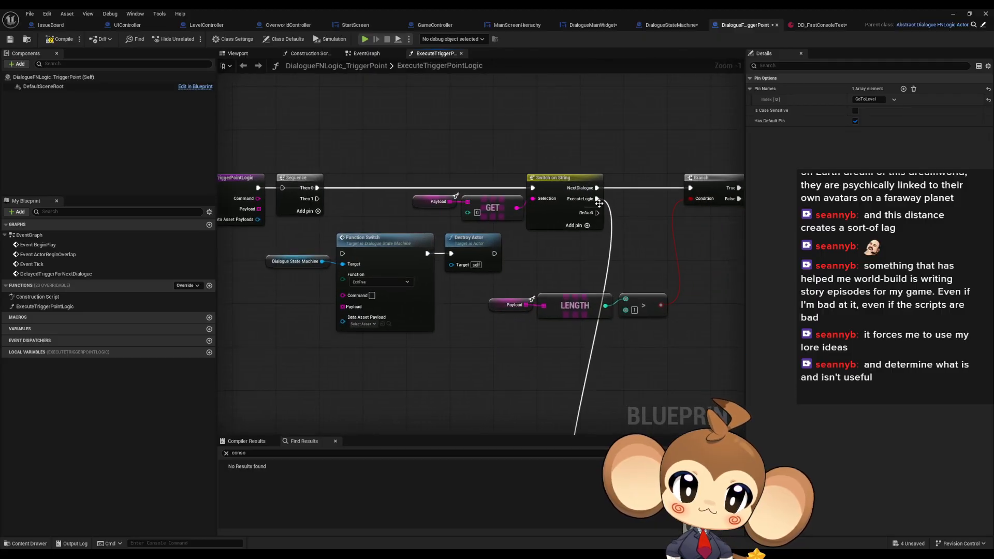
right_drag(490, 198, 371, 190)
click(425, 203)
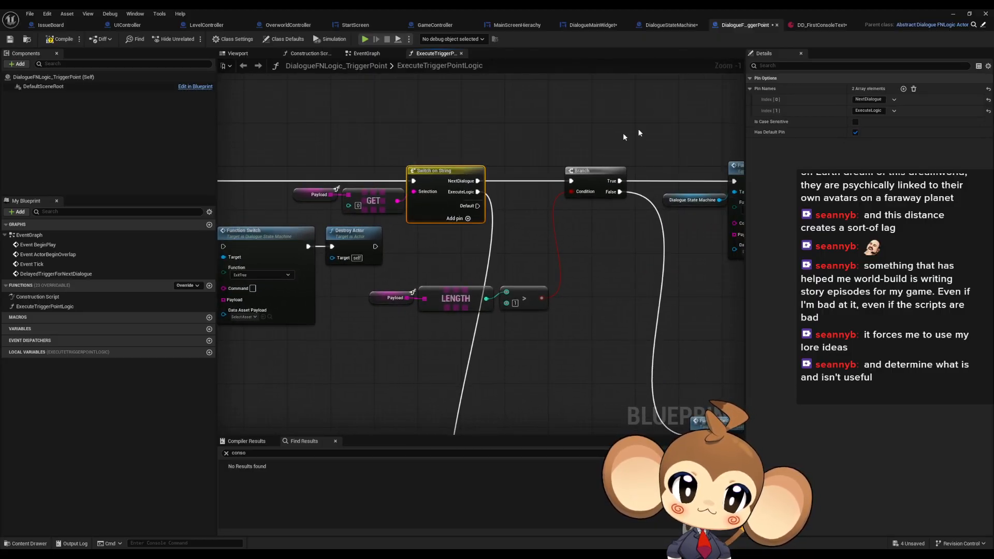
click(869, 111)
key(ctrl+c)
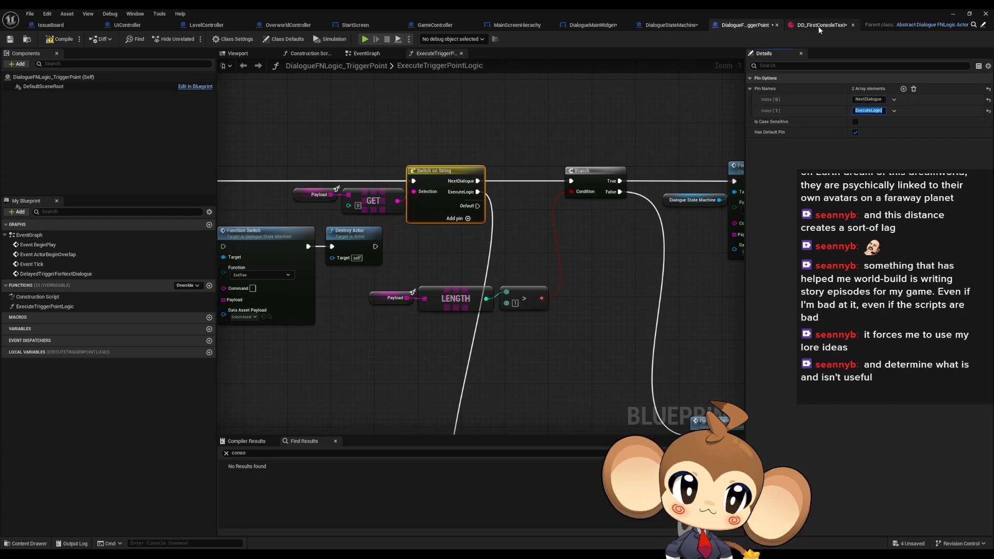
right_drag(373, 243, 380, 95)
scroll(627, 260, down, 1)
right_drag(454, 297, 518, 311)
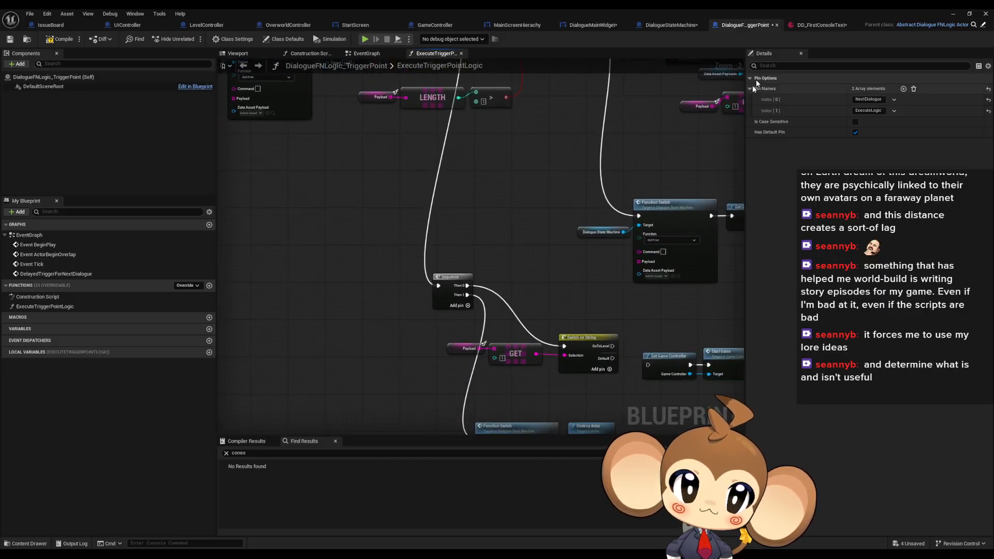
click(822, 25)
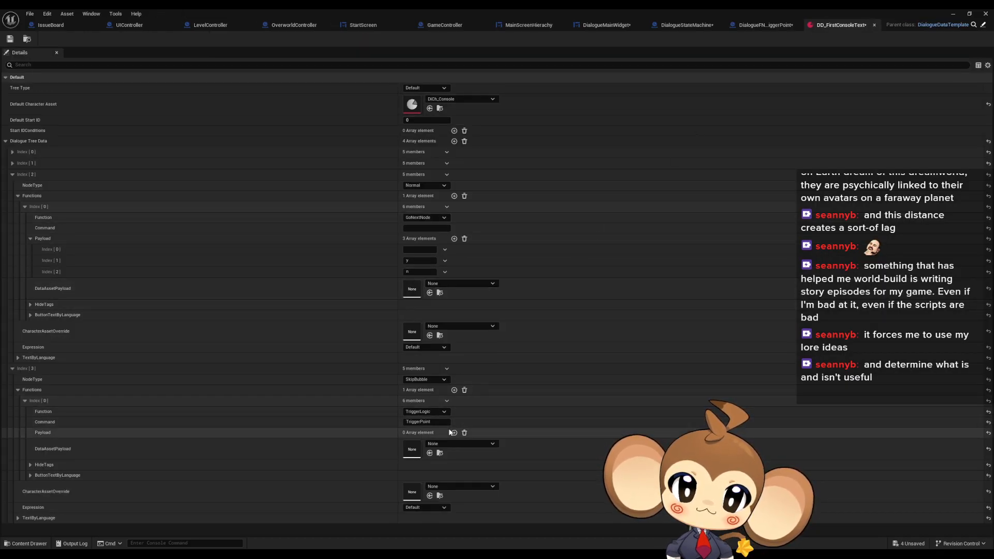
click(454, 390)
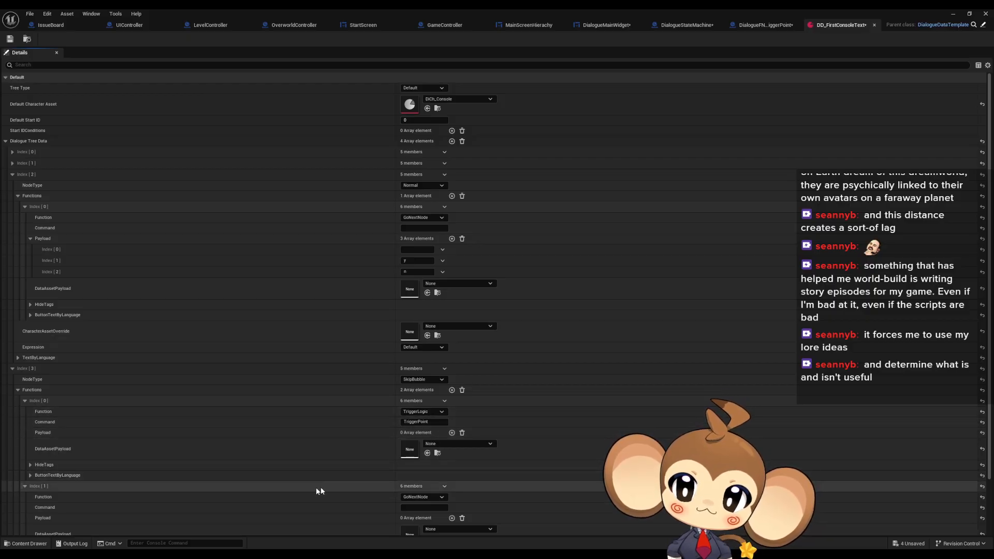
click(444, 486)
click(454, 504)
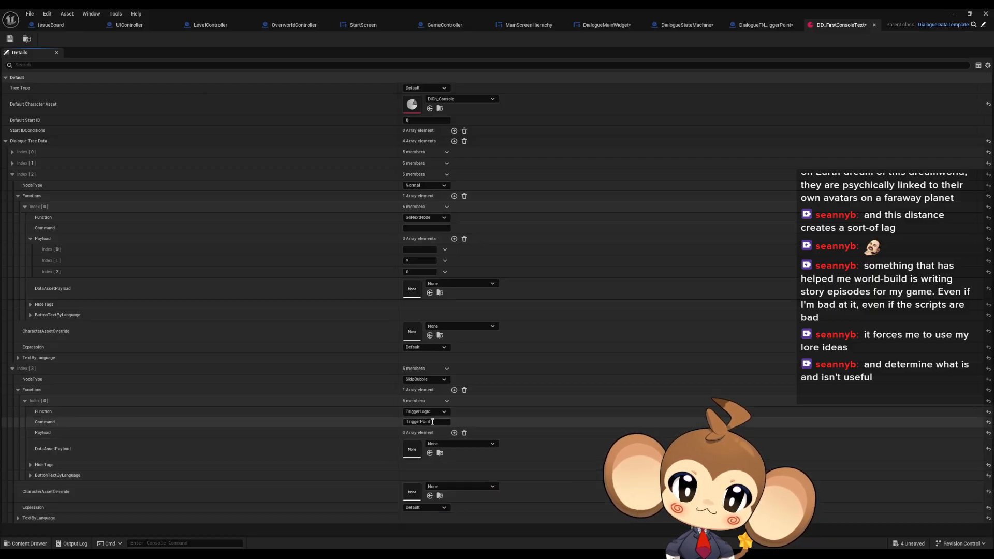
click(455, 390)
click(445, 486)
click(454, 507)
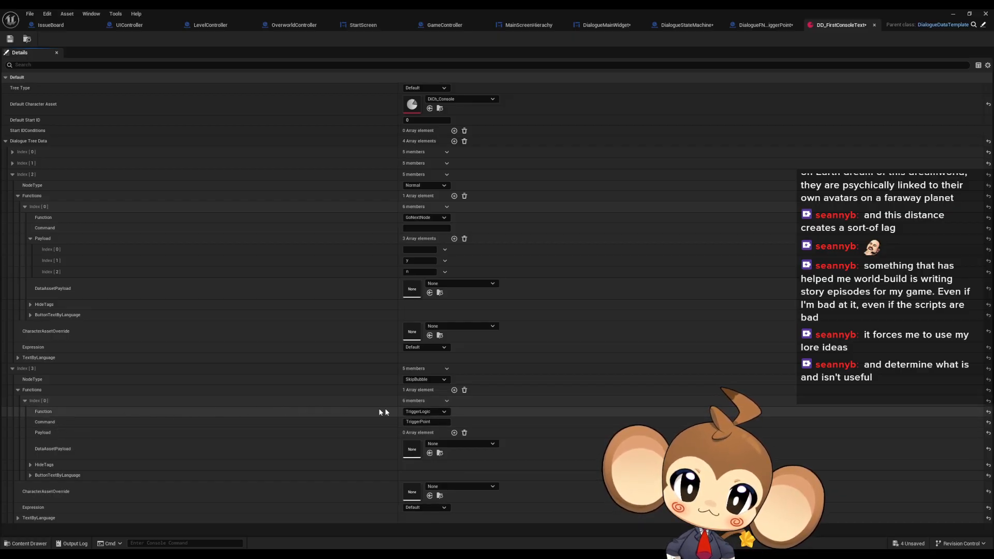
Step: Add two payload elements to the SkipBubble node's TriggerLogic function, ExecuteLogic and GoToLevel
click(454, 433)
key(ctrl+v)
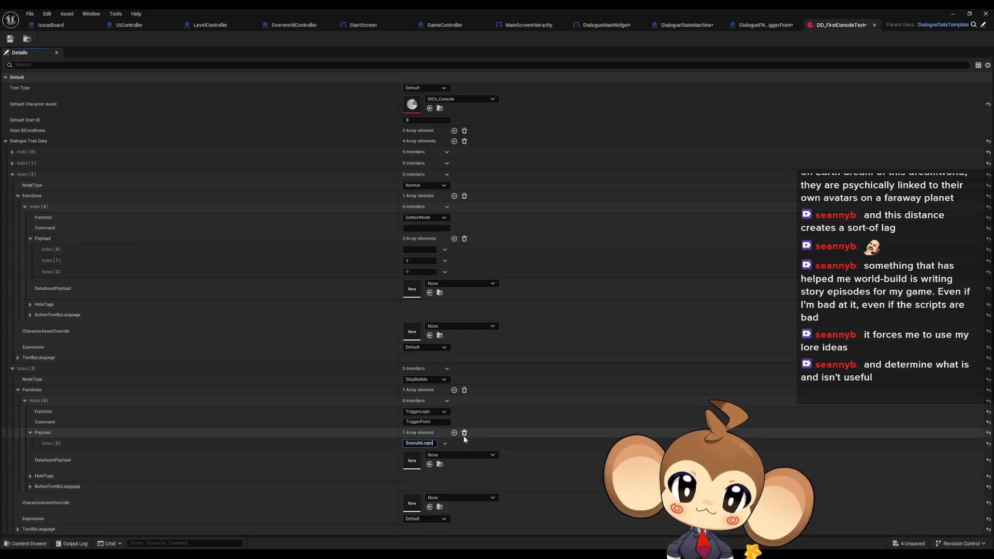
click(454, 433)
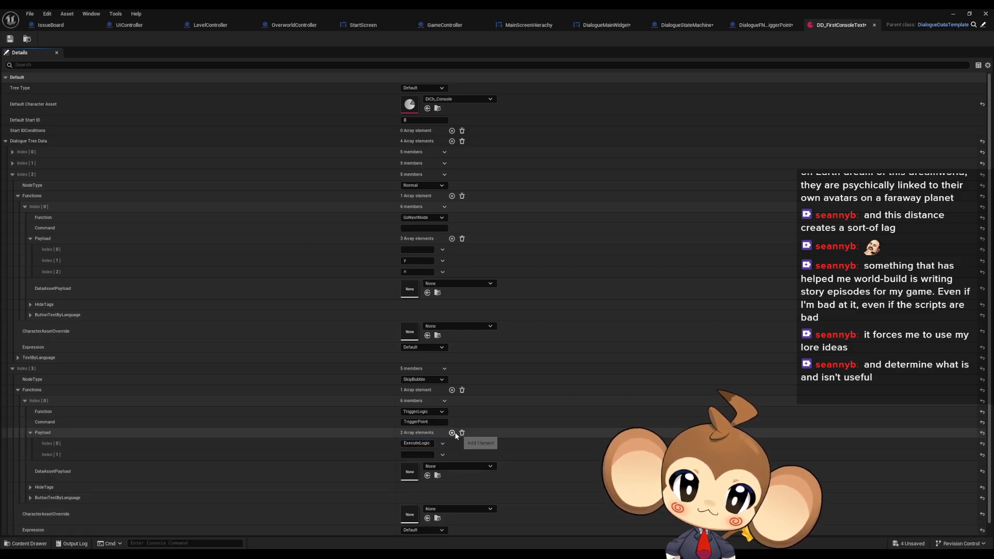
click(748, 27)
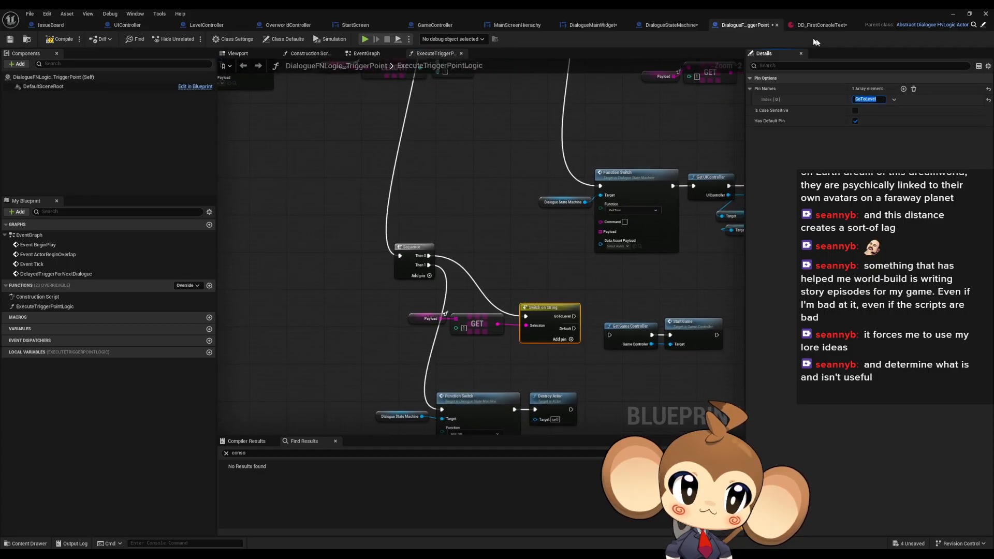
click(823, 25)
click(418, 455)
text(GoToLevel)
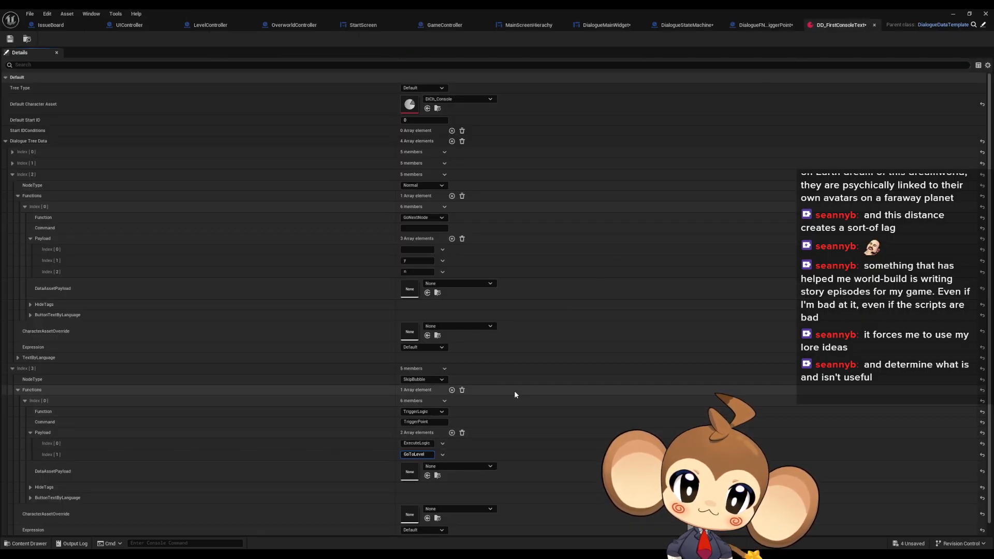
scroll(514, 390, down, 1)
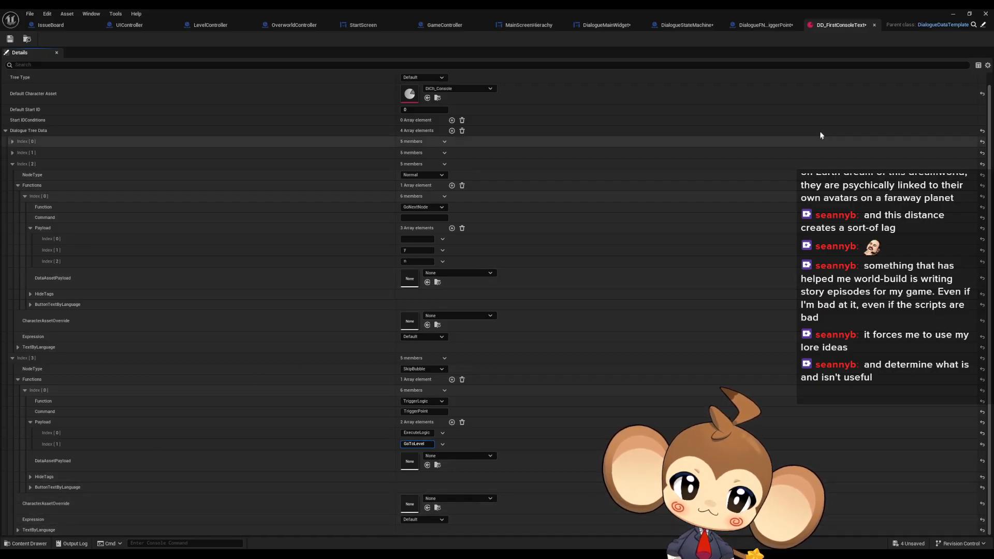
Step: In DialogueFNLogic_TriggerPoint's ExecuteTriggerPointLogic, connect the string switch's GoToLevel output to the Get Game Controller and Start Game nodes and line them up
click(767, 26)
right_drag(586, 318, 427, 267)
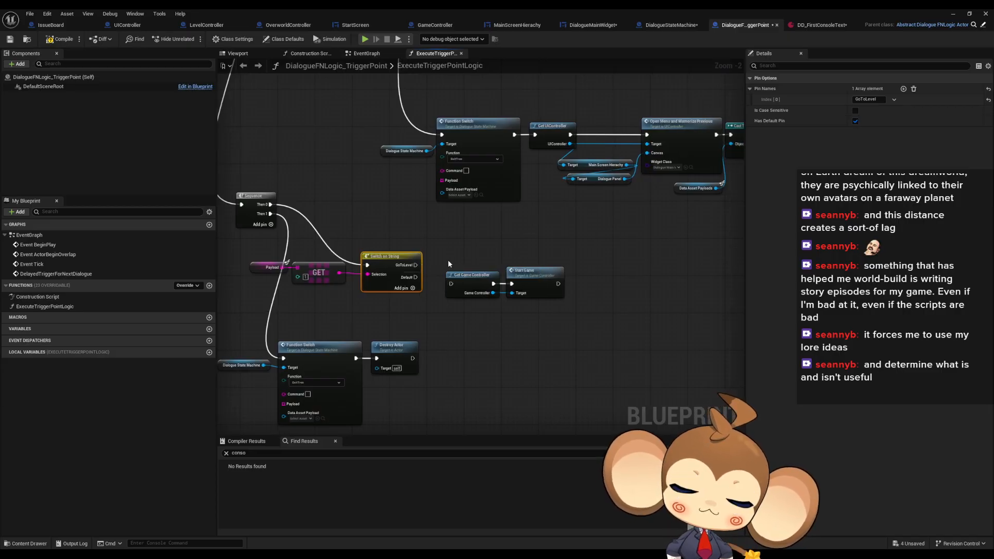
scroll(449, 260, up, 2)
drag(406, 267, 454, 291)
drag(450, 246, 608, 311)
drag(490, 291, 493, 265)
click(467, 336)
right_drag(467, 335, 541, 371)
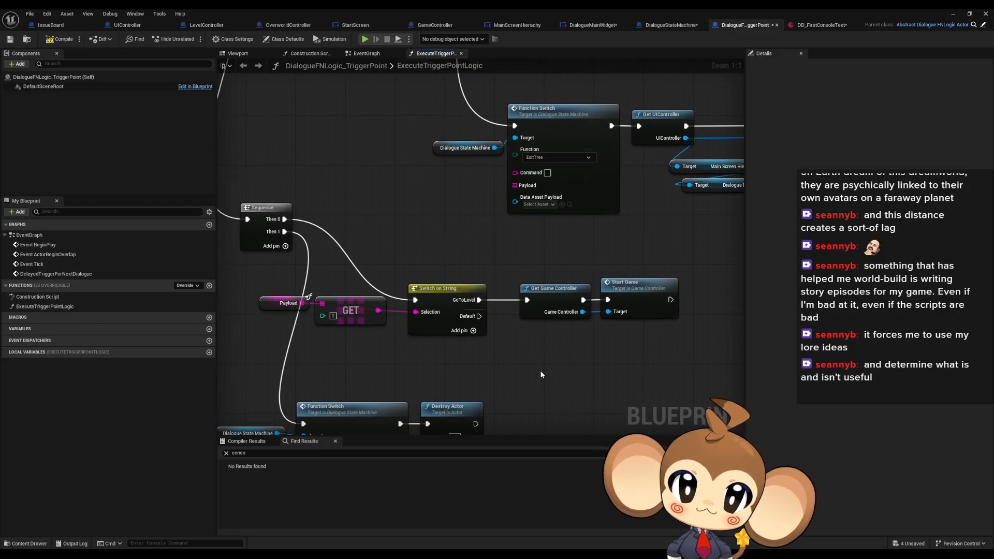
Step: Add a third payload element, VoidLevel, to the SkipBubble node's TriggerLogic function in DD_FirstConsoleText and save the asset
click(812, 24)
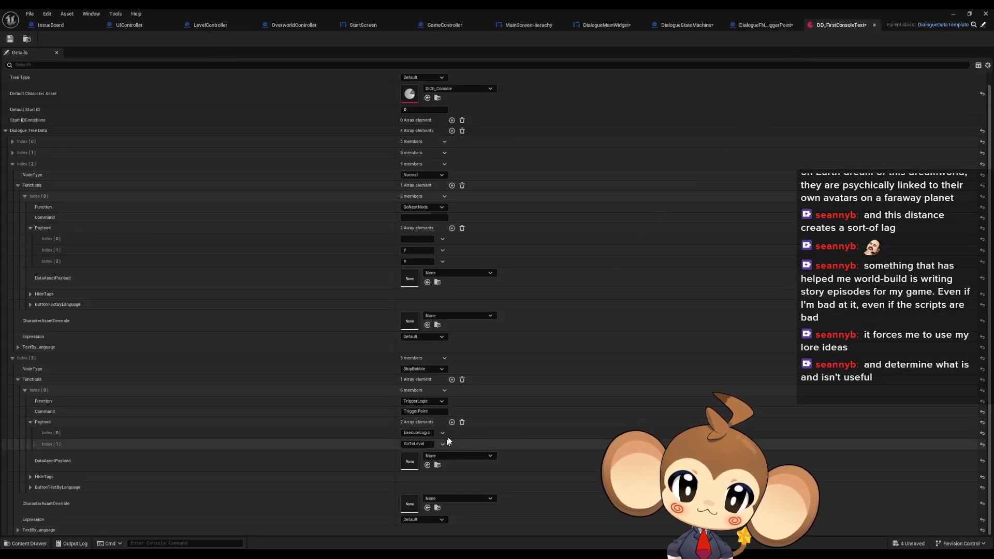
click(451, 422)
click(432, 455)
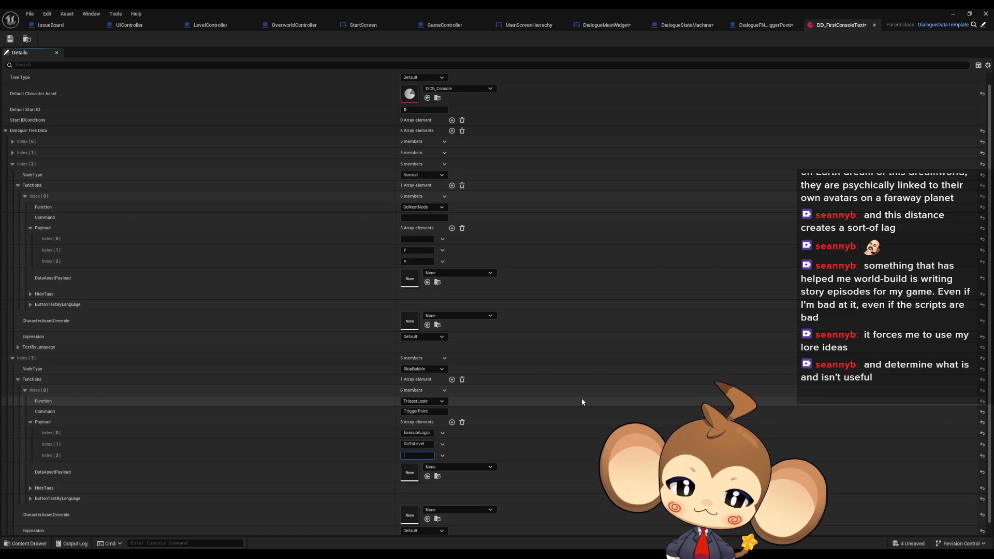
text(V)
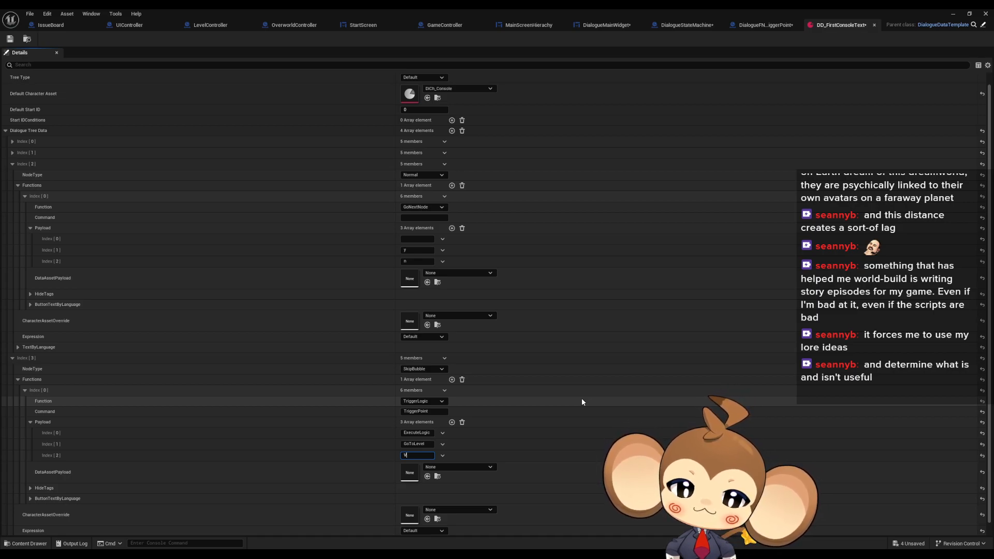
text(oidLevel)
key(Return)
click(9, 38)
Step: Duplicate the Payload and Get nodes below the GoToLevel switch in ExecuteTriggerPointLogic and set the copied Get's index to 2
click(776, 25)
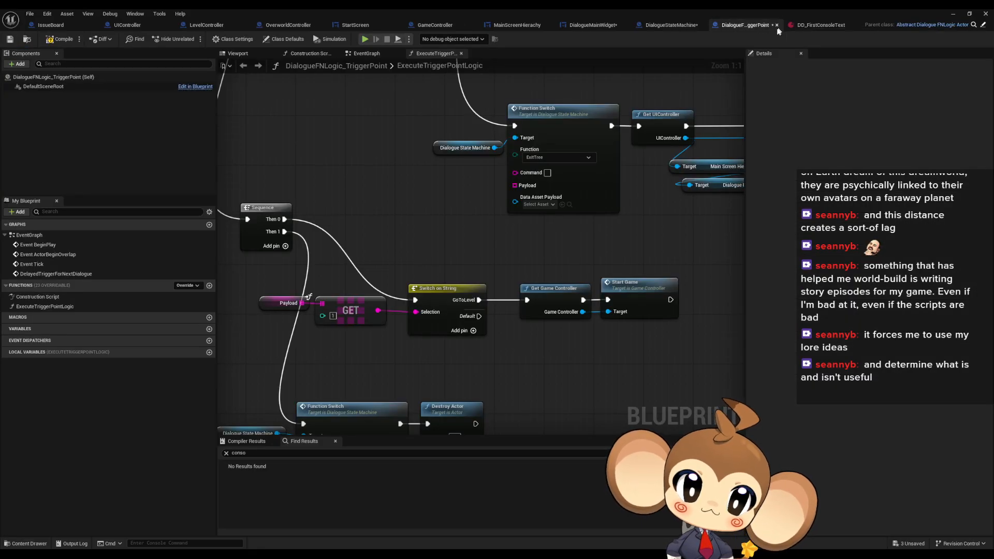
right_drag(496, 346, 490, 325)
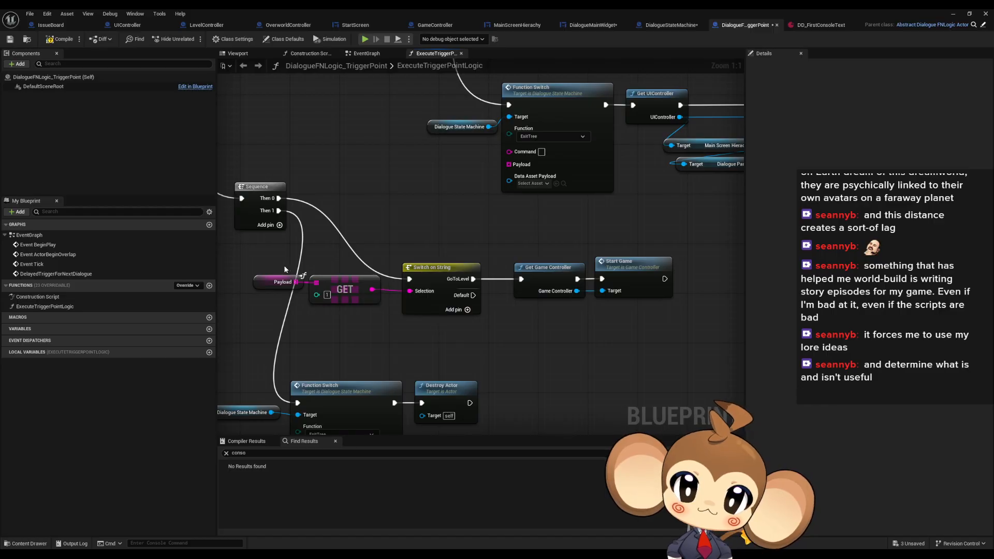
right_drag(548, 312, 568, 304)
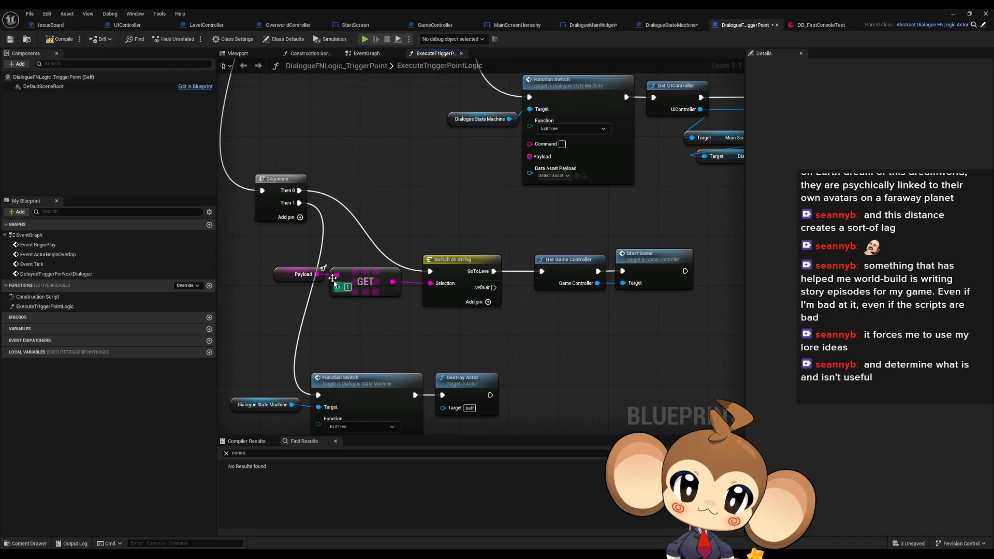
drag(292, 253, 401, 298)
key(ctrl+c)
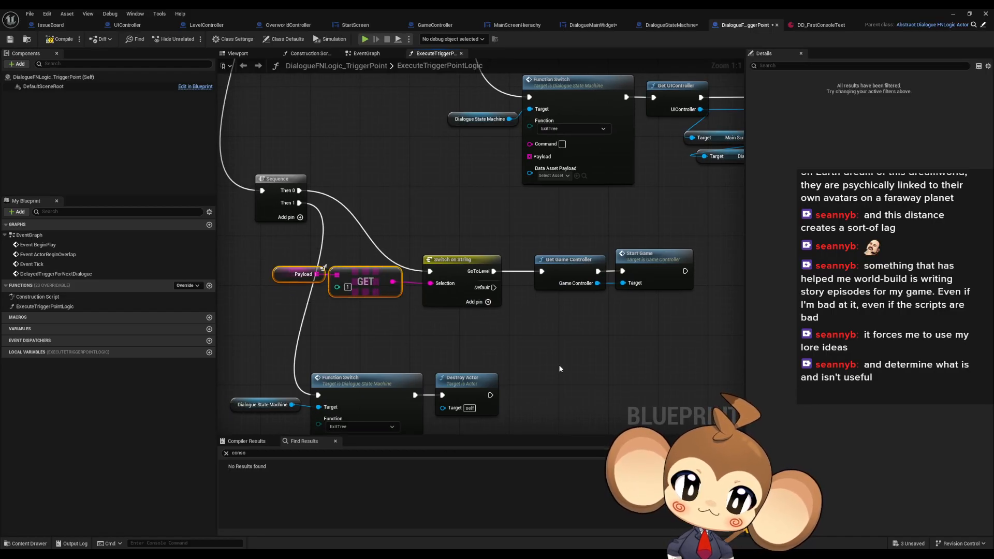
key(ctrl+v)
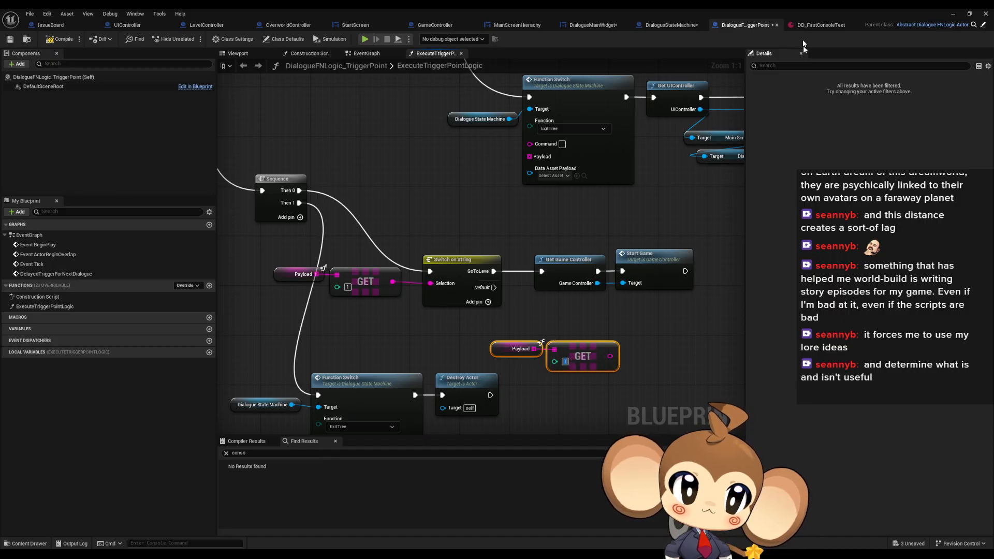
click(822, 25)
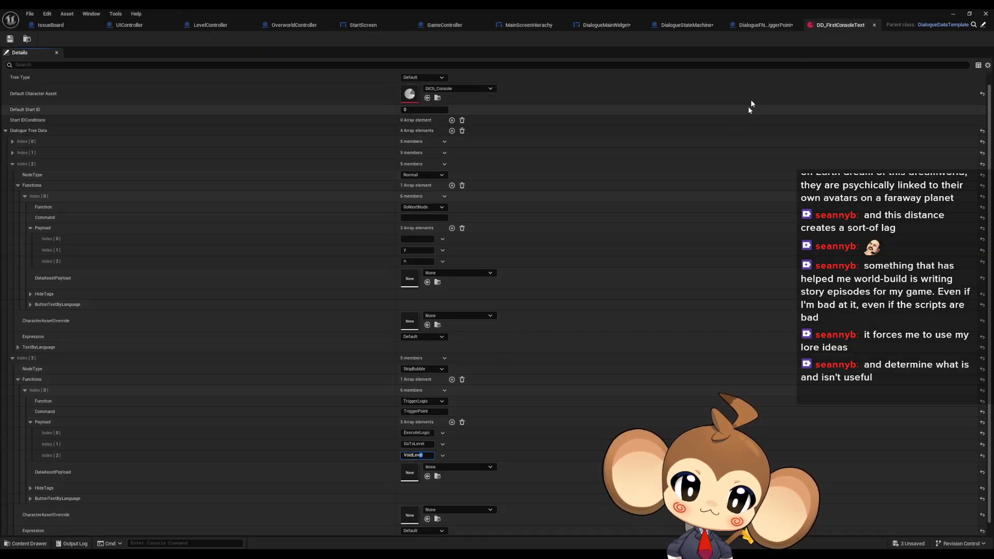
click(762, 25)
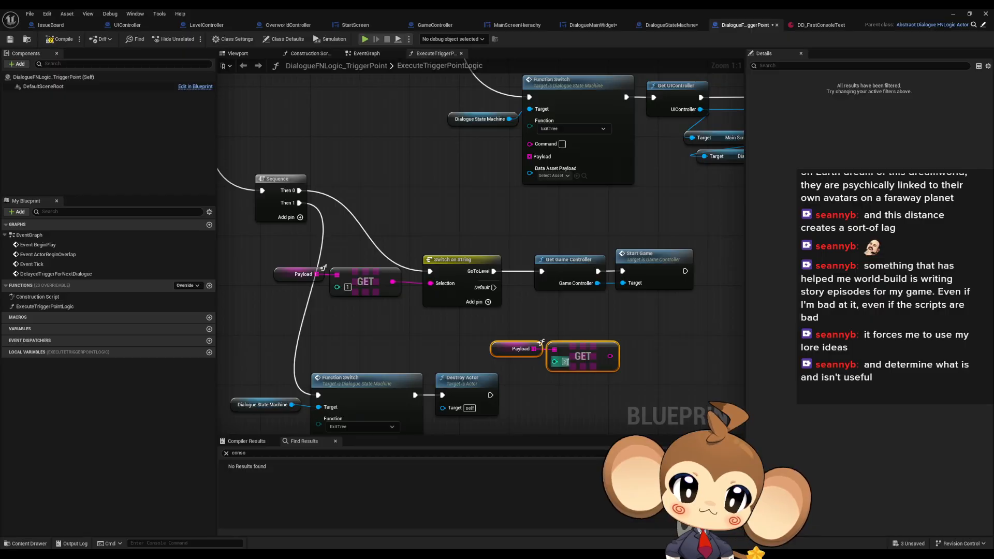
Step: Add a Switch on String node fed by the copied Get node's output and place it beside that node
right_drag(618, 355, 555, 350)
drag(544, 353, 587, 353)
text(sw)
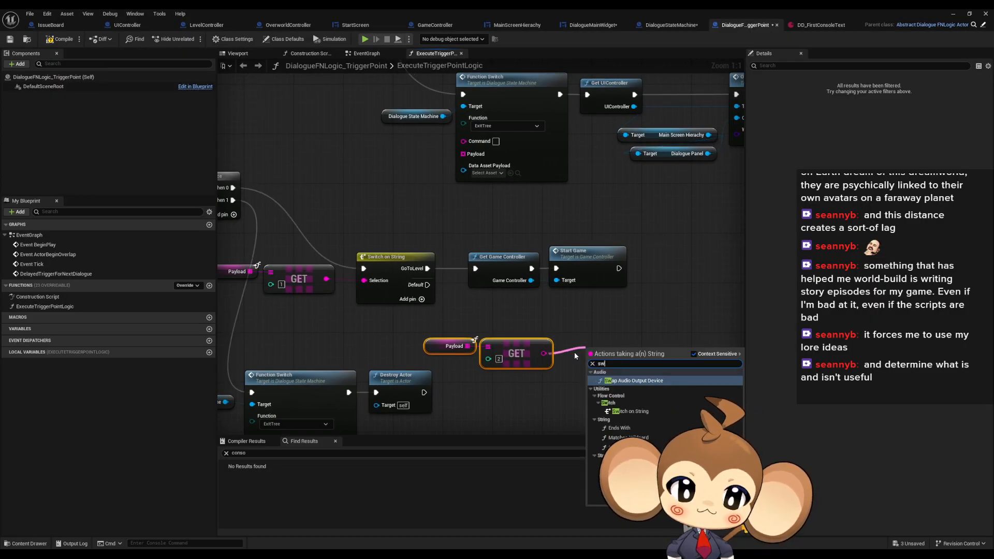
click(630, 411)
drag(608, 359, 610, 347)
right_drag(607, 351, 485, 329)
drag(485, 328, 491, 322)
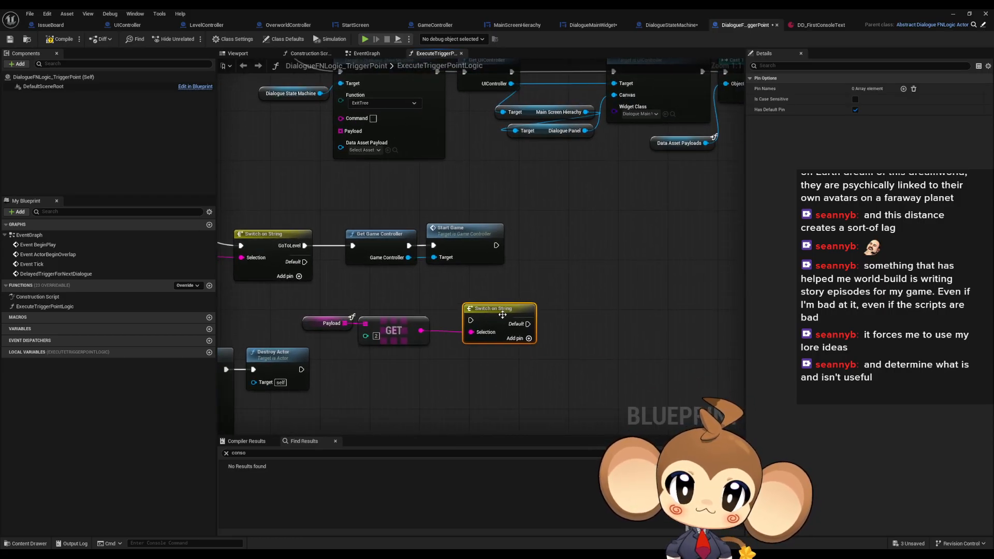
Step: Add one pin named VoidLevel to the new Switch on String node
click(904, 89)
click(867, 99)
text(VoidLevel)
key(Return)
Step: Insert the VoidLevel switch between the GoToLevel output and Get Game Controller, moving the game controller nodes aside to align the row
drag(513, 317, 455, 314)
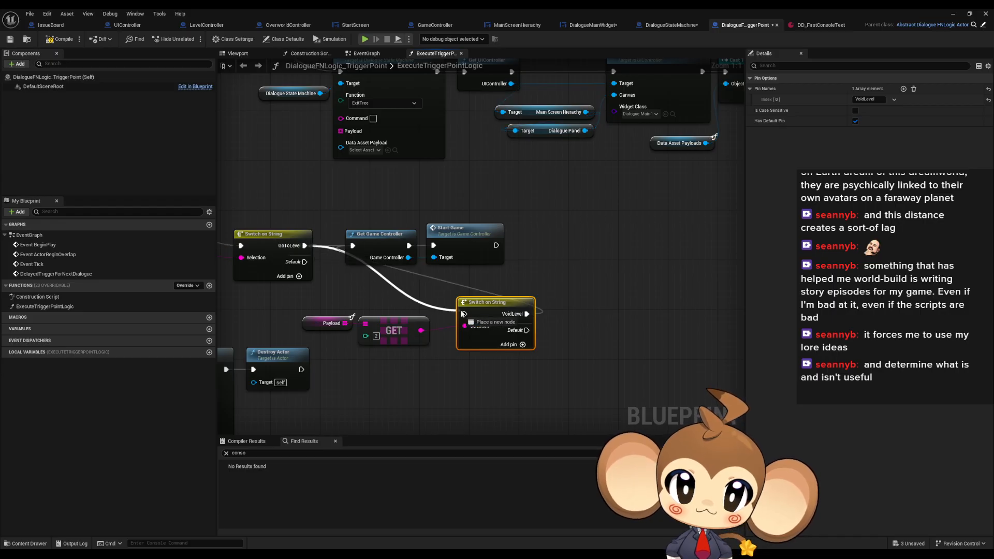
drag(342, 217, 518, 269)
drag(392, 243, 604, 312)
shift+click(489, 303)
drag(489, 303, 458, 235)
click(499, 346)
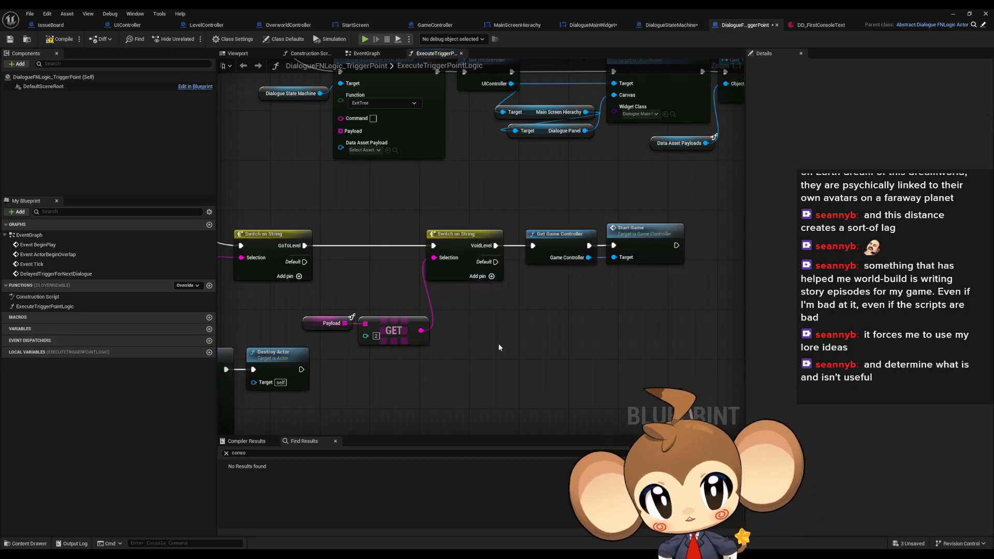
Step: Examine the logic behind the Start Game call and the StorageDataController's settings and load graphs, then return to ExecuteTriggerPointLogic
scroll(596, 265, down, 3)
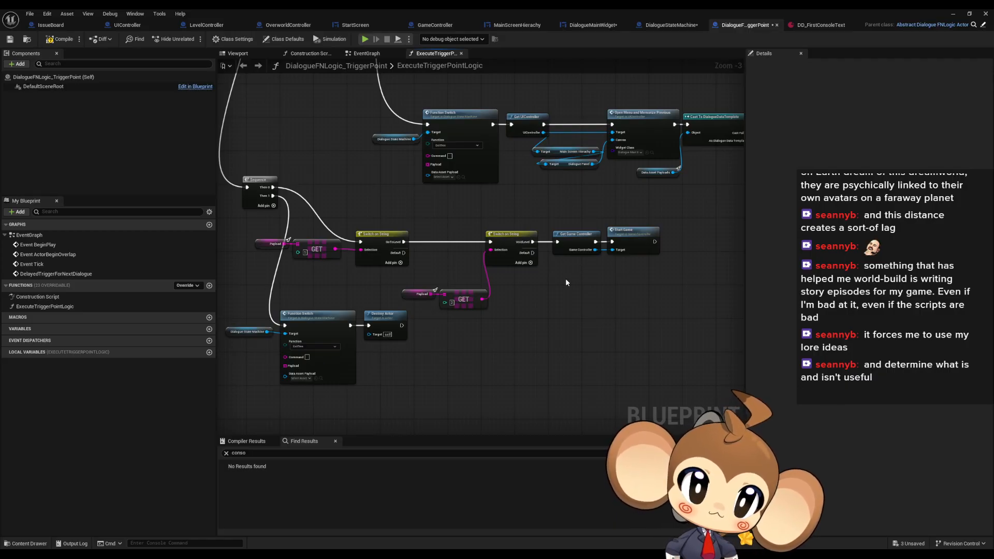
double_click(630, 234)
drag(479, 287, 541, 318)
double_click(612, 256)
right_drag(629, 288, 558, 272)
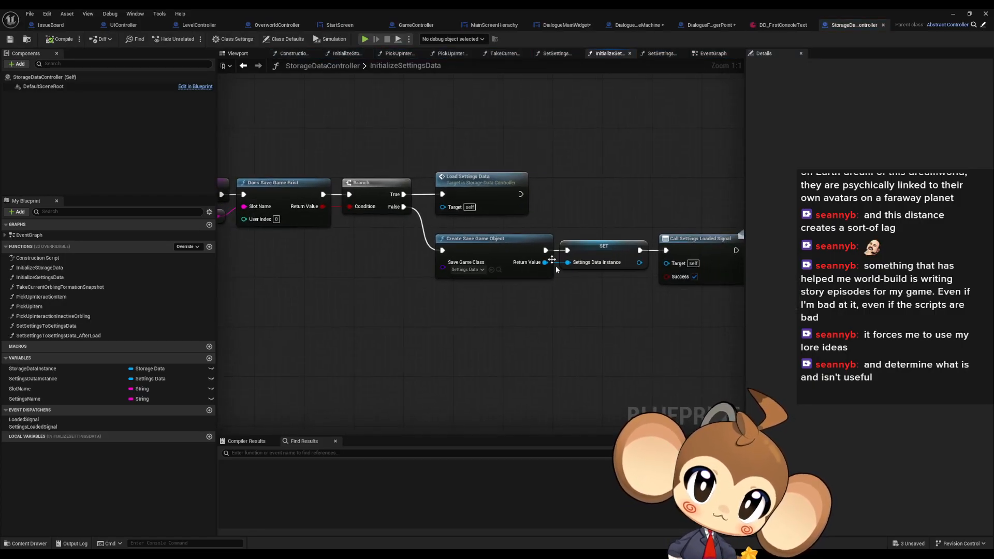
click(242, 66)
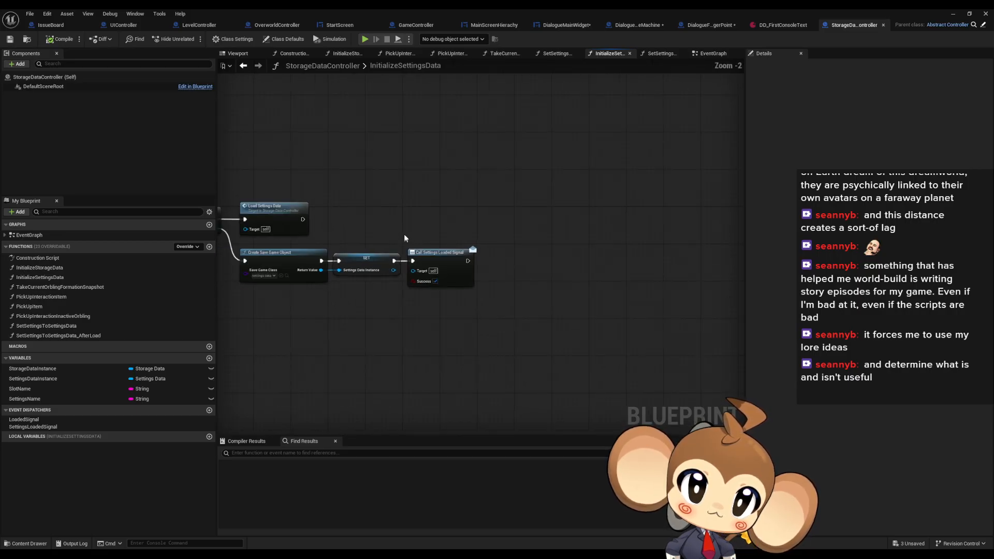
click(247, 66)
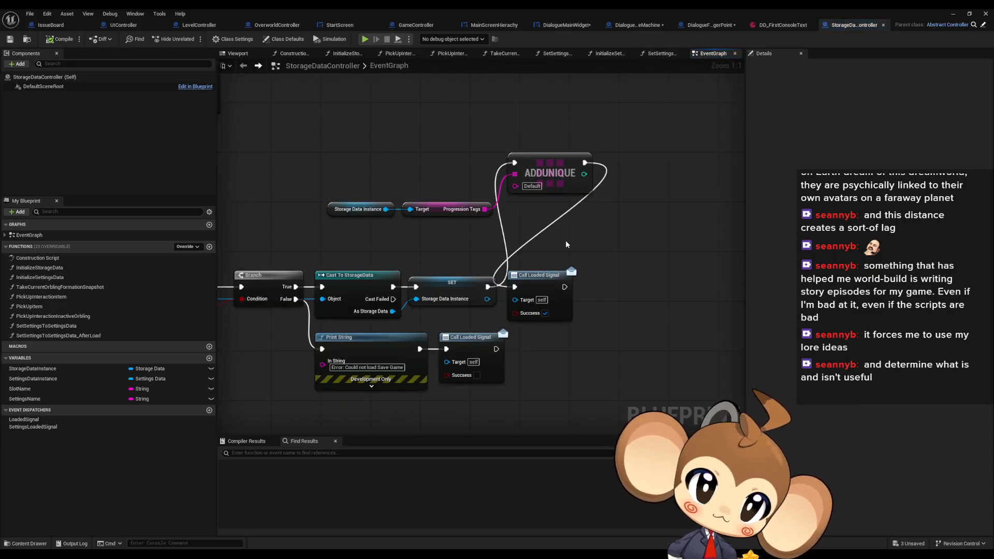
click(706, 27)
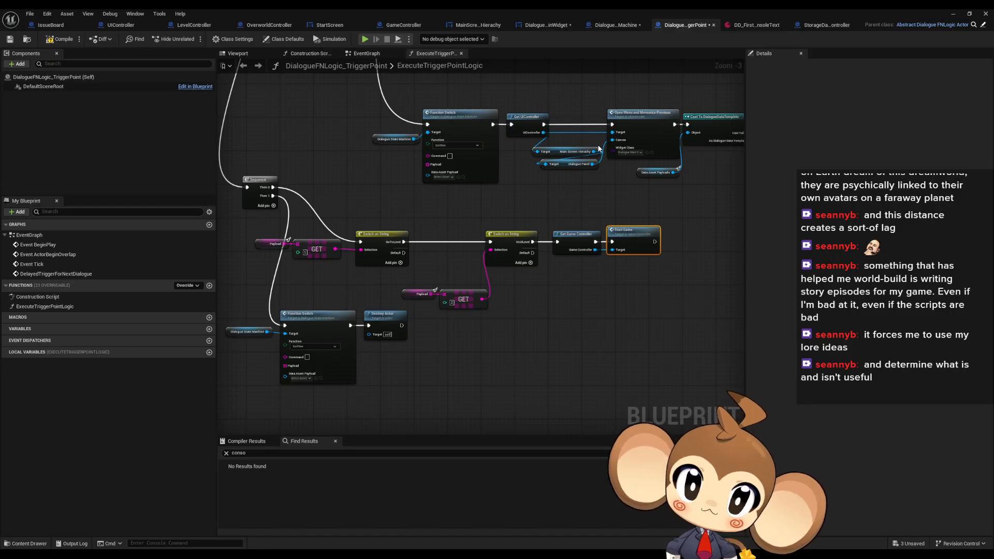
Step: Set the collision preset of the floor Cube in VoidLevel to WBFloor and save the level
click(954, 15)
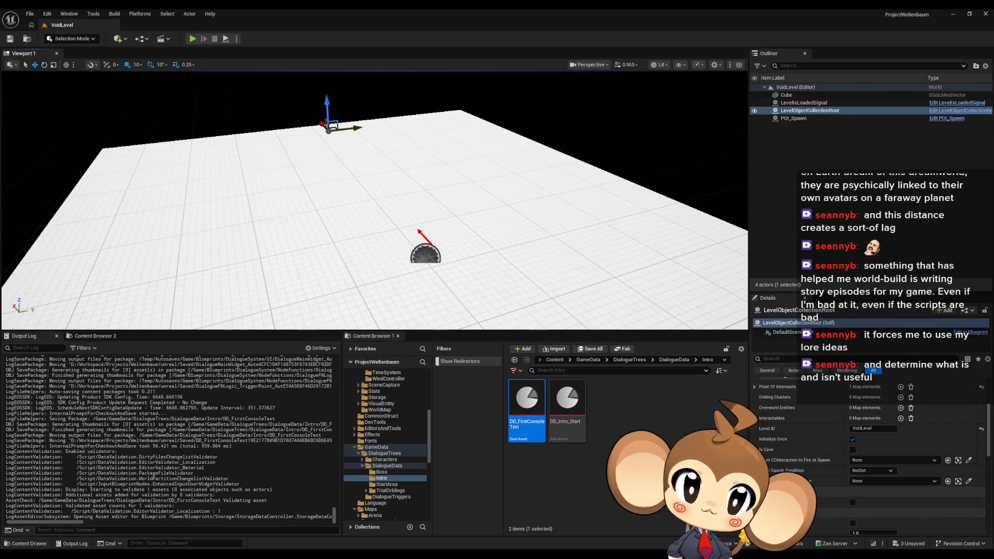
click(787, 95)
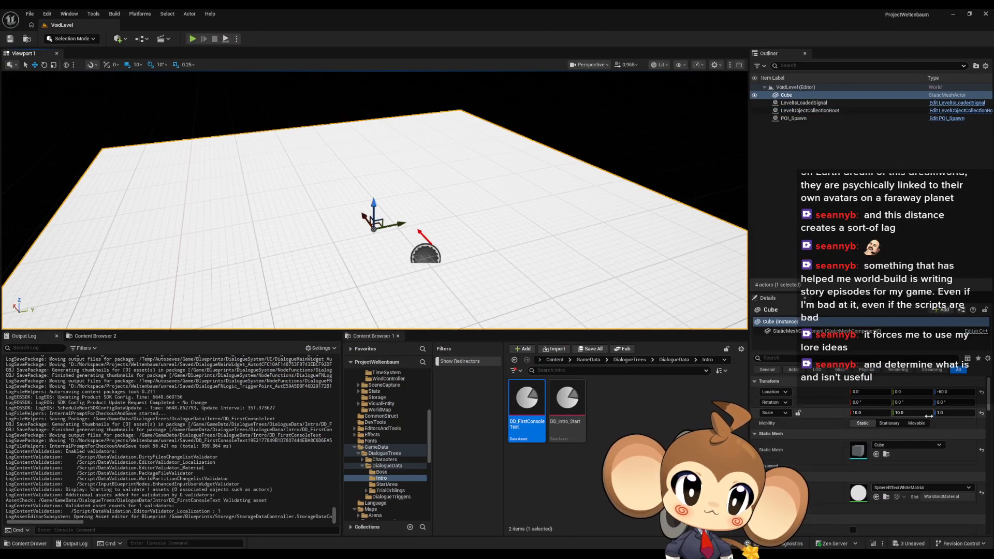
scroll(926, 414, down, 5)
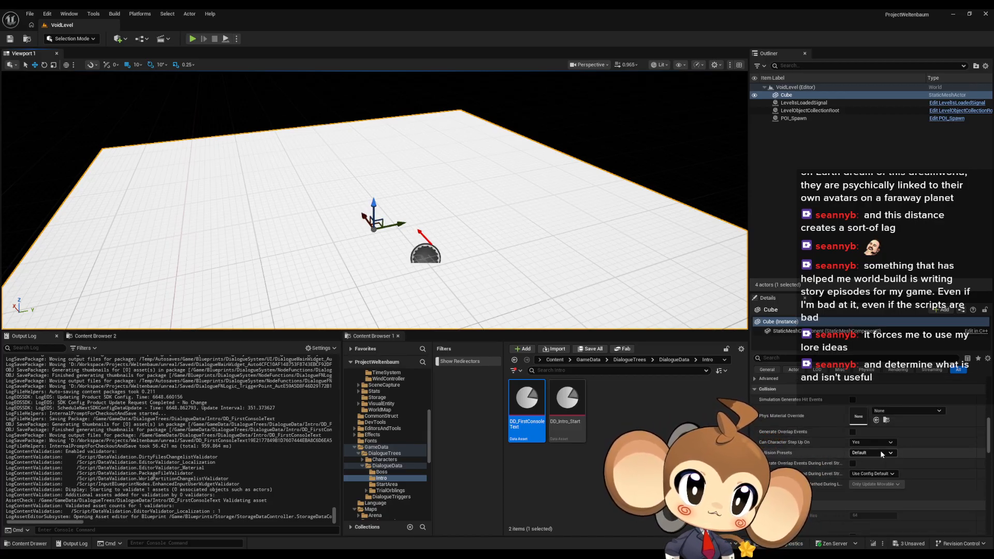
scroll(863, 417, up, 1)
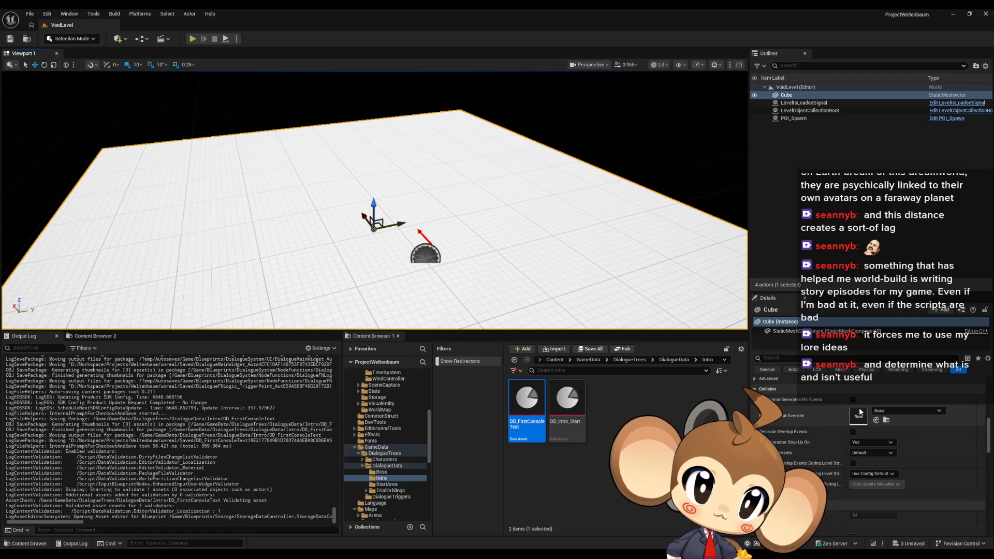
click(878, 454)
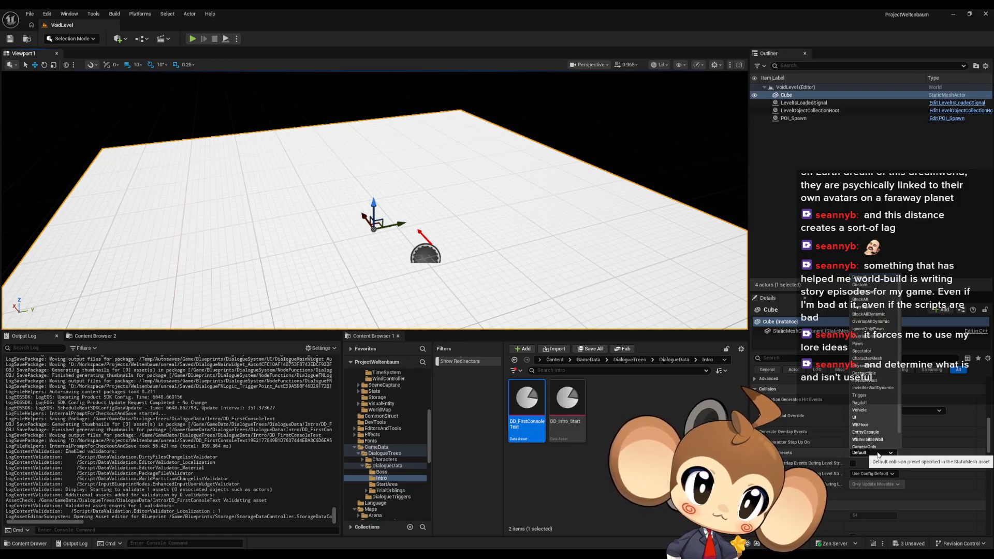
click(876, 409)
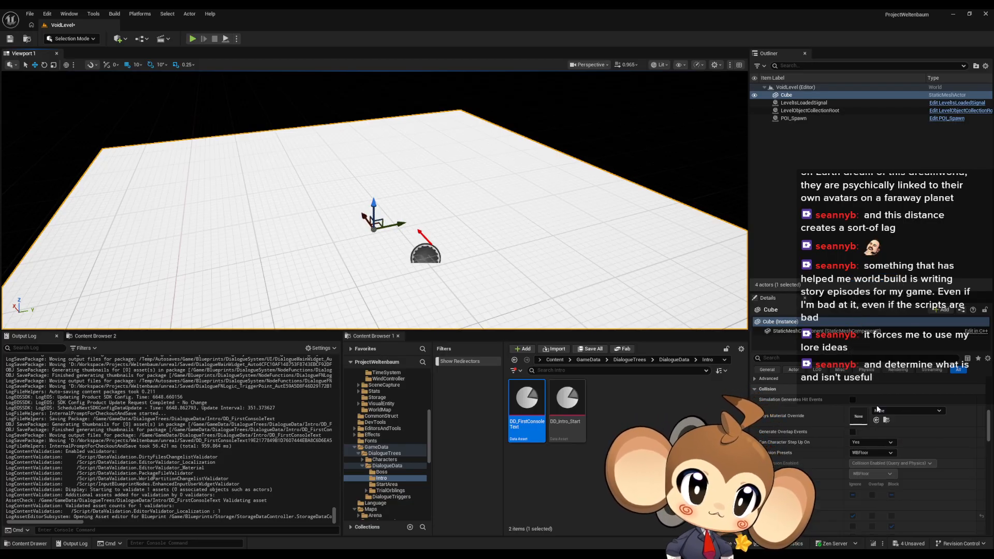
scroll(916, 417, down, 3)
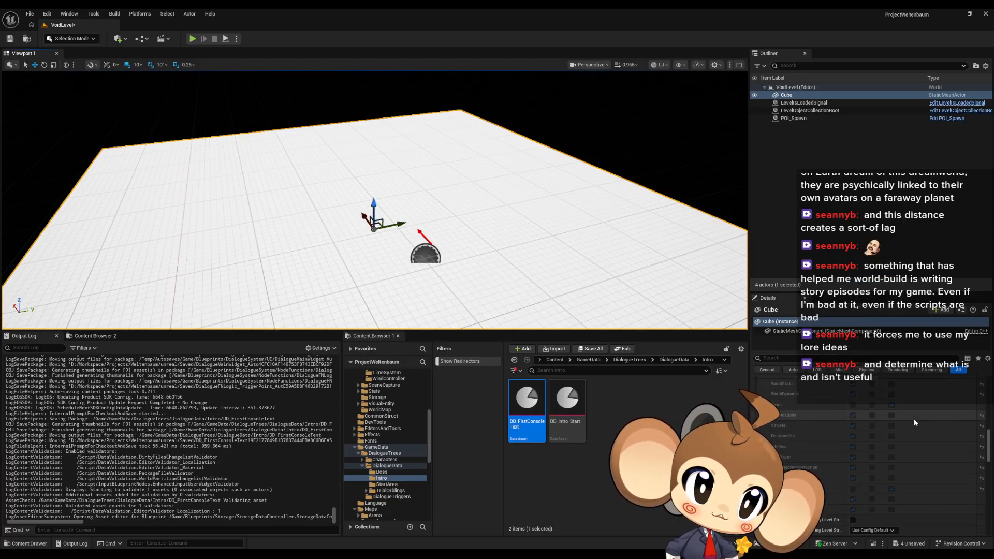
scroll(911, 418, down, 3)
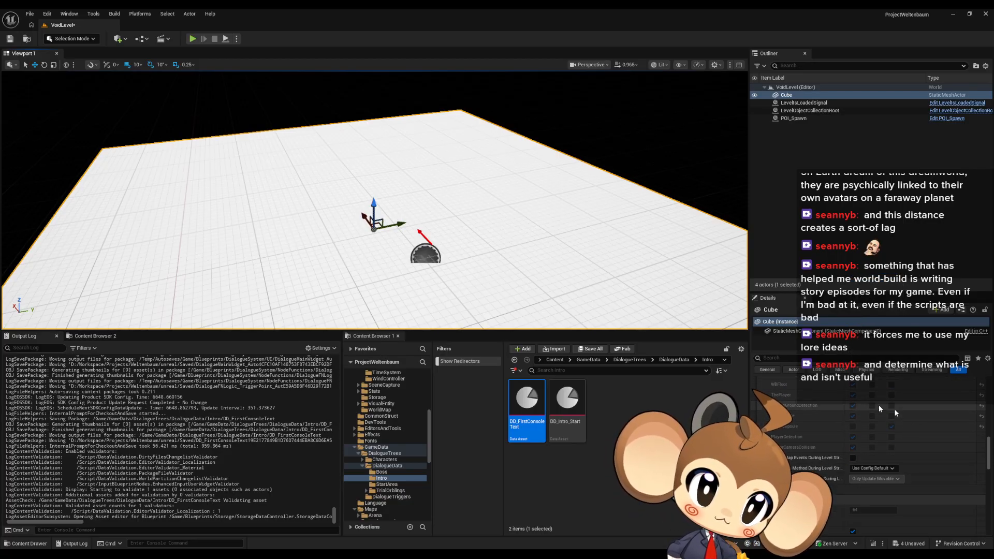
click(9, 38)
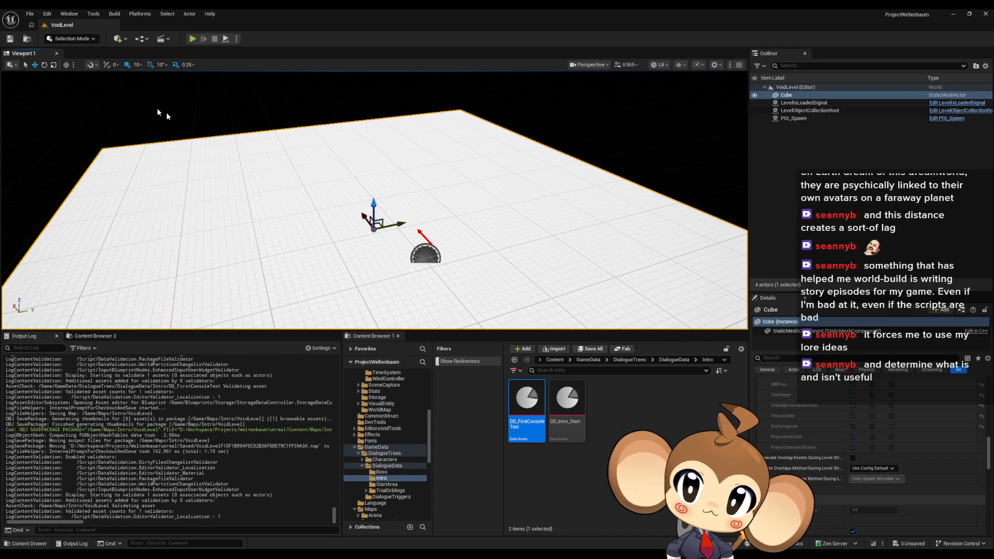
Step: Open the Main level from the Content folder, saving DialogueFNLogic_TriggerPoint, DialogueMainWidget and DialogueStateMachine
click(553, 360)
click(686, 426)
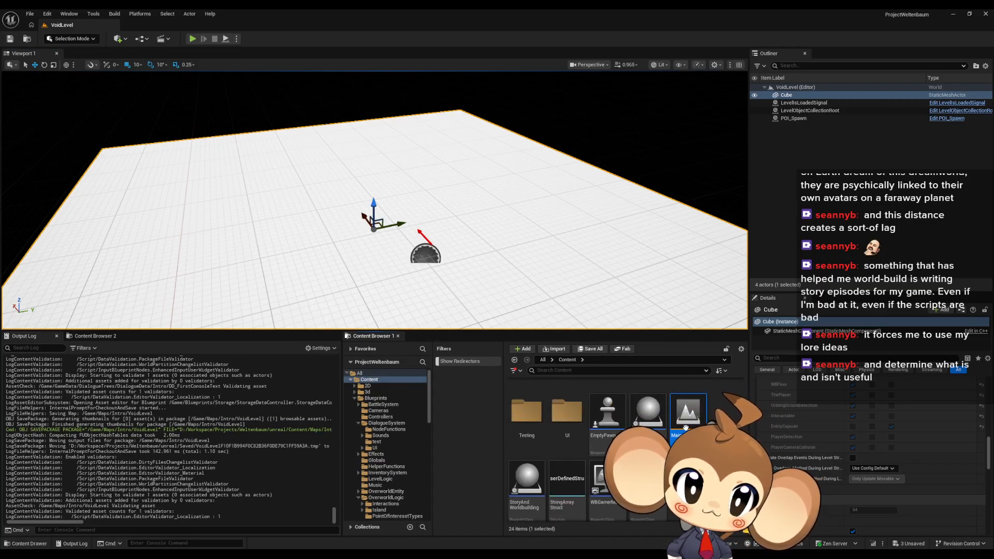
key(ctrl+shift+s)
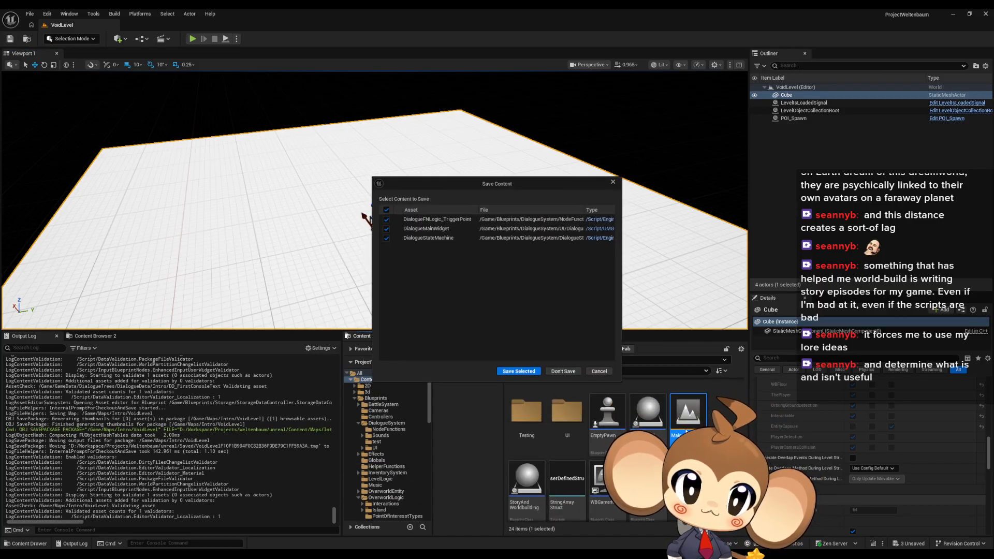
click(518, 371)
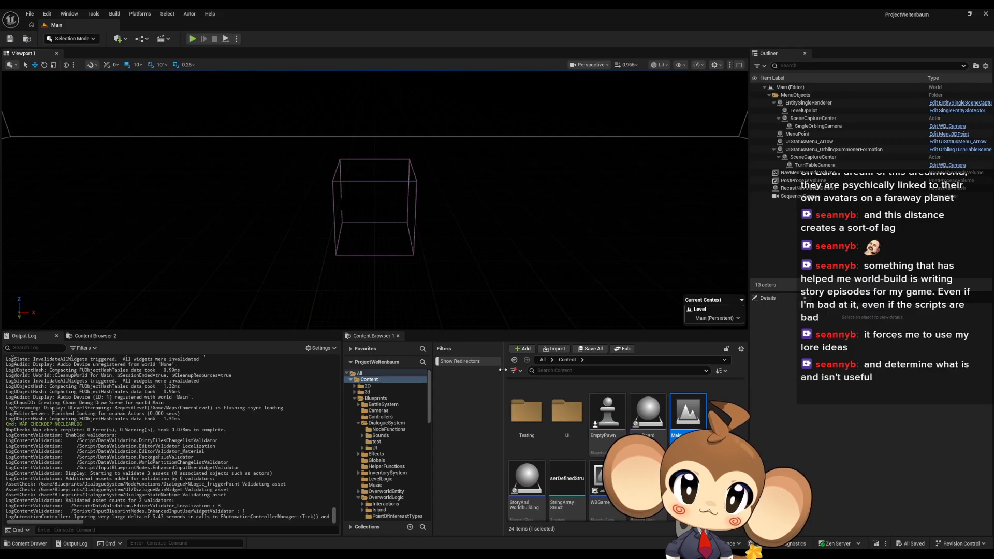
Step: Review the chained GoToLevel and VoidLevel switches in DialogueFNLogic_TriggerPoint's ExecuteTriggerPointLogic
click(464, 526)
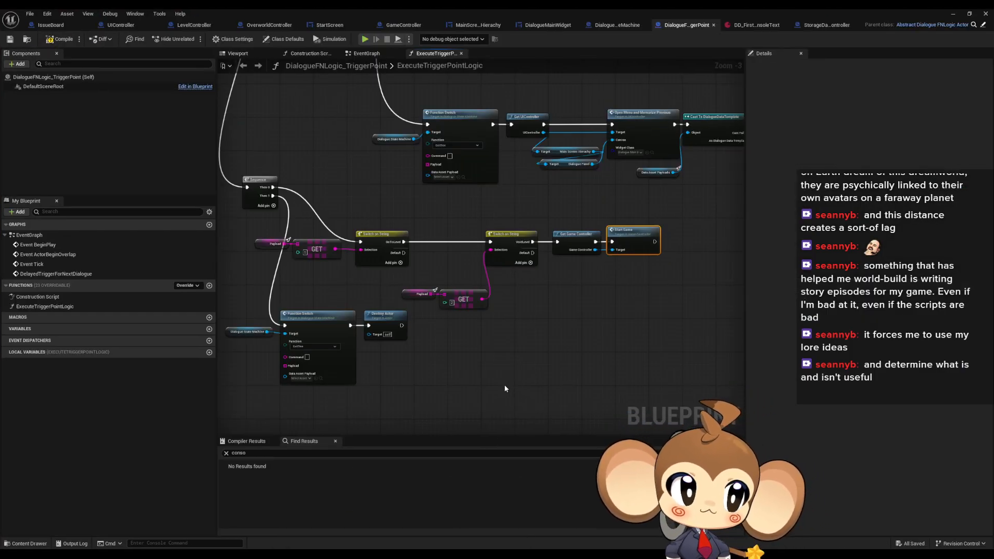
right_drag(561, 280, 562, 293)
scroll(520, 285, down, 1)
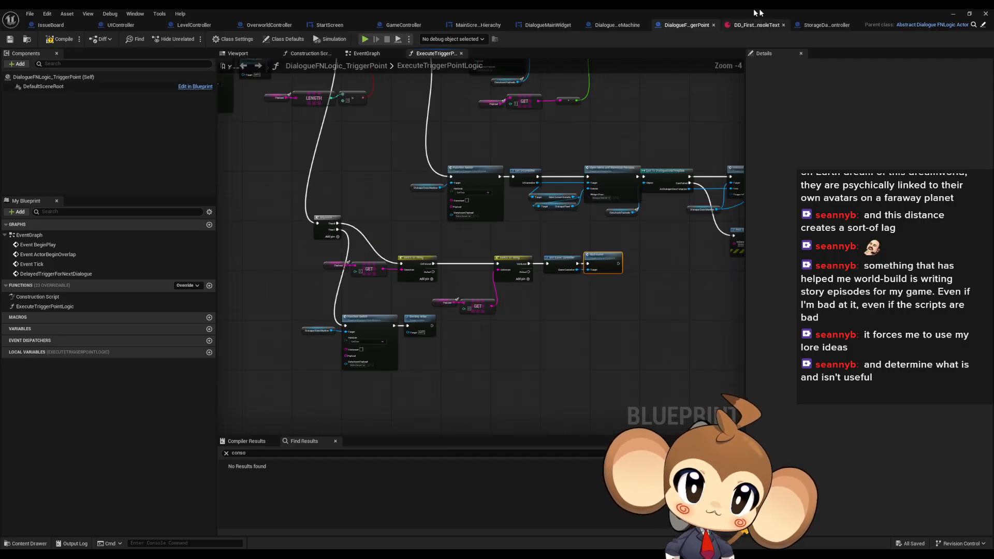
Step: Play-test the Main level by loading the saved game from the start menu, and end the session
click(755, 23)
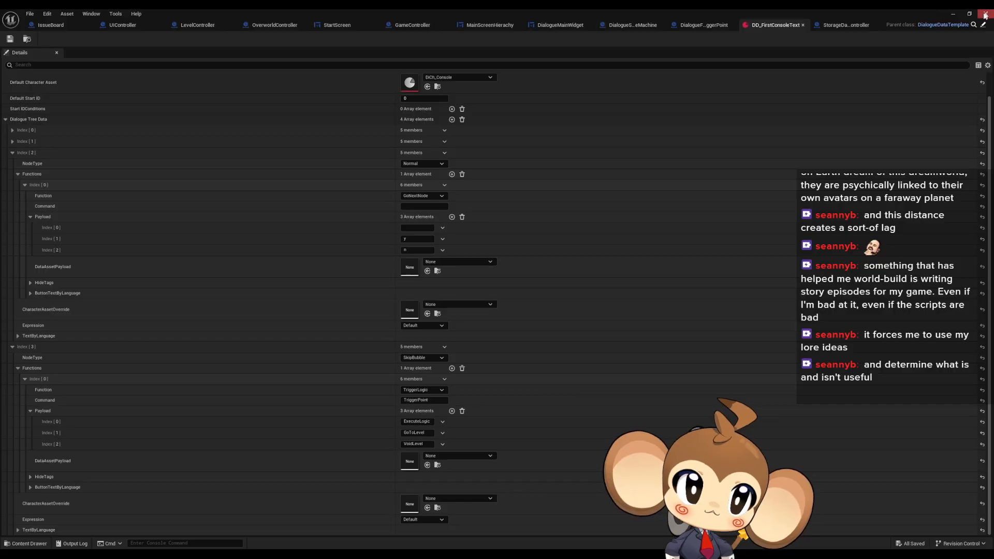
click(955, 15)
click(203, 35)
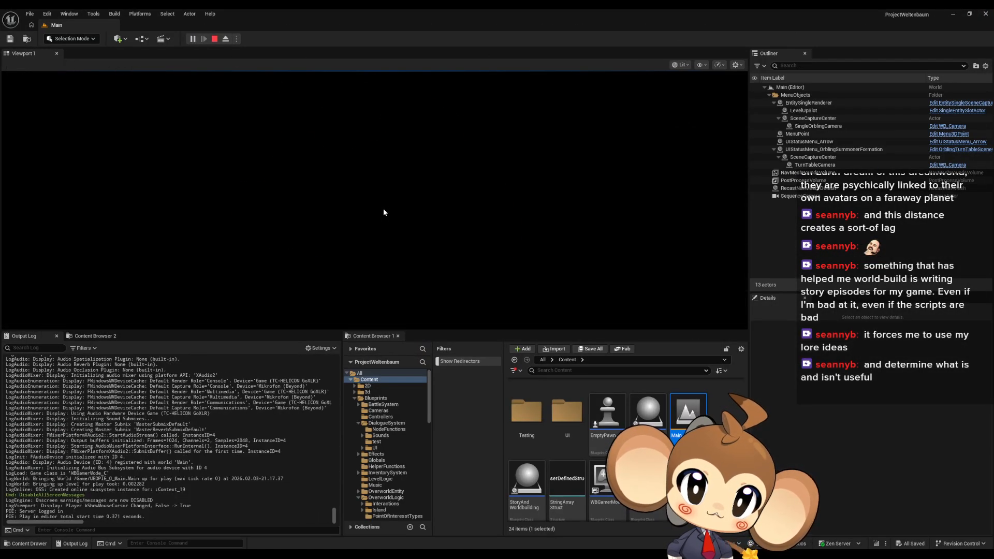
click(384, 210)
click(142, 286)
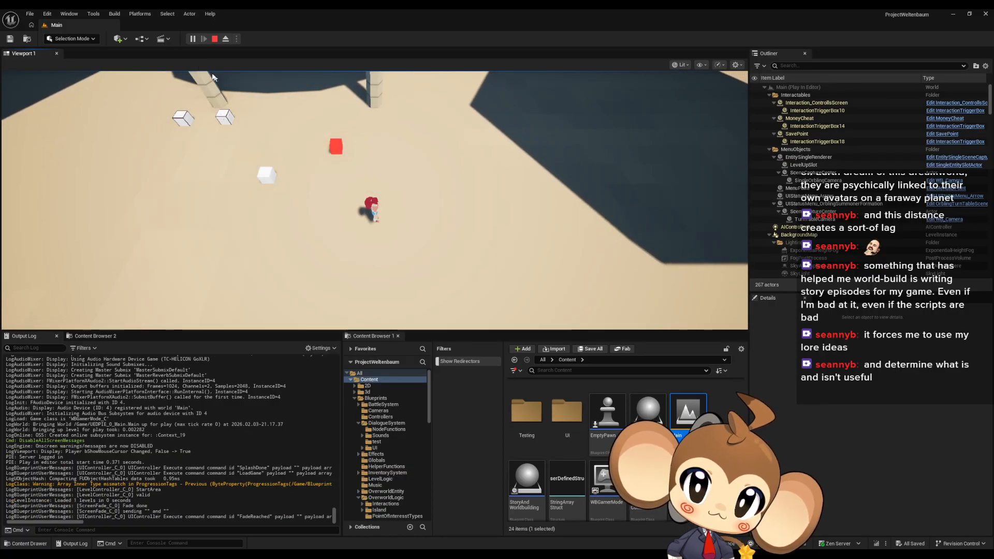
key(Escape)
Step: In UIController's ExecuteCommand, connect the Splash Screen SET node's execution output to Start Intro After Delay instead of Show Start Menu
mouse_move(443, 513)
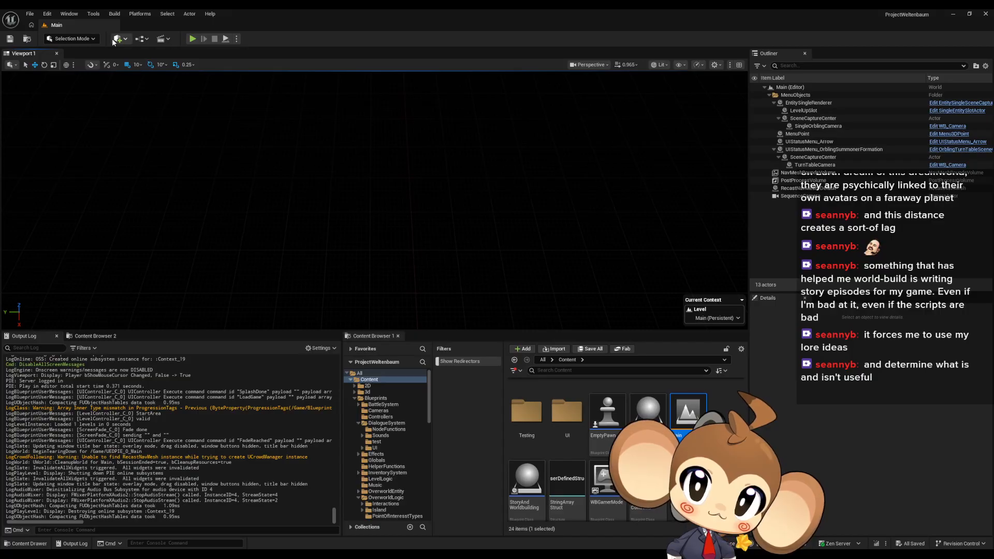
mouse_move(408, 553)
click(459, 513)
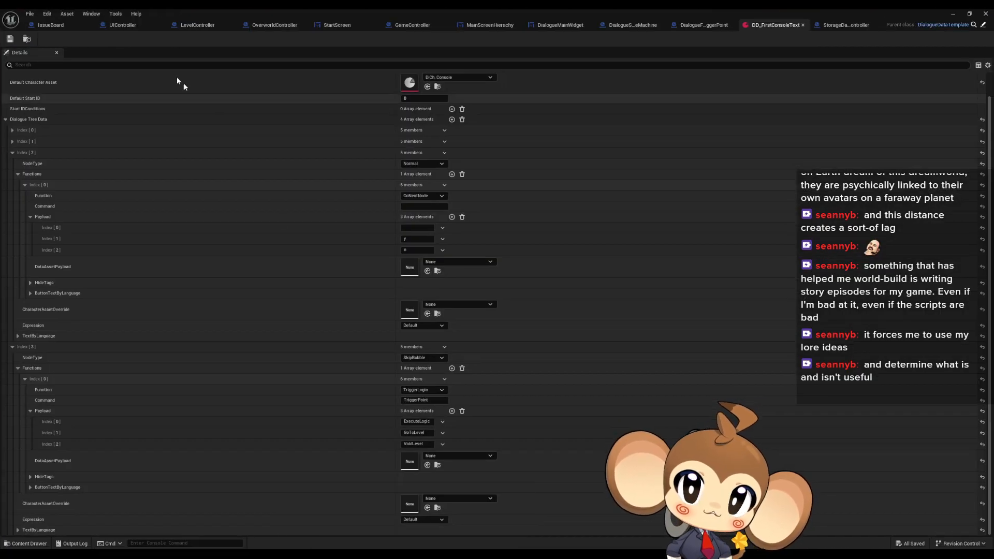
click(133, 28)
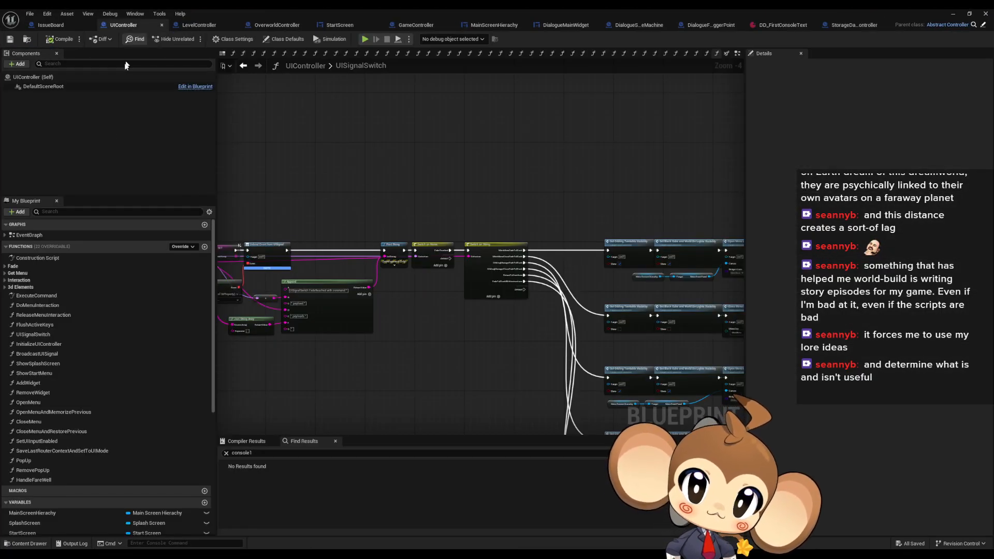
double_click(36, 296)
scroll(375, 218, up, 5)
drag(374, 217, 393, 220)
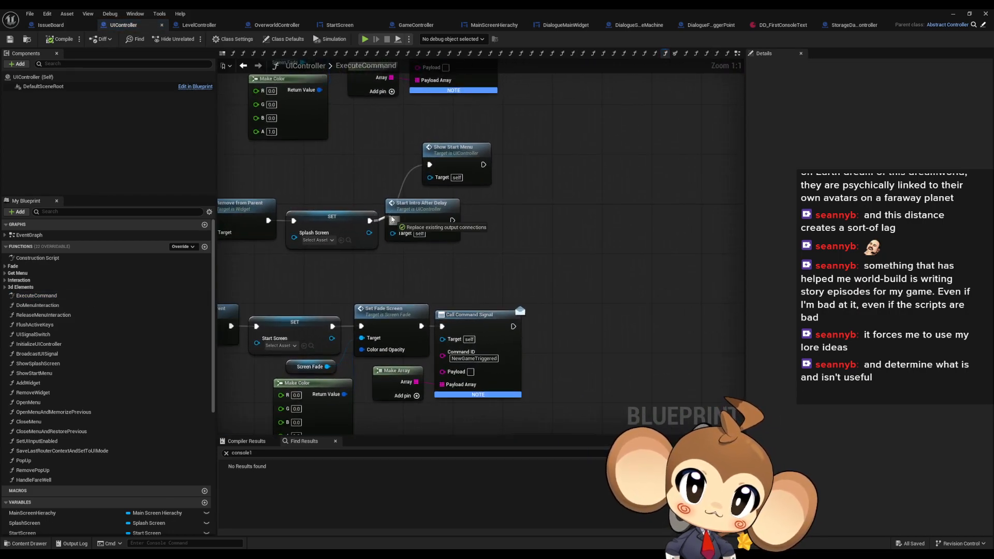
Step: Play-test the Main level through the whole console intro, answering its agreement, world creation and access point prompts, and end the session
click(948, 14)
click(192, 39)
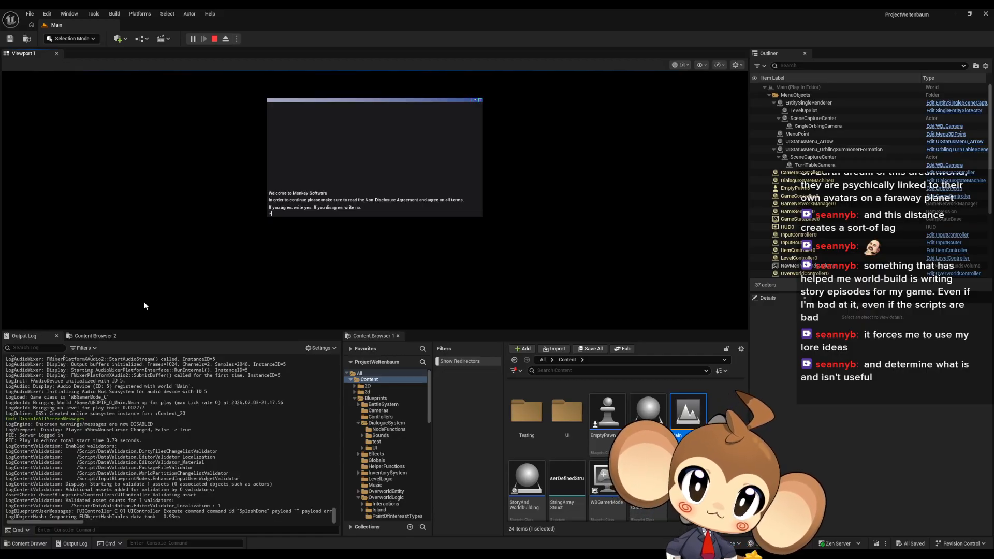
key(Return)
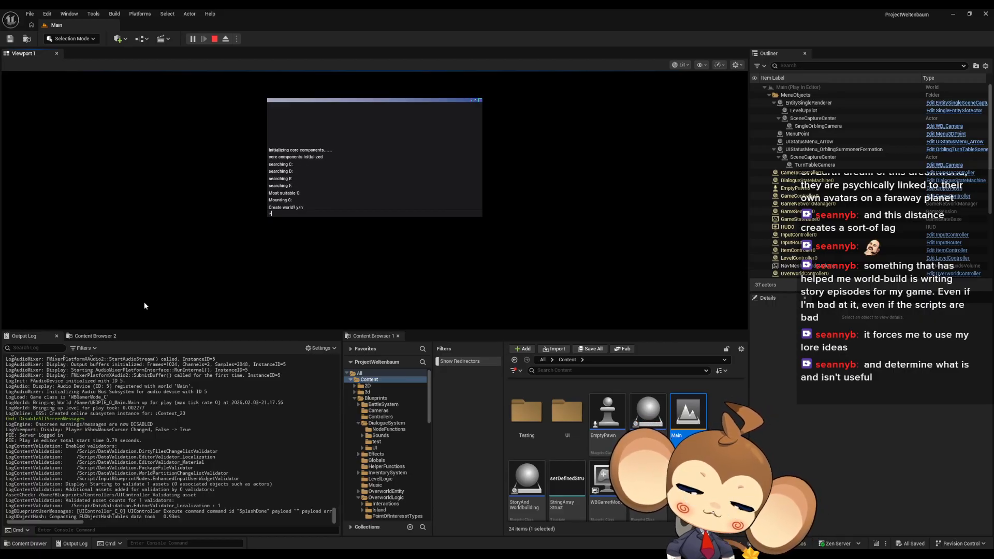
key(Return)
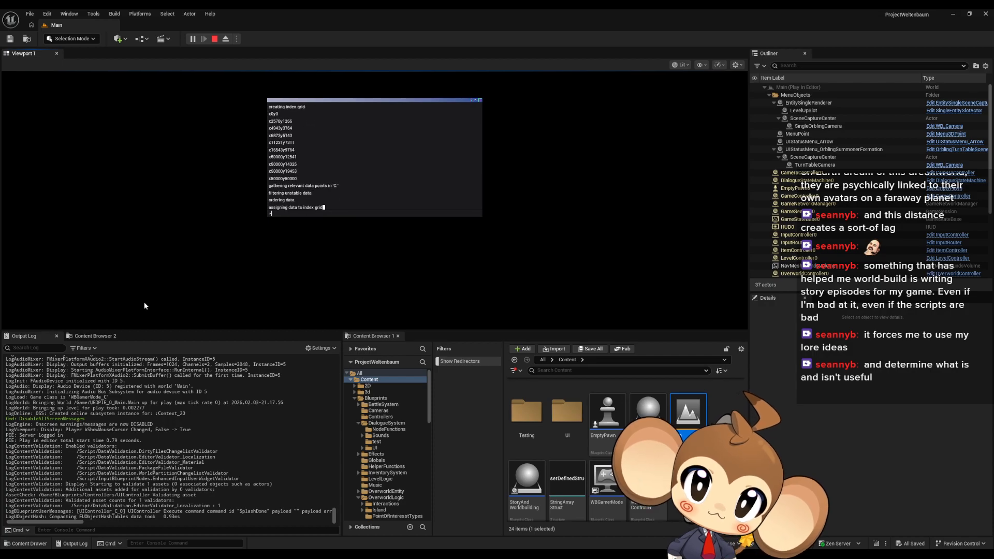
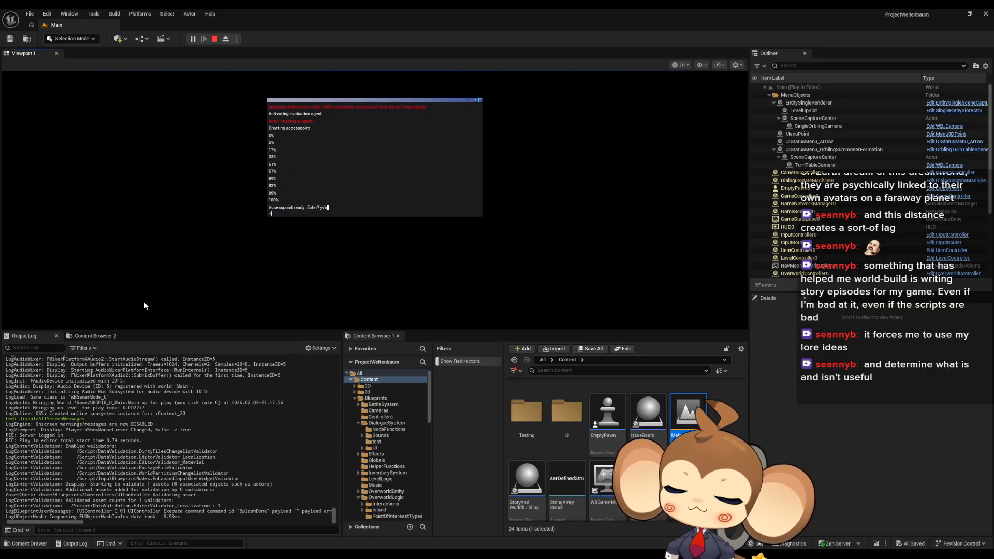
key(Return)
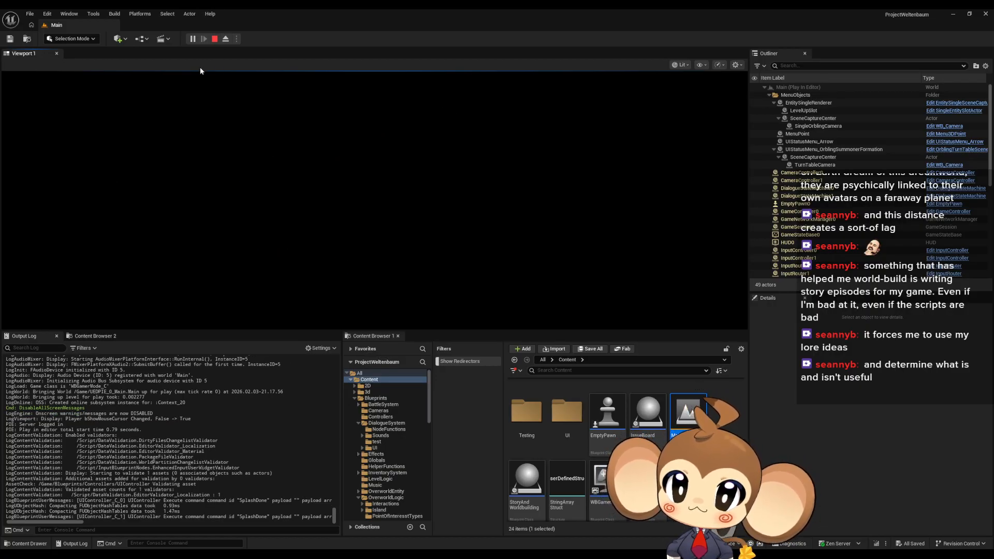
click(214, 38)
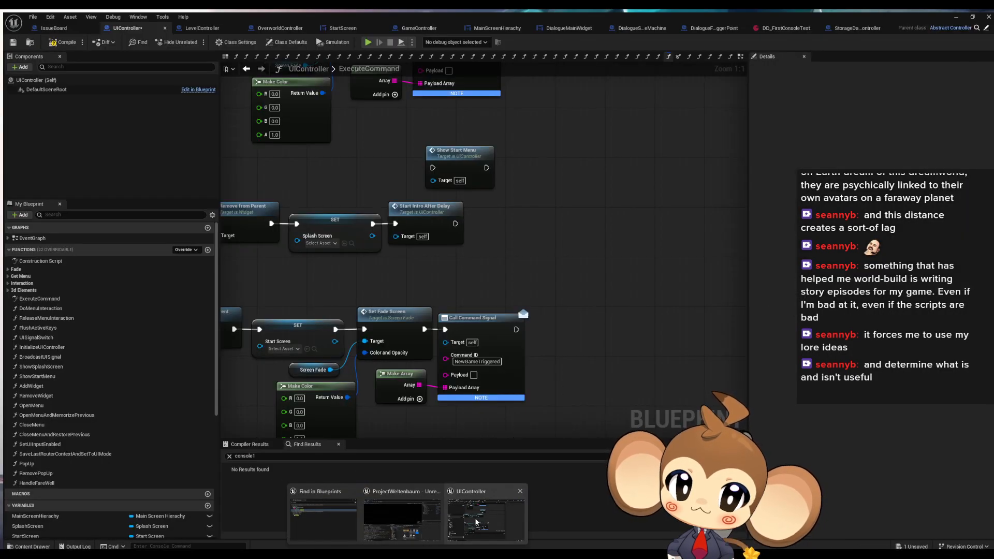
Step: Copy the NewGameTriggered Command ID from the Call Command Signal node in UIController's ExecuteCommand
click(475, 522)
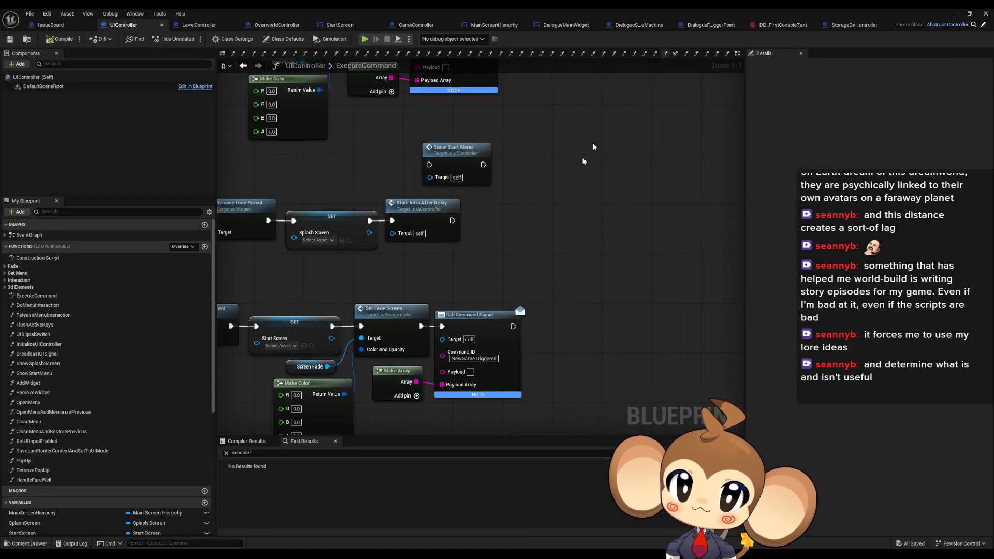
click(707, 25)
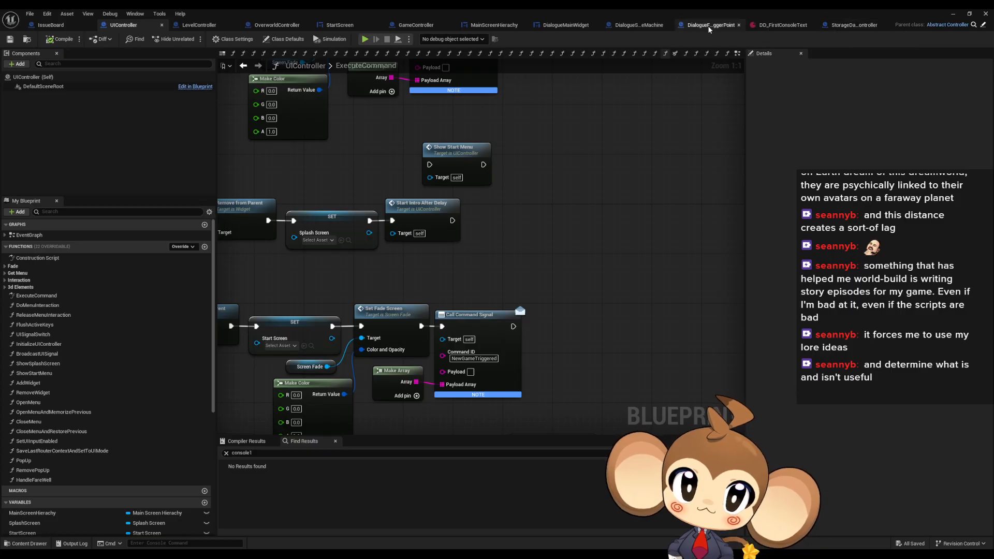
scroll(466, 300, up, 4)
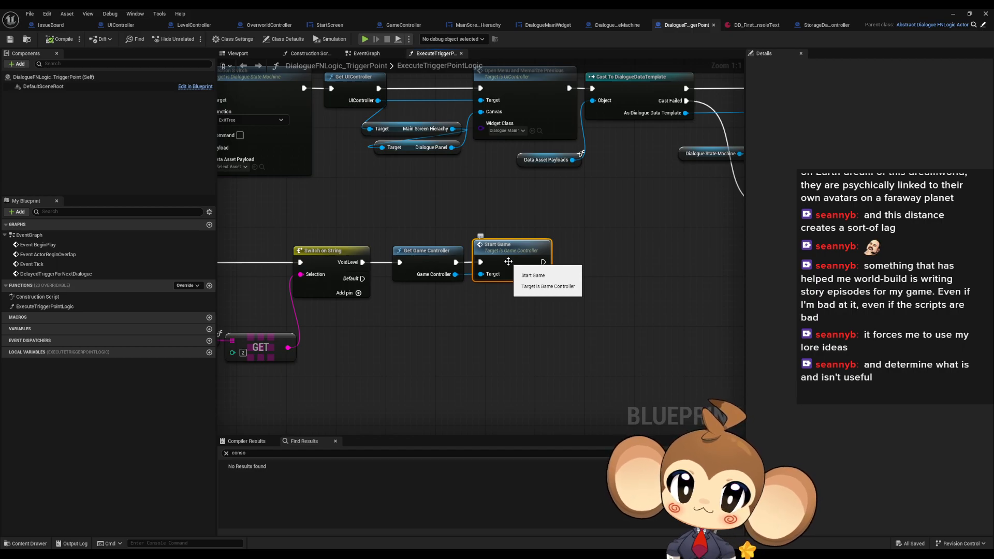
click(117, 26)
scroll(506, 340, down, 3)
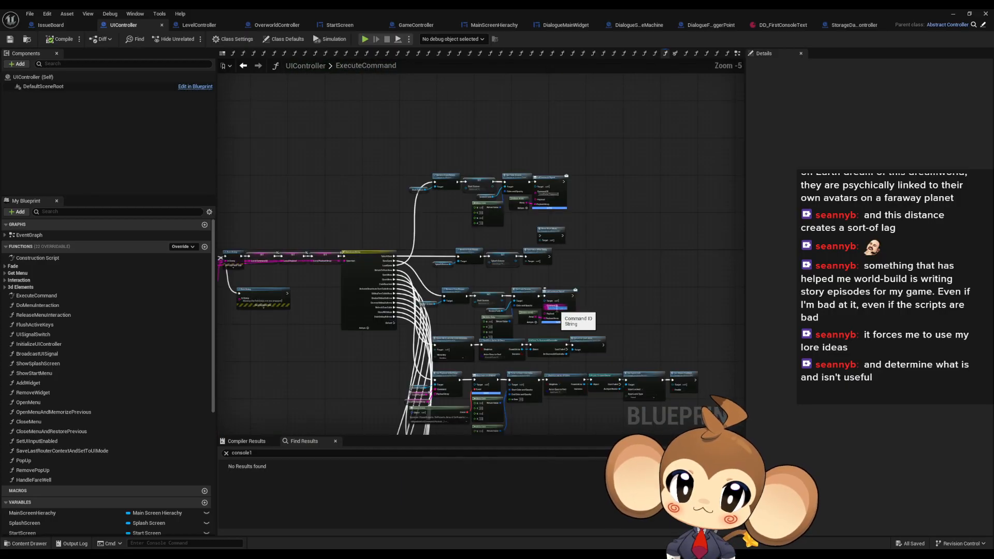
scroll(422, 281, up, 3)
right_drag(510, 276, 342, 198)
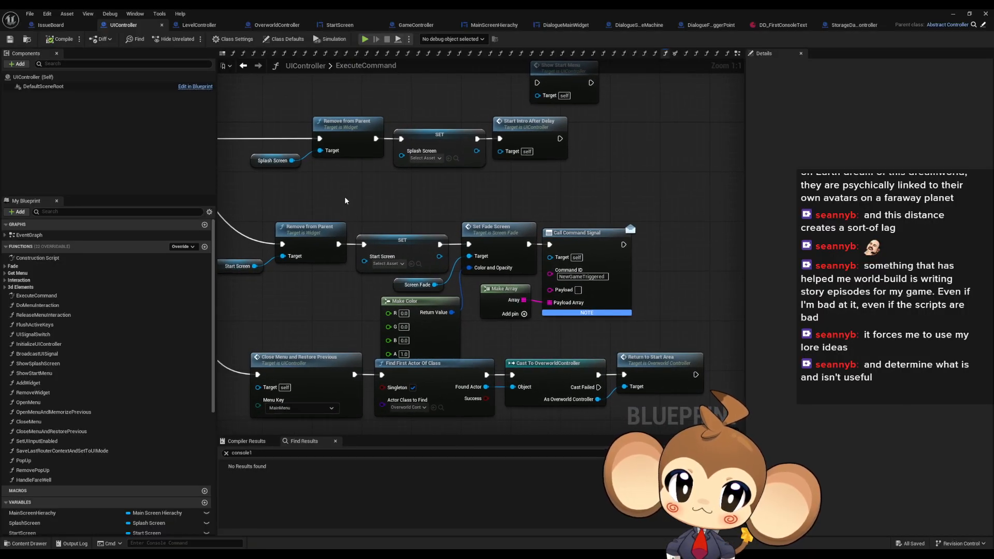
click(588, 277)
key(ctrl+c)
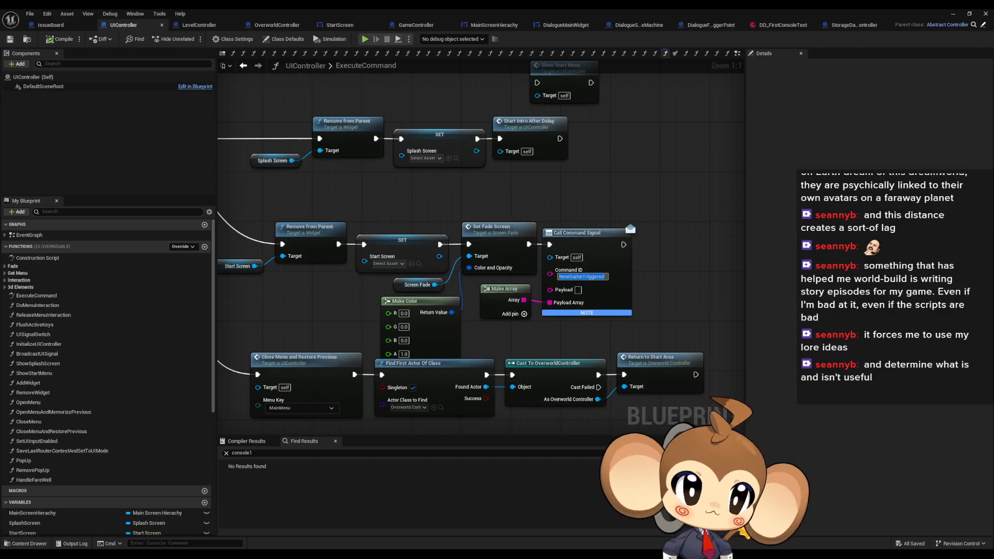
key(Return)
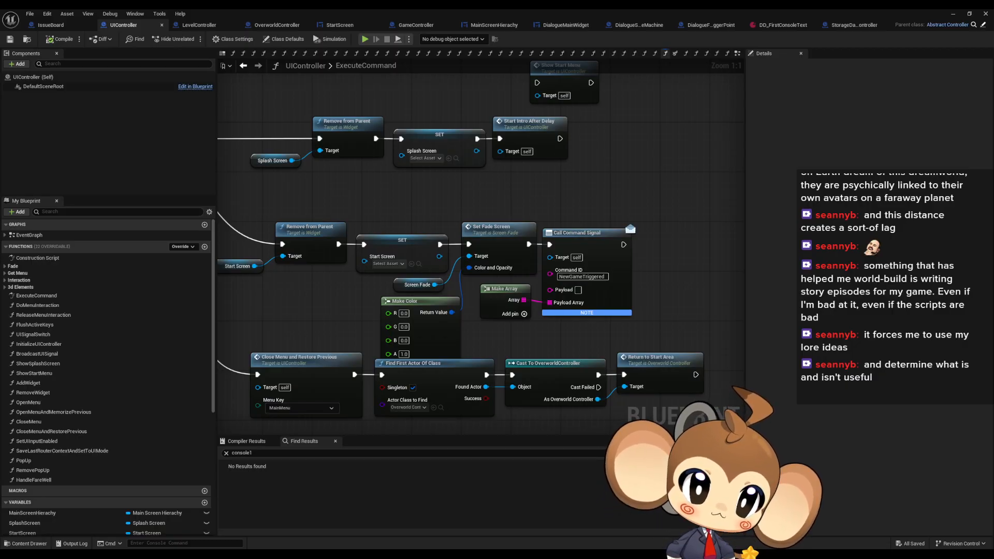
Step: Check GameController's ExecuteCommand graph and add an Execute Command call from the Game Controller output in ExecuteTriggerPointLogic
click(416, 25)
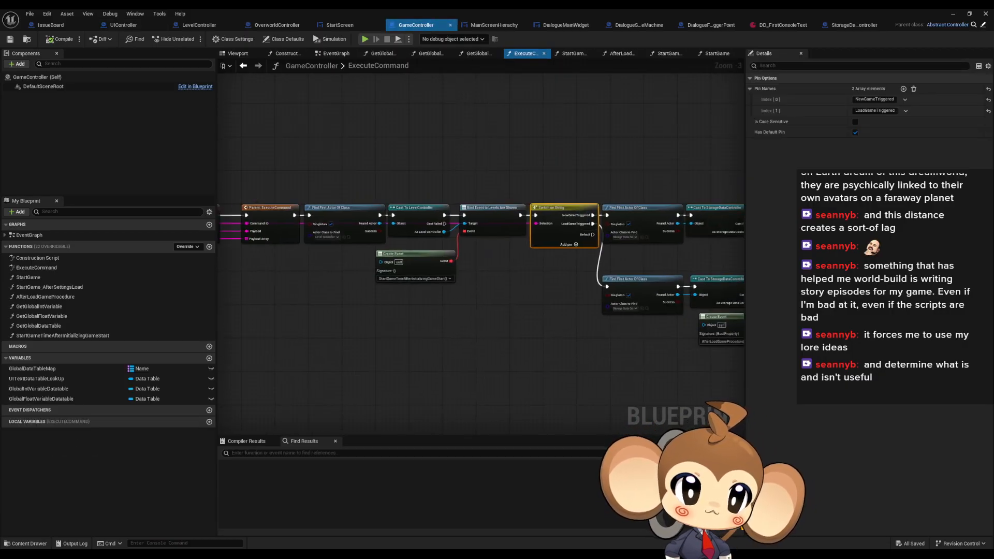
drag(259, 206, 331, 311)
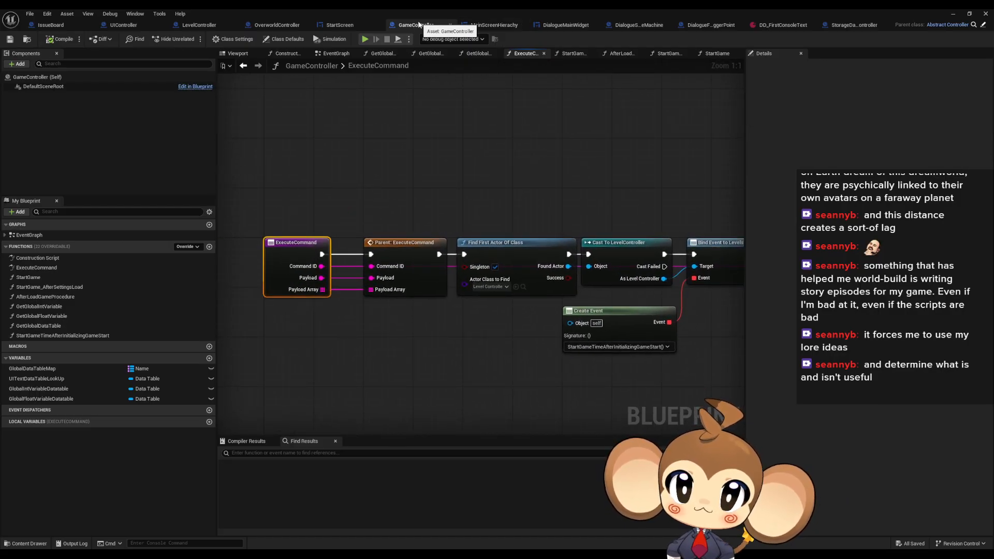
right_drag(621, 195, 243, 181)
scroll(378, 183, down, 2)
right_drag(382, 191, 598, 199)
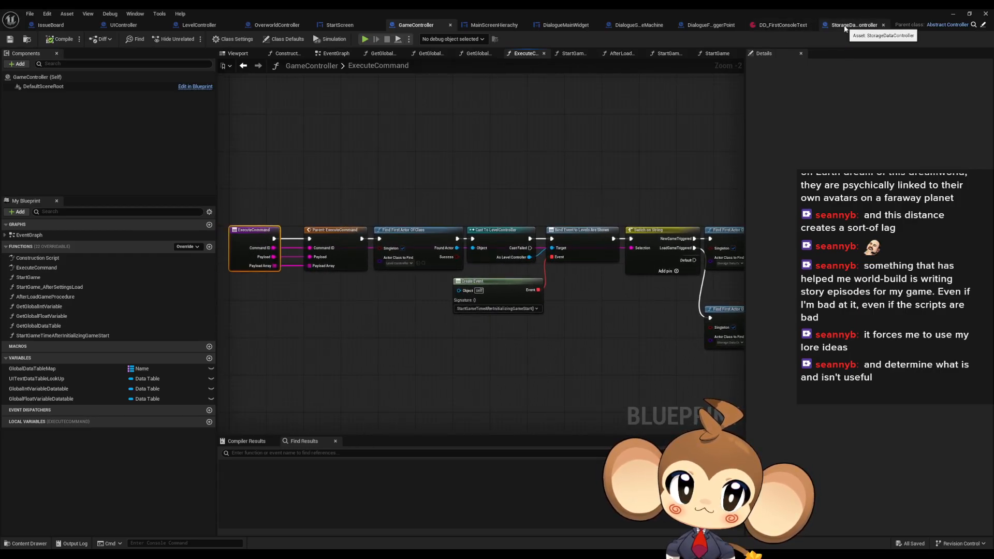
click(720, 25)
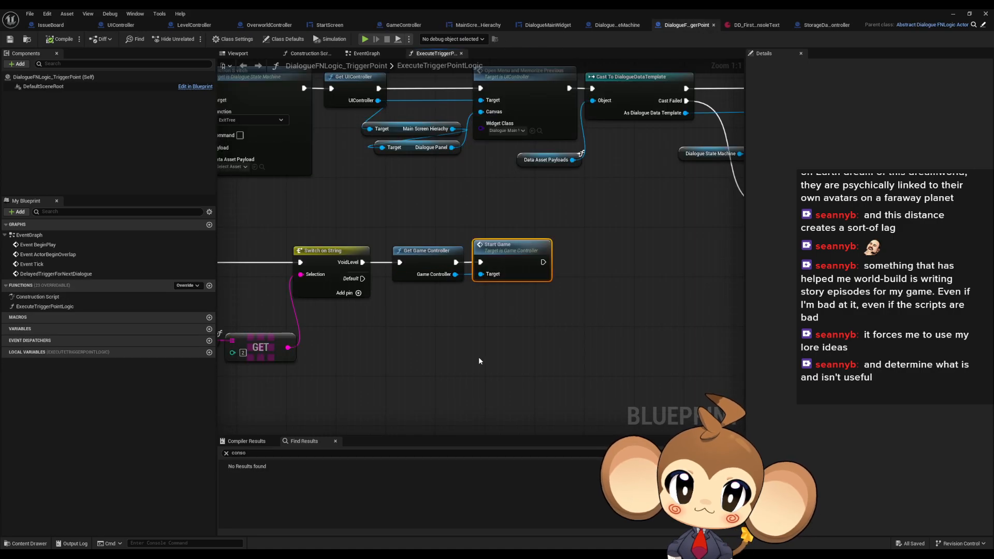
drag(455, 274, 469, 303)
text(execute)
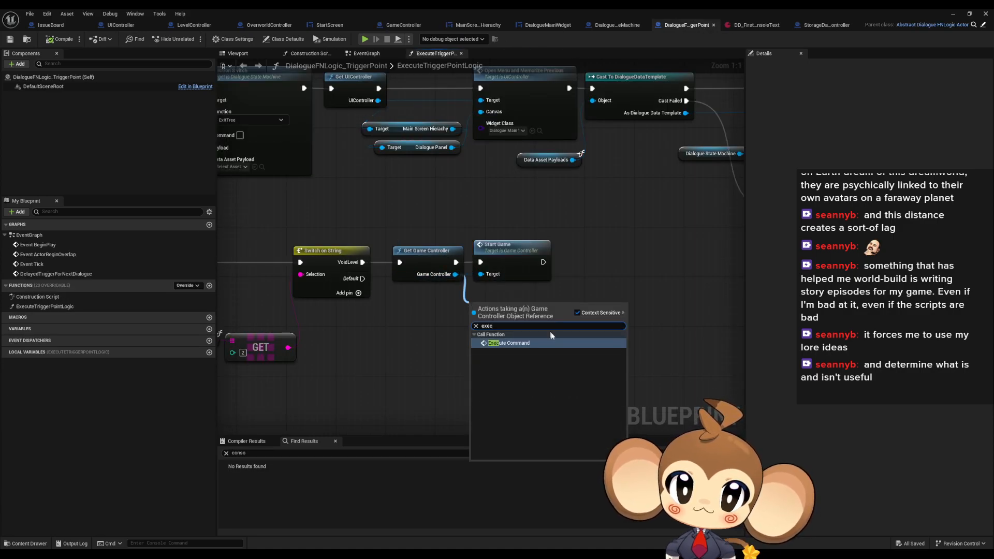
key(Return)
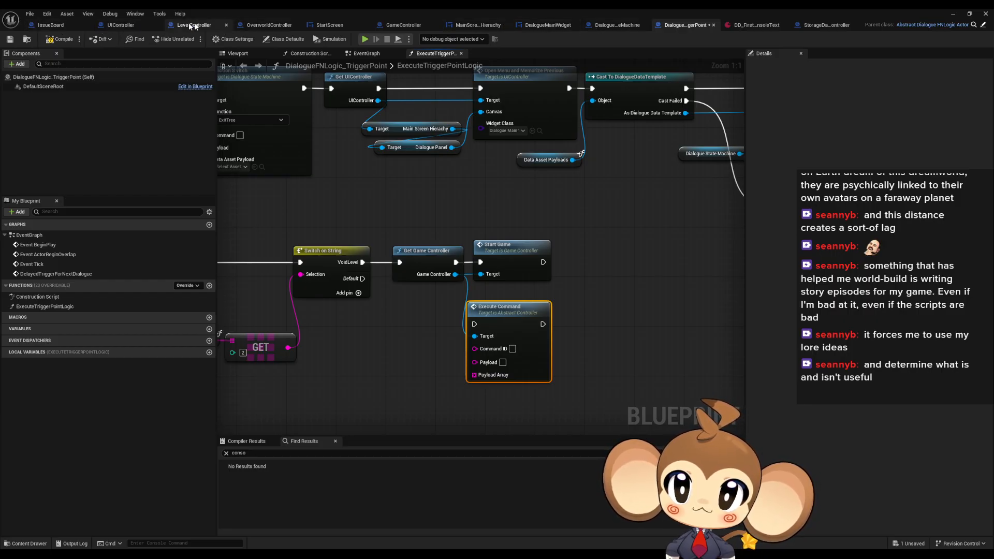
Step: Compare the command handling in GameController and UIController, and set the new Execute Command node's Command ID to NewGameTriggered
click(419, 27)
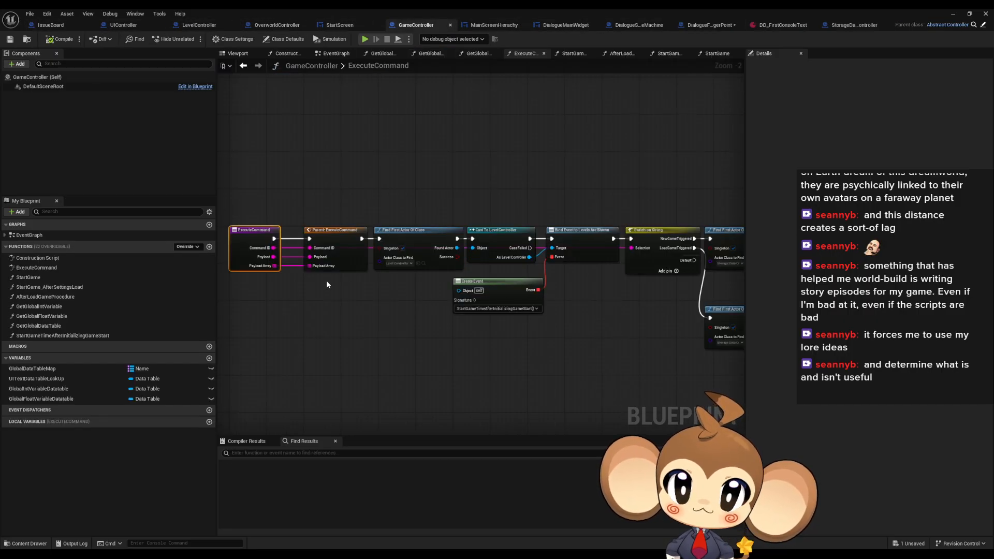
right_drag(327, 281, 409, 289)
scroll(408, 289, up, 2)
scroll(472, 293, down, 1)
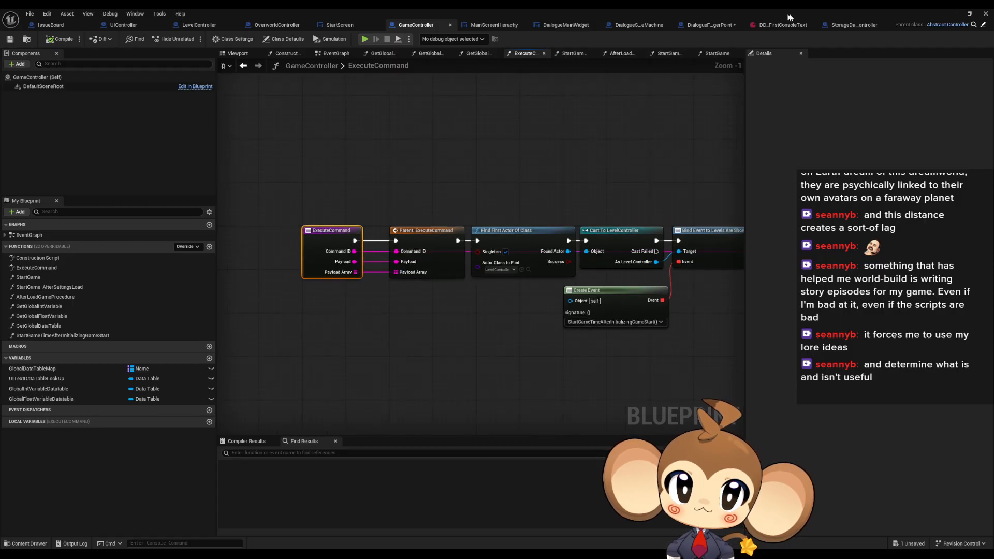
click(841, 24)
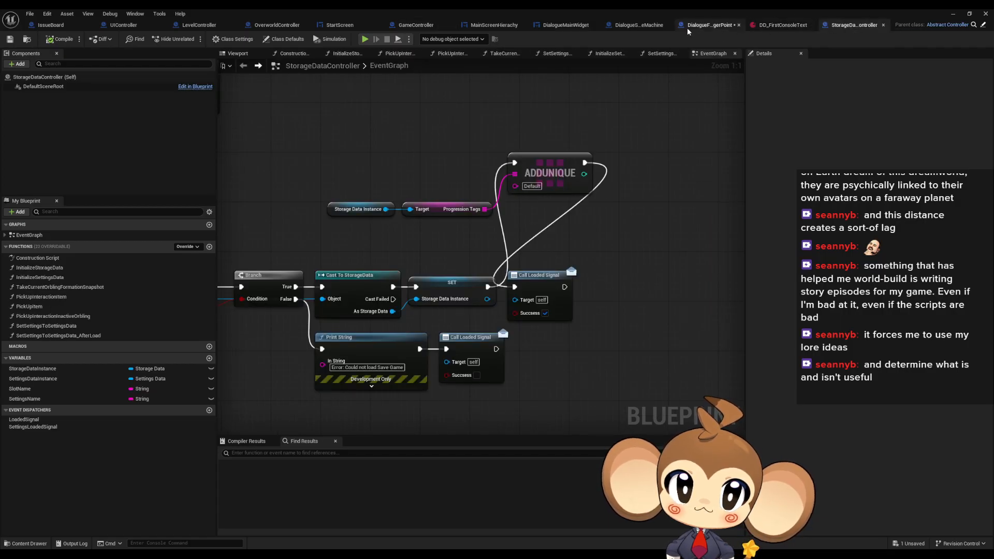
click(710, 25)
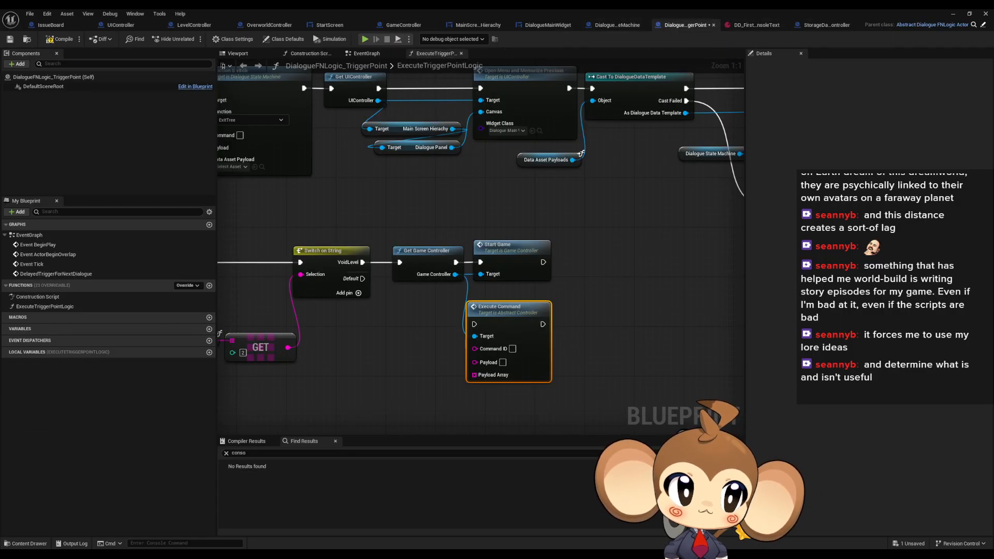
click(120, 25)
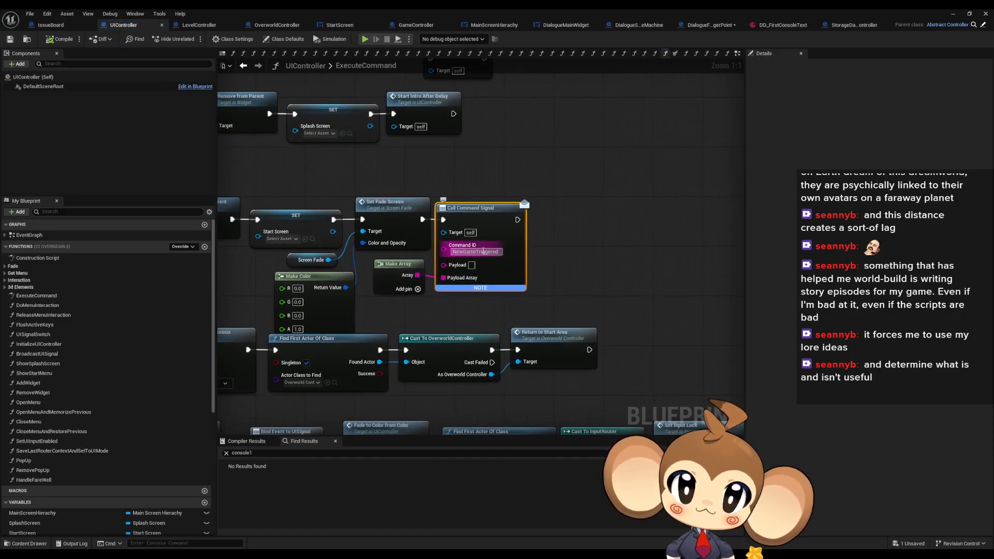
click(852, 25)
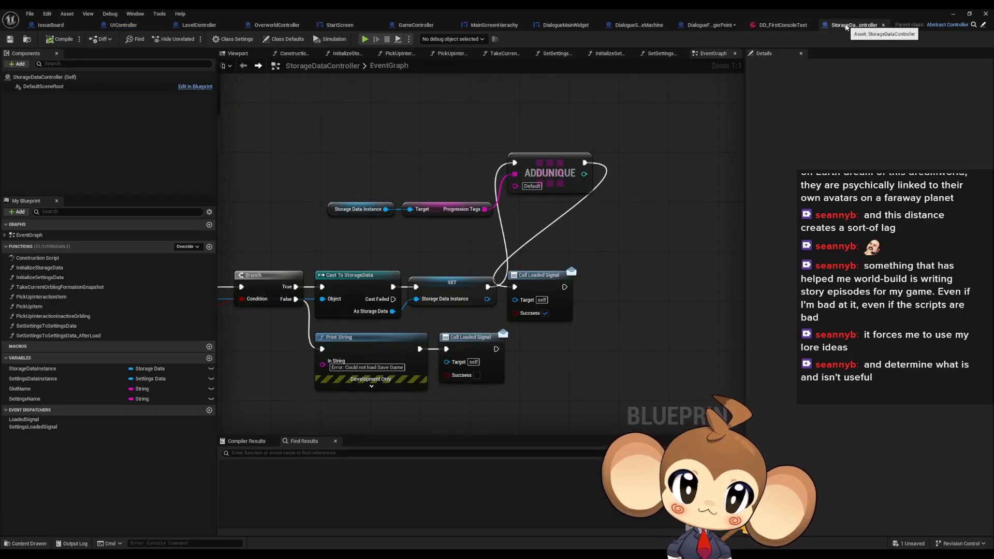
click(710, 25)
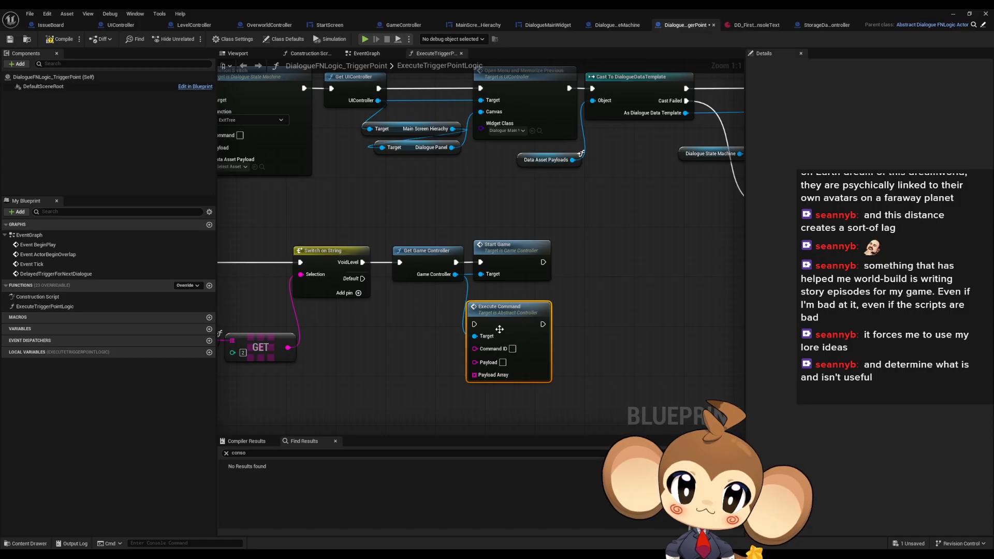
click(512, 350)
key(ctrl+v)
Step: Feed the Execute Command node's Payload Array from a new Make Array node and remove its only element pin
drag(475, 381, 414, 379)
text(make)
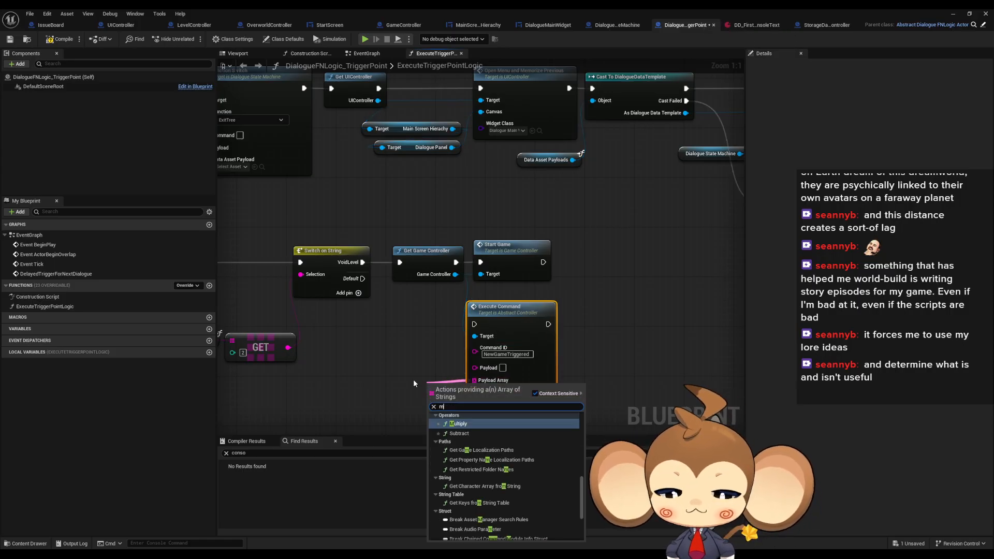
key(Return)
right_click(432, 399)
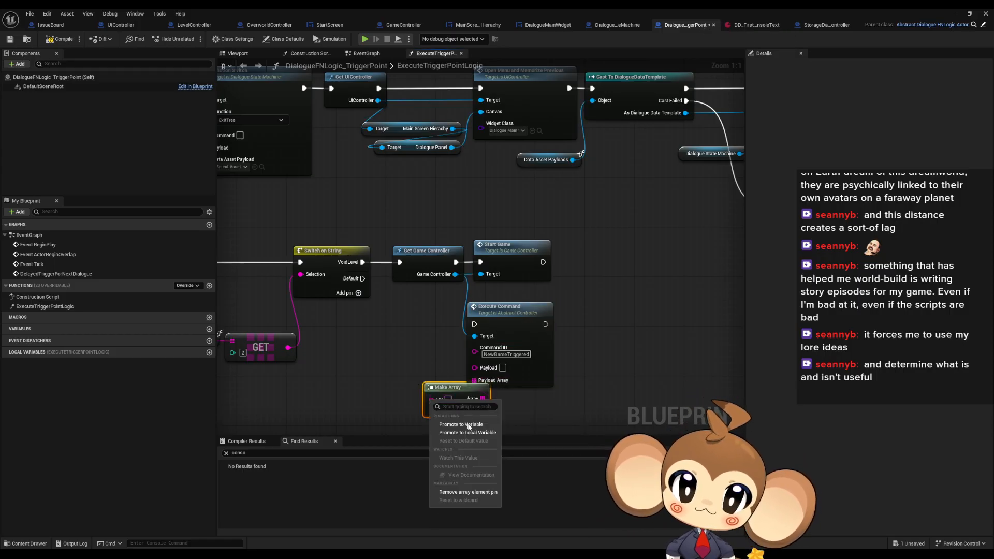
click(458, 493)
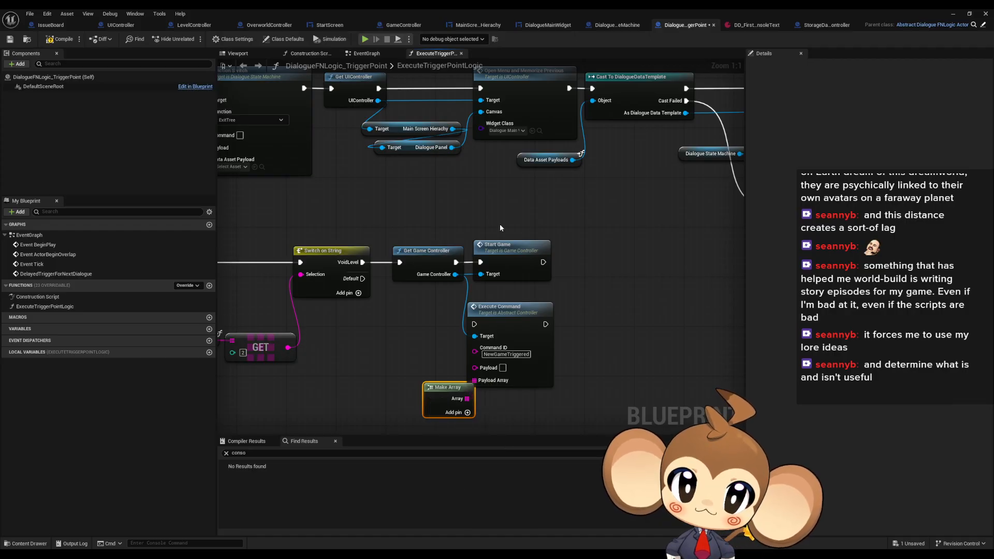
Step: Delete the Start Game node and place Execute Command with its Make Array directly after Get Game Controller, executed in its place
click(512, 245)
key(Delete)
drag(475, 324, 527, 251)
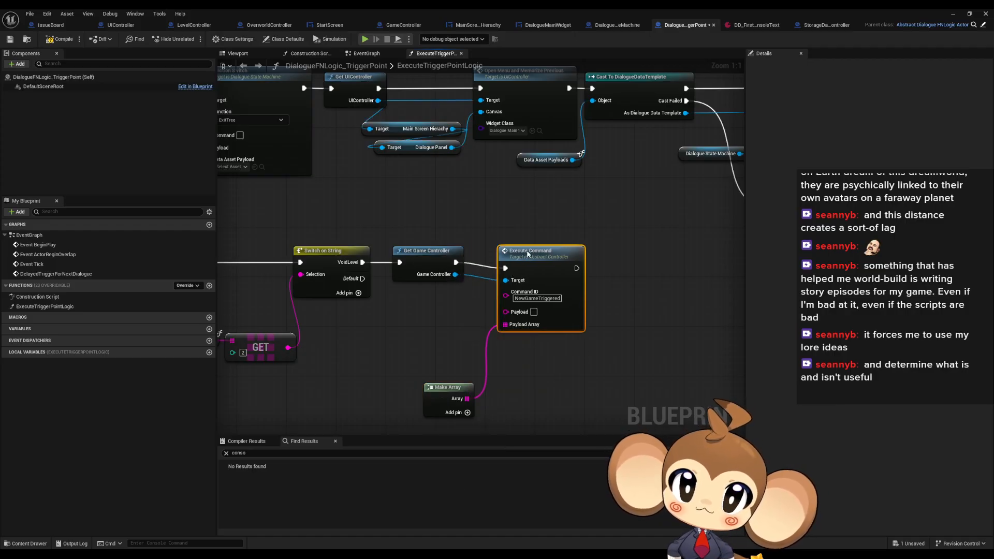
drag(445, 387, 439, 306)
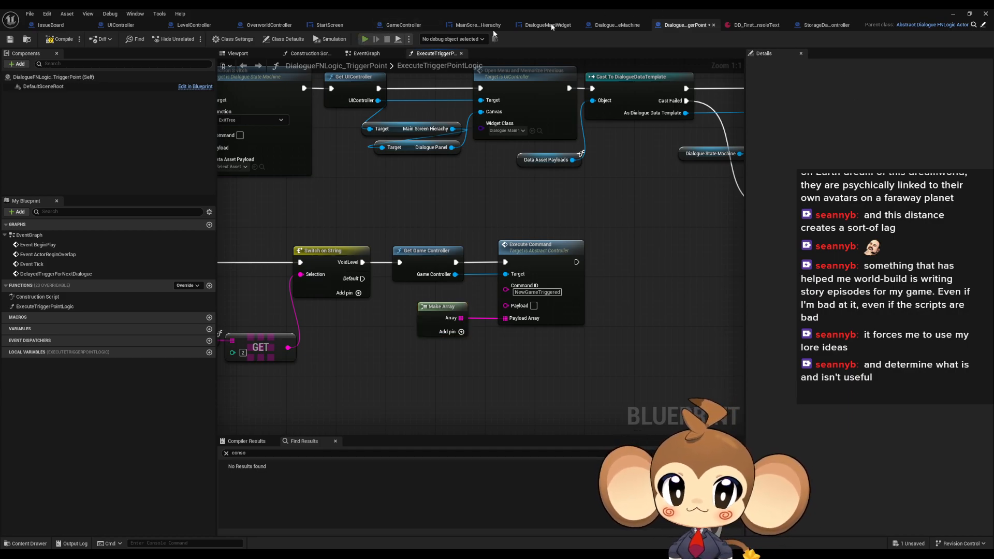
Step: Play-test the Main level through the dialogue and console intro, answering the console prompts affirmatively until the game starts
click(953, 14)
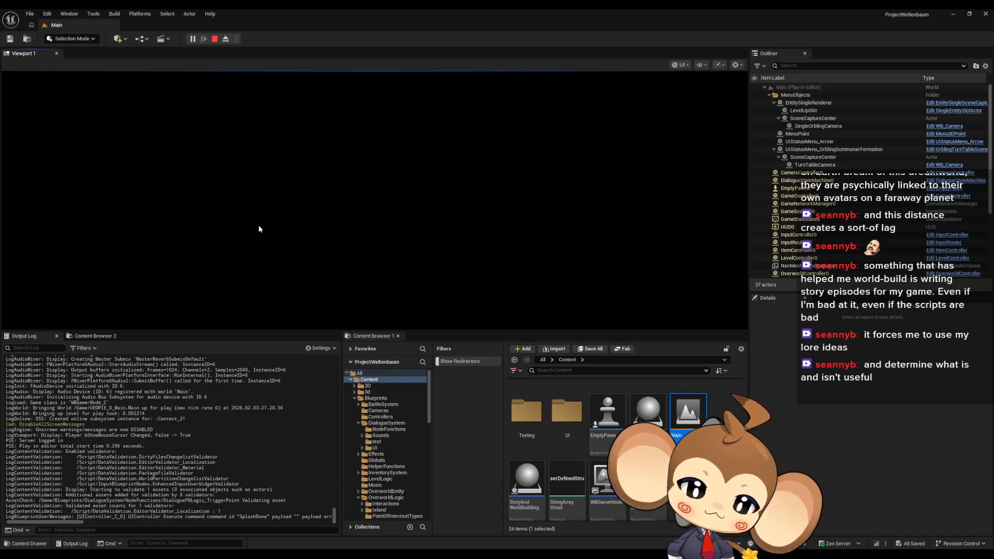
key(F11)
key(space)
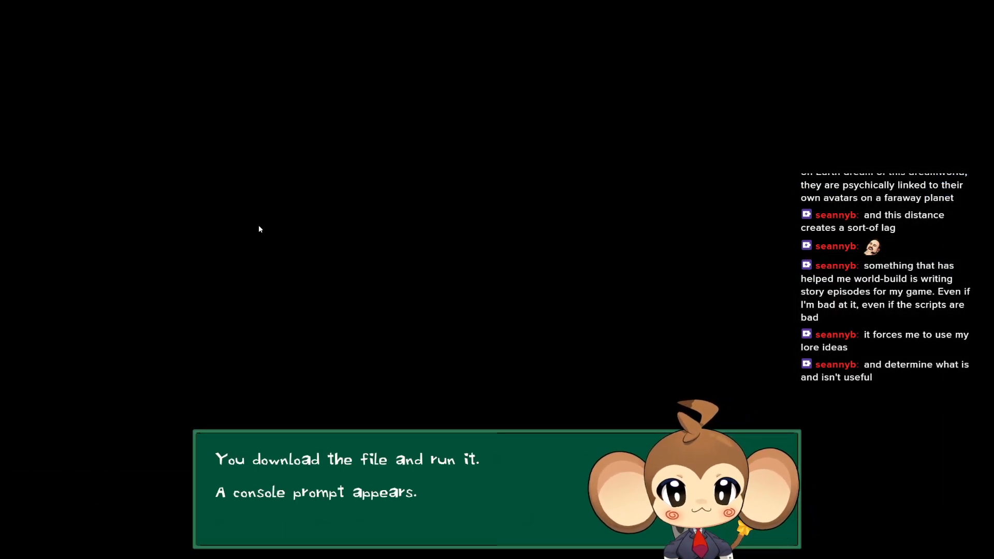
key(space)
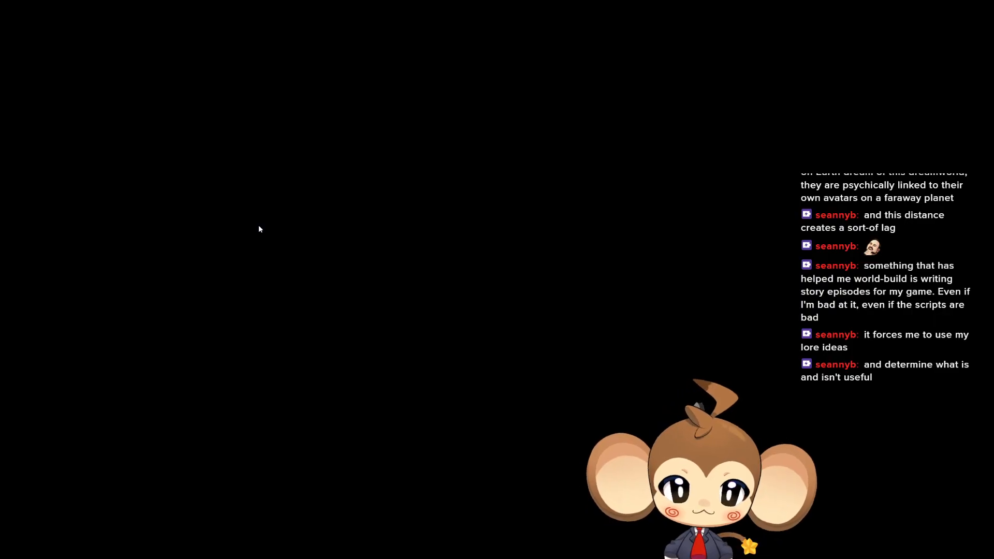
key(F11)
text(yes)
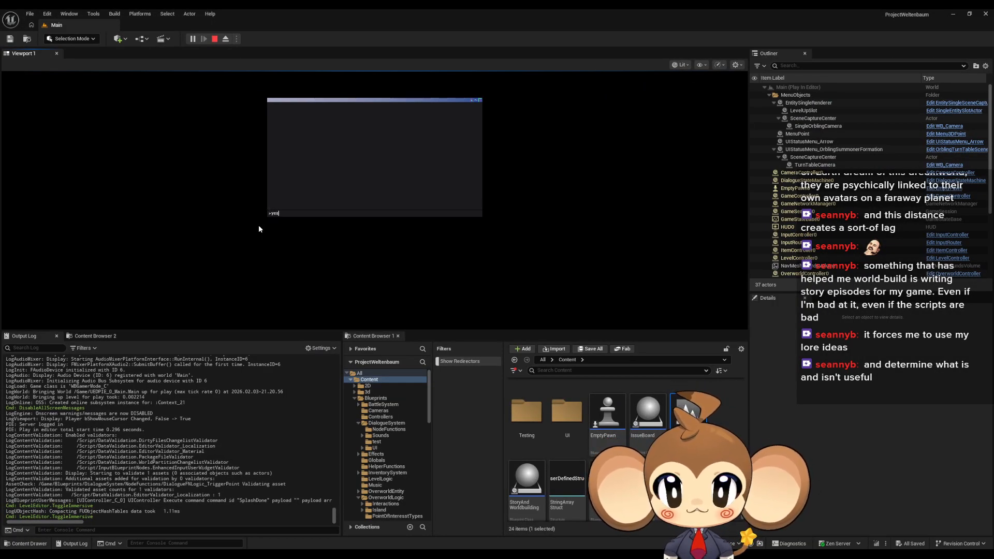
key(Return)
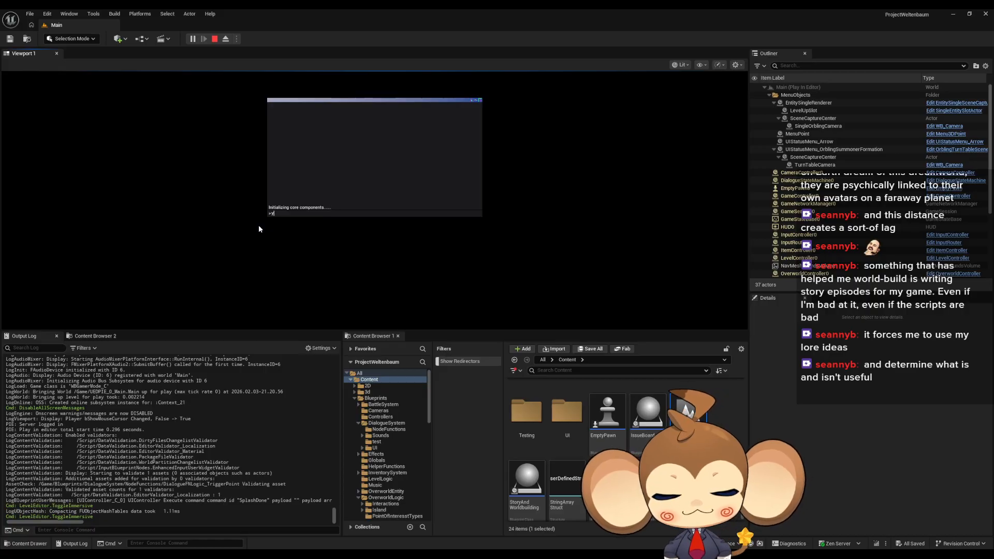
key(Return)
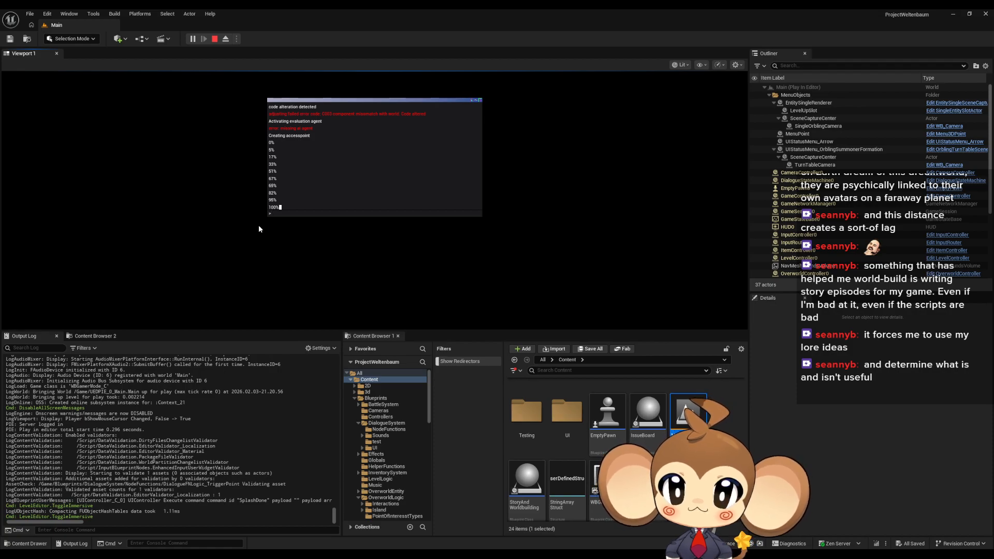
text(y)
key(Return)
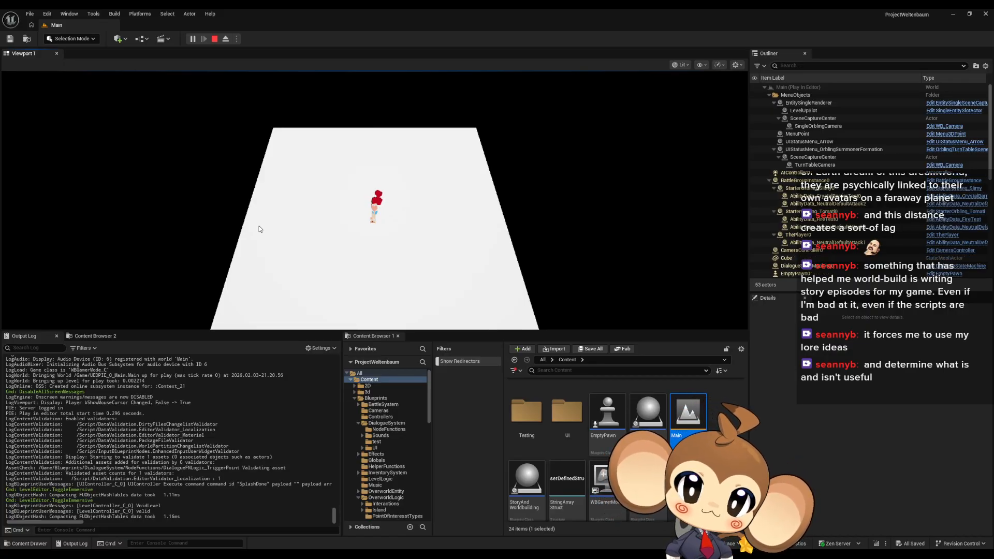
Step: Test the in-game camera by rotating it around the player character and zooming in on the white platform
right_drag(278, 207, 523, 166)
mouse_move(330, 275)
right_down()
mouse_move(553, 191)
mouse_move(504, 224)
mouse_move(310, 273)
mouse_move(395, 330)
mouse_move(437, 328)
mouse_move(443, 296)
mouse_move(449, 304)
right_up()
scroll(611, 416, up, 5)
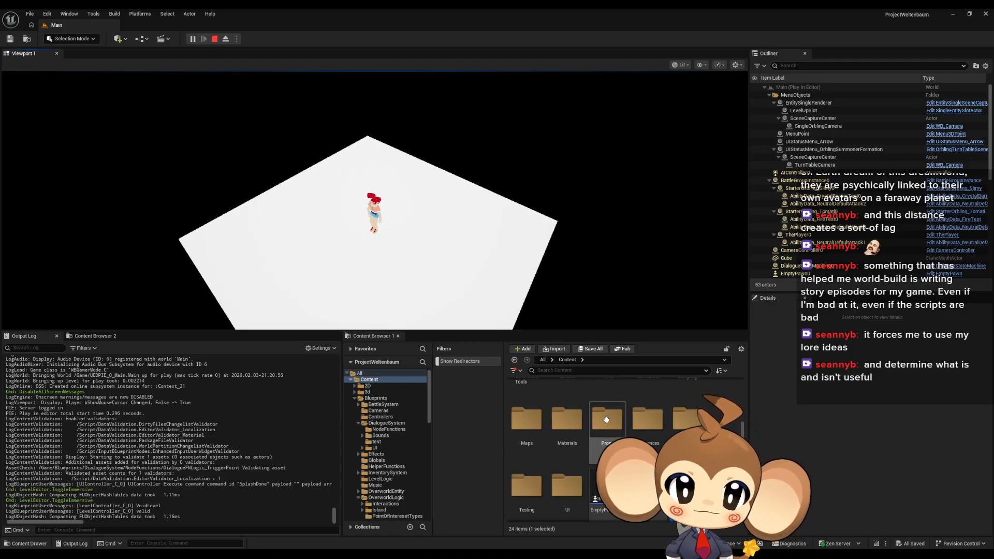
right_drag(528, 67, 478, 262)
Step: Open the InputController blueprint from the Blueprints folder, check its mouse wheel and key event handling, and close it
key(shift+F1)
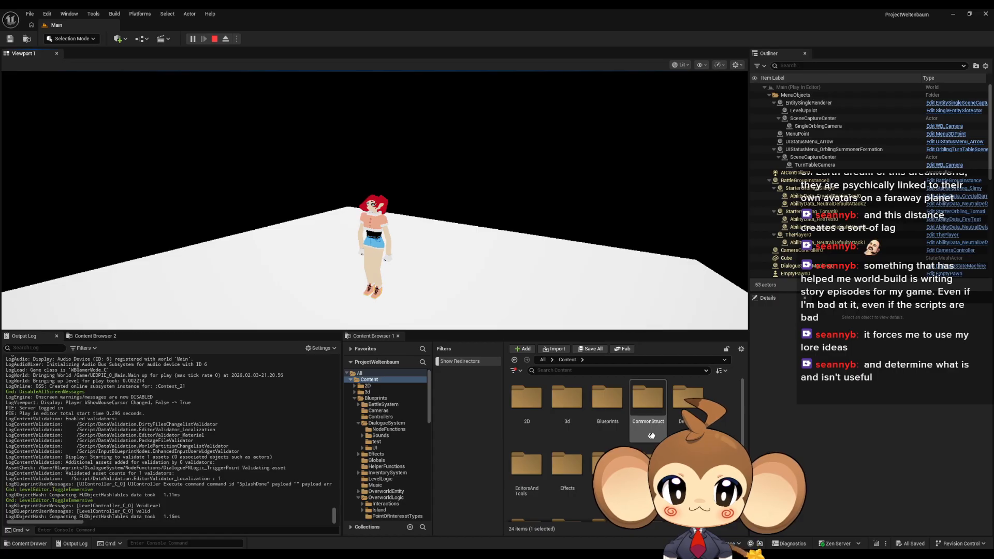
double_click(607, 398)
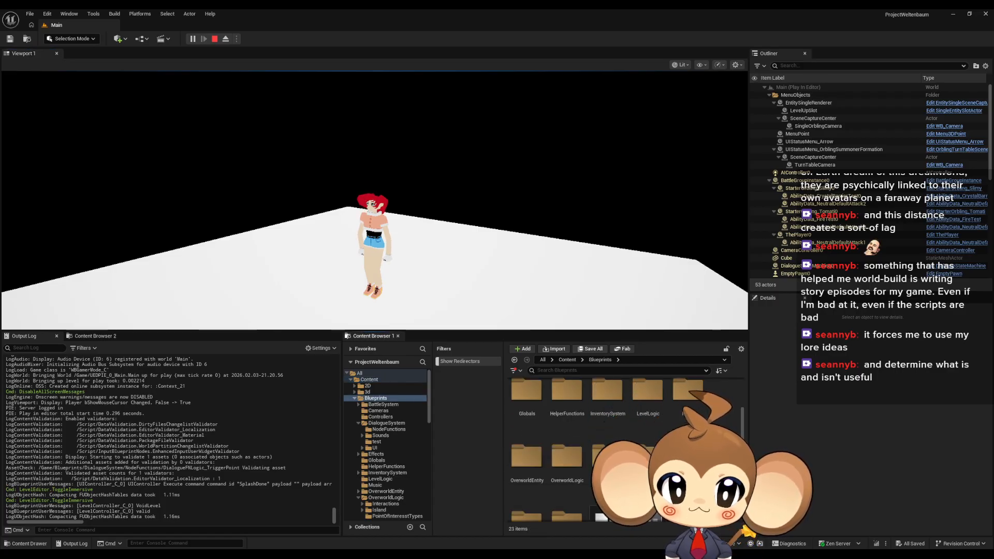
scroll(607, 409, down, 2)
double_click(688, 415)
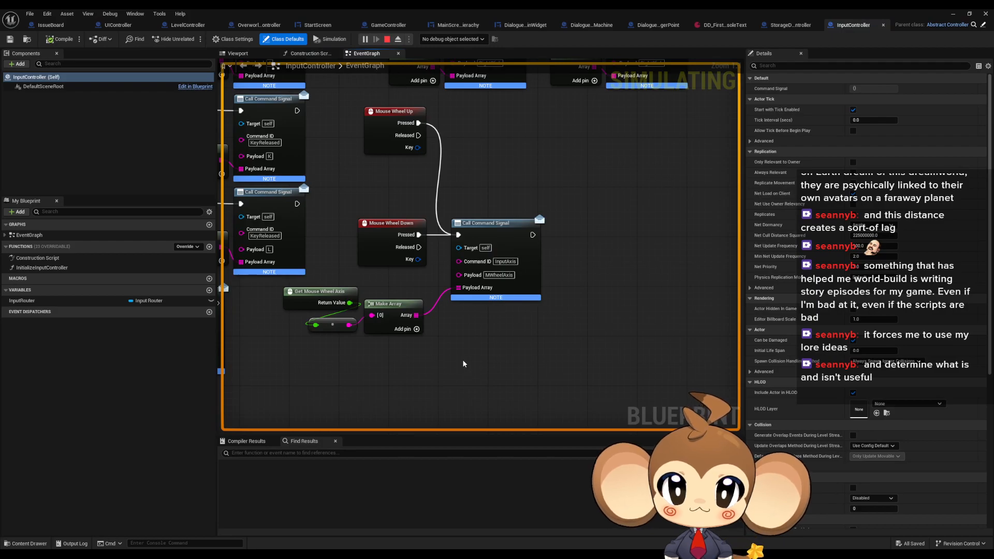
scroll(464, 357, down, 4)
right_drag(470, 322, 539, 303)
middle_click(838, 24)
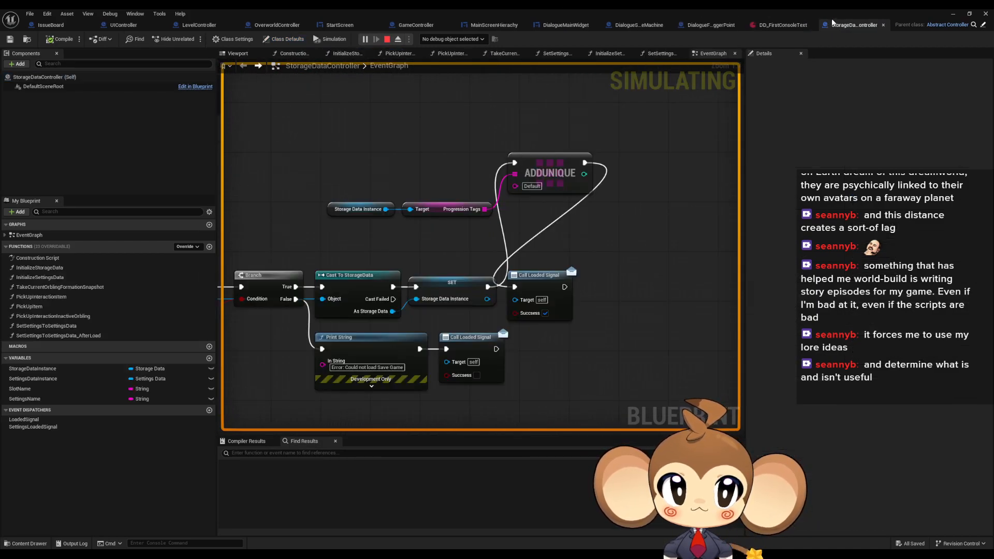
Step: Open InputRouter's KeyPressed function and check with a breakpoint whether Overworld Input Pressed is reached in the running game, then resume play
double_click(829, 19)
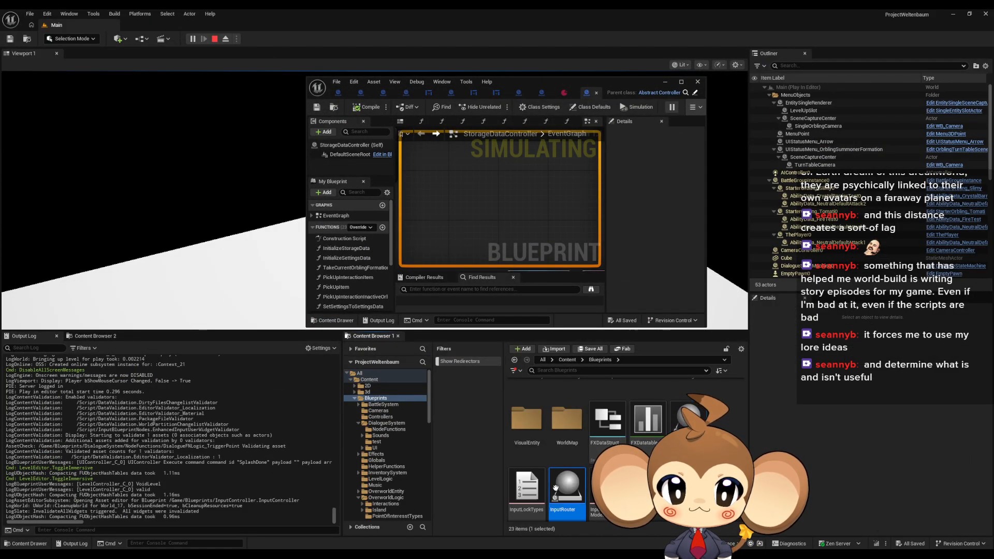
double_click(527, 83)
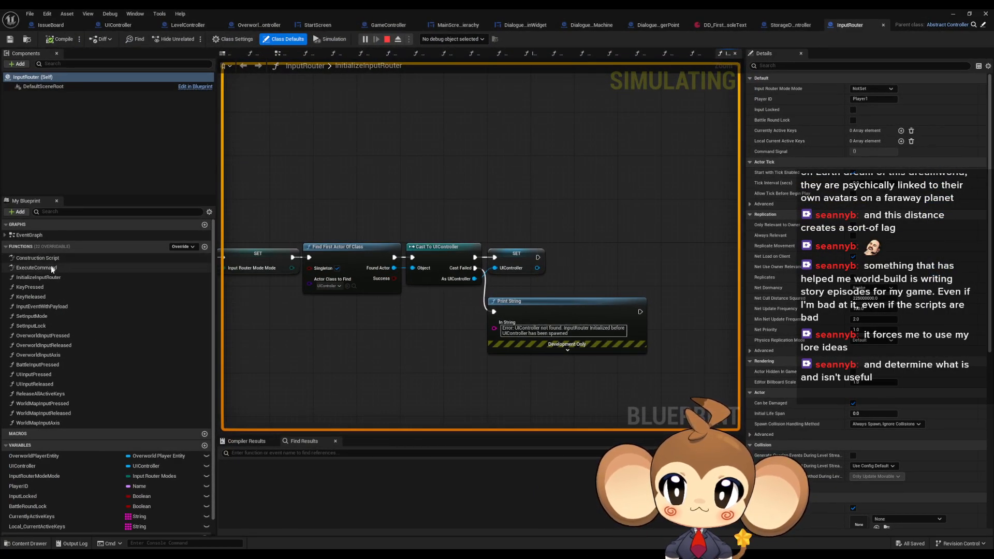
double_click(51, 288)
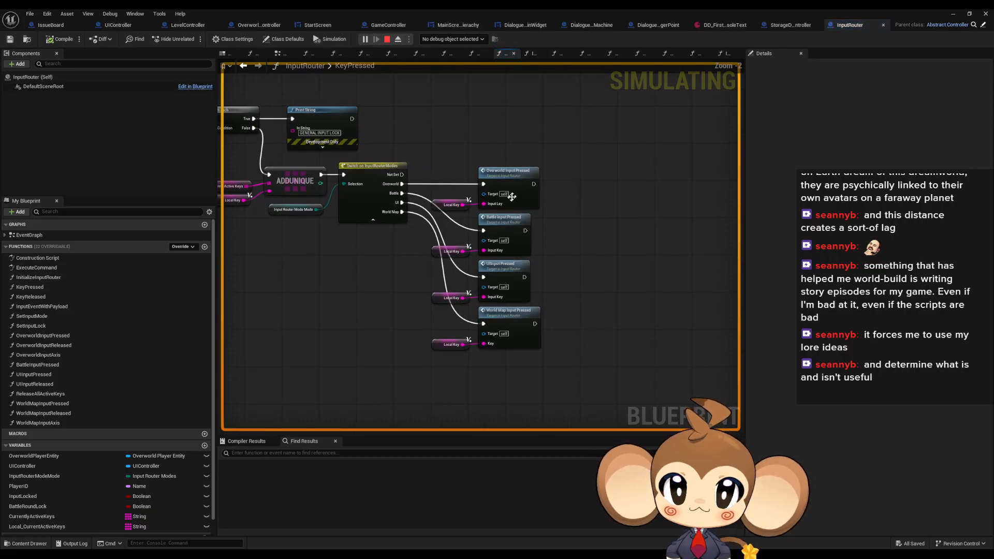
right_drag(502, 172, 477, 240)
right_click(477, 241)
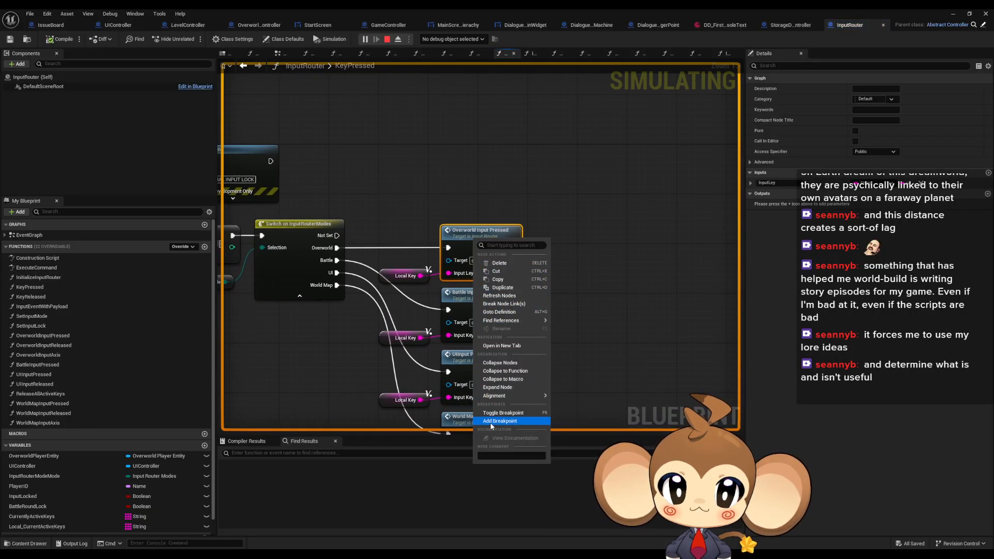
click(496, 421)
click(953, 13)
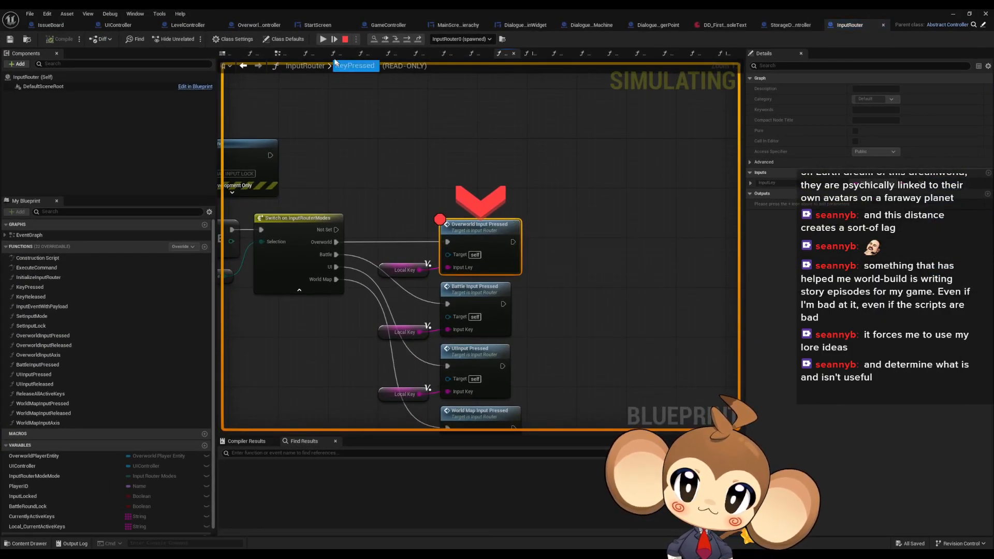
click(323, 39)
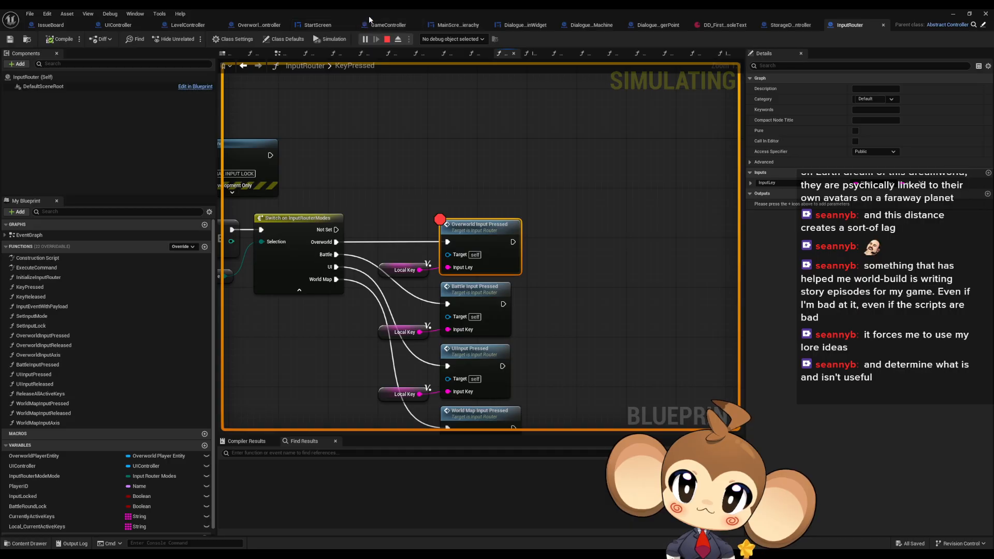
Step: Remove the breakpoint from Overworld Input Pressed and add one to the Movement North call inside the OverworldInputPressed function
right_click(475, 244)
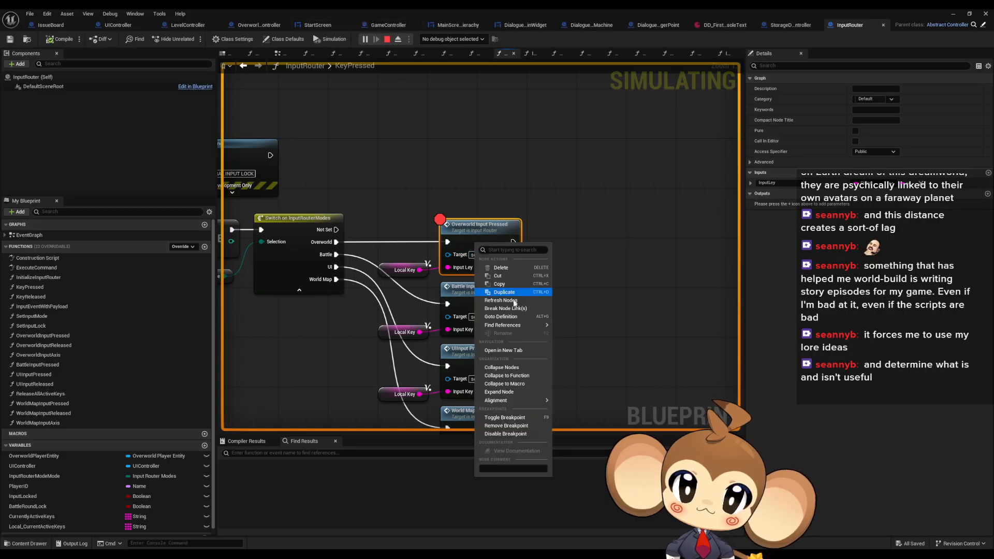
click(501, 425)
double_click(476, 246)
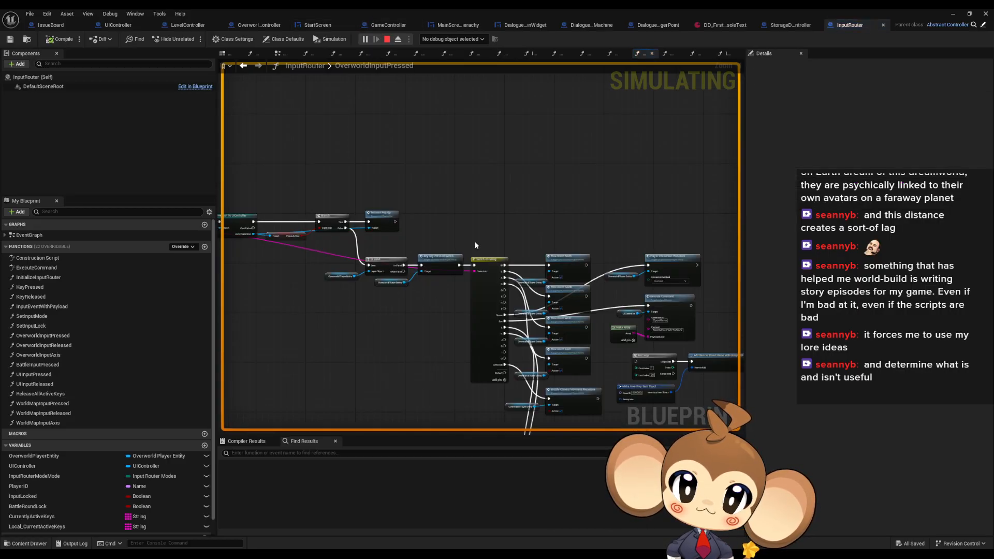
scroll(475, 246, up, 3)
right_click(615, 244)
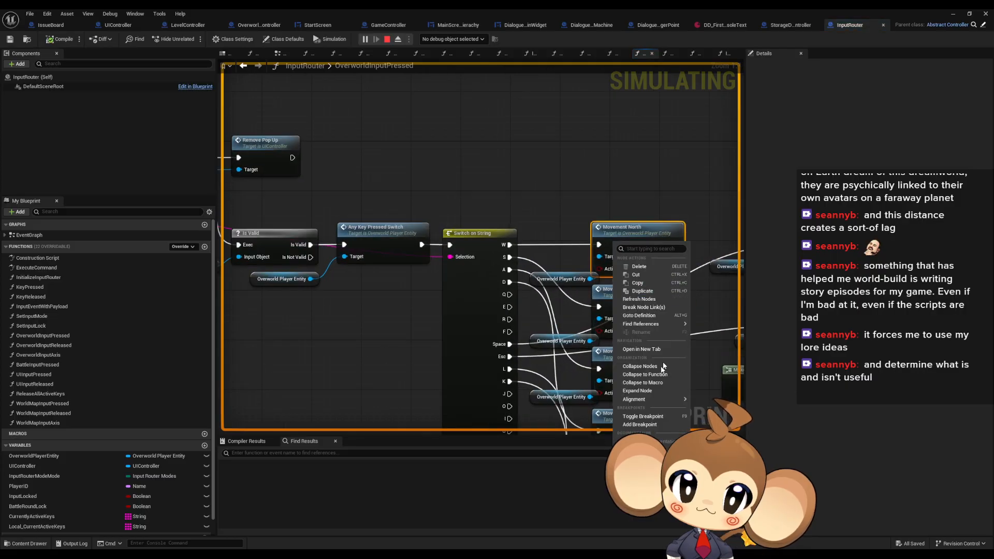
click(640, 425)
click(953, 14)
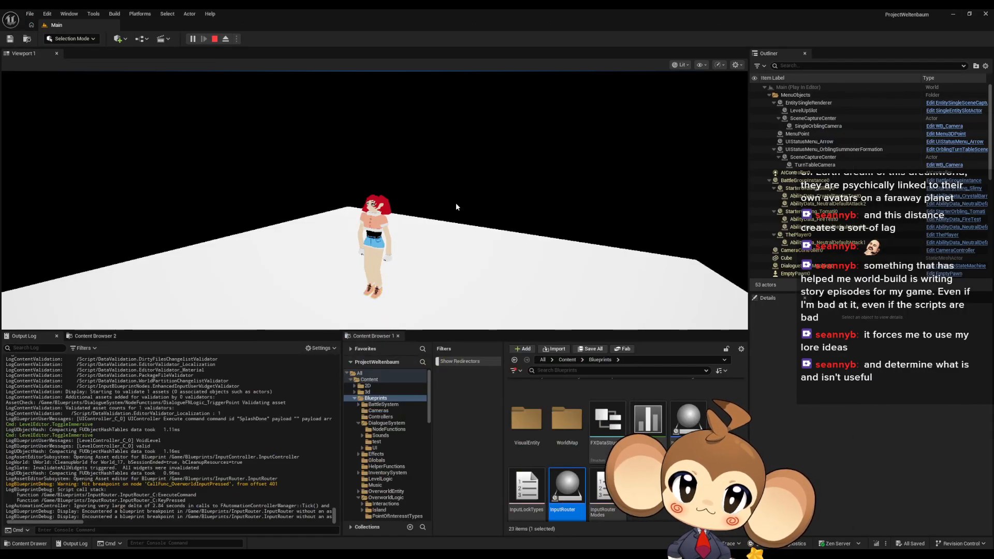
Step: Trigger forward movement in the game and step from the Movement North breakpoint through MovementNorth into SetRunAnimation's first Branch
key(w)
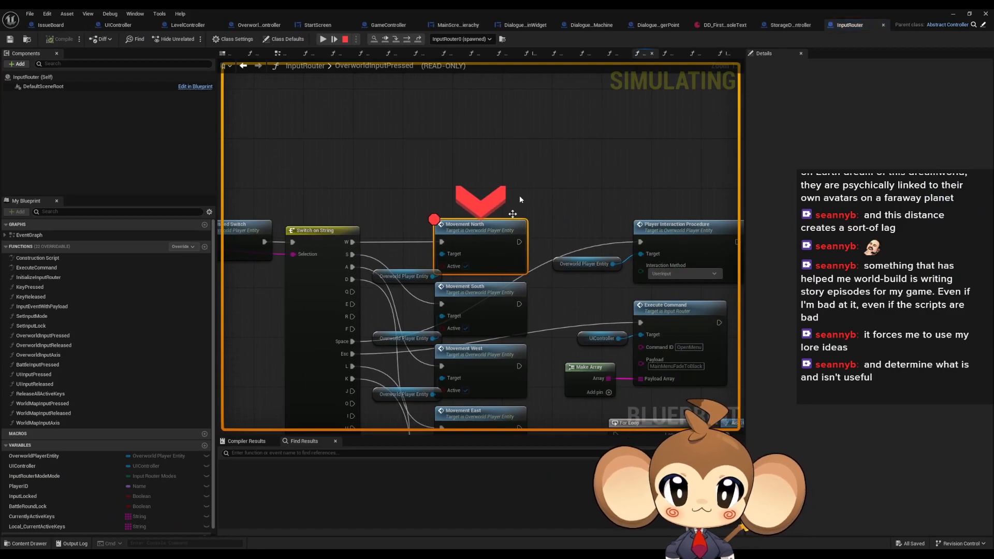
click(397, 41)
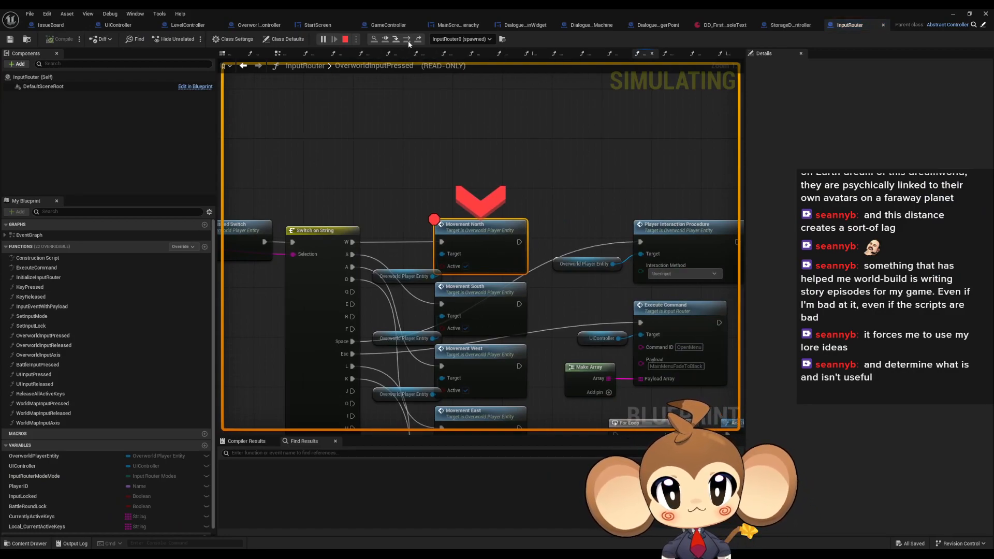
click(405, 42)
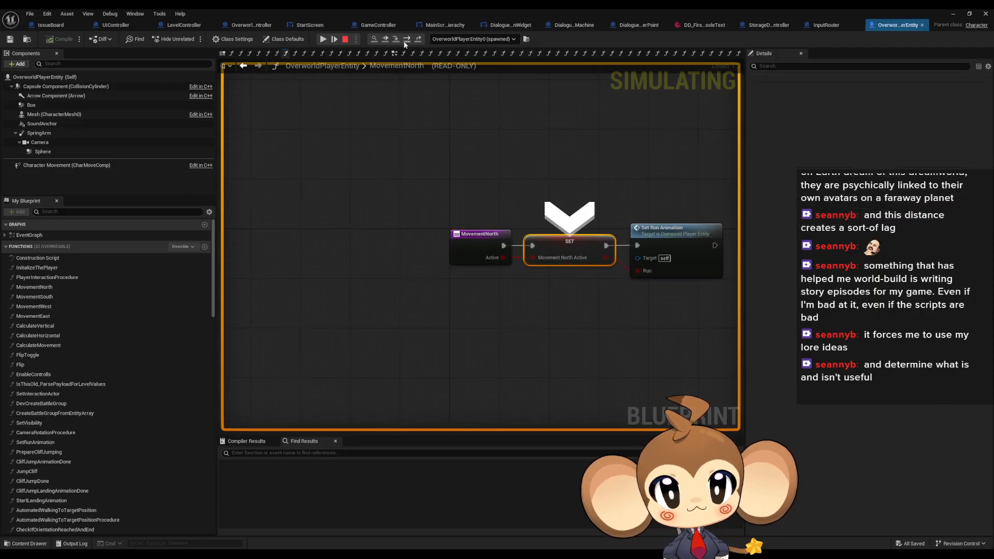
click(404, 42)
click(396, 41)
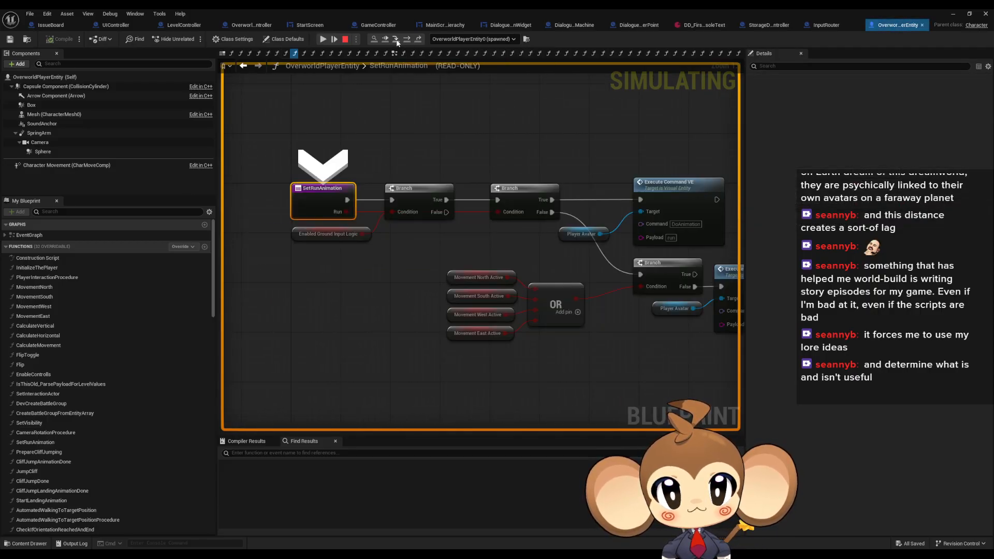
click(405, 41)
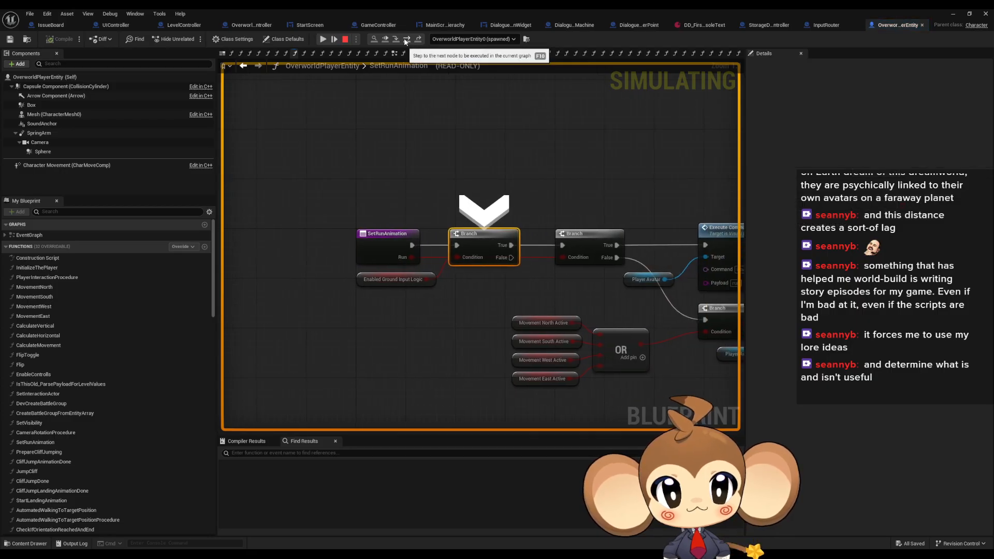
click(404, 40)
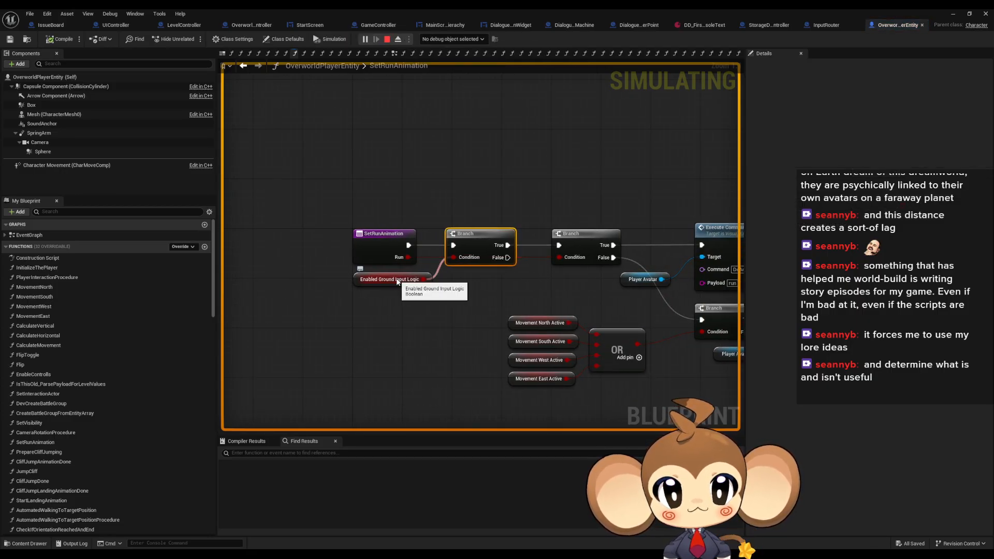
Step: Stop the running game and find all class member references of Enabled Ground Input Logic, then of the EnableControlls function that sets it
click(387, 39)
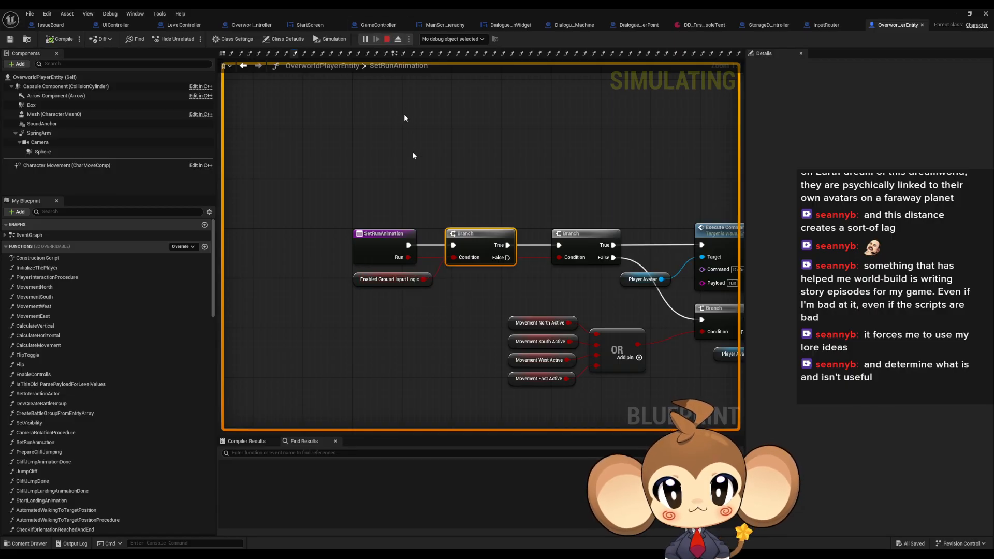
right_click(356, 281)
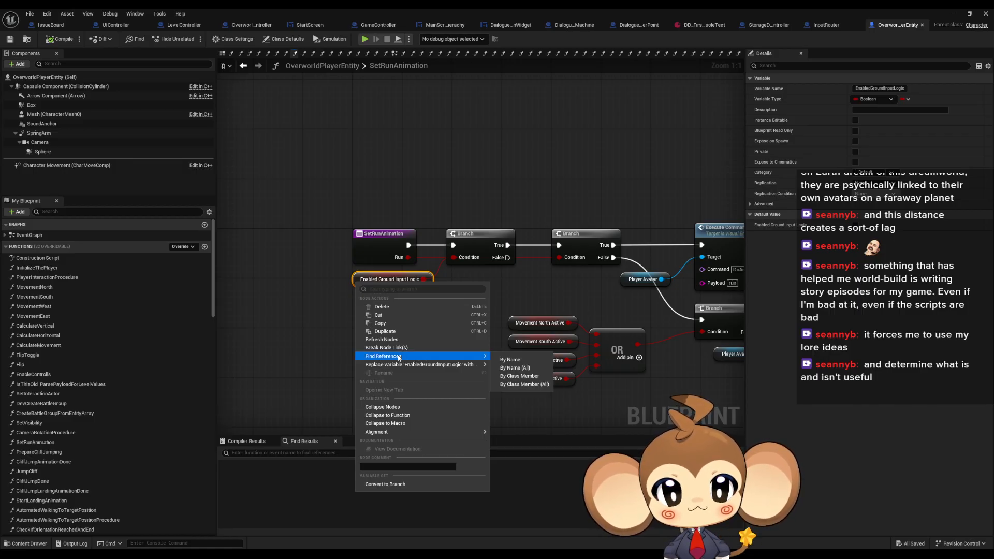
click(531, 385)
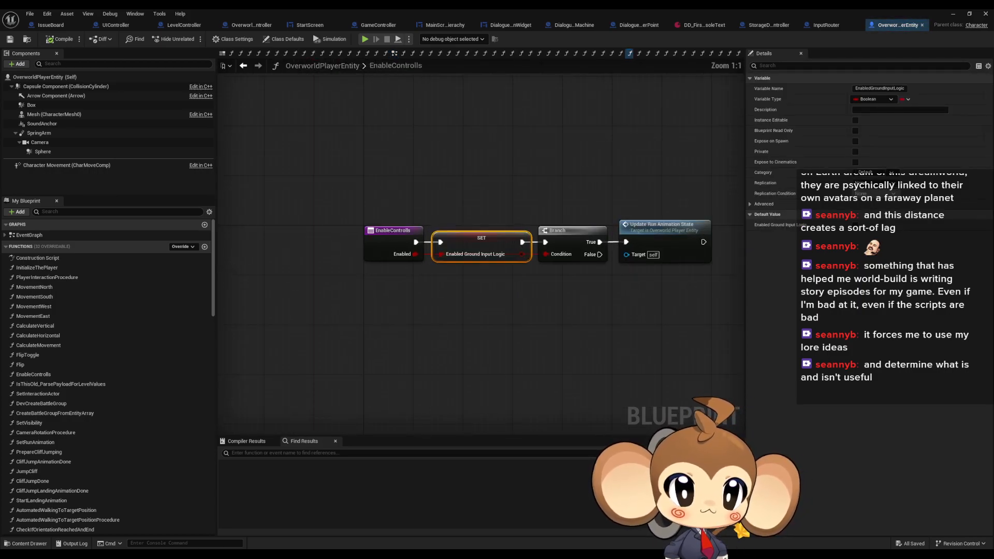
right_click(395, 238)
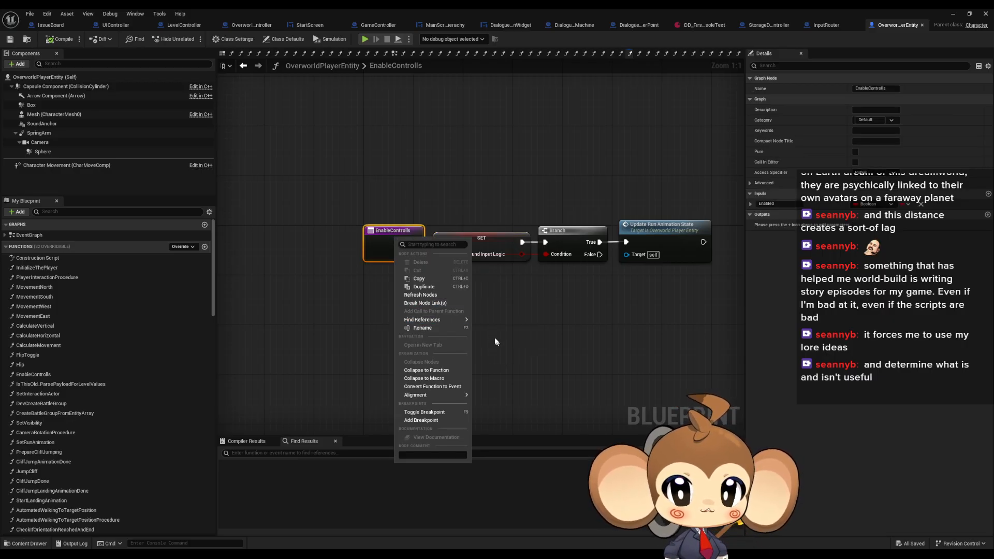
click(507, 347)
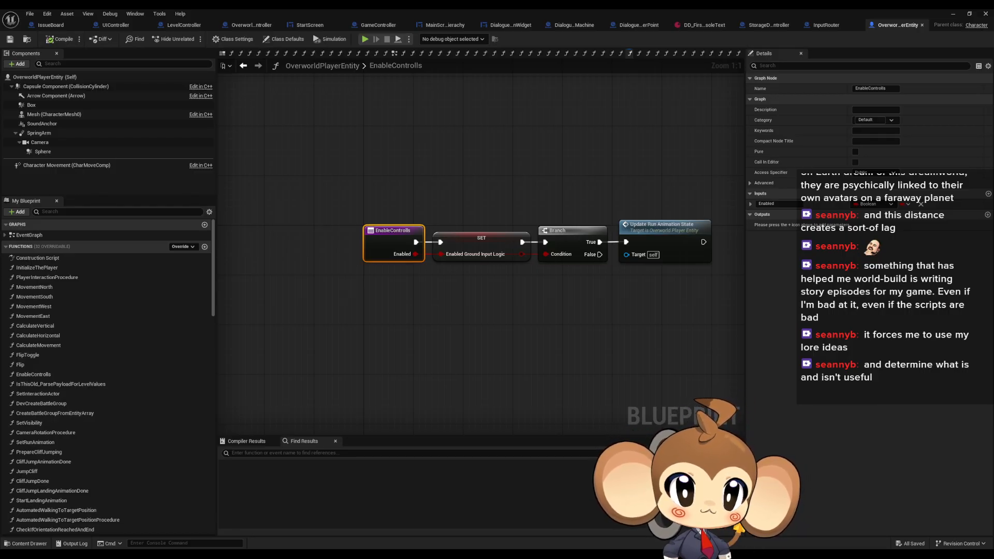
Step: Examine the PlayerInteractionProcedure function in OverworldPlayerEntity around its Switch on InteractionTypesEnum branches
click(567, 54)
right_drag(300, 218, 740, 267)
scroll(593, 292, down, 3)
right_drag(593, 293, 412, 123)
scroll(412, 123, up, 3)
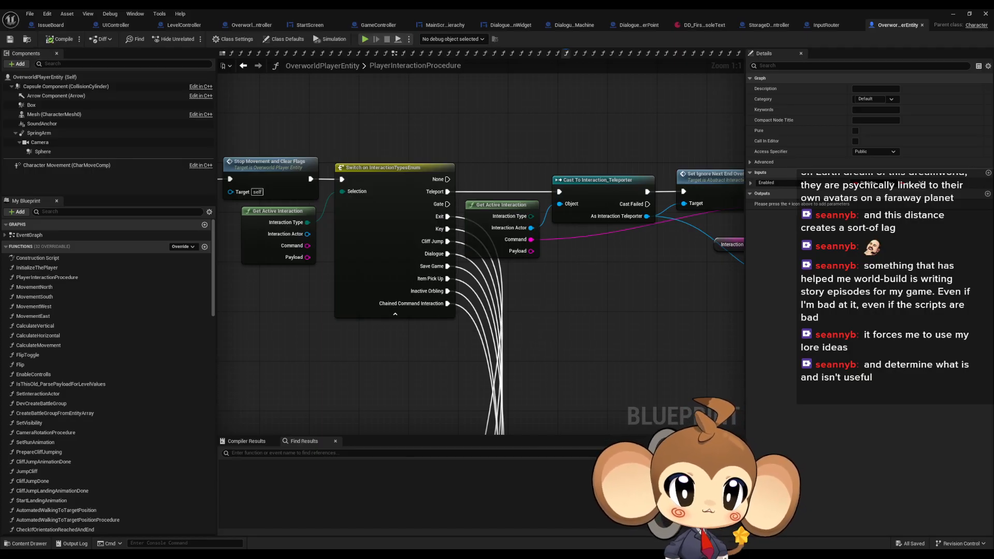
Step: Examine OverworldController's FadeoutGateDelayToInitializeNavMeshAndResumeWorld event and follow its chain through to the Enable Controlls call
click(251, 25)
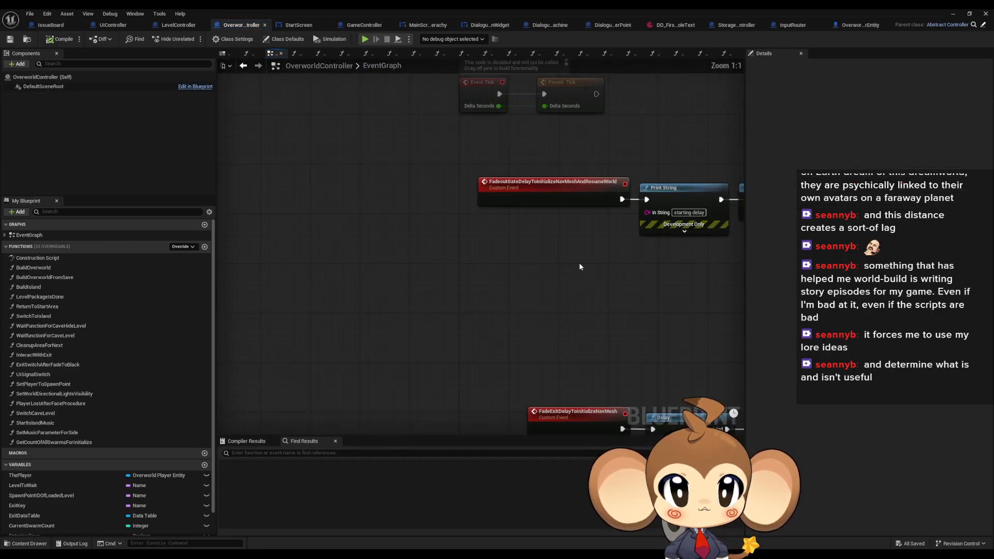
right_drag(581, 267, 542, 275)
drag(510, 171, 532, 214)
right_drag(626, 233, 396, 250)
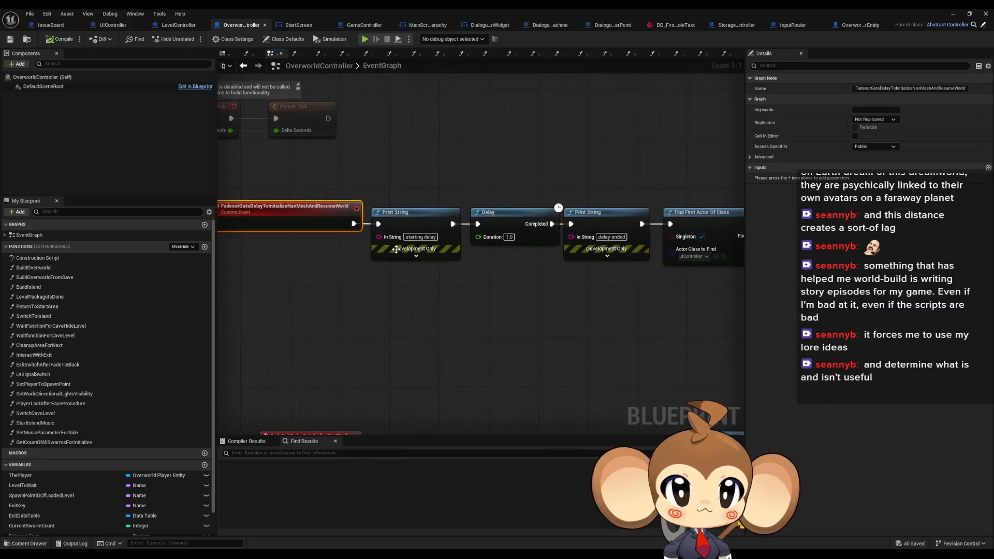
click(397, 249)
drag(455, 190, 611, 282)
scroll(577, 294, down, 5)
right_drag(439, 288, 244, 279)
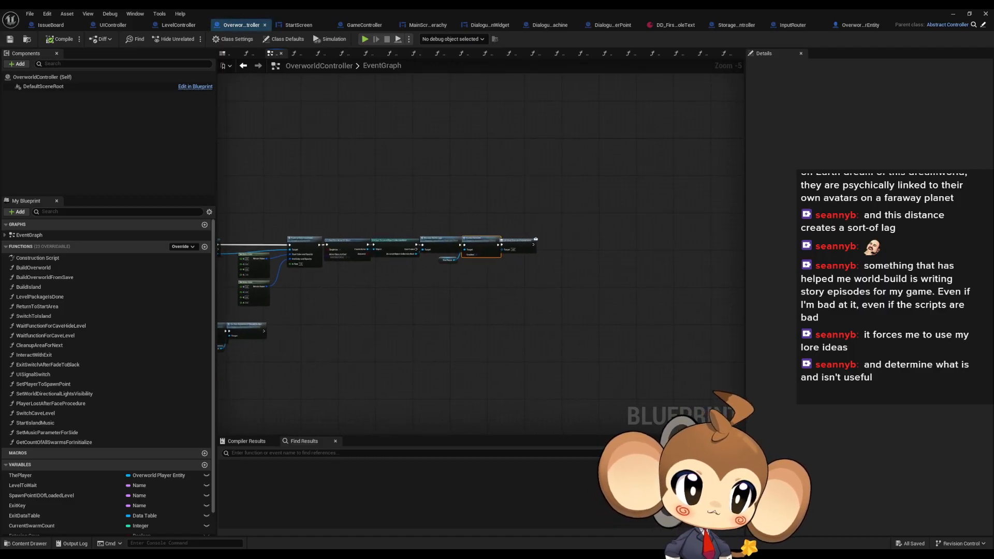
scroll(233, 394, up, 5)
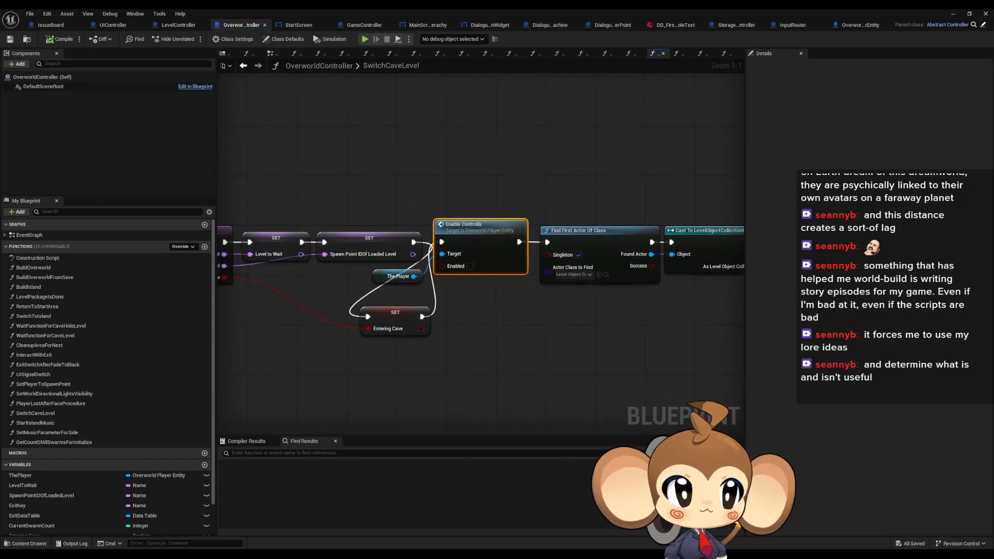
Step: Check how the SwitchCaveLevel and SwitchToIsland functions in OverworldController handle the player's controls
scroll(571, 249, down, 4)
scroll(557, 258, up, 4)
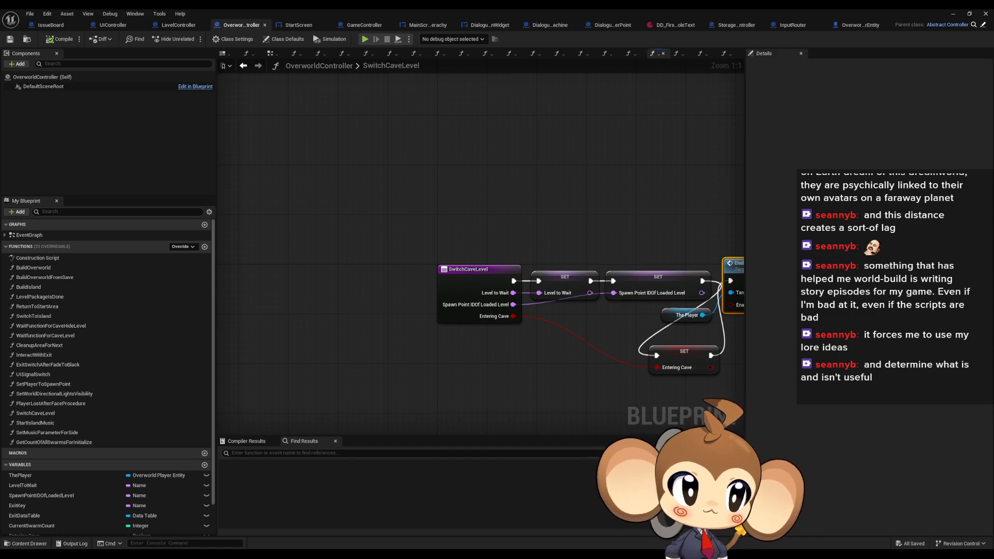
scroll(492, 245, down, 4)
right_drag(473, 249, 694, 296)
right_drag(386, 273, 593, 276)
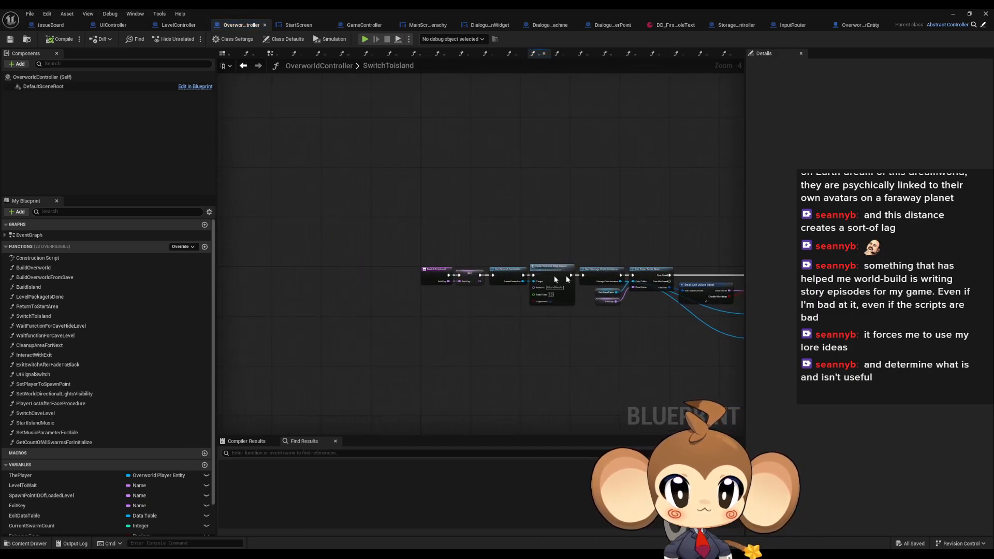
scroll(472, 272, up, 4)
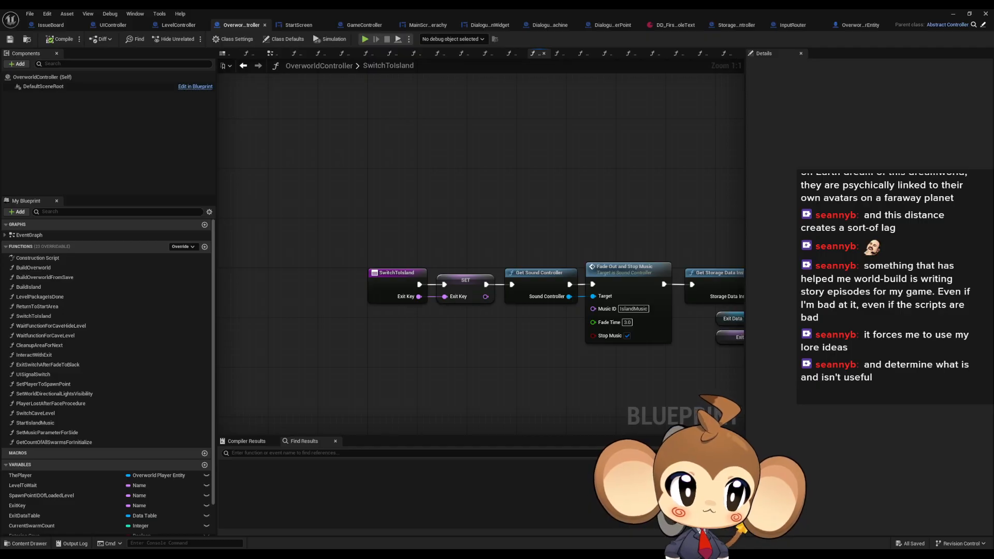
scroll(549, 226, down, 4)
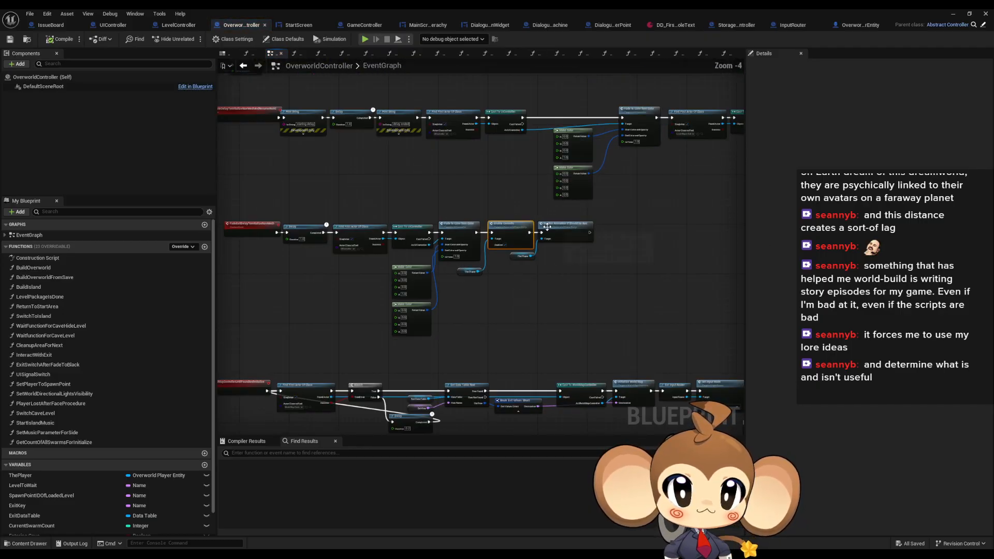
Step: Add breakpoints to the FadeExitDelayToInitializeNavMesh and FadeoutGateDelayToInitializeNavMeshAndResumeWorld events in OverworldController's EventGraph
right_drag(552, 223, 682, 287)
scroll(358, 308, up, 4)
click(440, 280)
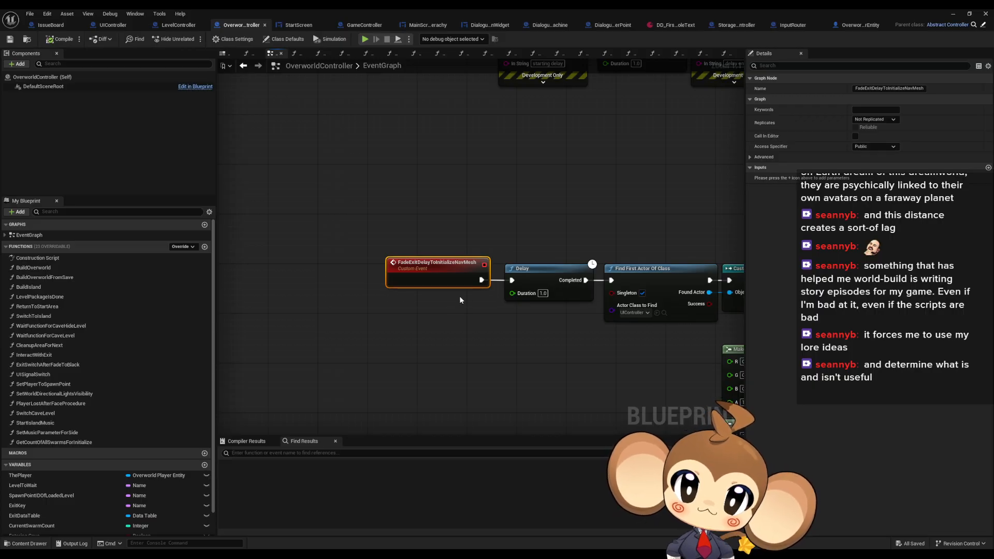
right_drag(460, 298, 456, 324)
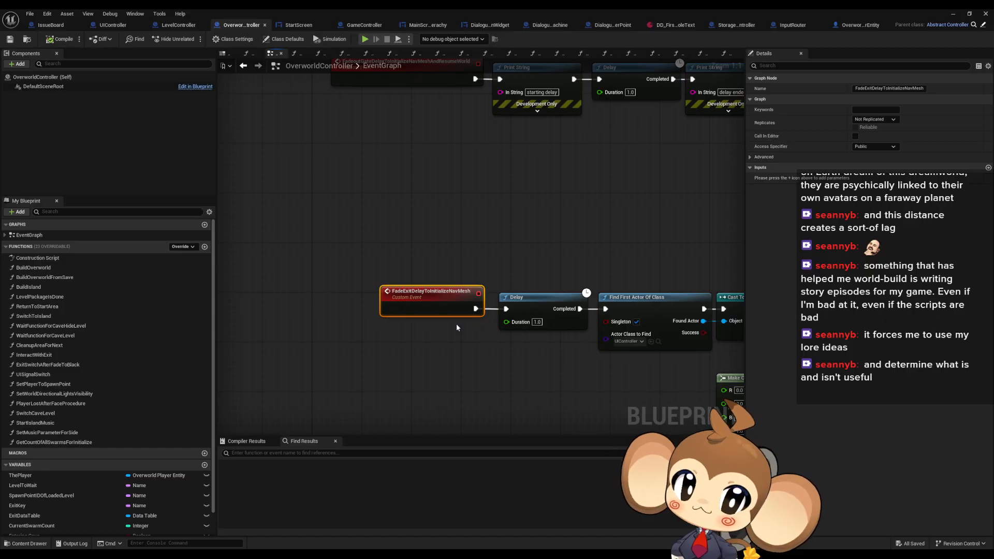
right_drag(457, 327, 446, 396)
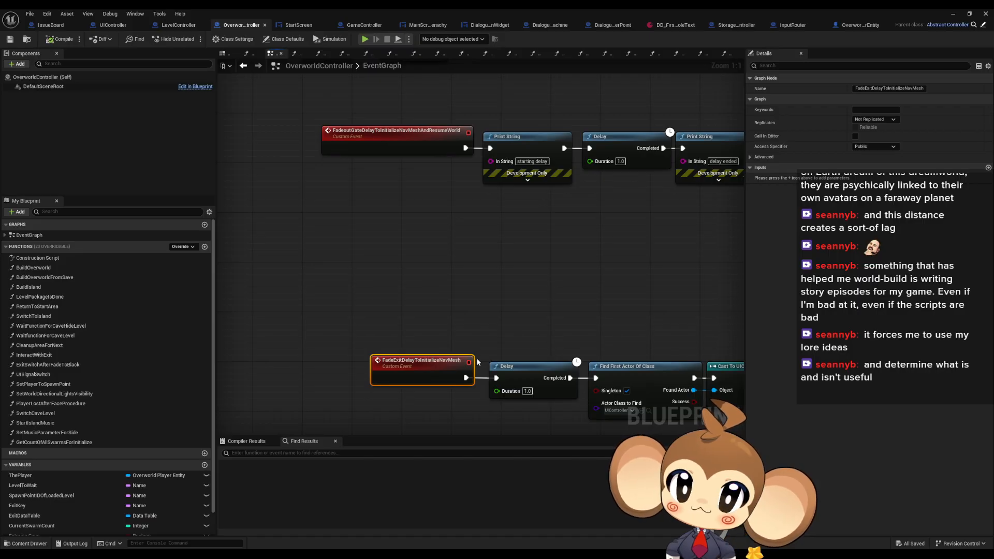
scroll(536, 329, down, 4)
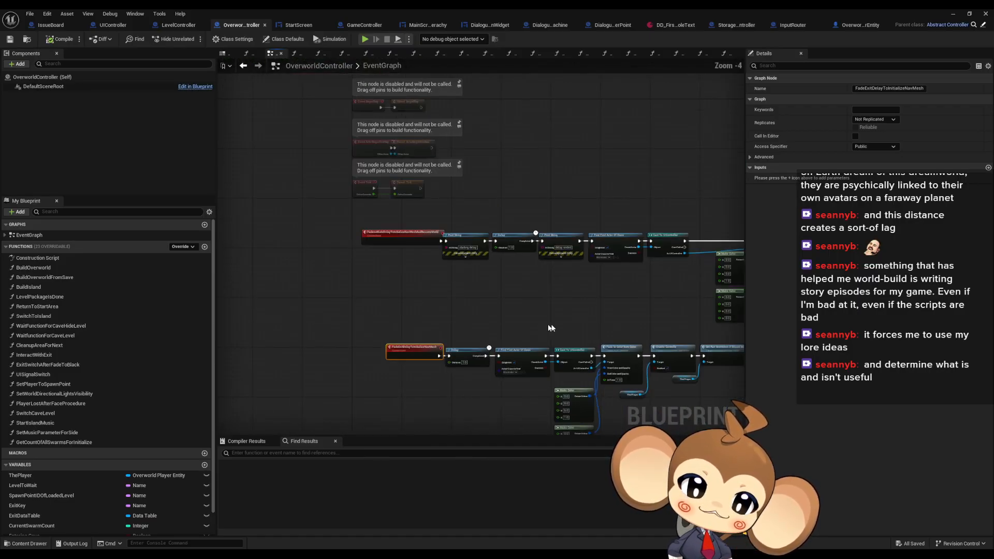
scroll(547, 328, up, 1)
scroll(356, 322, up, 3)
right_drag(356, 322, 425, 297)
right_click(410, 328)
click(437, 285)
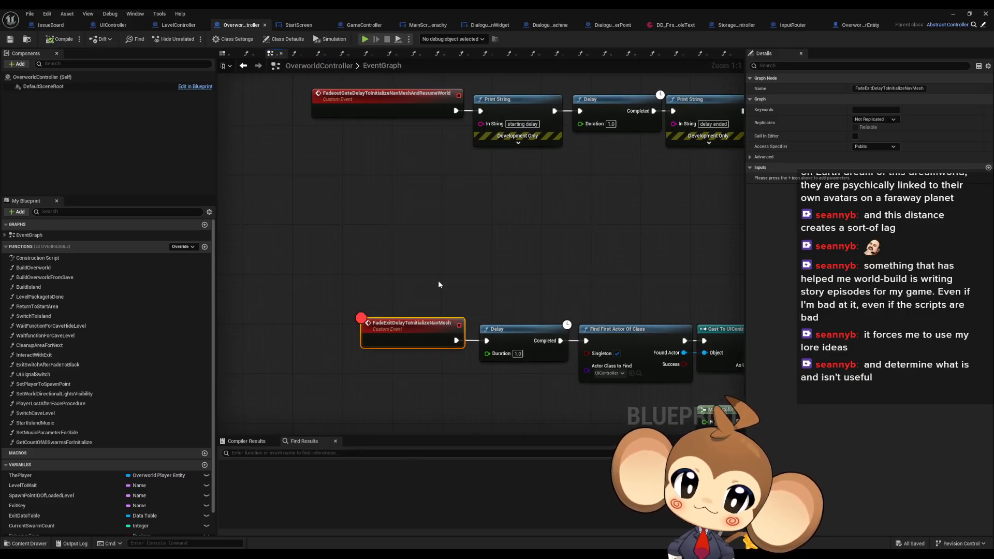
right_click(381, 108)
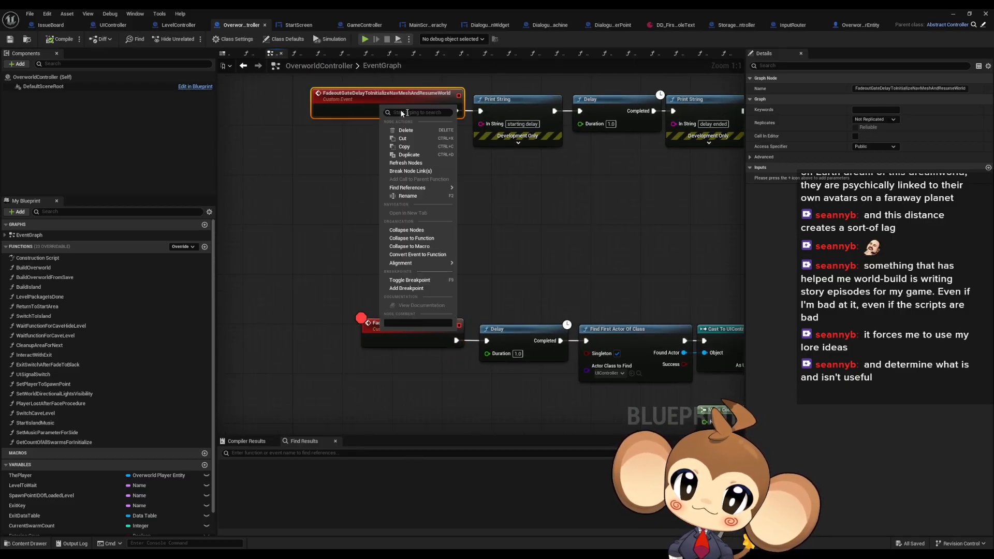
click(407, 289)
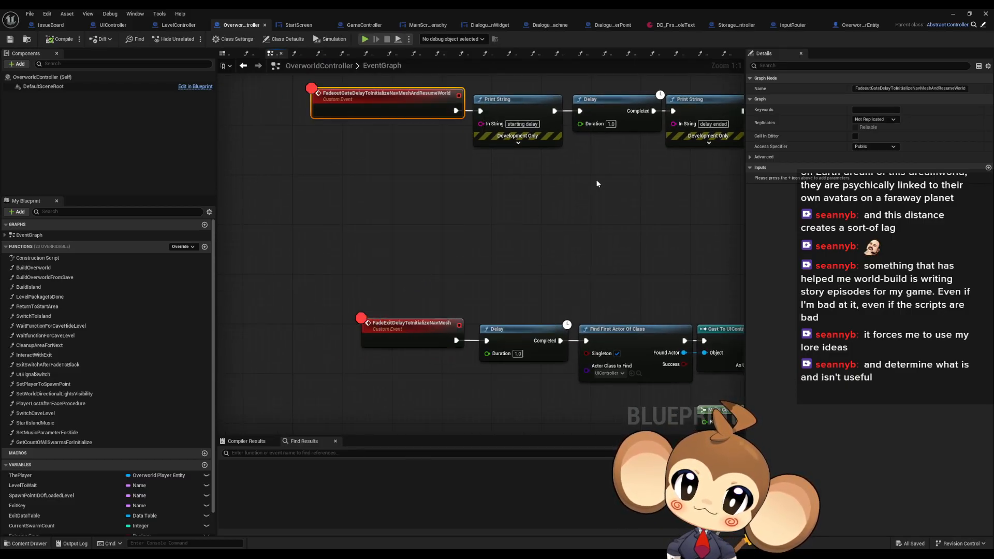
Step: In UIController's ExecuteCommand, connect the Splash Screen SET node to Show Start Menu instead of Start Intro After Delay
click(113, 25)
scroll(516, 273, down, 5)
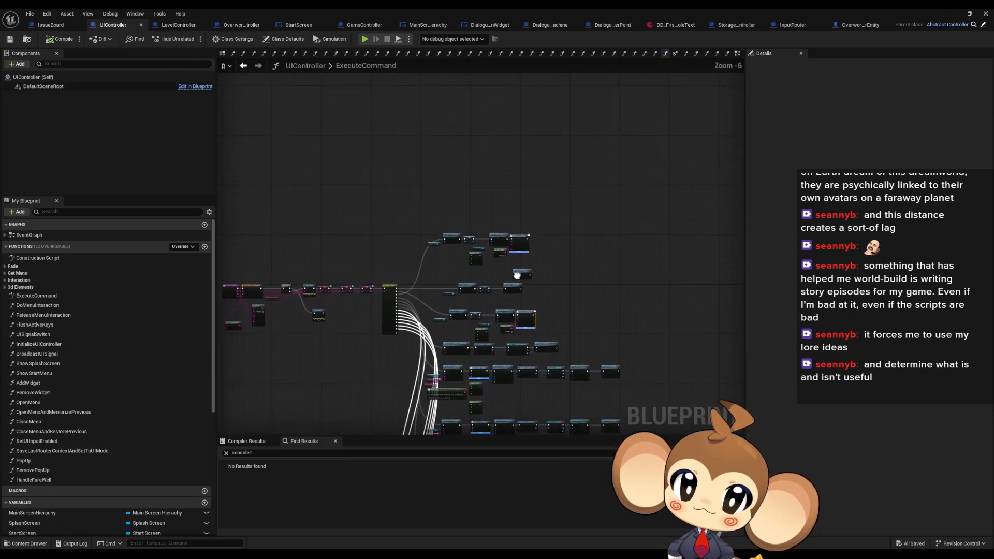
scroll(516, 273, up, 6)
drag(488, 314, 549, 259)
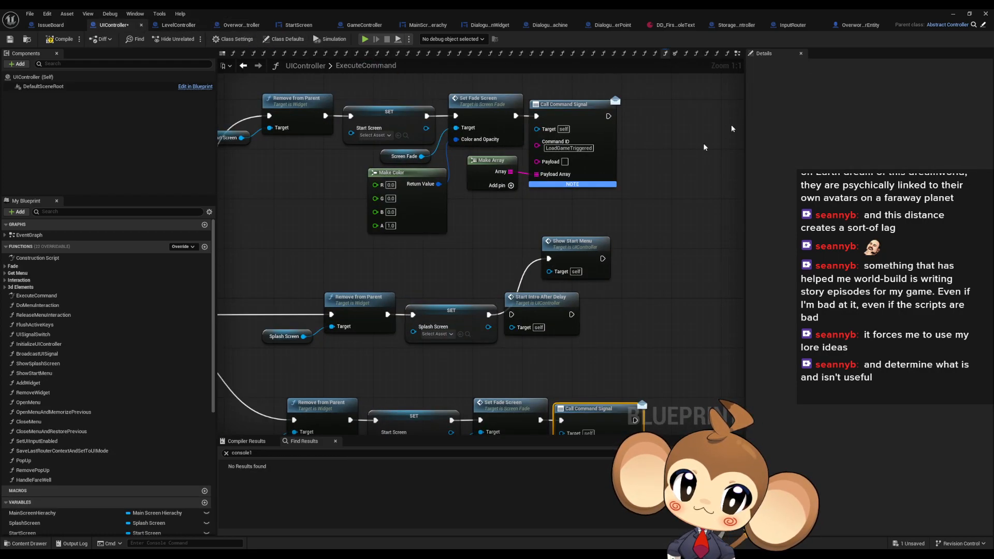
Step: Run the game with Load Game to check which event breakpoint is reached, resume execution, and stop the session
click(953, 14)
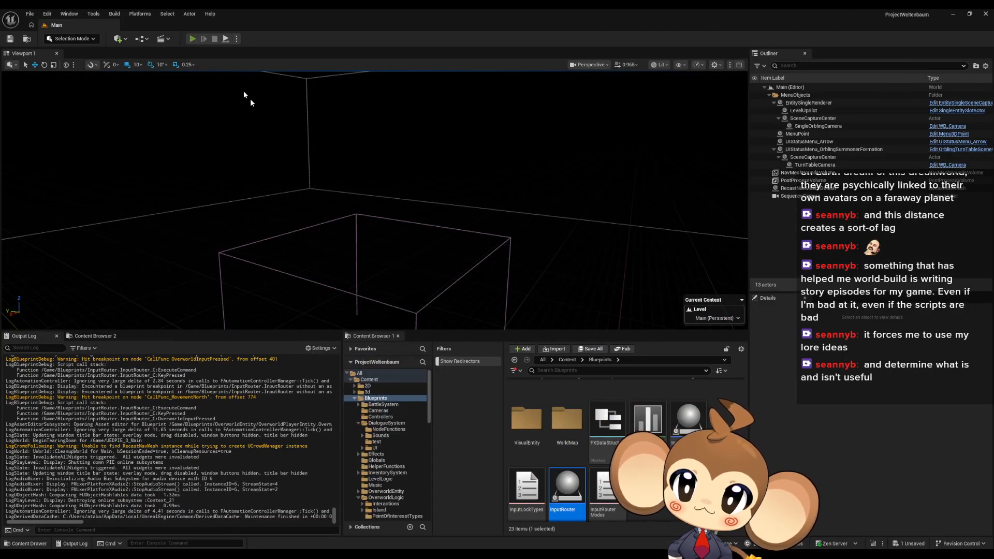
key(alt+p)
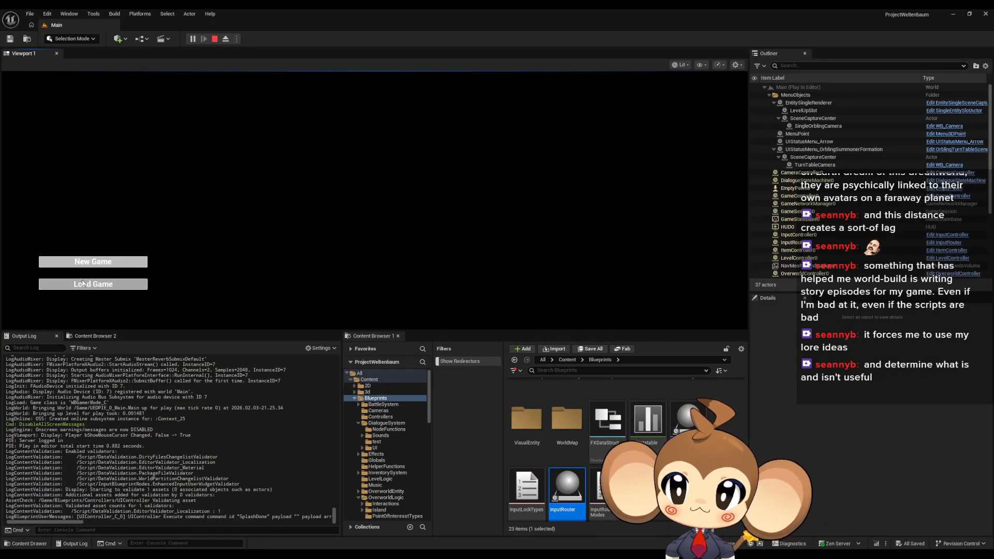
click(82, 282)
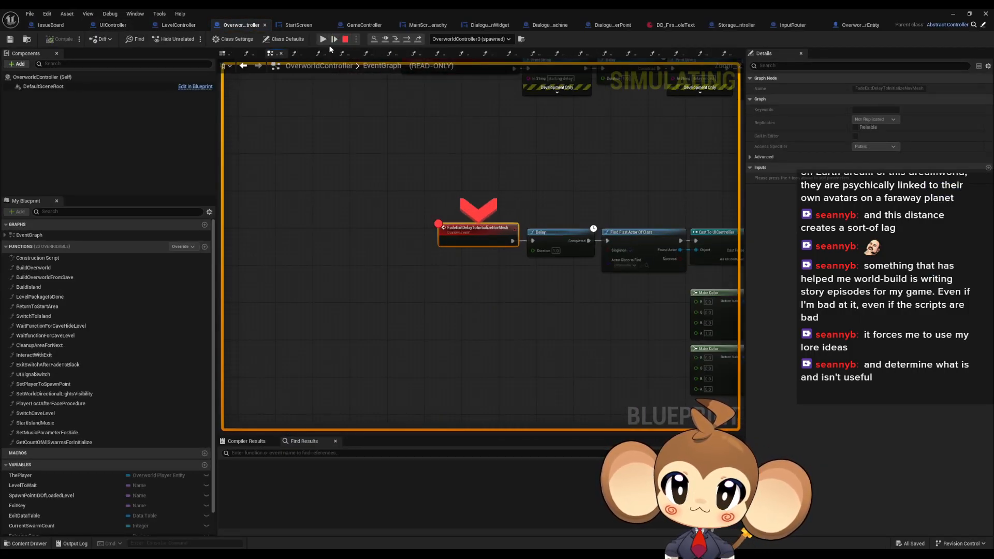
click(322, 39)
click(953, 14)
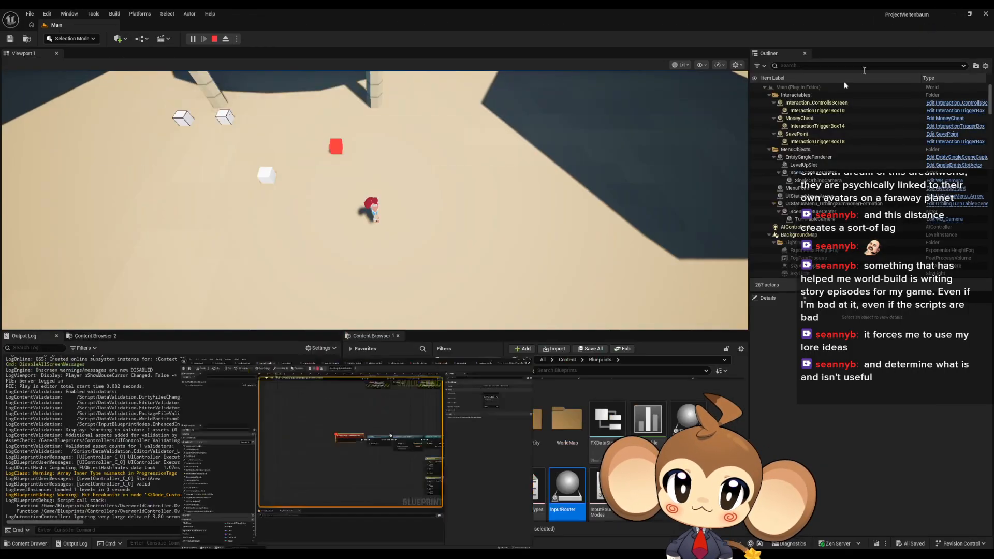
key(Escape)
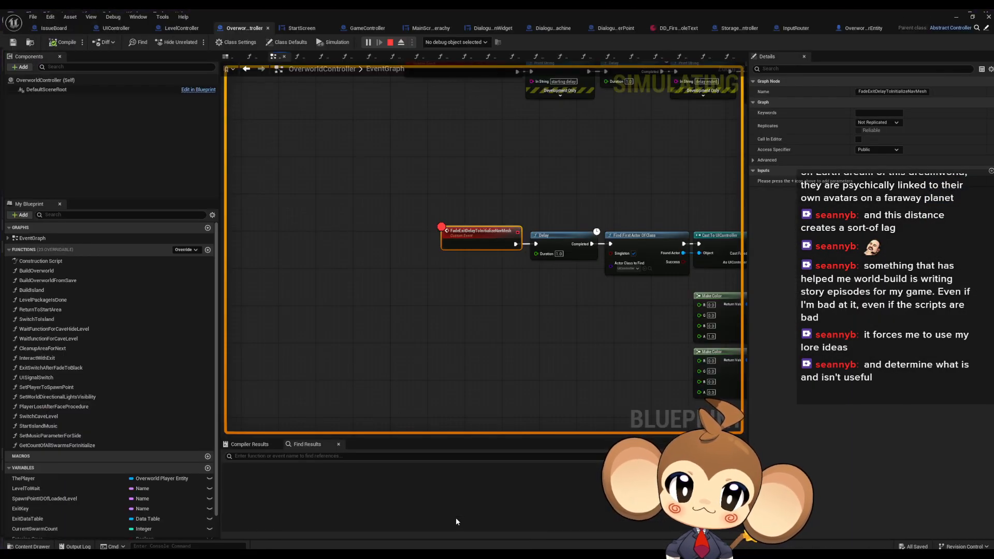
Step: Remove the breakpoint from the FadeoutGateDelayToInitializeNavMeshAndResumeWorld event in OverworldController
click(492, 510)
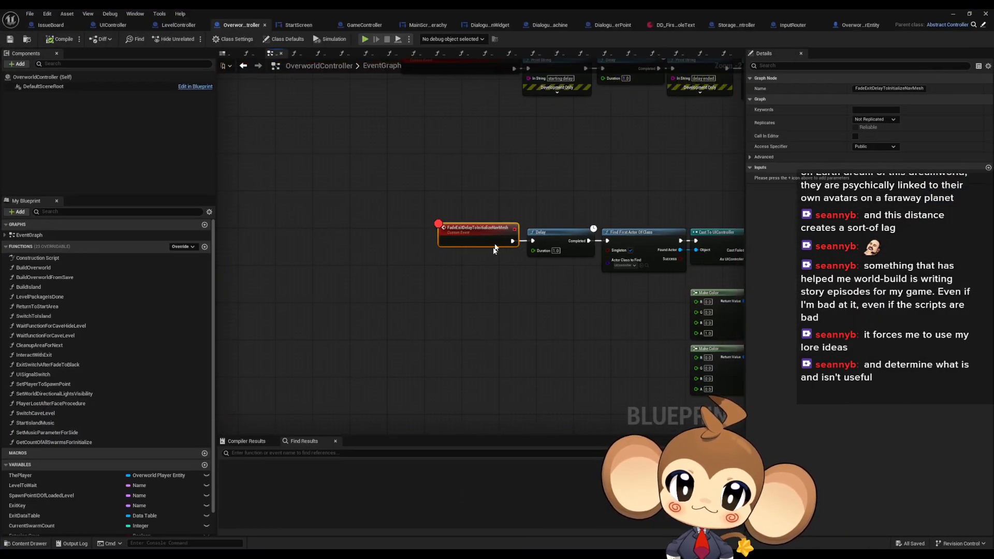
right_drag(496, 247, 403, 323)
right_click(351, 143)
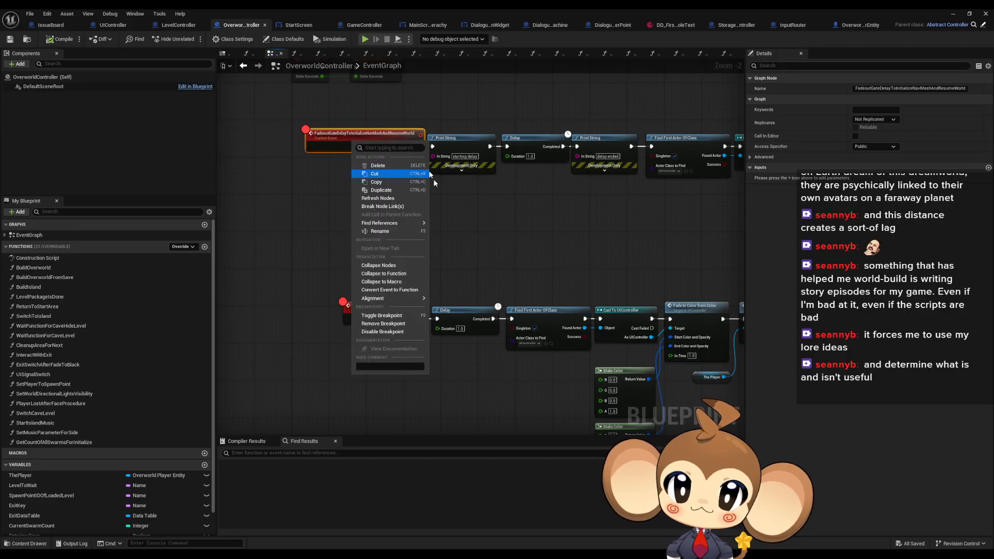
click(385, 327)
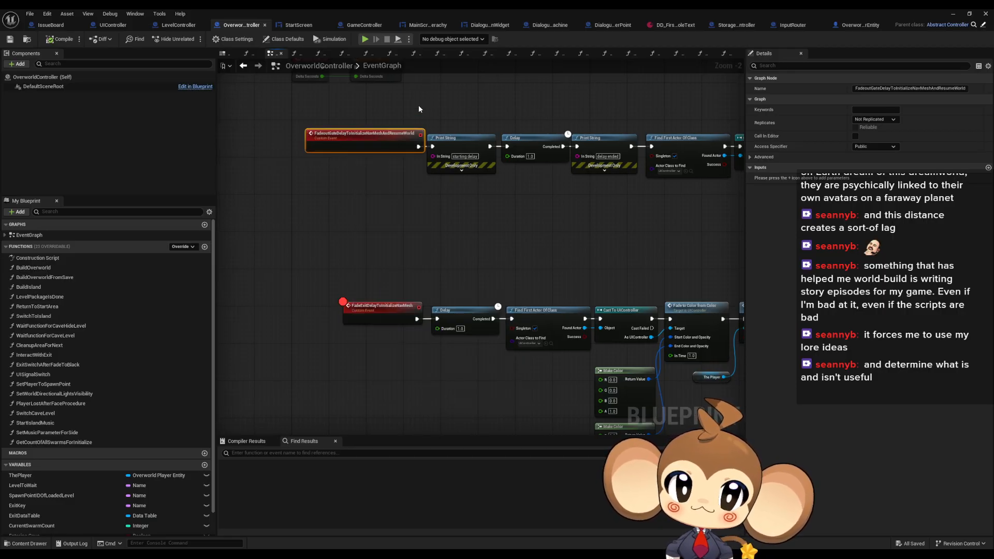
Step: Restore the Splash Screen SET node's connection to Start Intro After Delay in UIController and start the game from the level editor
click(113, 25)
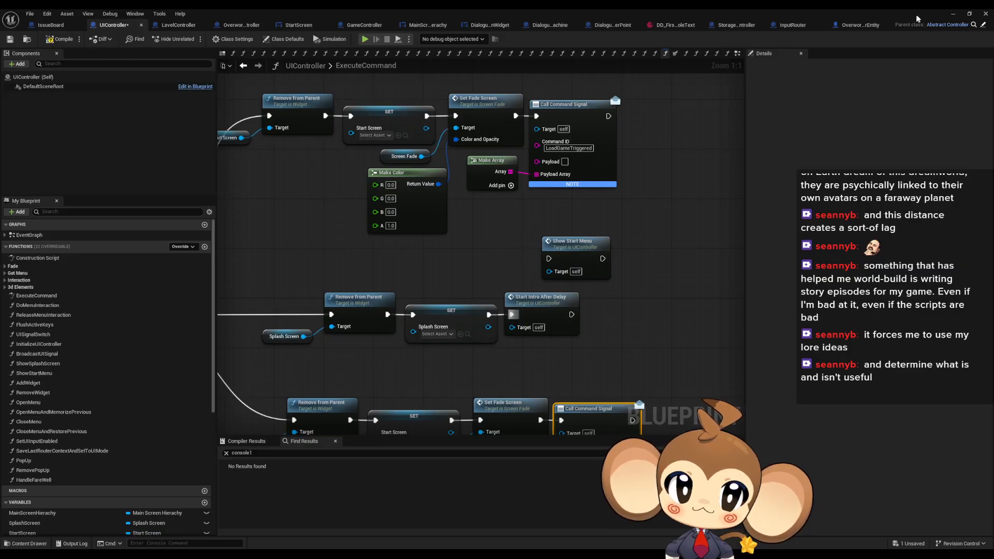
click(954, 15)
click(192, 39)
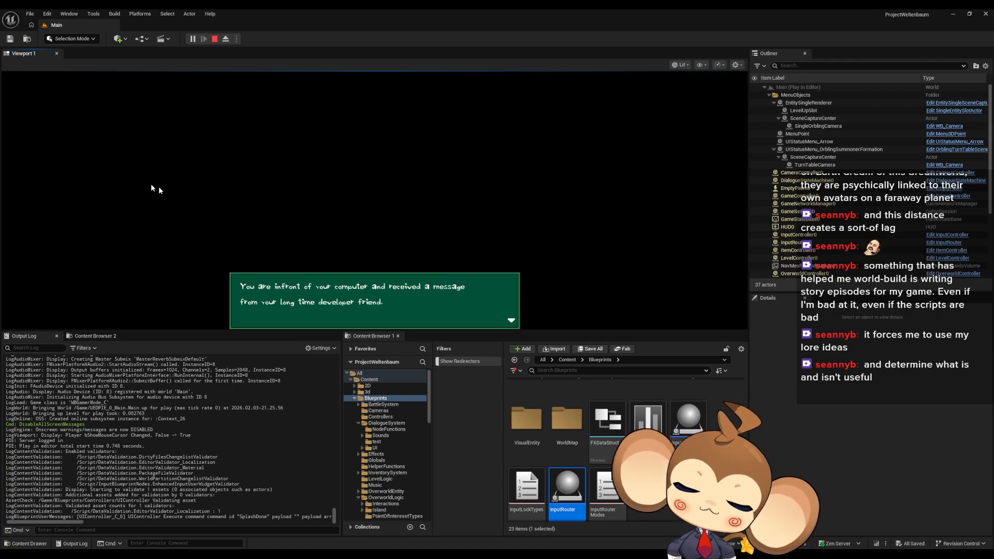
Step: Advance through the intro dialogue to the in-game console and answer y to the world creation question
key(space)
key(space)
key(space)
key(space)
key(space)
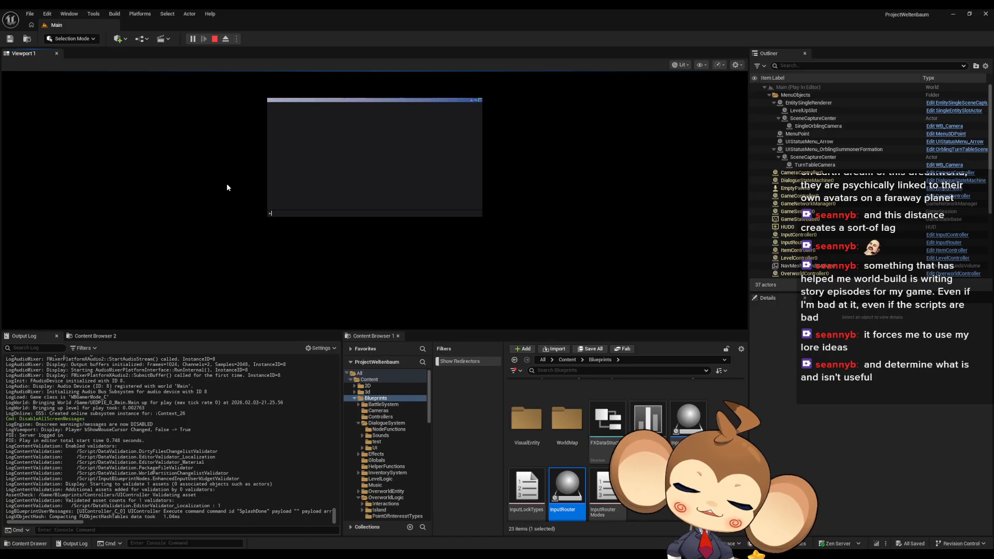
text(yes)
key(Return)
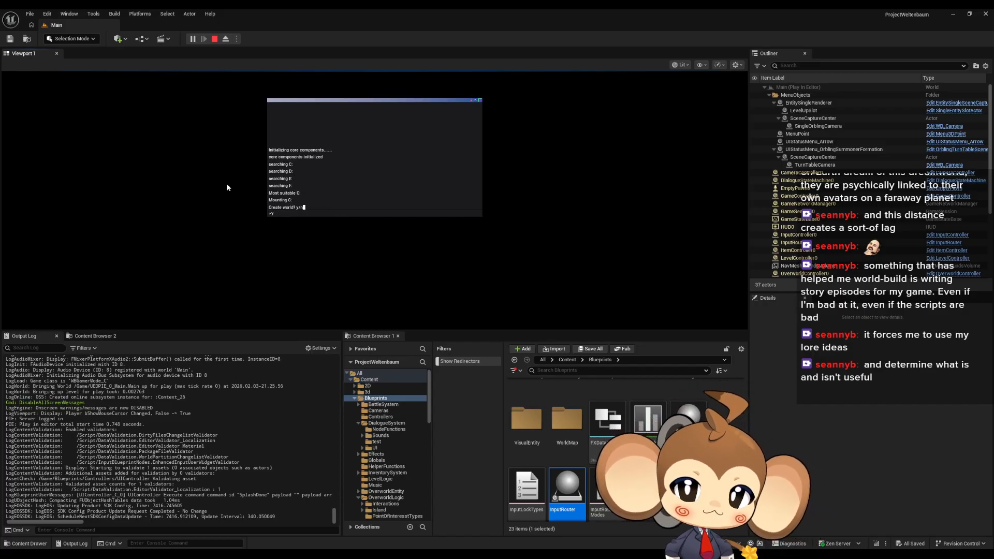
Step: Submit the world creation answer, answer y to entering the accesspoint, and stop the session once VoidLevel loads
key(Return)
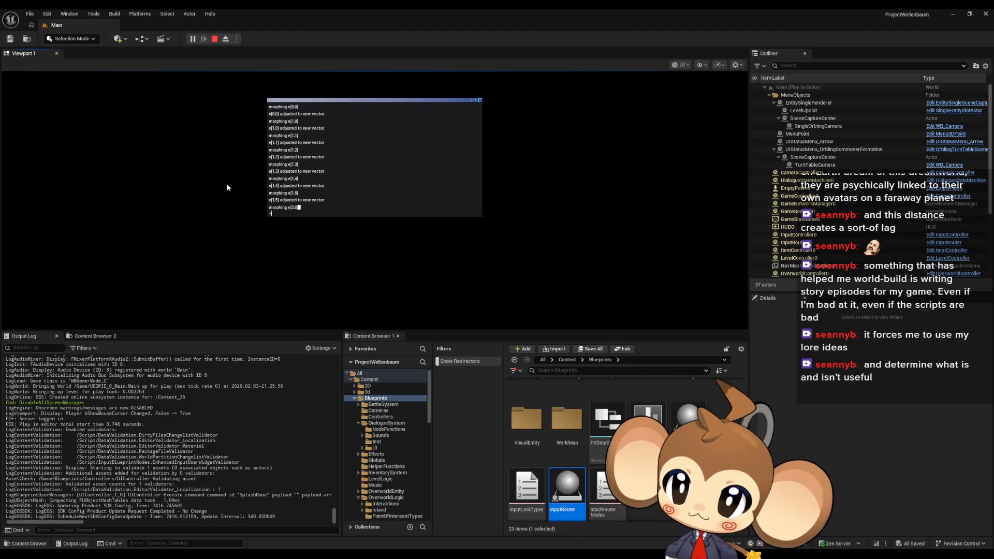
text(y)
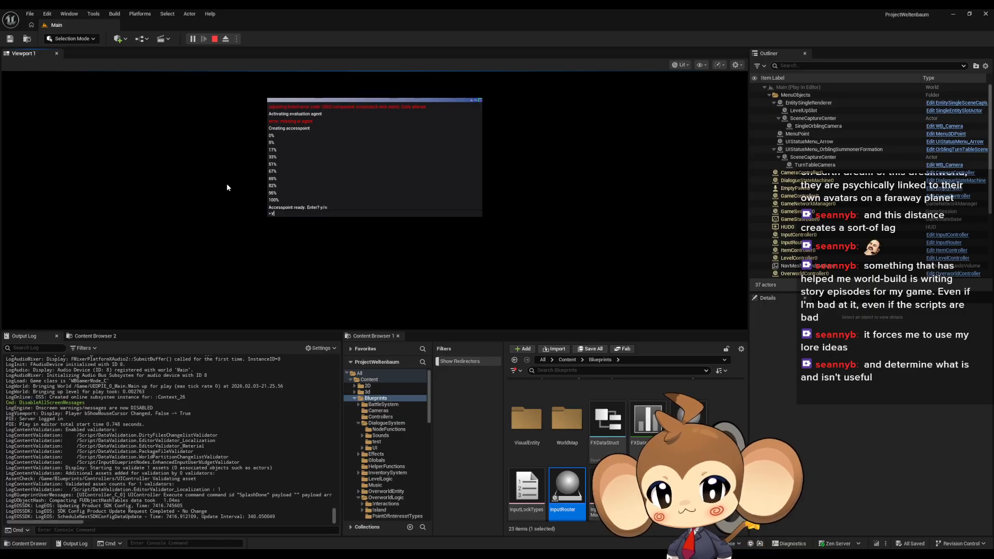
key(Return)
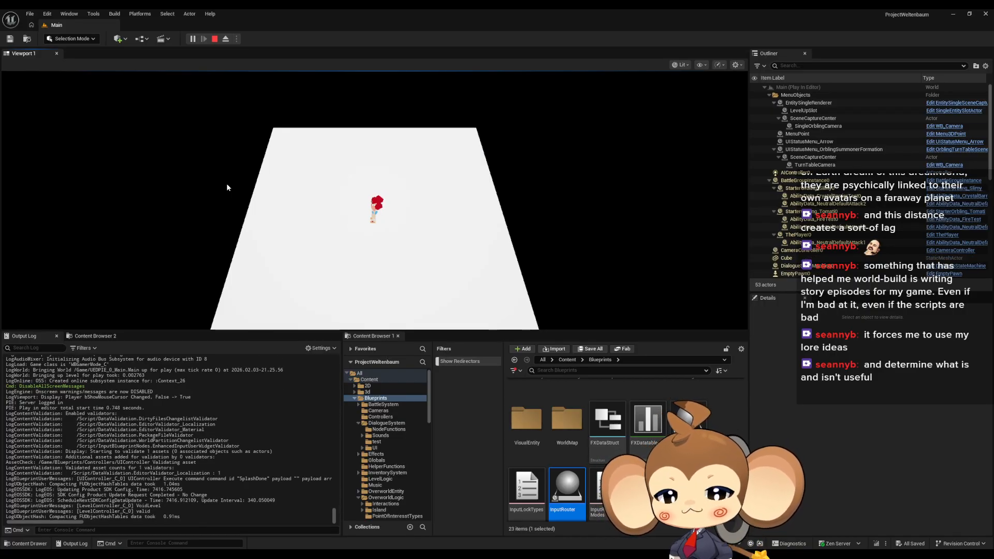
click(214, 39)
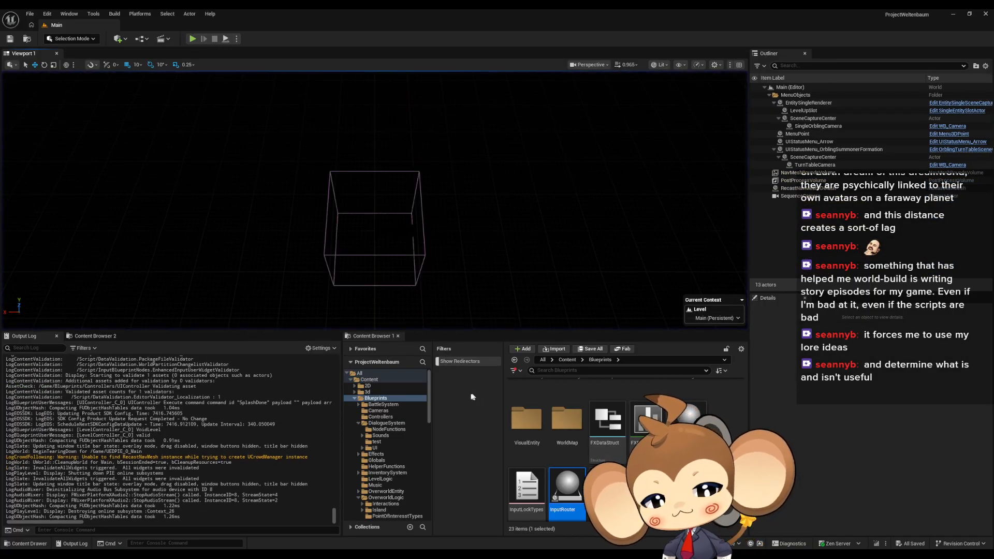
Step: Examine the NewGame branch of UIController's ExecuteCommand function, including its Set Fade Screen, Screen Fade and Make Color nodes
mouse_move(408, 554)
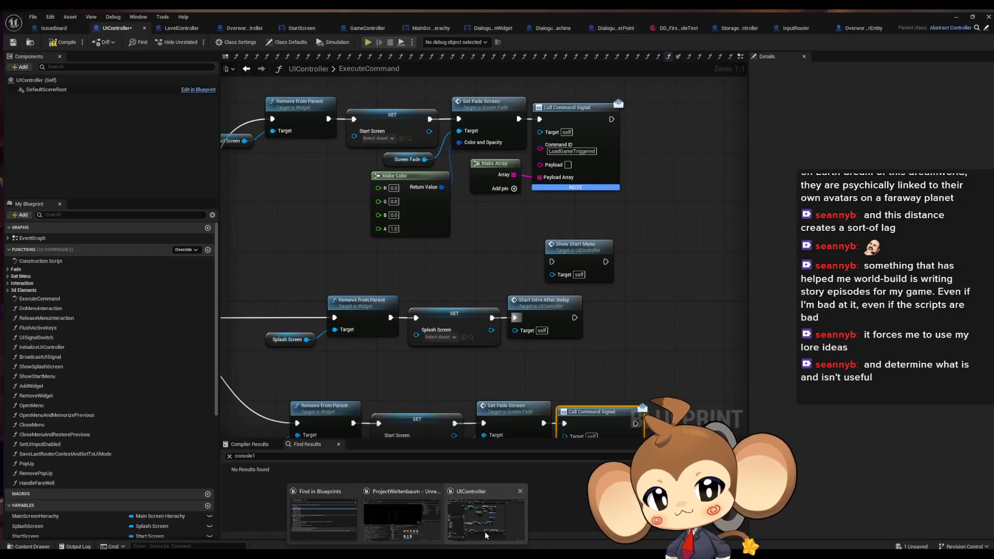
click(487, 534)
scroll(627, 334, down, 5)
scroll(616, 350, up, 4)
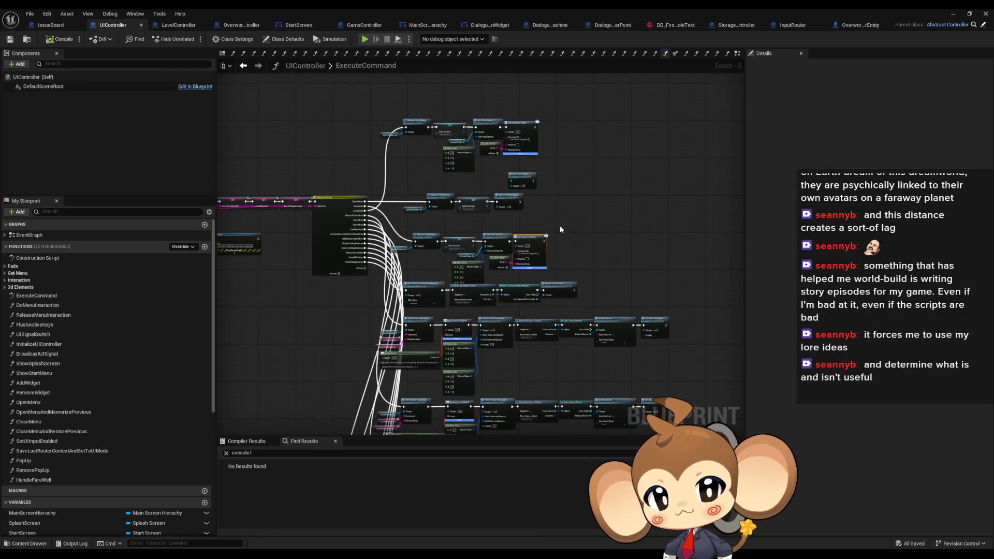
right_drag(545, 225, 573, 169)
right_drag(480, 151, 695, 200)
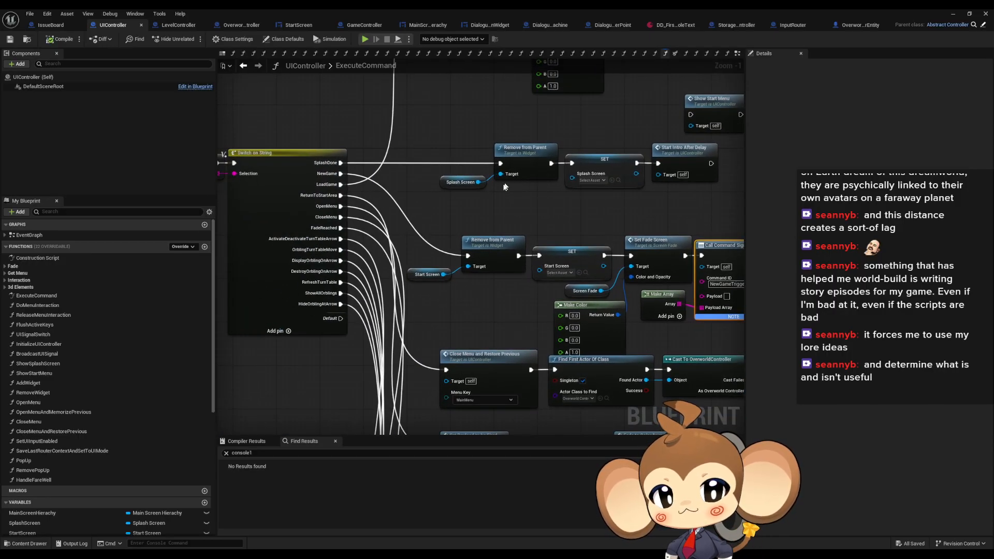
right_drag(514, 218, 427, 214)
scroll(591, 266, up, 1)
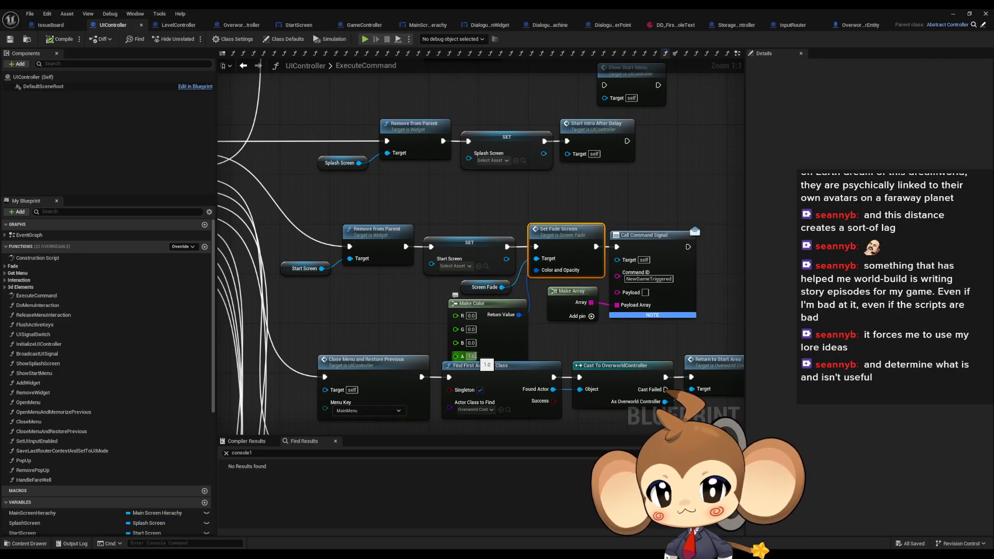
drag(451, 288, 489, 317)
shift+drag(557, 211, 568, 239)
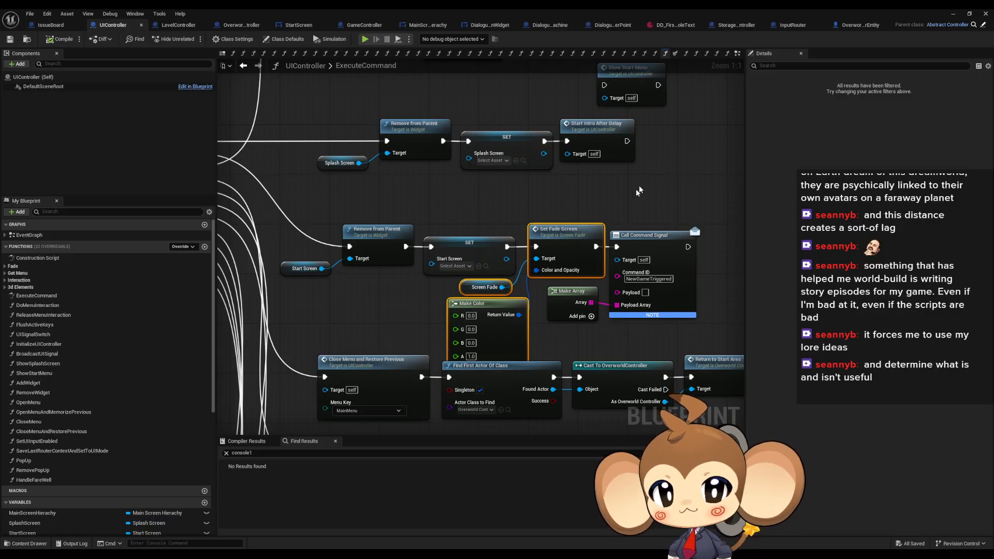
Step: Trace UIController's ExecuteCommand function from its entry node through the local variable setters to the Switch on String
scroll(659, 183, down, 3)
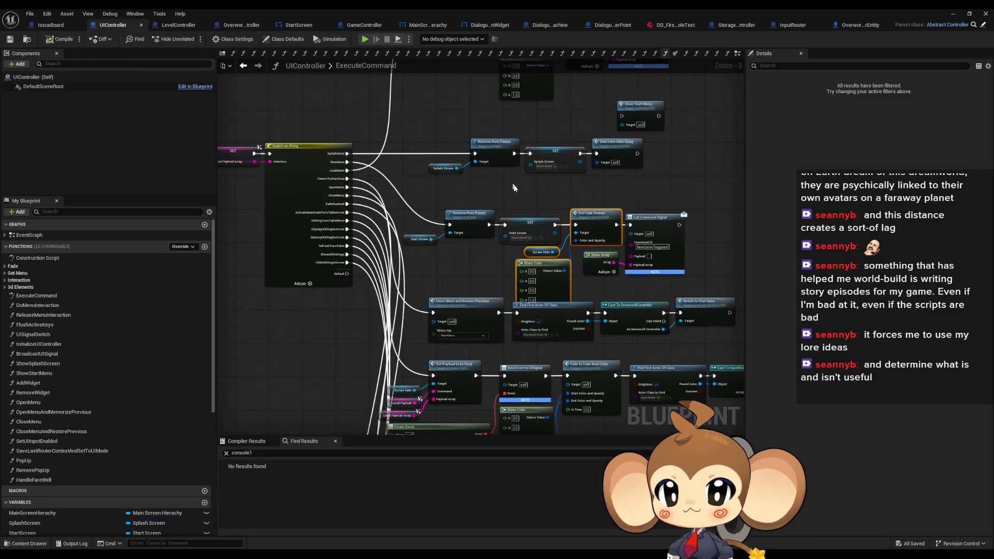
right_drag(435, 202, 597, 255)
right_drag(453, 234, 673, 250)
scroll(343, 228, up, 3)
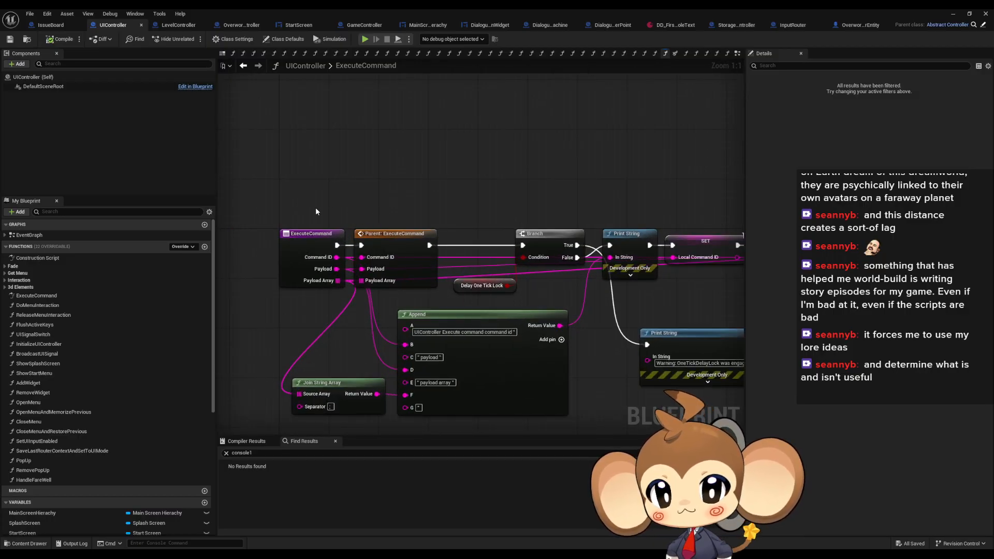
click(344, 252)
right_drag(345, 251, 243, 244)
right_drag(511, 195, 169, 179)
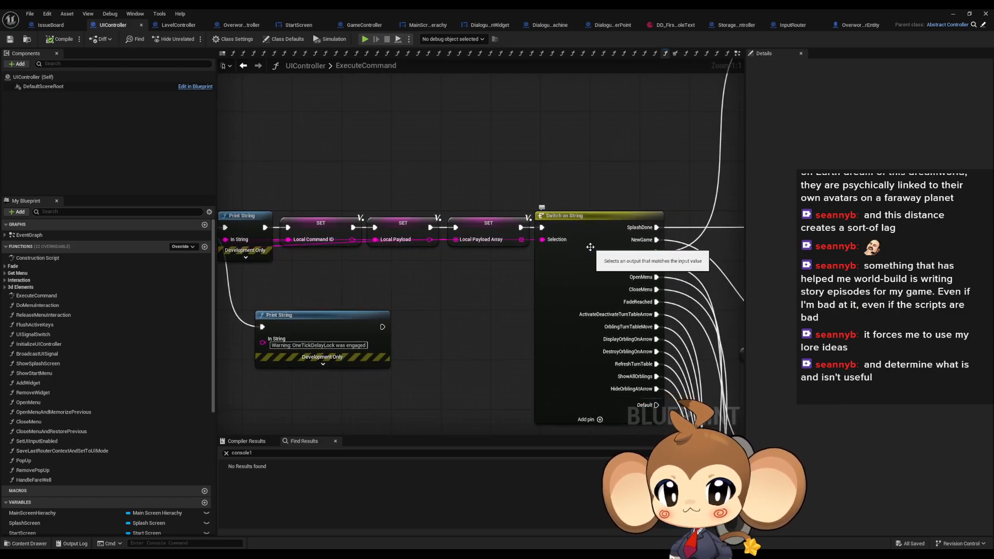
right_drag(591, 247, 490, 241)
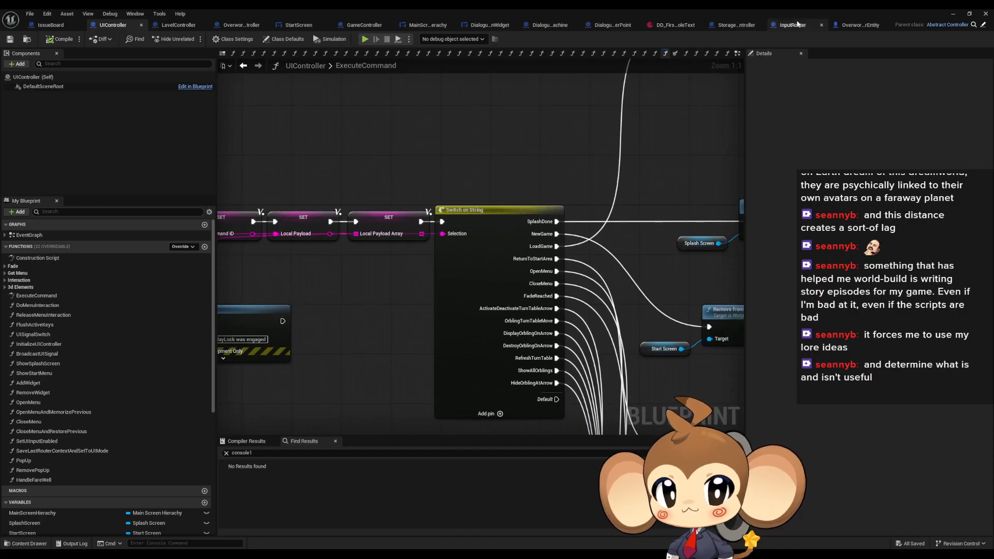
Step: Add a Get UIController node with a connected Execute Command call below the VoidLevel chain in DialogueFNLogic_TriggerPoint's ExecuteTriggerPointLogic
click(728, 25)
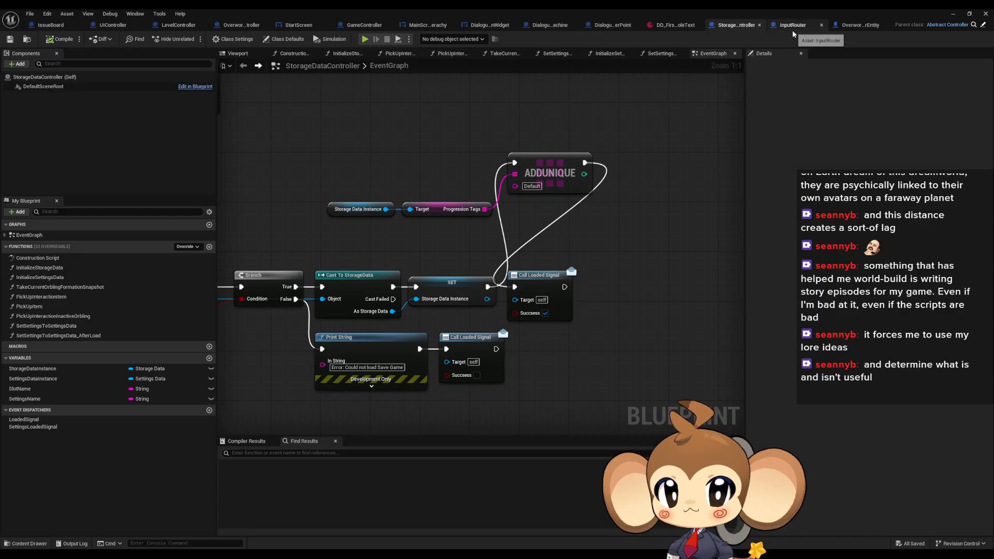
click(612, 25)
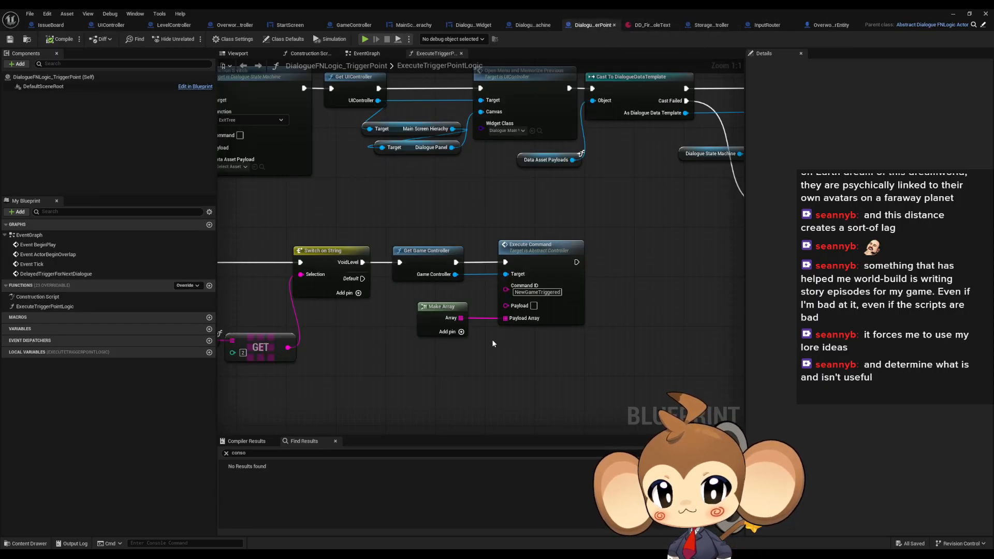
right_click(426, 362)
text(get uicont)
key(Return)
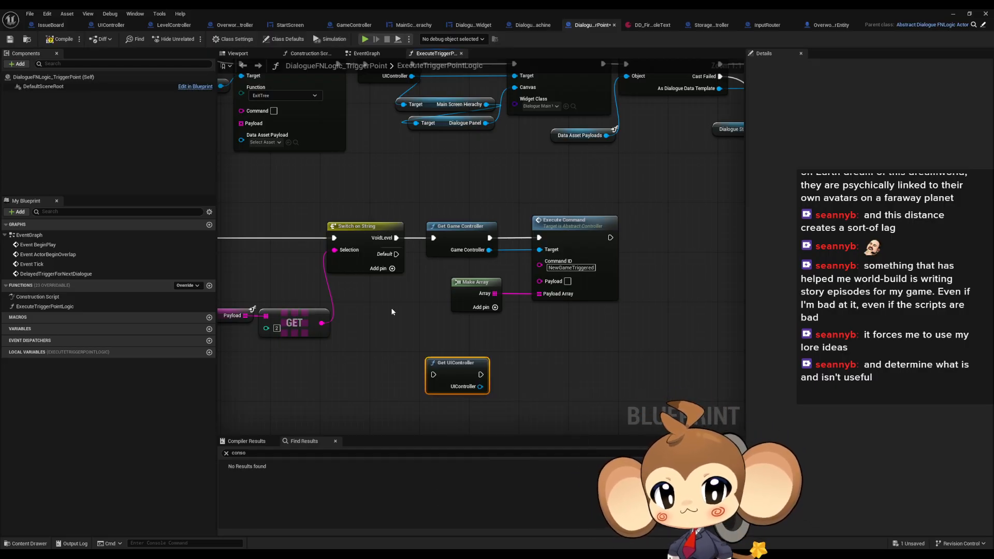
drag(481, 386, 531, 361)
text(exec)
key(Return)
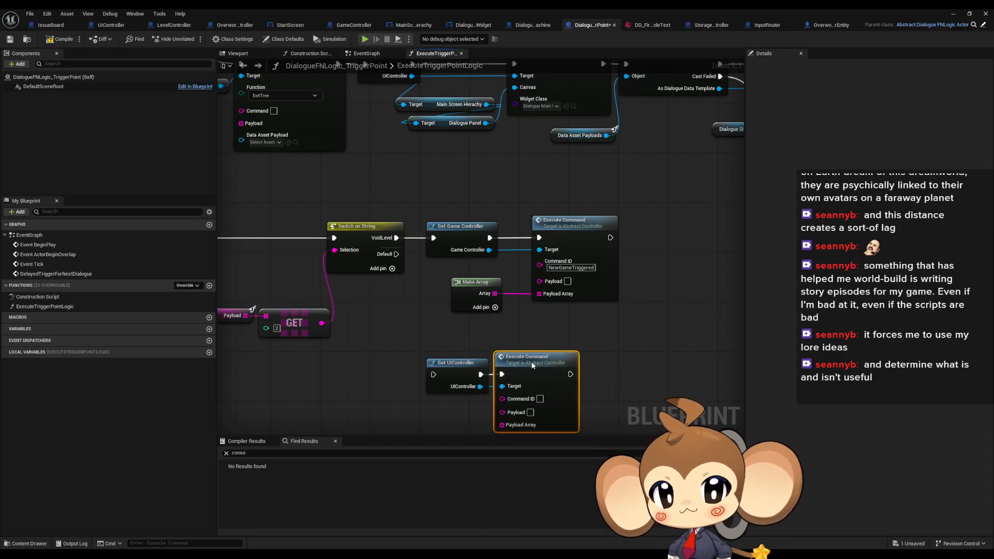
Step: Set the new Execute Command's Command ID to NewGame, matching UIController's switch, and reroute the VoidLevel output to Get UIController
click(109, 25)
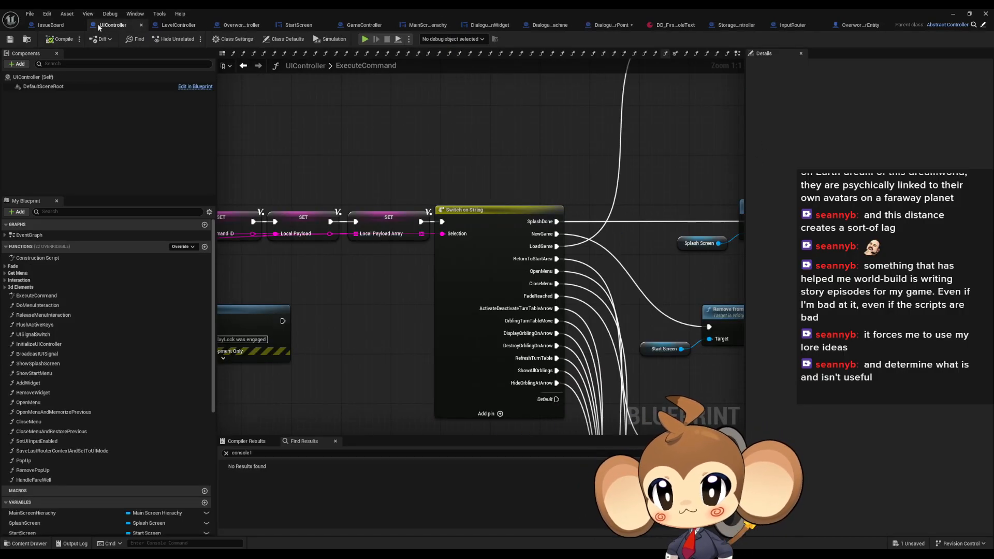
right_drag(343, 252, 589, 268)
scroll(530, 268, down, 4)
right_drag(408, 267, 506, 267)
scroll(461, 268, up, 4)
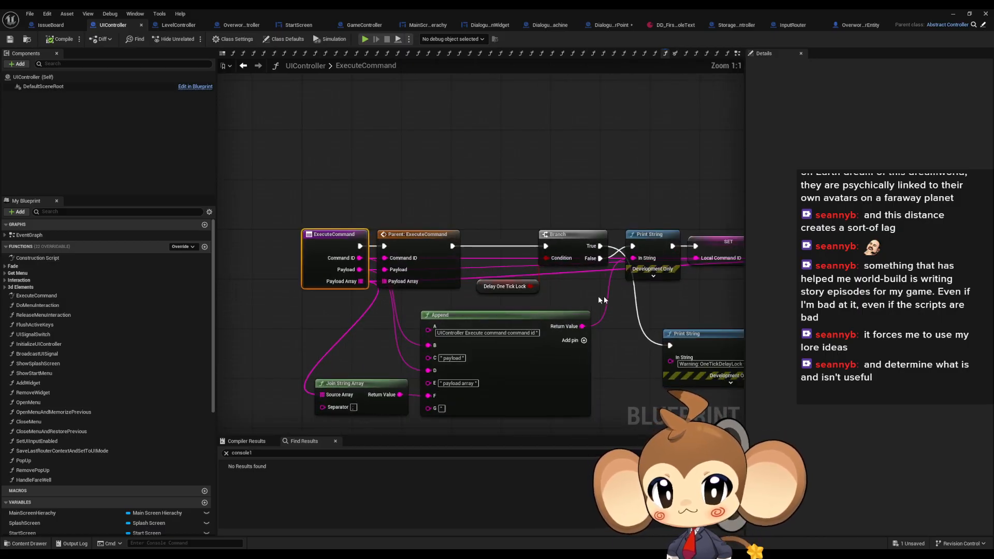
right_drag(590, 300, 216, 246)
right_drag(735, 306, 520, 206)
scroll(585, 229, down, 1)
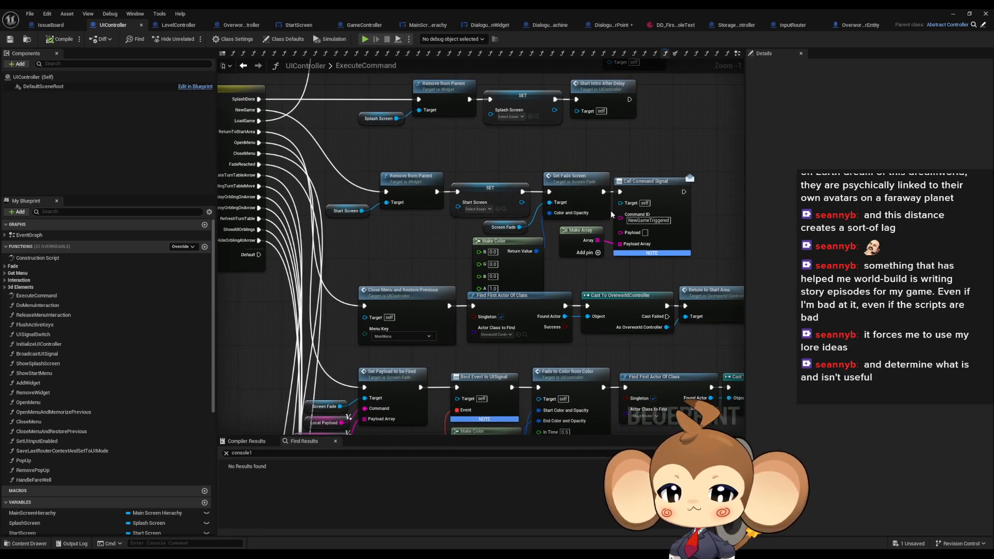
click(615, 27)
click(547, 399)
text(NewGame)
key(Return)
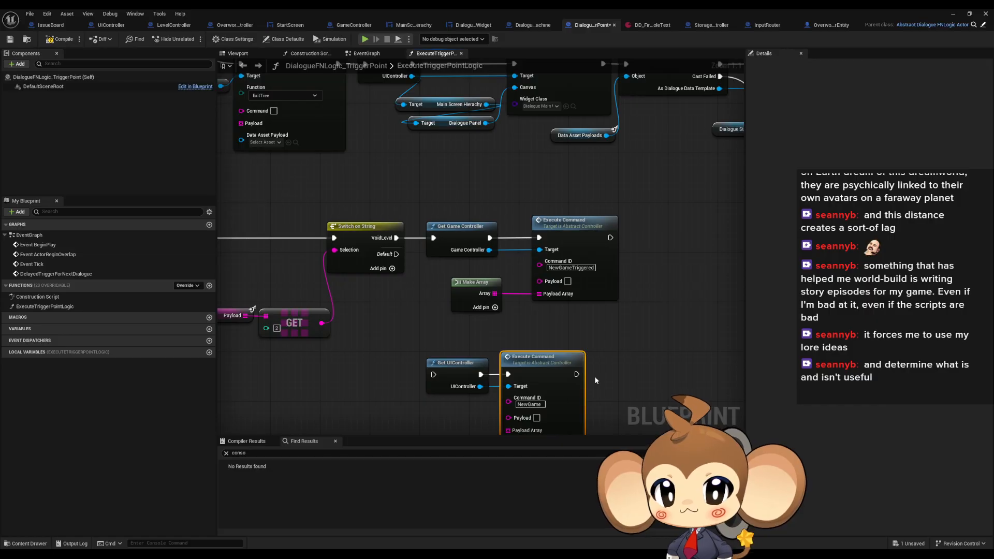
drag(396, 238, 434, 375)
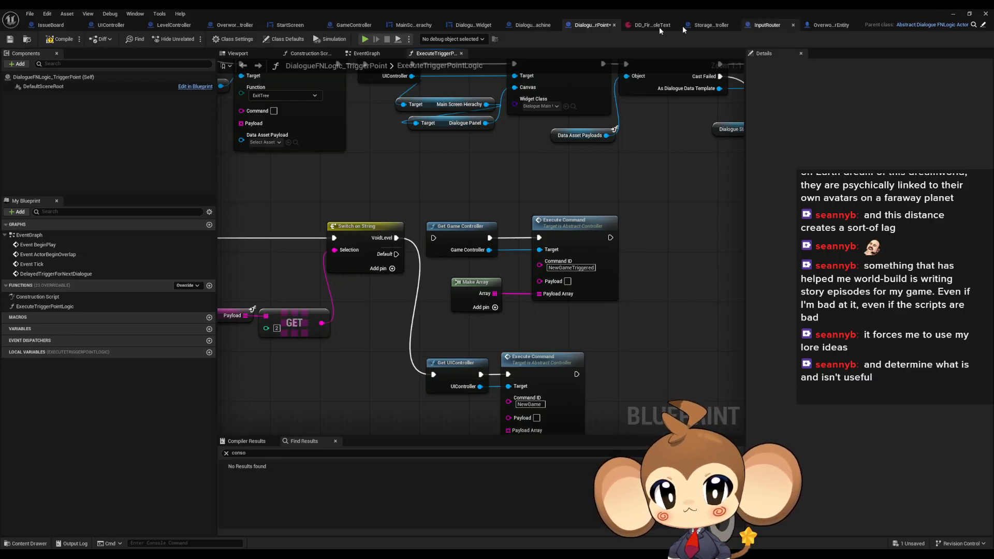
Step: Start the game from the level editor, review the rerouted VoidLevel nodes in DialogueFNLogic_TriggerPoint, and stop the session
click(111, 27)
right_drag(403, 167, 439, 185)
click(958, 12)
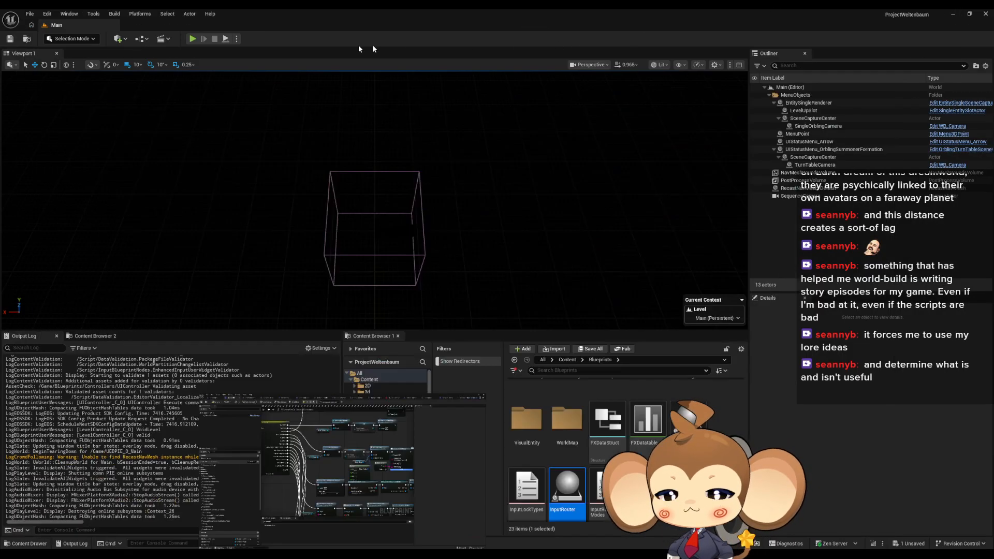
click(196, 39)
mouse_move(409, 554)
click(468, 527)
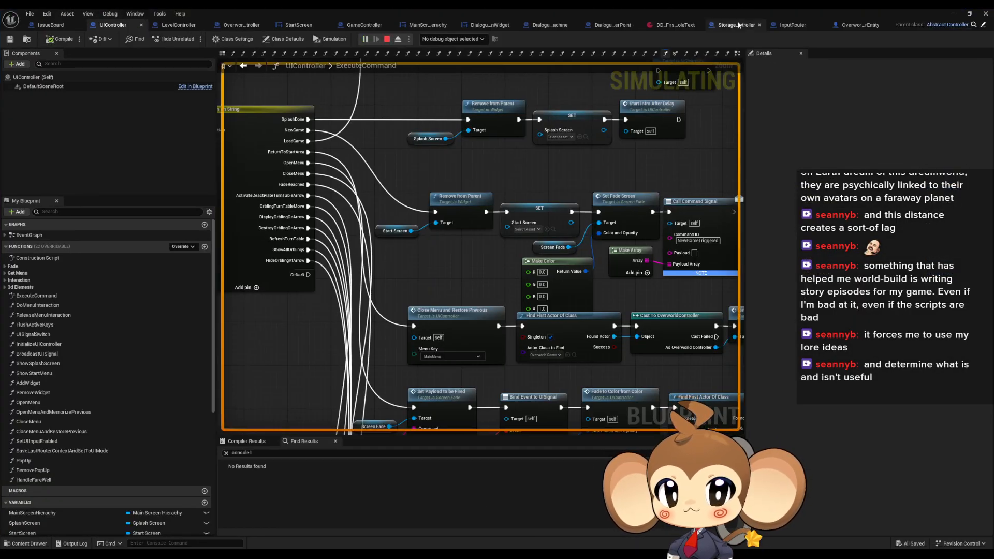
click(601, 25)
scroll(642, 216, down, 3)
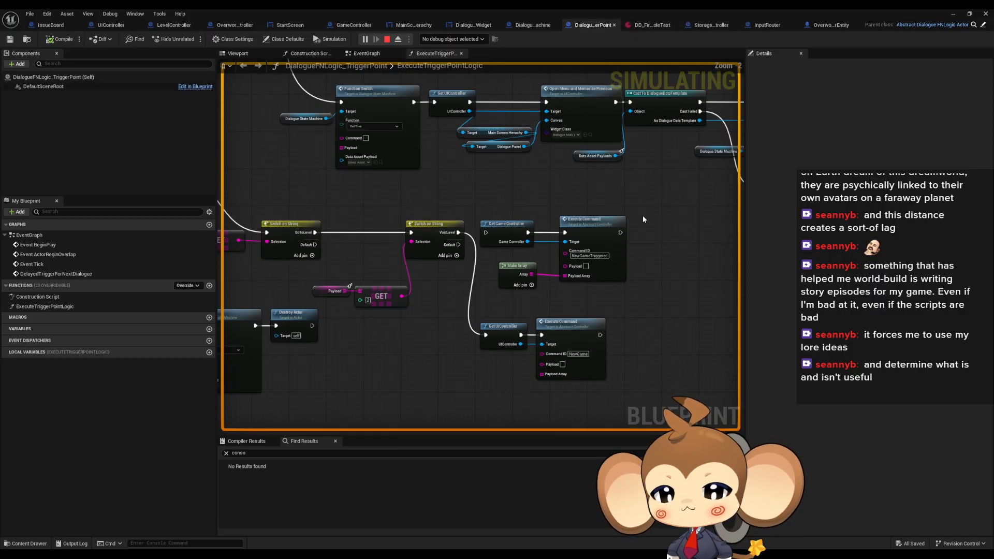
click(386, 39)
Step: Paste a Make Array node below Get UIController and connect it to the NewGame Execute Command's Payload Array
scroll(499, 329, up, 3)
click(467, 165)
key(ctrl+v)
drag(500, 306, 437, 315)
click(445, 363)
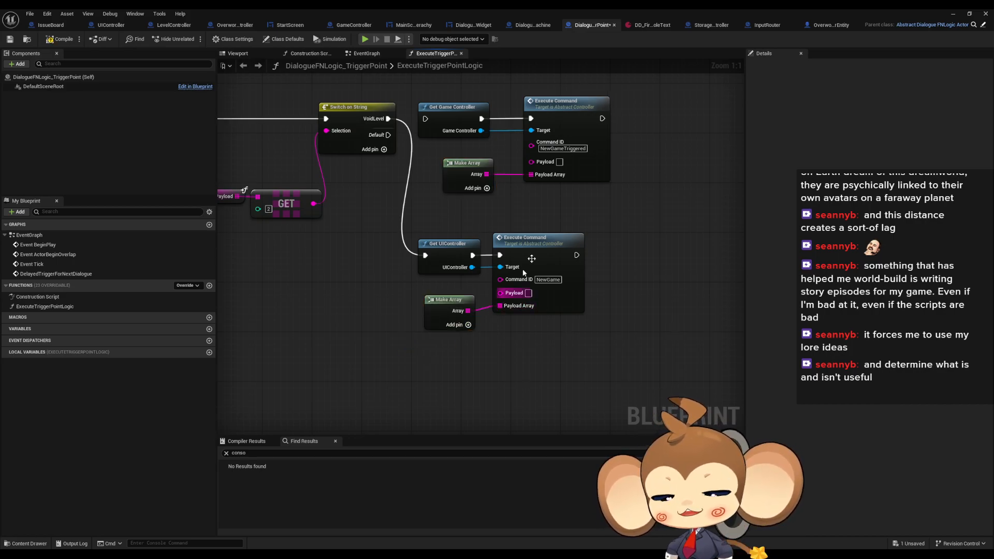
Step: Run the game from the level editor and advance through the intro dialogue to the in-game console
click(952, 15)
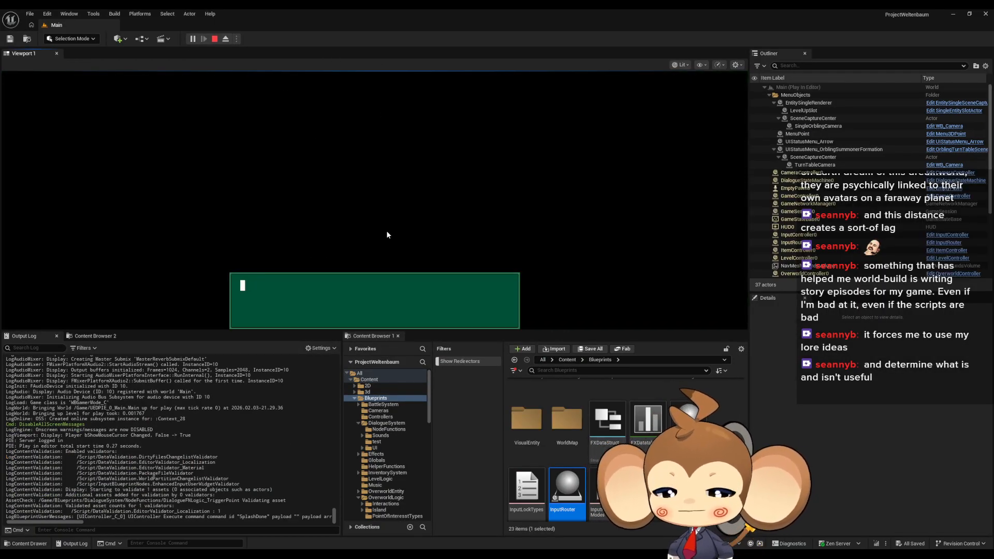
key(space)
key(space)
key(space)
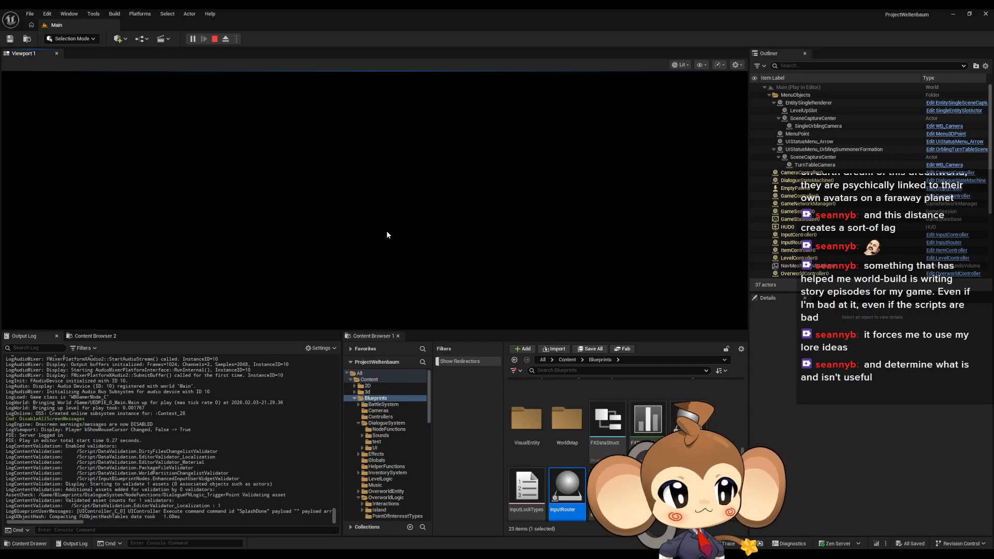
key(grave)
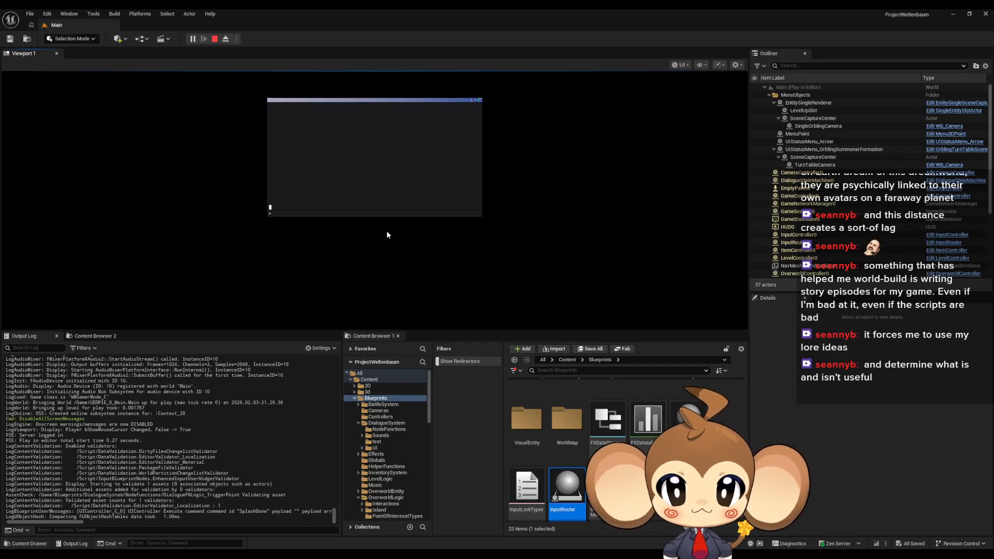
Step: Restart the game session twice to check the splash screen and intro start, and stop it
click(214, 40)
click(193, 41)
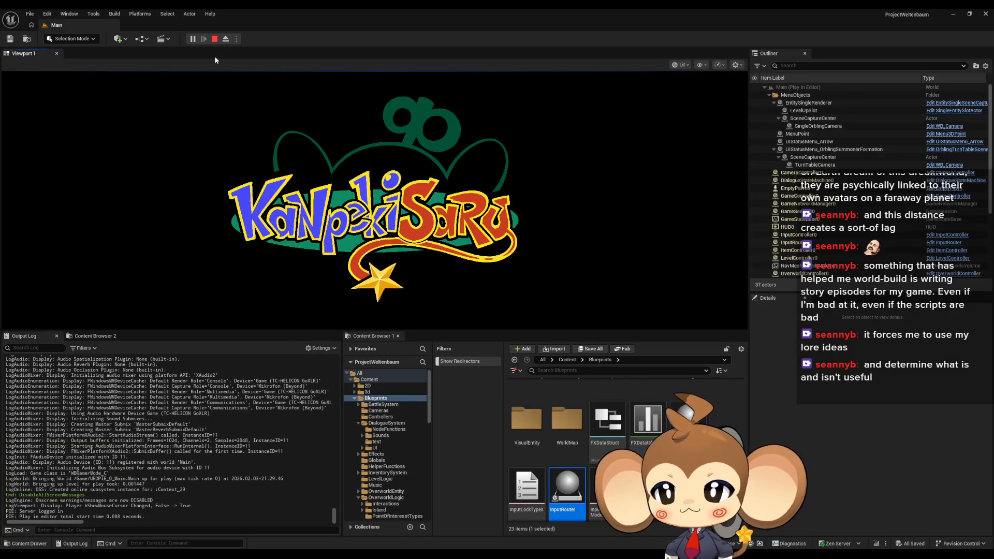
click(215, 39)
click(193, 40)
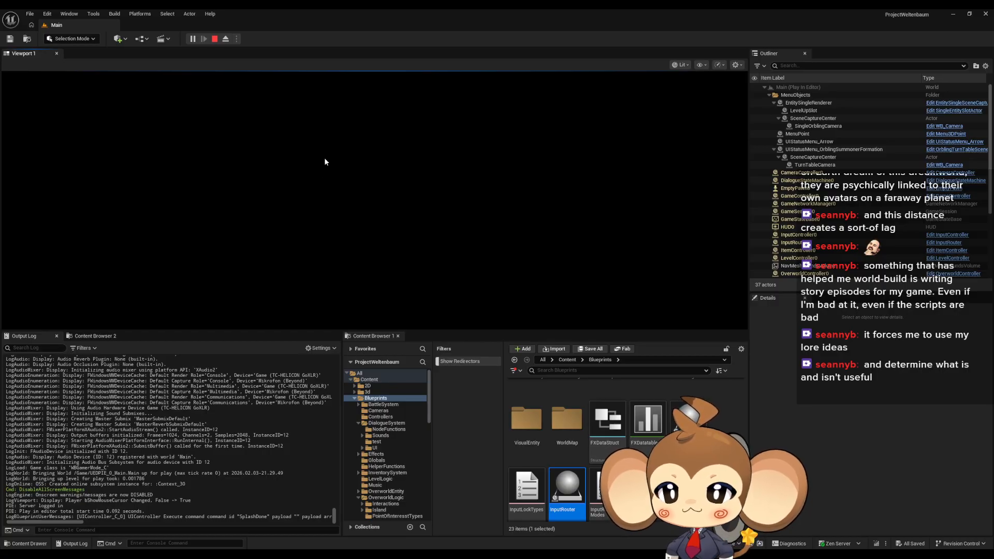
click(215, 40)
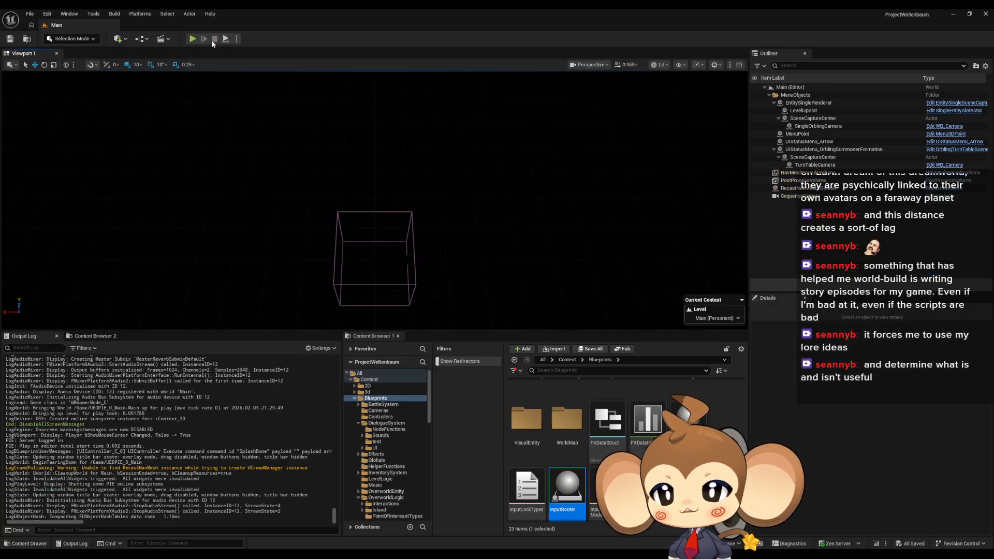
Step: Play the game again up to the in-game console and restart the session from the splash screen
click(194, 40)
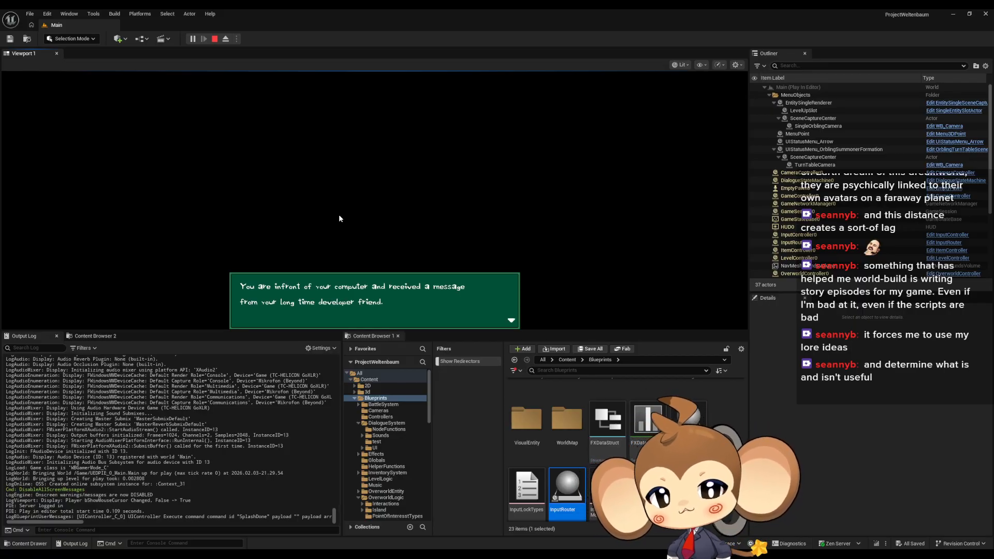
key(space)
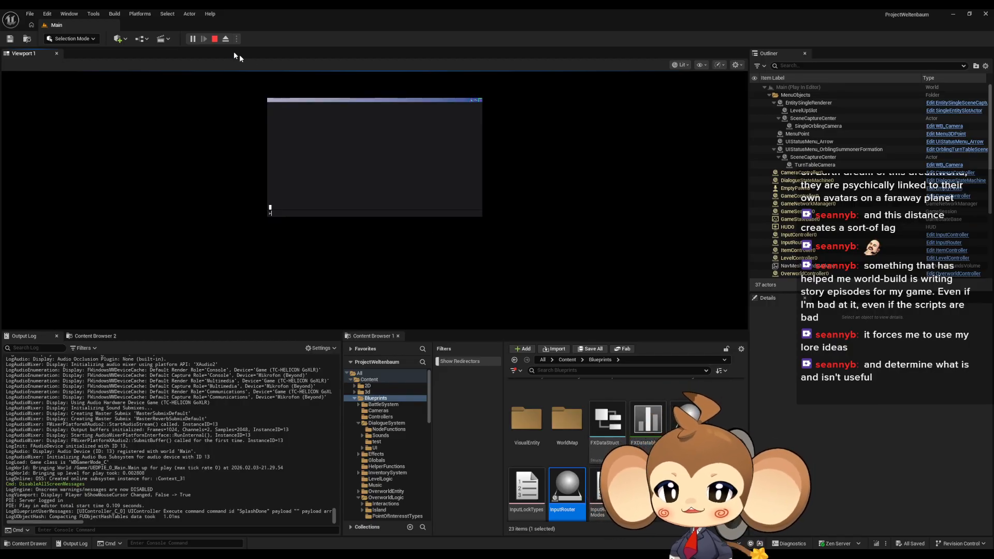
click(214, 38)
click(193, 39)
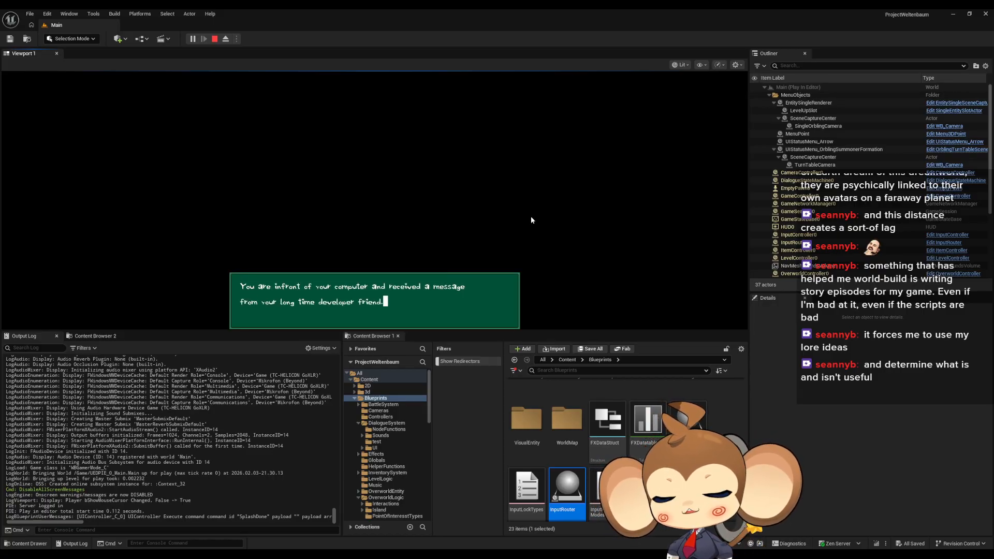
Step: Advance through the intro dialogue and agree to the Non-Disclosure Agreement in the in-game console so its initialization sequence runs
key(Return)
key(Return)
key(Return)
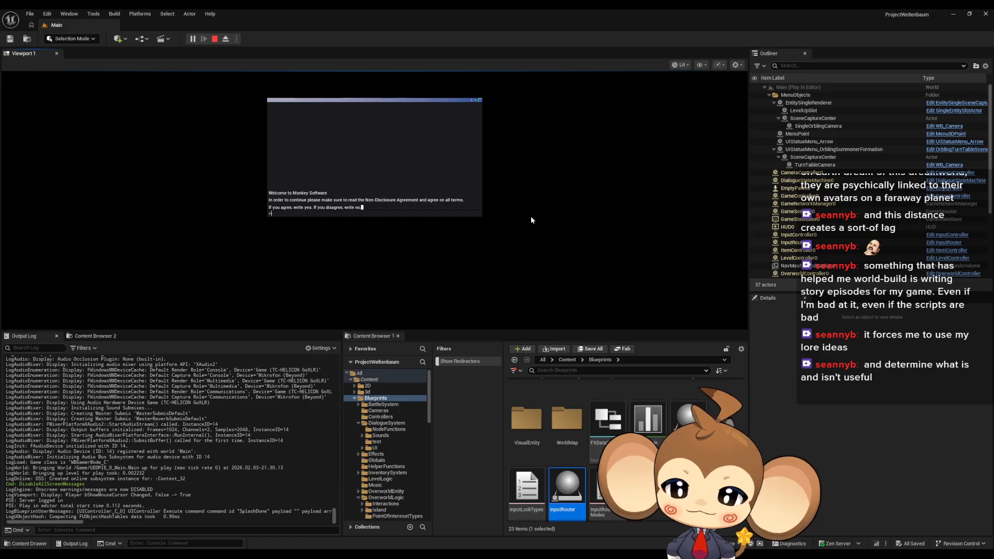
text(s)
key(Return)
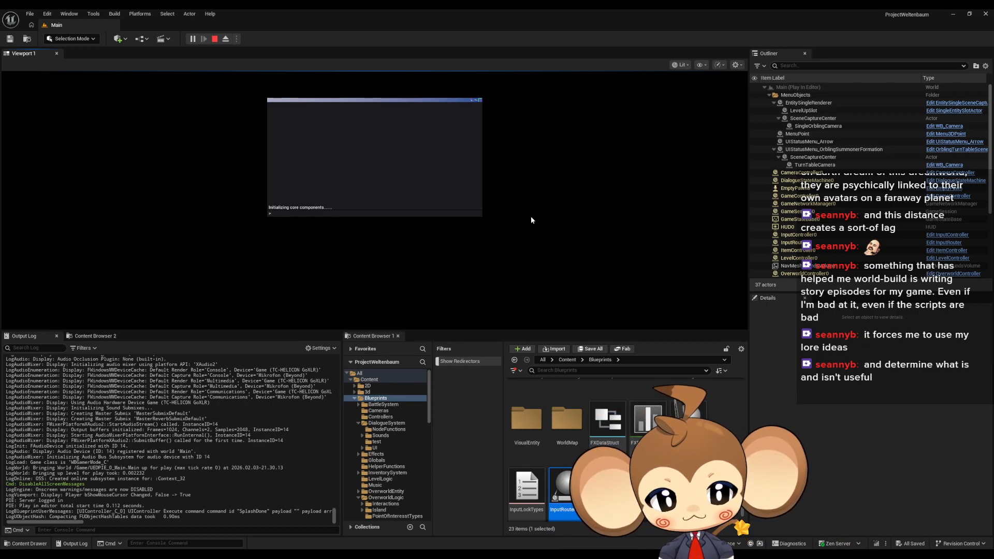
text(y)
key(Return)
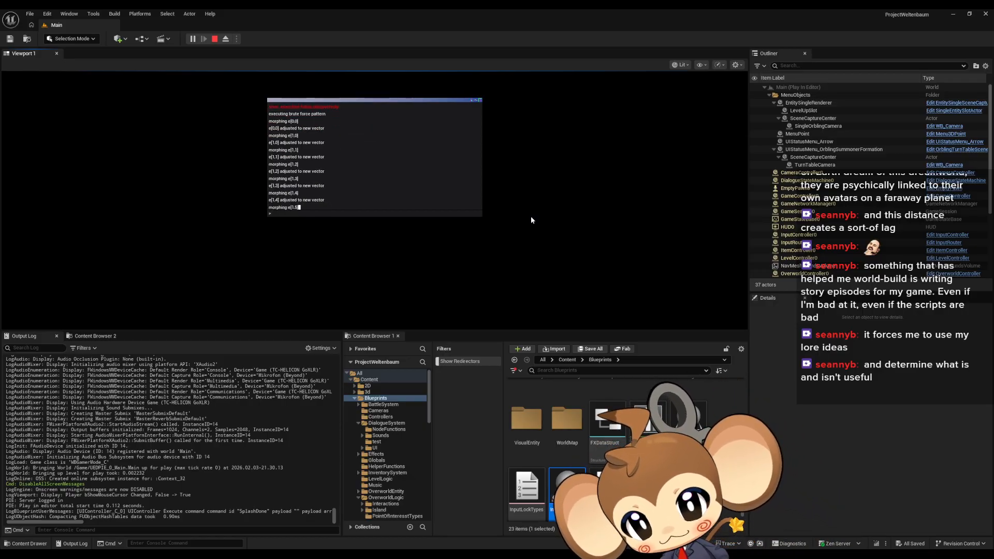
Step: Switch to the open Paint window, move it over the viewport, and delete a large area of old sketches to get blank canvas
click(327, 554)
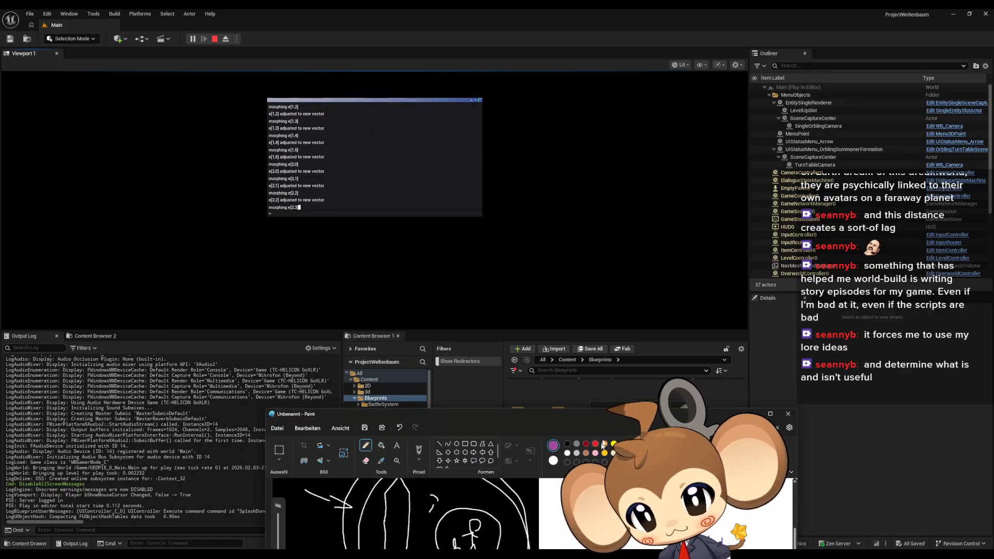
mouse_move(295, 419)
mouse_down()
mouse_move(274, 127)
mouse_move(255, 125)
mouse_up()
click(237, 135)
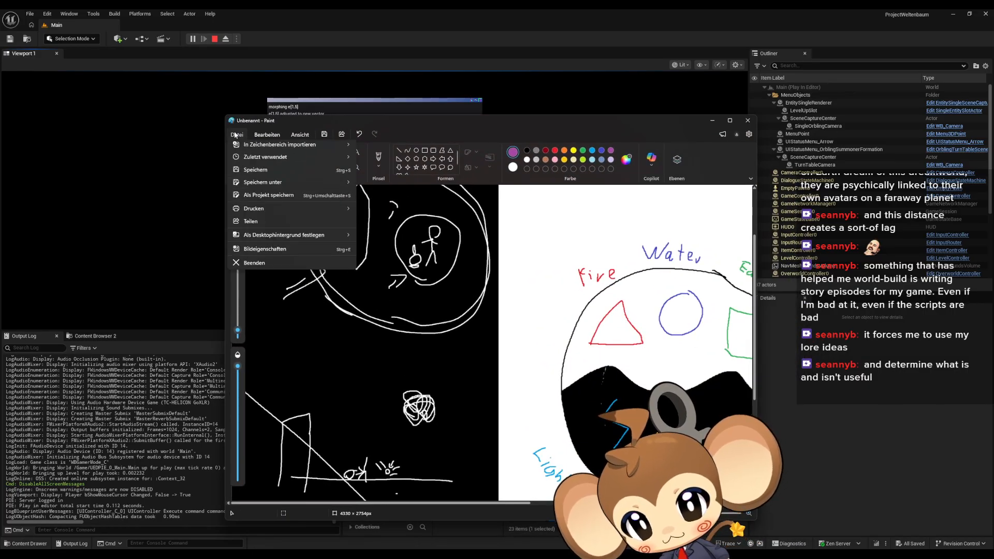
click(236, 134)
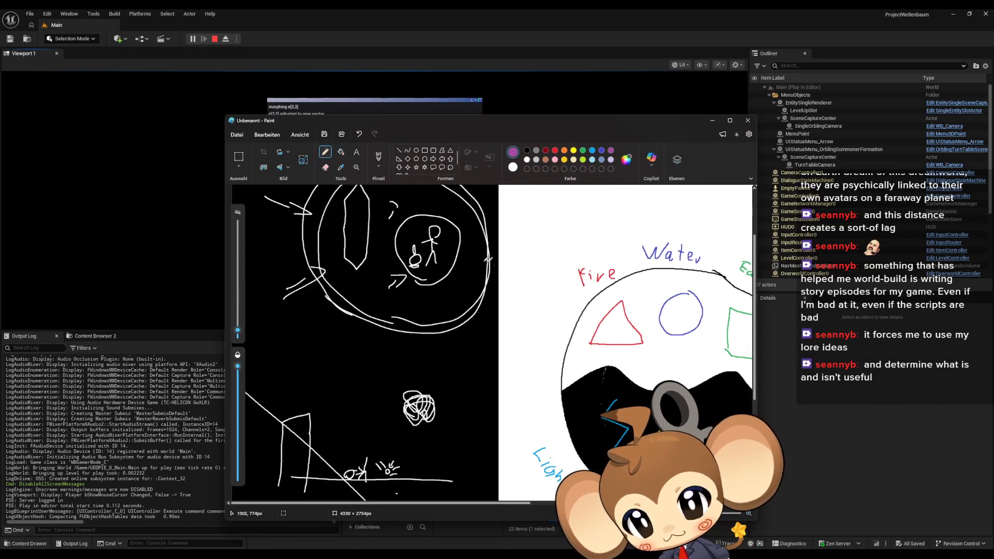
ctrl+scroll(413, 297, down, 3)
ctrl+scroll(412, 297, down, 1)
click(239, 157)
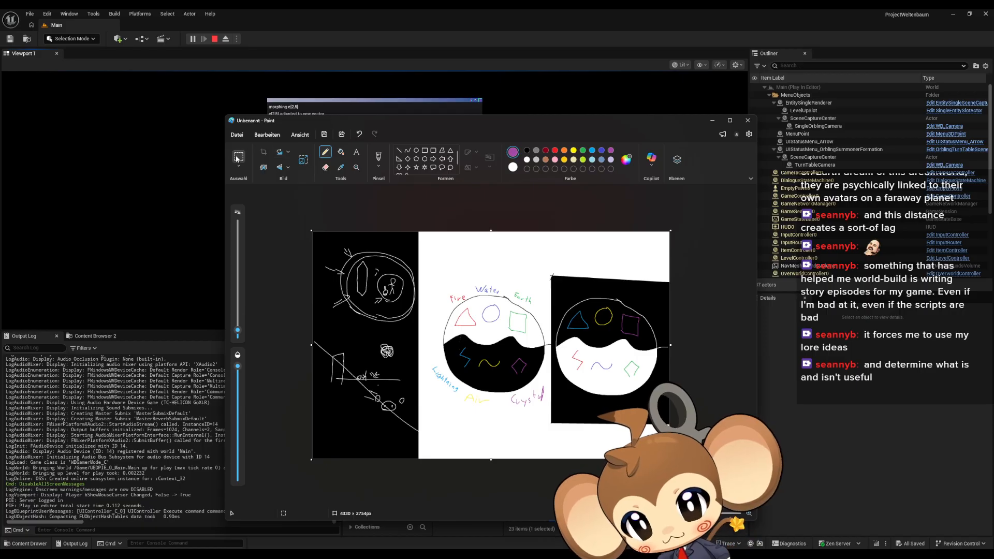
drag(606, 435, 181, 127)
key(Delete)
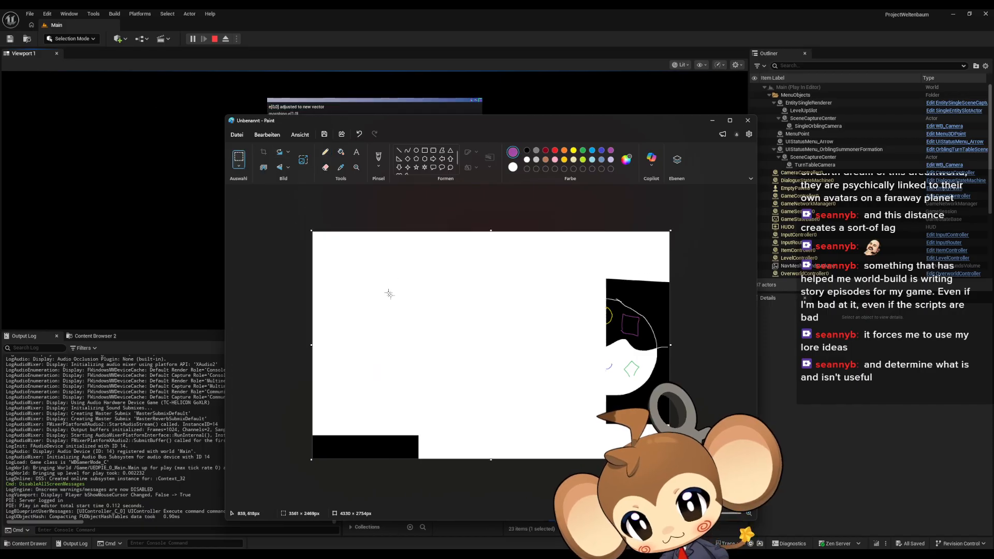
ctrl+scroll(393, 313, up, 1)
ctrl+scroll(394, 312, up, 3)
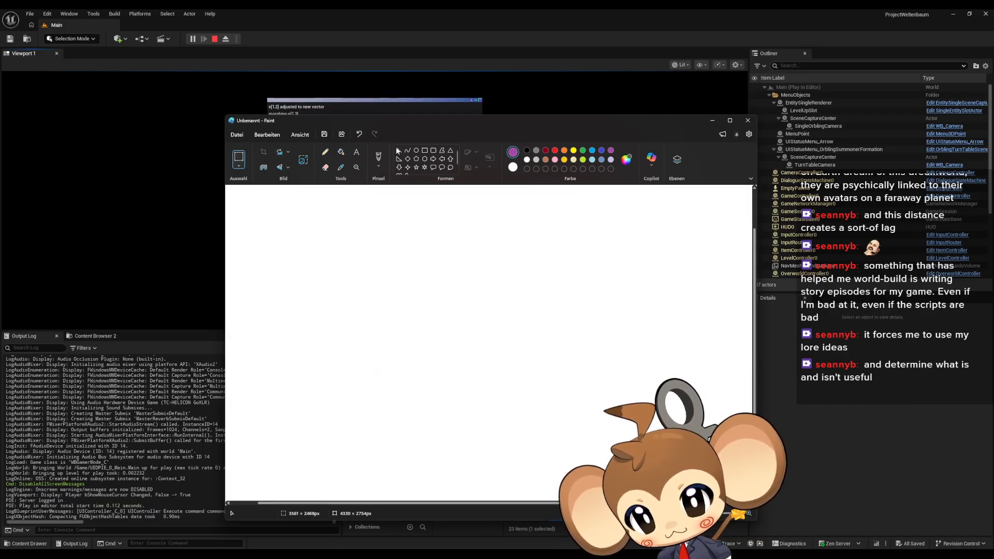
Step: Draw a smiling monkey face with closed eyes, mouth, head outline and inner face contour using the black pencil
click(325, 152)
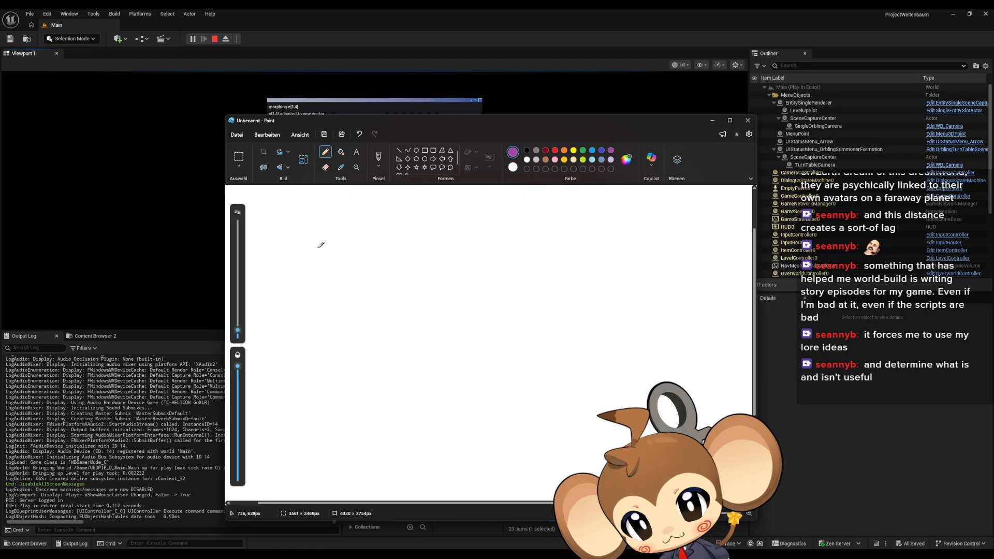
click(527, 150)
drag(422, 300, 504, 300)
drag(423, 329, 501, 339)
mouse_move(487, 260)
mouse_down()
mouse_move(404, 273)
mouse_move(411, 359)
mouse_move(520, 356)
mouse_move(487, 258)
mouse_move(459, 251)
mouse_move(425, 272)
mouse_move(417, 308)
mouse_move(390, 330)
mouse_up()
drag(468, 282, 518, 327)
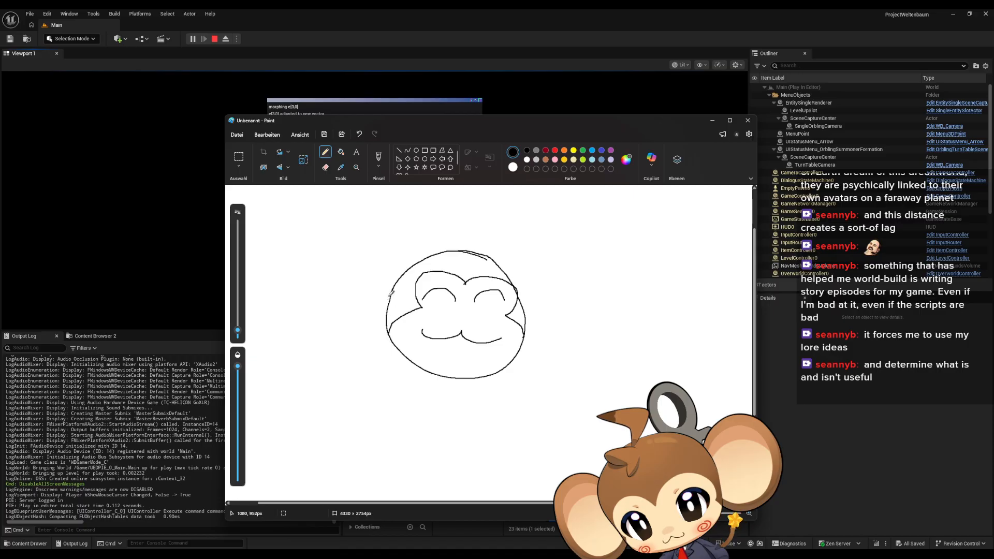
Step: Add two large ears with inner ear curves and a pointed hair tuft to the monkey head
mouse_move(397, 280)
mouse_down()
mouse_move(363, 306)
mouse_move(392, 312)
mouse_move(362, 259)
mouse_move(391, 330)
mouse_up()
mouse_move(516, 288)
mouse_down()
mouse_move(549, 286)
mouse_move(526, 322)
mouse_up()
mouse_move(504, 270)
mouse_down()
mouse_move(582, 327)
mouse_move(523, 339)
mouse_up()
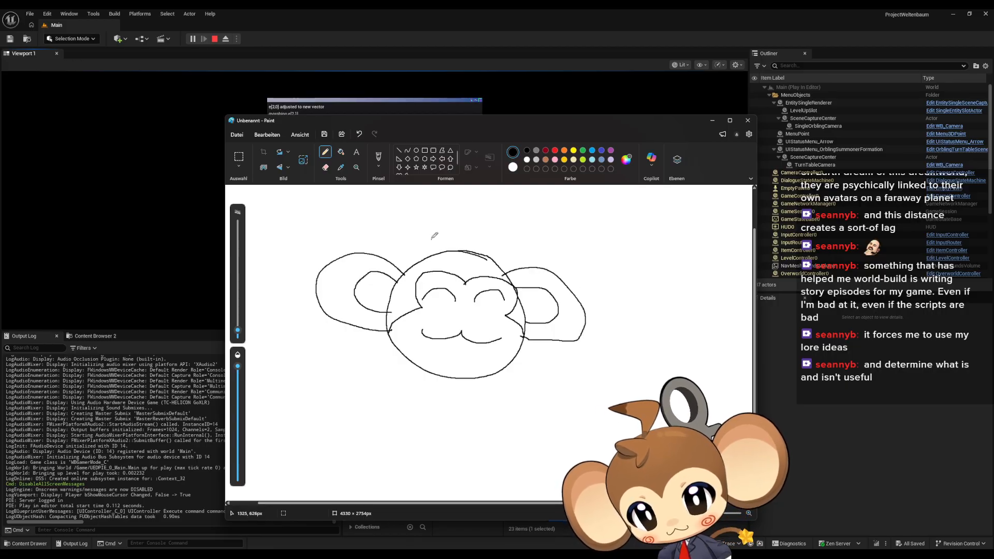
drag(463, 219, 474, 248)
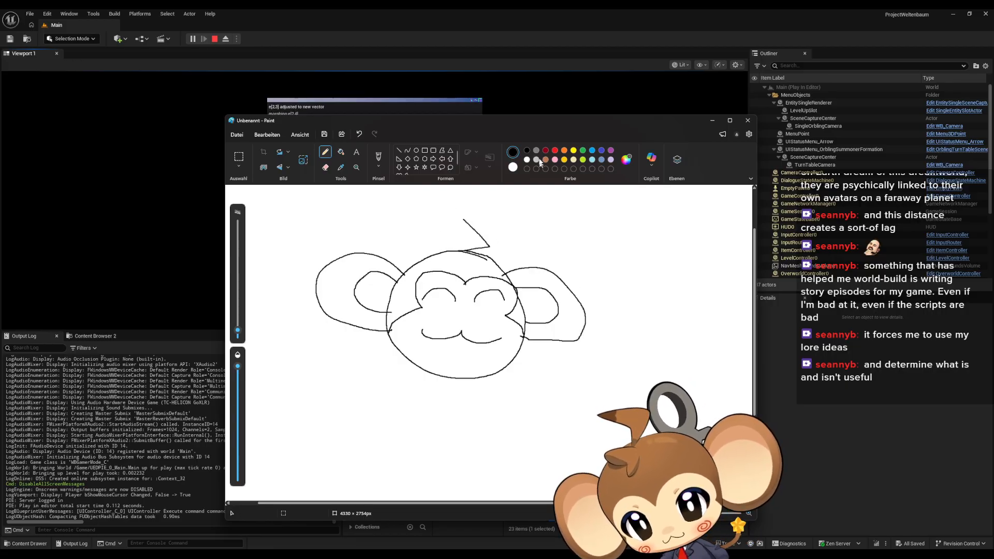
Step: Draw dark red swirls on both monkey cheeks and write BRB in black below the face
click(547, 151)
mouse_move(426, 314)
mouse_down()
mouse_move(418, 318)
mouse_move(427, 319)
mouse_up()
drag(506, 319, 504, 326)
click(527, 150)
mouse_move(337, 400)
mouse_down()
mouse_move(439, 401)
mouse_move(419, 409)
mouse_up()
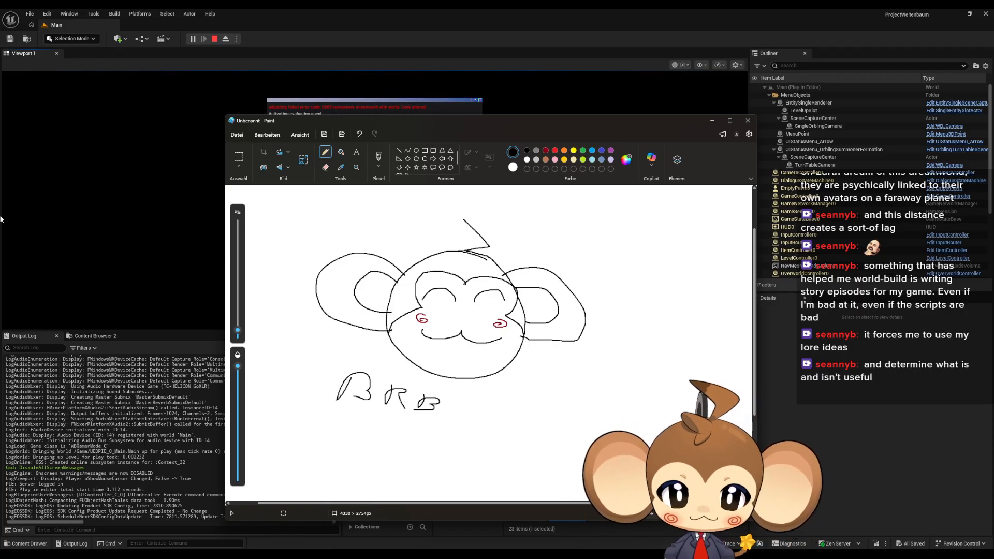
Step: Close the Paint window with the monkey drawing
click(748, 121)
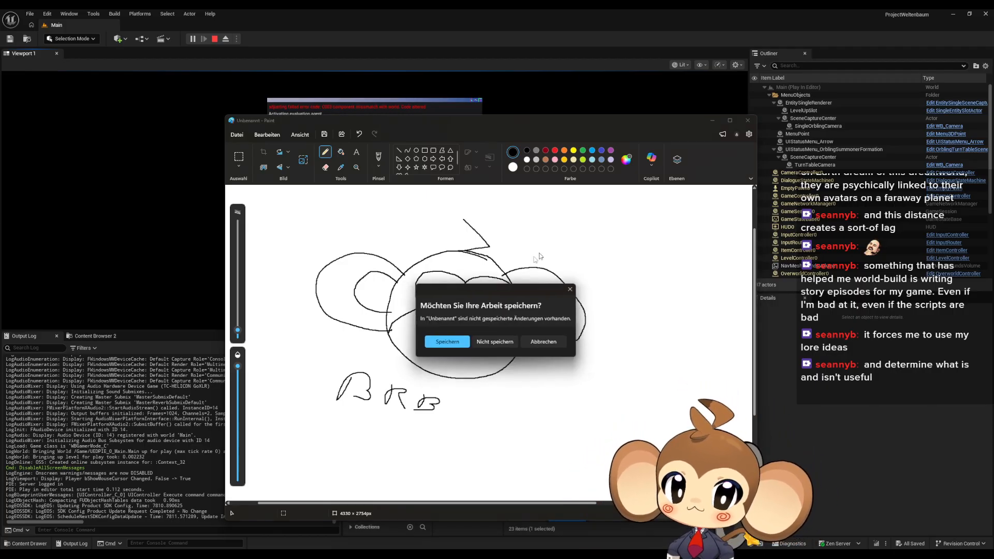
Step: Close the Paint drawing without saving it and confirm entering the access point in the running game's console
click(497, 342)
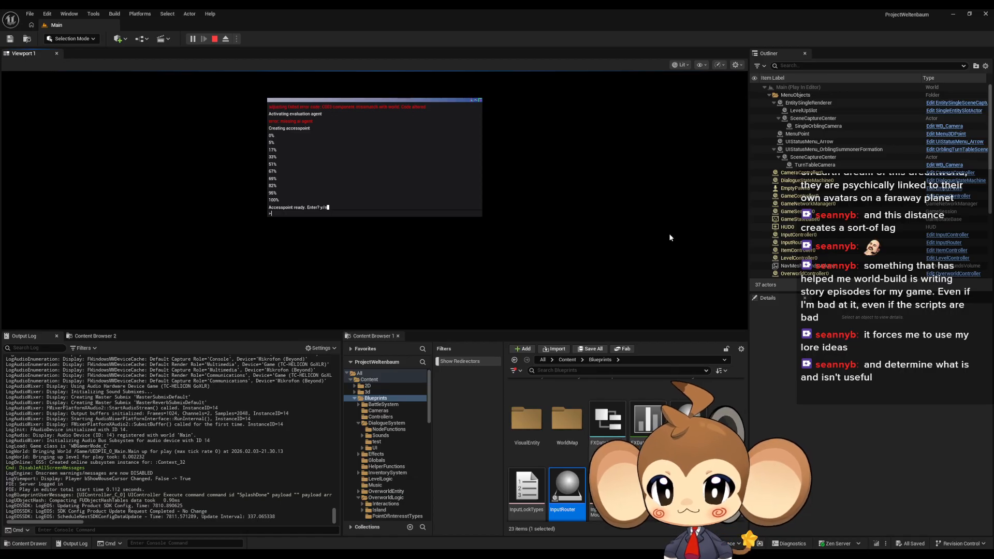
key(Return)
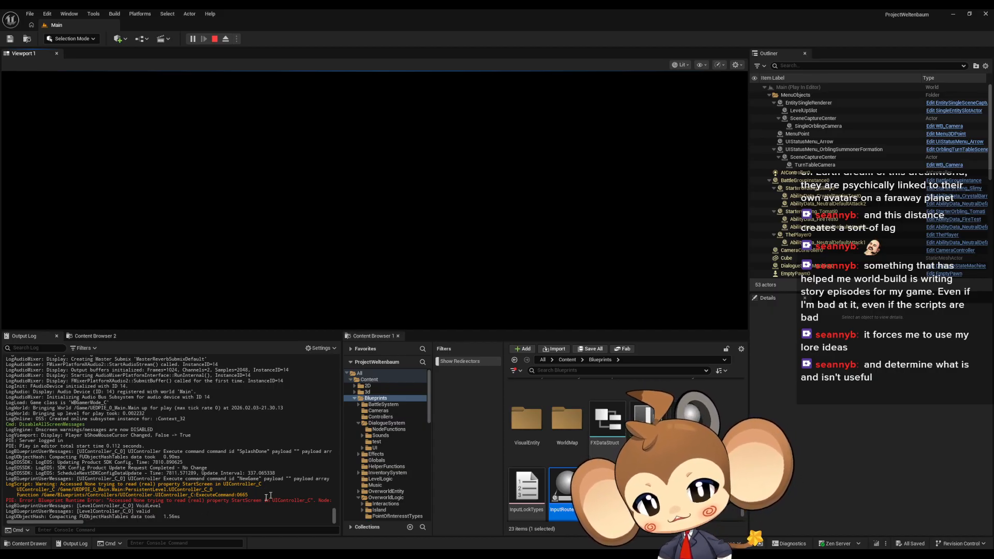
Step: Stop the play session and examine the StartScreen Remove from Parent node named in the Blueprint runtime error
mouse_move(66, 522)
mouse_down()
mouse_move(126, 524)
mouse_move(63, 527)
mouse_up()
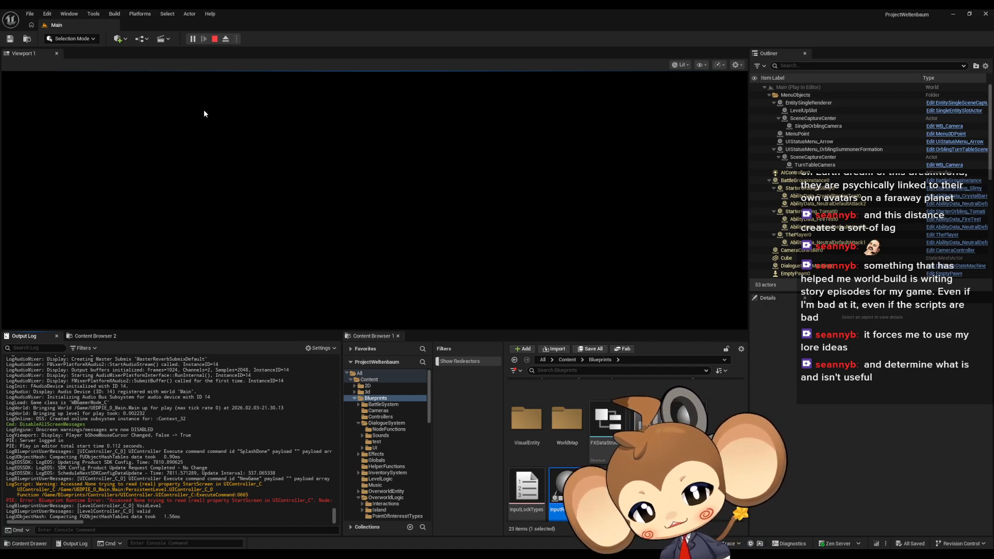
click(215, 39)
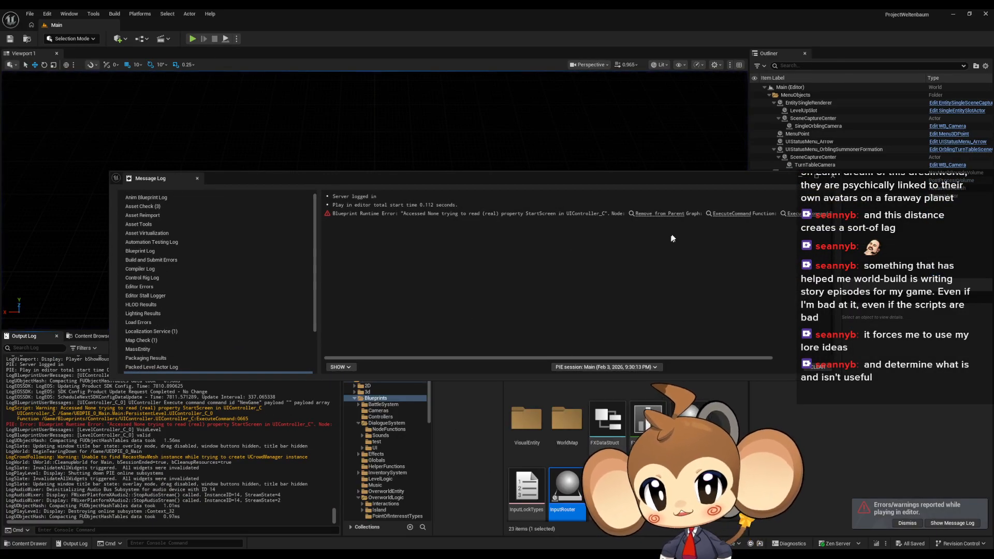
click(651, 213)
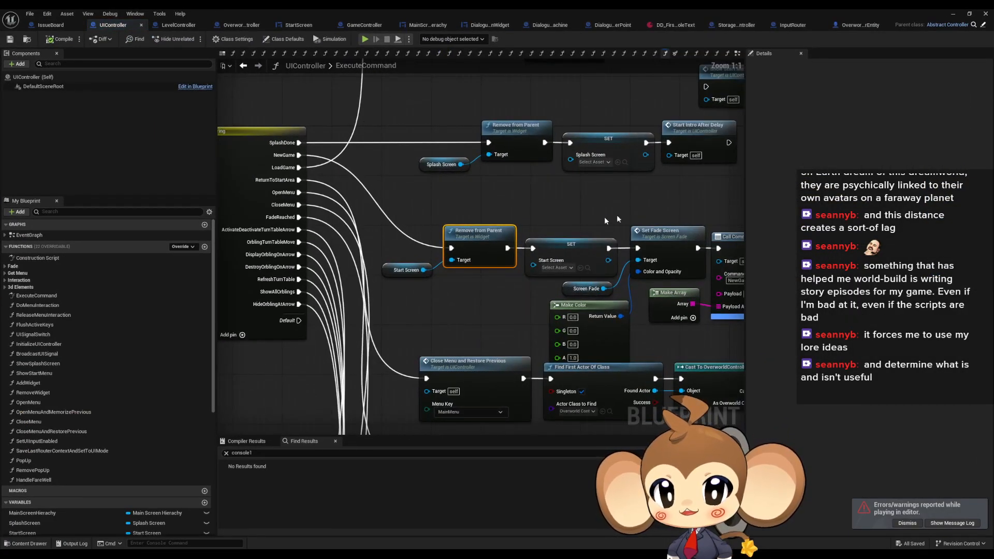
drag(400, 241, 482, 301)
right_drag(479, 304, 639, 311)
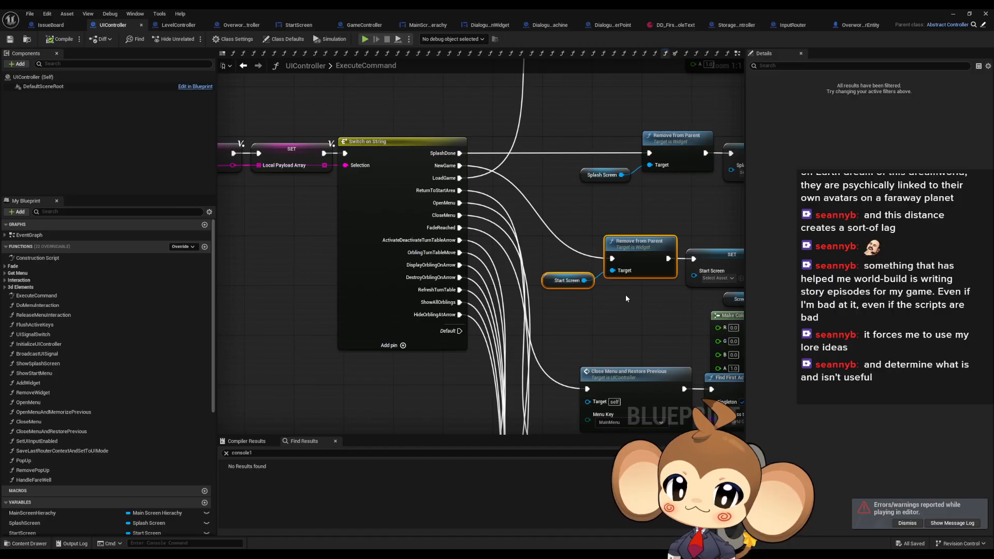
right_drag(650, 310, 387, 358)
right_drag(505, 299, 583, 305)
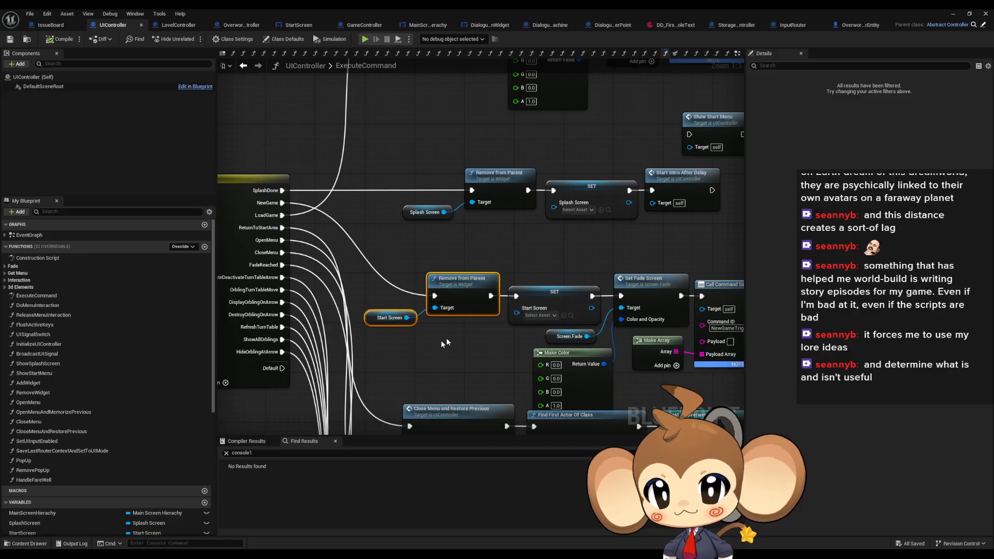
Step: Rewire the NewGame output of Switch on String directly to Set Fade Screen, then compile and save UIController
drag(384, 273, 518, 331)
click(427, 246)
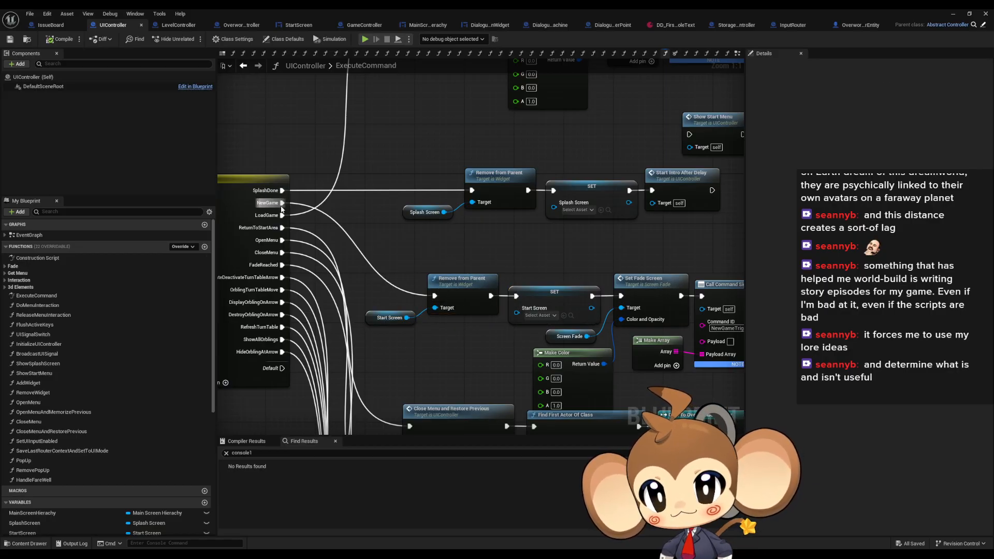
drag(280, 202, 621, 296)
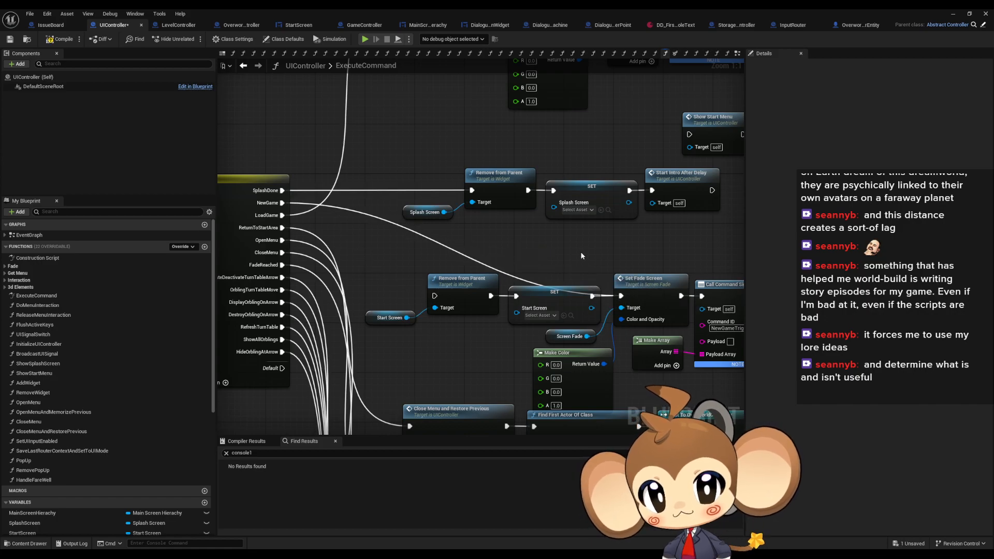
click(60, 38)
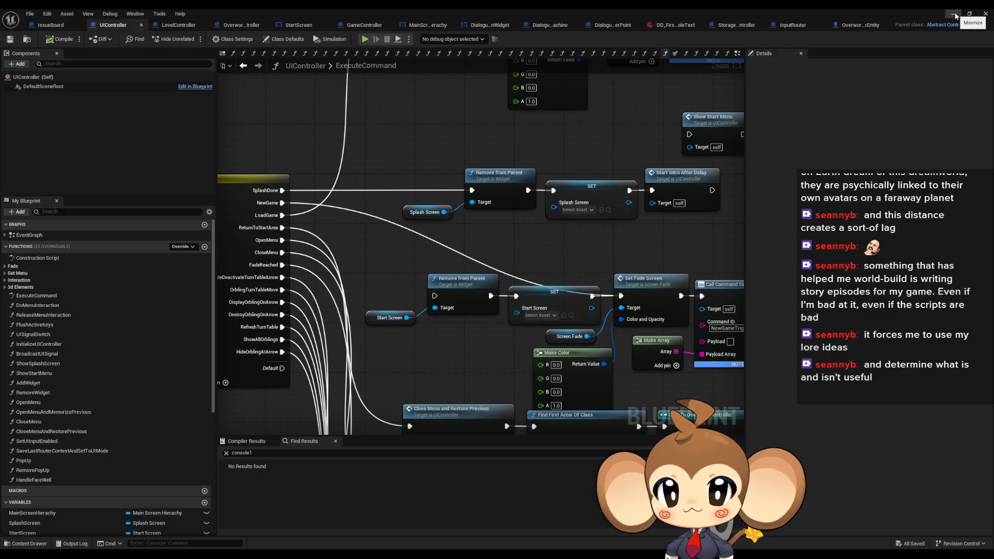
Step: Return to the Main level, start a new play session and advance the intro dialogue to the console prompt
click(954, 14)
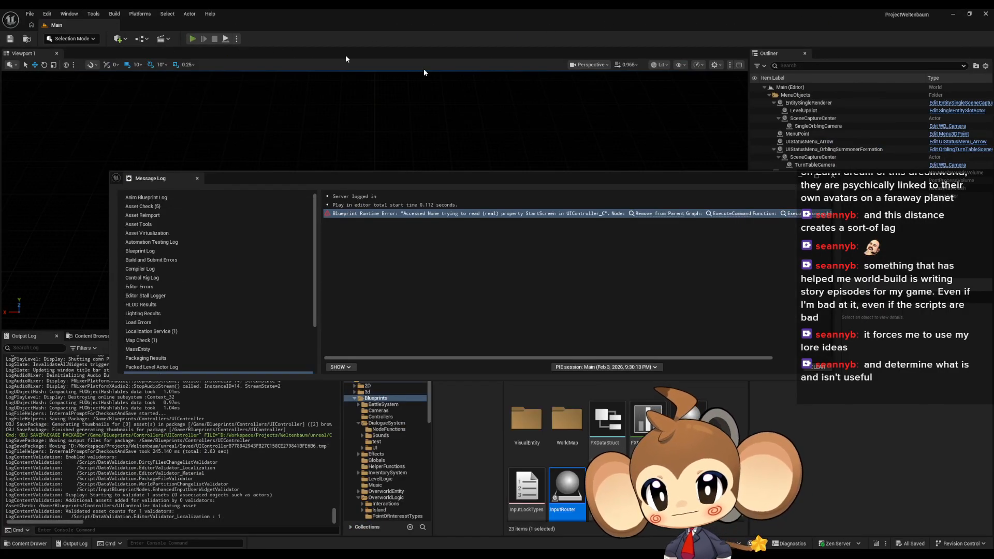
click(192, 39)
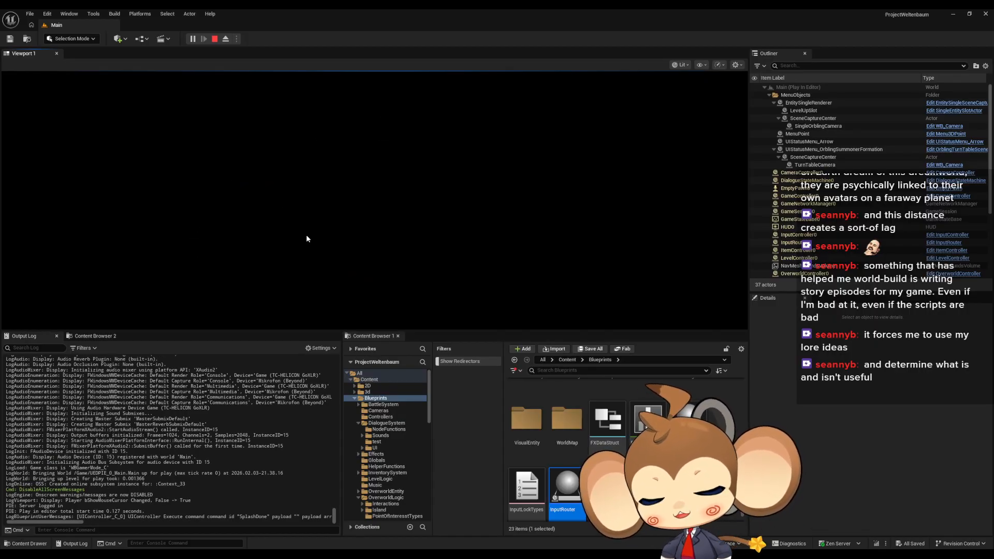
click(356, 217)
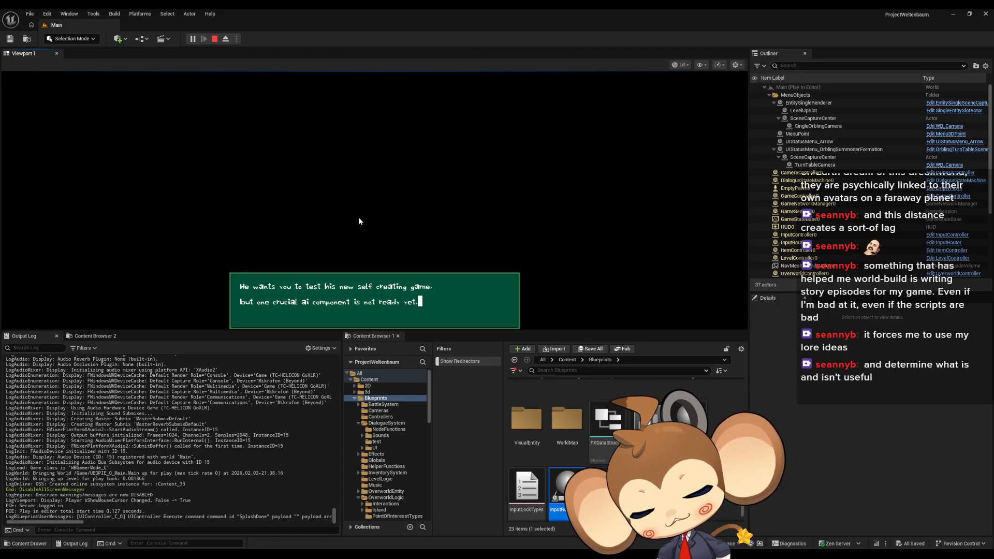
click(359, 218)
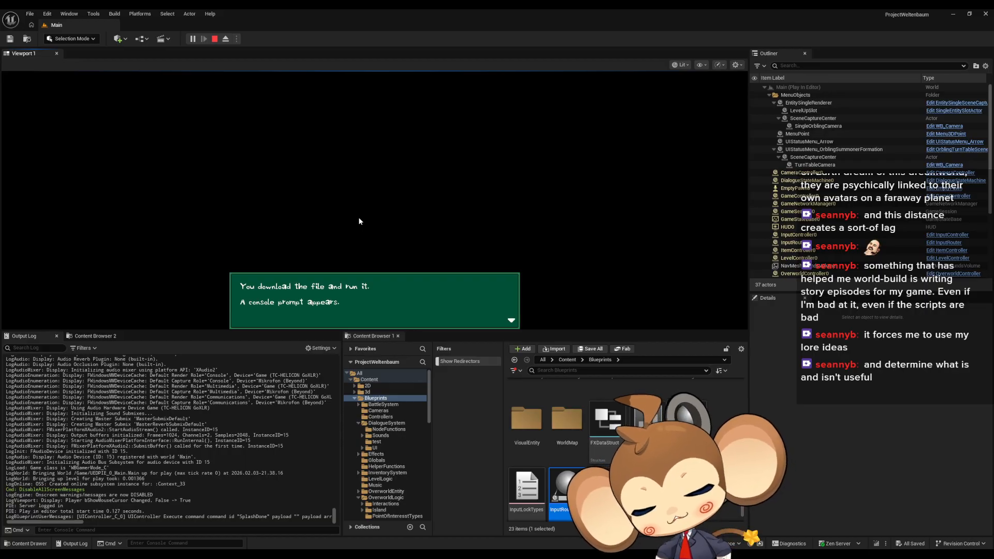
click(359, 218)
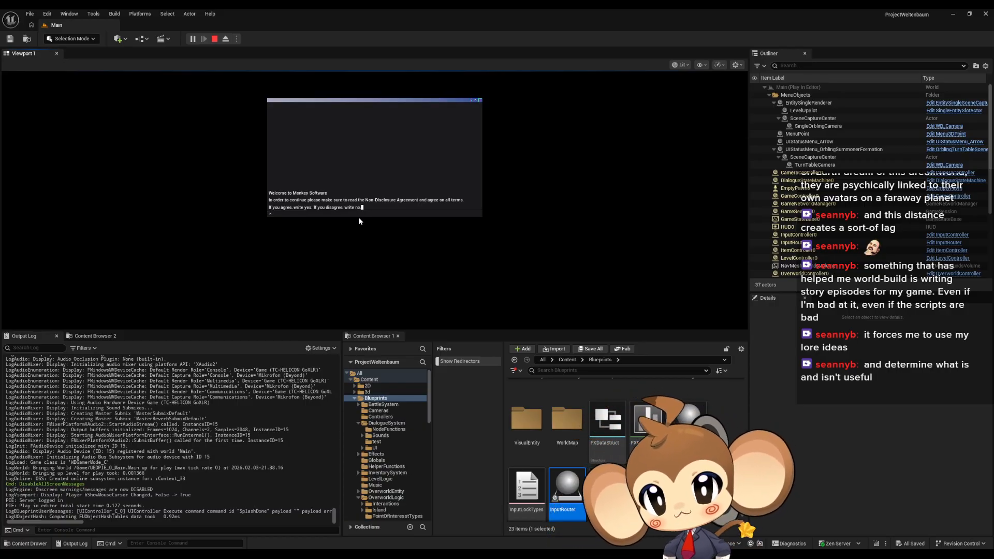
Step: Answer yes to the Non-Disclosure Agreement and y to creating the world and entering the access point
text(ye)
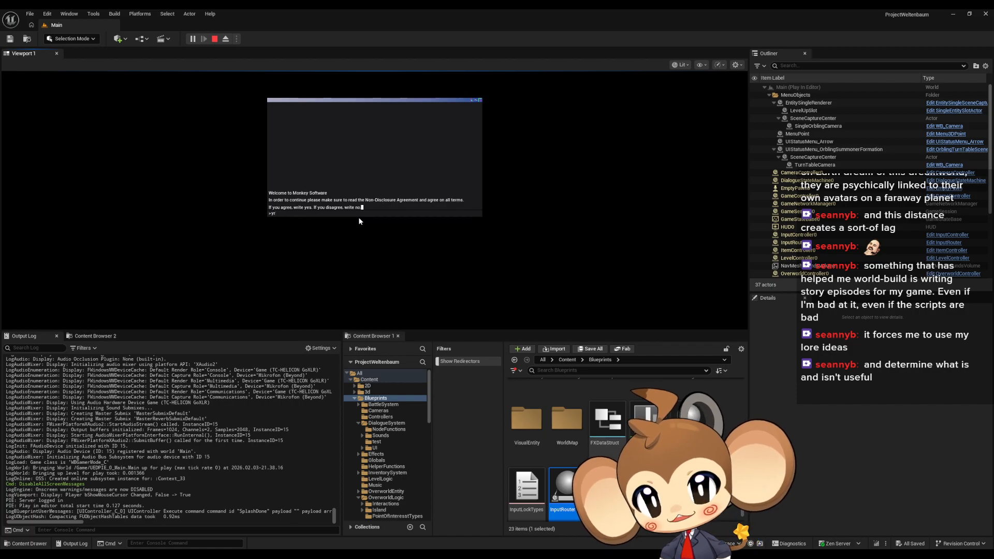
text(s)
key(Return)
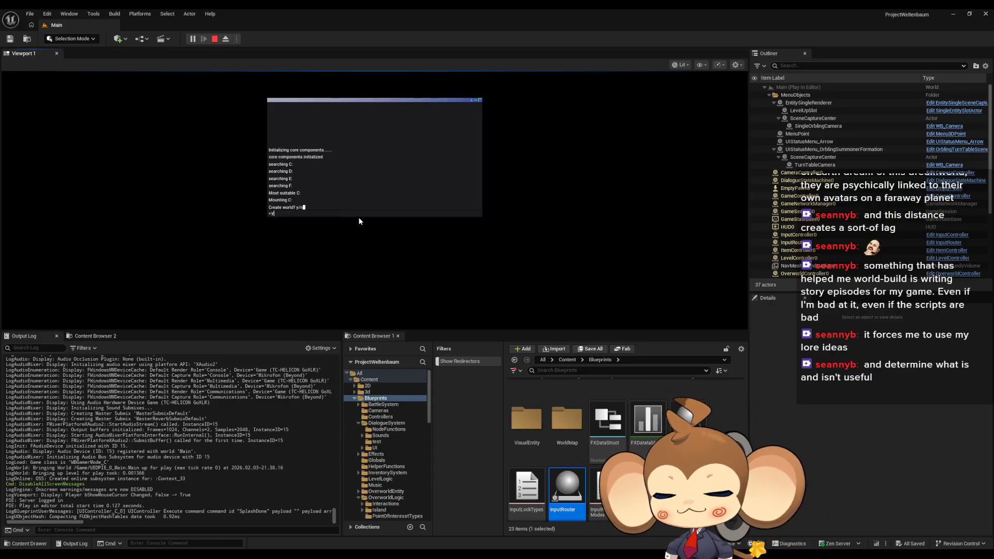
key(Return)
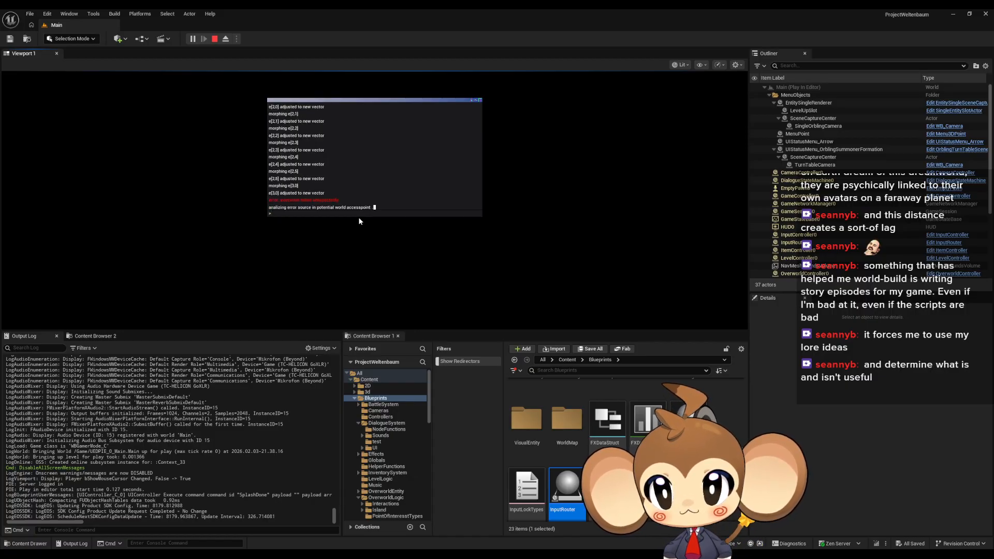
text(y)
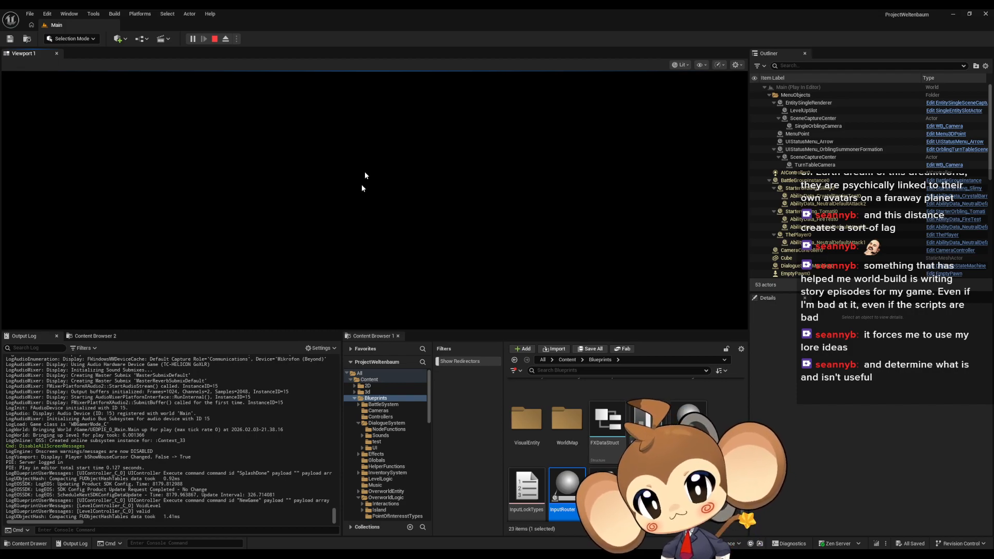
Step: Eject from the player and inspect AIController0, MenuPoint and the rest of the running level's actors
click(226, 38)
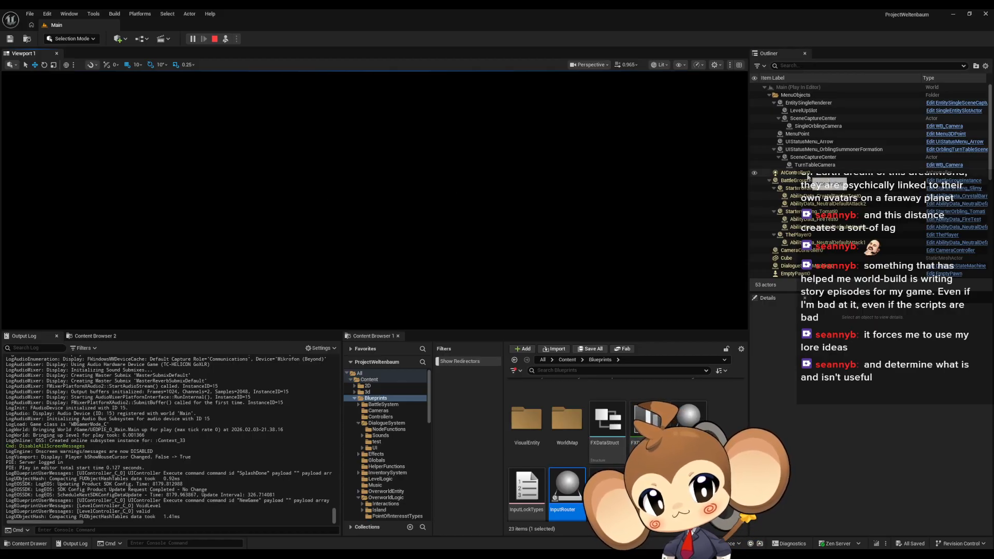
click(806, 173)
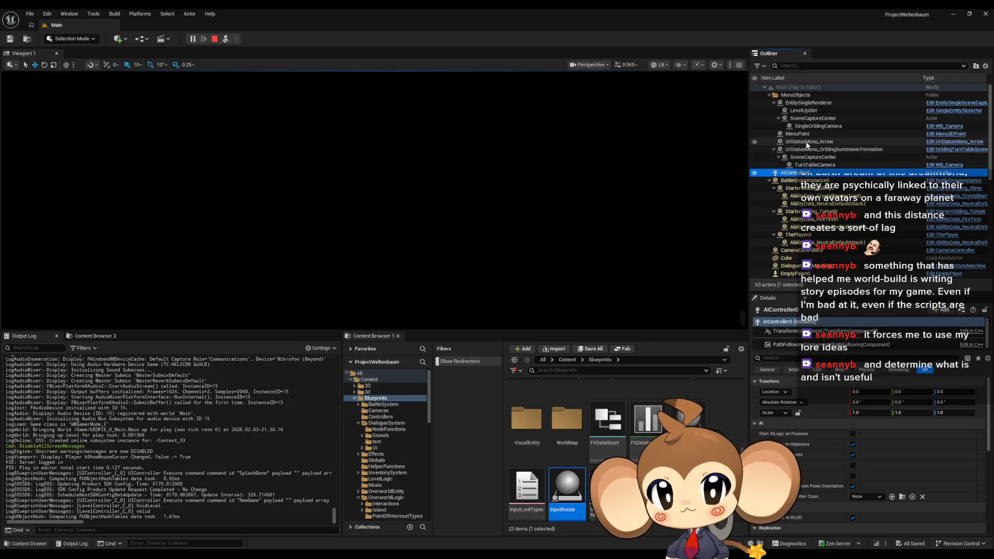
click(806, 135)
scroll(829, 171, down, 5)
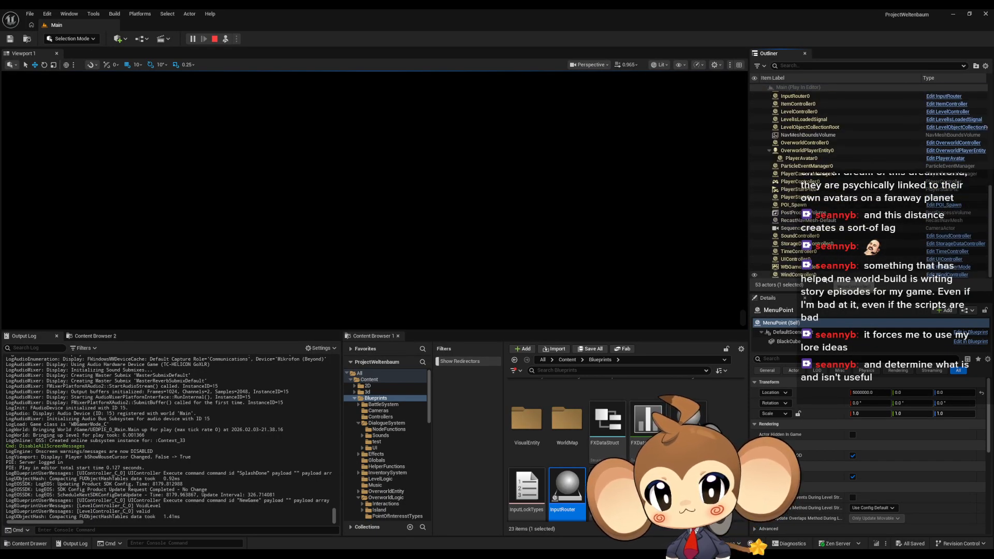
scroll(823, 223, up, 2)
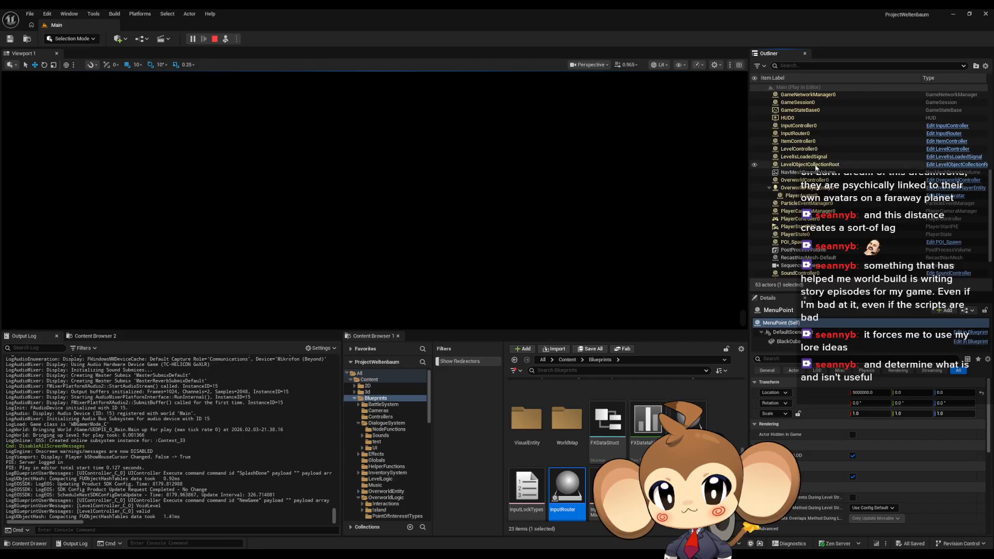
scroll(814, 171, up, 8)
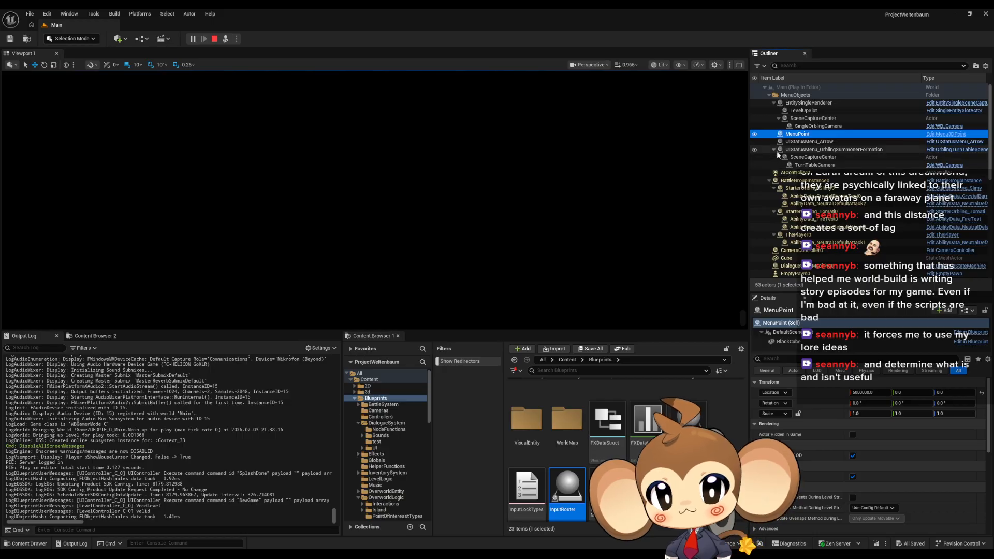
Step: Inspect the LevelUpSlot actor and collapse the MenuObjects folder in the actor list
click(775, 150)
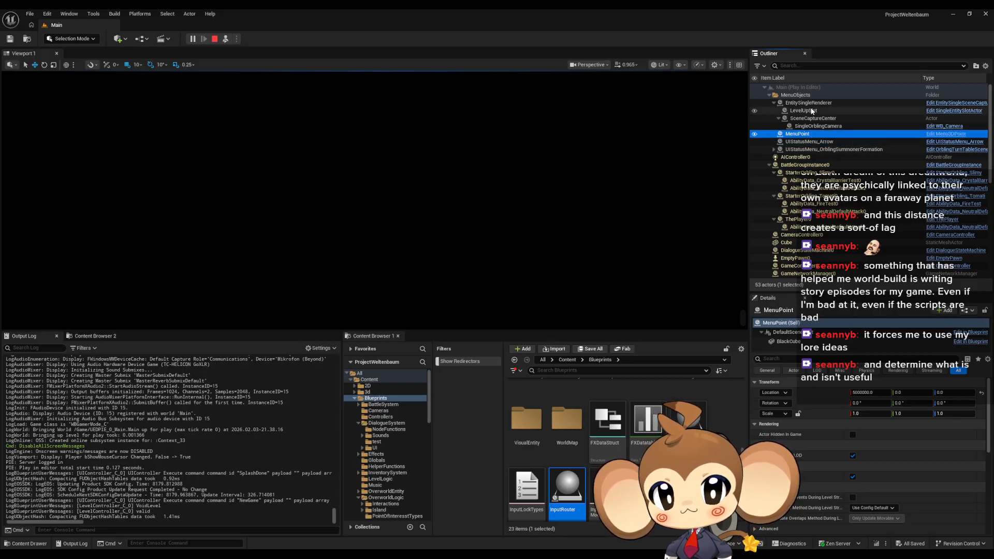
click(778, 119)
click(820, 112)
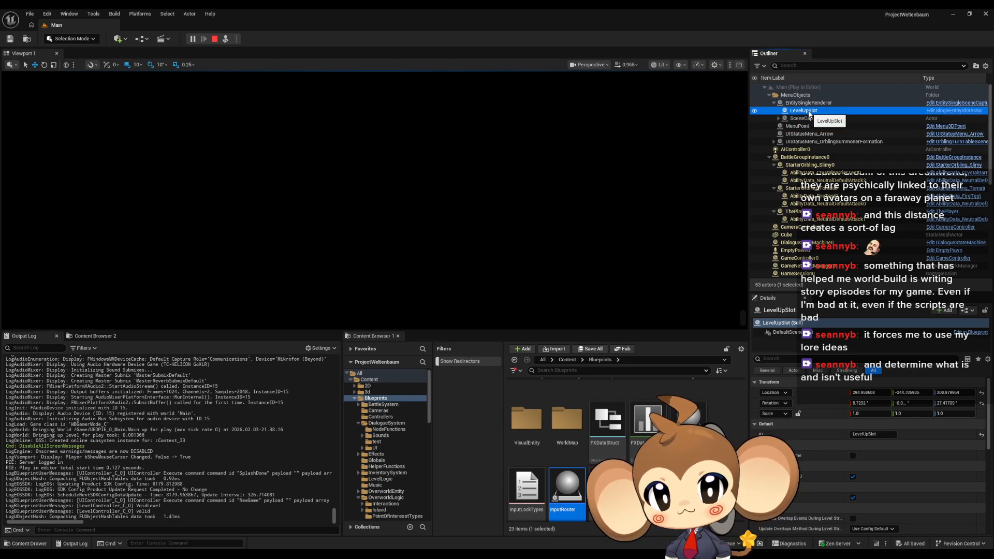
scroll(798, 117, down, 1)
scroll(777, 119, up, 1)
click(770, 95)
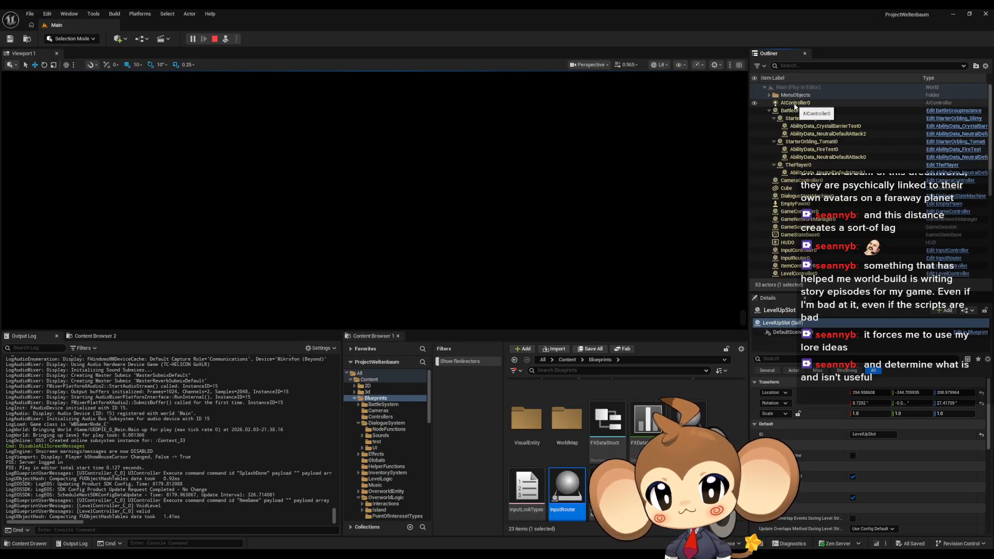
Step: Inspect the transforms of the Cube and POI_Spawn actors in the running level
click(815, 189)
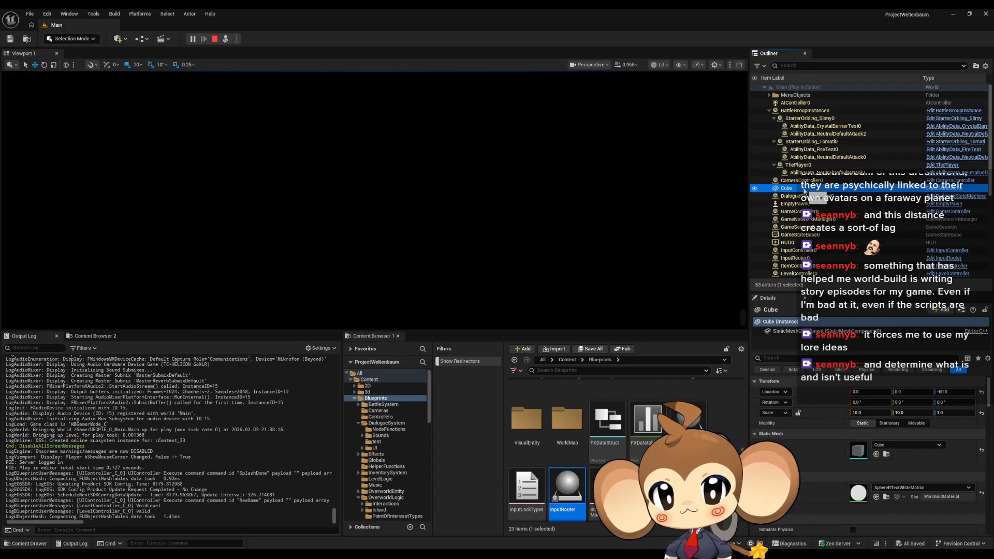
scroll(804, 191, down, 8)
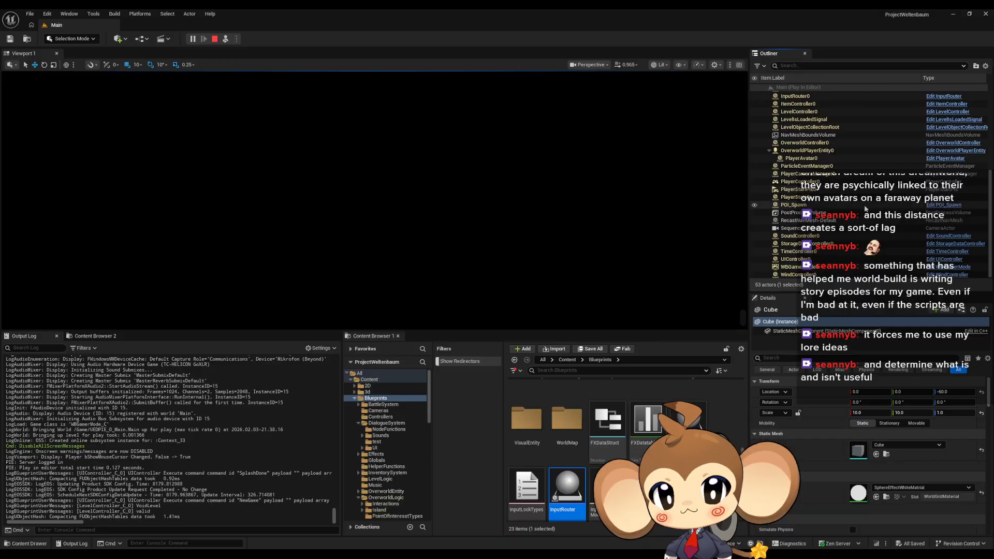
click(807, 205)
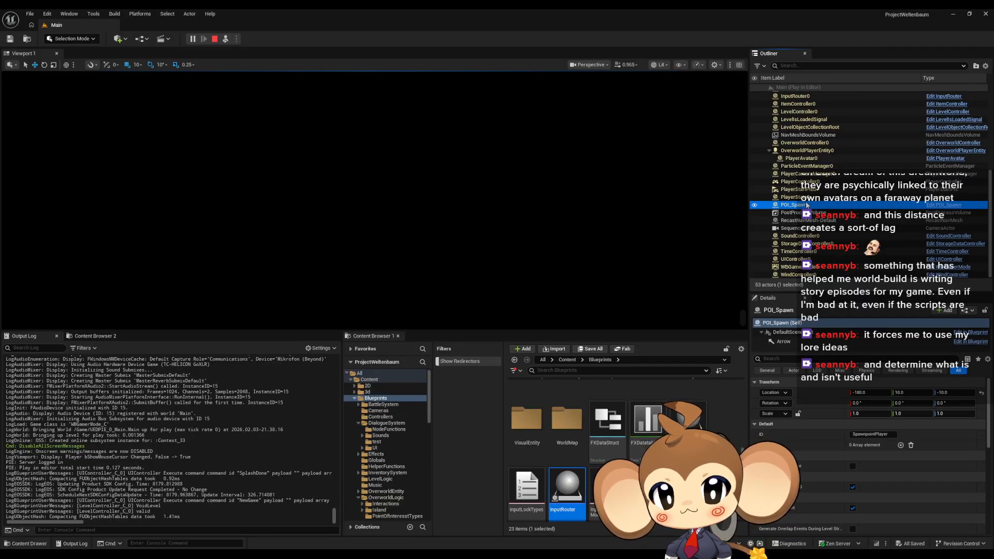
click(646, 200)
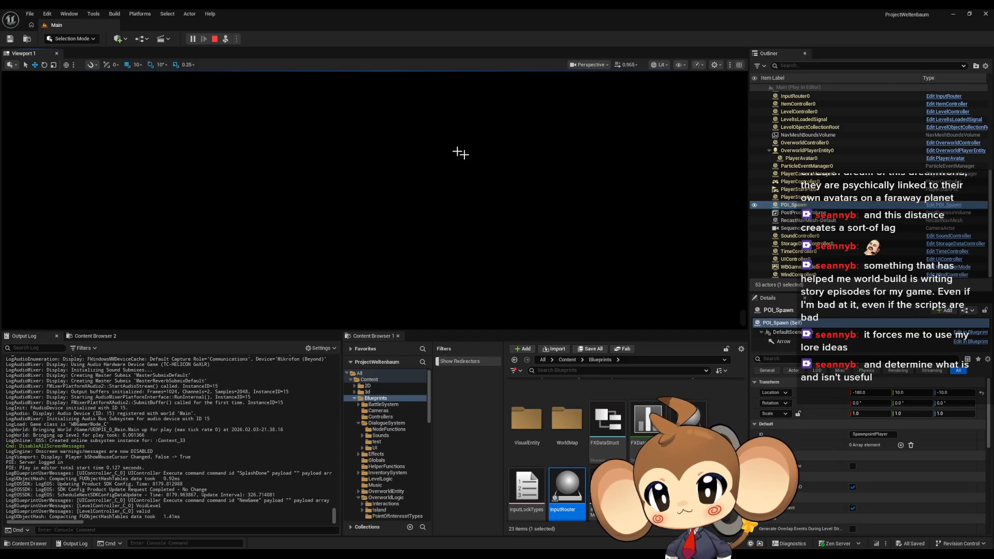
Step: Check the UIController0 and PlayerCameraManager0 actors and bring OverworldPlayerEntity0 into view in the ejected viewport
click(228, 41)
click(228, 42)
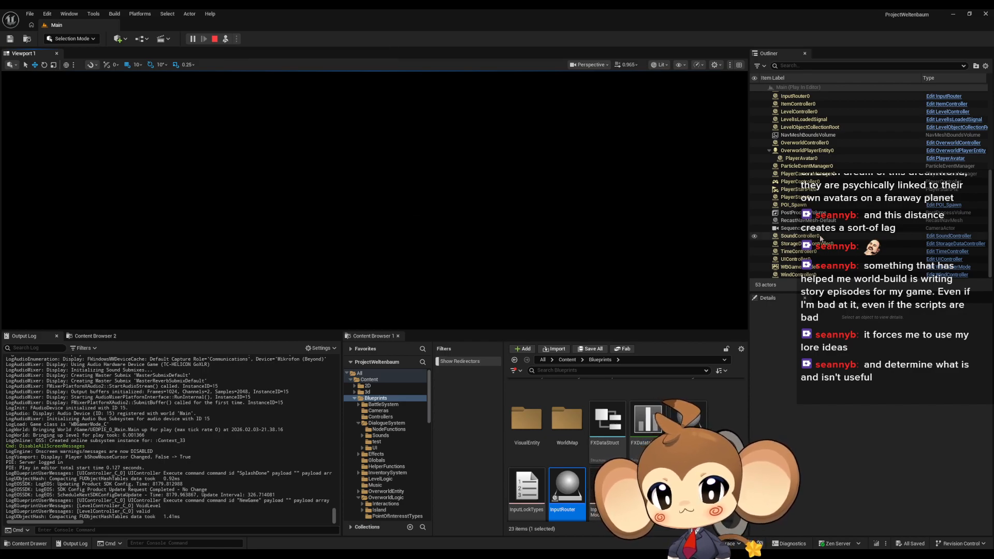
click(805, 259)
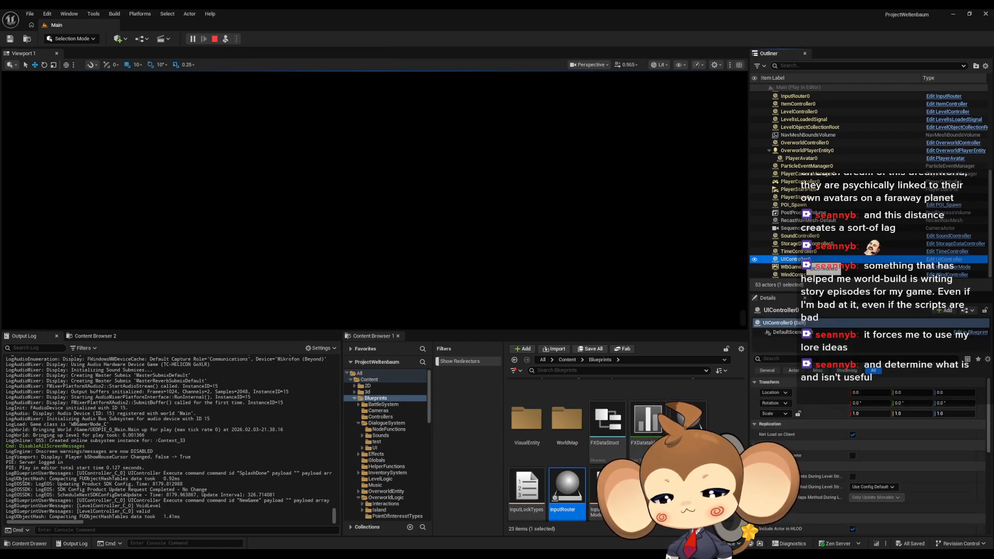
click(816, 166)
click(817, 175)
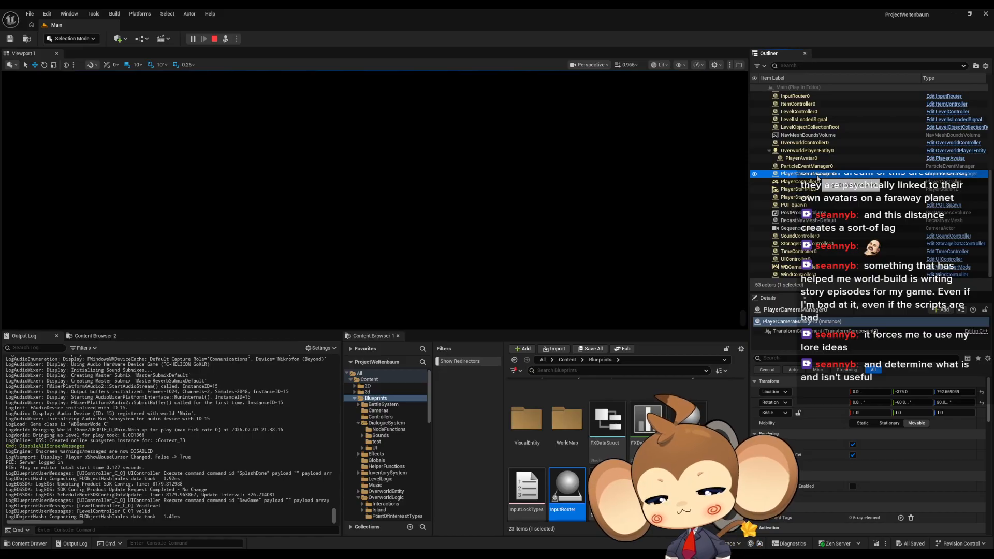
click(827, 151)
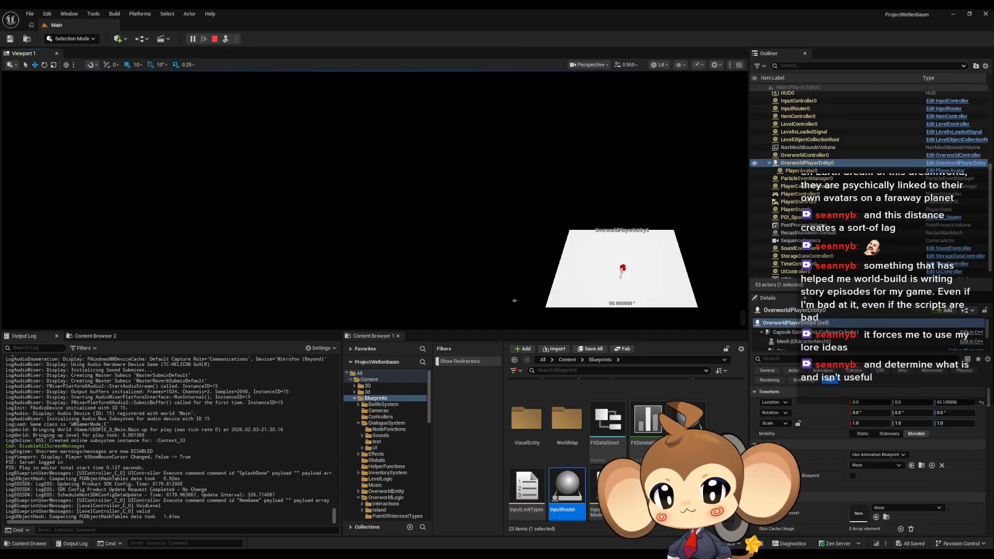
Step: Inspect the OverworldController0, OverworldPlayerEntity0, LevelObjectCollectionRoot and LevelIsLoadedSignal actors in the running level
click(822, 155)
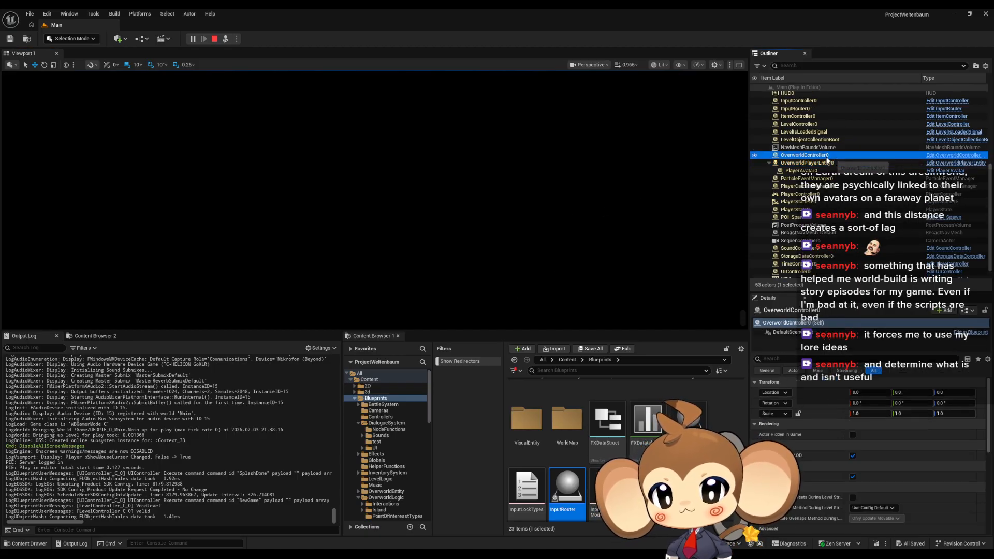
click(826, 163)
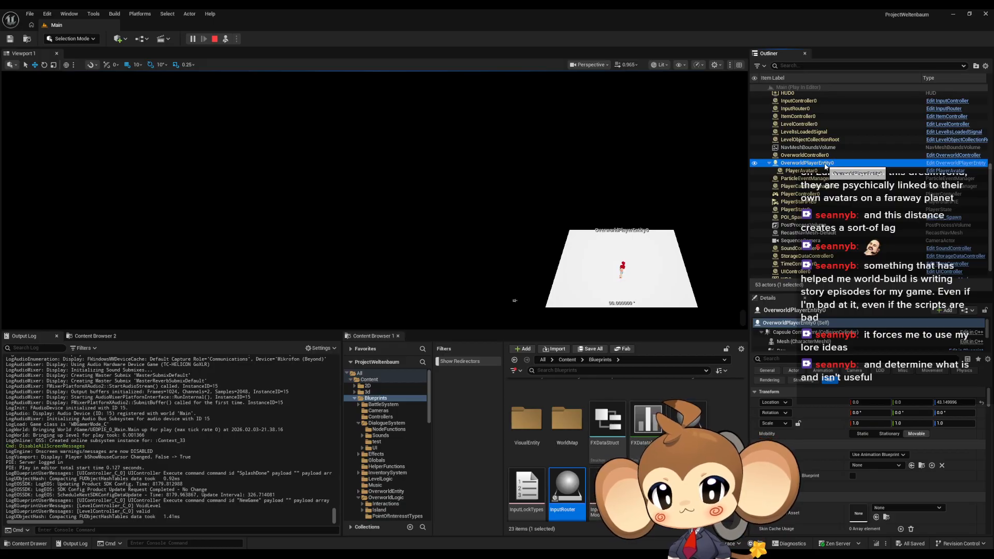
click(823, 155)
click(821, 140)
click(821, 132)
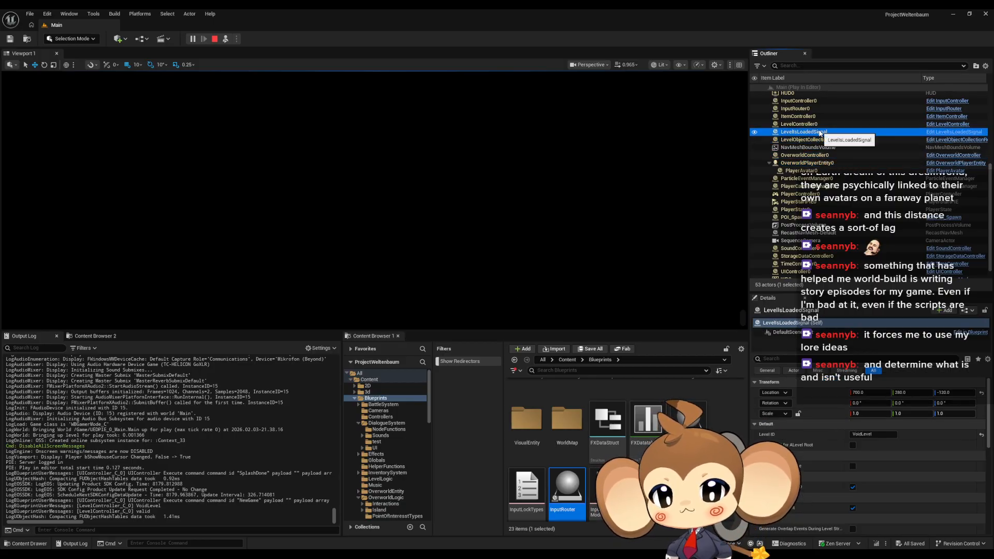
Step: Stop the play session and check the NewGameTriggered command signal call in UIController's ExecuteCommand graph
click(214, 39)
mouse_move(406, 557)
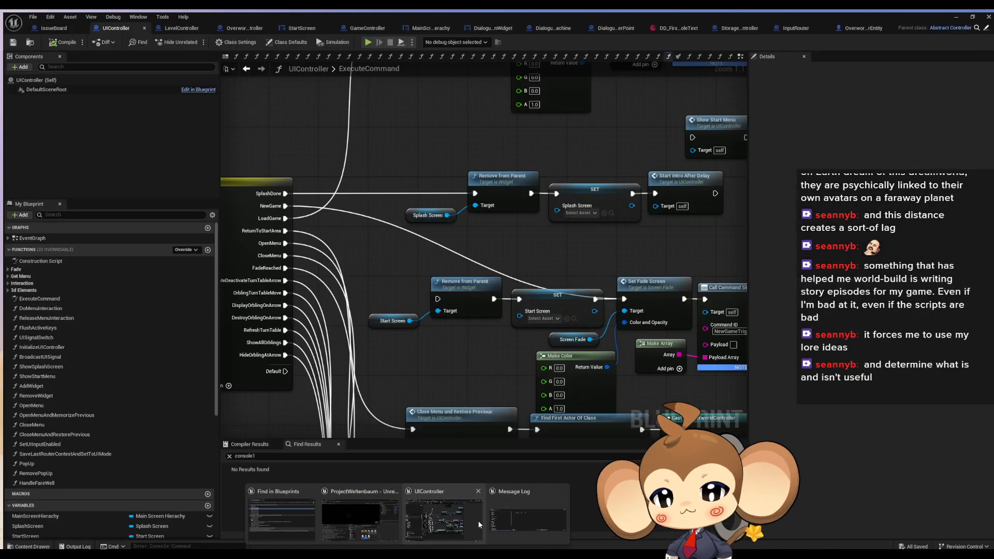
click(477, 520)
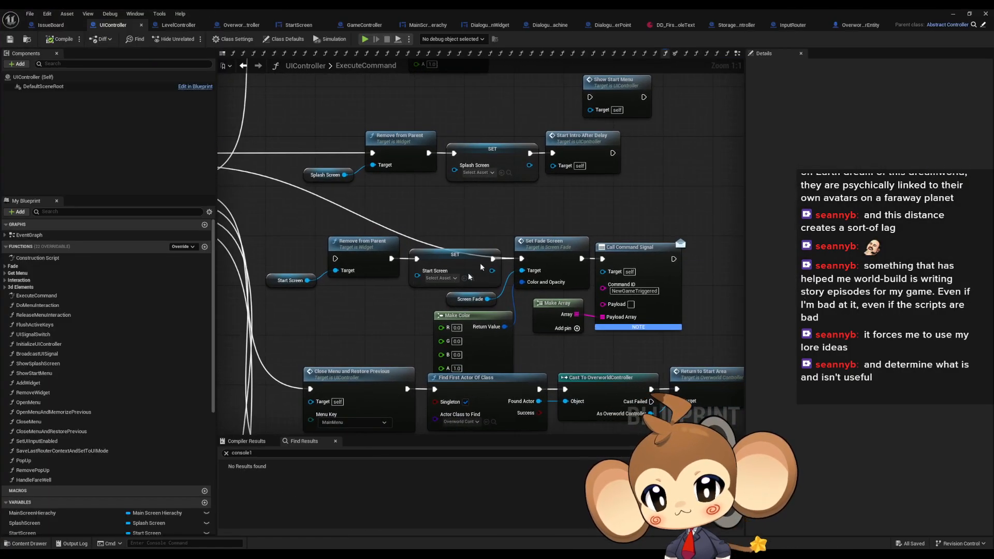
click(657, 254)
right_drag(729, 267, 637, 201)
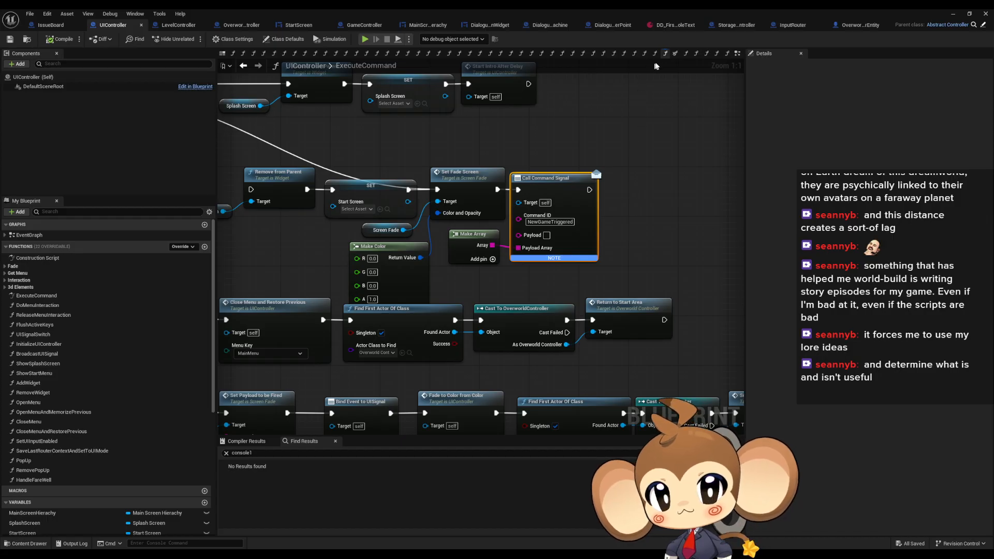
right_drag(637, 200, 610, 207)
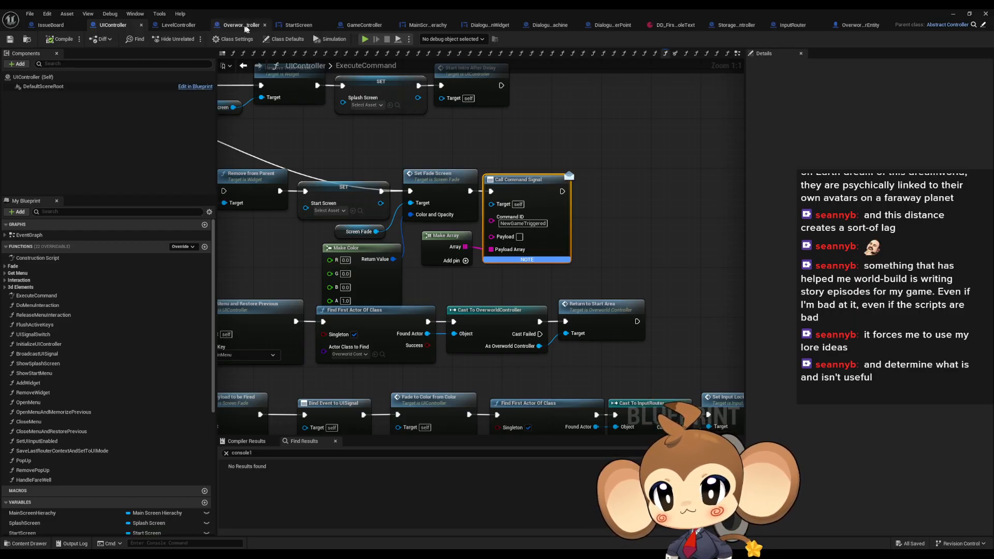
Step: Trace the NewGameTriggered branch of GameController's ExecuteCommand graph through the storage data and time controller initialization
click(364, 25)
right_drag(427, 109, 222, 150)
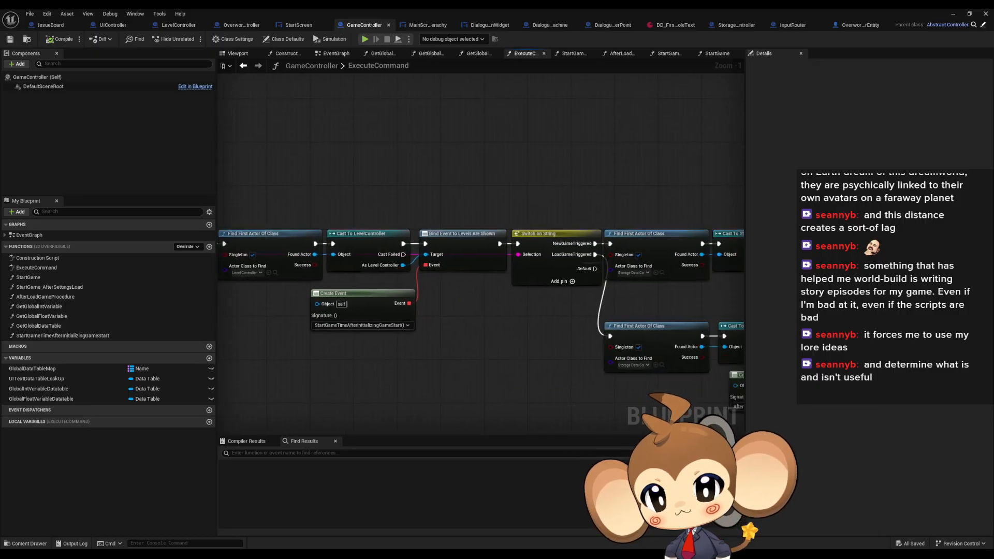
right_drag(391, 169, 260, 196)
drag(315, 161, 530, 232)
right_drag(530, 232, 277, 236)
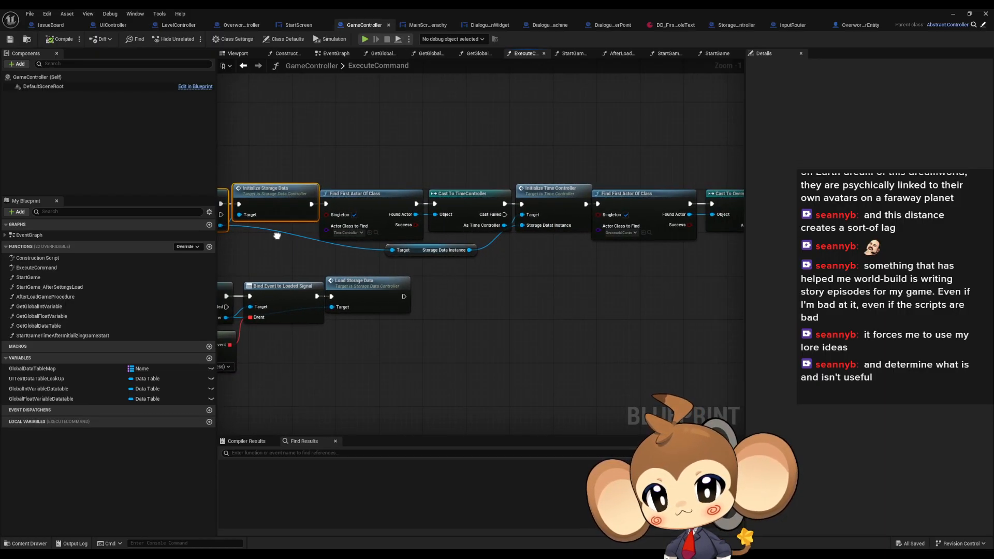
drag(371, 150, 544, 211)
right_drag(556, 239, 317, 247)
Step: Examine the Build Overworld, VoidLevel Build Island, Initialize Camera Controller and Switch to Camera calls on the new-game branch
drag(427, 165, 645, 256)
right_drag(656, 258, 462, 266)
click(463, 266)
drag(462, 263, 507, 233)
right_drag(500, 236, 432, 242)
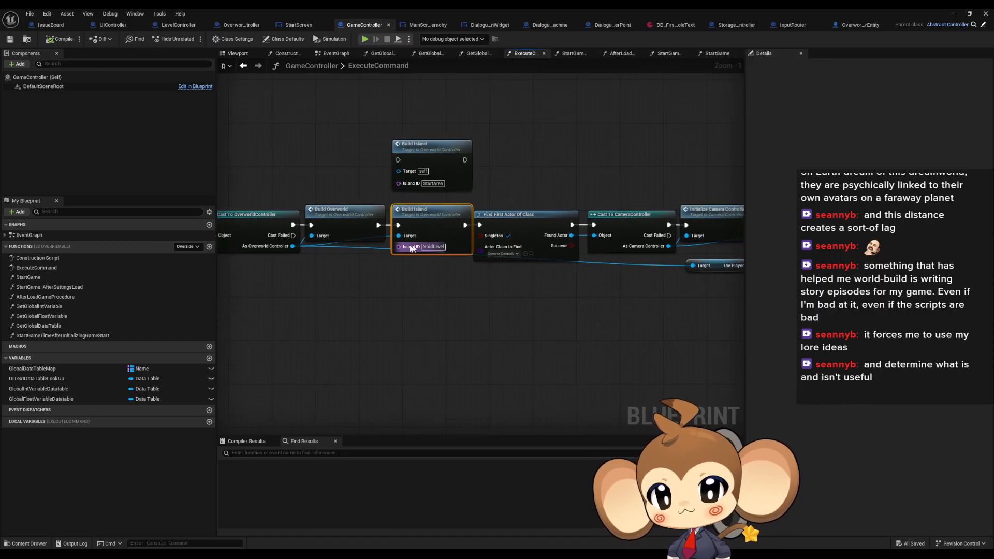
drag(544, 185, 593, 284)
right_drag(623, 282, 464, 275)
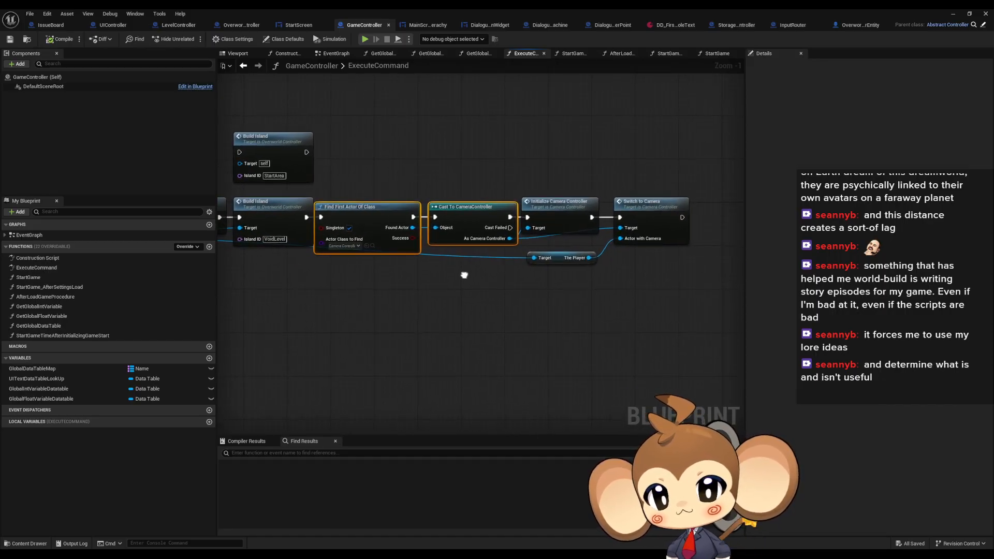
click(585, 231)
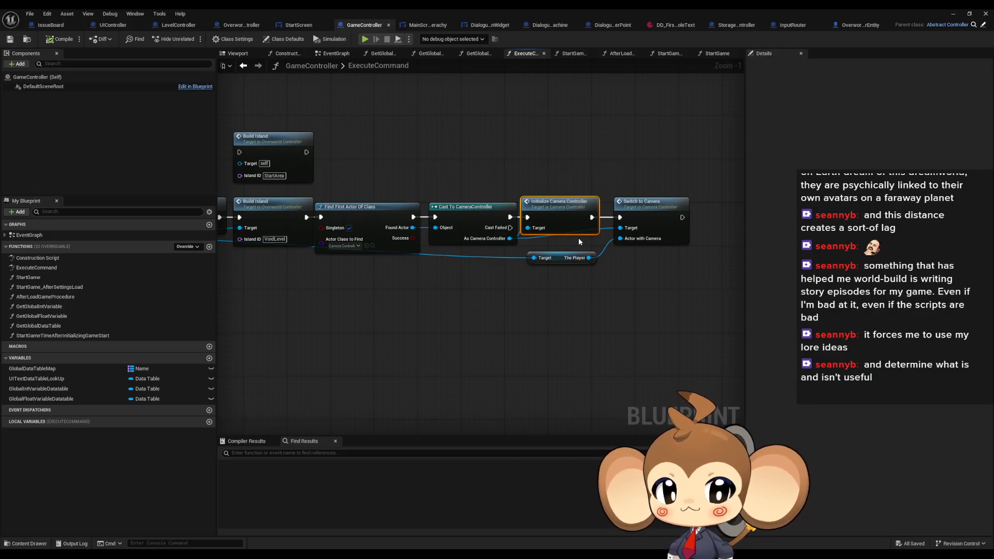
click(655, 210)
right_drag(478, 254, 702, 273)
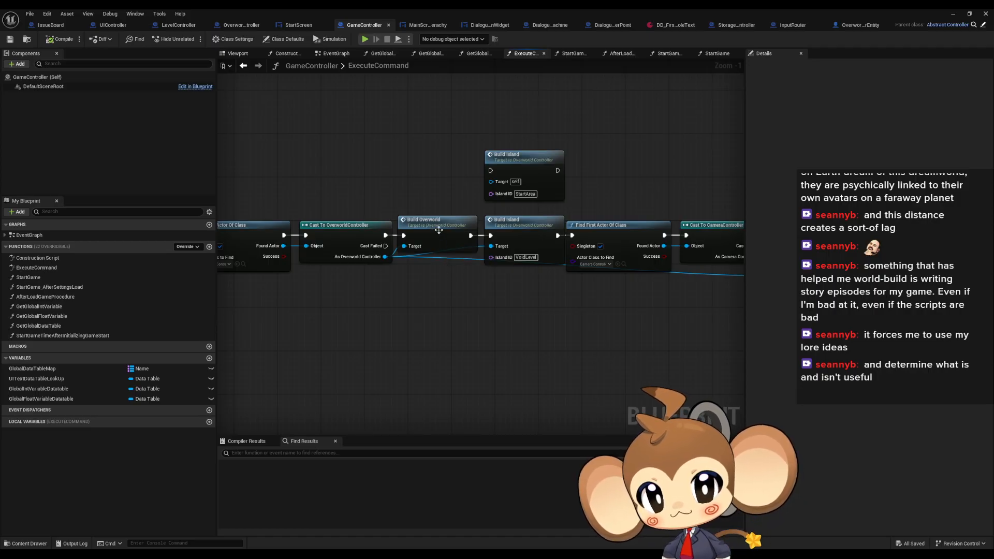
Step: Open the BuildIsland function from the VoidLevel call and examine which event it binds to Levels Are Shown
click(549, 235)
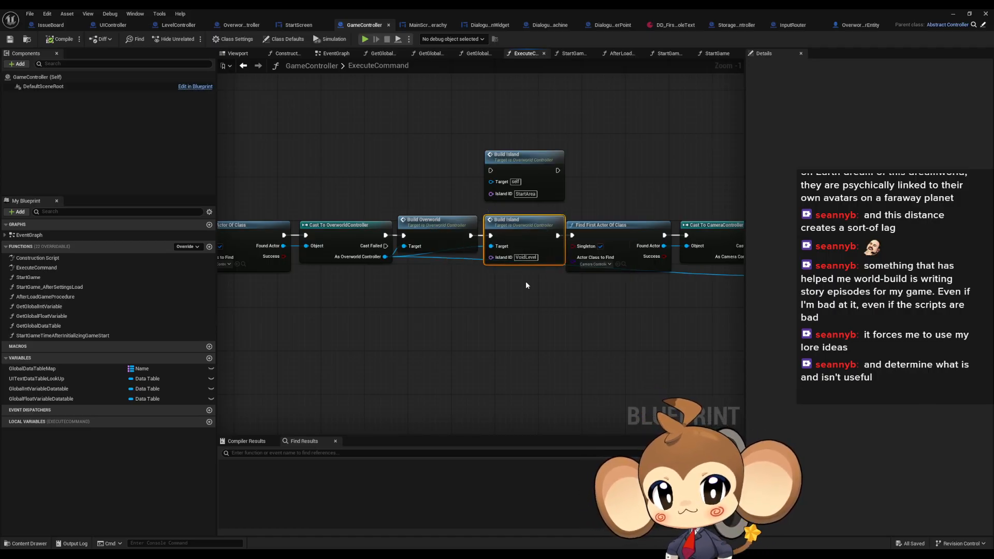
double_click(522, 231)
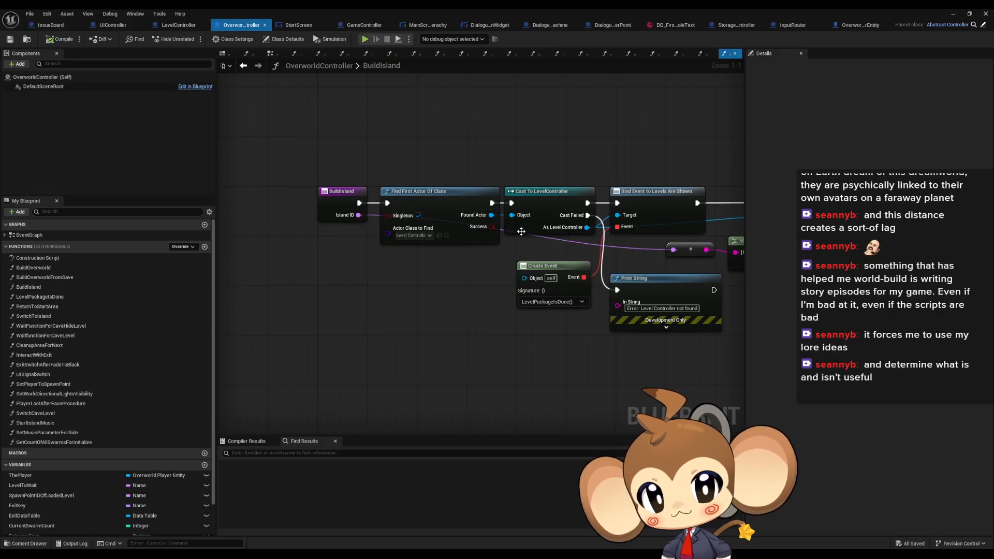
right_drag(506, 247, 427, 244)
drag(411, 243, 471, 300)
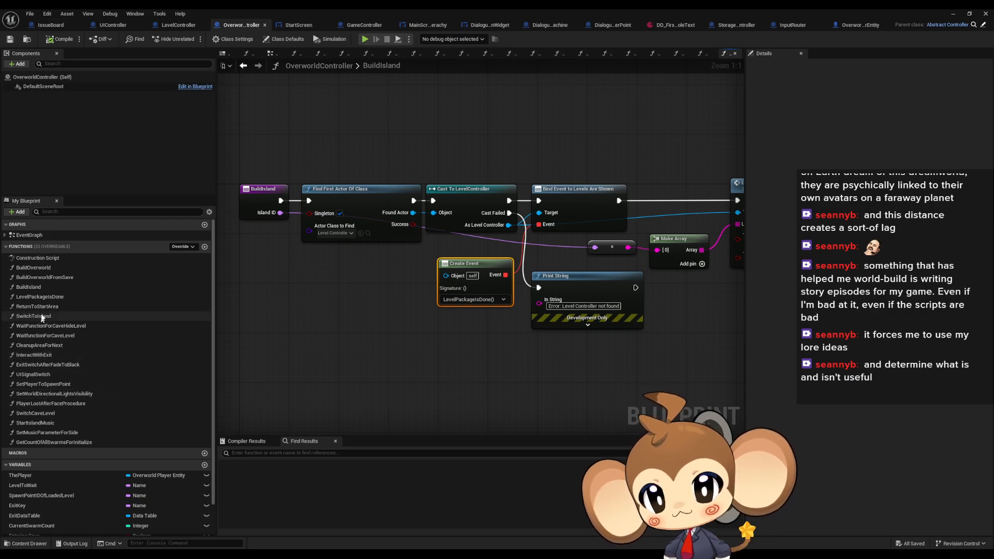
Step: Open OverworldController's LevelPackageIsDone function and trace its node chain through to the Fade Exit Delay to Initialize Nav Mesh call
double_click(61, 298)
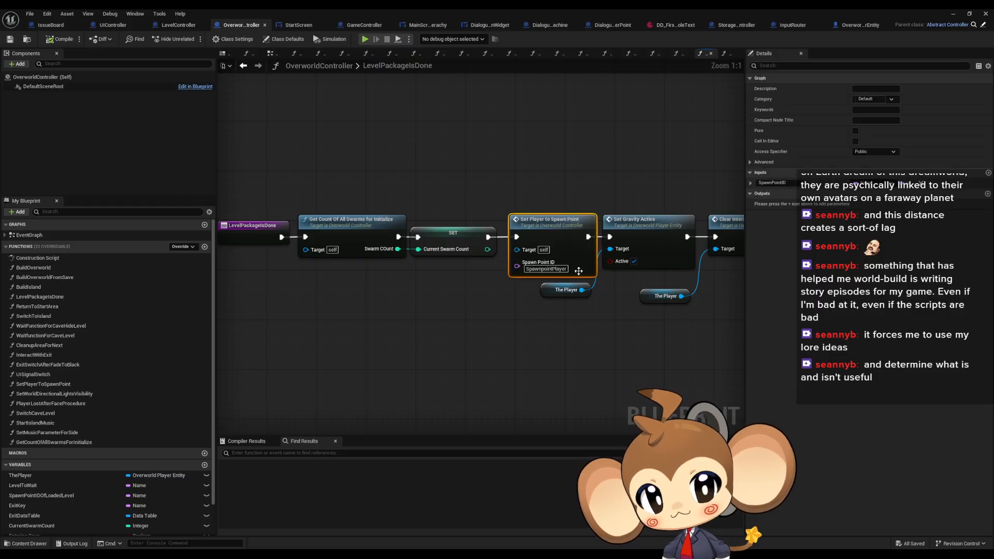
drag(346, 209, 392, 290)
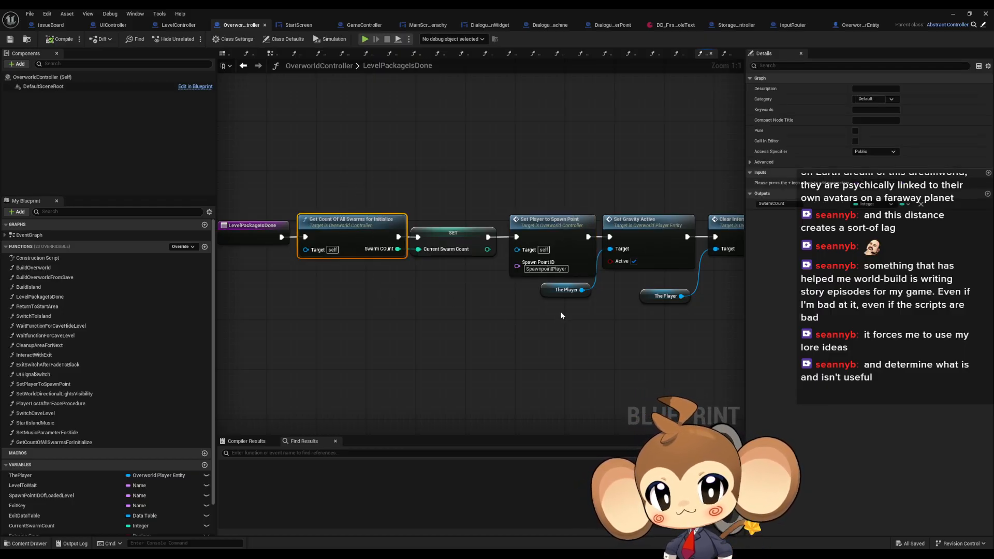
right_drag(618, 260, 440, 260)
click(498, 222)
drag(586, 207, 639, 283)
right_drag(639, 283, 305, 273)
drag(537, 167, 580, 264)
right_drag(584, 269, 337, 250)
drag(625, 146, 668, 216)
right_drag(668, 216, 441, 233)
drag(551, 160, 594, 258)
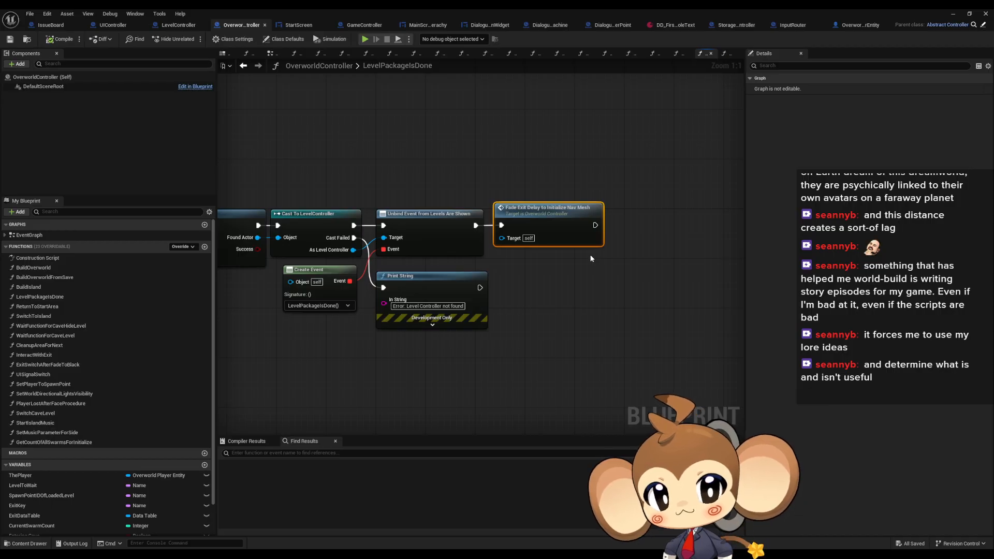
Step: Review the FadeExitDelayToInitializeNavMesh event and return to the start of the LevelPackageIsDone graph
double_click(544, 216)
scroll(545, 215, up, 2)
right_drag(544, 216, 398, 211)
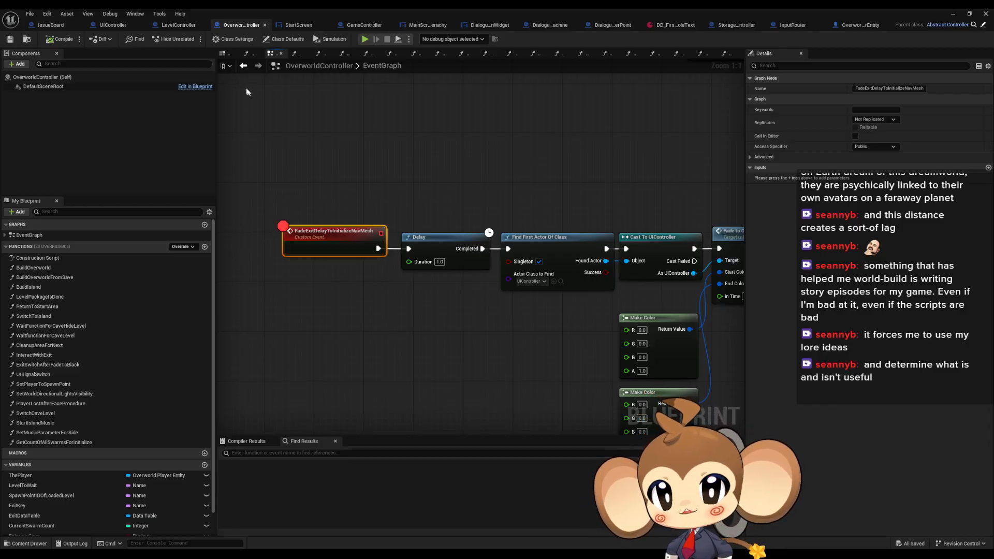
click(244, 66)
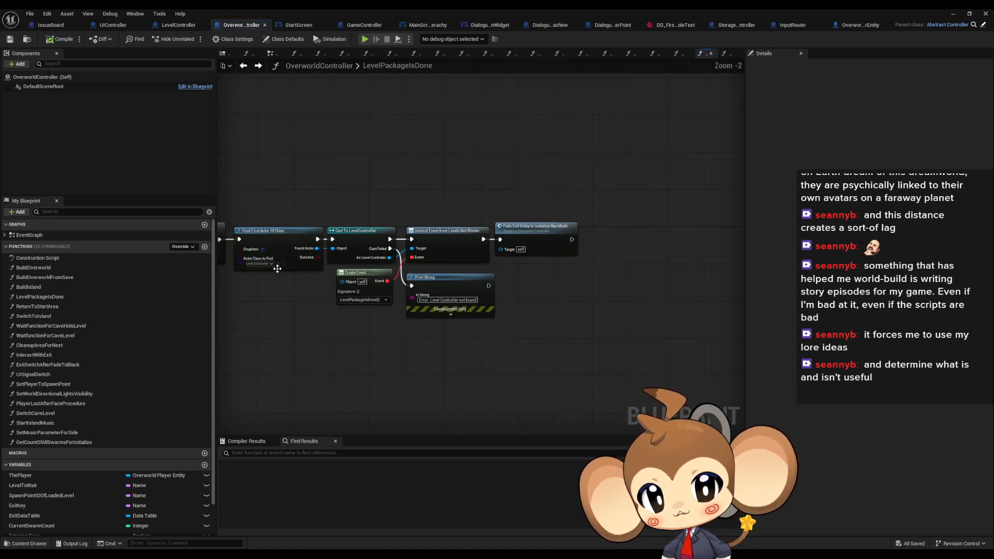
scroll(499, 284, down, 1)
right_drag(288, 274, 365, 282)
right_drag(391, 342, 515, 283)
scroll(515, 283, up, 2)
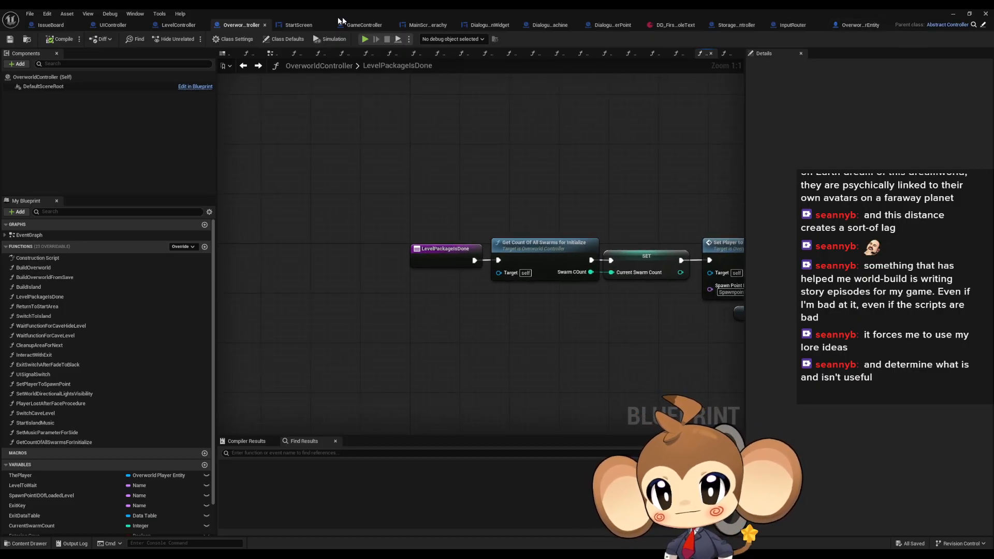
Step: Reopen BuildIsland from GameController's new-game branch and check its Create Event and Bind Event to Levels Are Shown nodes
click(176, 26)
click(127, 27)
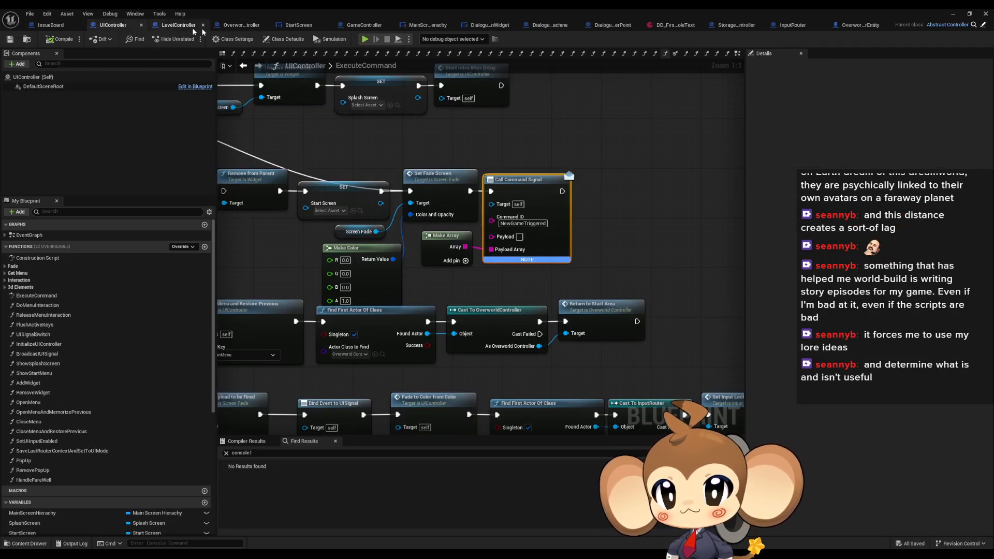
click(365, 27)
scroll(475, 171, down, 2)
right_drag(474, 172, 433, 179)
scroll(454, 219, up, 3)
double_click(456, 219)
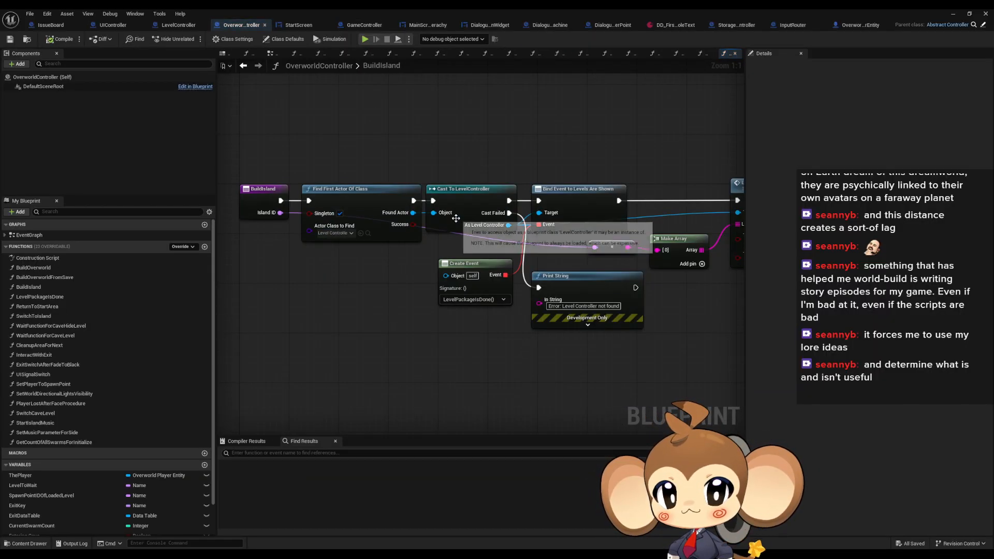
click(471, 277)
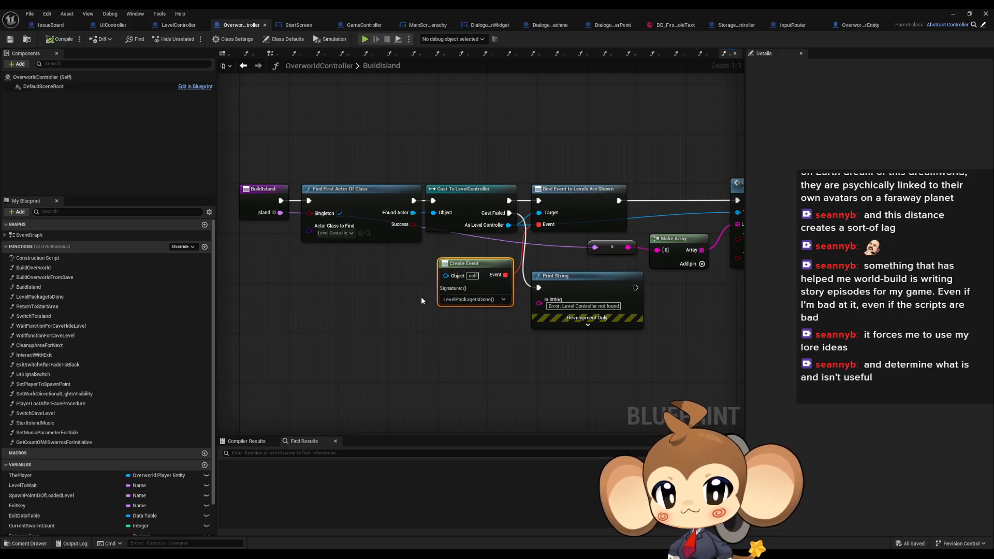
click(578, 211)
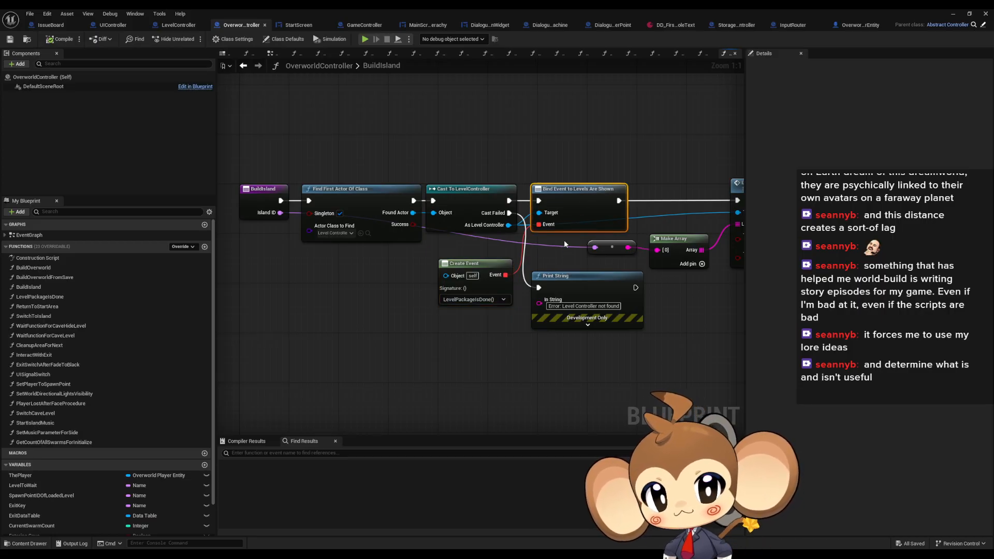
Step: Search the OverworldController blueprint for "levelsareshown"
right_drag(564, 241, 522, 281)
click(327, 453)
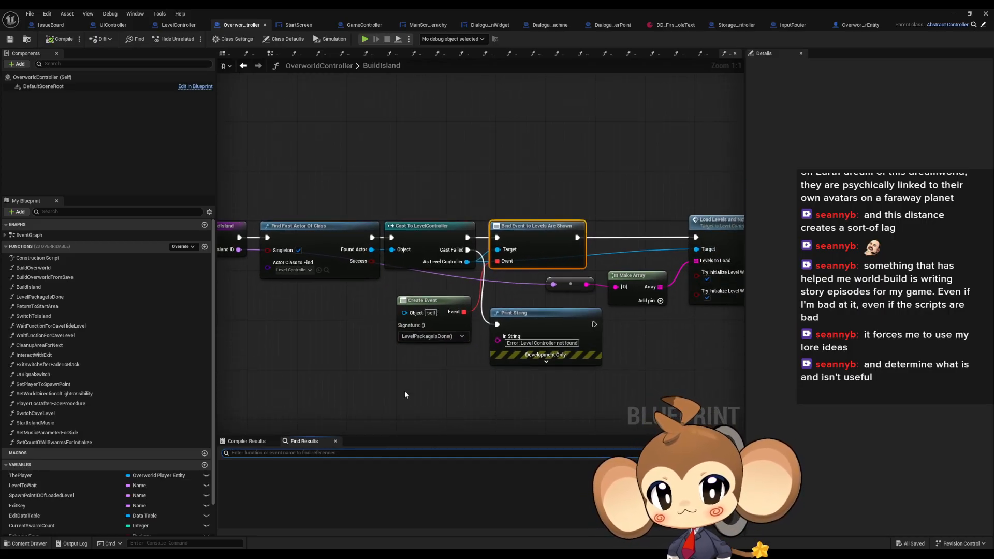
text(levels)
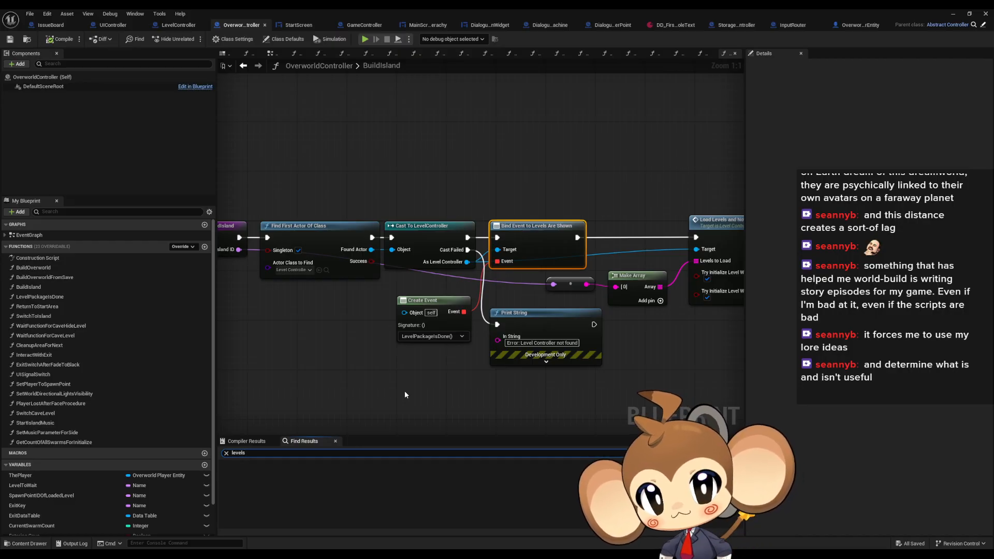
text(areshwon)
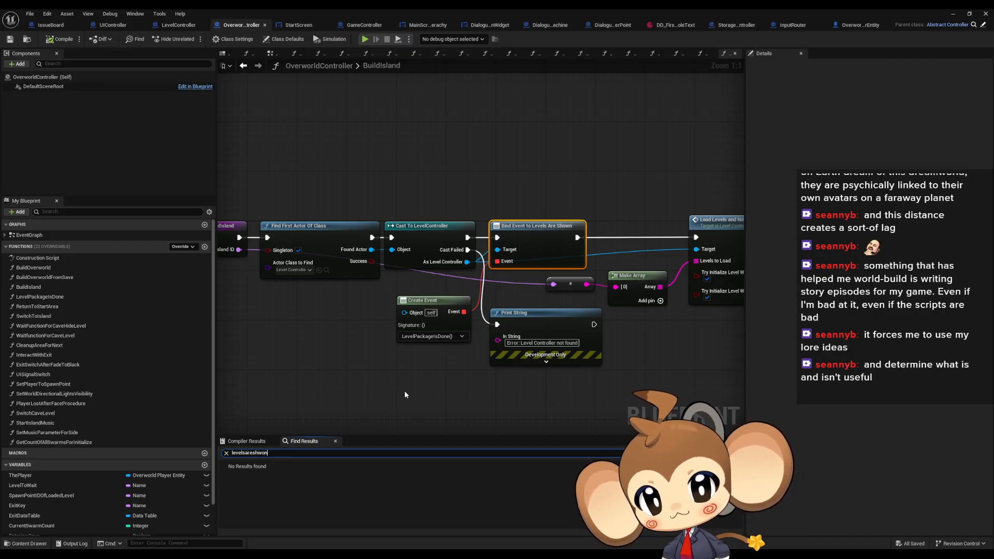
key(BackSpace)
key(BackSpace)
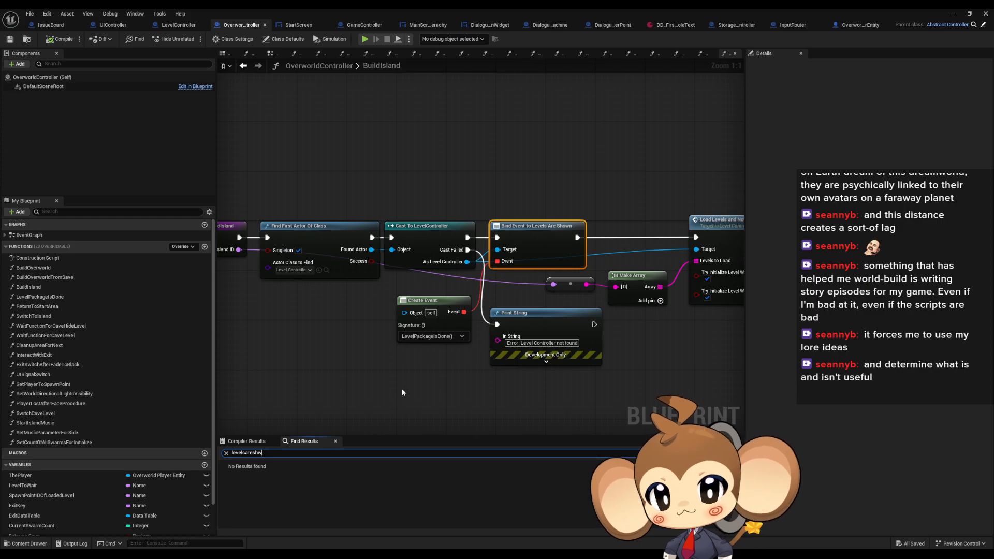
key(BackSpace)
text(own)
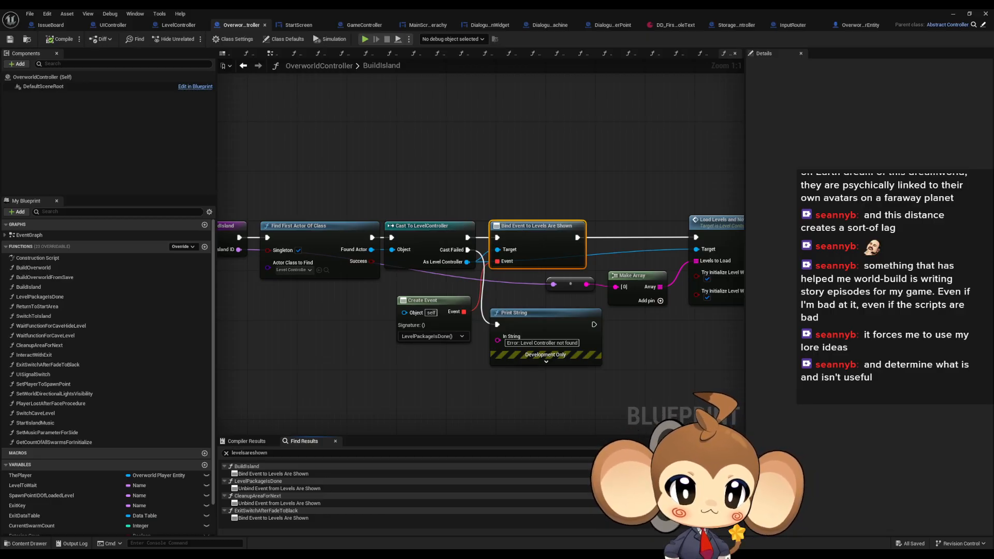
Step: Trace LevelController's LevelWithIDIsShown graph from its entry node through to the Call Levels Are Shown and Return nodes
click(178, 24)
right_drag(601, 295, 541, 270)
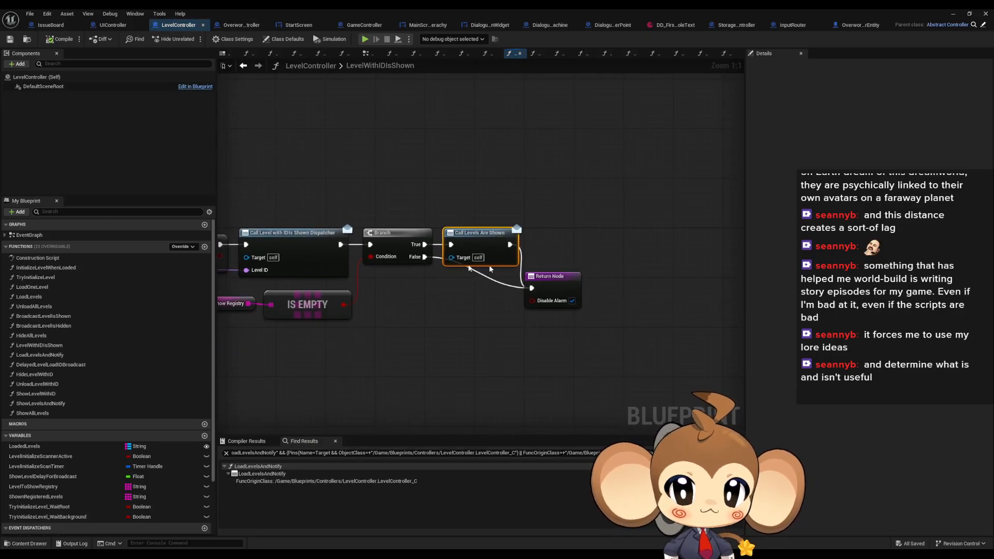
right_drag(355, 283, 880, 274)
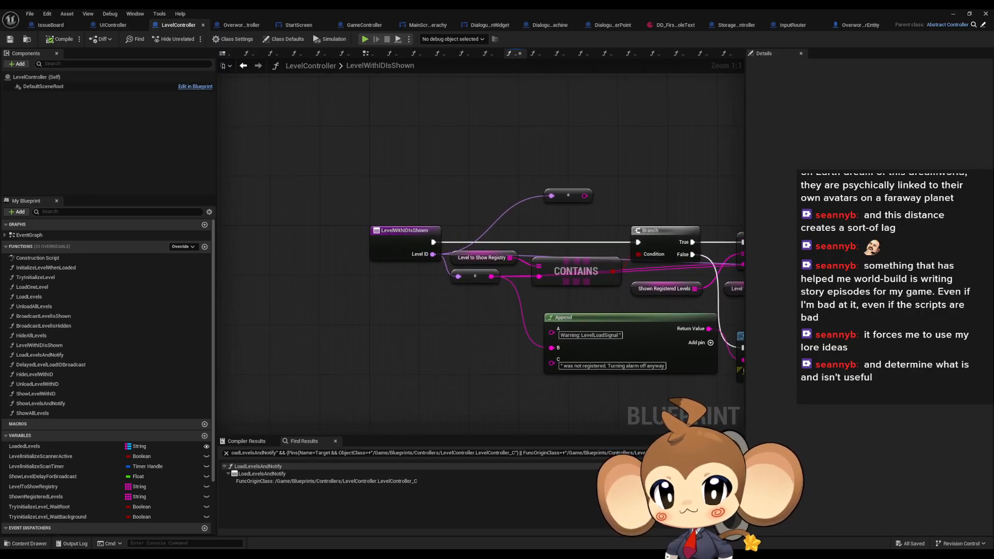
right_drag(619, 286, 348, 285)
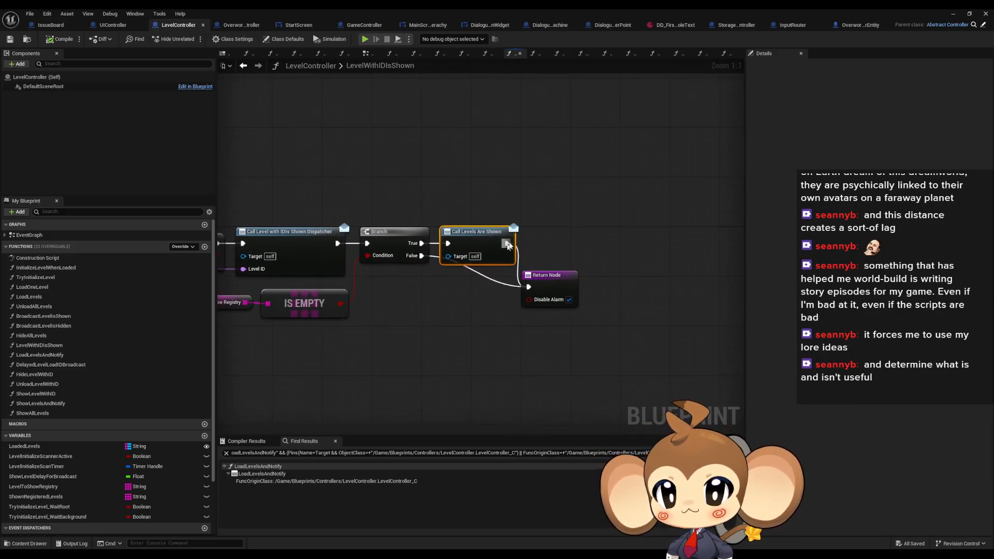
right_click(468, 237)
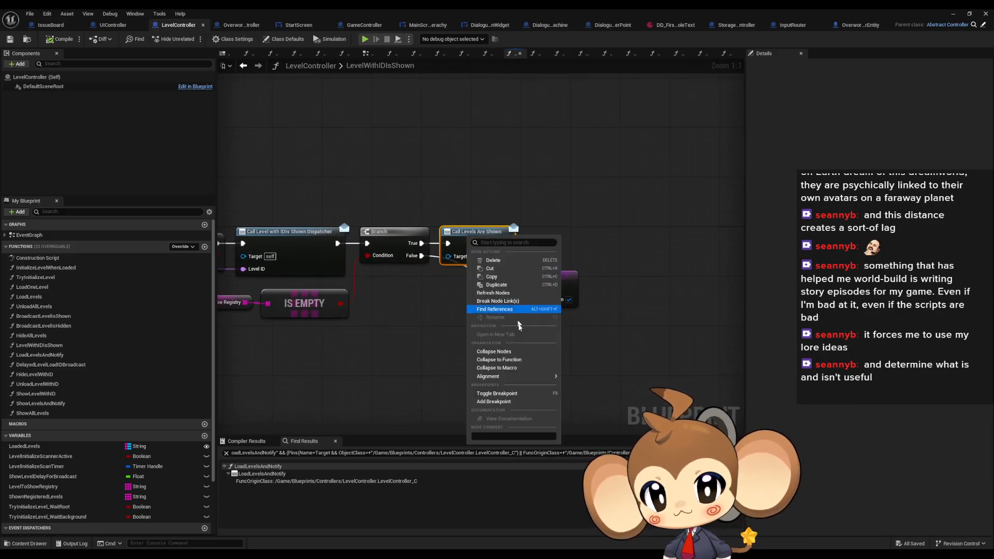
click(513, 393)
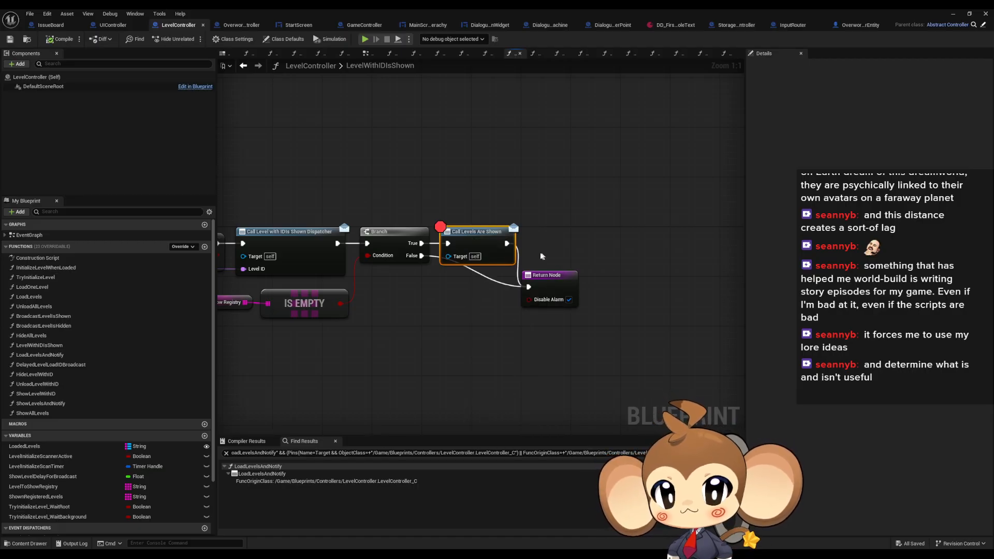
right_click(462, 252)
click(510, 414)
Step: Insert a Print String between Call Levels Are Shown and the Return Node, with the text "Error: level shown"
drag(507, 243, 534, 200)
text(print)
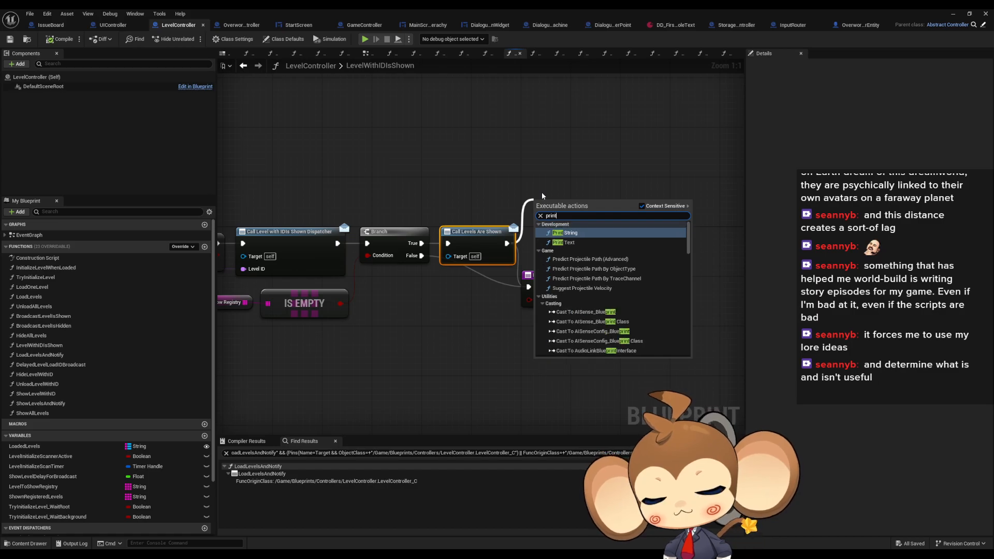
key(Return)
click(572, 225)
text(Eello)
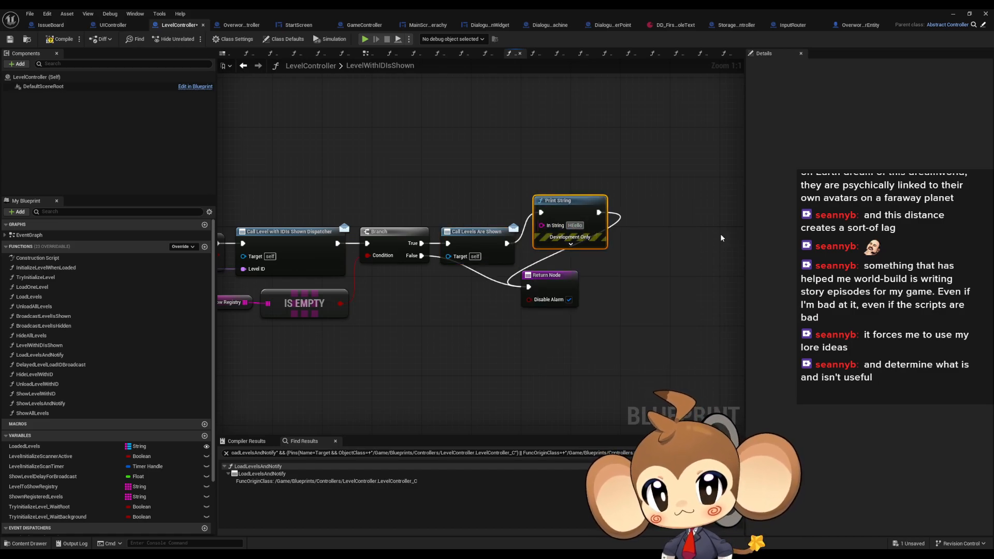
text(Error: )
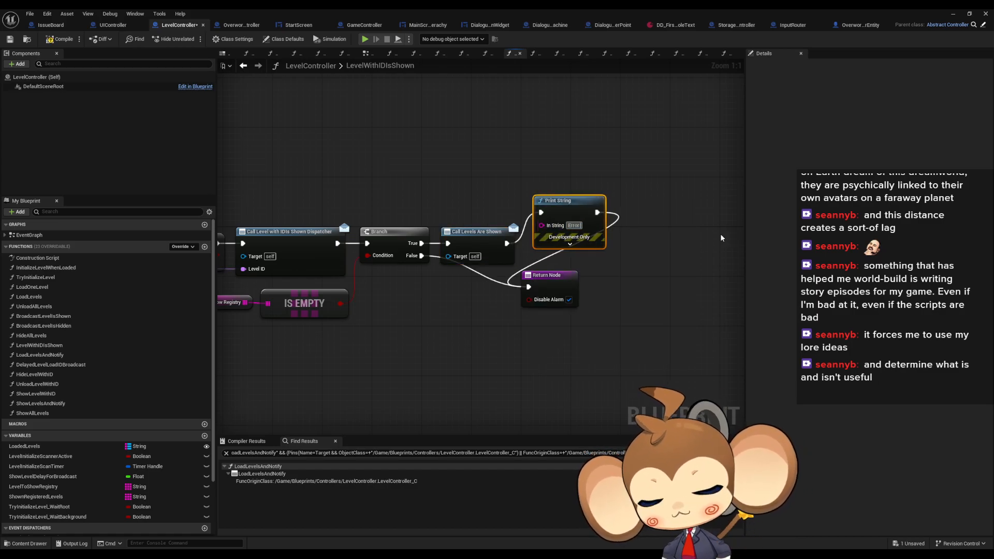
text(level shown)
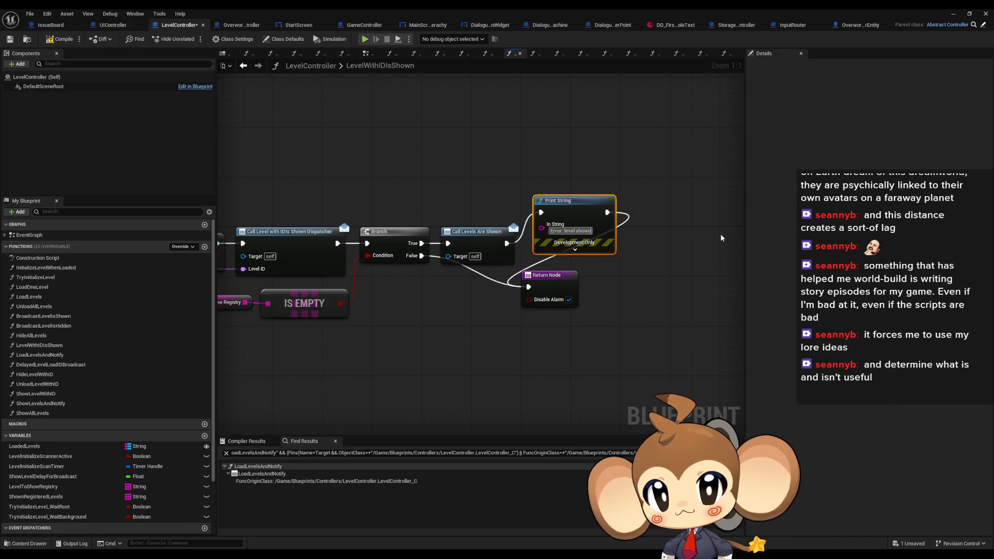
click(620, 158)
click(595, 202)
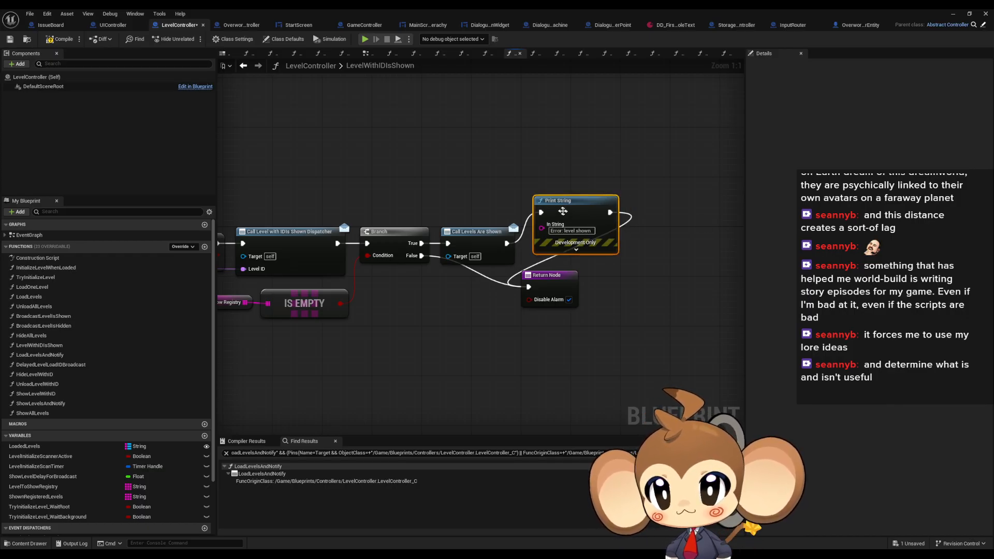
Step: Add a "debug" comment above the Print String and paste a copy of it into the IssueBoard event graph
click(551, 130)
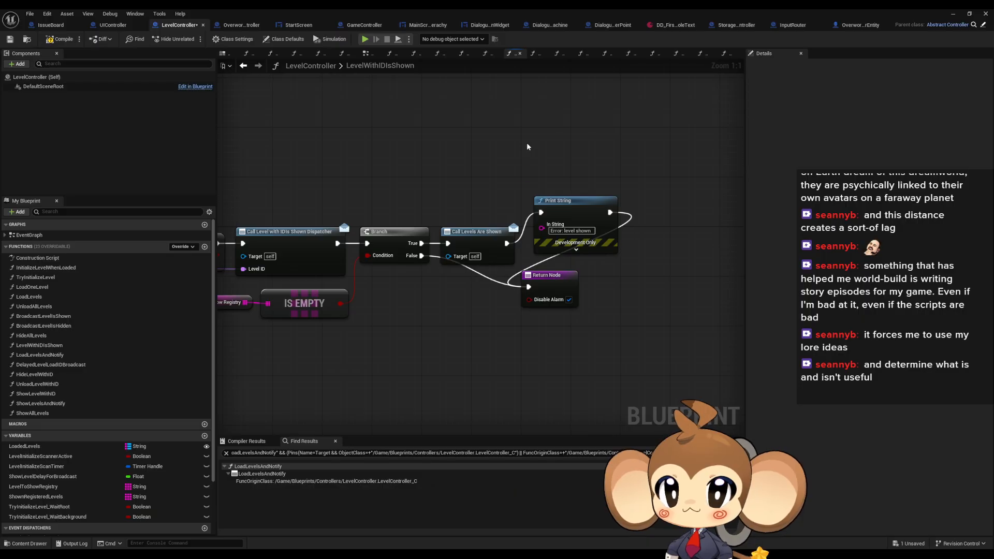
text(cdebug)
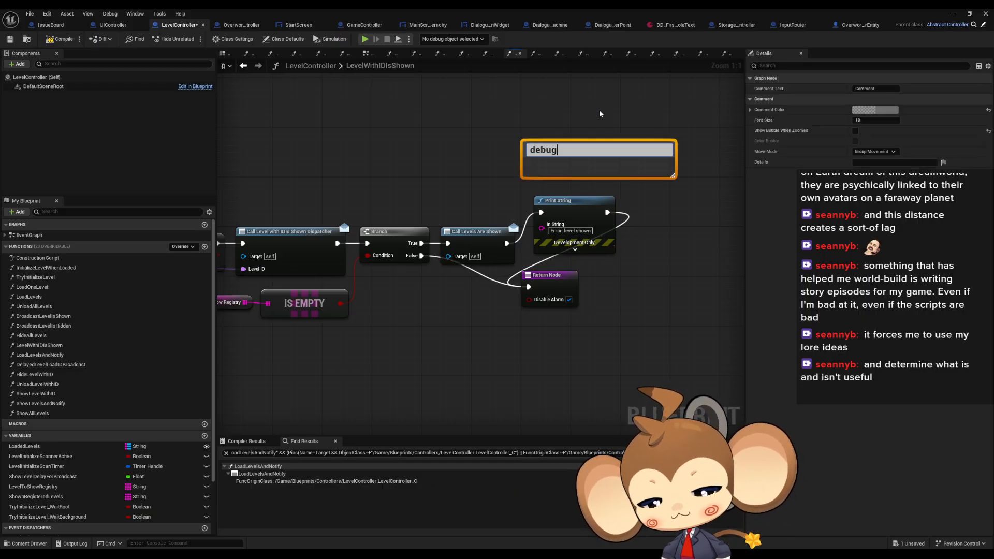
key(Return)
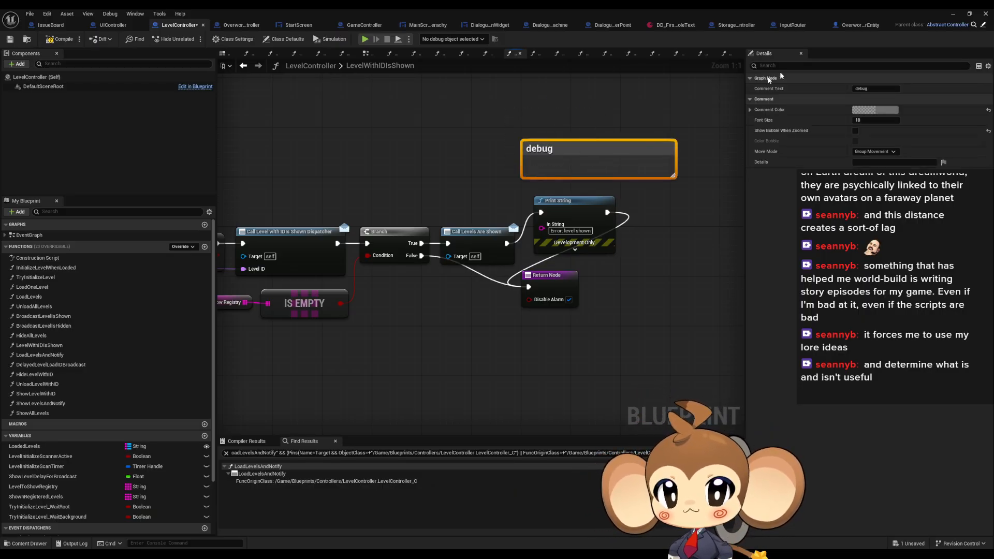
click(51, 25)
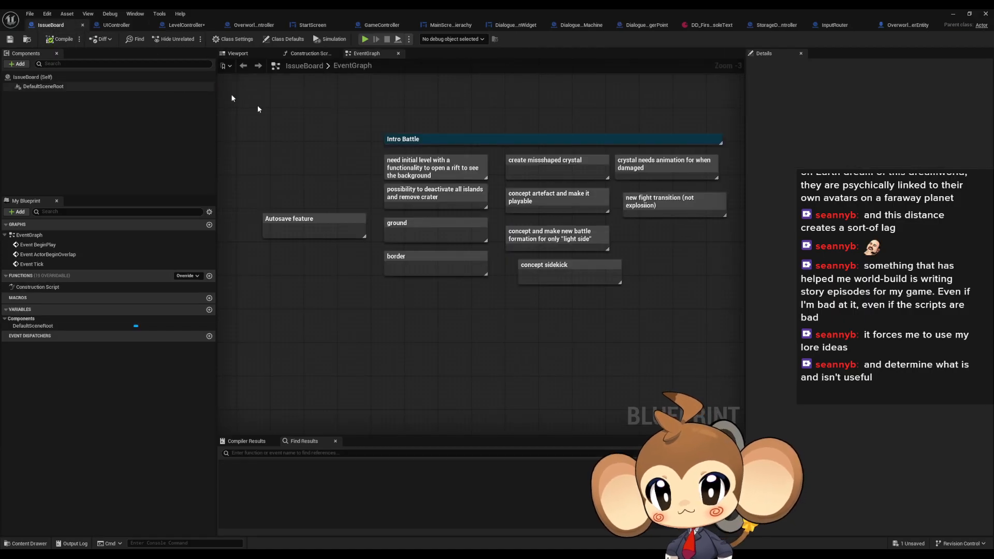
key(ctrl+v)
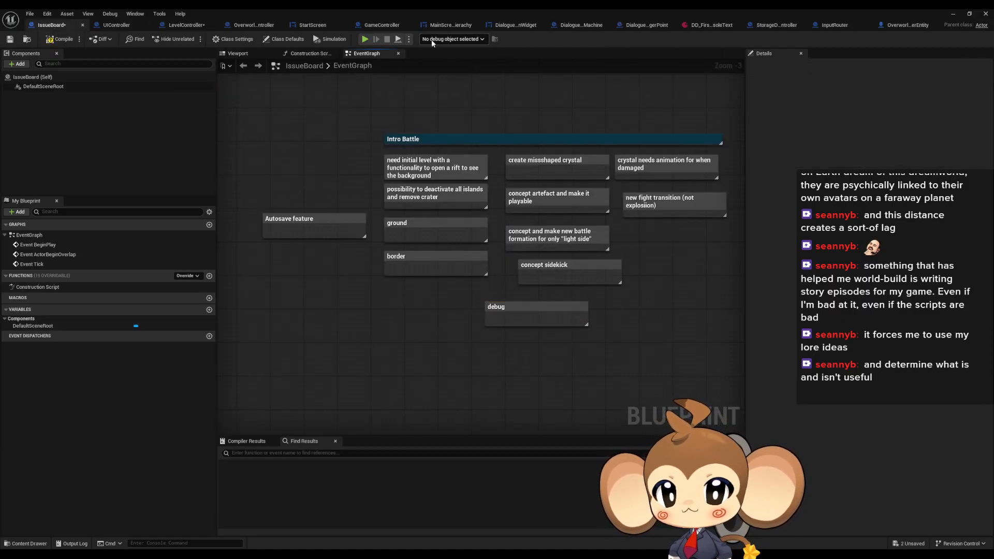
Step: Rename the "debug" comment on the IssueBoard to "debug black screen"
click(515, 310)
double_click(554, 303)
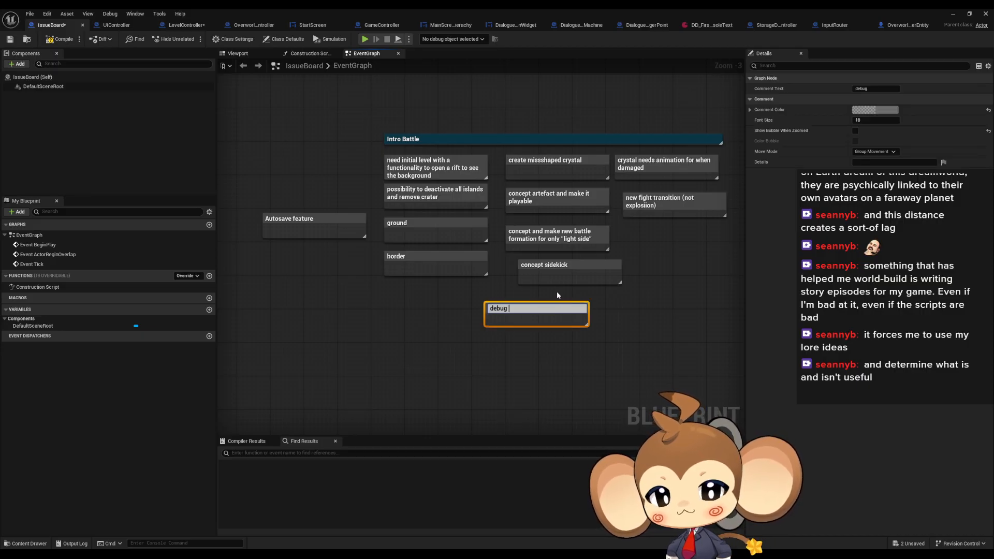
text(black)
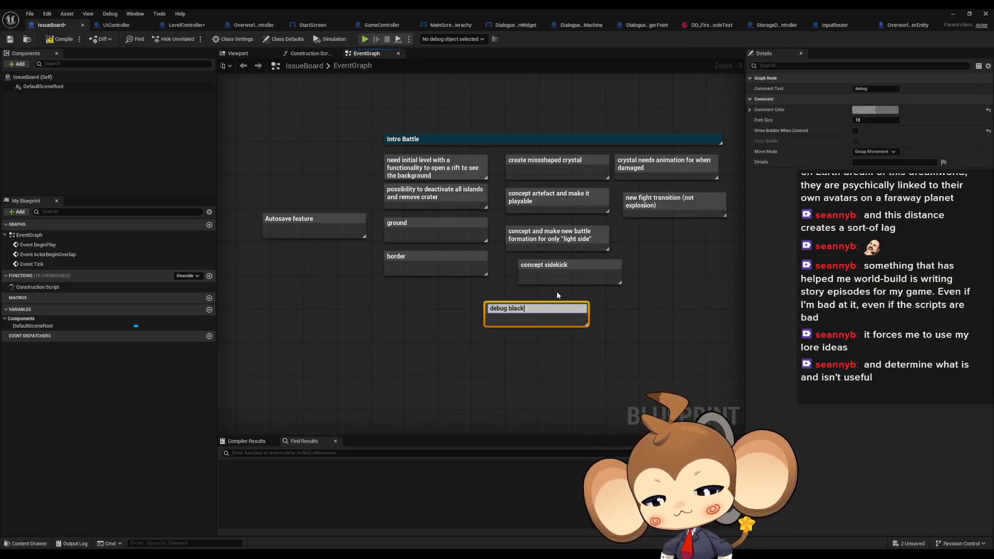
text( screen)
key(Return)
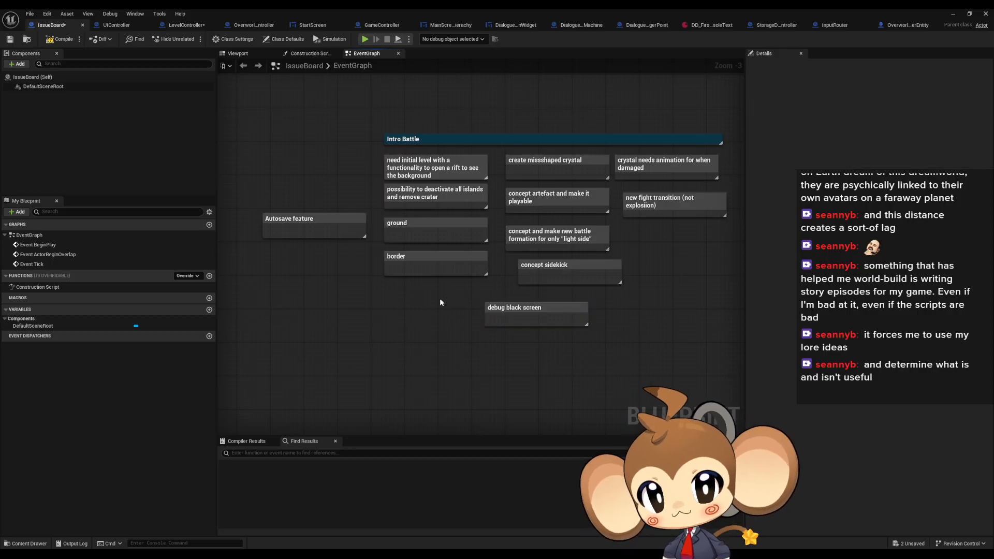
Step: Replace LevelWithIDIsShown's "debug" comment with a copy of the "debug black screen" comment, placed just above the Print String
click(128, 26)
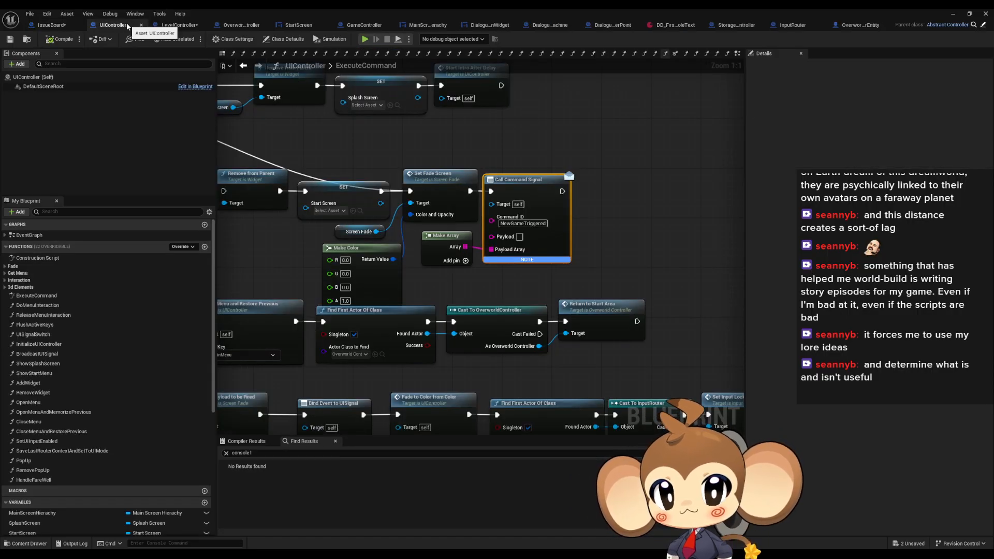
click(181, 25)
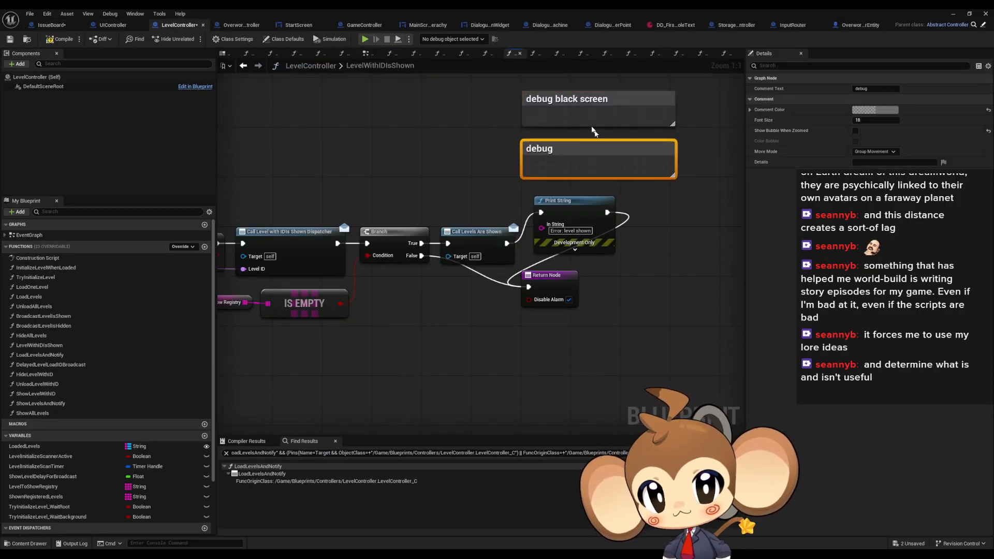
drag(586, 104, 568, 156)
Step: Copy the Print String into OverworldController's BuildIsland graph above the Bind Event node and set its text to "Error: bind"
click(574, 200)
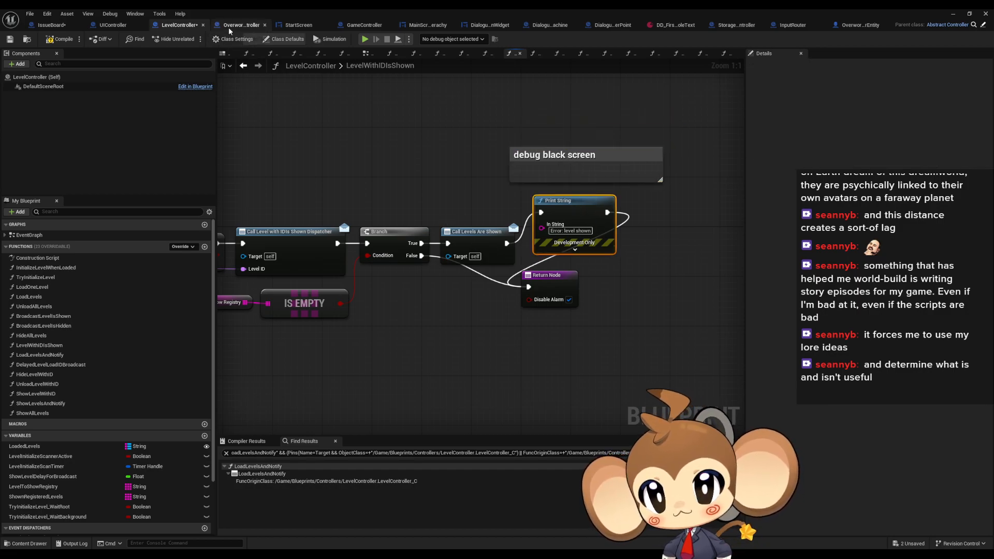
click(365, 26)
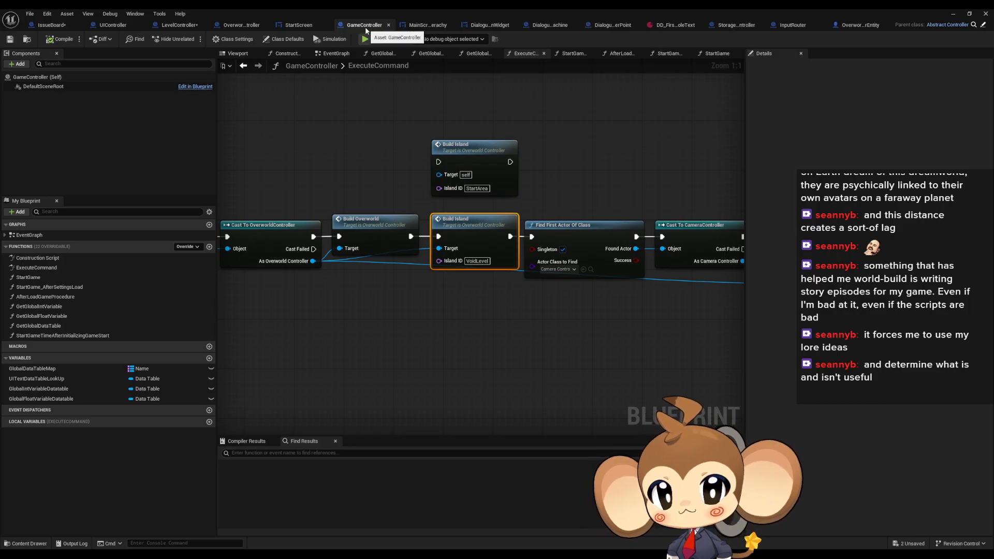
double_click(480, 220)
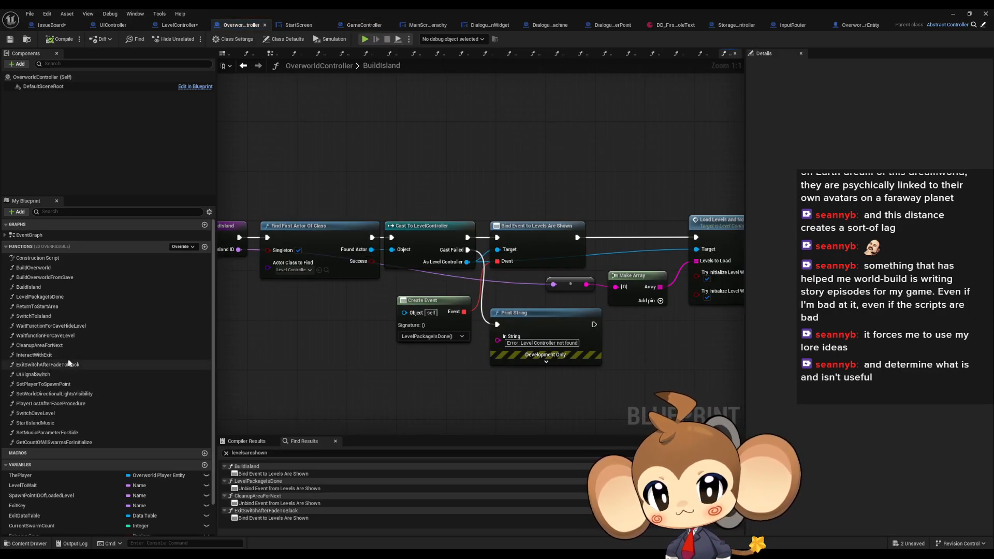
right_drag(304, 359, 343, 364)
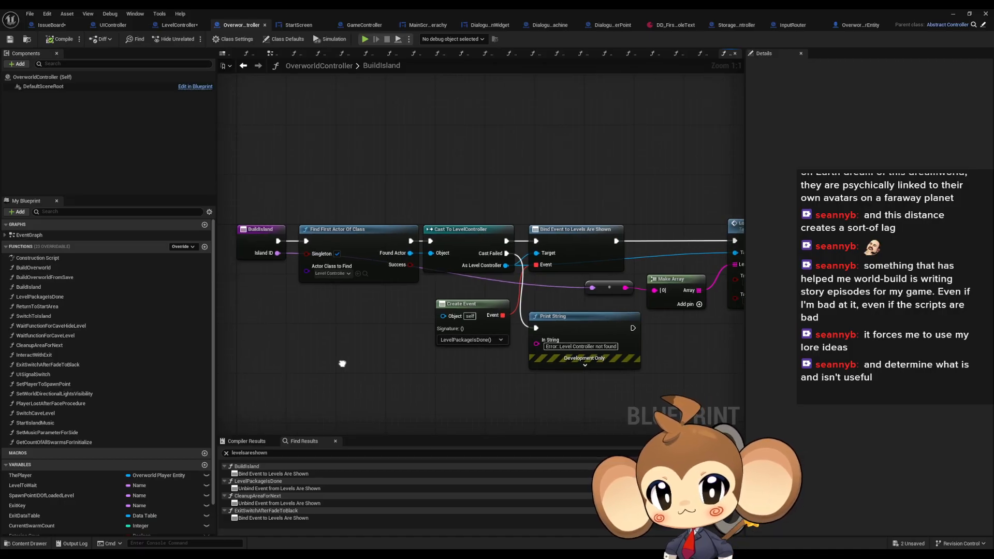
key(ctrl+v)
drag(523, 202, 610, 218)
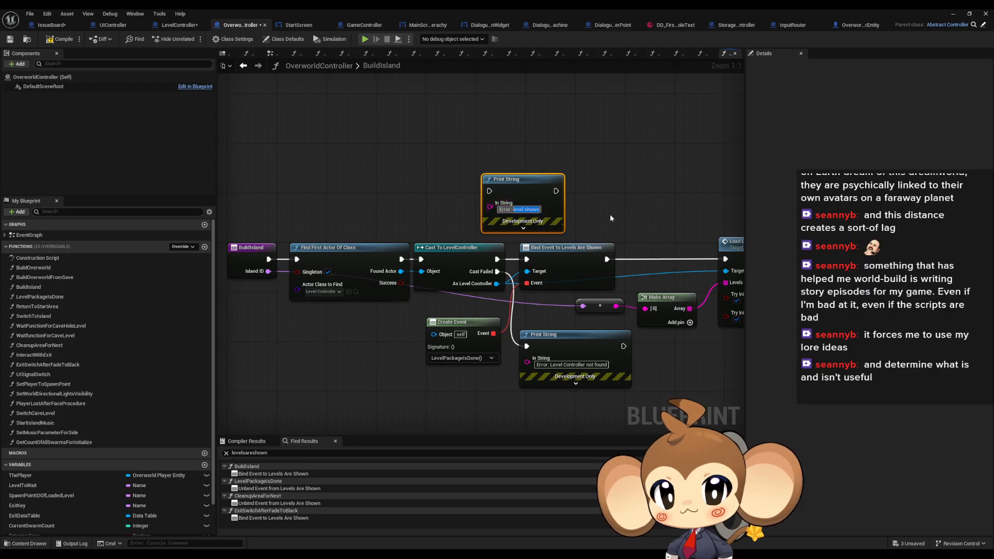
text(bind)
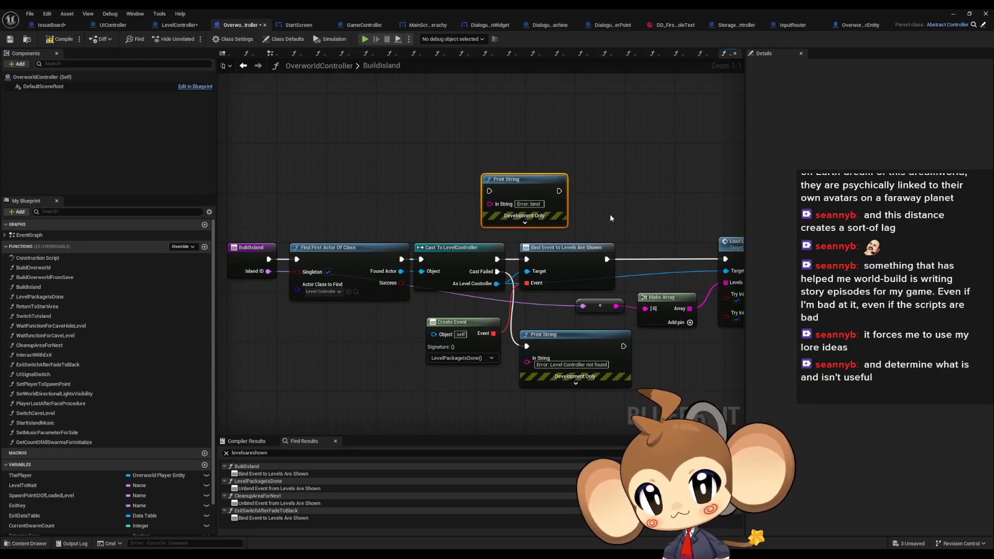
Step: Copy the IssueBoard's "debug black screen" comment above BuildIsland's new Print String and set that node's text to "Erroro: bind"
click(61, 25)
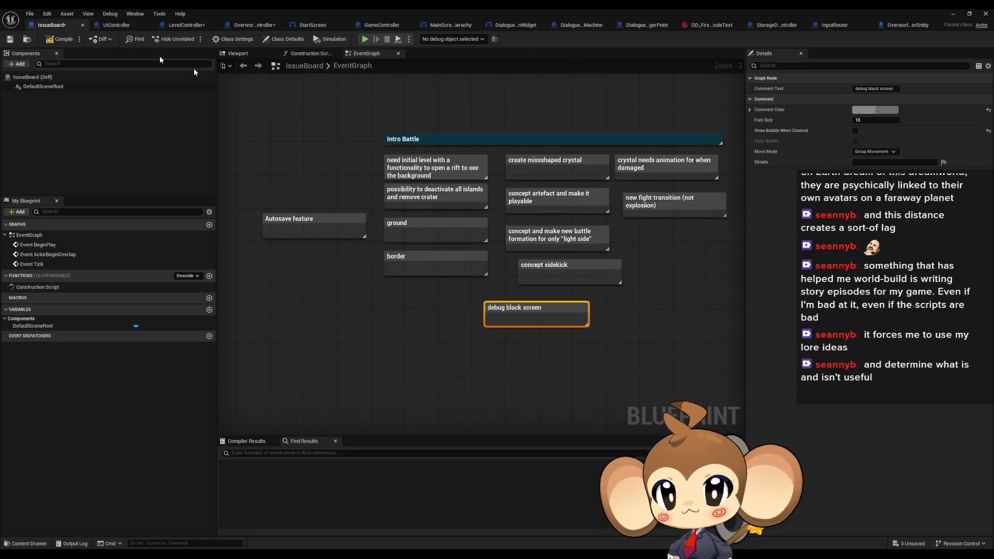
click(253, 25)
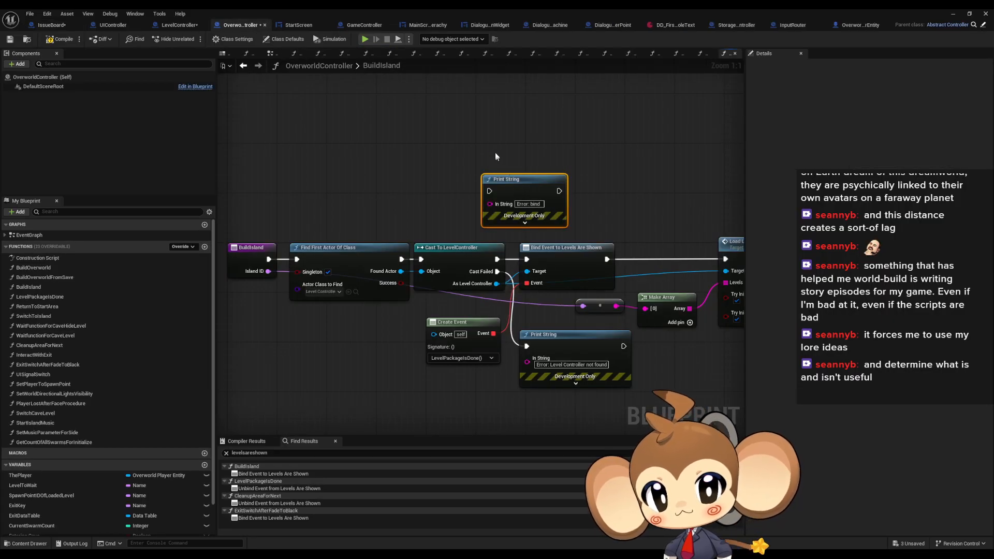
key(ctrl+v)
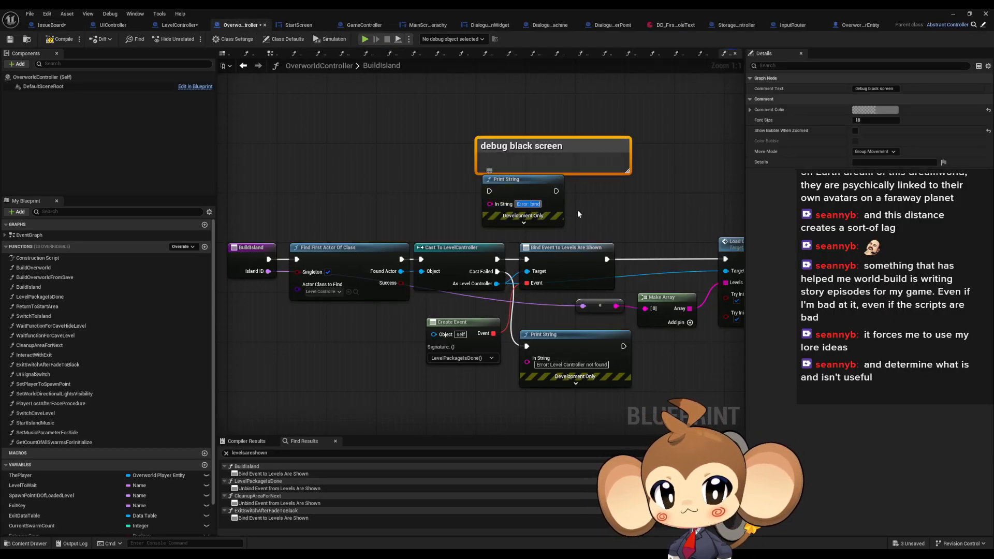
text(Erroro: bind)
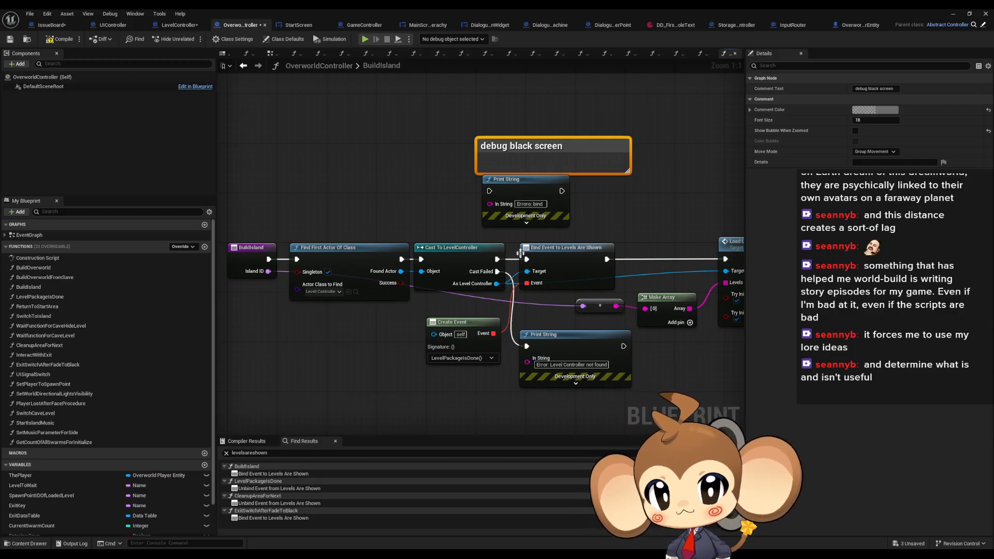
Step: Wire the new Print String between Cast To LevelController and Bind Event to Levels Are Shown, with the comment placed above it
drag(527, 259, 562, 191)
drag(496, 259, 489, 191)
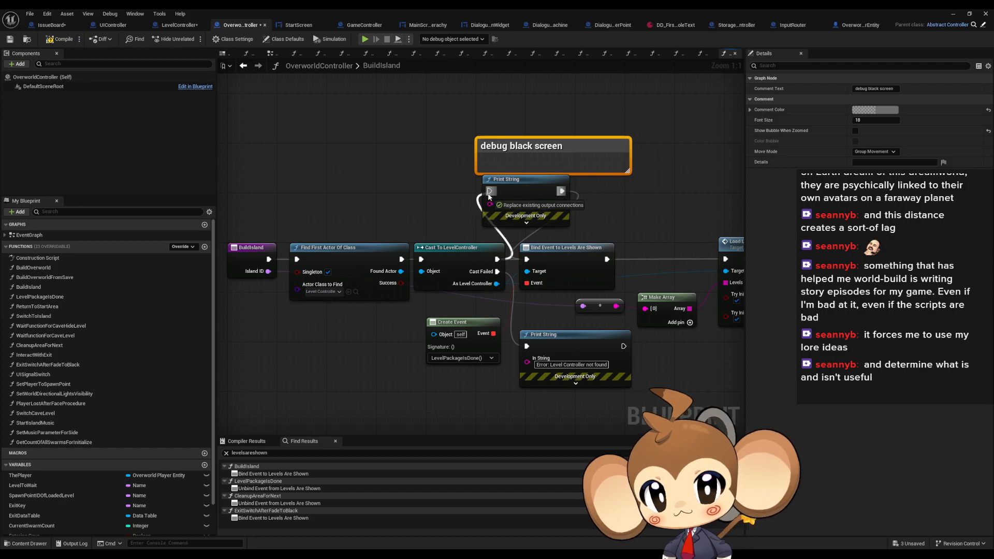
double_click(547, 150)
Step: Recheck the debug prints in both controllers, then return to the Main level and start a play-in-editor test
click(179, 25)
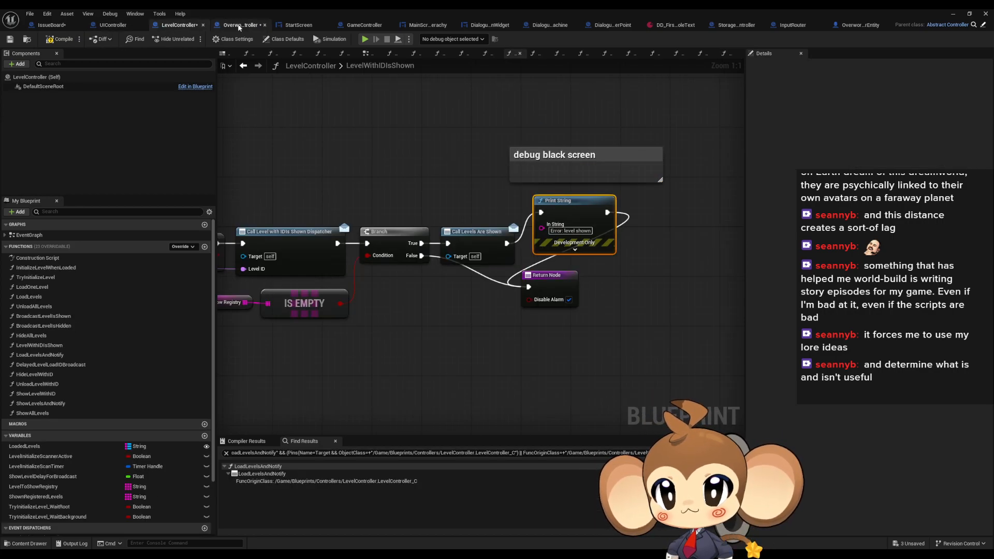
click(239, 27)
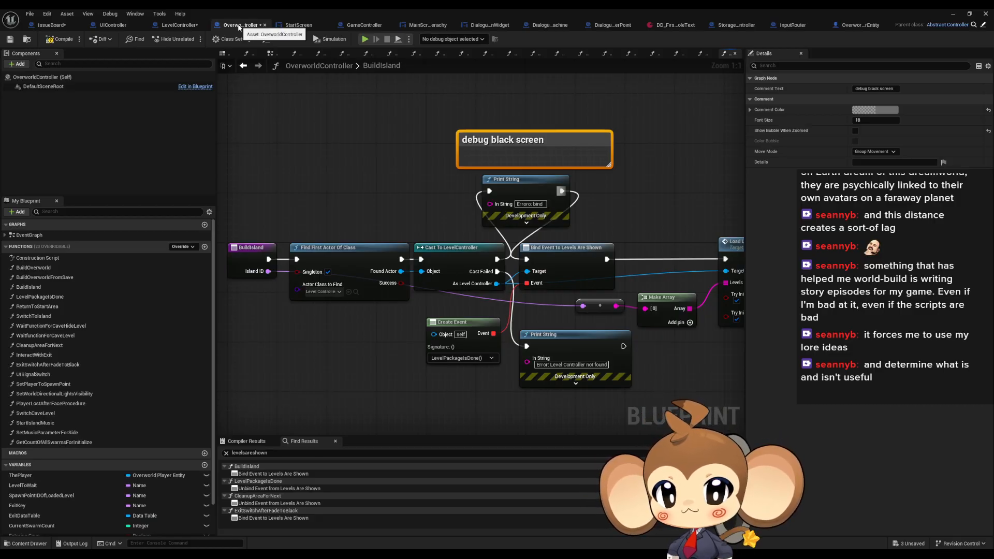
click(431, 148)
click(950, 15)
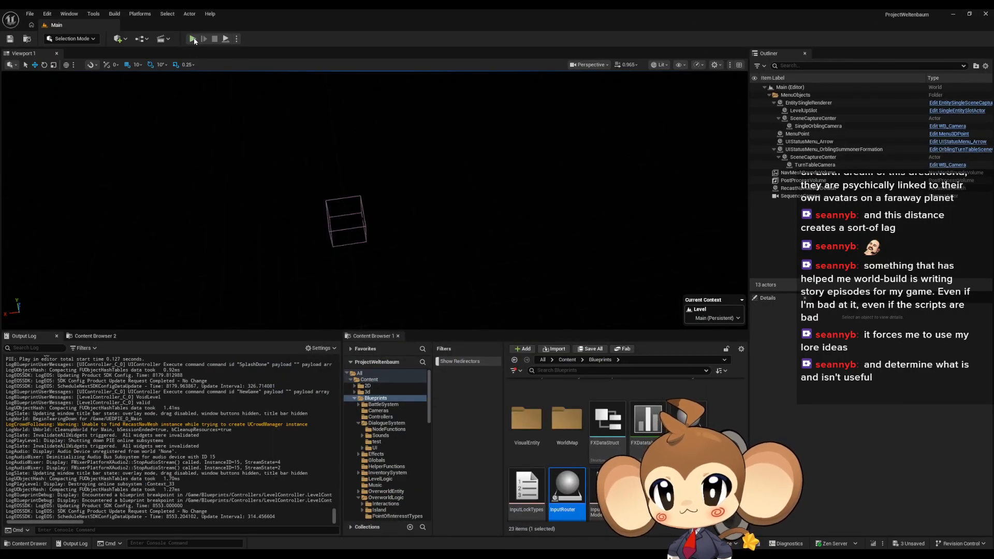
key(alt+p)
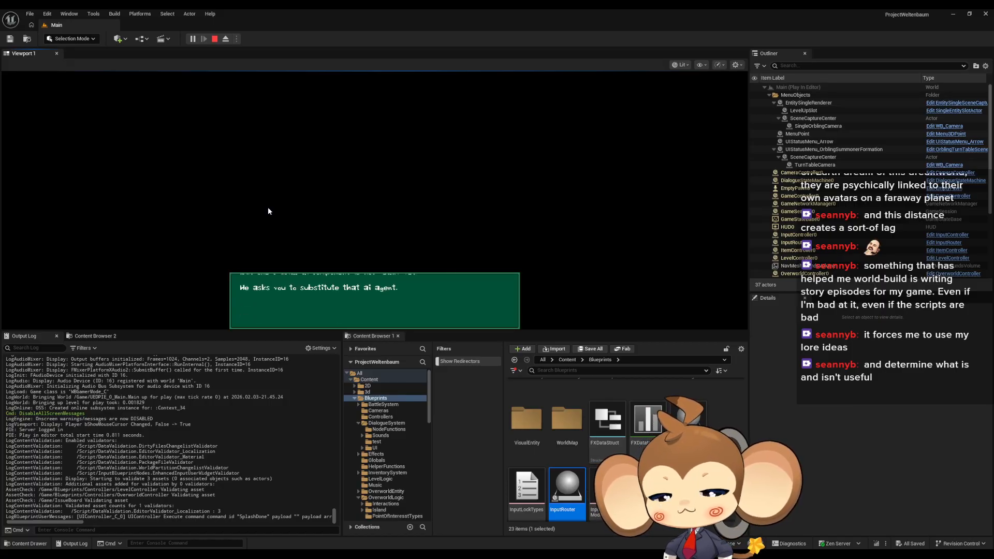
Step: Play through the intro dialogue, answer the console's agreement and world-creation prompts to start the new game, and stop the playtest
key(space)
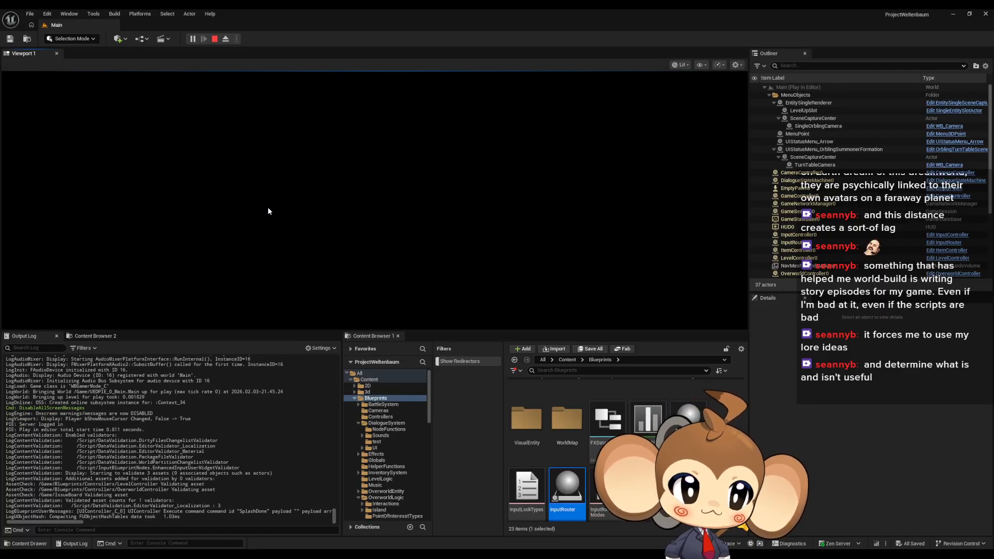
key(grave)
text(gives)
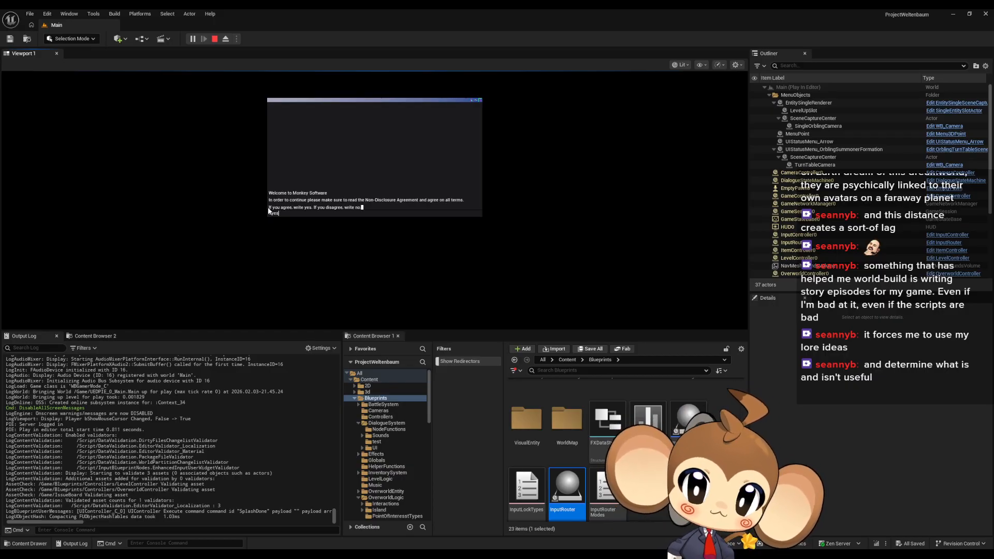
key(Return)
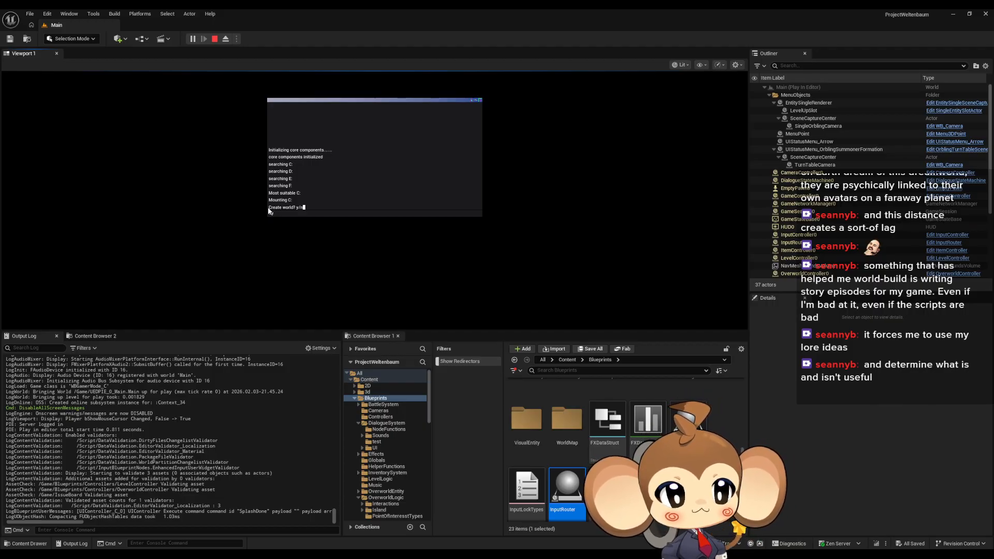
key(Return)
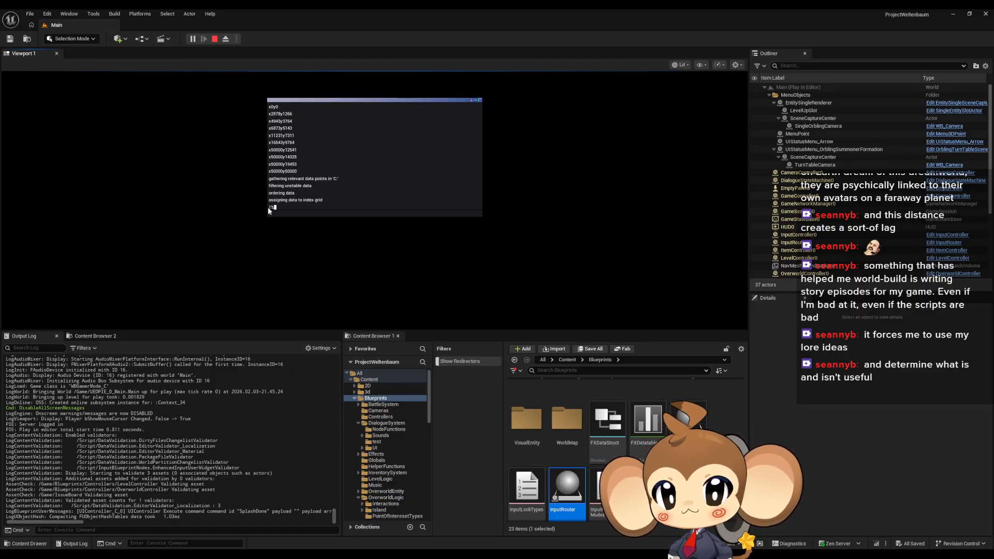
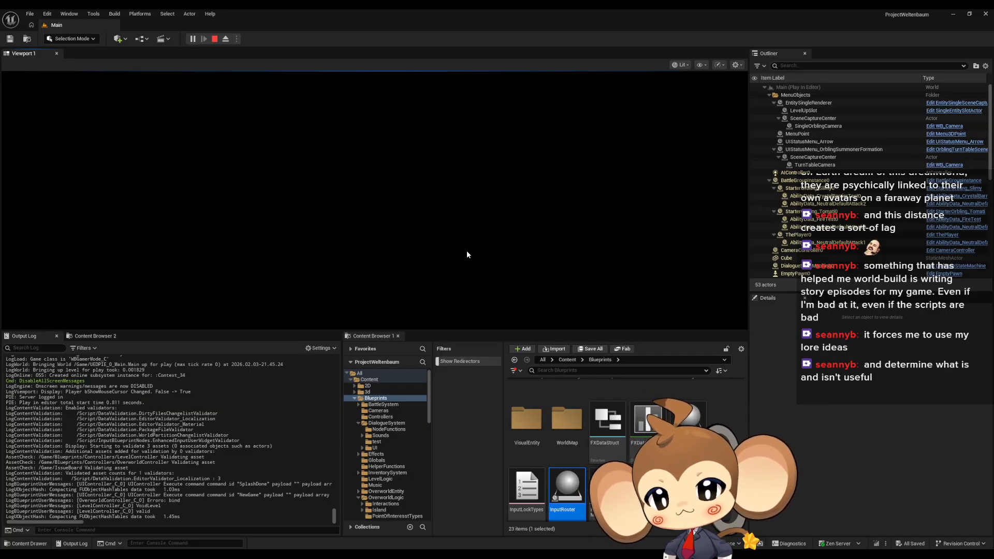
click(215, 39)
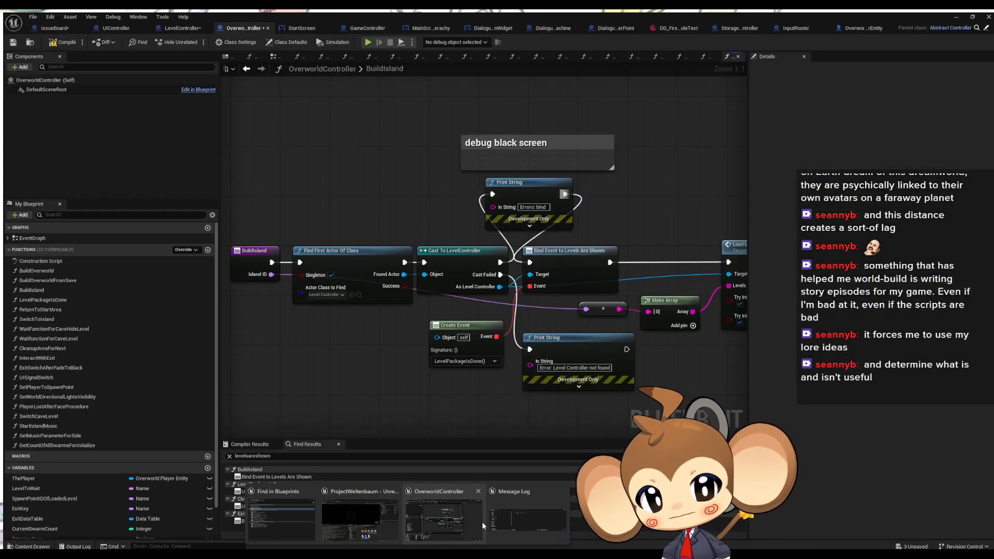
Step: Examine the bind chain in OverworldController's BuildIsland and the NewGameTriggered command signal in UIController's ExecuteCommand
click(482, 521)
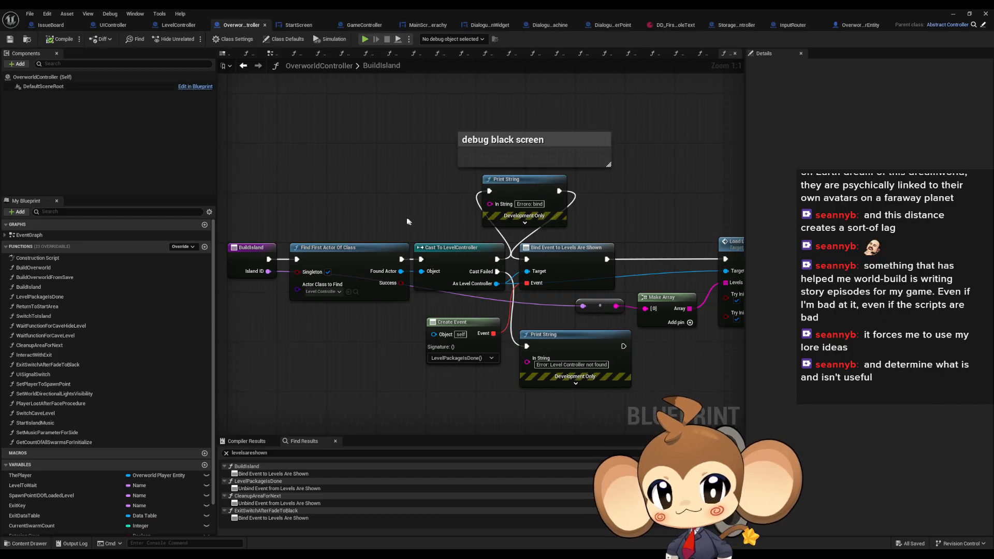
right_drag(411, 221, 471, 219)
click(314, 250)
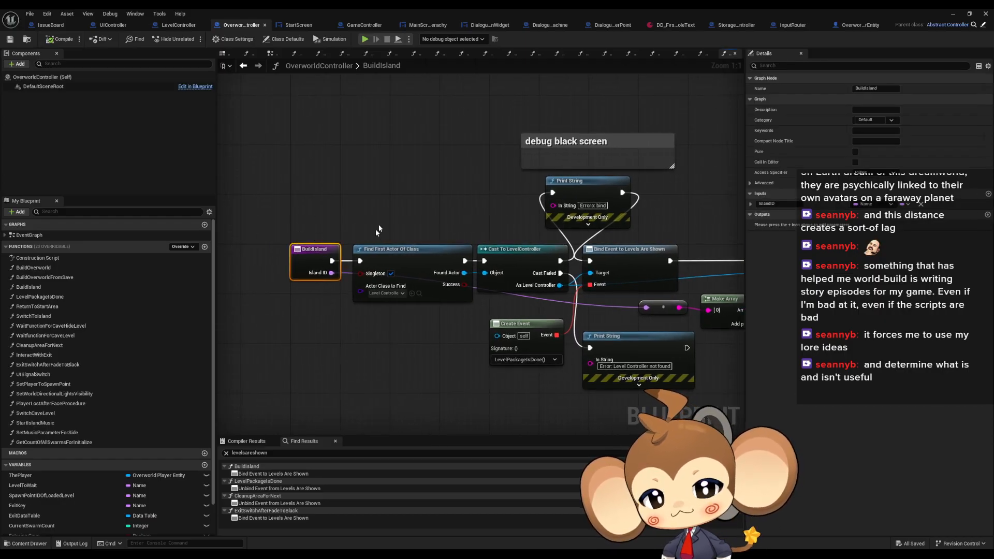
drag(445, 203, 579, 218)
click(602, 337)
right_drag(517, 351, 490, 378)
click(434, 200)
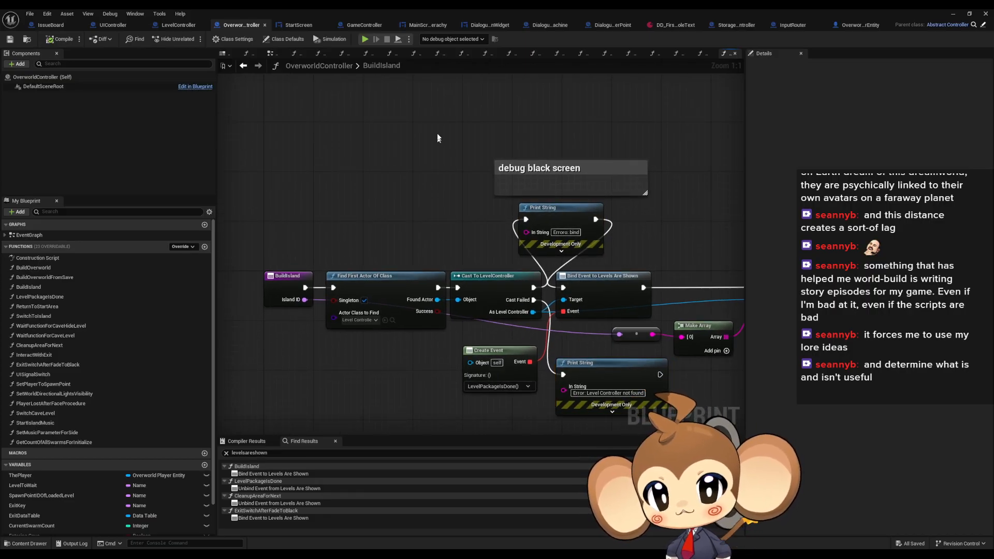
click(123, 26)
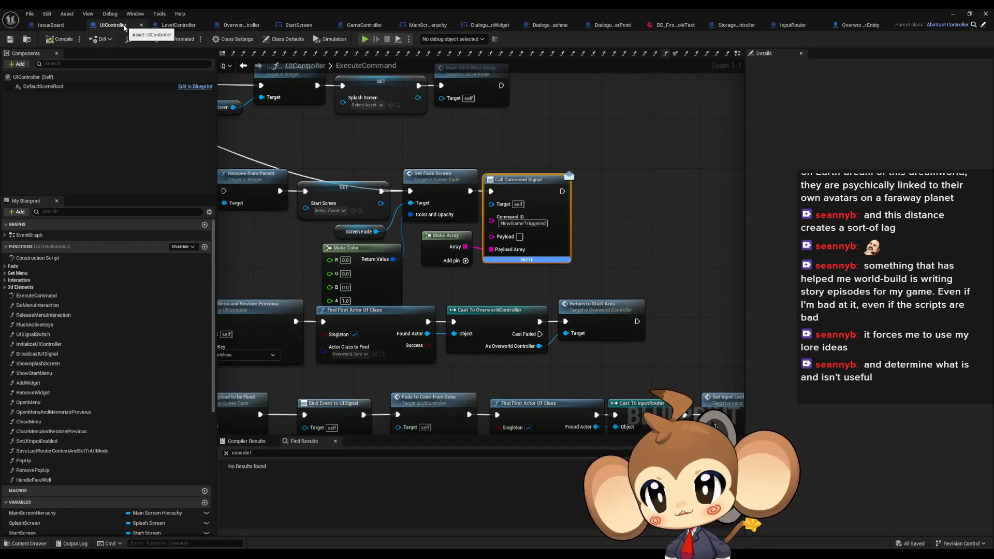
right_drag(433, 146, 557, 196)
click(575, 236)
right_drag(591, 249, 470, 236)
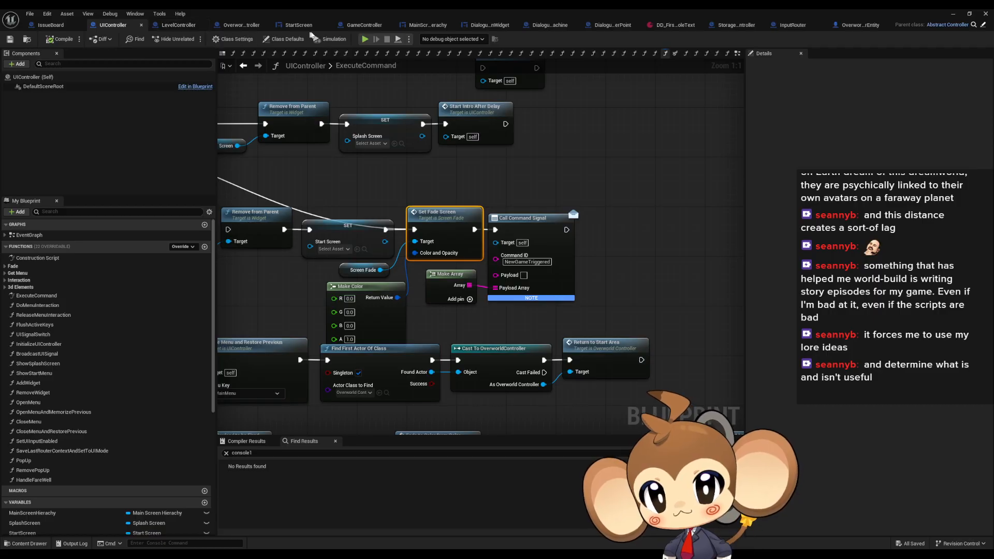
Step: Trace GameController's ExecuteCommand from the level controller cast through the Levels Are Shown binding to the new-game and load-game branches
click(361, 24)
right_drag(457, 303, 464, 249)
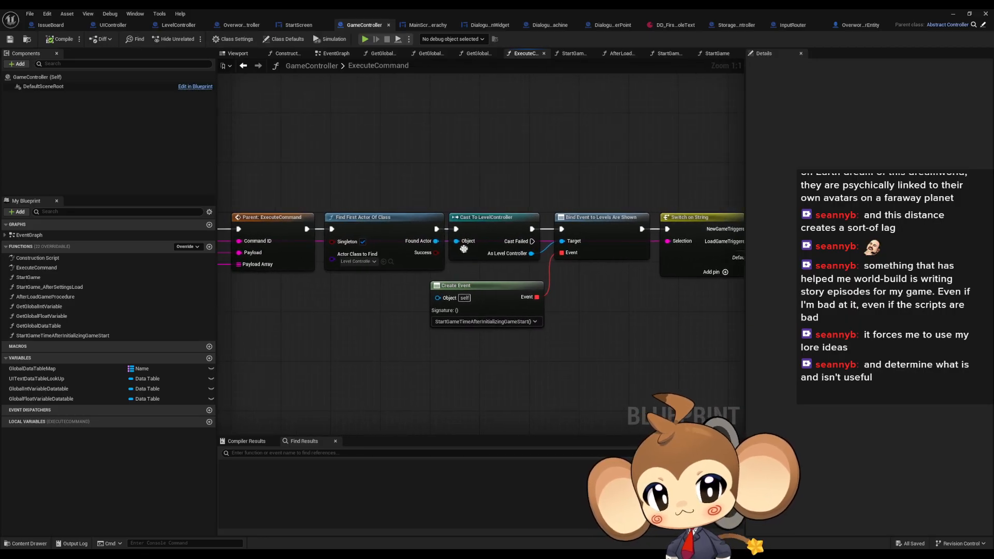
drag(482, 198, 515, 238)
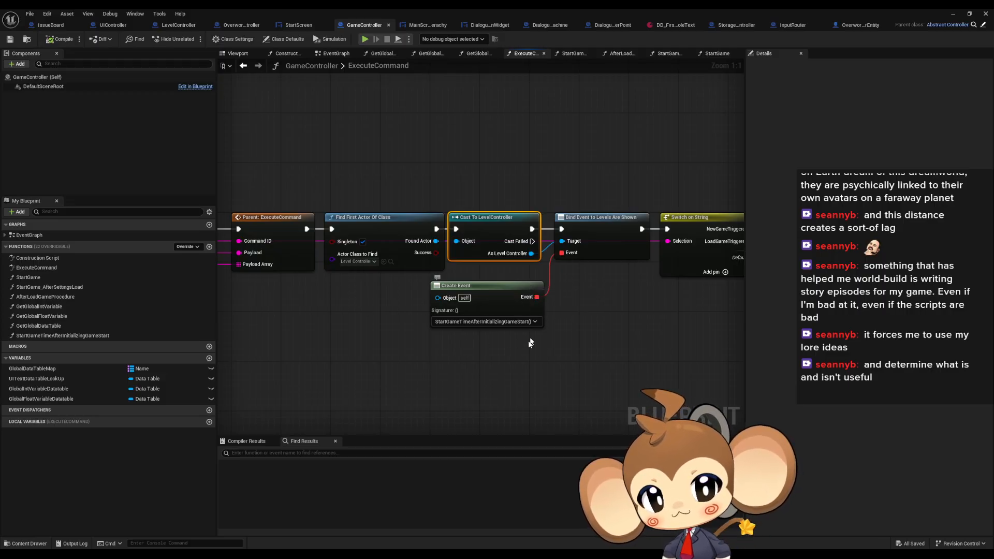
right_drag(447, 342, 316, 294)
drag(353, 193, 564, 297)
drag(324, 181, 368, 297)
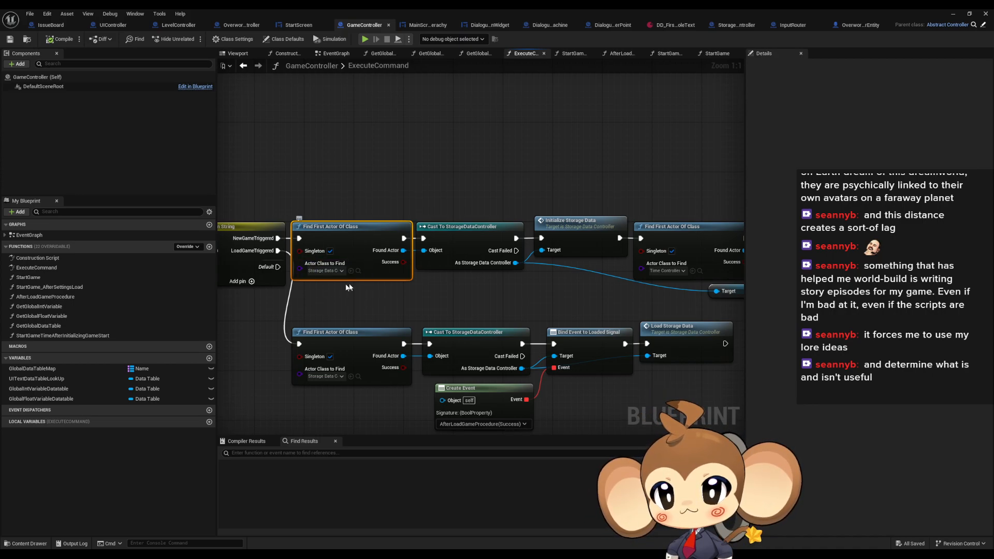
right_drag(361, 289, 508, 274)
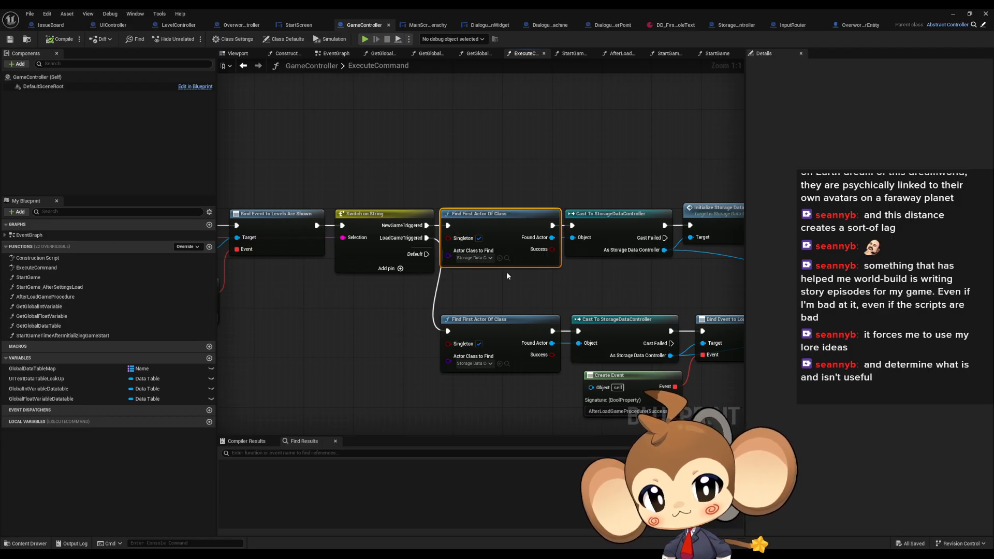
click(507, 275)
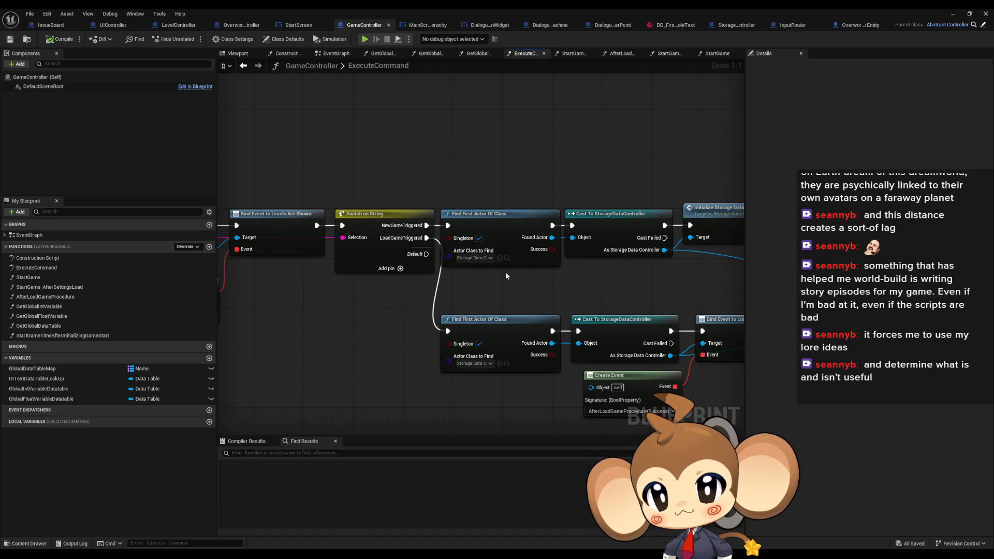
Step: Compare UIController's new-game signal with the level-shown logic in LevelController, GameController and OverworldController
click(104, 26)
right_drag(474, 186, 434, 176)
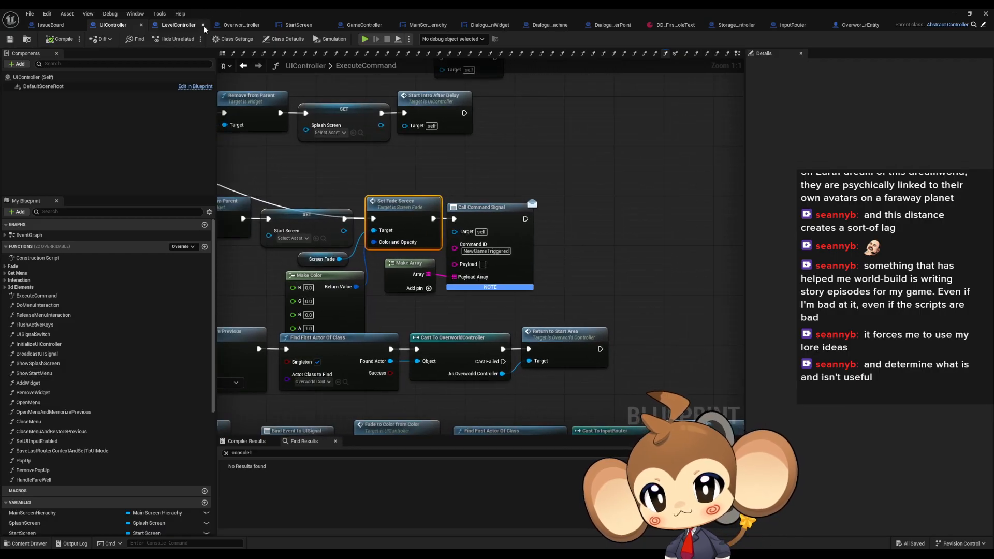
click(303, 26)
click(229, 27)
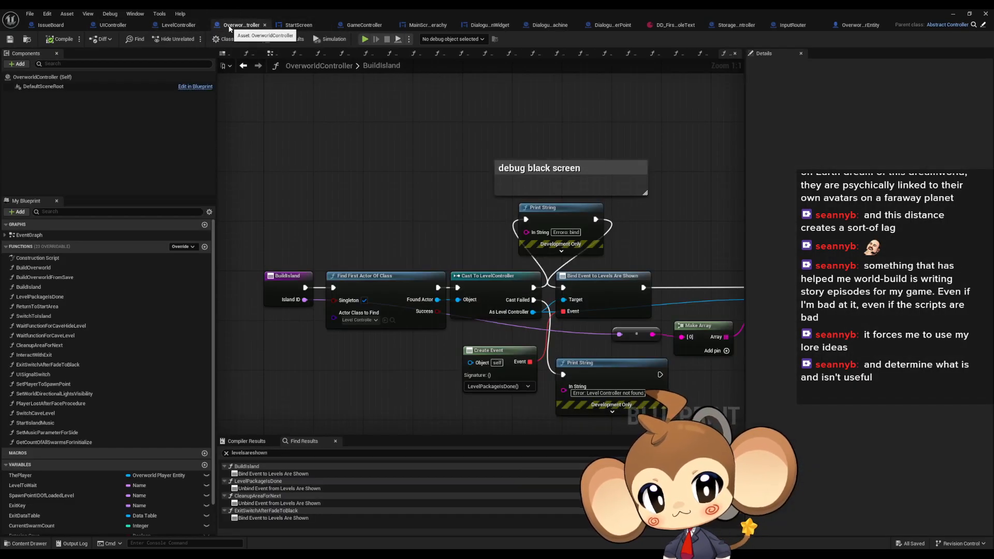
click(180, 26)
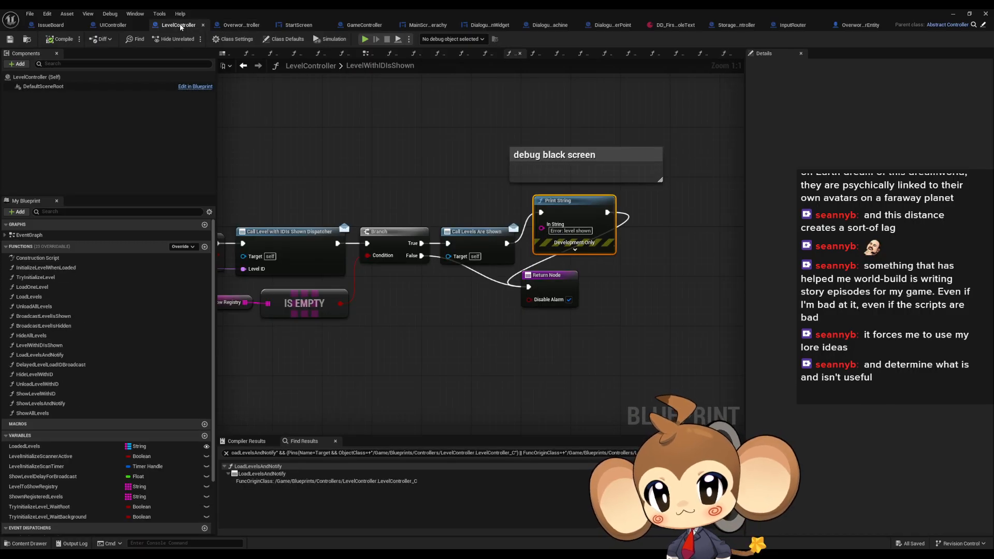
click(366, 26)
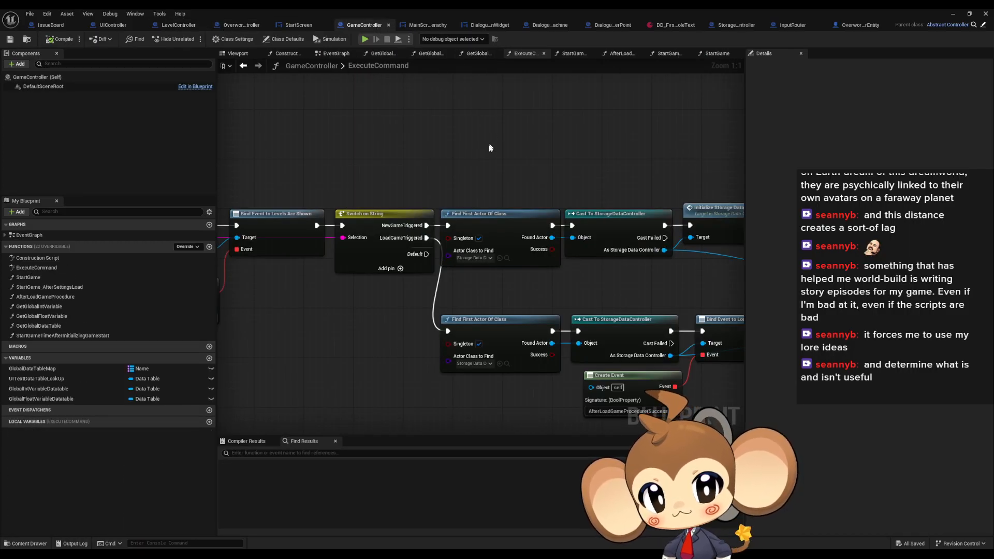
right_drag(463, 149, 517, 152)
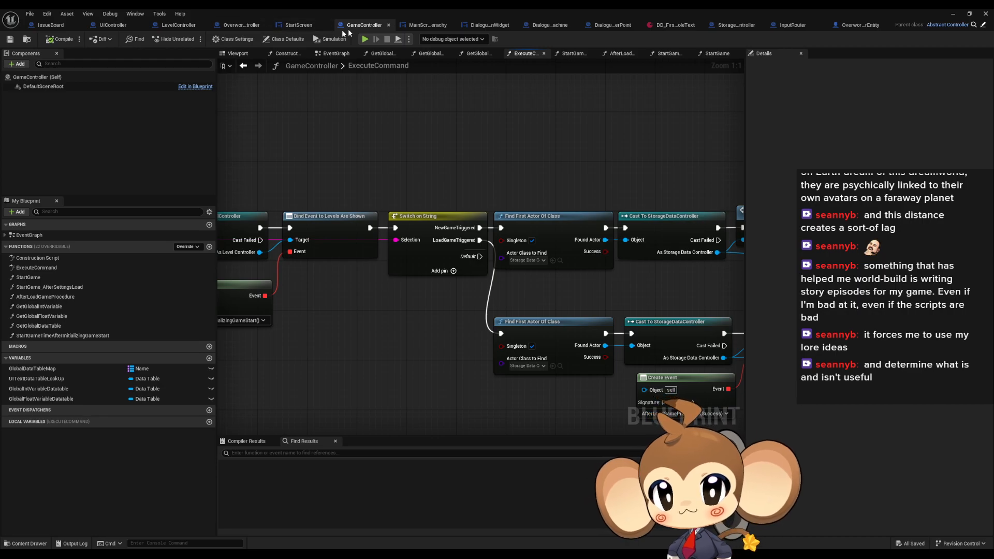
click(241, 26)
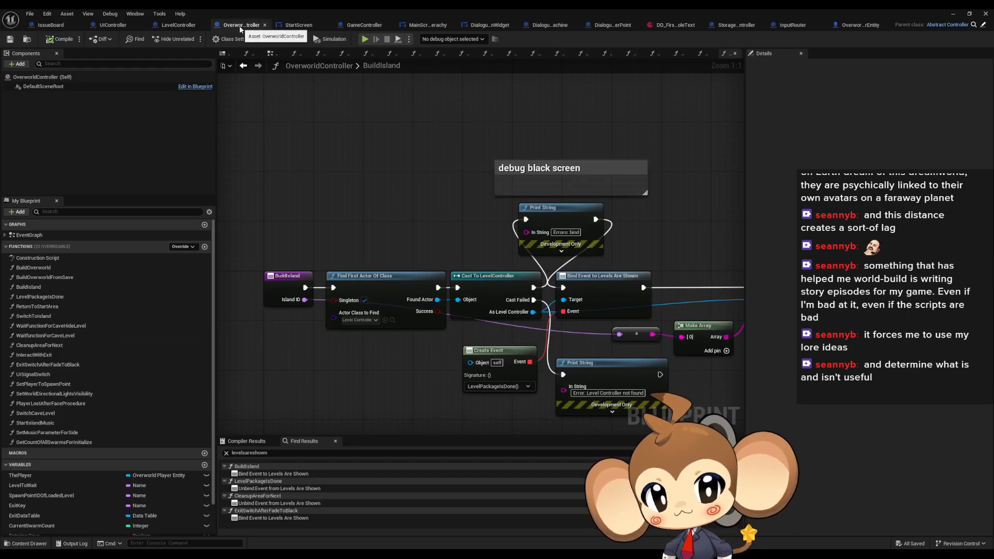
Step: Add a breakpoint to the Find First Actor Of Class node after the parent call in GameController's ExecuteCommand
click(365, 25)
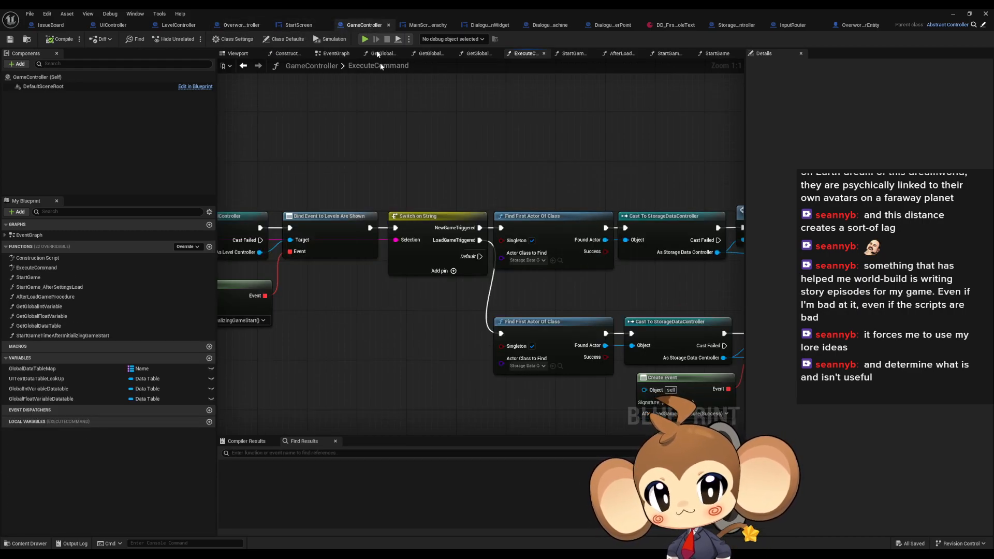
scroll(466, 171, down, 5)
scroll(425, 229, up, 6)
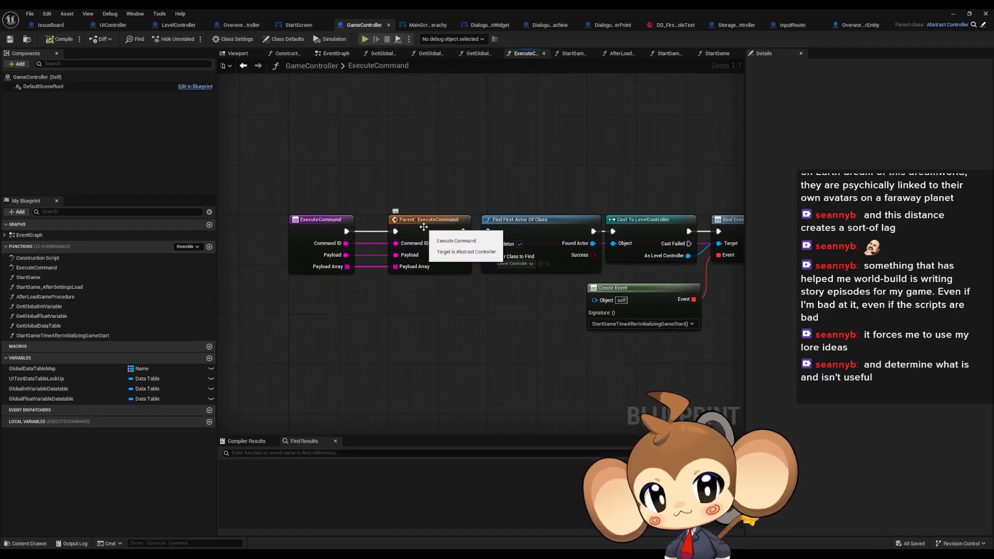
right_click(512, 226)
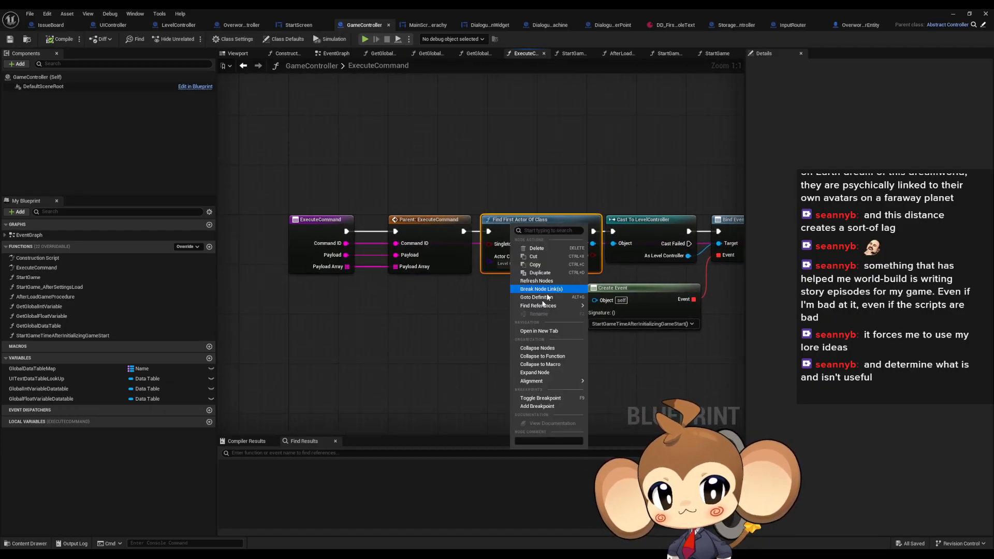
click(529, 408)
Step: Start a play-in-editor test of the Main level with the breakpoint set, and stop it during the intro dialogue
click(954, 14)
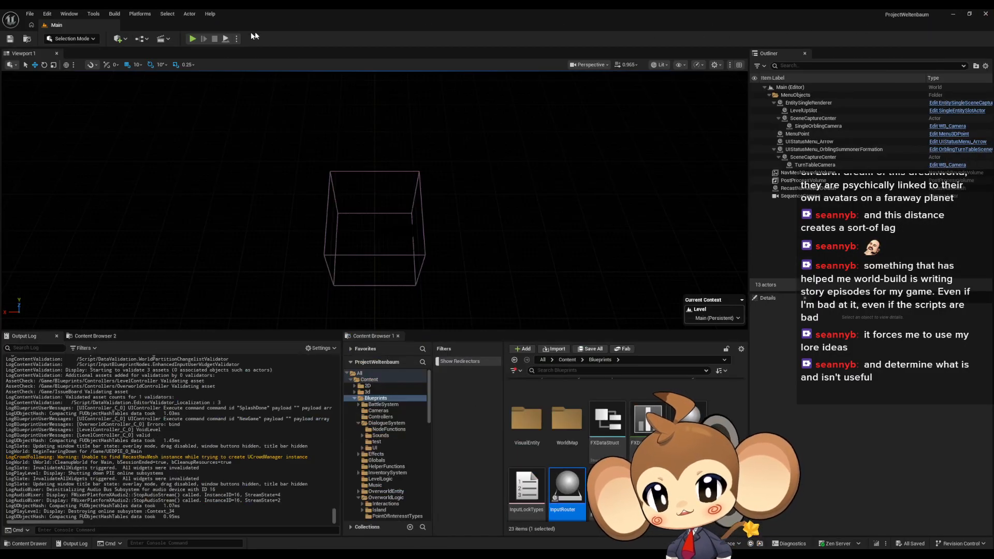
click(192, 39)
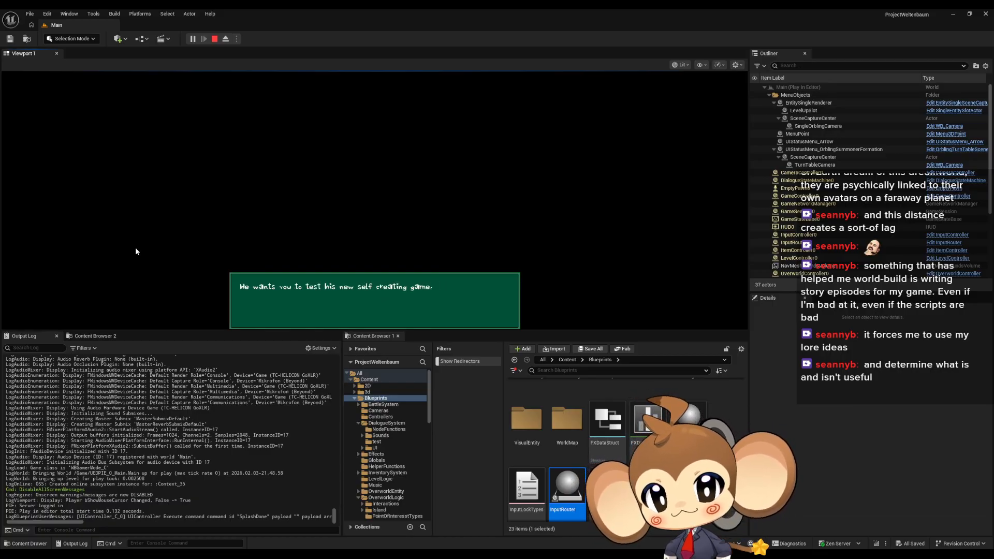
click(214, 39)
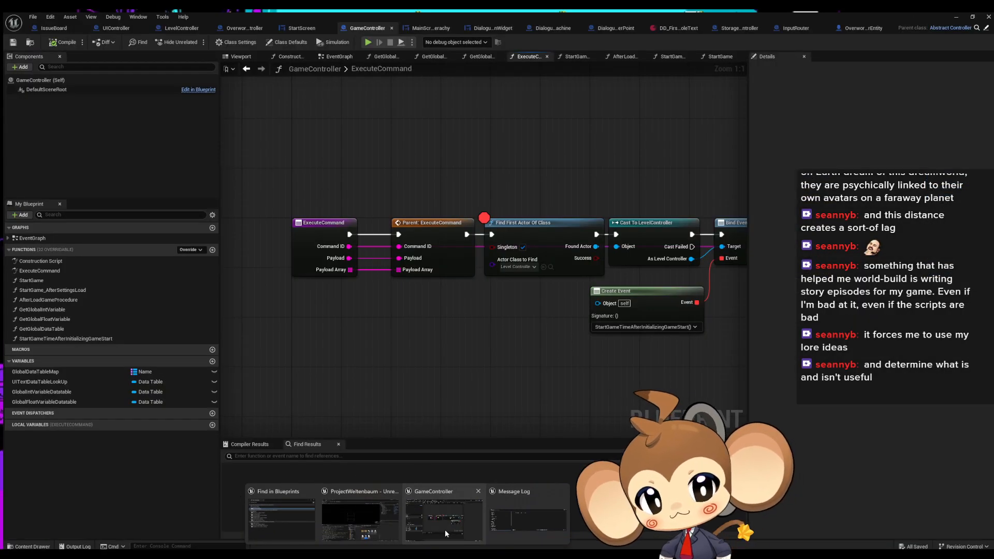
Step: In UIController's ExecuteCommand, rewire the Splash Screen SET node's execution to the new-game Set Fade Screen node, bypassing Start Intro After Delay
click(446, 530)
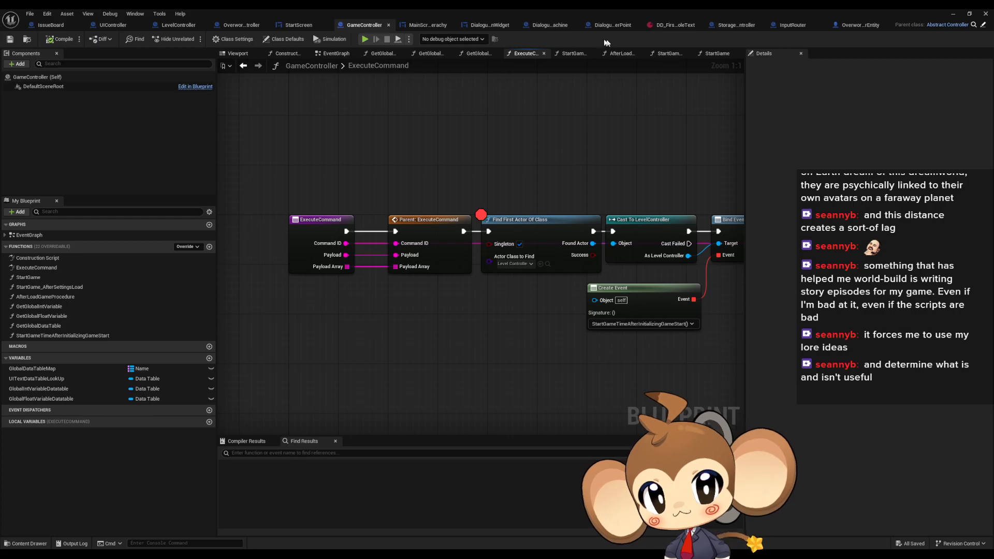
click(113, 25)
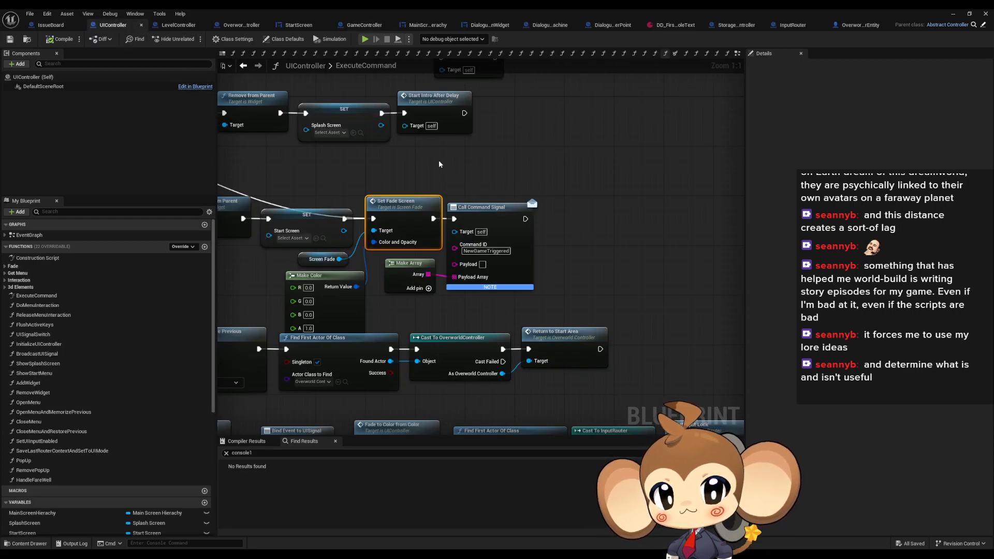
right_drag(438, 161, 525, 238)
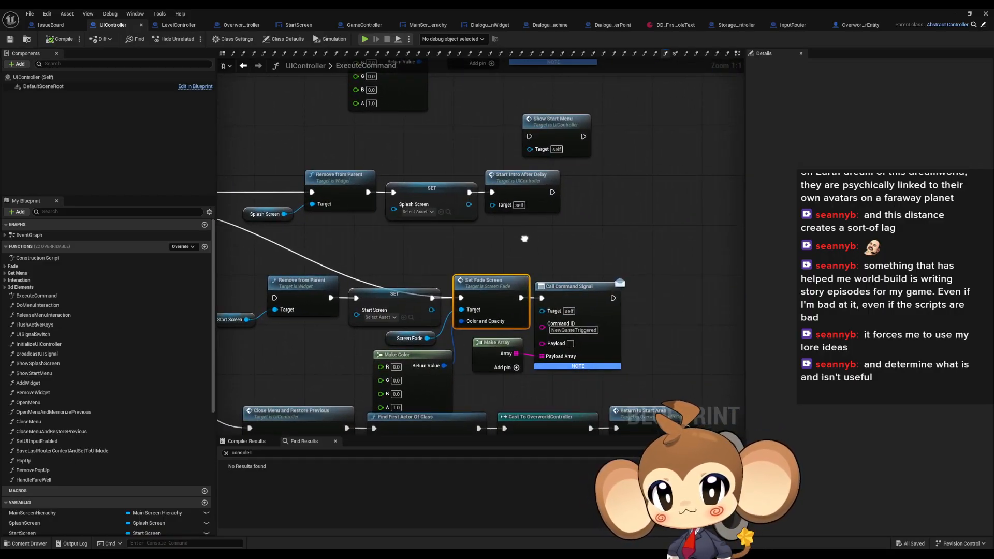
scroll(524, 239, down, 3)
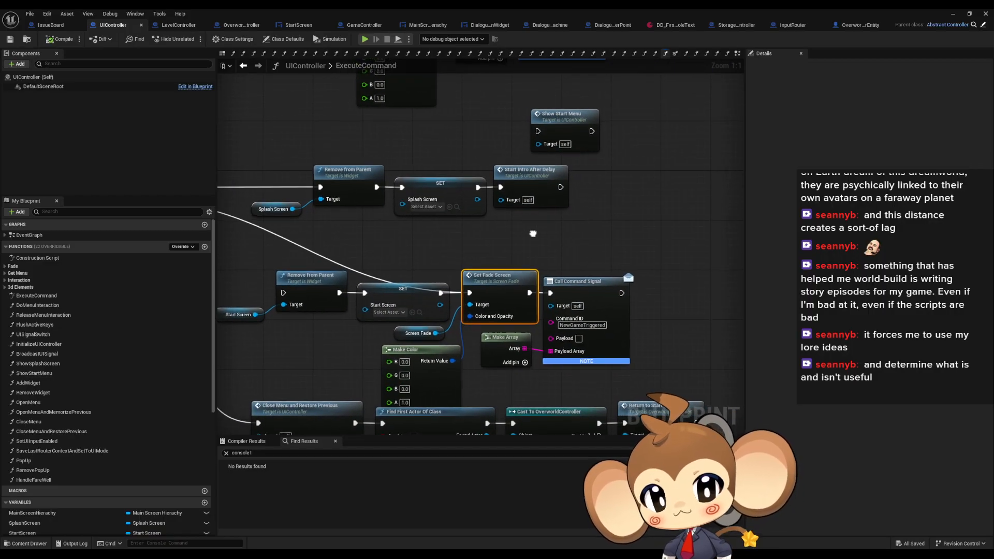
scroll(524, 233, up, 2)
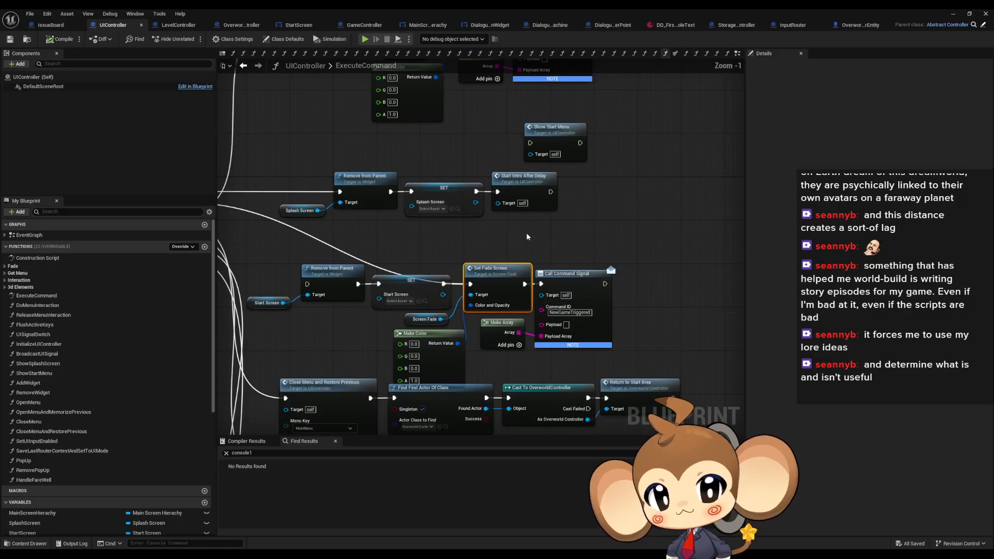
click(532, 178)
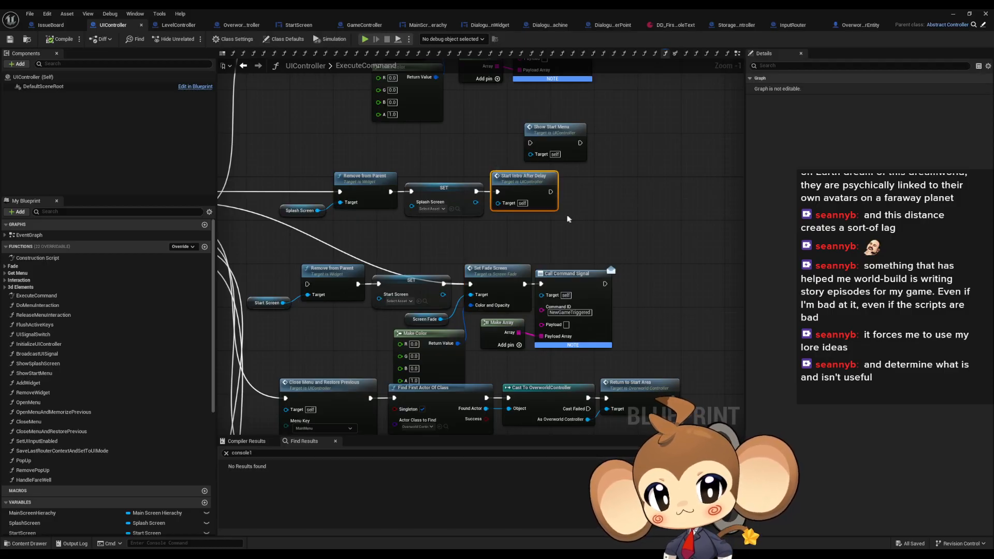
scroll(559, 214, up, 2)
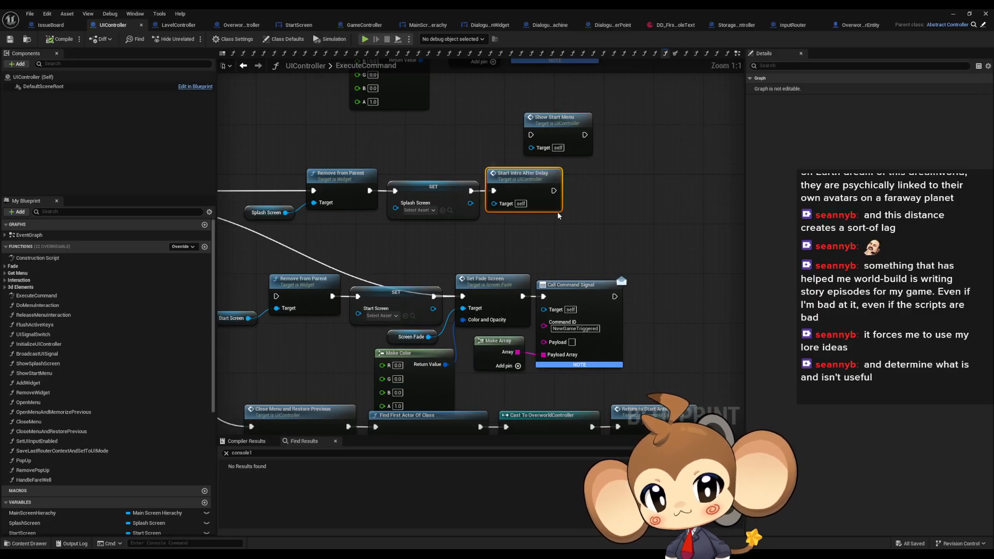
right_drag(562, 247, 530, 264)
drag(444, 242, 435, 348)
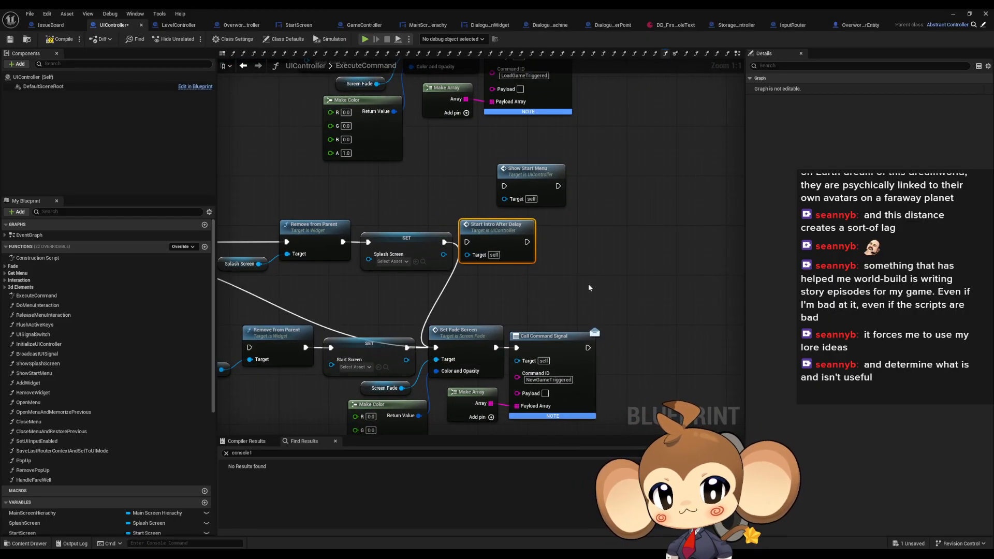
Step: Playtest the Main level to the GameController breakpoint and step over nodes to the Find First Actor Of Class node in the new-game branch
click(953, 14)
click(192, 40)
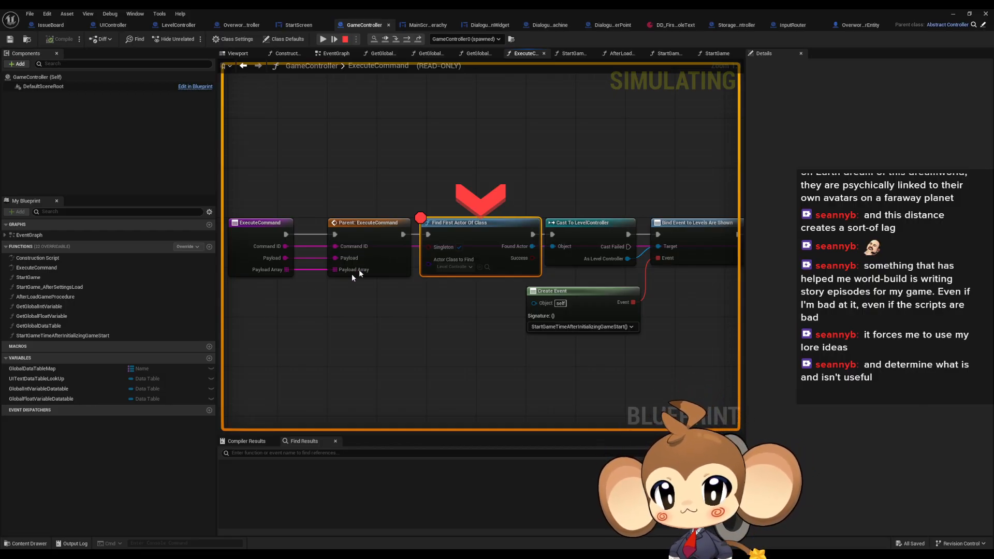
click(407, 39)
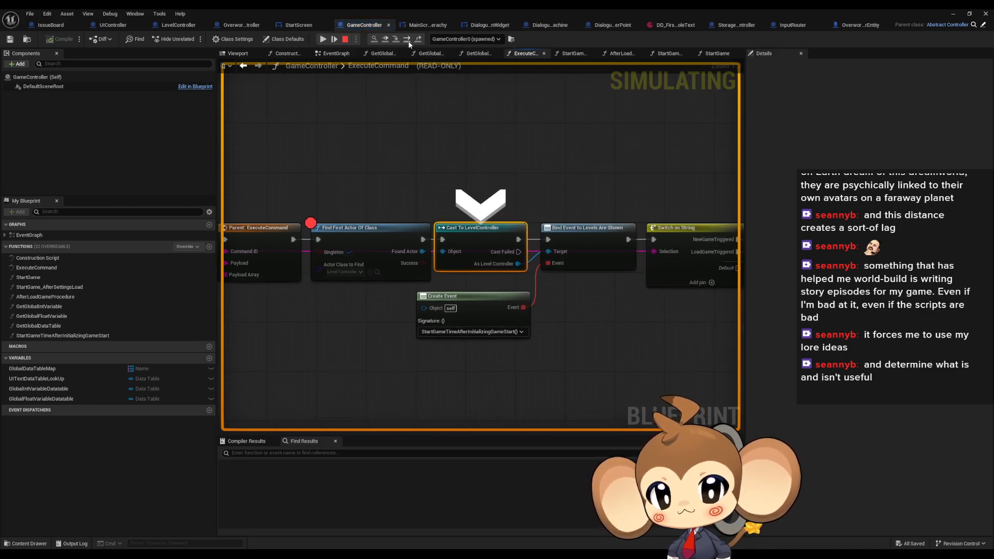
click(408, 39)
click(408, 40)
click(407, 40)
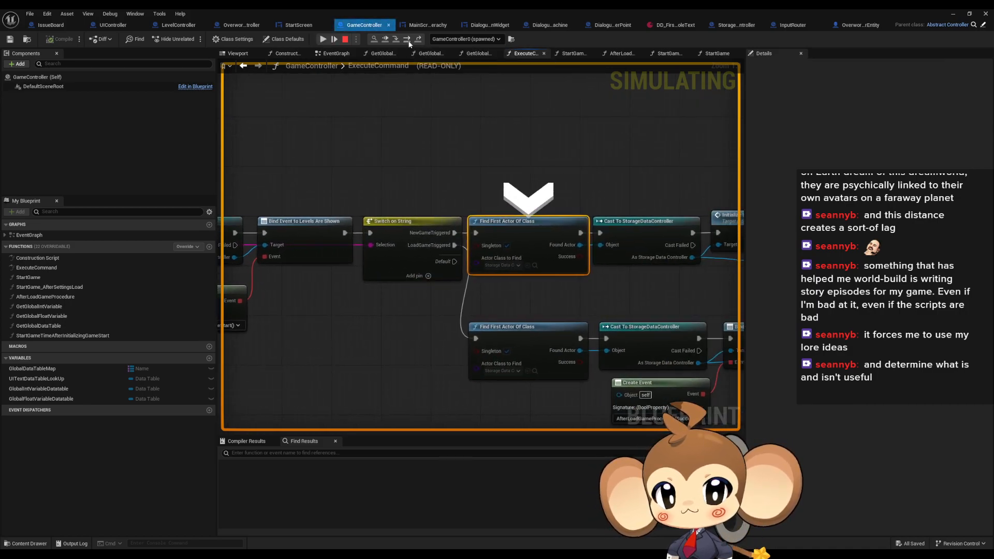
Step: Step over the storage data nodes to Cast To TimeController and inspect the preceding Found Actor value
click(408, 40)
click(408, 40)
click(407, 40)
click(407, 40)
click(407, 40)
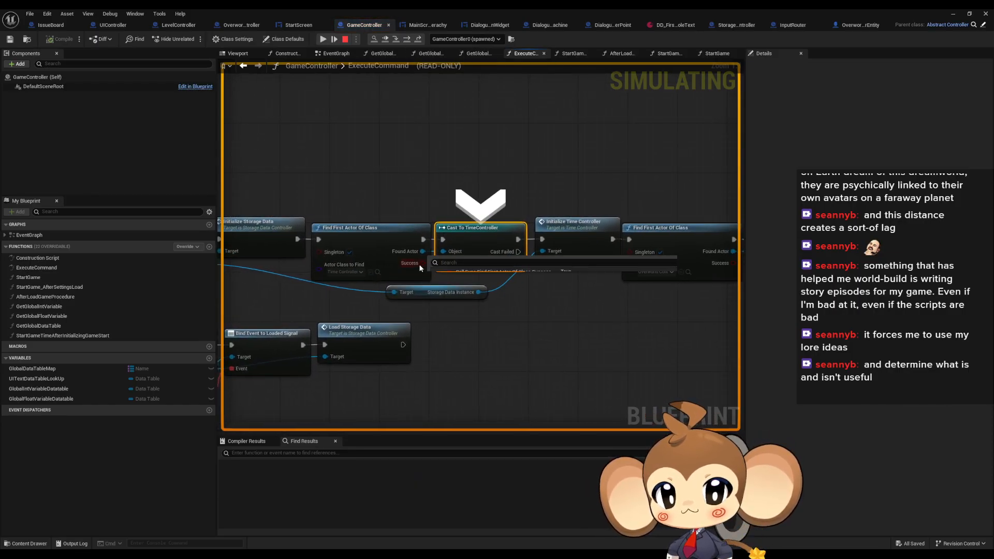
mouse_move(409, 252)
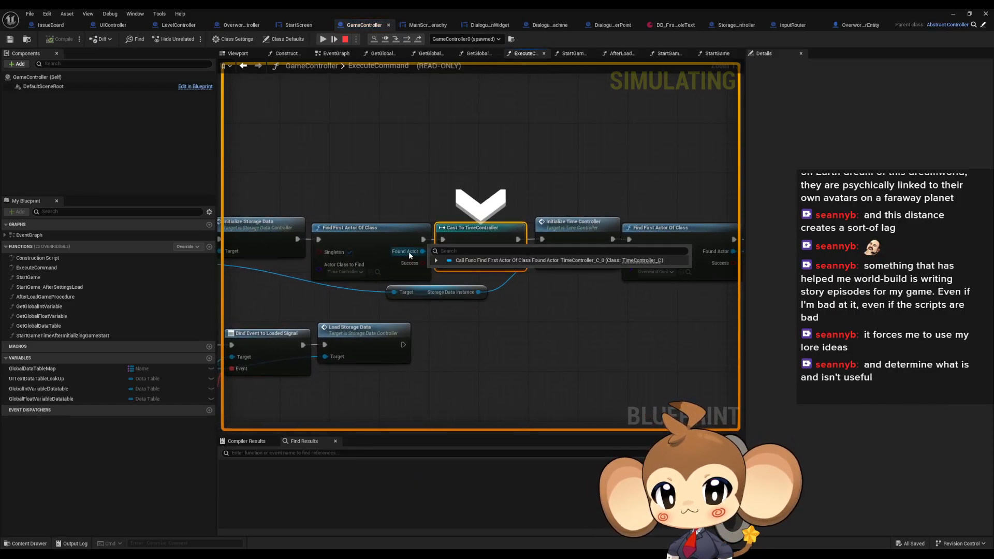
Step: Step to Cast To OverworldController, inspect its Found Actor value, and continue stepping into OverworldController's BuildIsland function
click(405, 40)
click(406, 40)
click(406, 40)
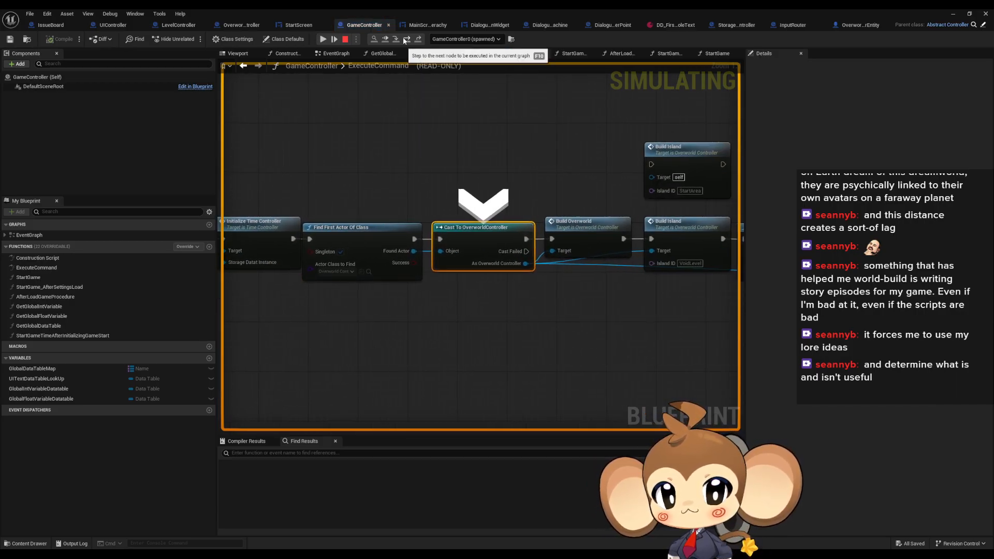
mouse_move(396, 252)
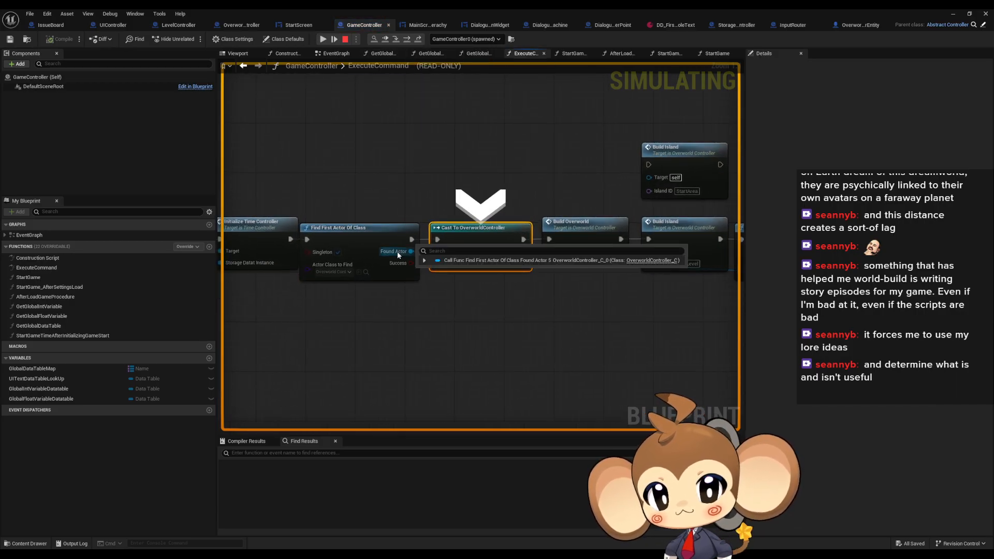
click(407, 41)
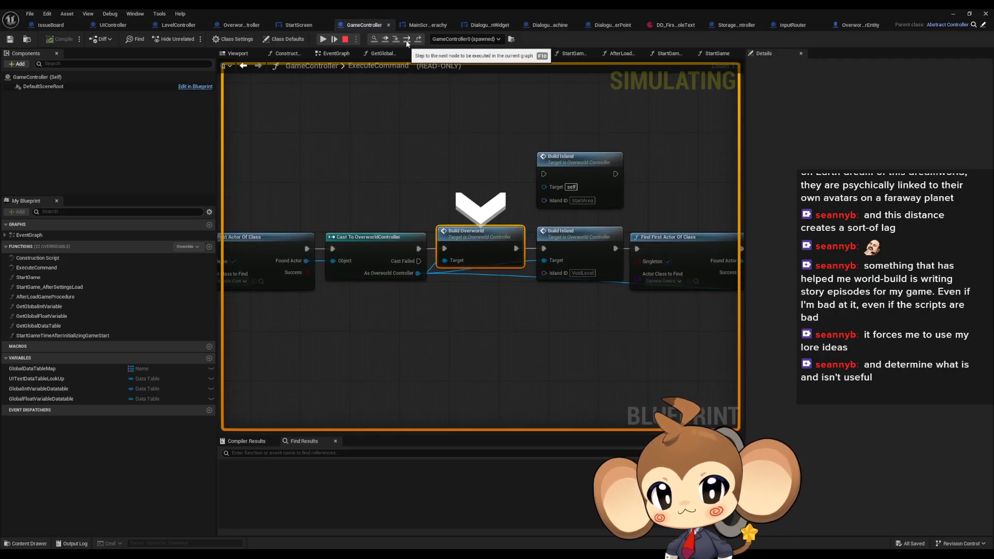
click(407, 40)
click(407, 40)
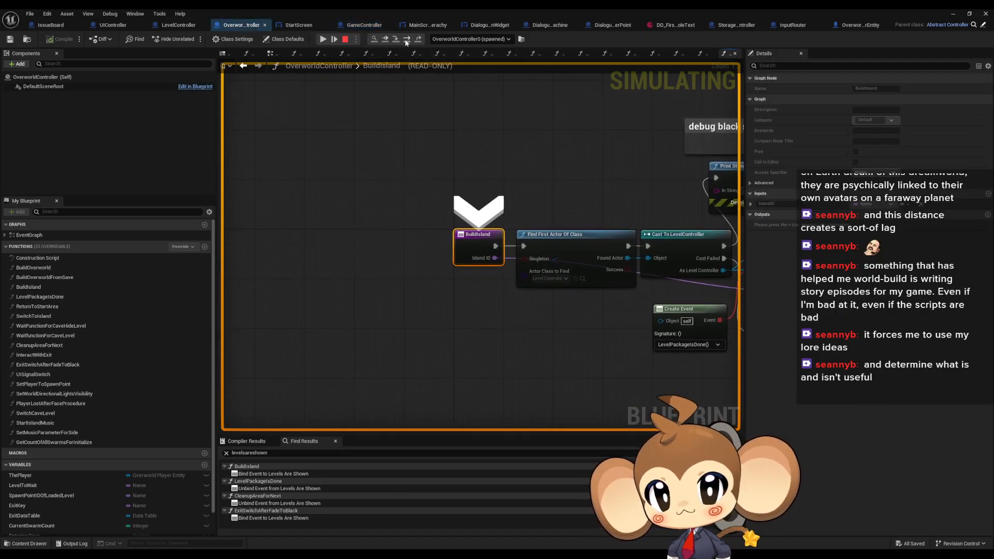
Step: Step through BuildIsland from its entry, past the Levels Are Shown binding, to the Load Levels and Notify node
click(407, 41)
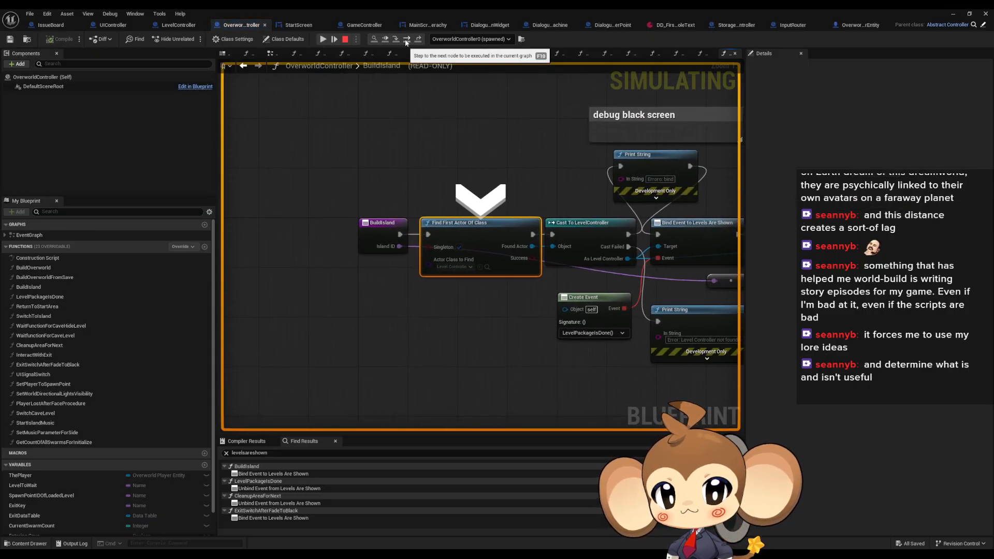
click(407, 41)
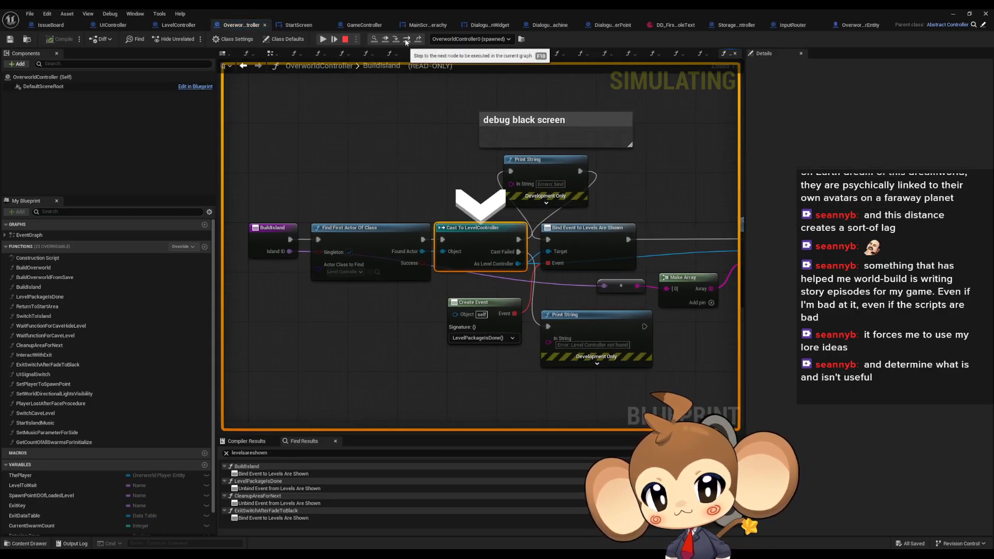
click(407, 40)
click(407, 40)
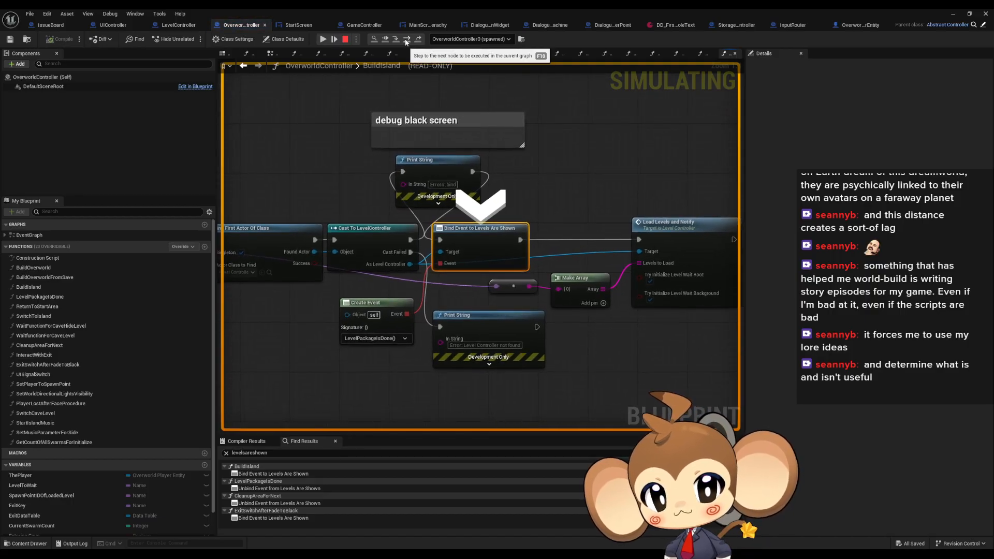
click(407, 40)
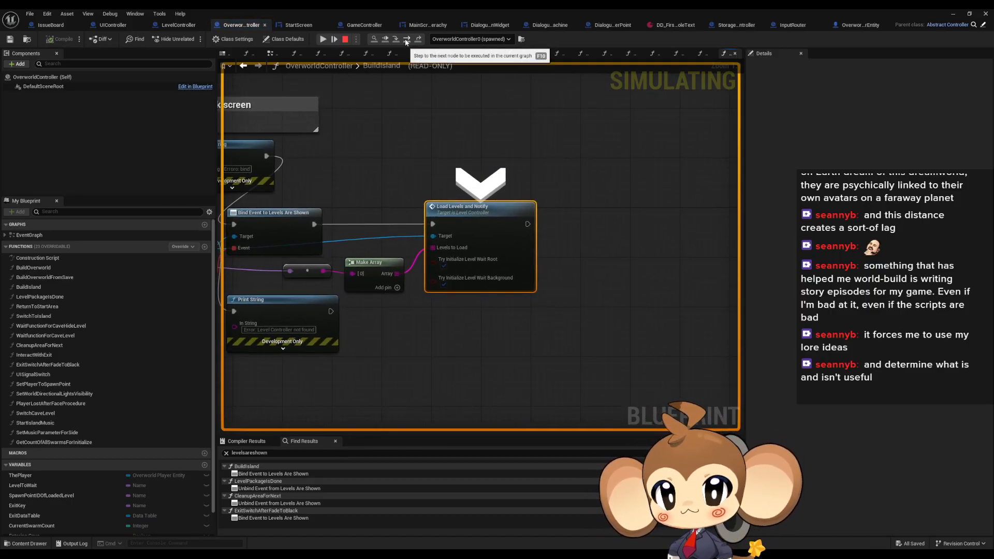
Step: Resume the paused playtest, check the debug messages in the output log, and end the play session
click(325, 40)
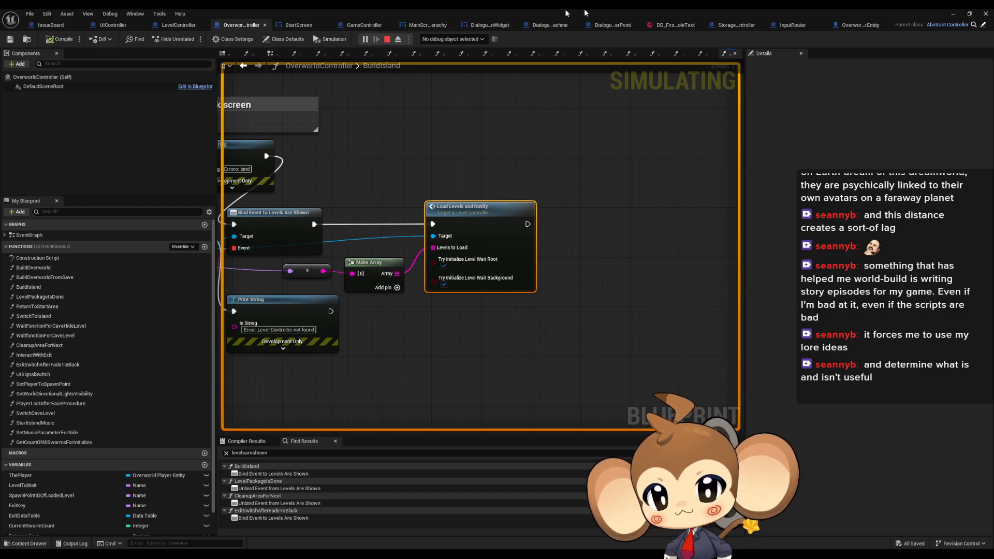
click(952, 16)
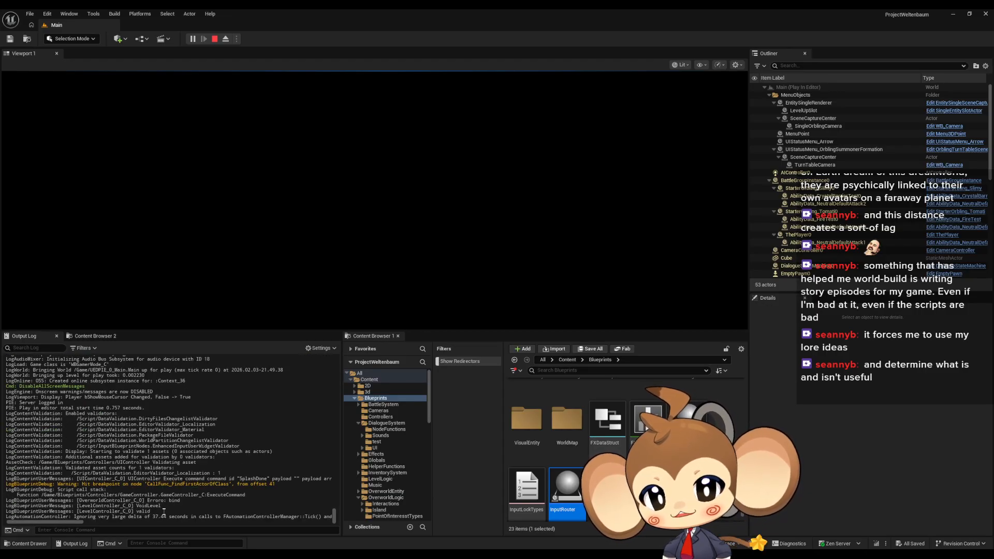
mouse_move(174, 497)
mouse_down()
mouse_move(151, 500)
mouse_move(168, 500)
mouse_up()
click(191, 485)
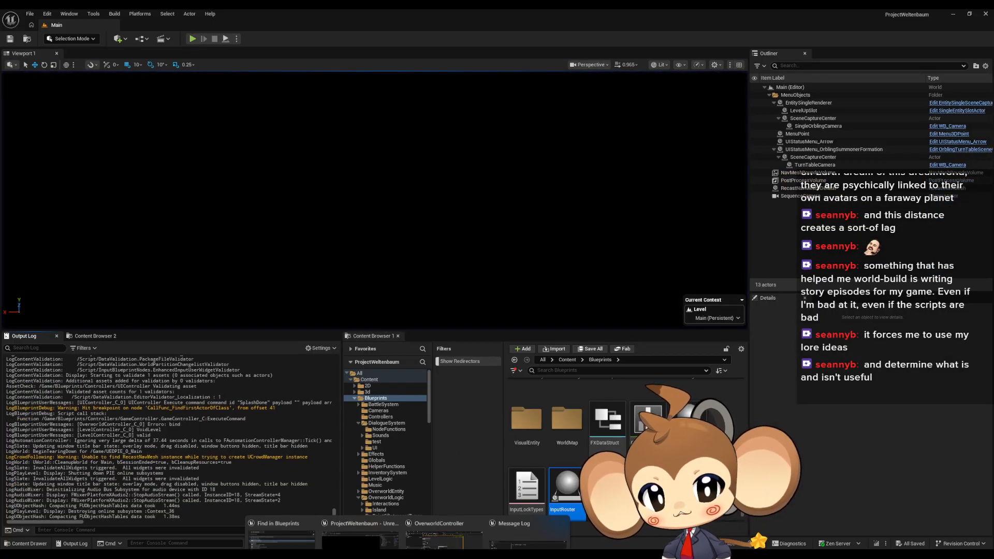
Step: Correct the debug Print String text in OverworldController's BuildIsland to "Error: bind"
click(458, 539)
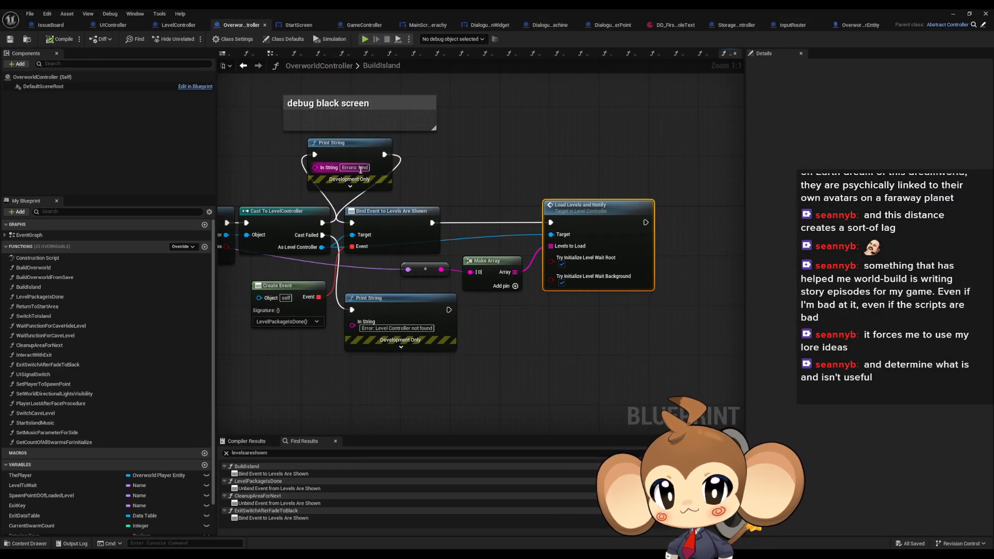
text(Err)
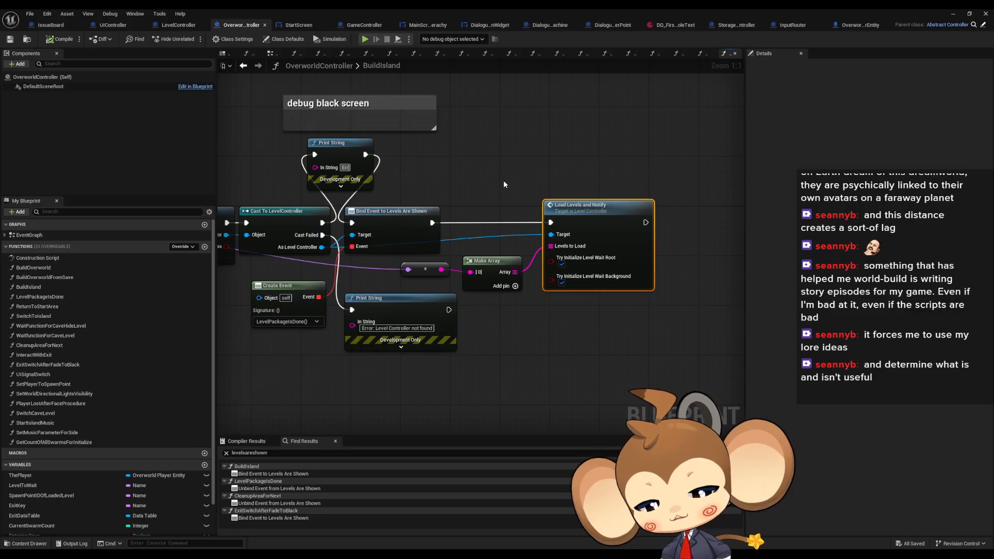
text(or: bind)
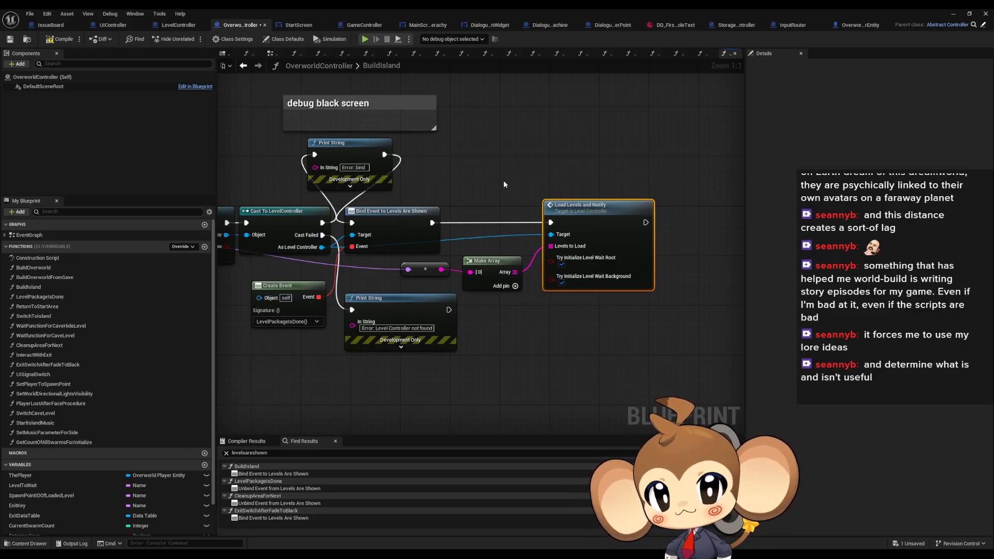
right_drag(503, 184, 596, 181)
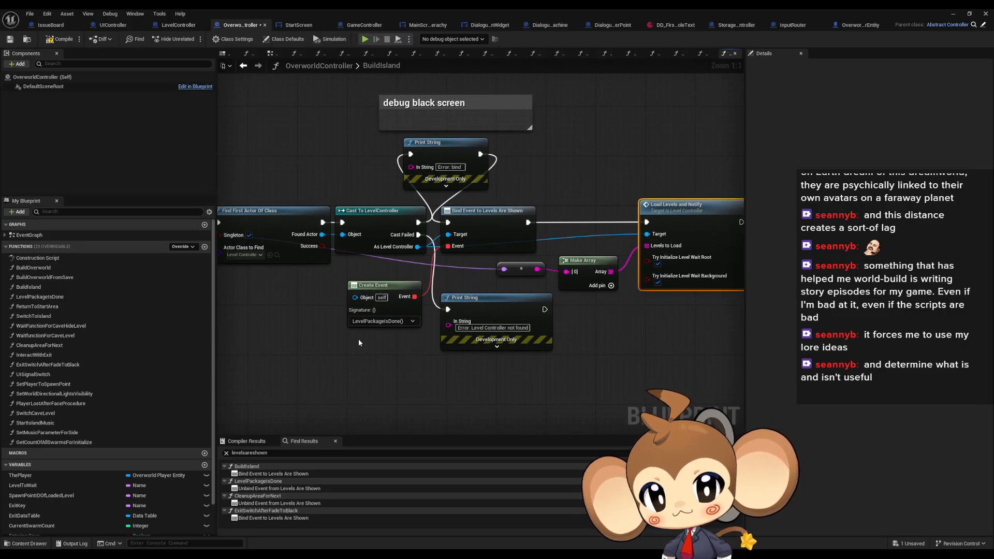
right_drag(359, 343, 350, 361)
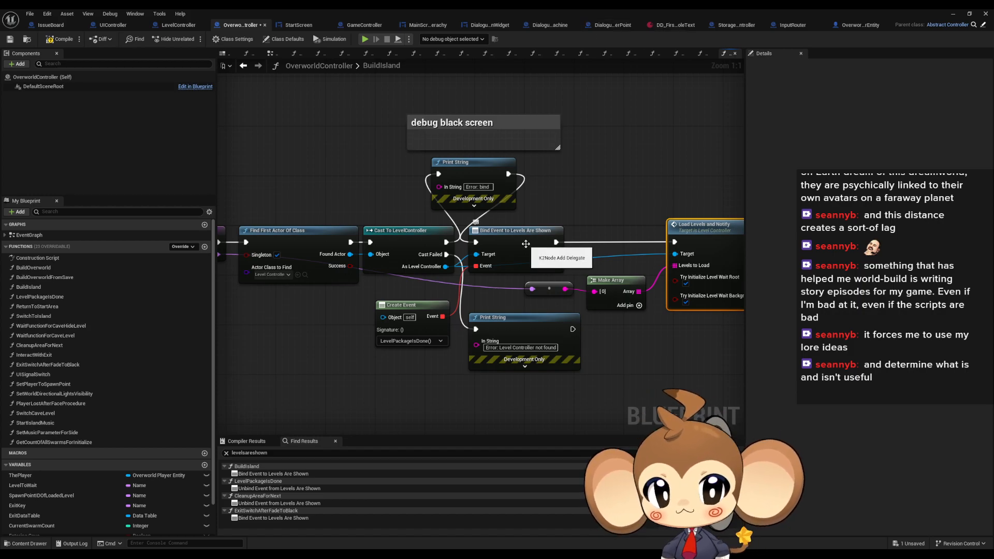
Step: Copy LevelController's "Error: level shown" Print String to the start of LevelWithIDIsShown and wire it between the entry node and the first Branch
click(178, 25)
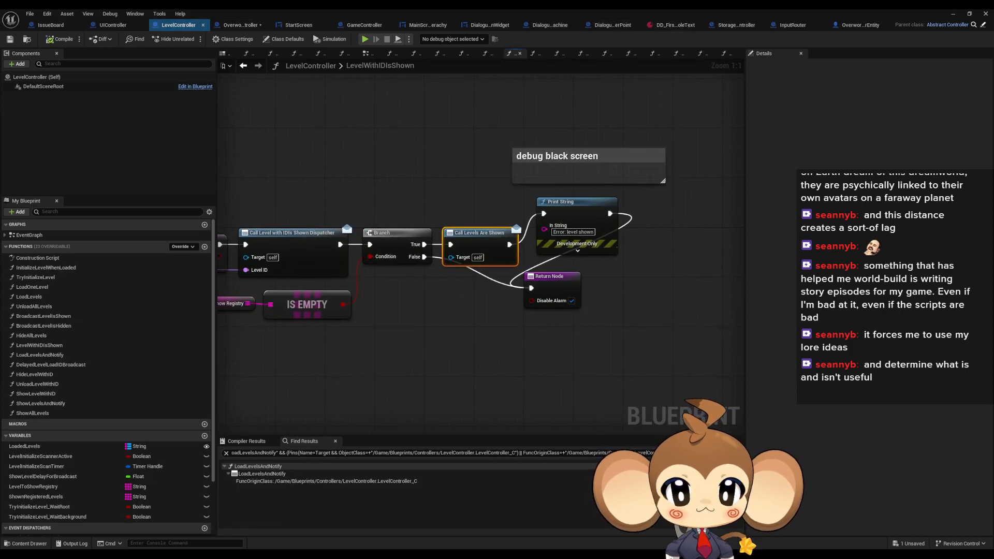
click(563, 232)
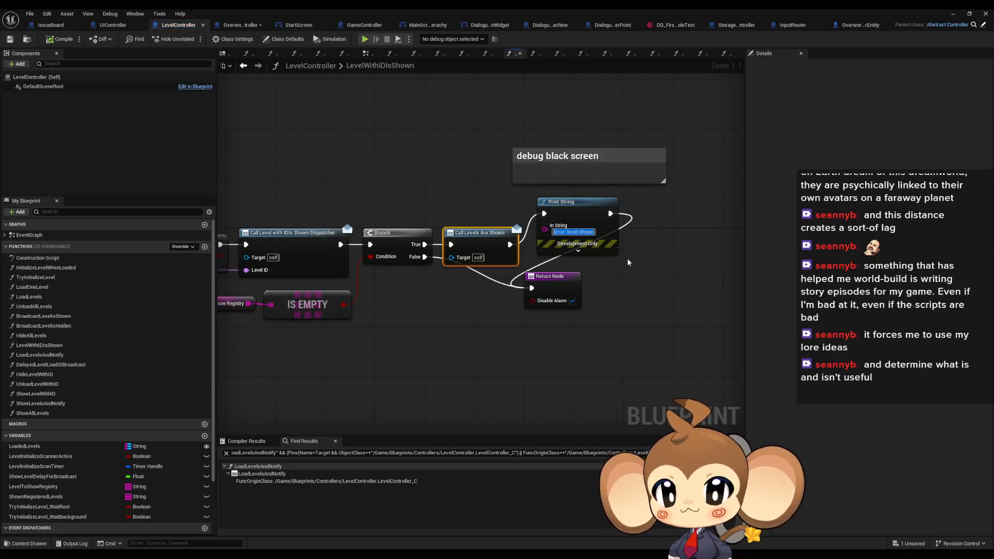
click(559, 211)
right_drag(338, 209, 614, 220)
right_drag(445, 199, 771, 209)
key(ctrl+v)
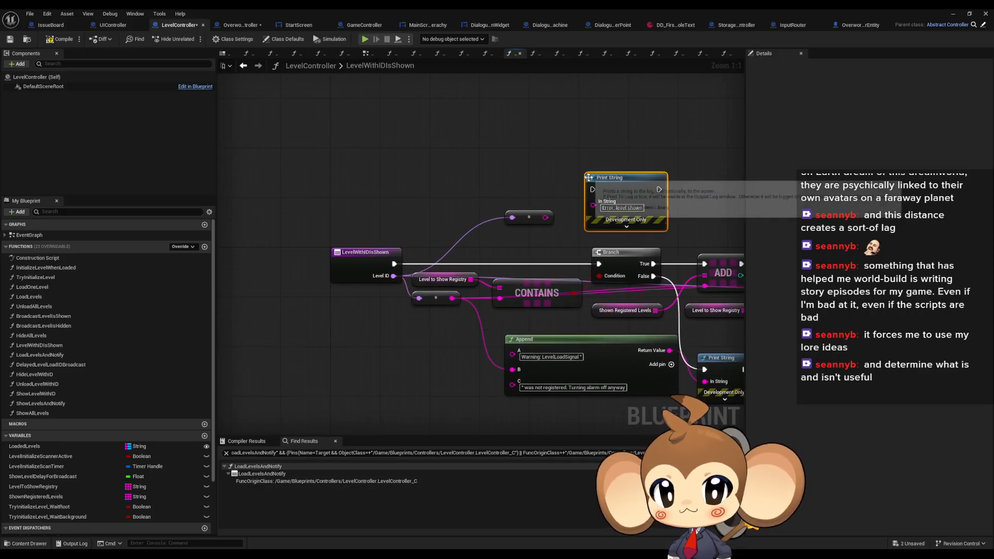
drag(660, 190, 598, 264)
drag(394, 265, 592, 190)
Step: Set the new Print String's text at the start of LevelWithIDIsShown to "Error: huh"
text(Error)
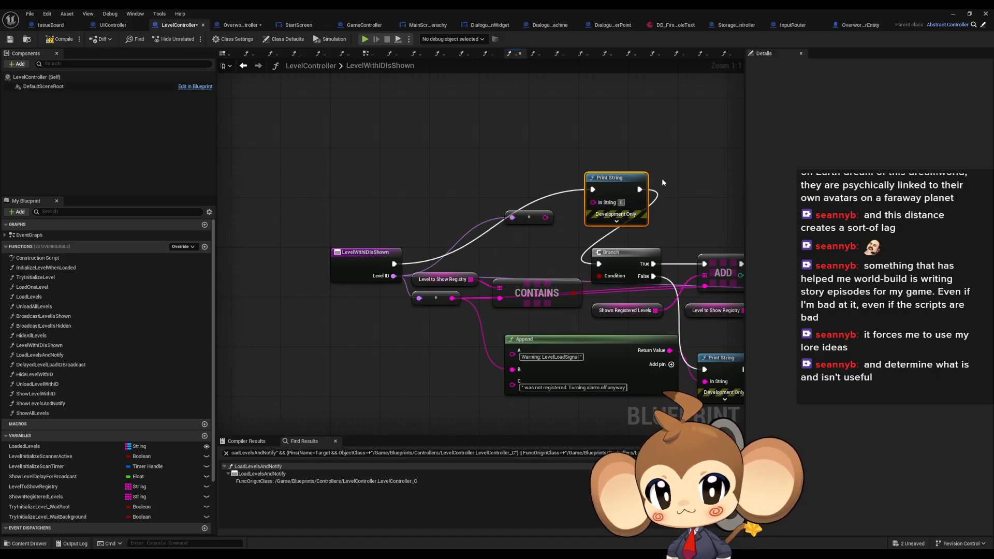
key(BackSpace)
key(BackSpace)
text(or: hu)
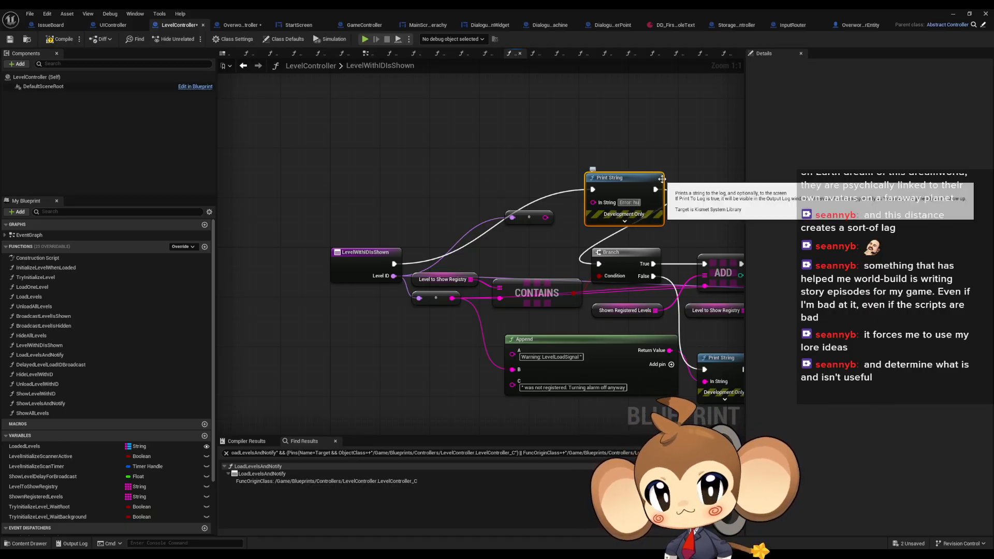
text(h)
Step: Start a playtest and remove the breakpoint from the Find First Actor Of Class node in GameController's ExecuteCommand
click(955, 13)
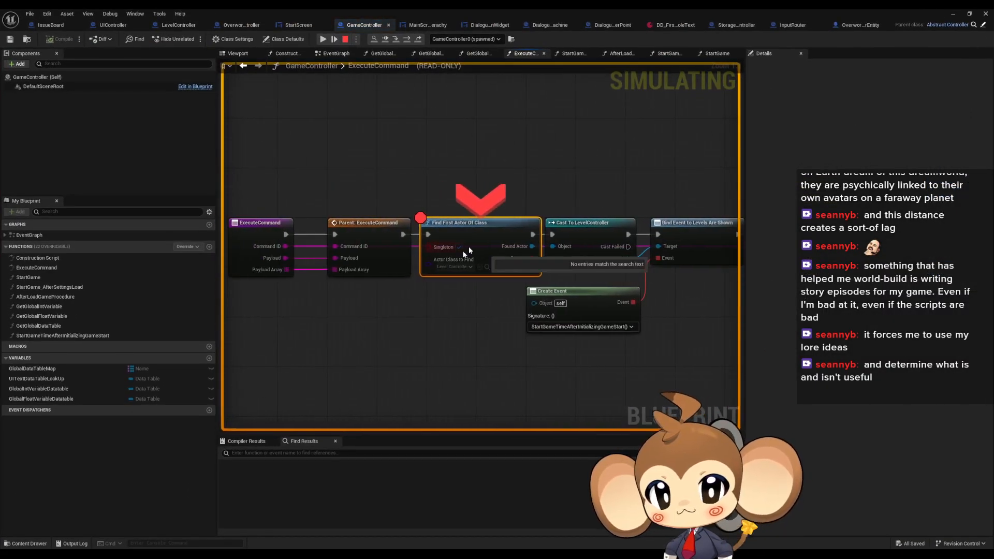
right_click(484, 247)
click(530, 323)
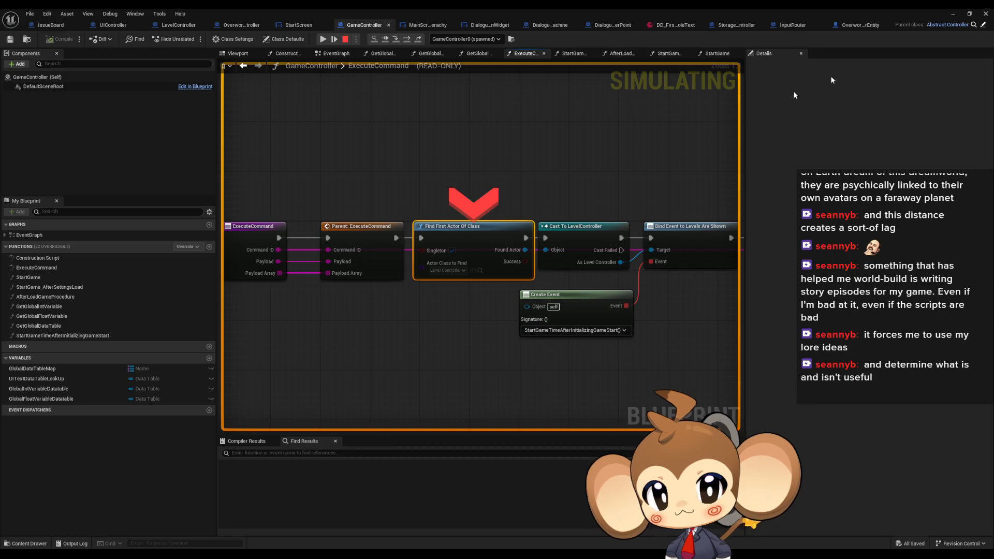
Step: Resume the paused playtest, check the output log for the bind and level-shown debug messages, and stop the session
click(951, 14)
click(203, 36)
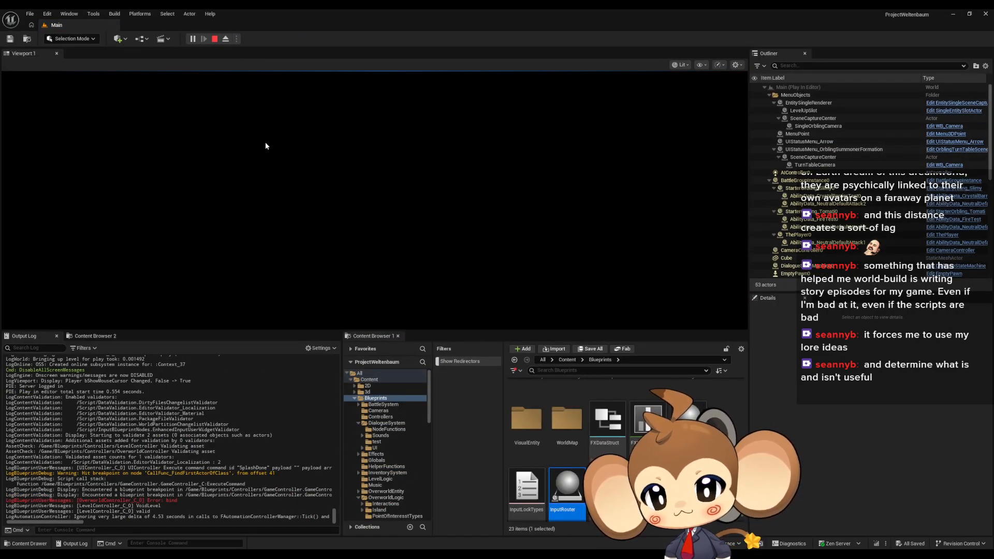
click(214, 39)
Step: Find all references by class member to LevelController's LevelWithIDIsShown function across all blueprints and open the call in LevelIsLoadedSignal
click(446, 539)
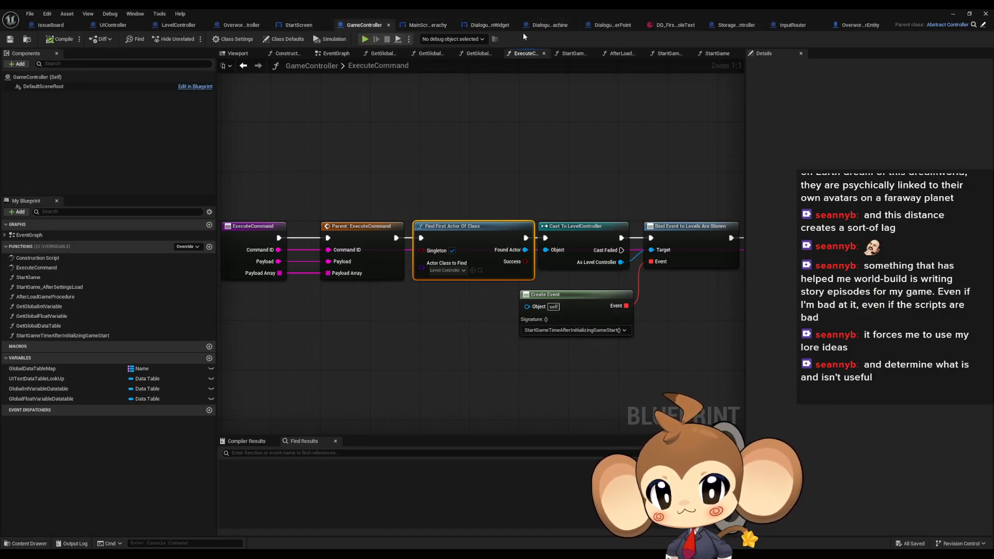
click(179, 25)
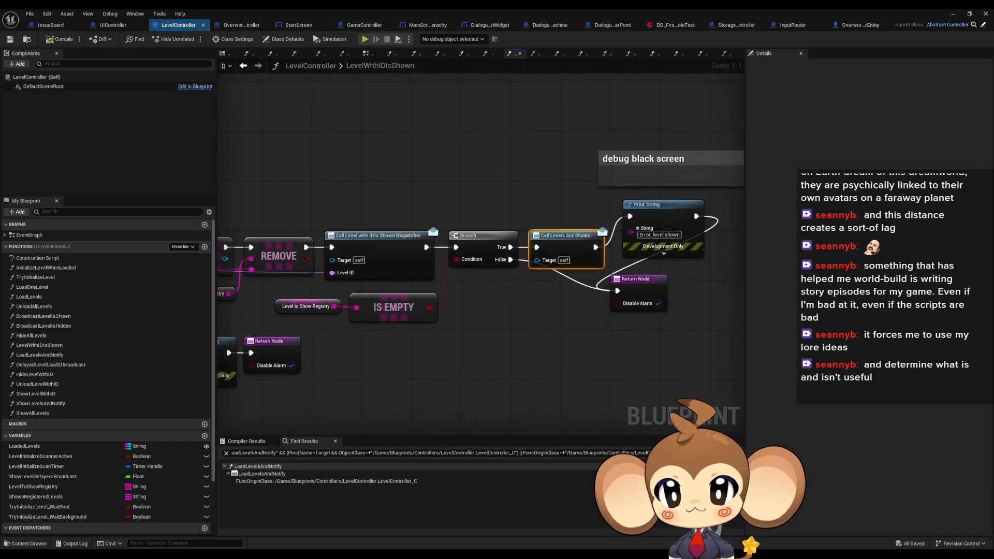
scroll(497, 299, down, 4)
right_drag(366, 285, 629, 289)
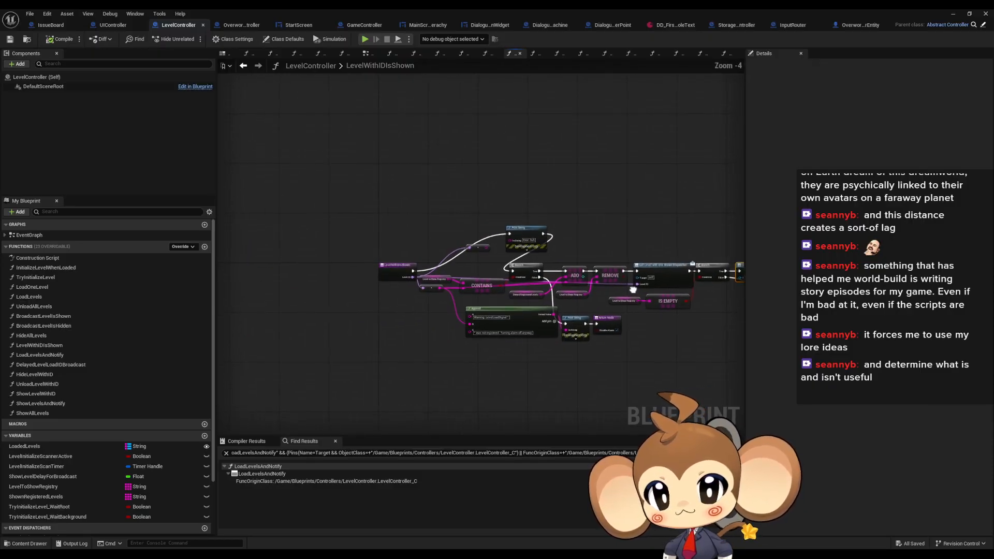
scroll(391, 271, up, 4)
click(363, 269)
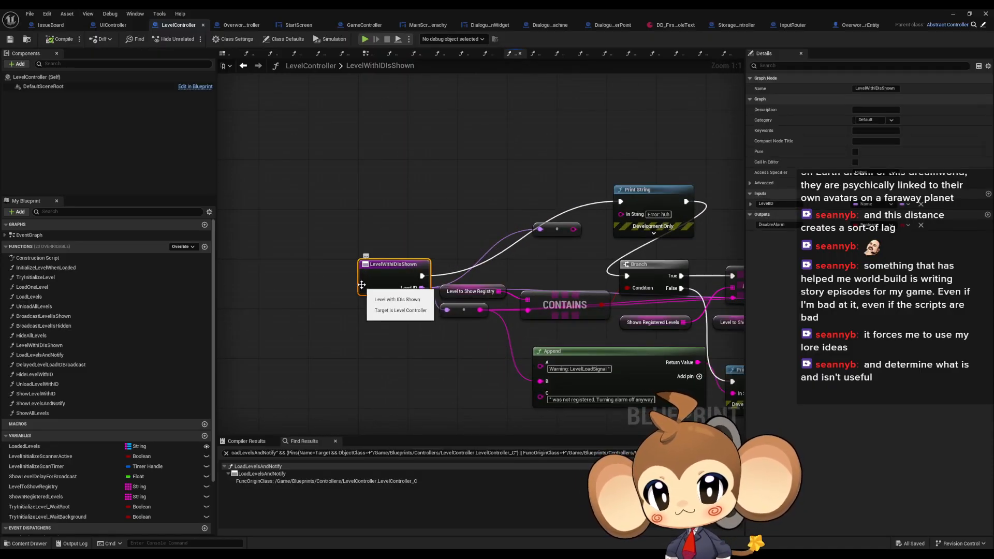
right_click(388, 275)
mouse_move(445, 359)
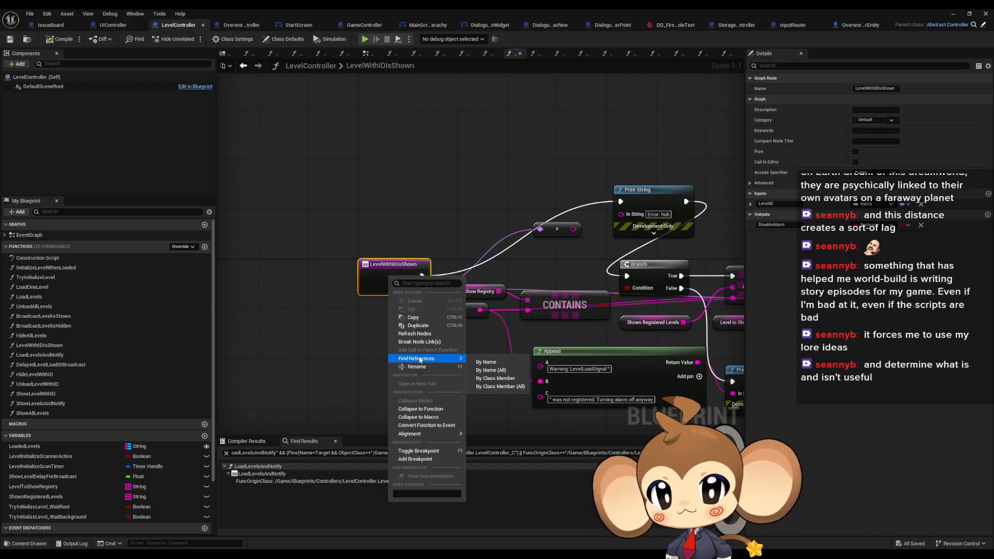
click(501, 387)
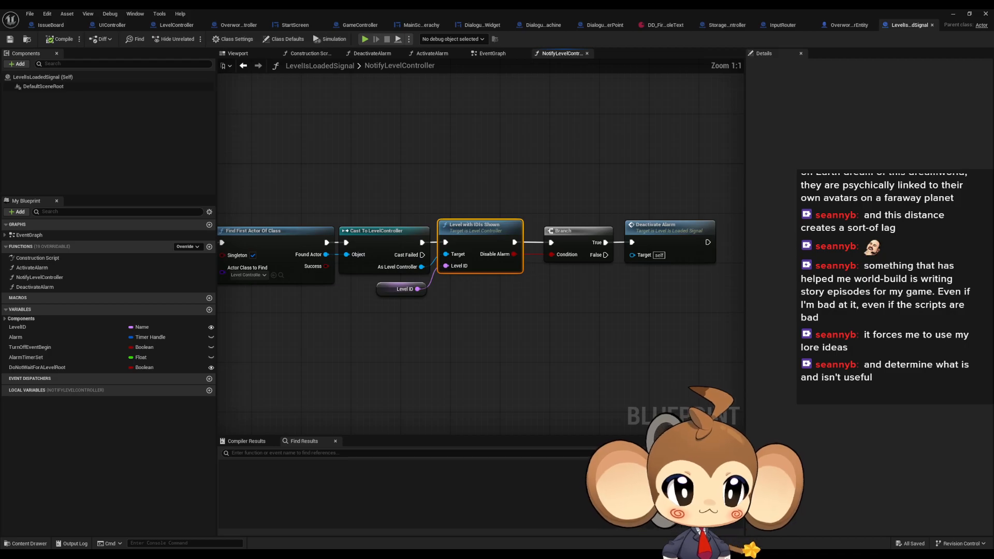
Step: Inspect the start of NotifyLevelController and the BeginPlay logic in LevelIsLoadedSignal's event graph
right_drag(411, 312, 843, 315)
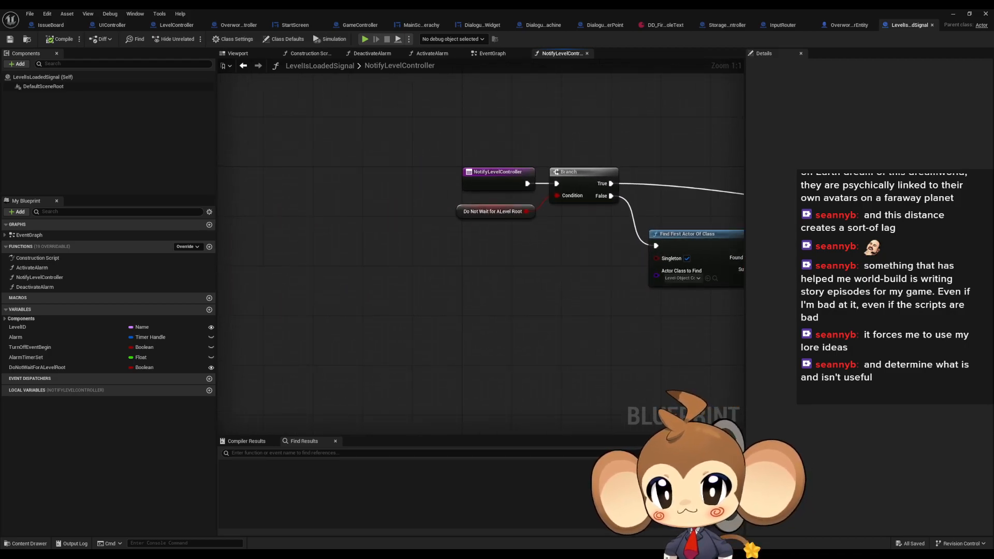
right_drag(518, 233, 519, 270)
double_click(4, 235)
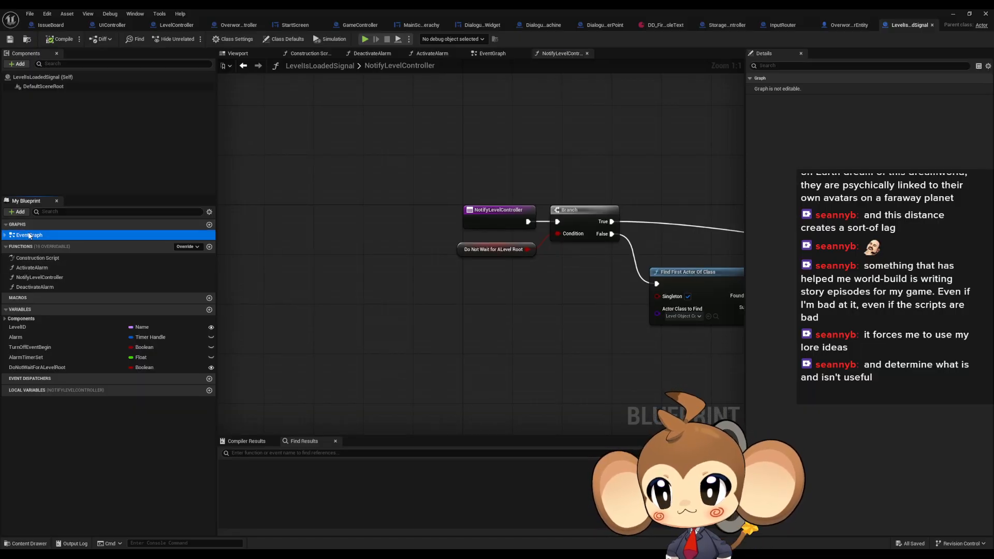
click(385, 195)
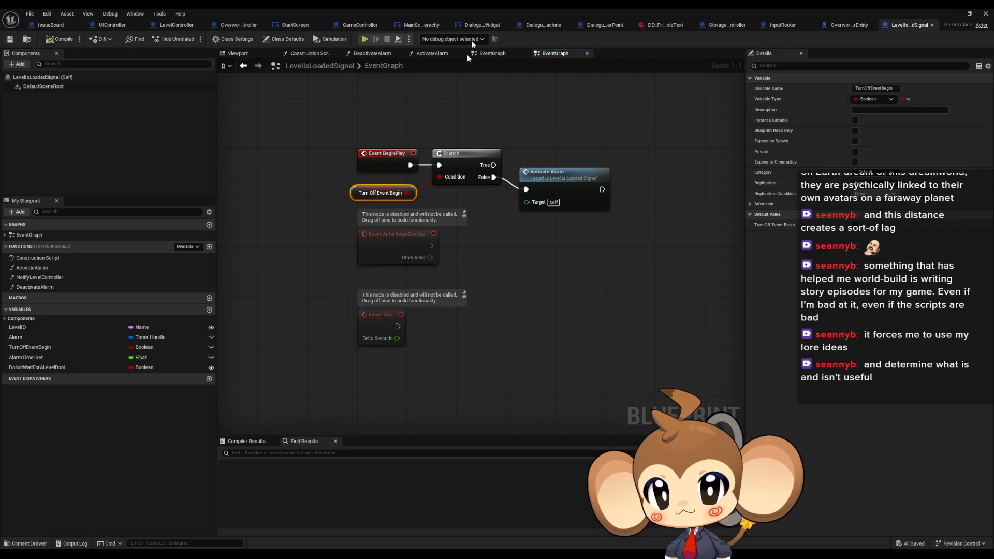
Step: Open the VoidLevel map from the Maps/Intro folder and select its LevelIsLoadedSignal actor to inspect its settings
double_click(462, 9)
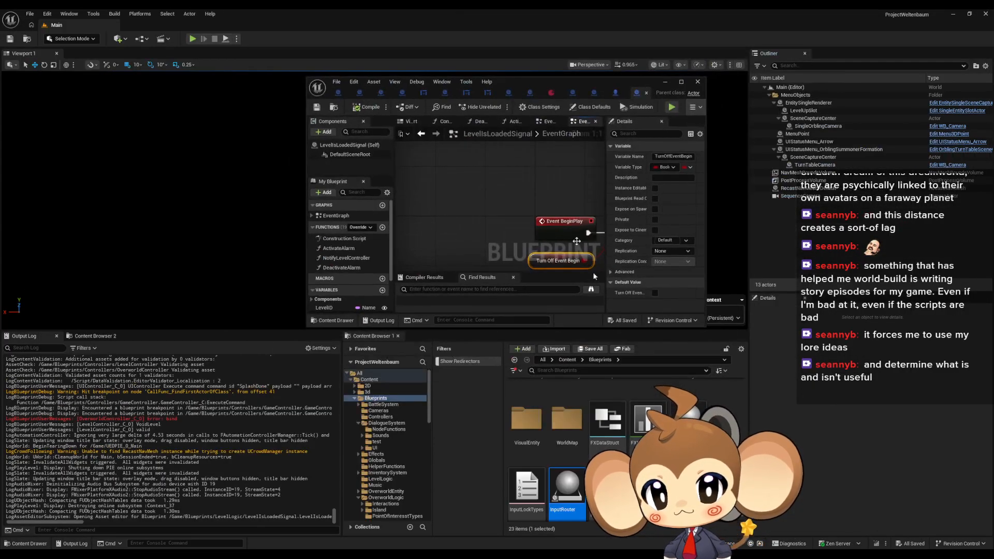
click(566, 360)
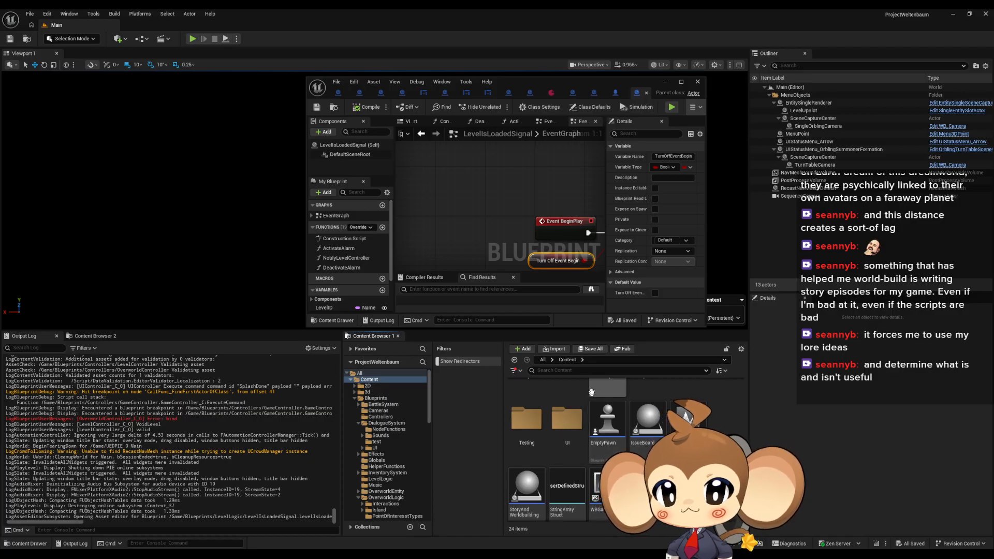
scroll(645, 425, up, 2)
double_click(541, 414)
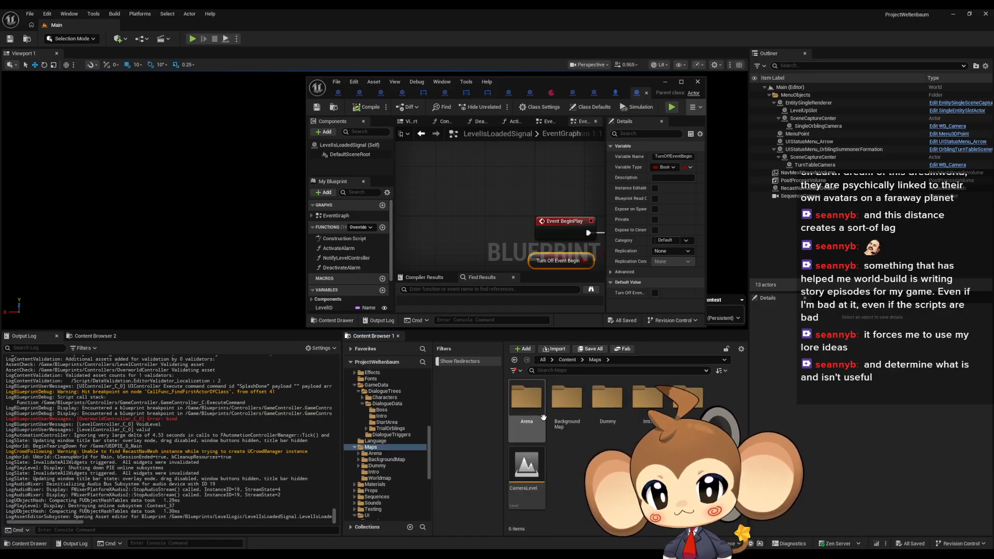
double_click(645, 409)
double_click(527, 402)
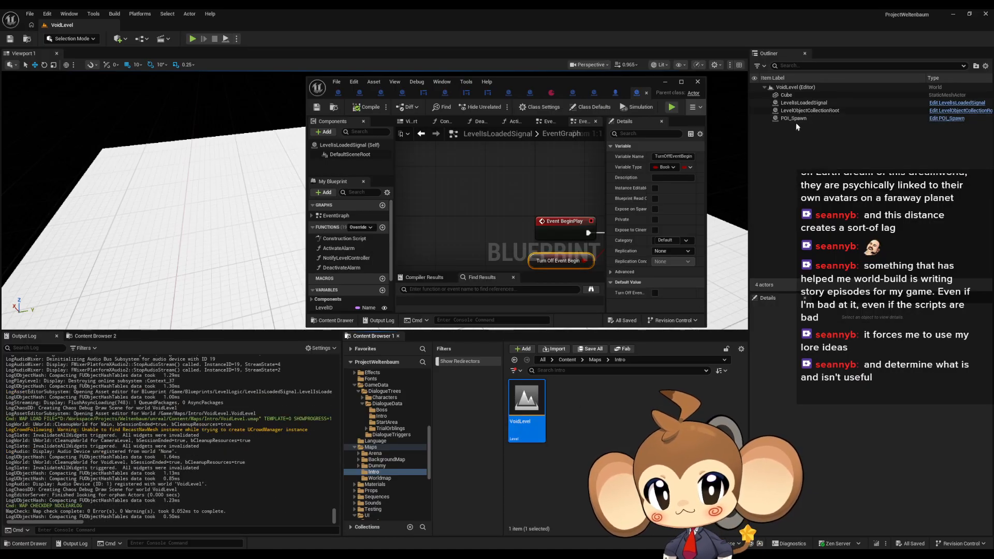
click(817, 103)
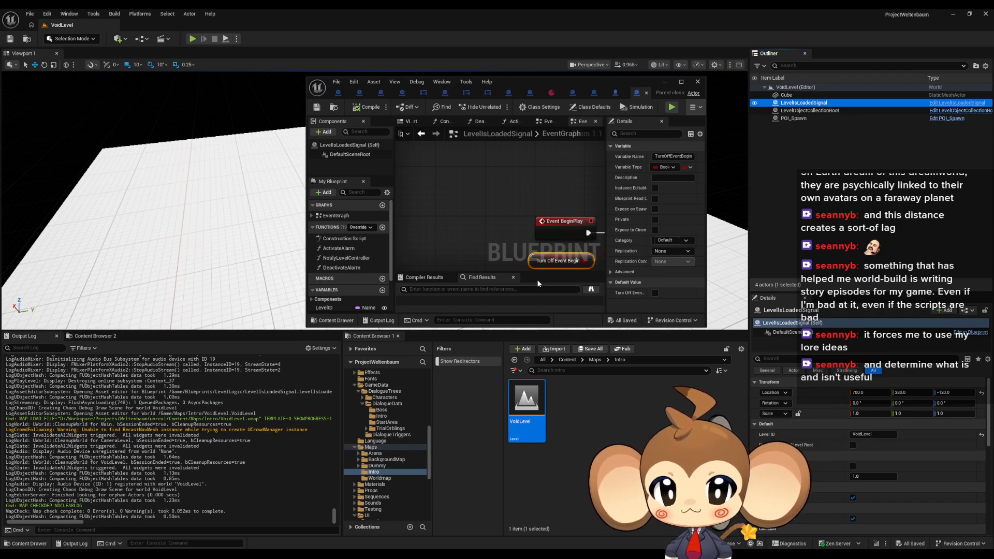
Step: Find references by class member to the DoNotWaitForALevelRoot variable in LevelIsLoadedSignal and go to its use in NotifyLevelController
right_drag(457, 206, 409, 135)
scroll(357, 283, down, 3)
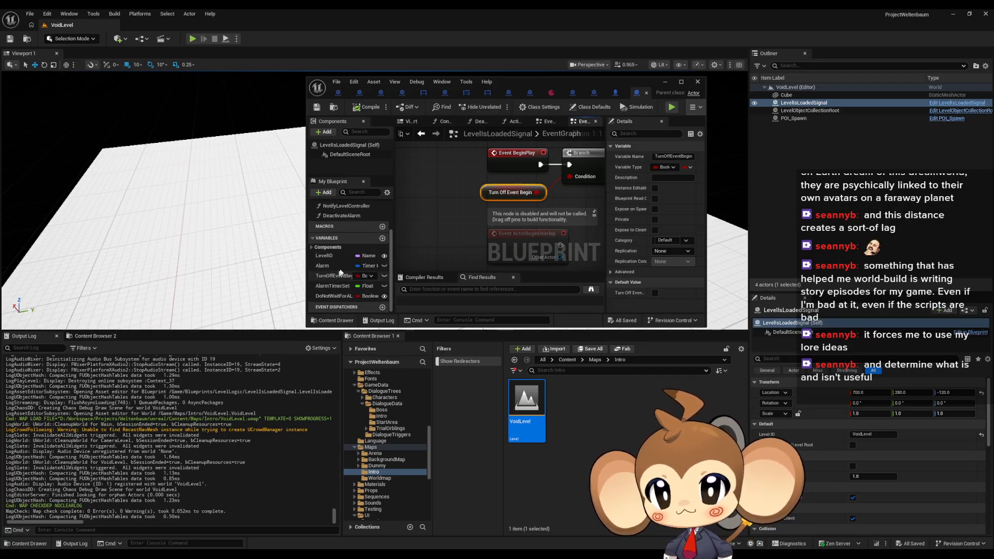
scroll(339, 232, up, 3)
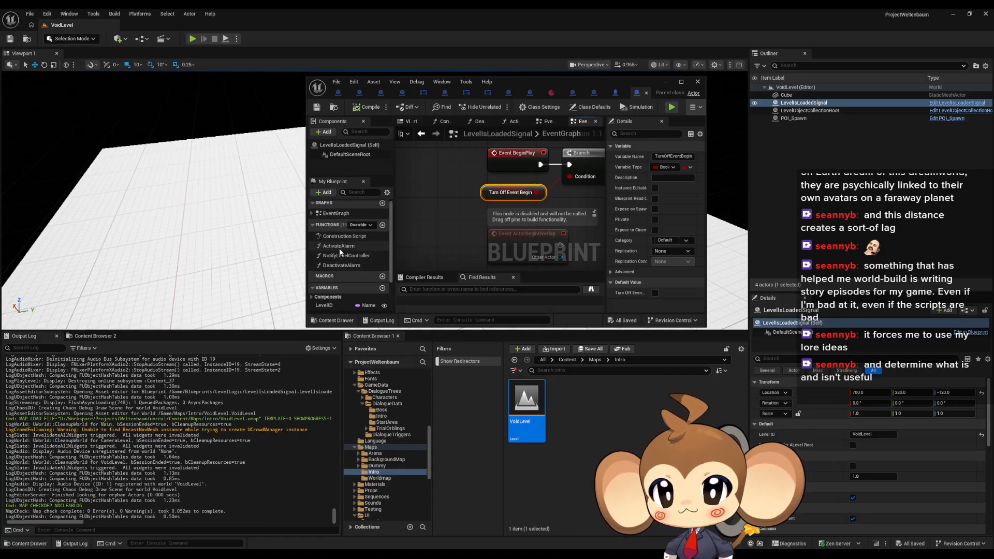
double_click(340, 248)
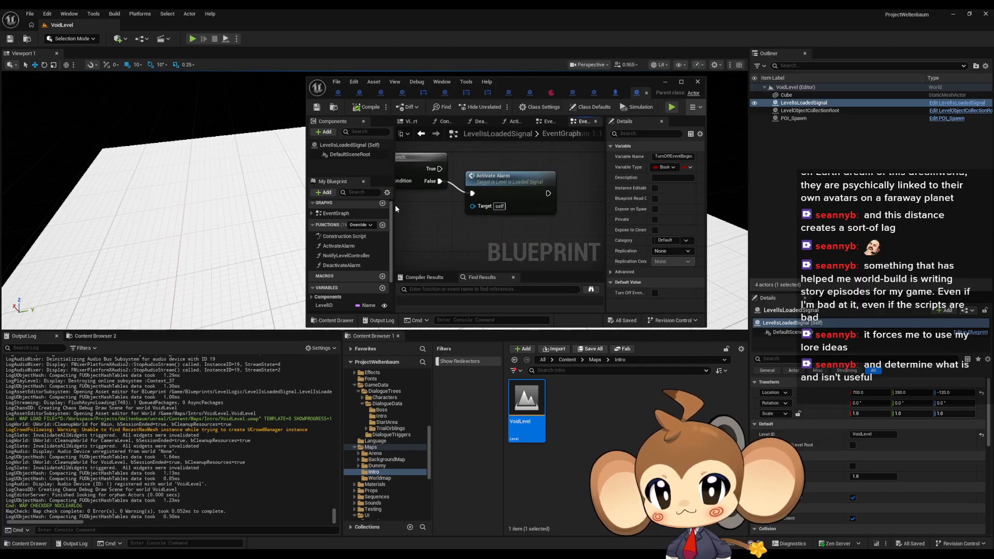
scroll(350, 265, down, 3)
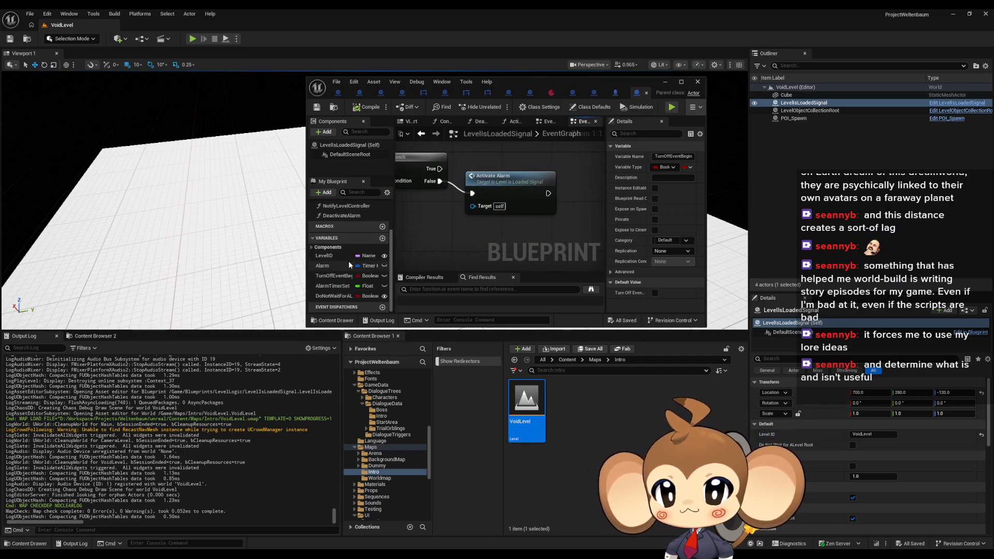
right_click(321, 299)
mouse_move(362, 306)
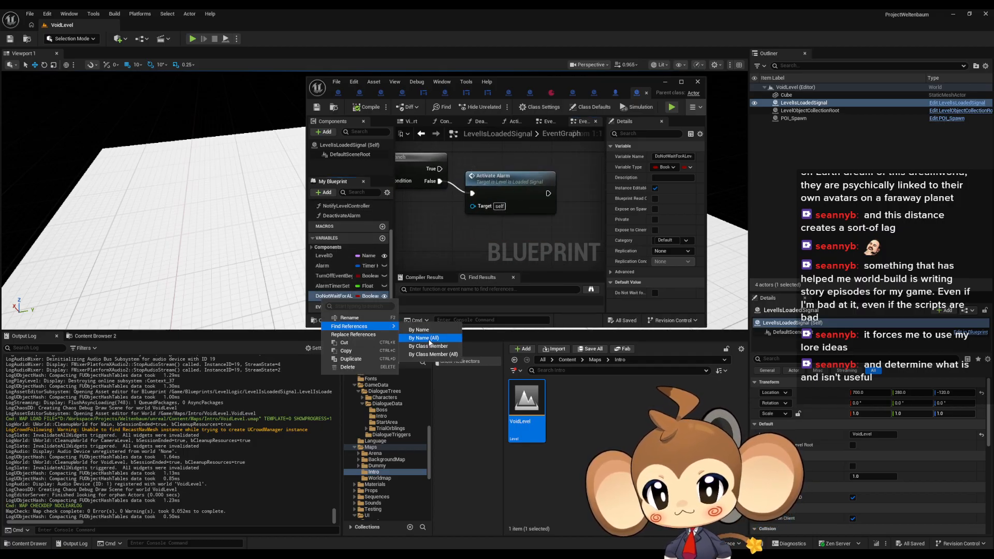
click(430, 346)
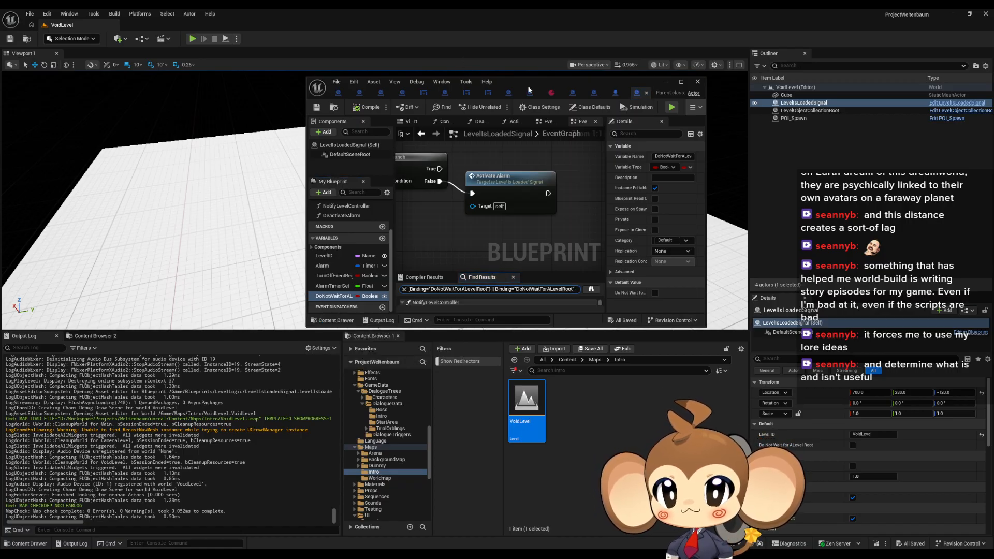
double_click(527, 86)
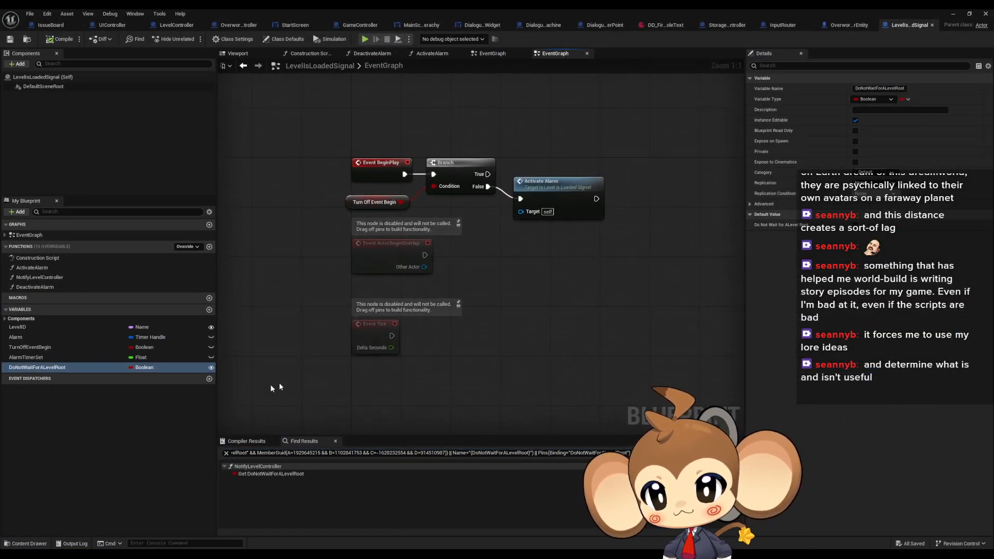
click(249, 474)
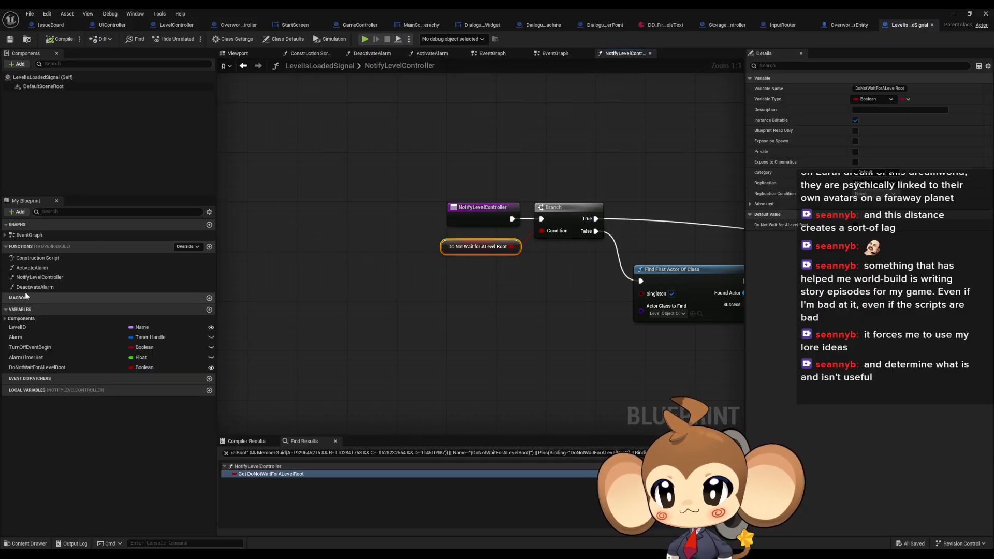
Step: Open the ActivateAlarm function from LevelIsLoadedSignal's event graph and examine its already-active print and looping timer nodes
double_click(29, 235)
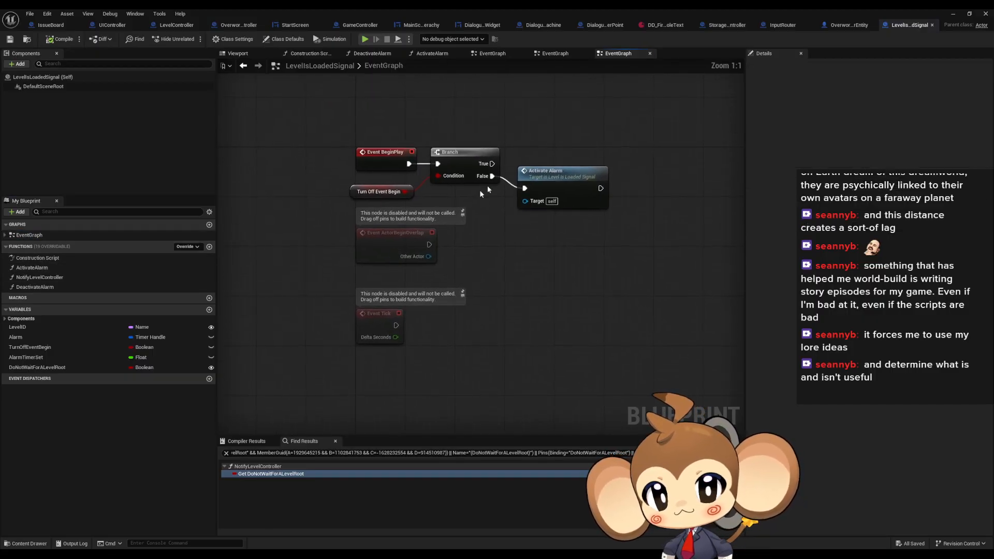
double_click(551, 178)
drag(509, 136, 611, 229)
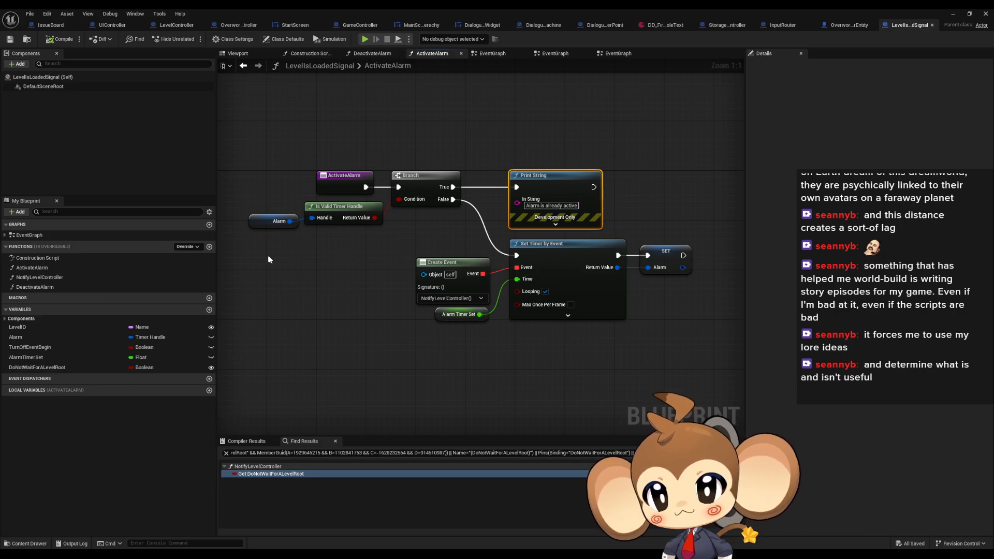
drag(671, 236, 702, 280)
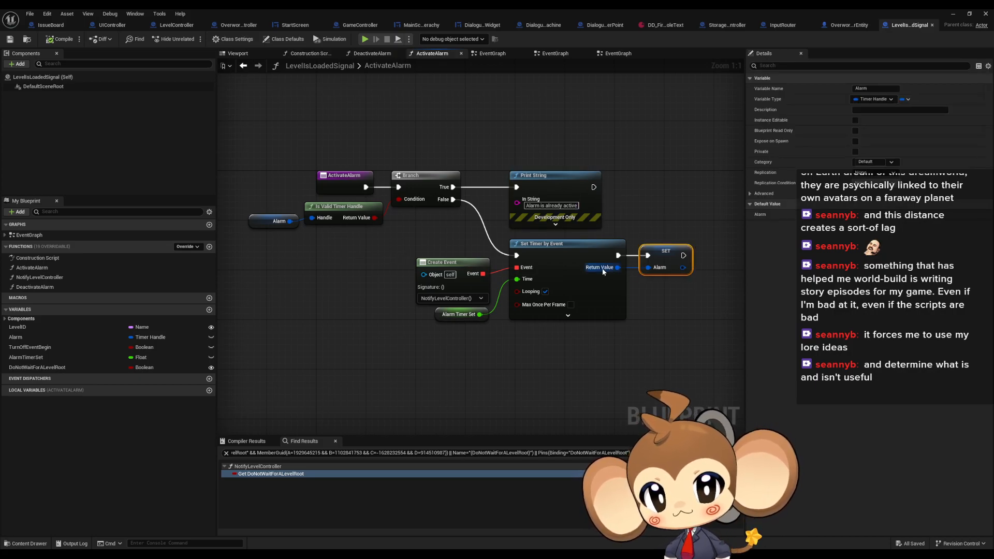
drag(364, 258, 698, 342)
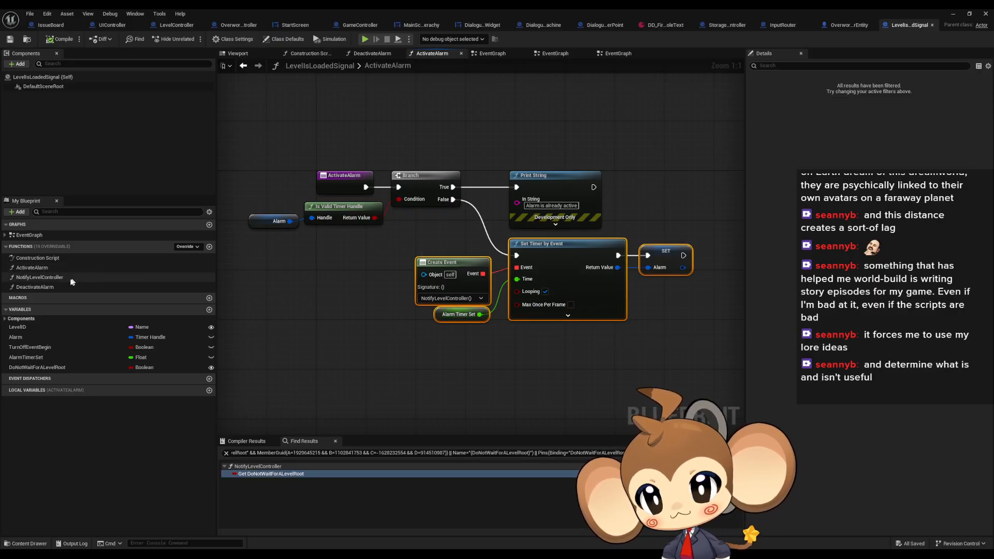
Step: Trace NotifyLevelController from its DoNotWaitForALevelRoot branch through the level root check to the LevelWithIDIsShown call
double_click(55, 281)
right_drag(318, 233, 254, 212)
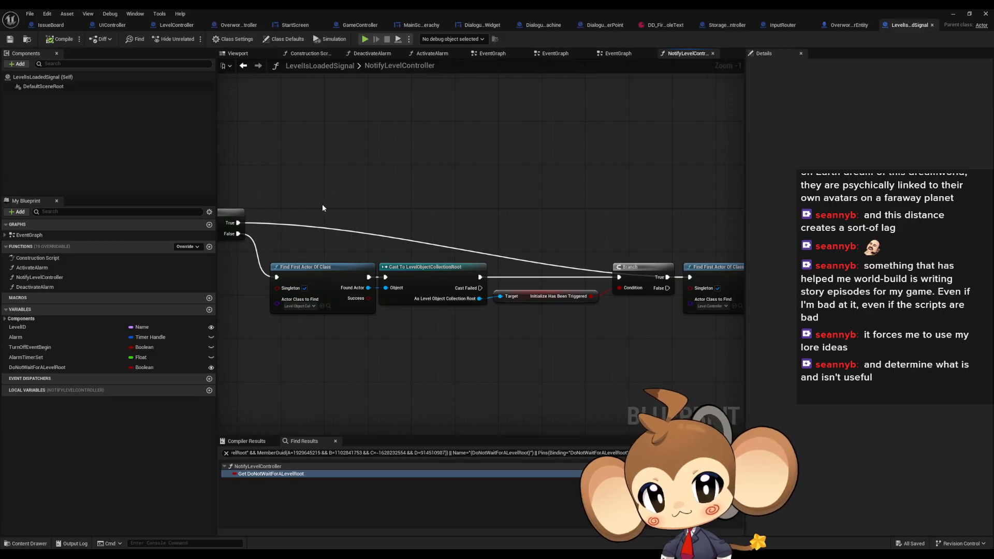
right_drag(322, 204, 130, 203)
right_drag(362, 207, 318, 208)
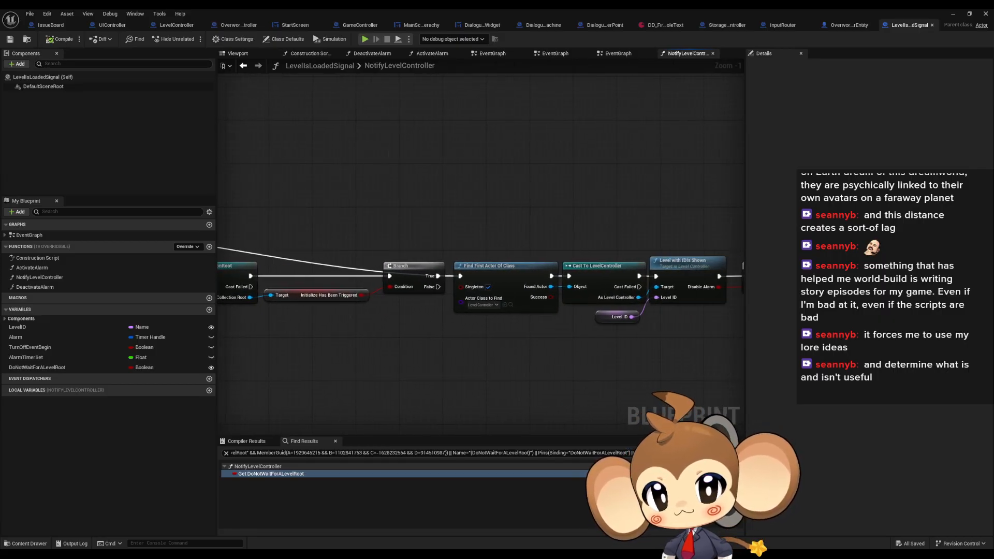
right_drag(515, 207, 742, 212)
click(392, 246)
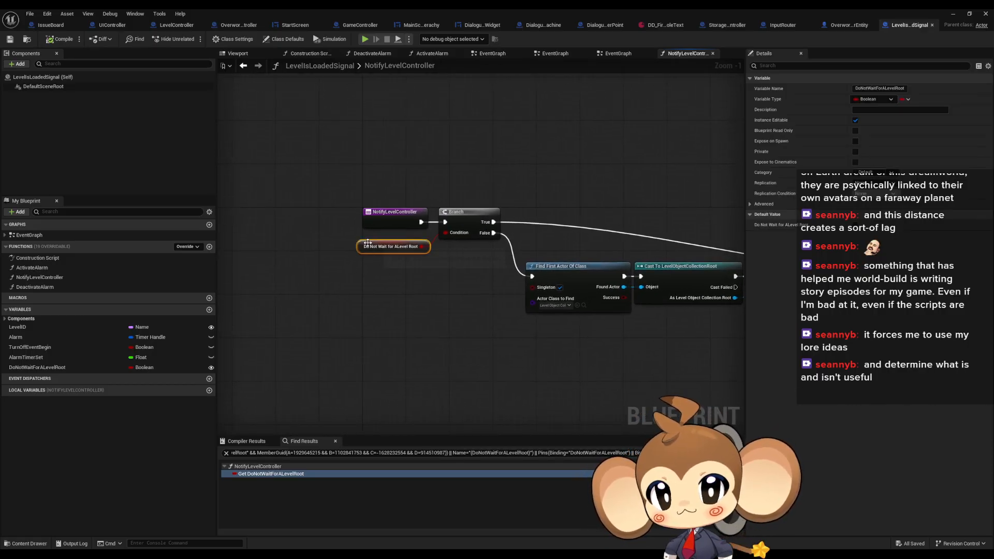
right_drag(494, 226, 239, 206)
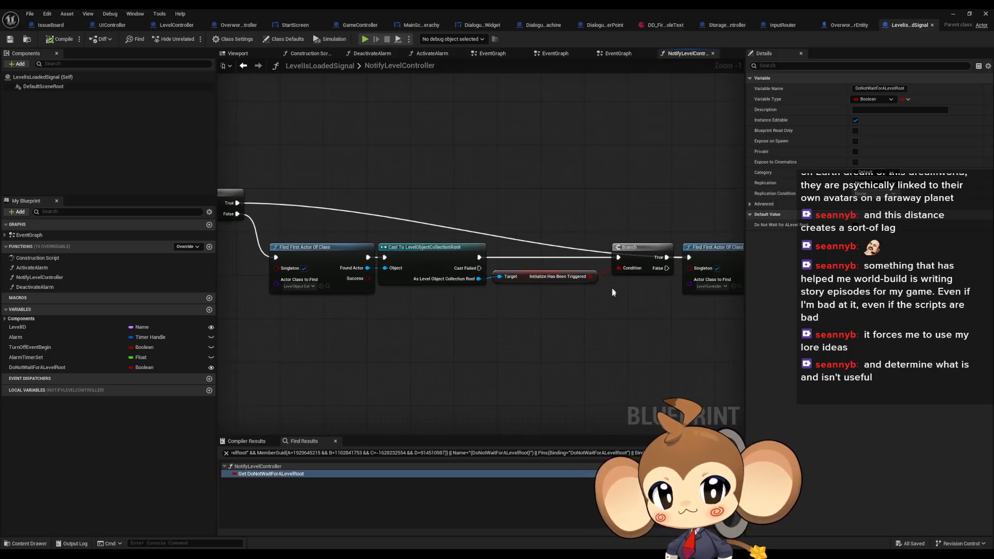
Step: Add a Print String node to the False output of NotifyLevelController's Initialize Has Been Triggered branch and return to the level editor
drag(669, 269, 653, 337)
text(print)
key(Return)
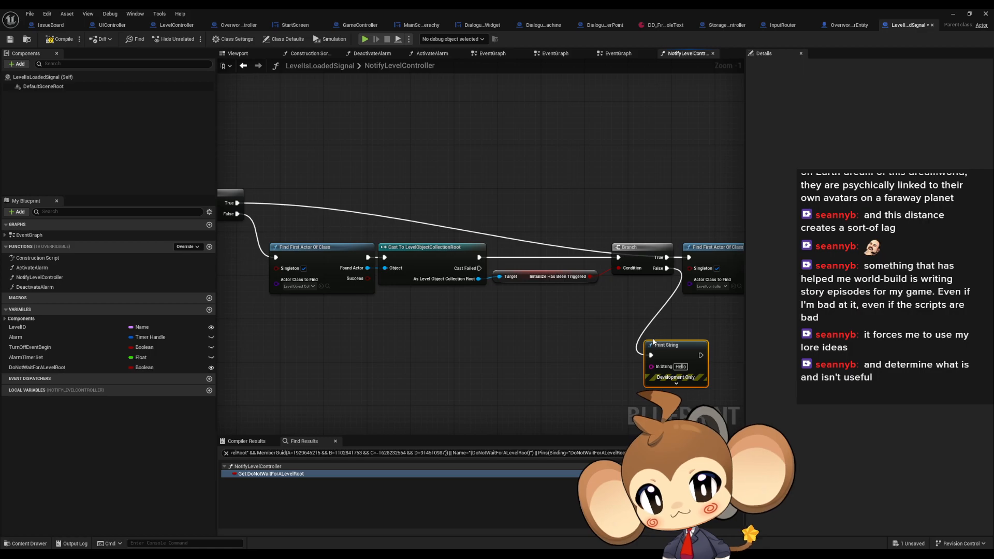
click(956, 16)
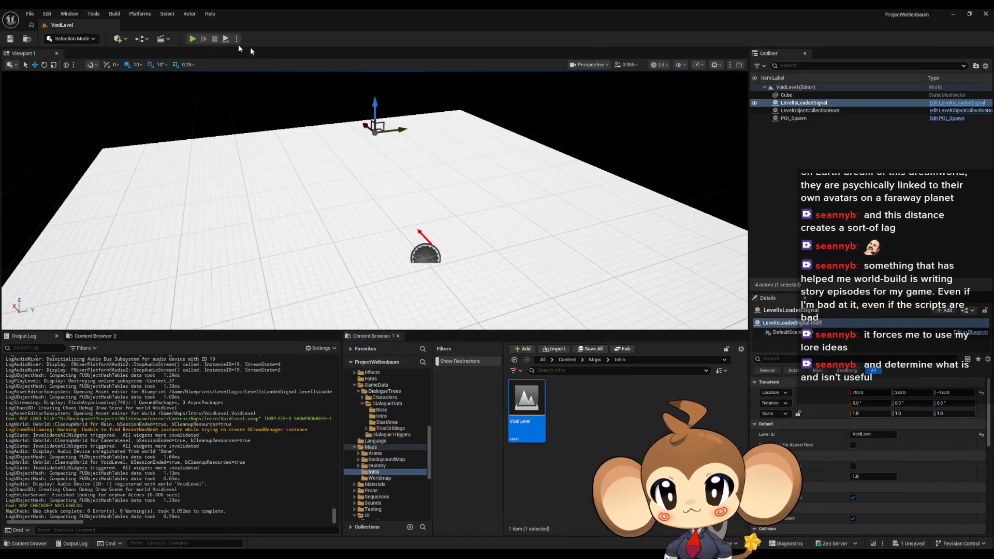
Step: Playtest VoidLevel, stop the run, and open the Main level from the Content folder for a short playtest as well
click(191, 40)
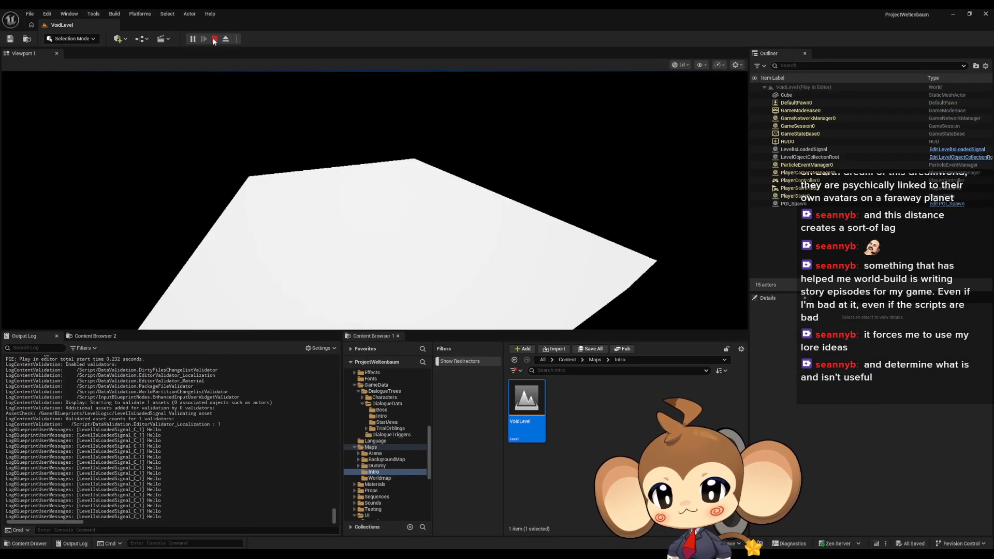
click(214, 39)
click(567, 359)
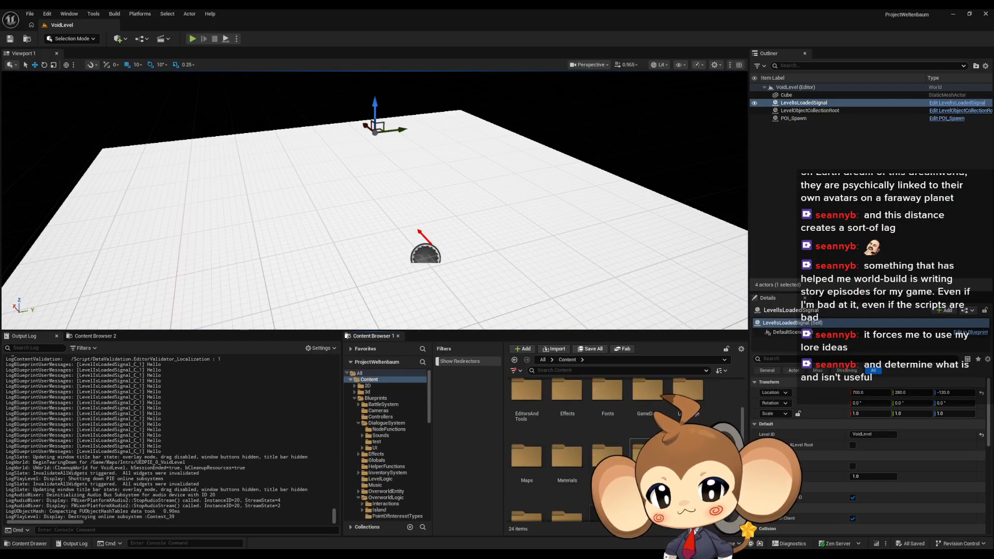
double_click(688, 407)
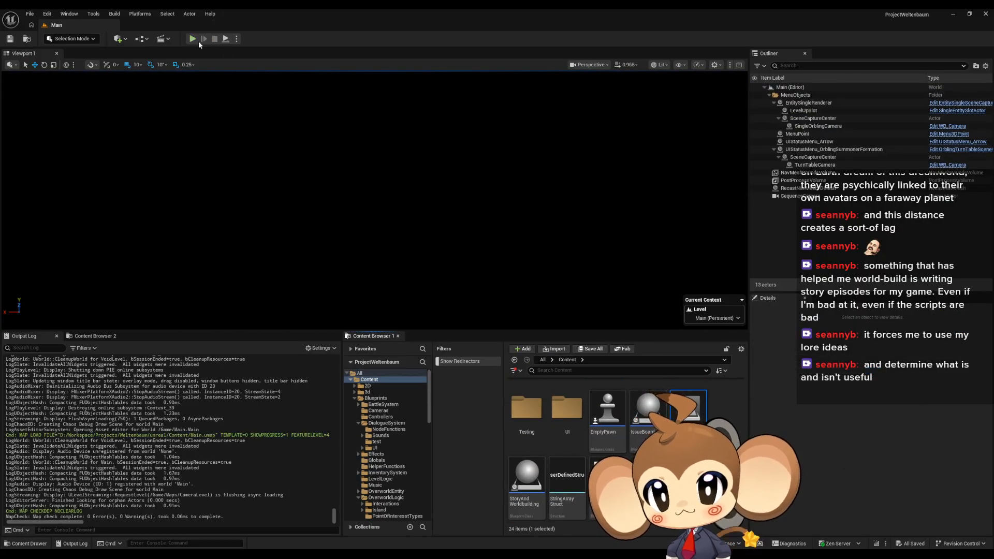
click(192, 40)
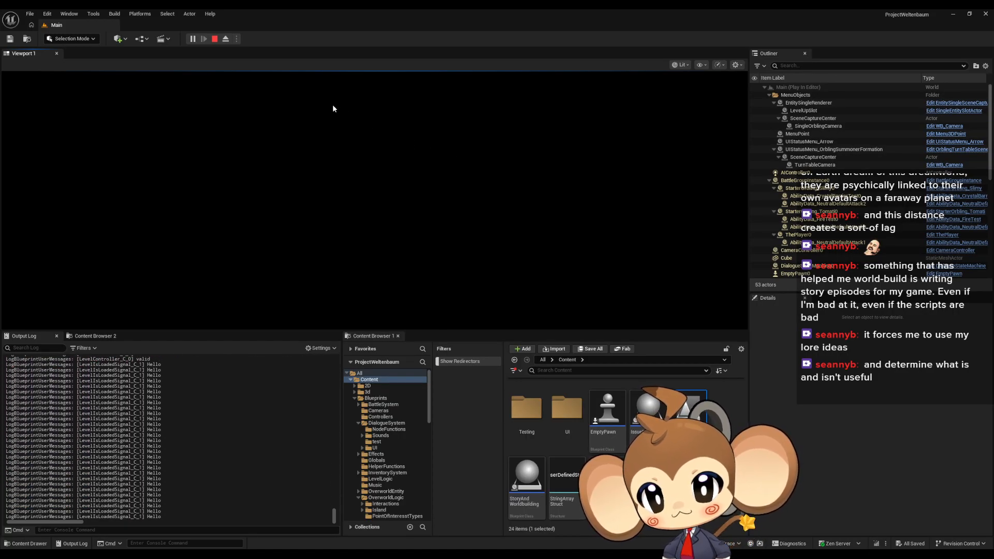
click(215, 39)
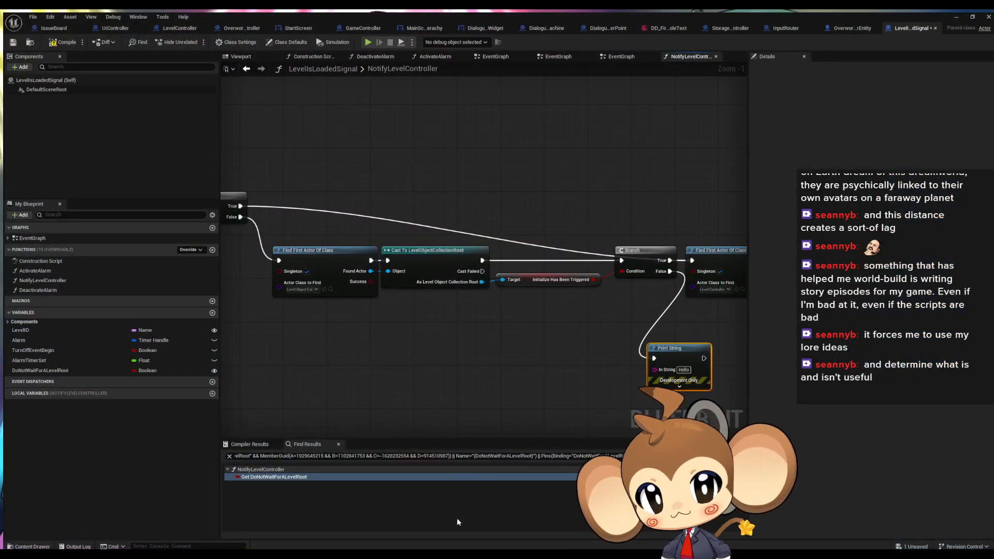
Step: Disconnect and remove the Print String node from the False output of the Initialize Has Been Triggered branch in NotifyLevelController
click(456, 517)
right_drag(654, 301, 510, 295)
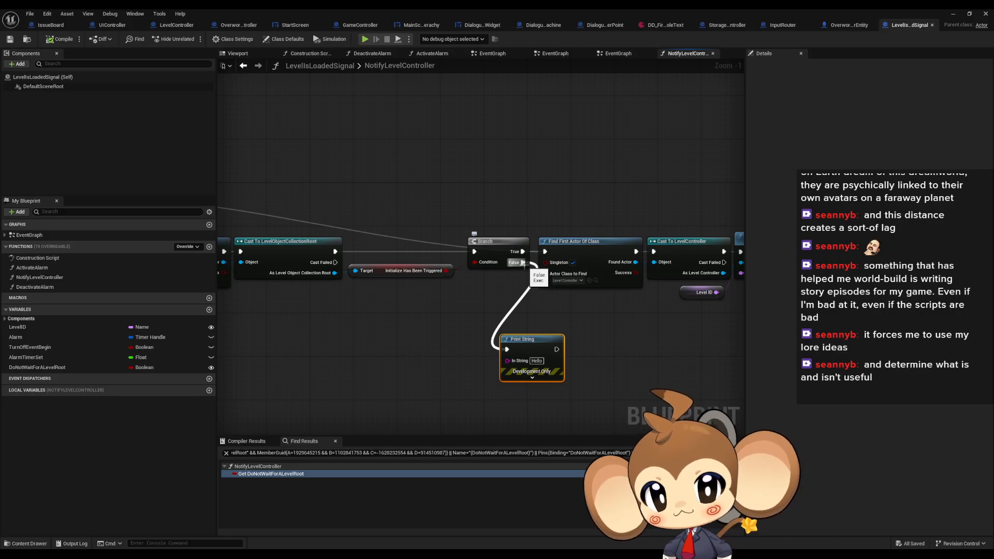
alt+click(523, 263)
right_drag(353, 291, 440, 283)
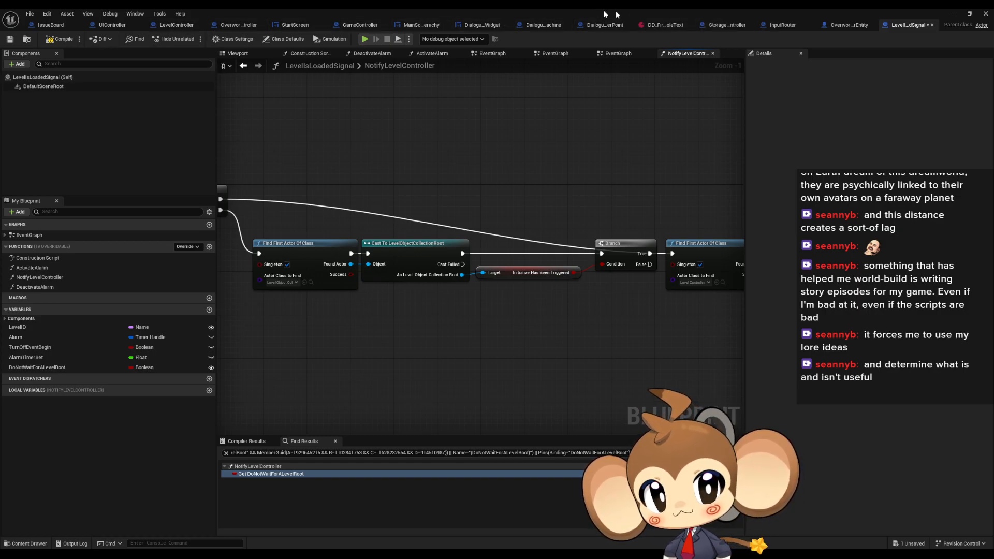
Step: Open the LevelObjectCollectionRoot blueprint from the Blueprints/OverworldLogic folder in the full-size blueprint editor
double_click(770, 13)
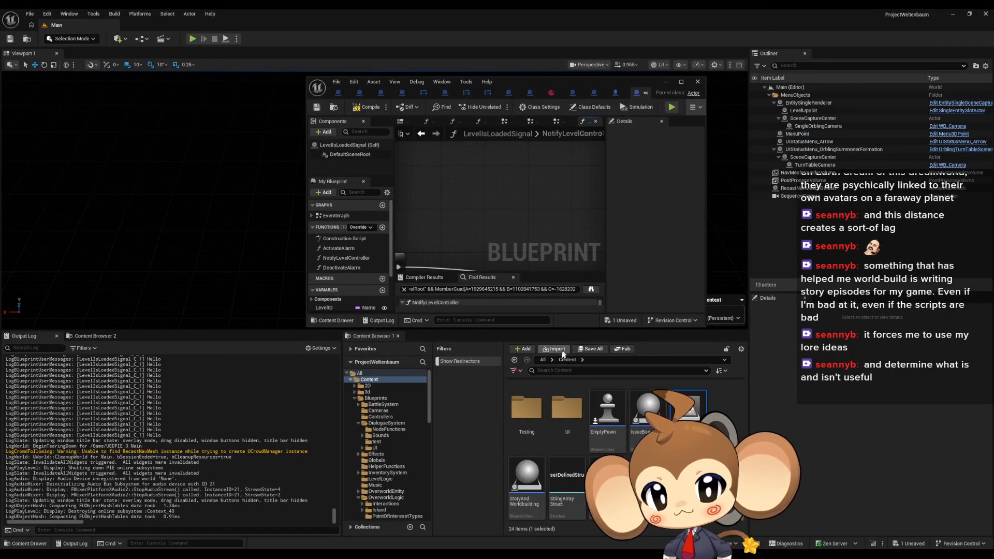
scroll(585, 434, up, 2)
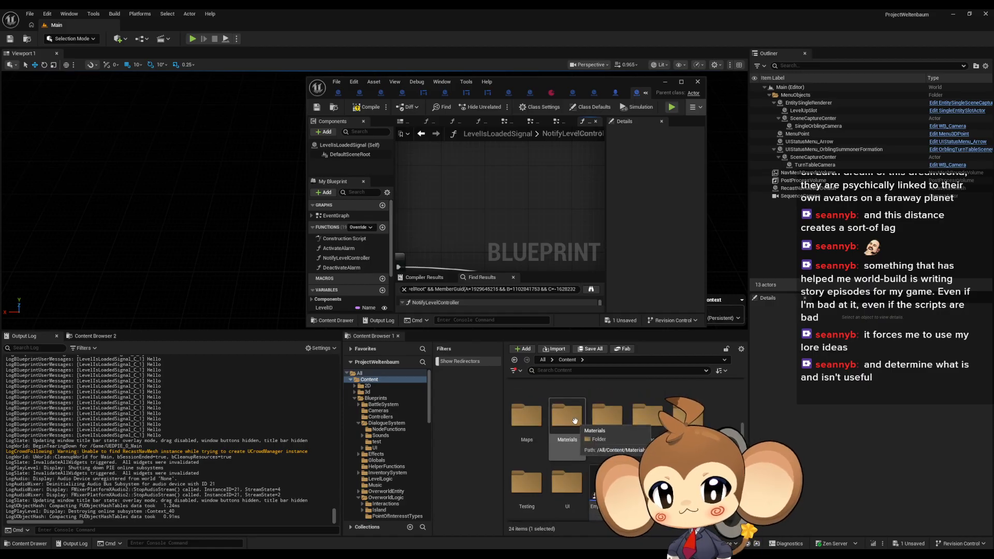
scroll(624, 430, up, 2)
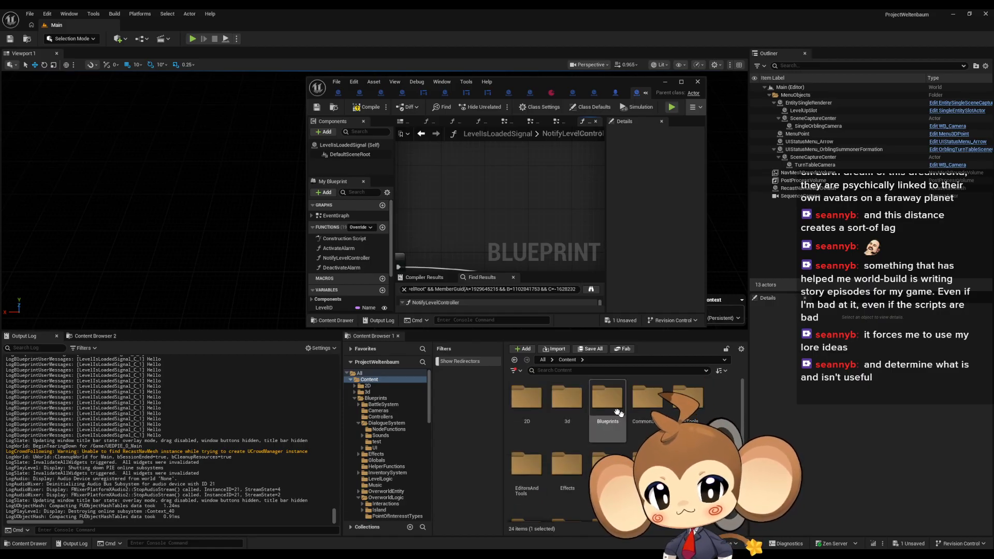
double_click(611, 414)
scroll(575, 459, down, 2)
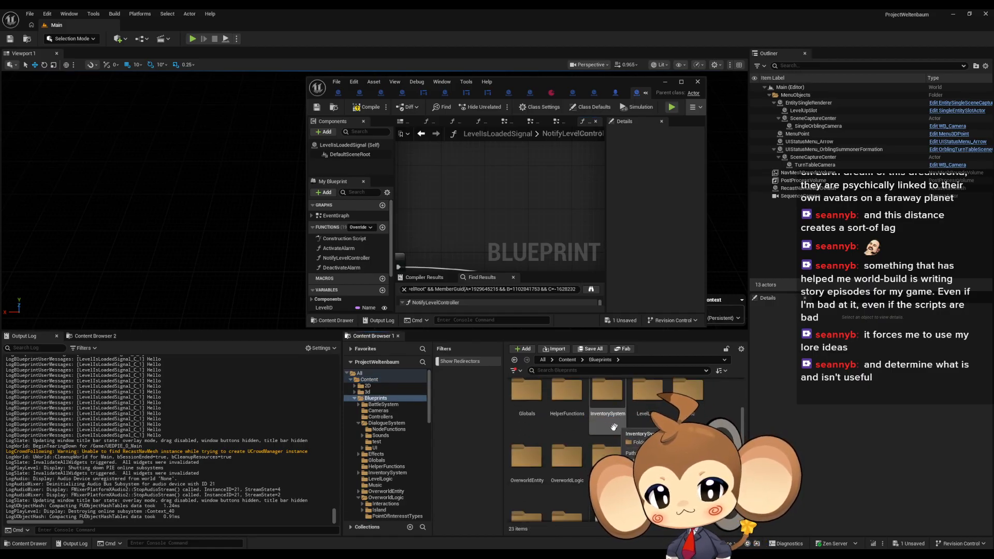
double_click(576, 459)
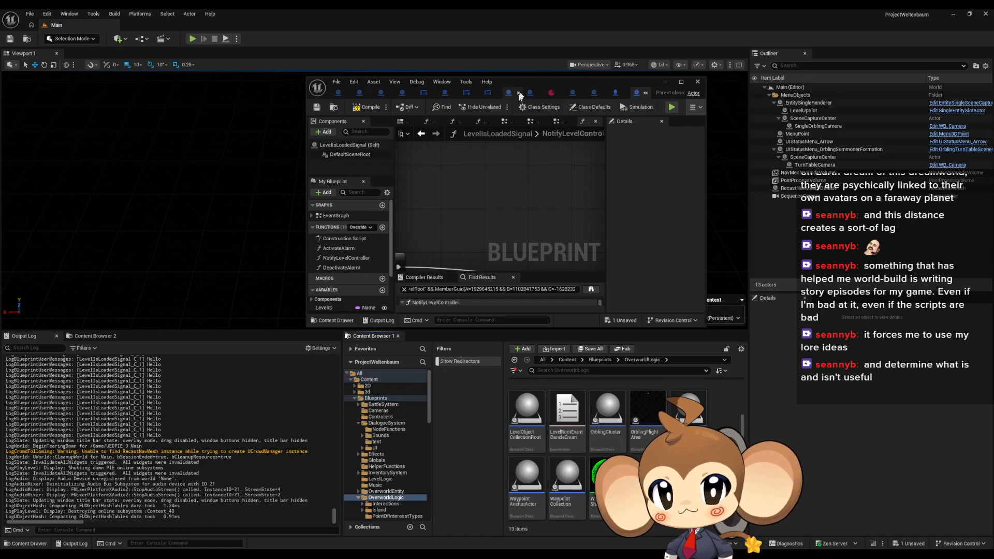
double_click(542, 414)
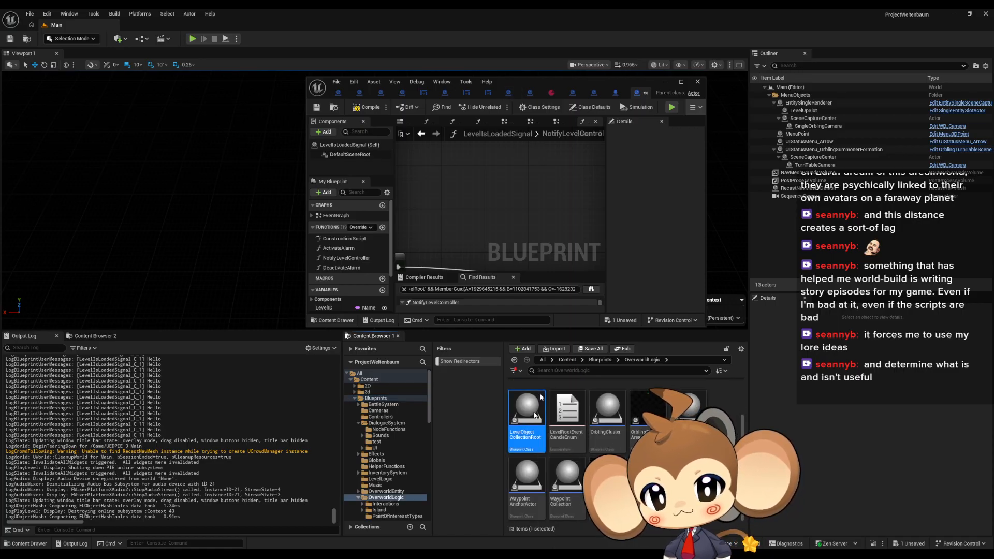
double_click(543, 82)
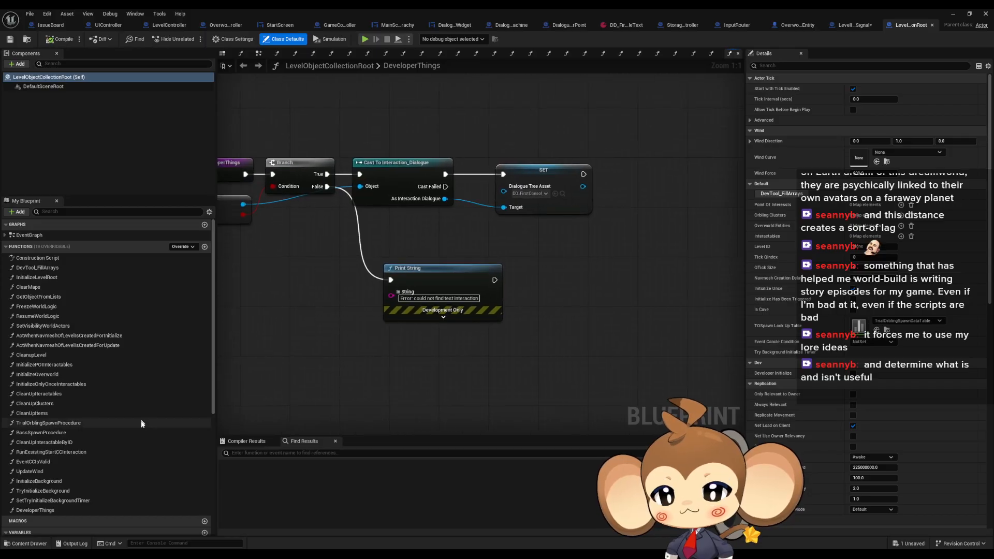
Step: Find references by class member to LevelObjectCollectionRoot's InitializeHasBeenTriggered variable and inspect its get and set uses in InitializeLevelRoot
scroll(149, 418, down, 5)
click(846, 26)
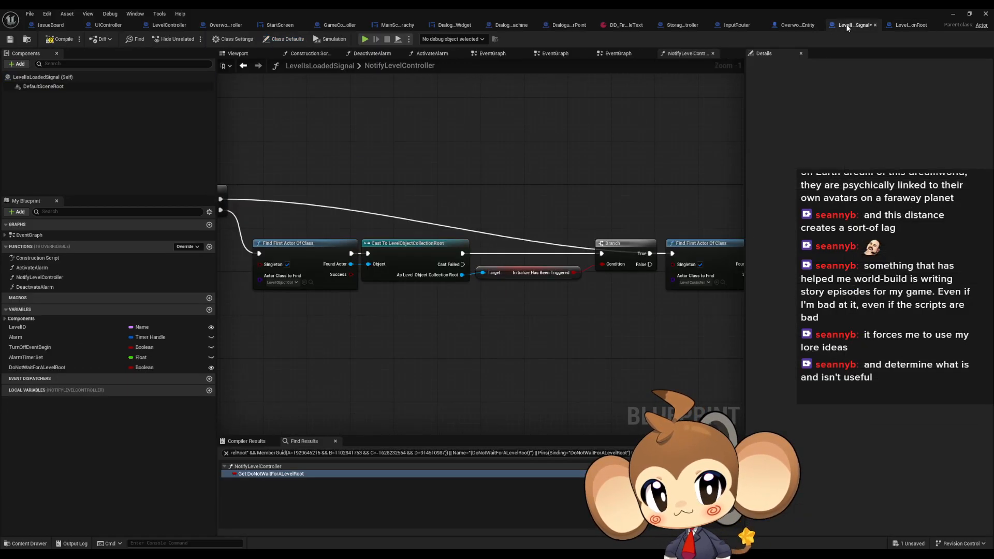
click(911, 25)
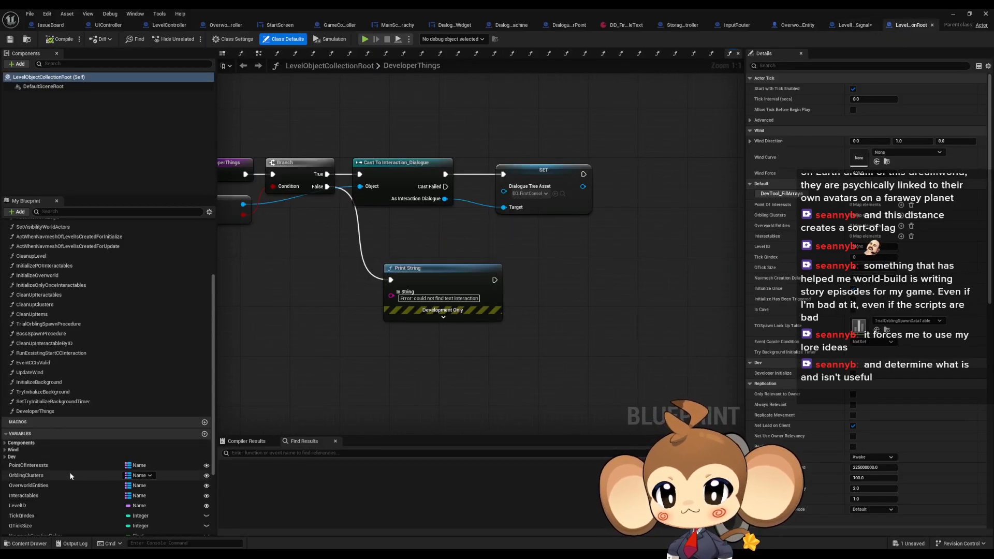
scroll(83, 467, down, 3)
click(31, 447)
right_click(61, 449)
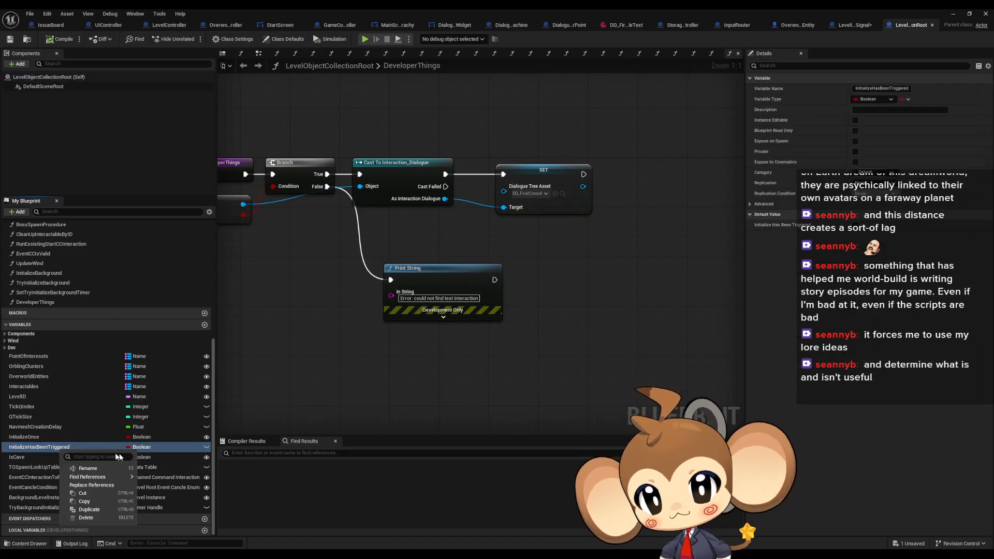
mouse_move(108, 478)
click(166, 497)
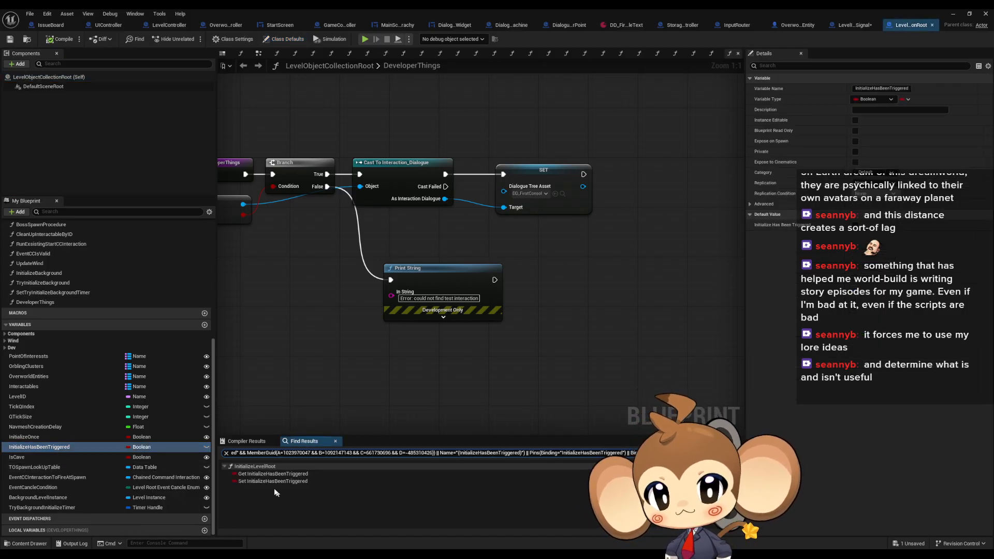
click(261, 474)
click(256, 482)
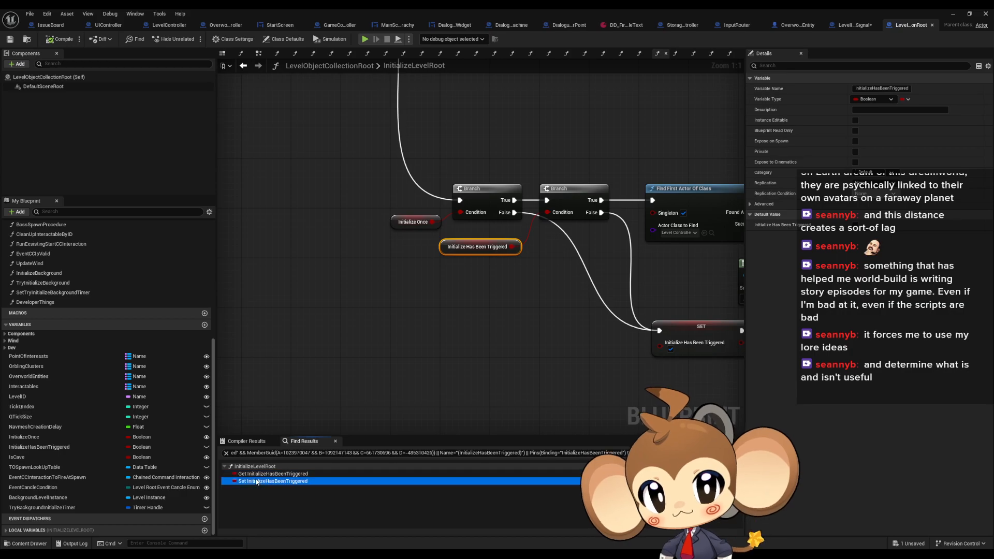
Step: Trace back to the InitializeLevelRoot entry node and find references to the function by class member
right_drag(292, 210, 493, 432)
right_drag(425, 244, 467, 385)
right_drag(440, 346, 423, 319)
click(302, 181)
right_click(303, 180)
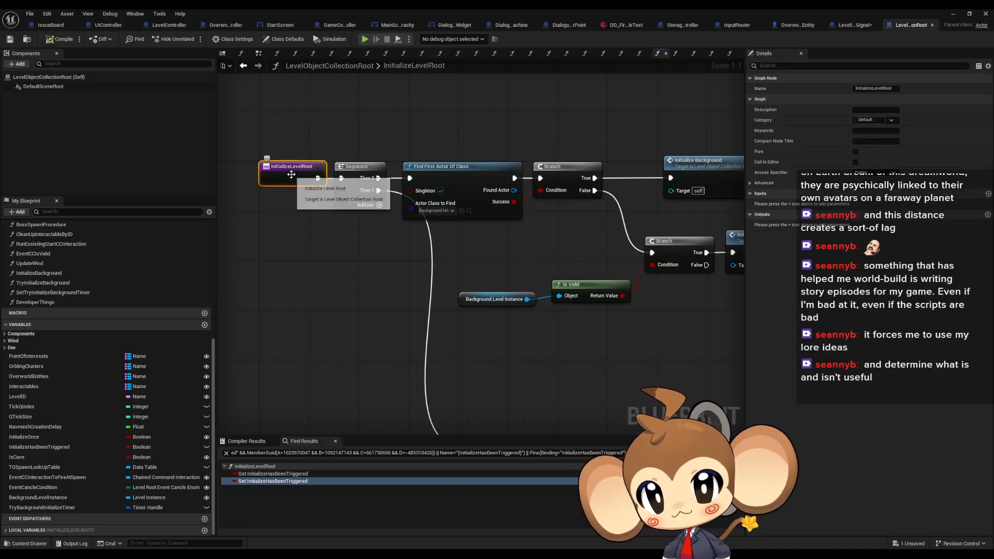
mouse_move(331, 257)
click(397, 277)
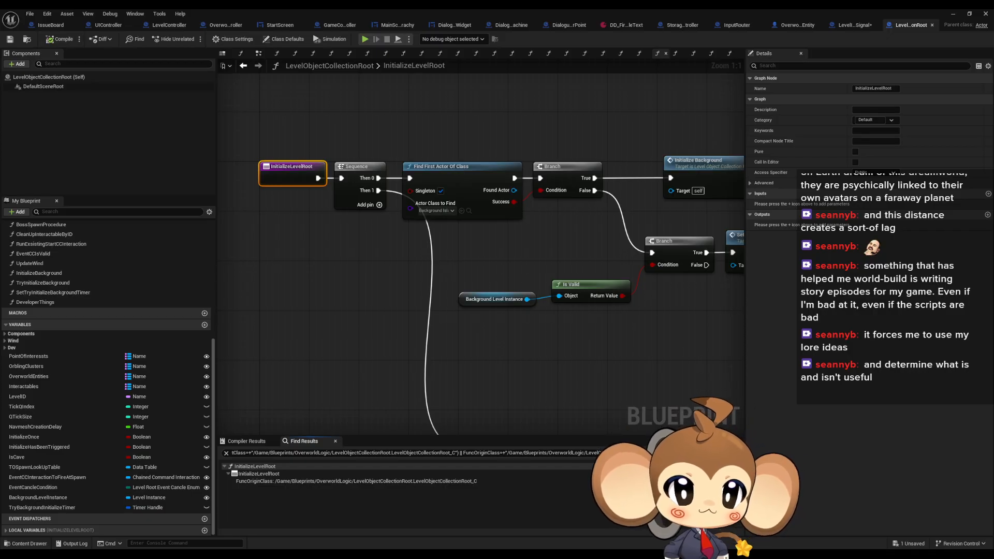
Step: Find references to LevelController's TryInitializeLevel function and go to its Create Event use in InitializeLevelWhenLoaded
right_drag(445, 310, 989, 305)
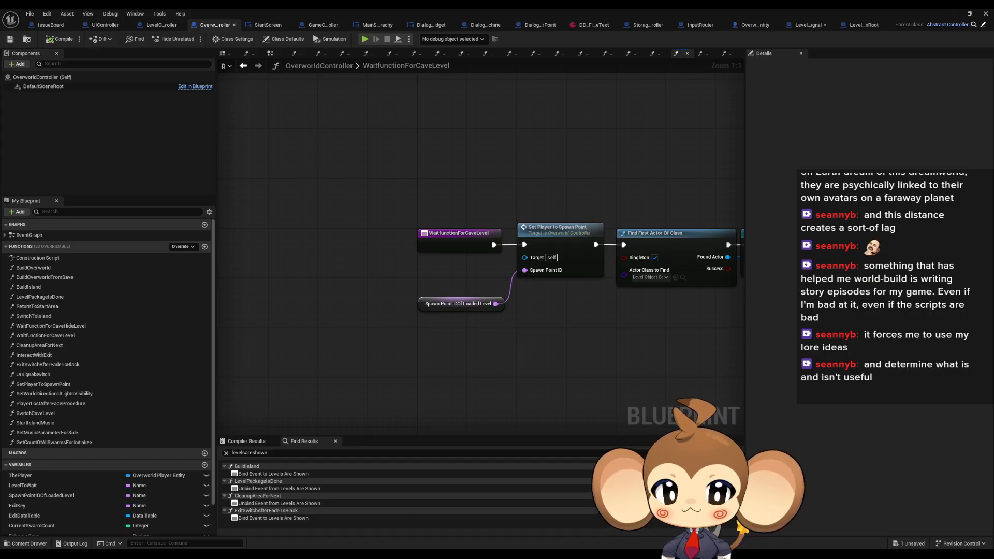
key(alt+Left)
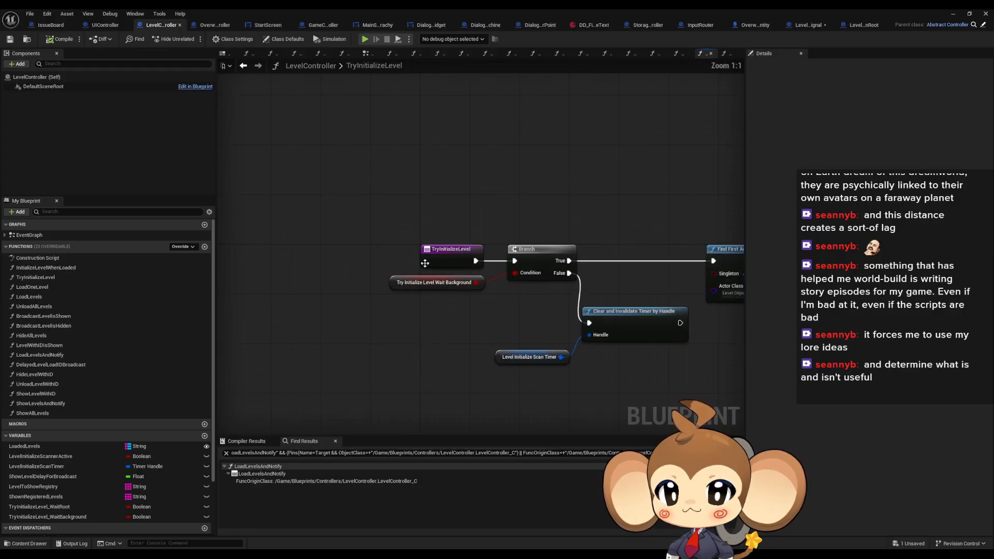
click(443, 258)
right_click(450, 258)
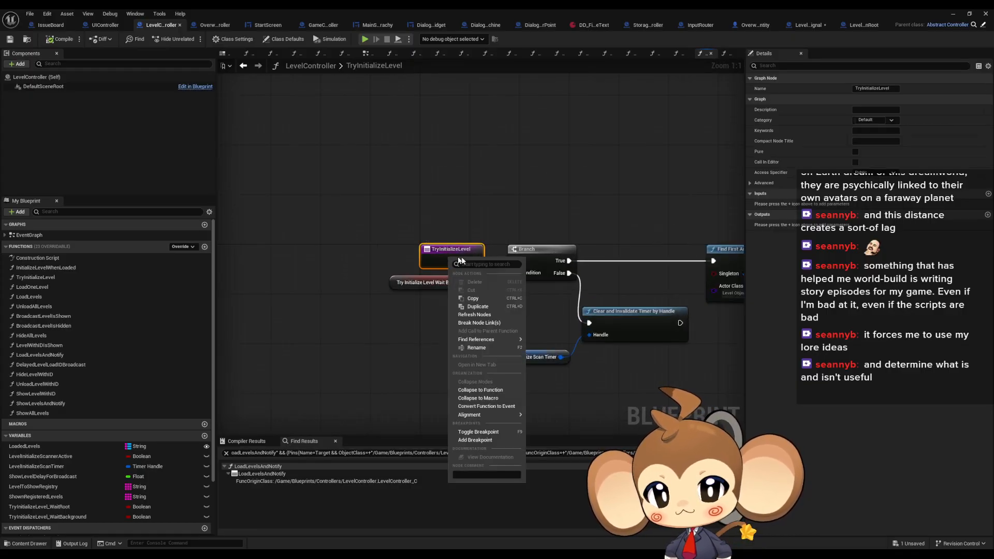
mouse_move(510, 339)
click(558, 359)
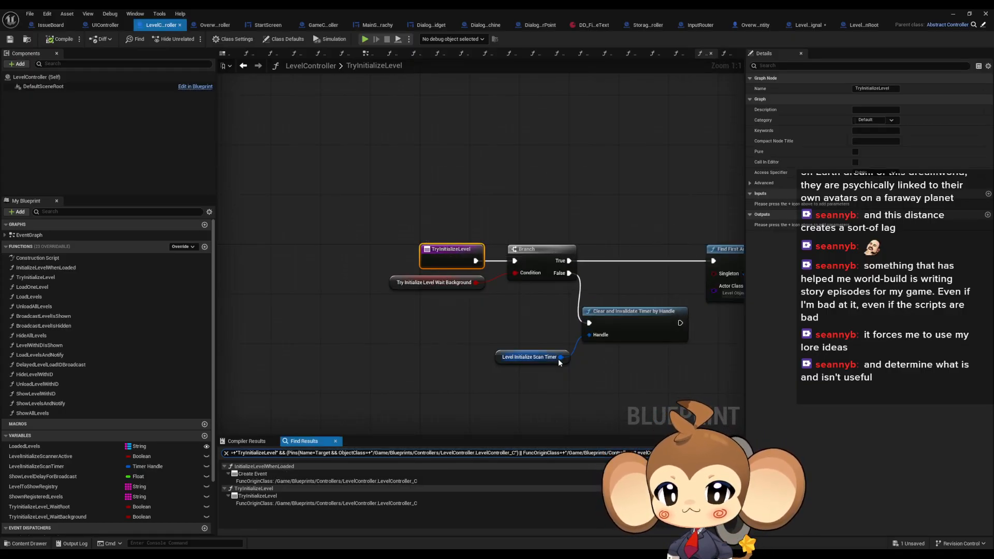
click(255, 482)
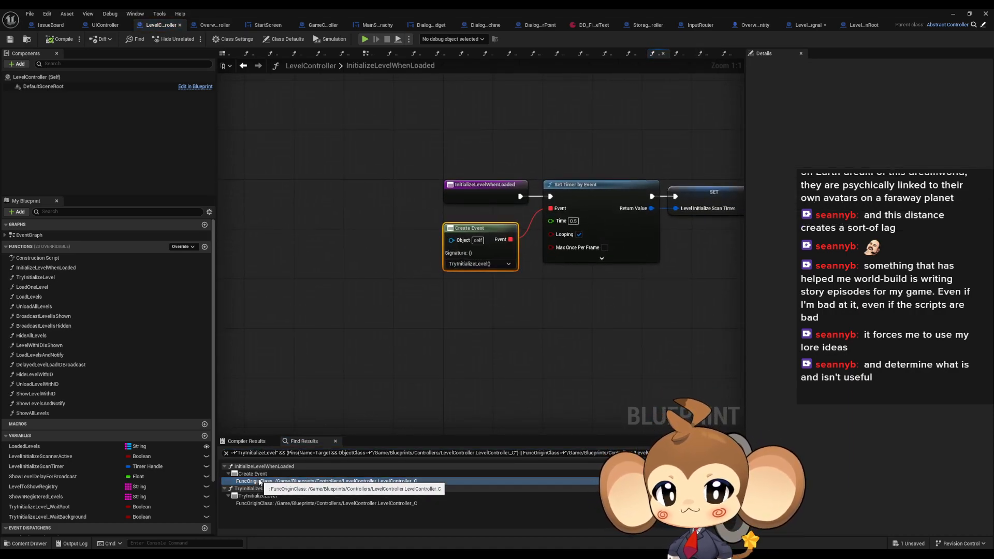
Step: Insert a Print String node between the InitializeLevelWhenLoaded entry and the Set Timer by Event node
right_drag(499, 331, 418, 337)
drag(433, 311, 423, 208)
text(print)
key(Return)
Step: Copy the "debug black screen" comment from IssueBoard to above the Print String in InitializeLevelWhenLoaded and set the print text to "Error: what"
click(50, 25)
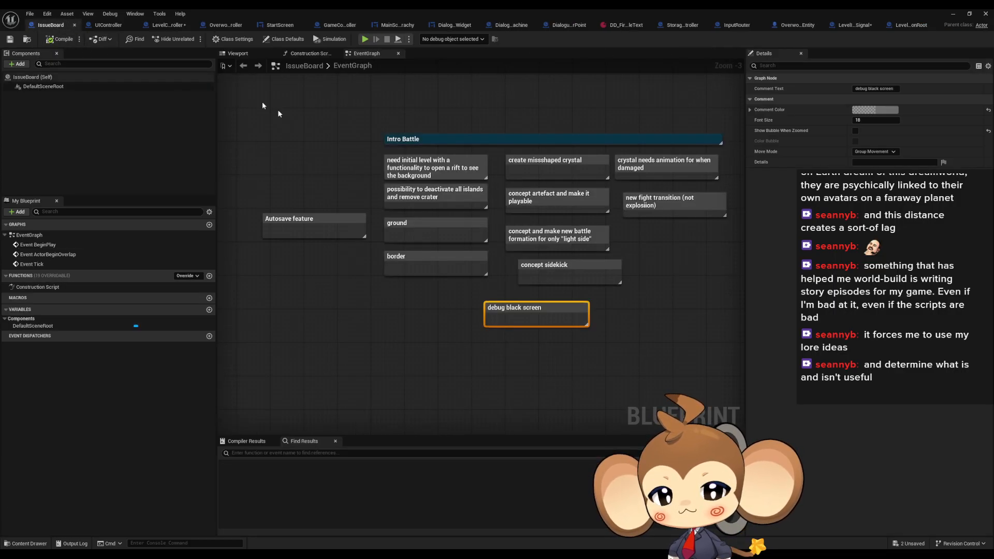
key(ctrl+c)
click(168, 25)
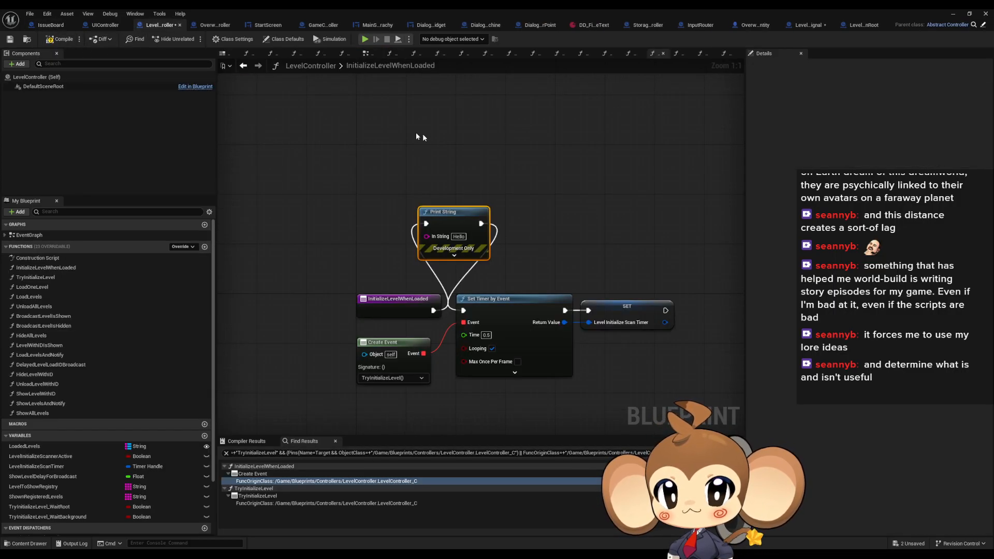
key(ctrl+v)
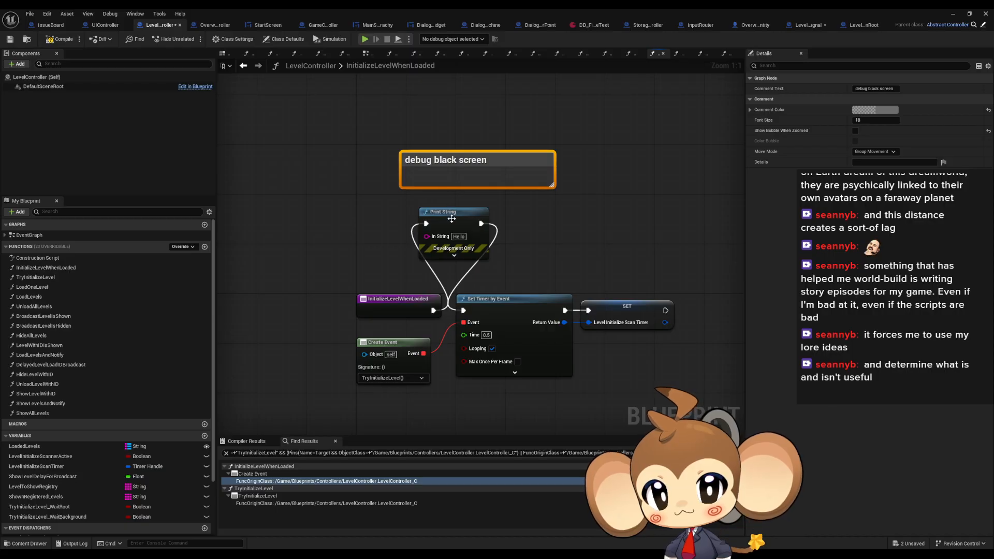
click(451, 219)
text(r: what)
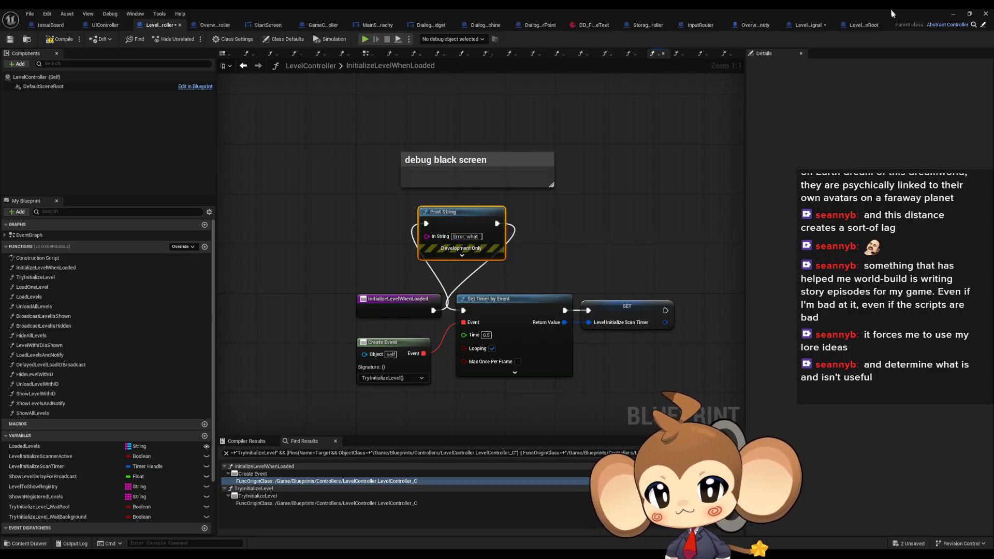
Step: Playtest the Main level to check the output log for the "Error: what" print, and stop the run
click(954, 13)
click(192, 39)
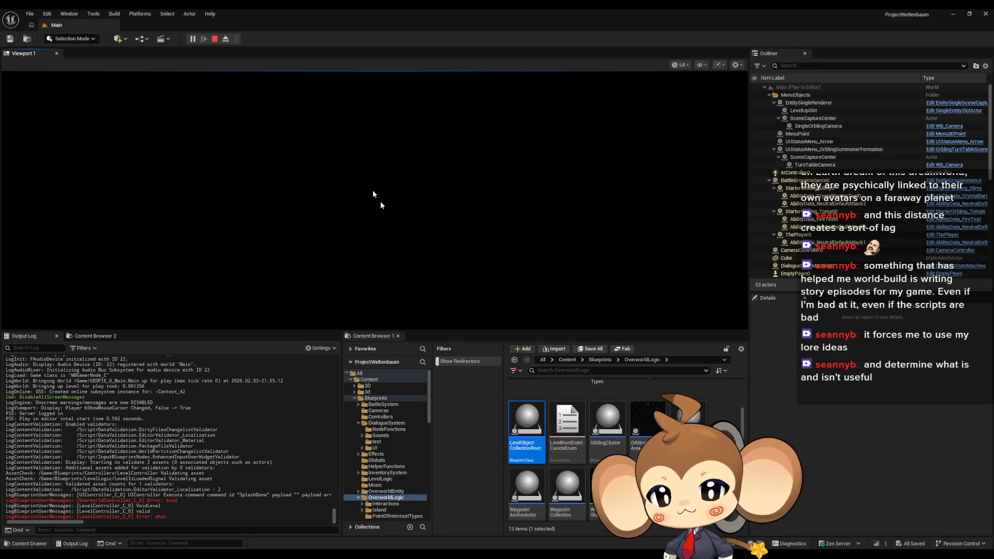
click(214, 39)
mouse_move(407, 555)
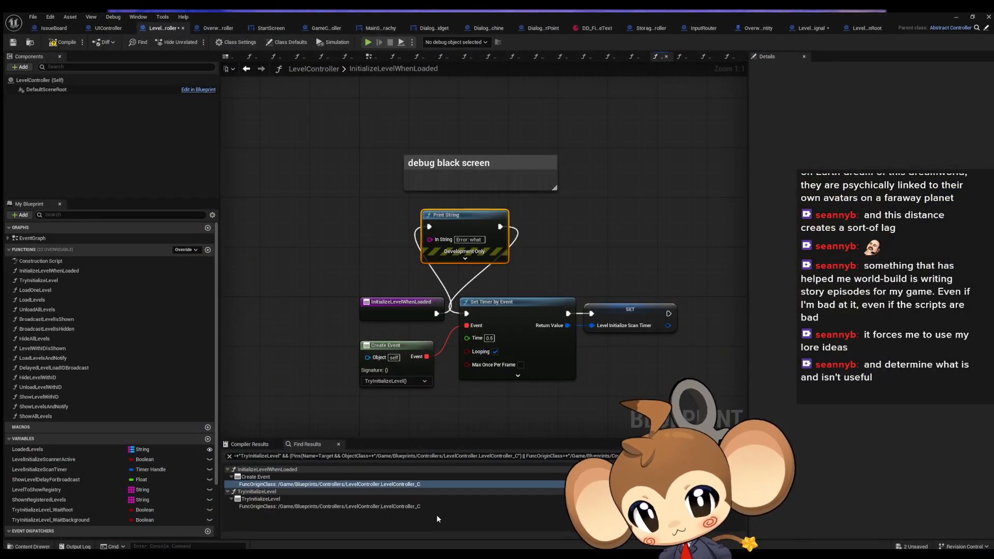
Step: Open LevelController's TryInitializeLevel function and paste the "debug black screen" comment above its entry and branch nodes
click(437, 515)
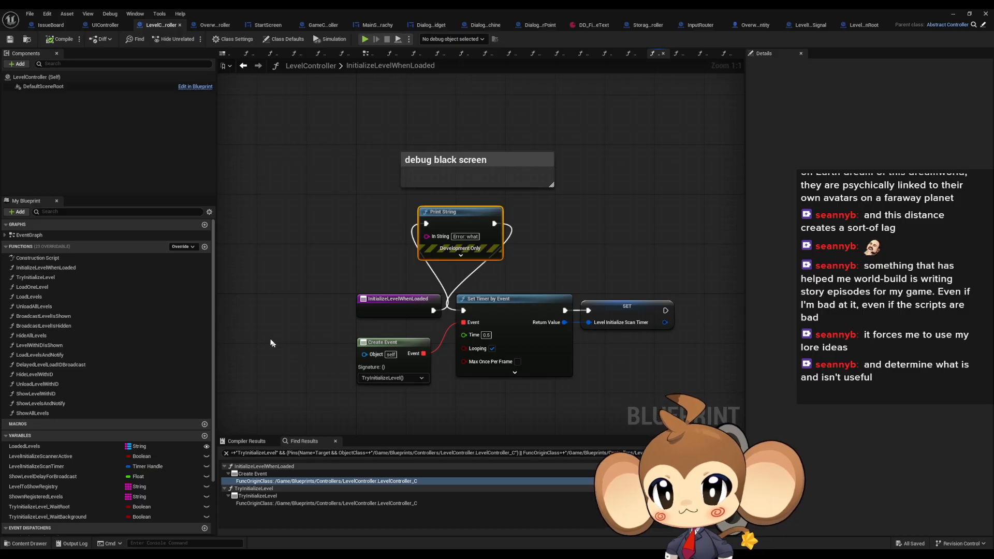
double_click(54, 278)
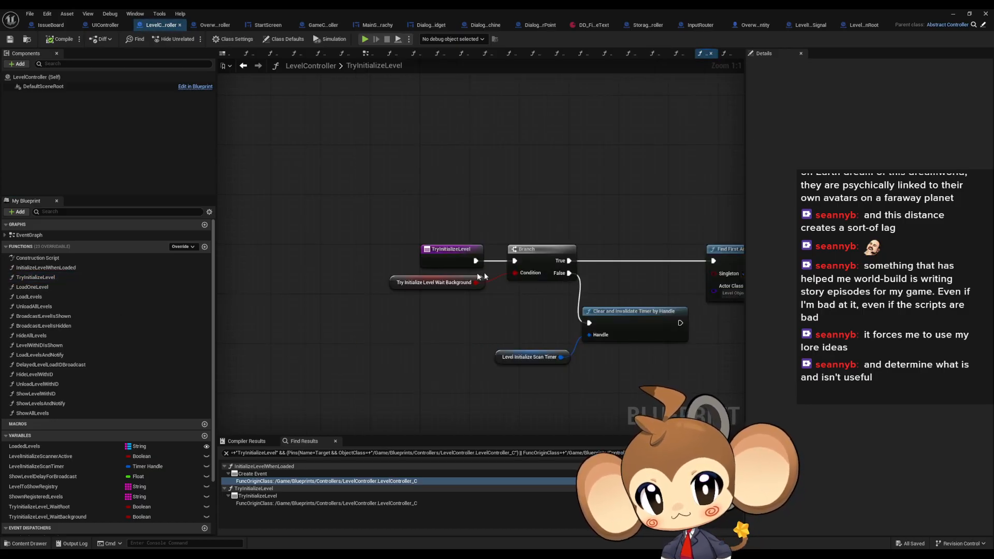
key(ctrl+v)
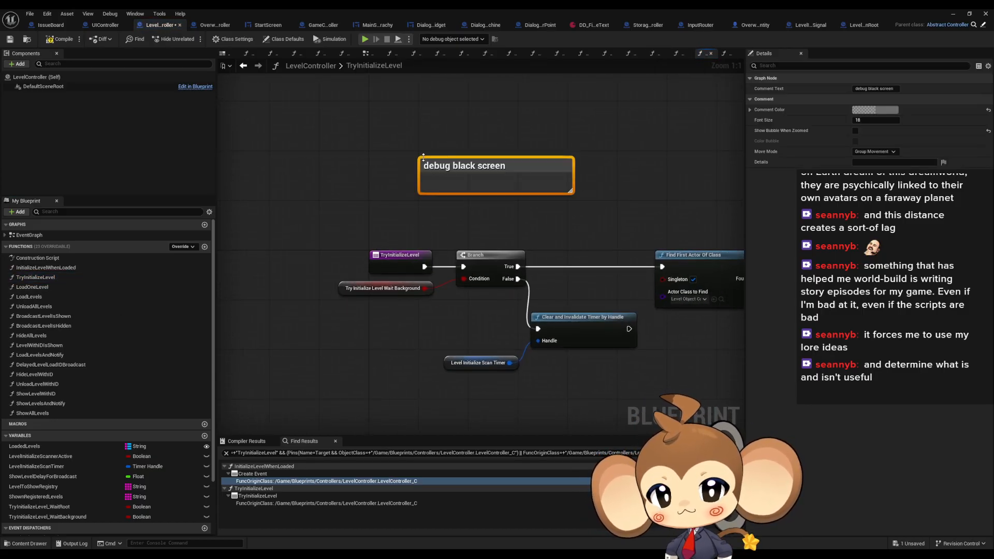
Step: Insert a Print String with the text "ok" between the TryInitializeLevel entry and its first Branch, under the debug comment
drag(425, 266, 435, 184)
text(pri)
key(Return)
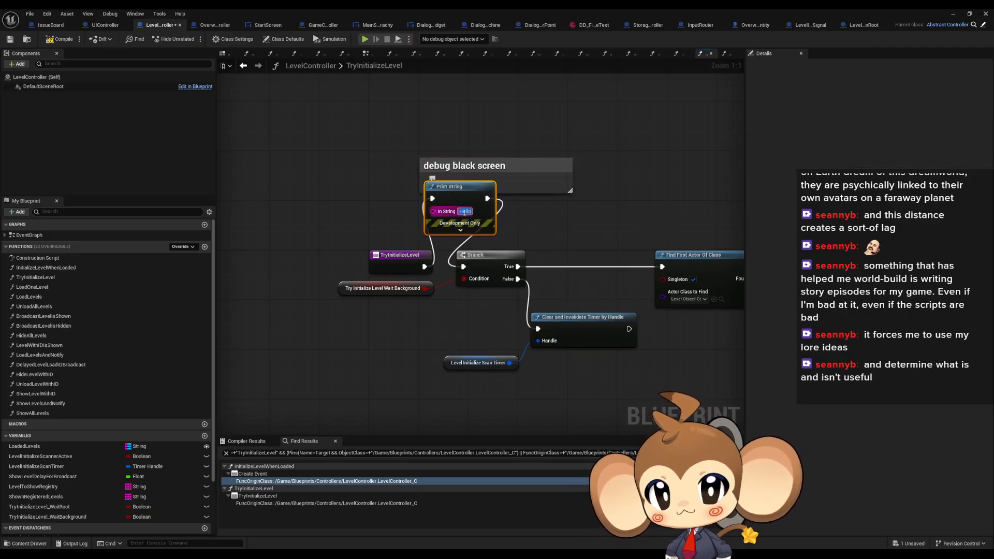
text(ok)
Step: Playtest the Main level to check the output log for the "ok" print, and return to LevelController's TryInitializeLevel graph
click(953, 13)
key(alt+p)
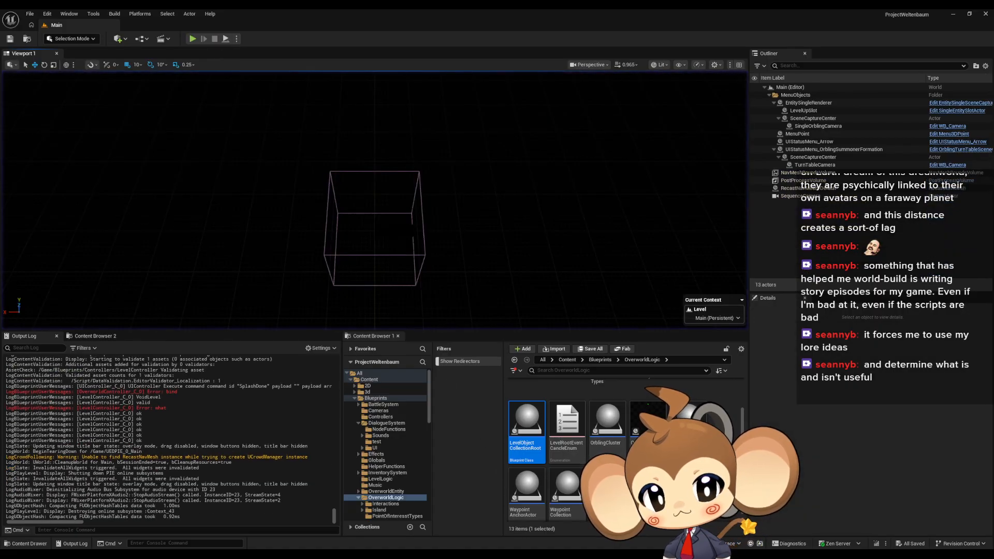
mouse_move(407, 553)
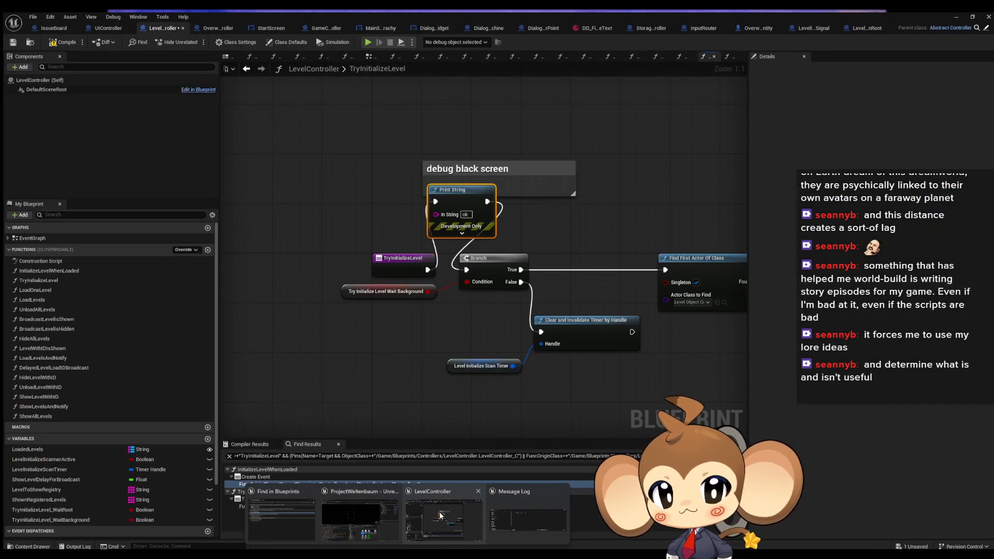
click(440, 515)
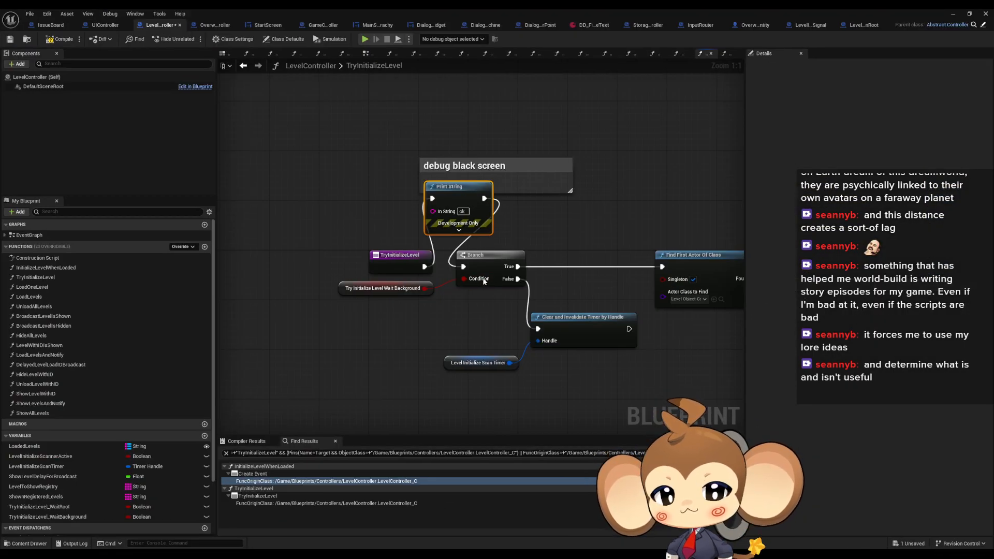
Step: Add a breakpoint to the first Branch node in TryInitializeLevel and playtest the Main level to reach it
right_click(476, 259)
click(503, 425)
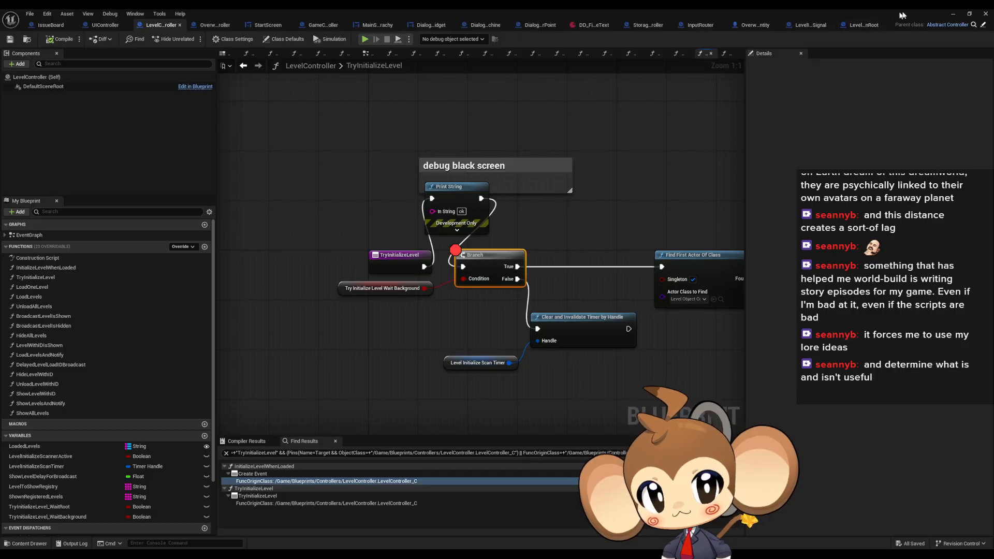
click(952, 14)
click(192, 39)
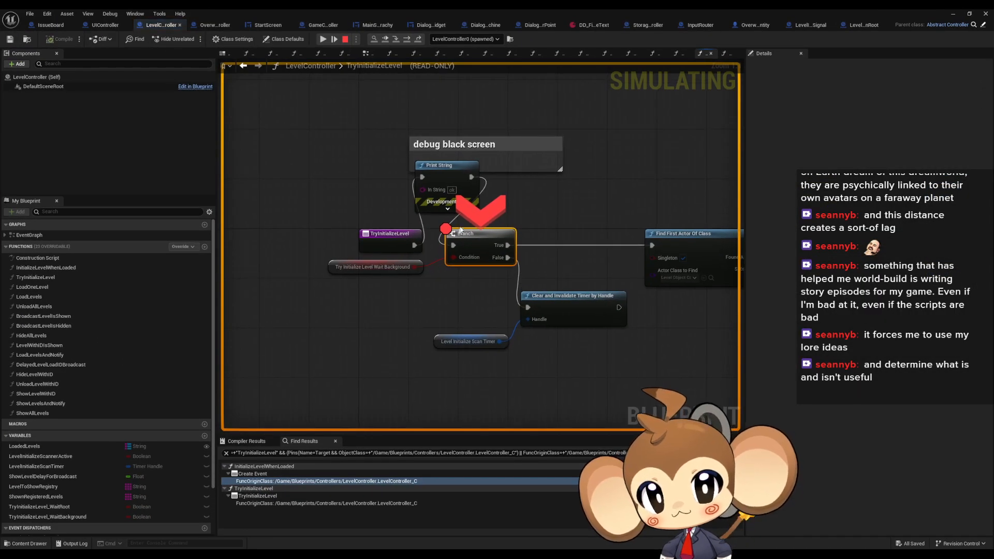
Step: Step execution through TryInitializeLevel's Branch and Find First Actor Of Class nodes, and inspect the TryInitializeLevel_WaitBackground variable
click(406, 40)
click(406, 39)
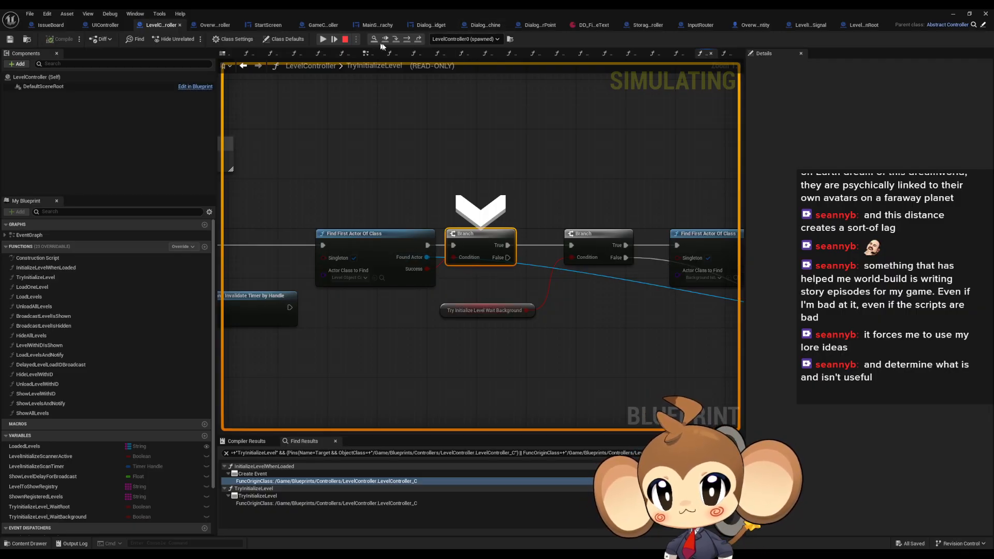
click(407, 41)
click(406, 41)
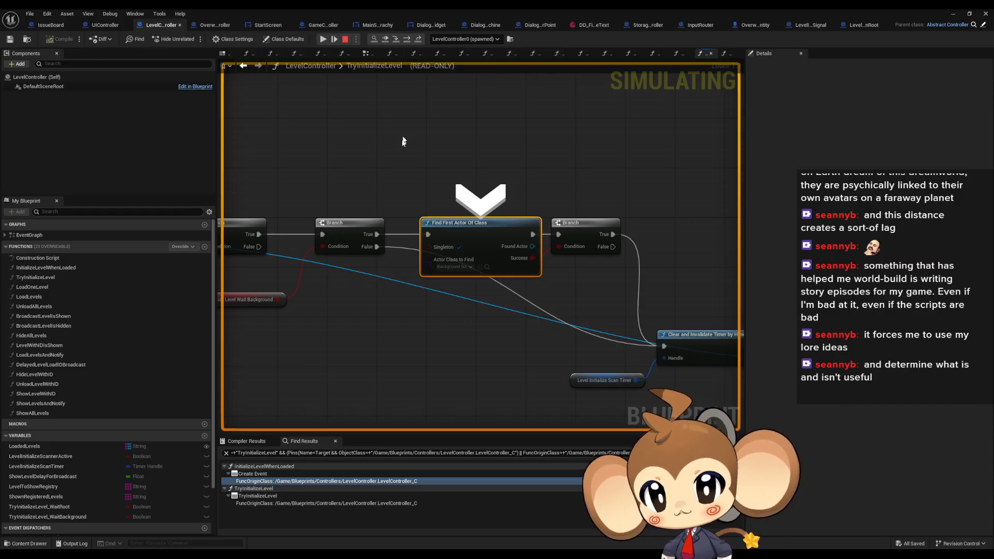
click(300, 279)
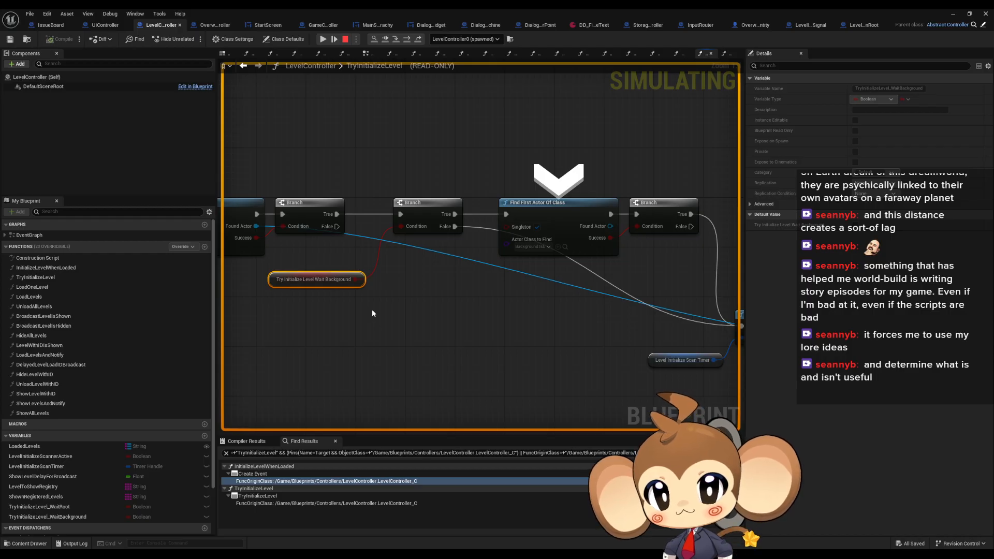
scroll(148, 437, down, 2)
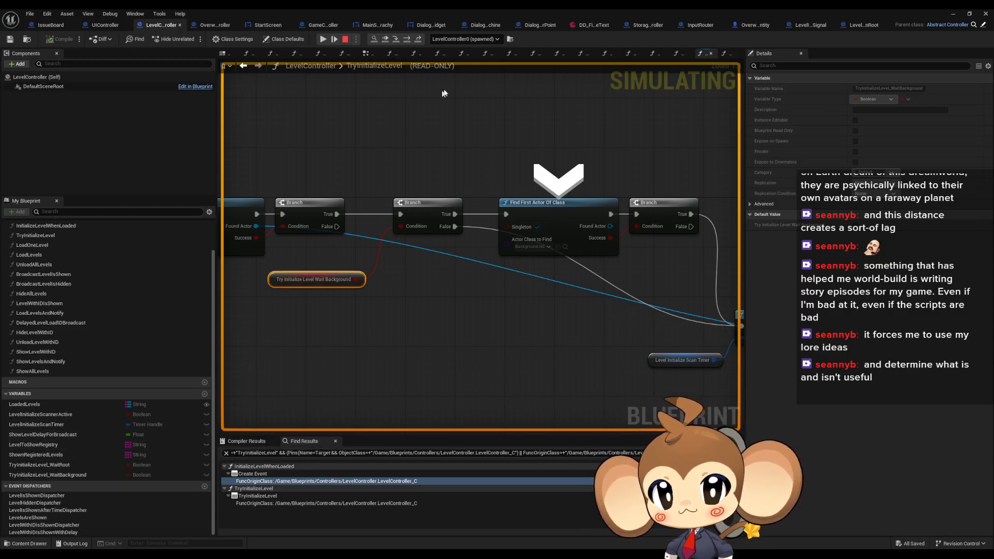
click(396, 39)
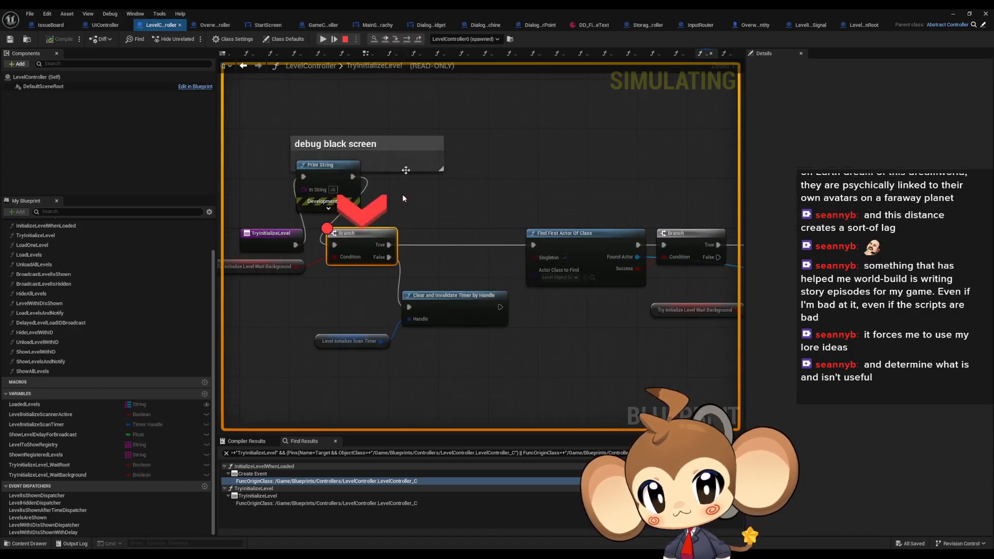
Step: Remove the breakpoint from the first Branch in TryInitializeLevel and stop the playtest
mouse_move(472, 267)
right_click(474, 233)
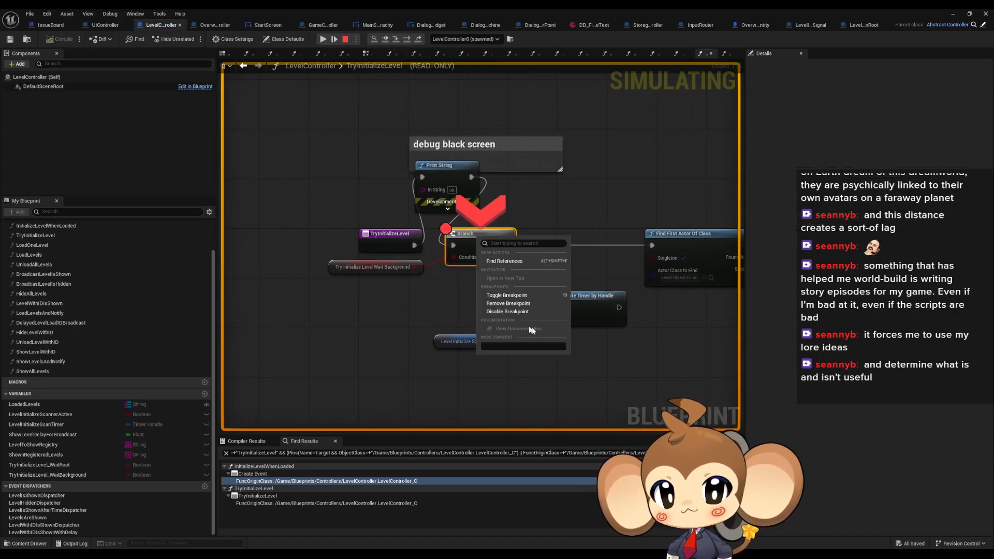
click(518, 309)
right_drag(417, 221, 285, 172)
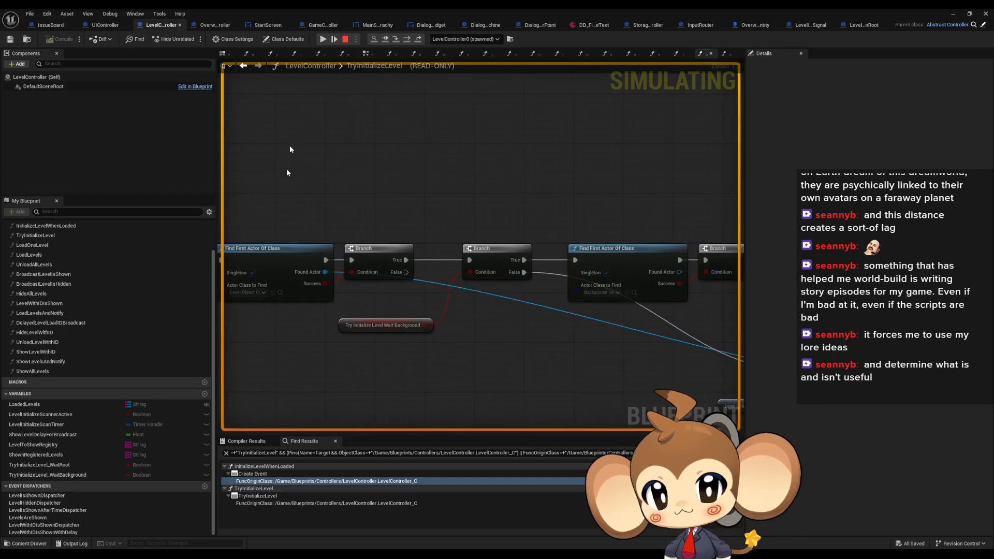
click(345, 39)
Step: Find references to the TryInitializeLevel_WaitBackground variable and open the node that sets it in LoadLevels
click(345, 326)
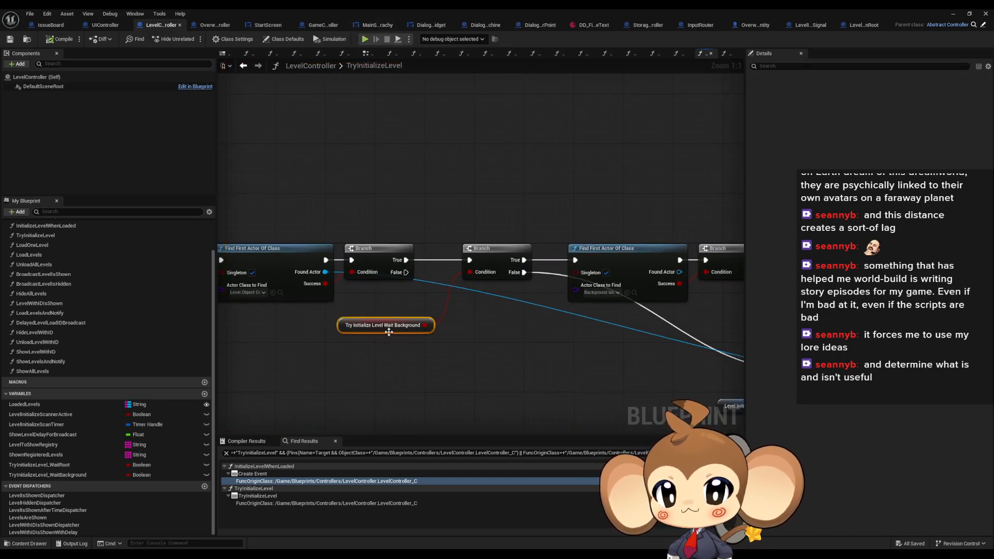
right_click(345, 329)
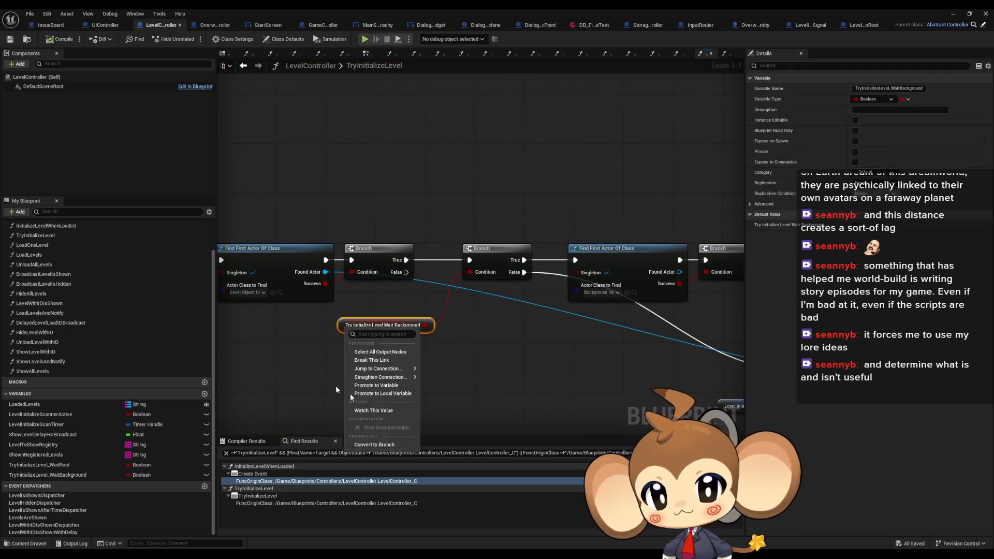
click(352, 396)
click(349, 332)
right_click(349, 331)
mouse_move(484, 413)
click(515, 425)
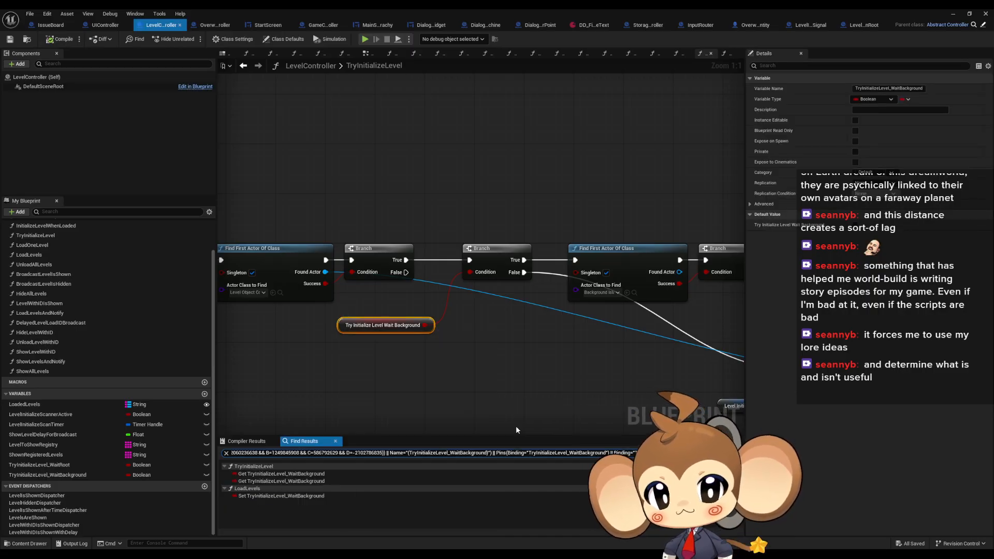
click(278, 496)
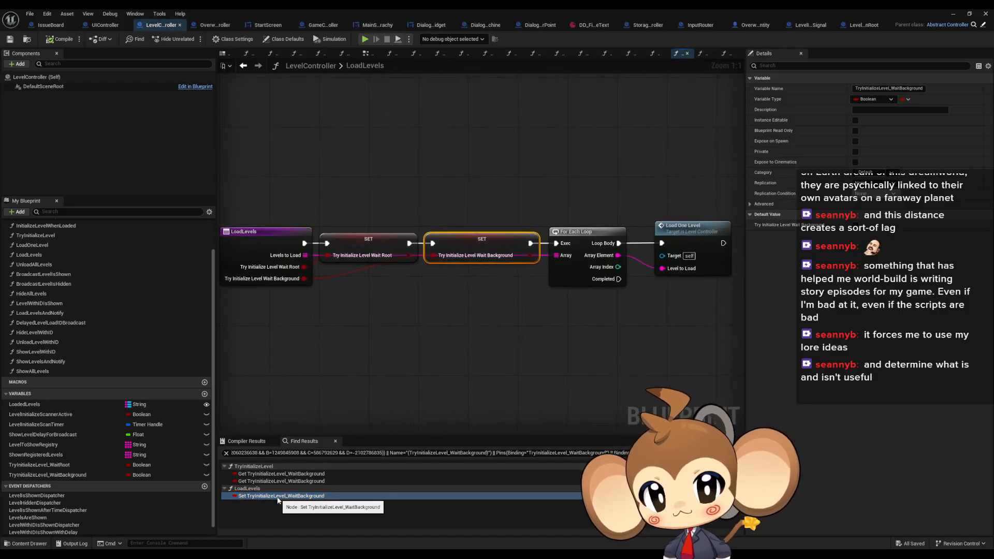
Step: Find references to the LoadLevels function by class member across all blueprints
right_drag(246, 202, 295, 201)
click(311, 243)
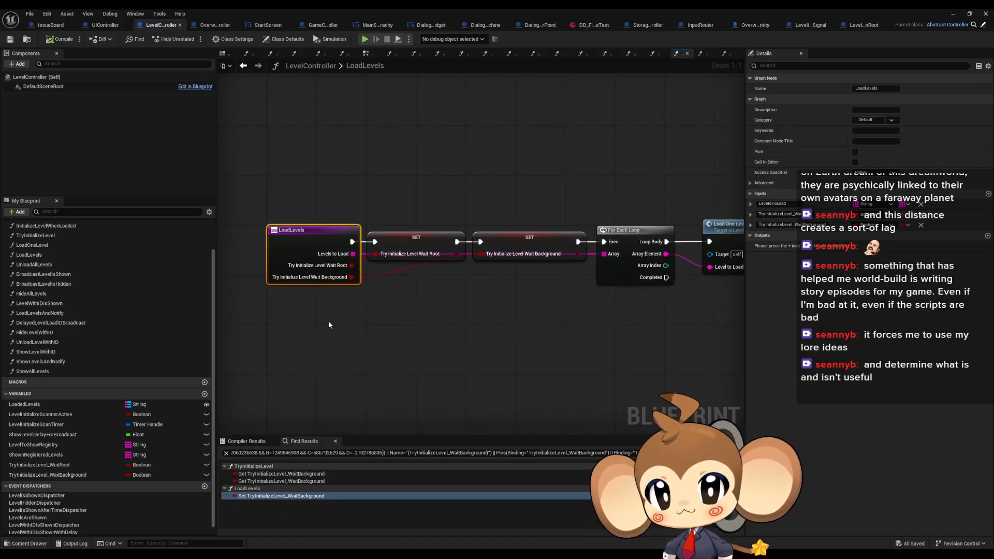
right_click(315, 239)
mouse_move(345, 322)
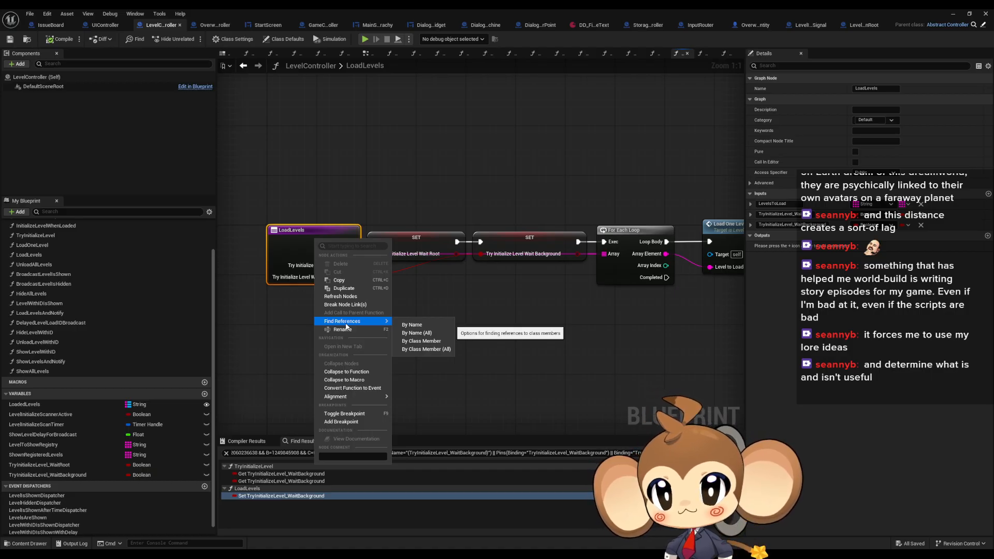
click(433, 350)
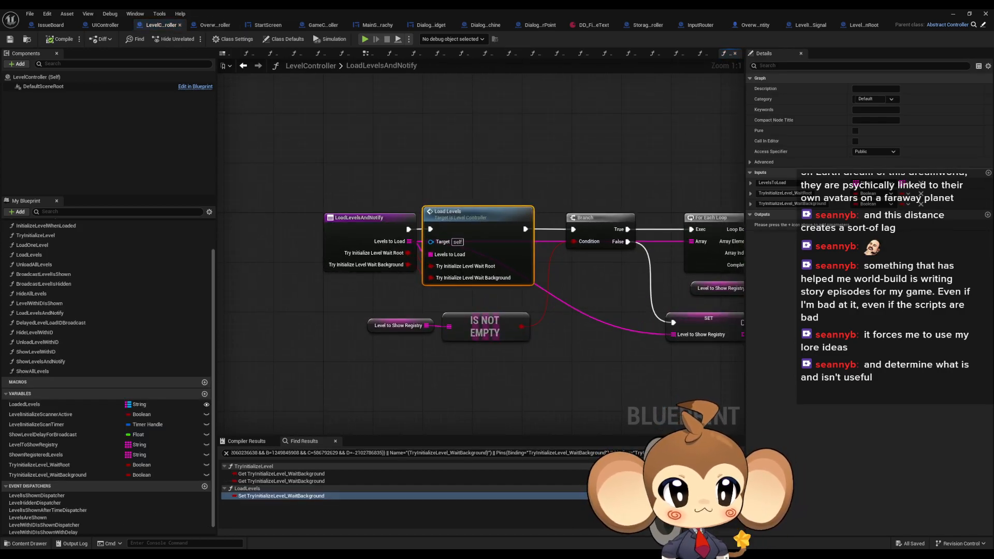
Step: Check OverworldController's CleanupAreaForNext function, and find references to LevelController's LoadLevelsAndNotify by class member across all blueprints
click(215, 25)
scroll(543, 262, down, 3)
right_drag(413, 273, 992, 417)
scroll(502, 351, up, 3)
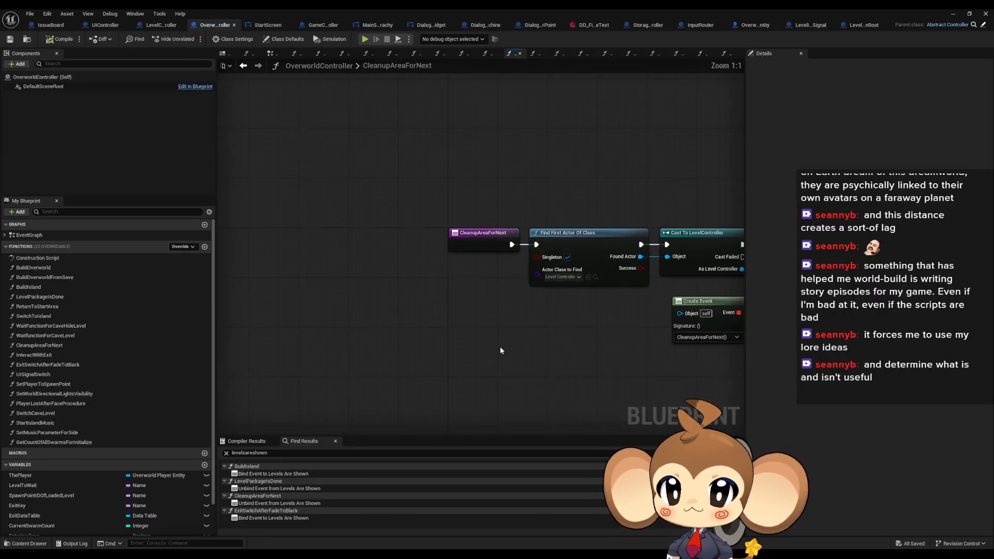
click(161, 25)
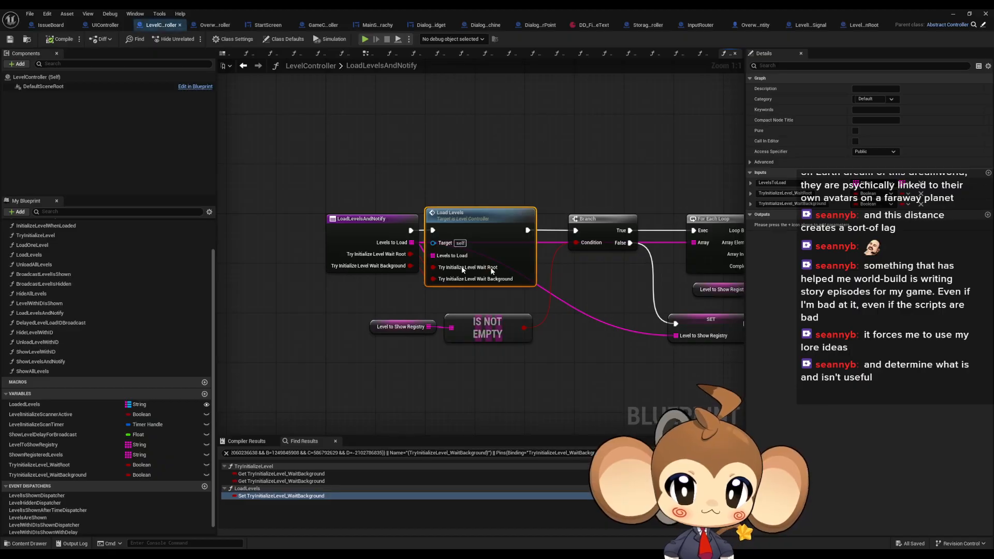
right_click(365, 239)
mouse_move(409, 316)
click(478, 343)
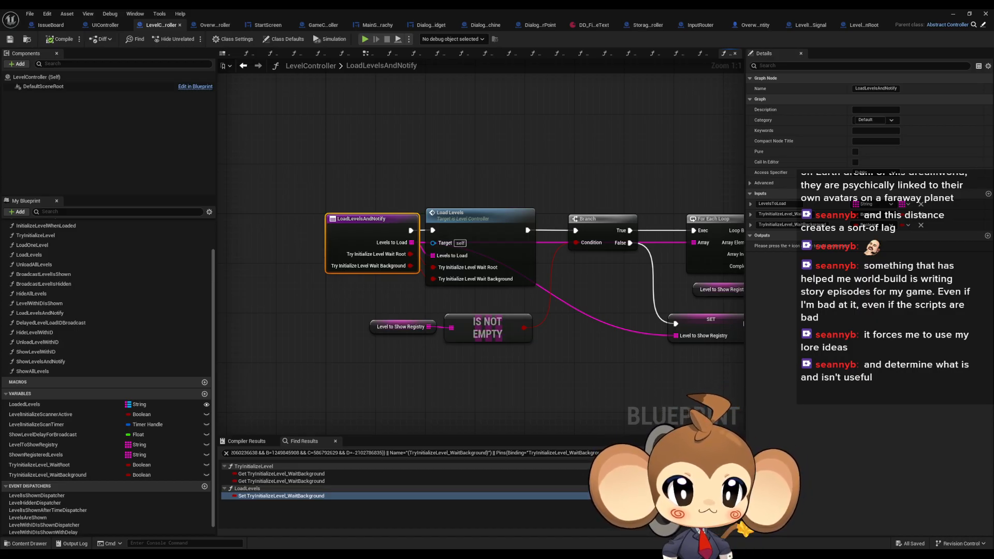
Step: Disable Try Initialize Level Wait Background on the Load Levels and Notify node in OverworldController's BuildIsland function
click(214, 25)
right_drag(414, 171, 321, 164)
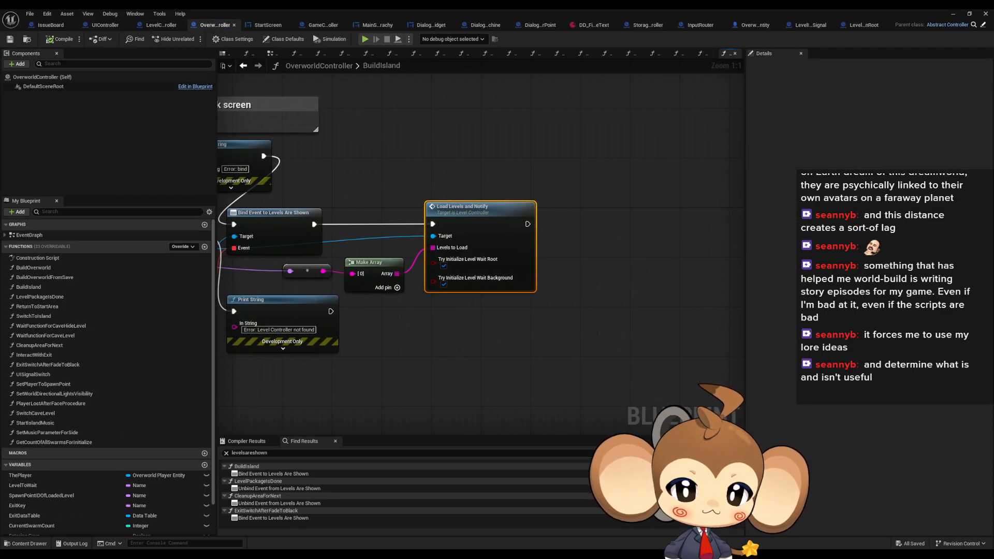
scroll(399, 299, down, 1)
scroll(399, 298, down, 1)
right_drag(399, 298, 671, 320)
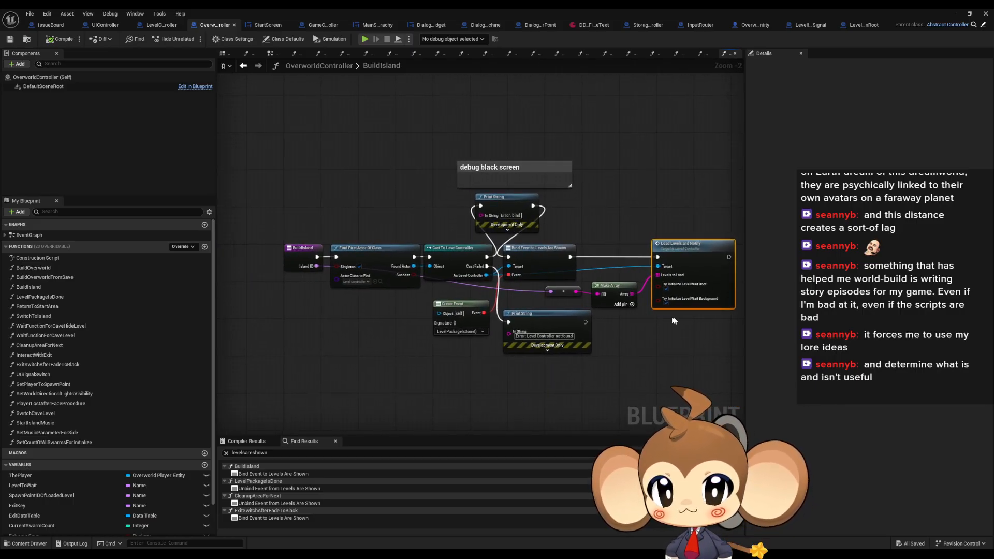
scroll(672, 321, up, 1)
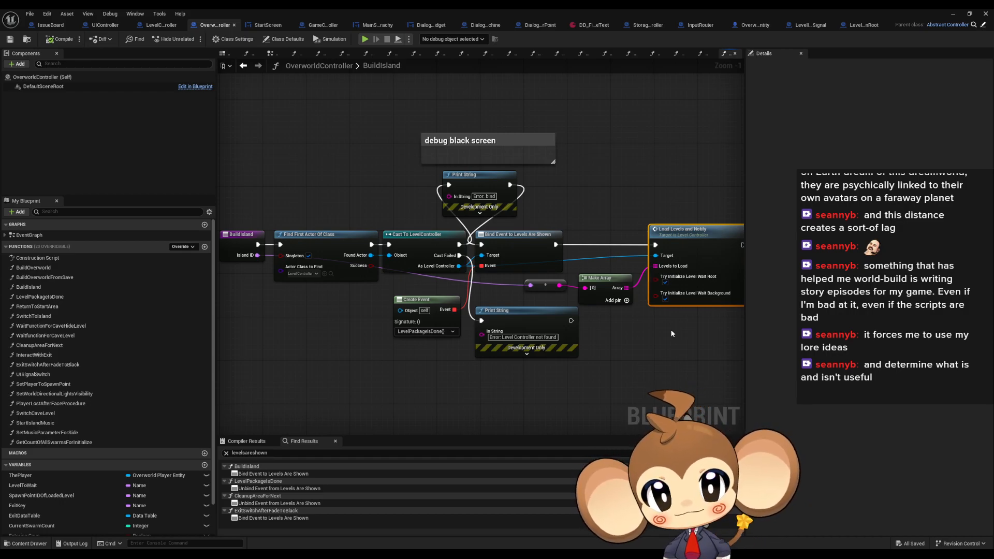
right_drag(672, 334, 514, 305)
click(508, 271)
click(561, 321)
Step: Playtest the Main level with the background wait disabled, check the view and output log, and stop the run
click(953, 14)
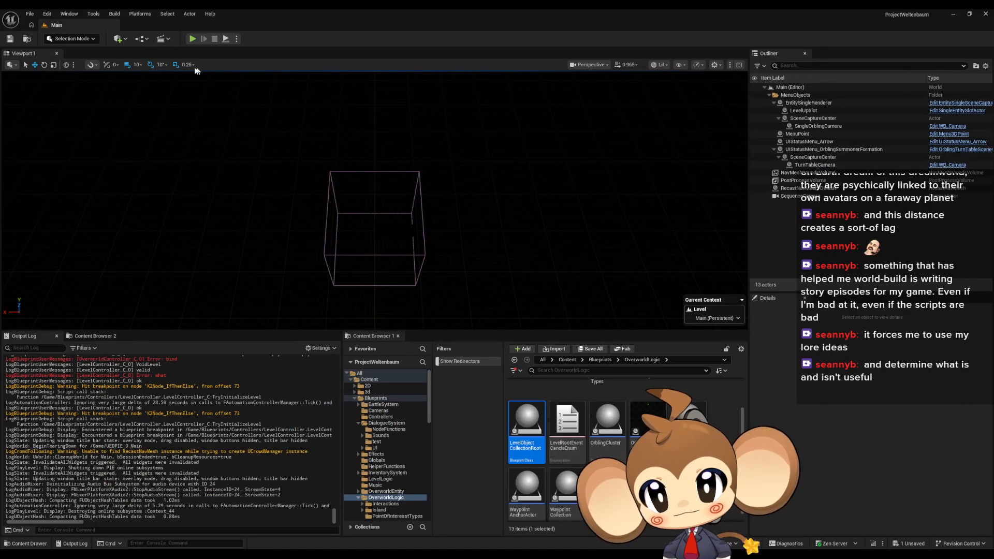
click(192, 39)
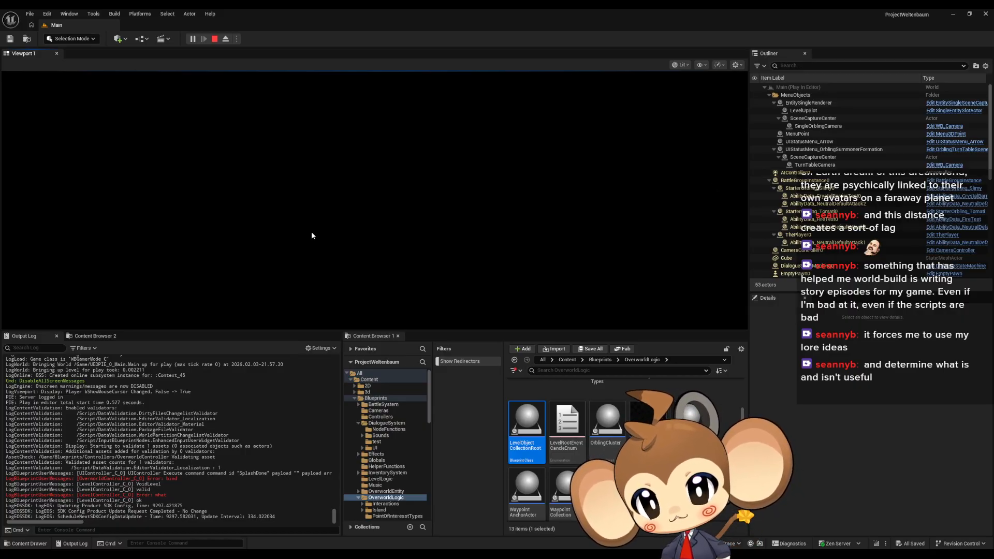
click(214, 38)
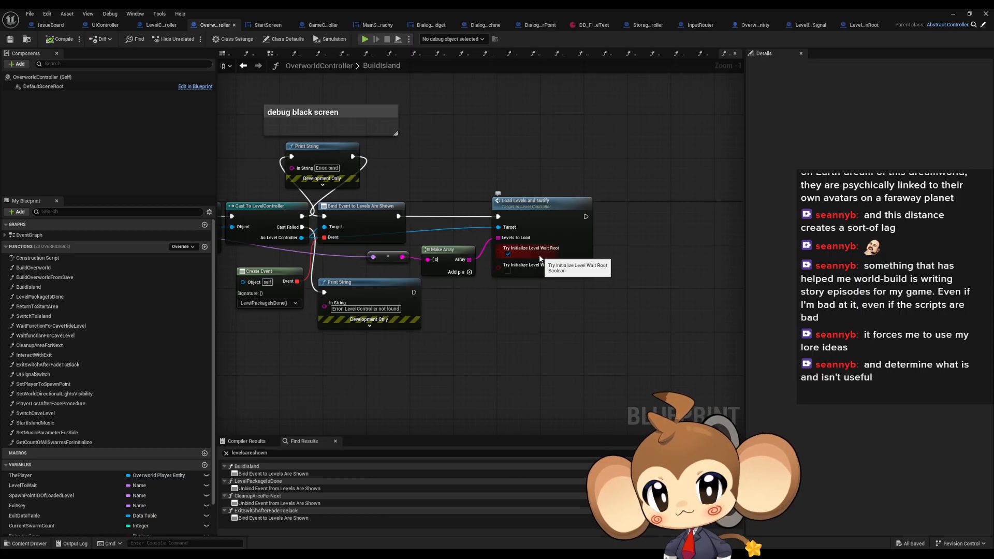
Step: Try a playtest with Try Initialize Level Wait Root disabled on BuildIsland's Load Levels and Notify node, and re-enable the option
click(508, 254)
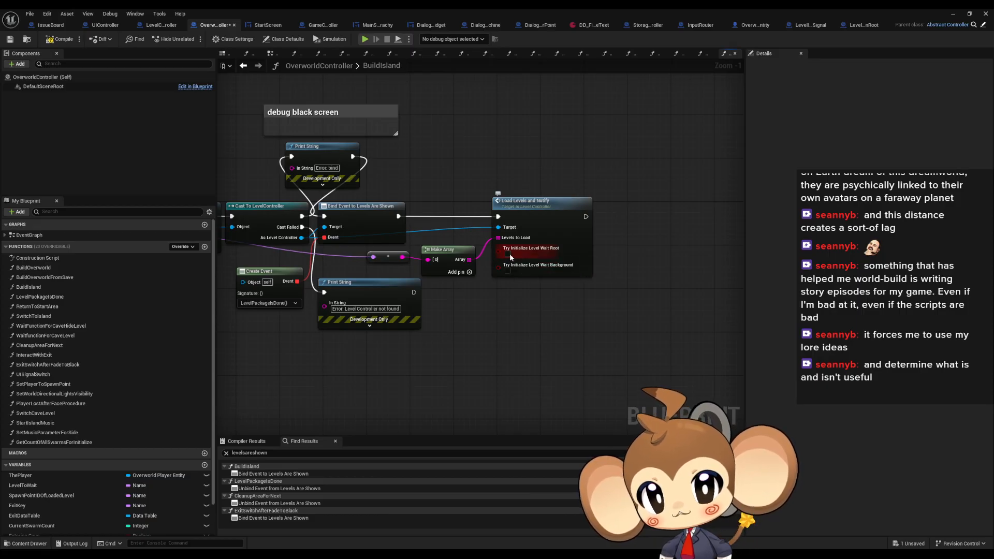
click(952, 14)
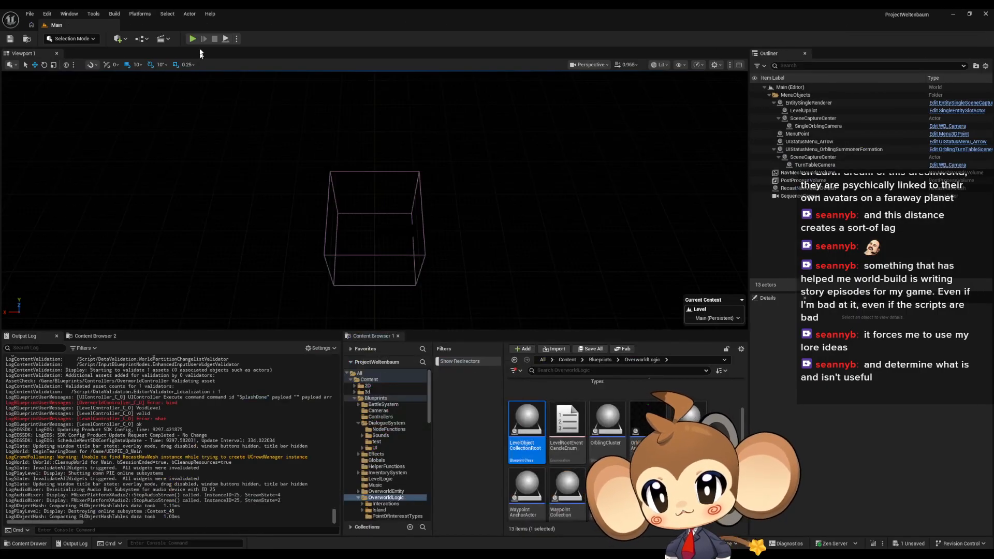
click(192, 40)
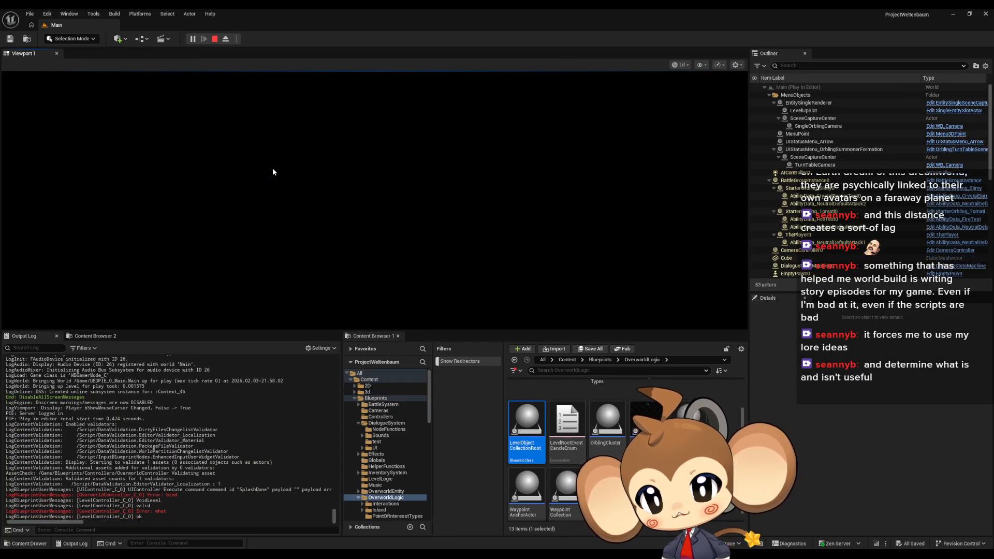
click(214, 39)
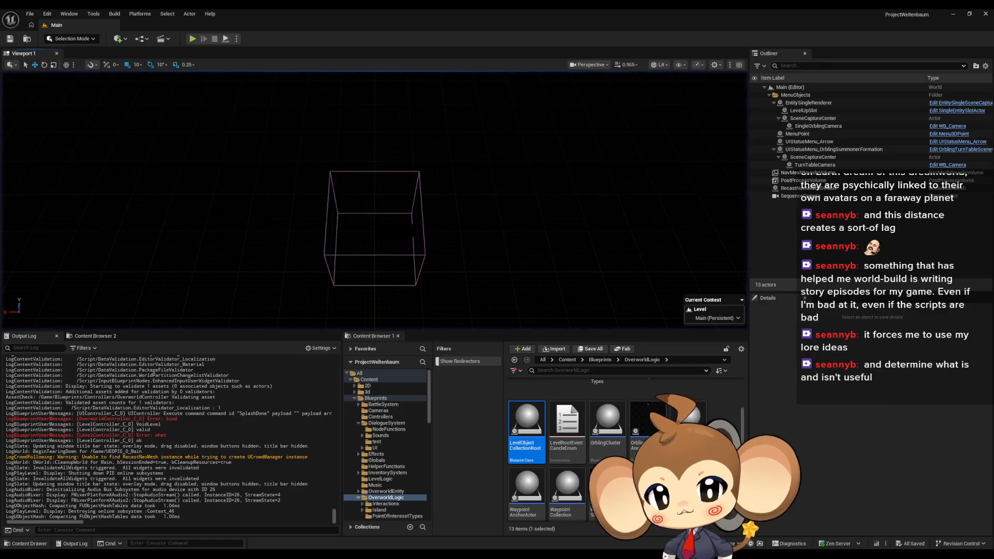
click(466, 530)
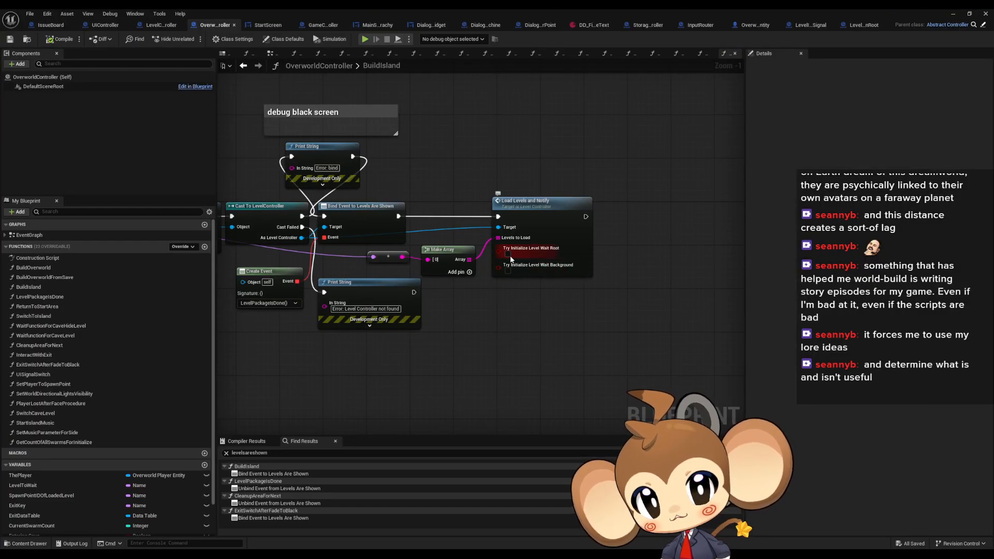
right_drag(523, 348, 564, 384)
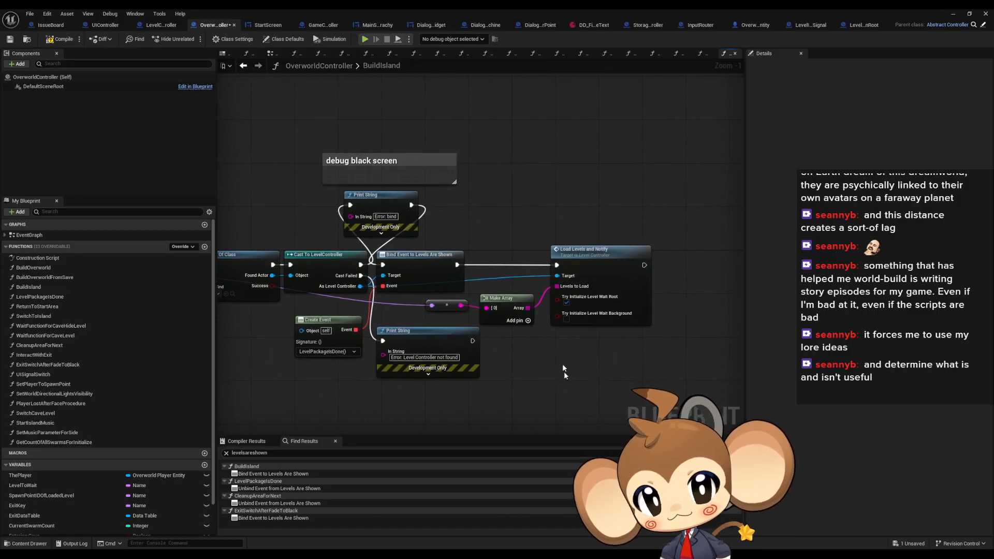
Step: Check LevelController's LoadLevelsAndNotify function, and copy the "debug black screen" comment above the Load Levels and Notify node in BuildIsland
click(161, 26)
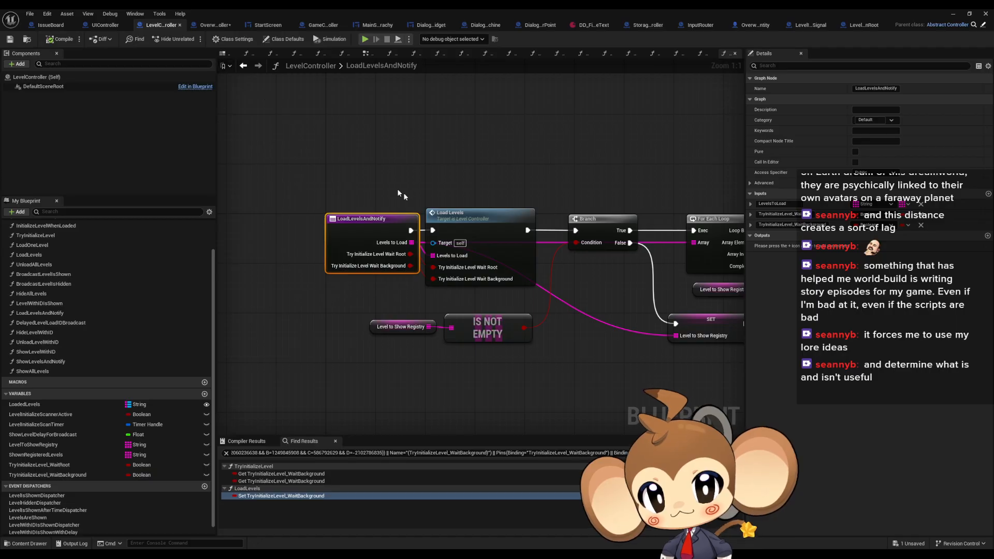
scroll(384, 179, down, 2)
mouse_move(452, 192)
right_down()
mouse_move(353, 193)
mouse_move(440, 196)
right_up()
click(210, 26)
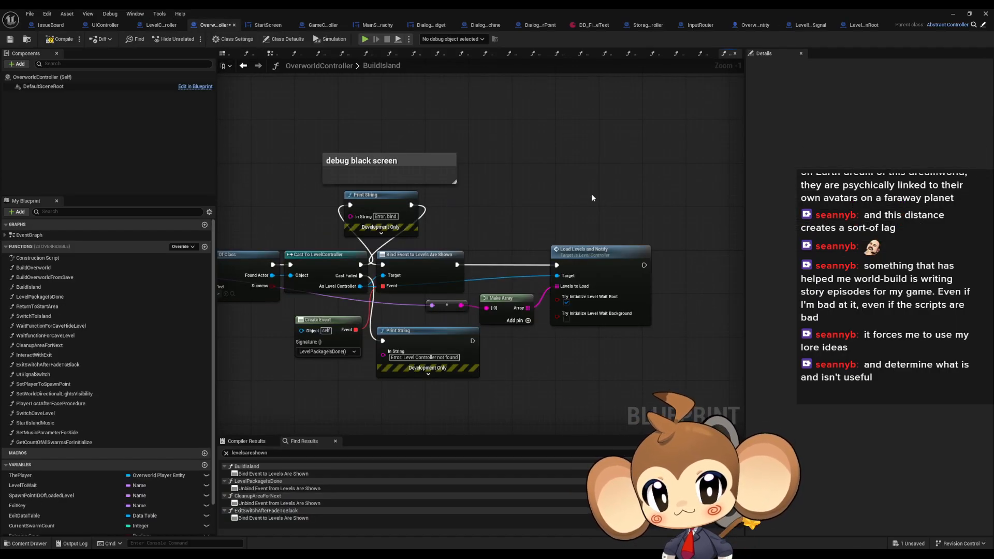
click(437, 161)
key(ctrl+c)
key(ctrl+v)
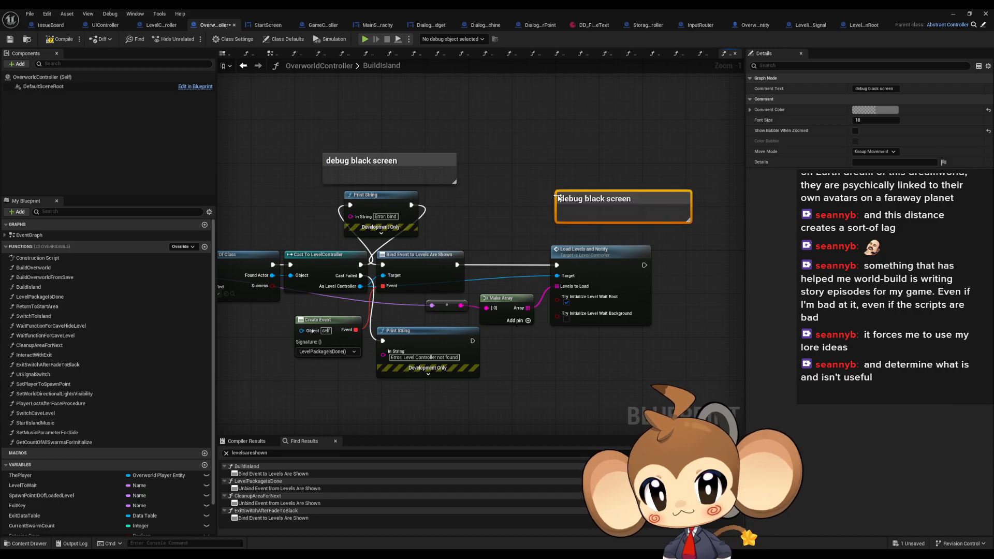
double_click(617, 210)
key(ctrl+v)
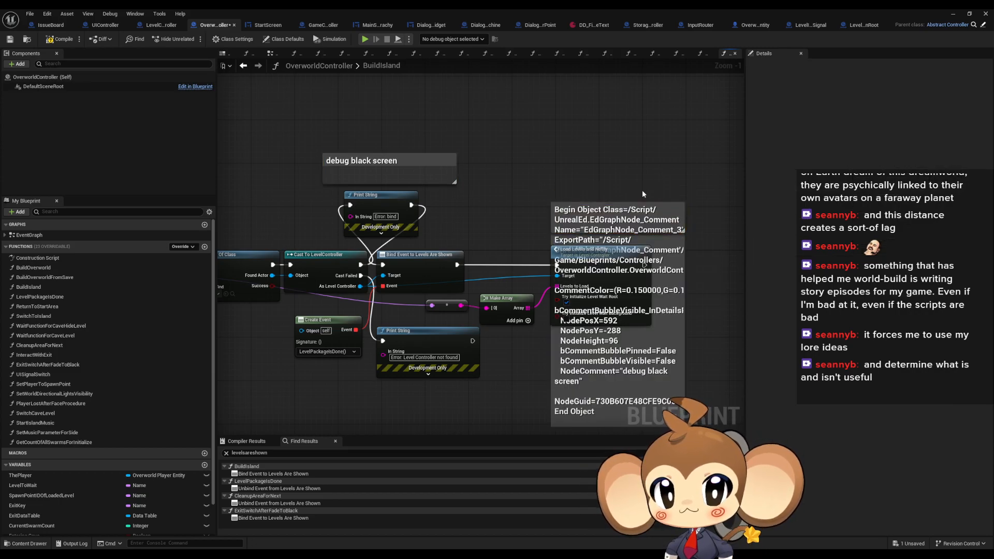
key(ctrl+z)
Step: Paste two more "debug black screen" comments and place one beside and one below the Load Levels and Notify node
right_drag(687, 265, 611, 241)
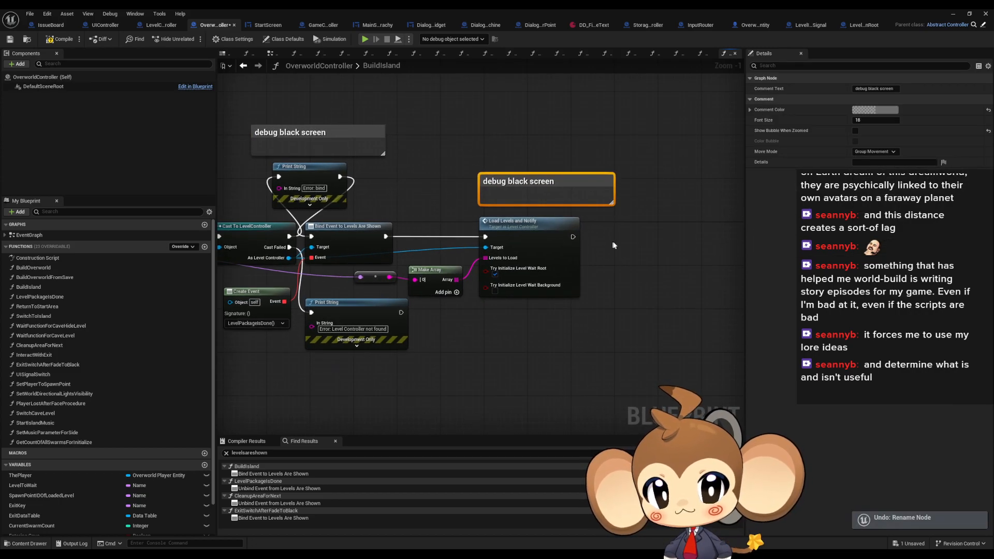
key(ctrl+v)
key(ctrl+v)
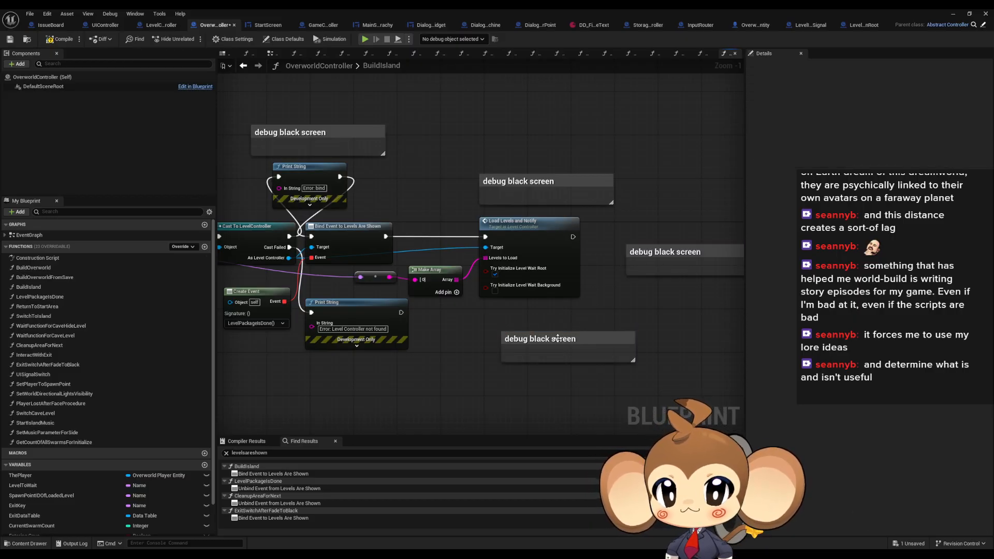
drag(558, 336, 543, 318)
drag(647, 255, 608, 255)
click(622, 313)
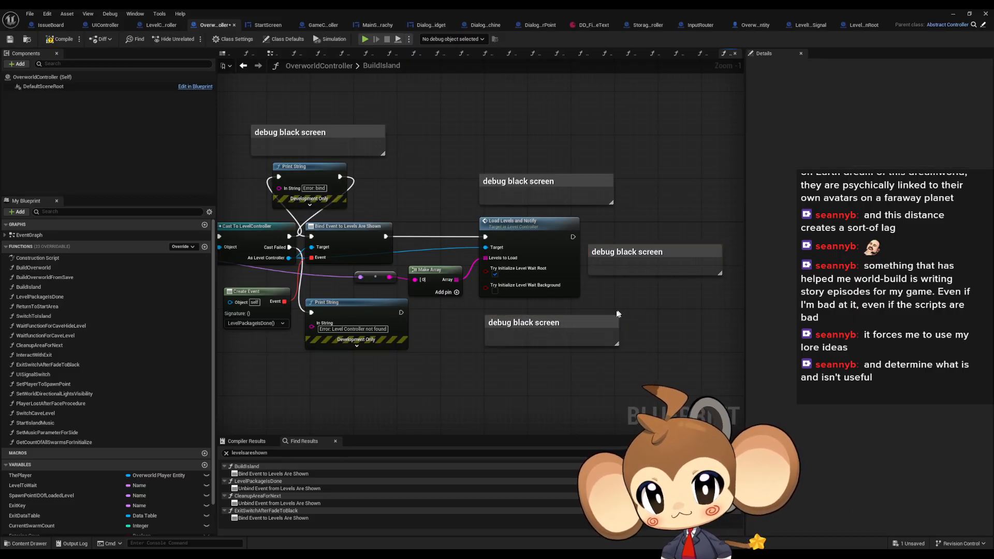
Step: Change the text of the comment below the Load Levels and Notify node to "Bool must be checked"
click(559, 323)
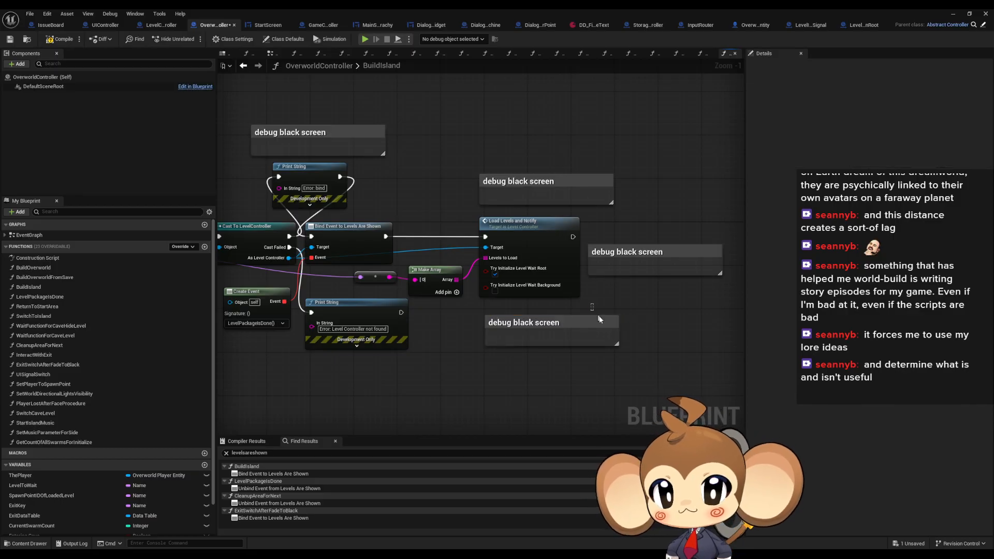
double_click(568, 321)
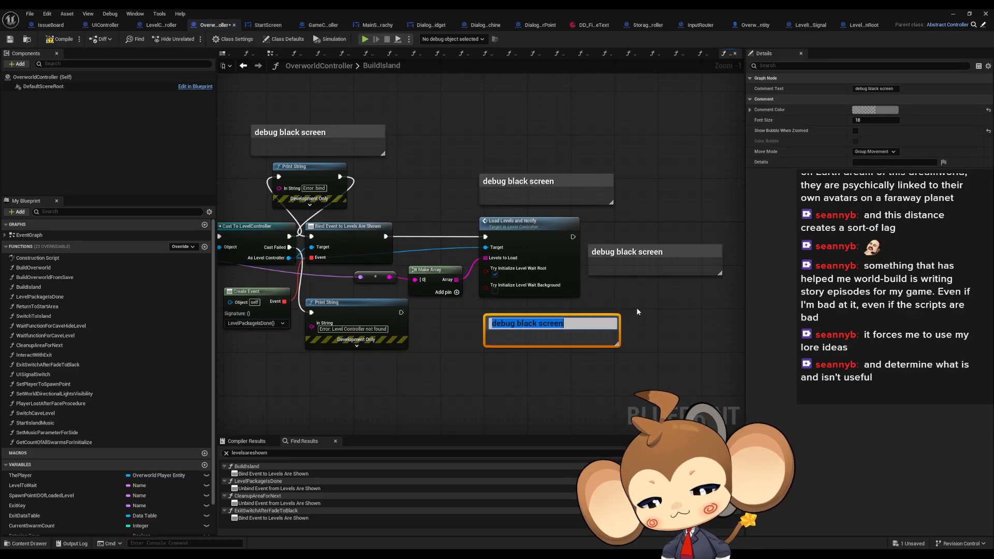
text(Bool must be checked)
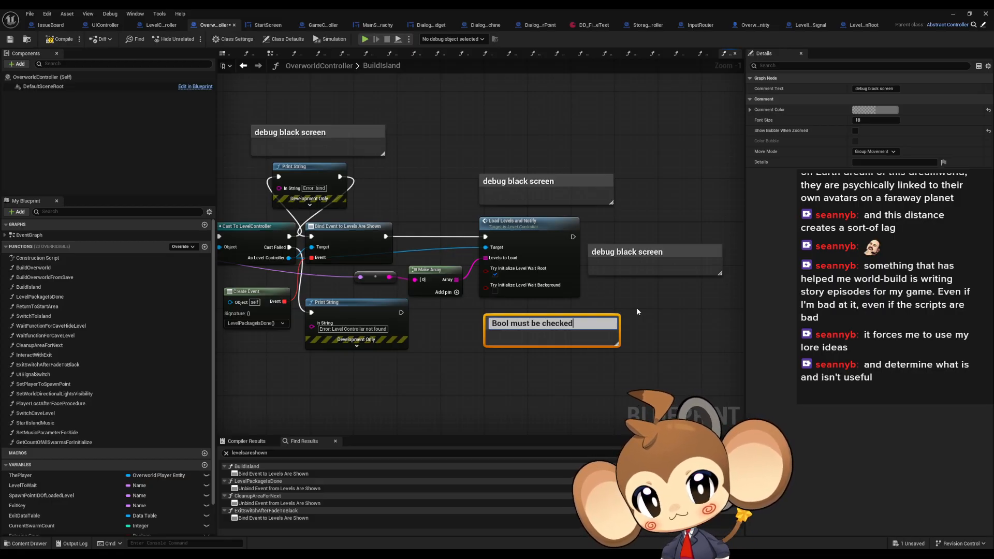
key(Return)
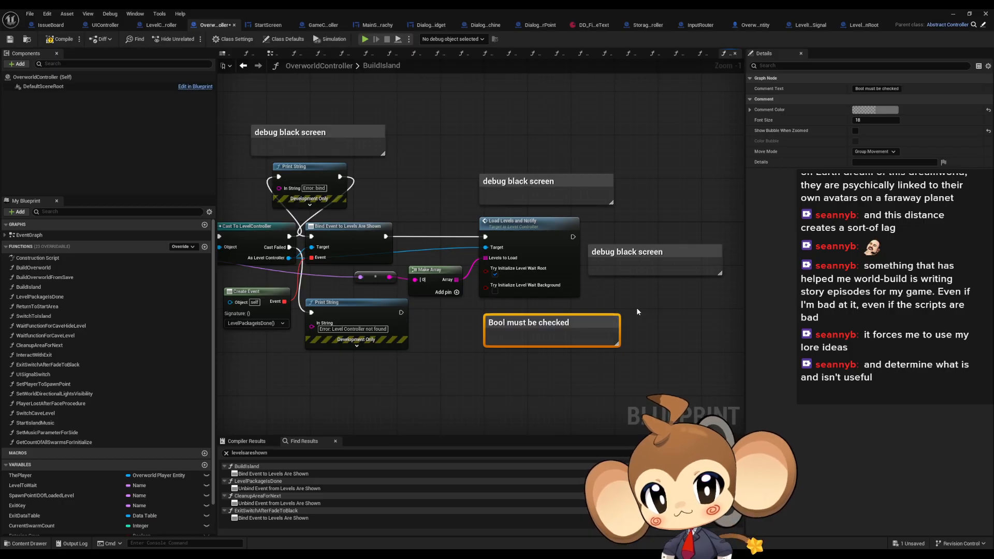
click(634, 307)
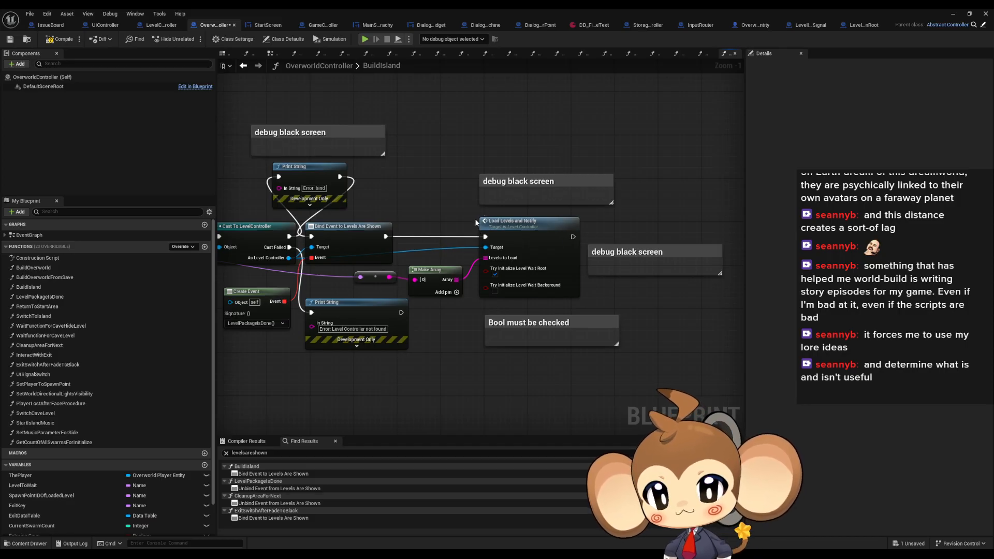
Step: Look over the start of BuildIsland, and examine LevelController's TryInitializeLevel function up to its Initialize Level Root call
right_drag(422, 164, 593, 163)
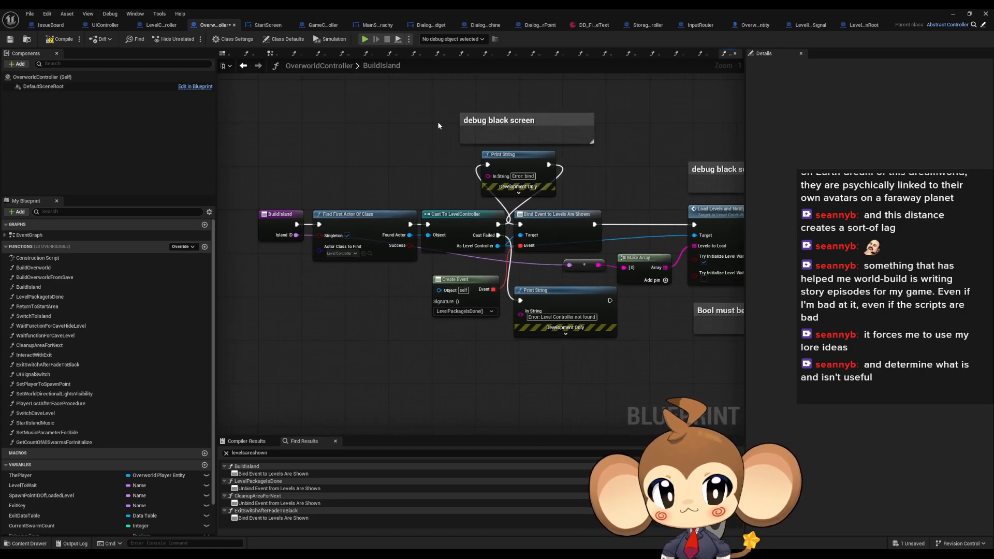
click(162, 25)
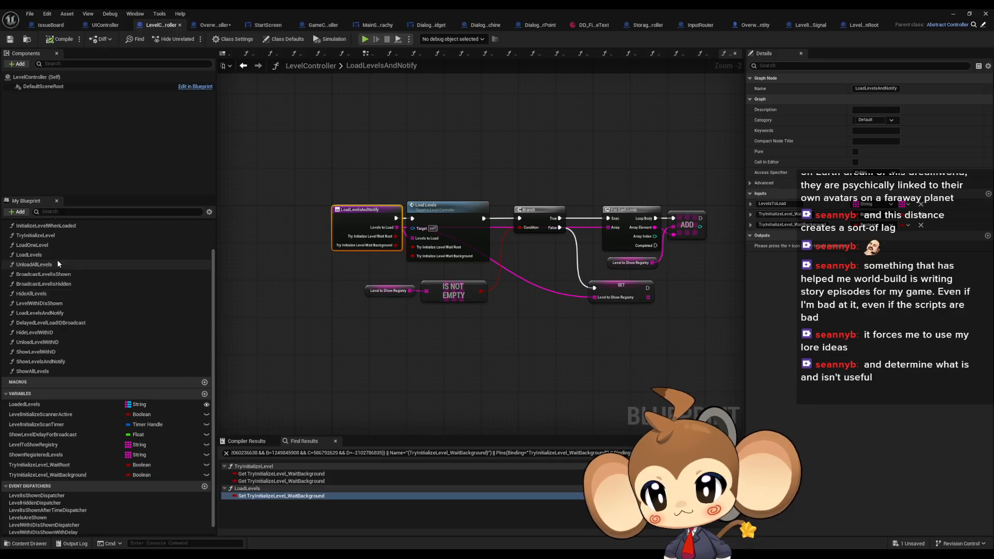
scroll(64, 279, up, 2)
double_click(36, 278)
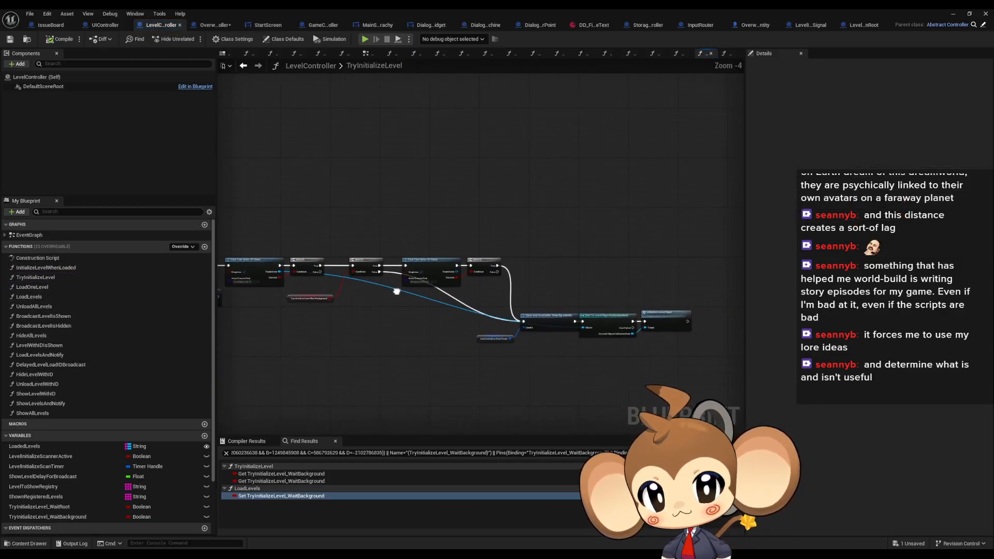
scroll(569, 303, up, 5)
click(571, 306)
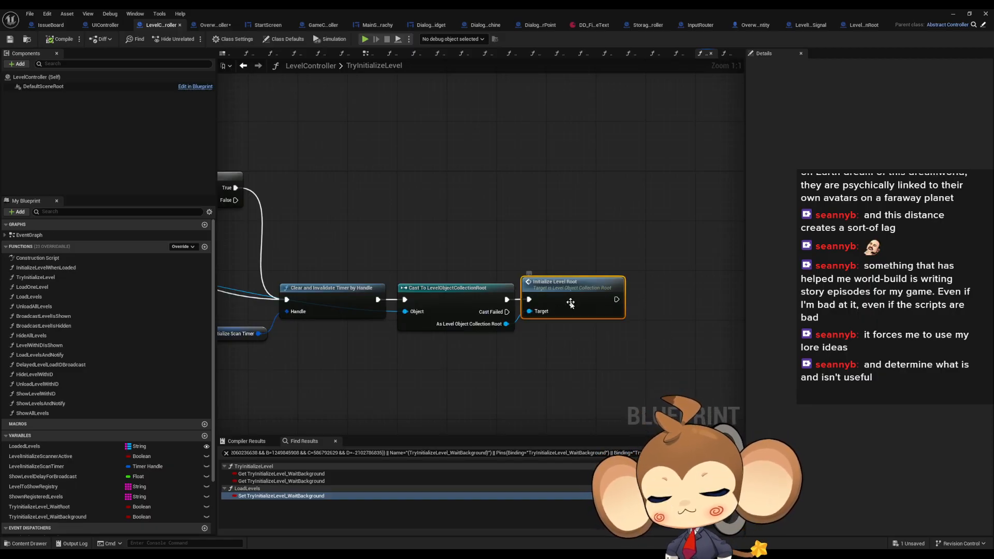
scroll(570, 301, down, 5)
Step: Open the InitializeLevelRoot function in LevelObjectCollectionRoot and trace its sequence to the event bindings at the end
double_click(567, 305)
right_drag(338, 255, 605, 270)
scroll(501, 236, up, 4)
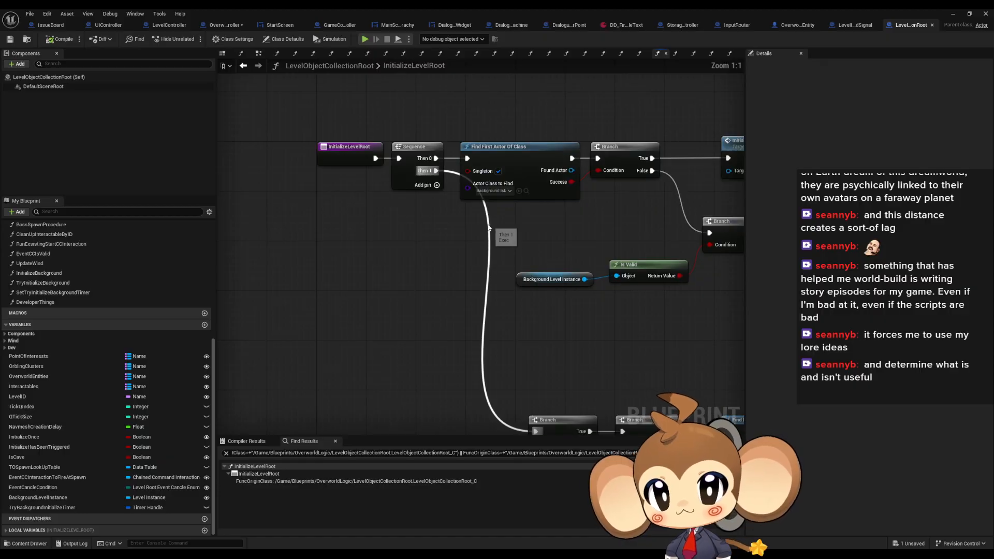
right_drag(581, 240, 219, 133)
scroll(483, 279, down, 2)
right_drag(513, 282, 348, 192)
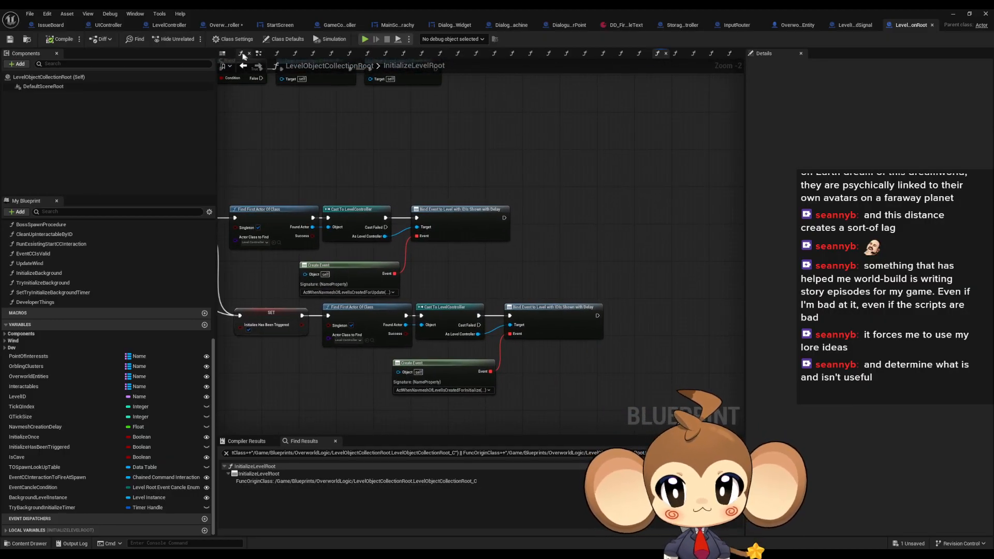
Step: Search for "debug black screen" from the IssueBoard blueprint, using the wording of its comment
click(50, 24)
double_click(526, 308)
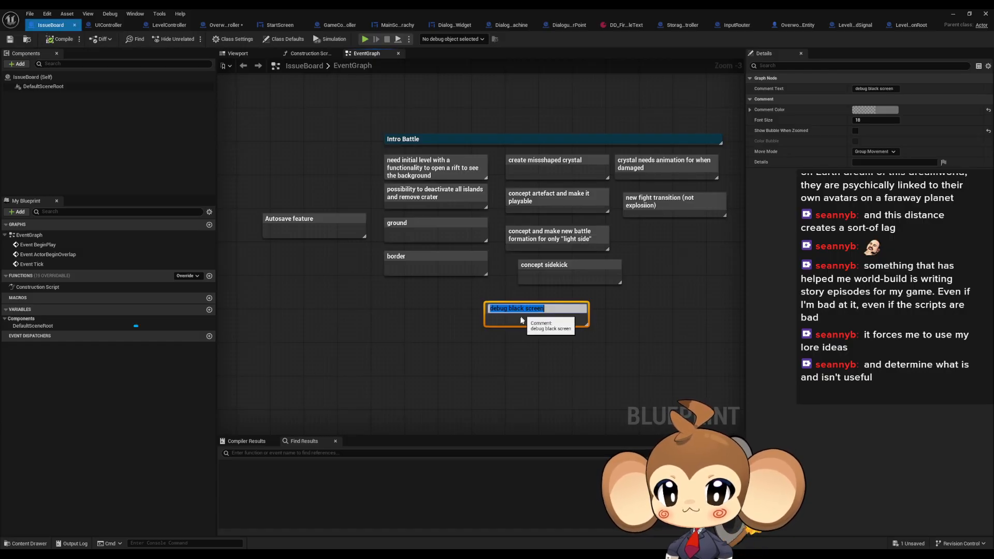
click(299, 455)
text("debug black screen")
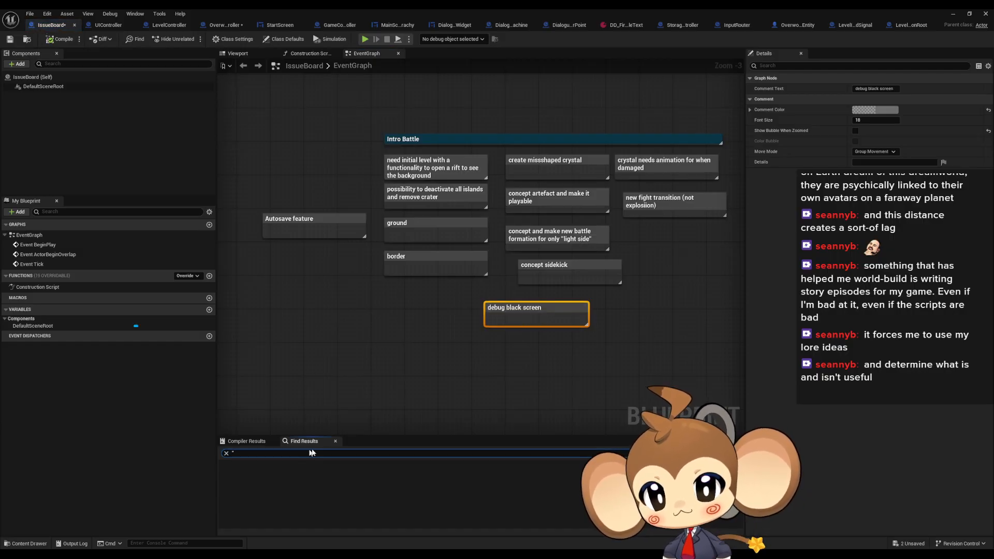
key(Return)
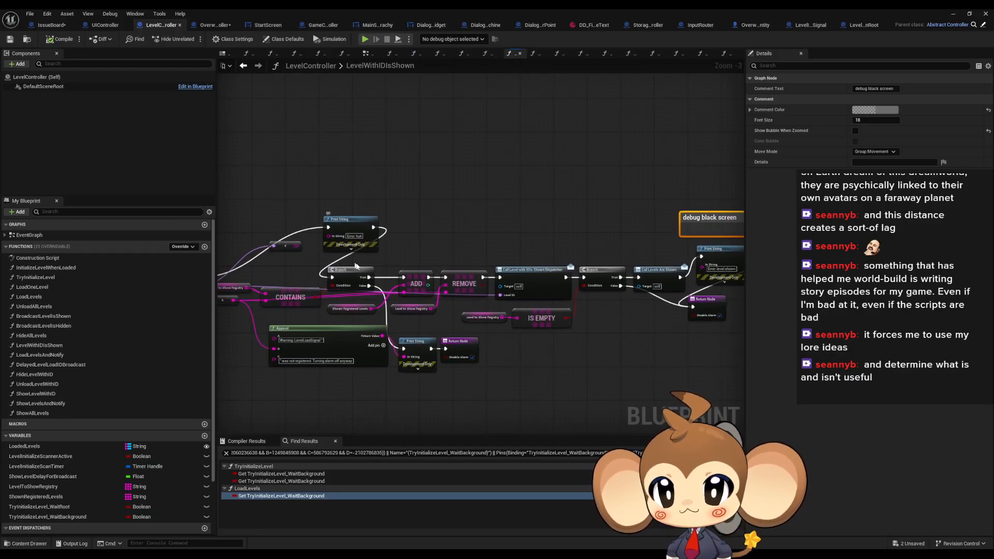
Step: Inspect the nodes around the "debug black screen" comments in LevelController's LevelWithIDIsShown and InitializeLevelWhenLoaded functions
right_drag(354, 262, 455, 258)
scroll(456, 259, up, 3)
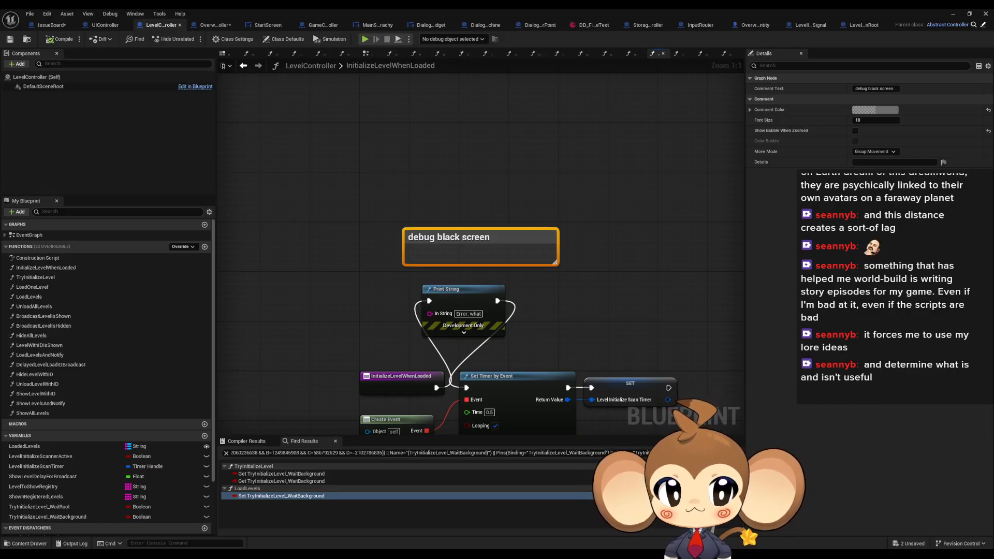
right_drag(558, 259, 225, 187)
scroll(360, 210, down, 2)
right_drag(328, 196, 497, 207)
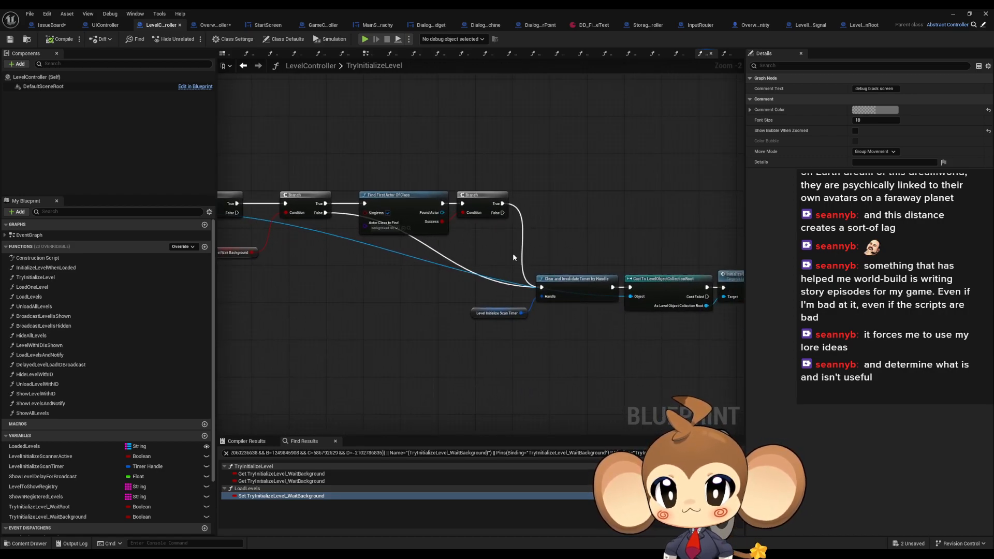
Step: Follow TryInitializeLevel's timer clearing and LevelObjectCollectionRoot cast, and open the definition of Initialize Level Root
scroll(510, 256, up, 2)
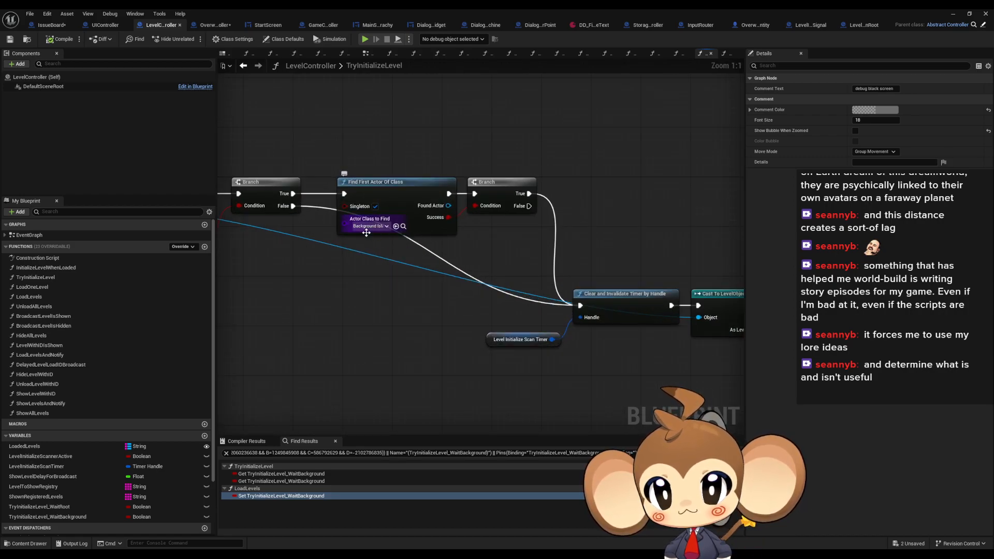
right_drag(579, 270, 342, 232)
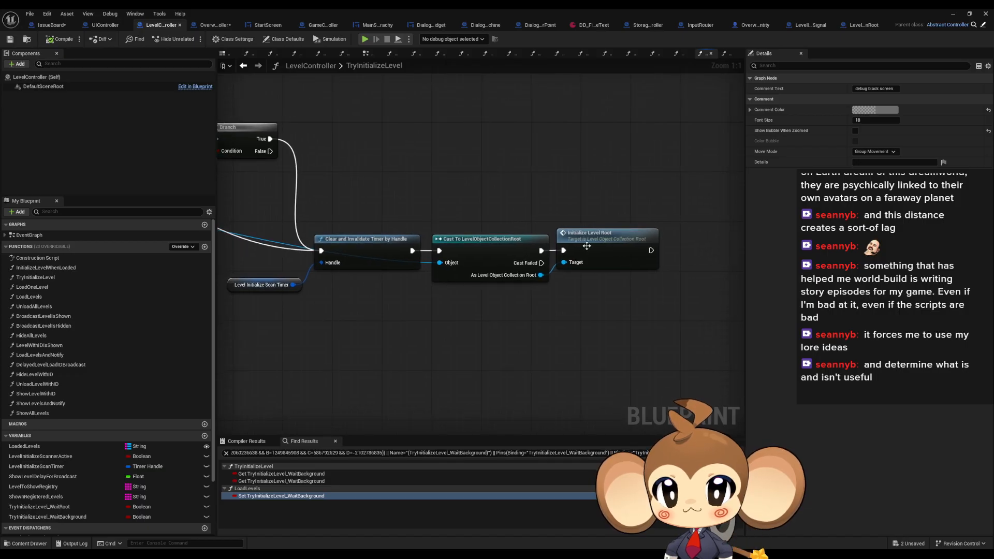
double_click(588, 247)
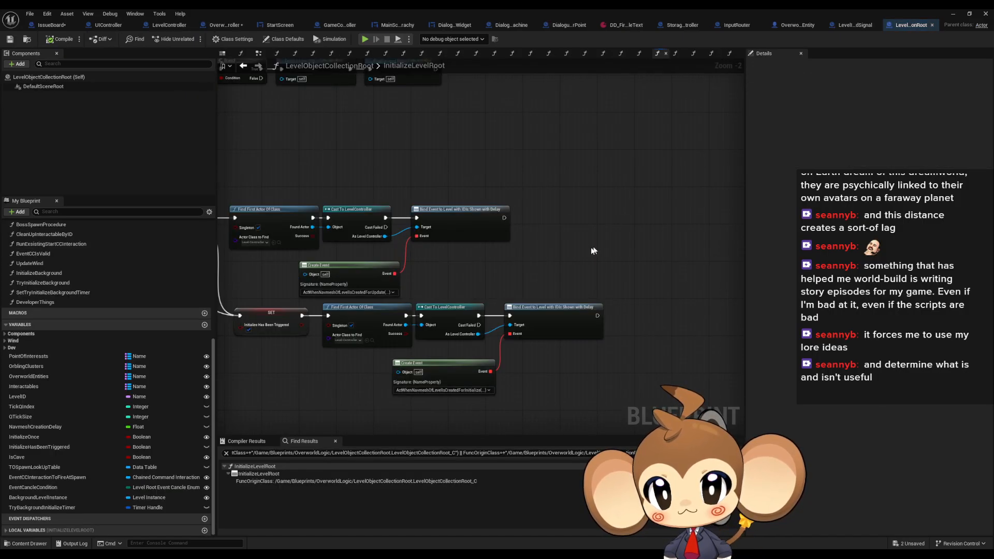
Step: Examine InitializeLevelRoot's first sequence output, including the background actor search, the Background Level Instance validity check and the background initialization calls
scroll(401, 181, up, 3)
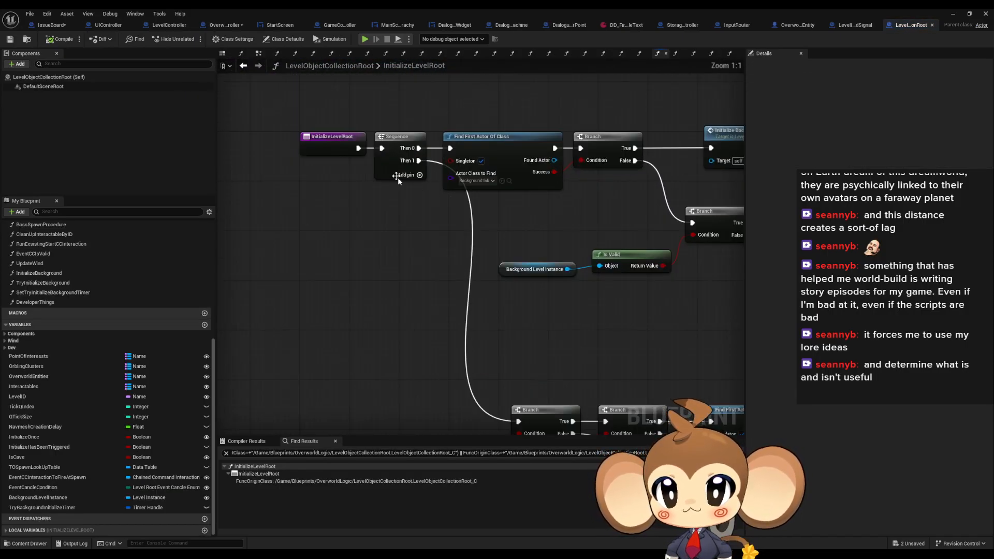
right_drag(519, 152, 319, 158)
click(574, 135)
right_drag(588, 173, 652, 213)
drag(378, 129, 412, 217)
right_drag(518, 216, 386, 213)
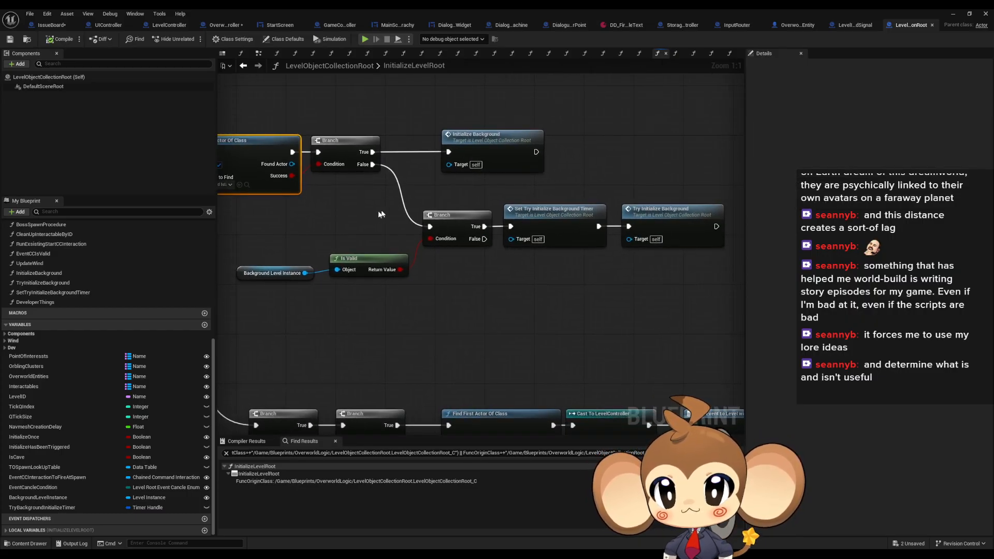
drag(269, 228, 375, 293)
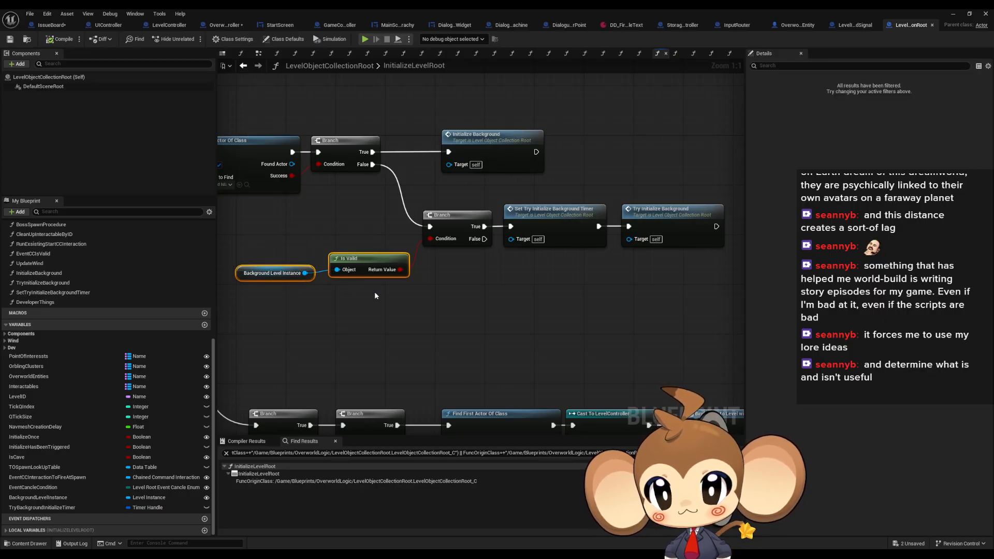
click(563, 223)
right_drag(391, 286, 474, 288)
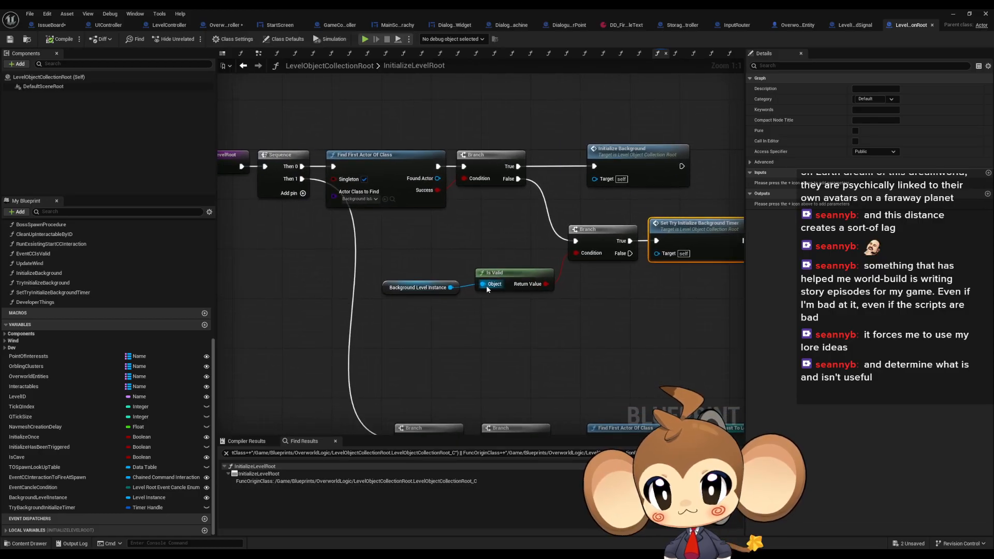
click(423, 293)
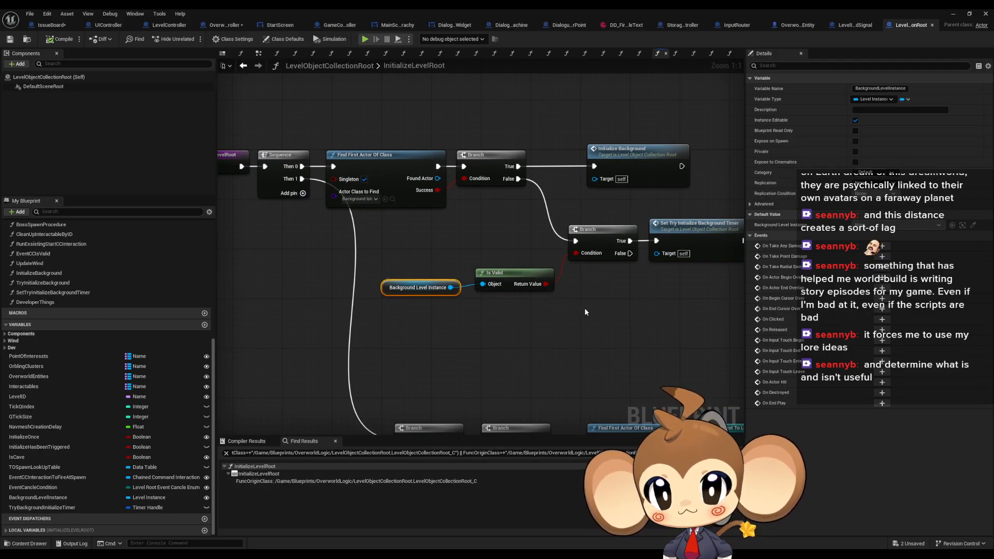
right_drag(651, 275, 468, 269)
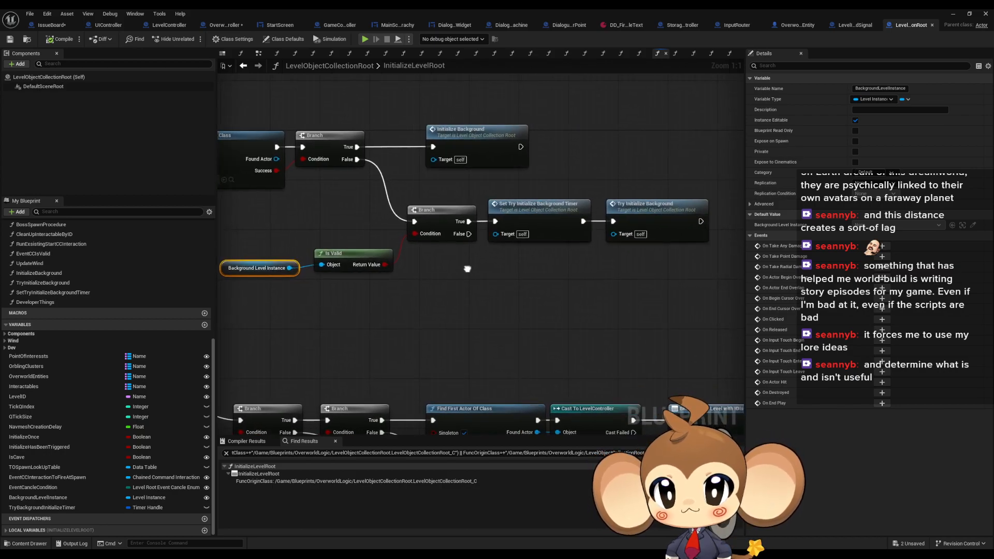
click(465, 281)
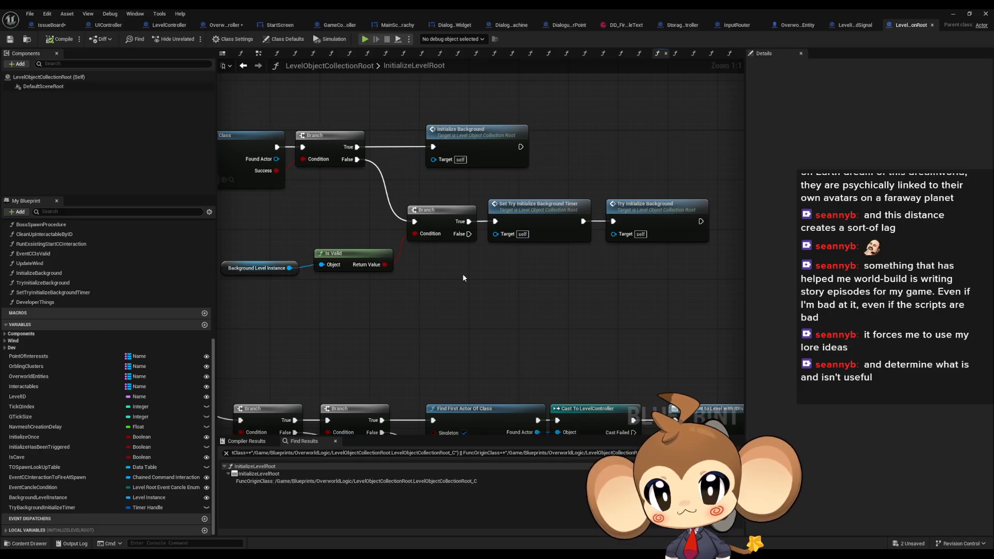
Step: Examine InitializeLevelRoot's second sequence output, from the Initialize Once branches to the navmesh events bound to Level with ID Is Shown with Delay
drag(642, 176, 673, 261)
right_drag(674, 261, 886, 196)
drag(455, 313, 492, 354)
right_drag(542, 290, 429, 101)
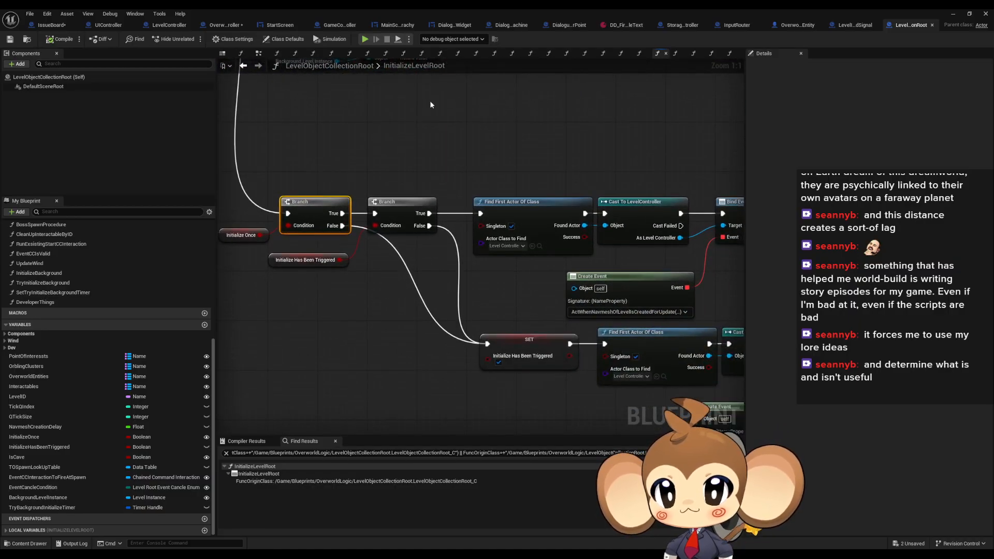
click(537, 359)
right_drag(517, 286, 358, 247)
right_drag(553, 271, 397, 227)
drag(334, 330, 506, 388)
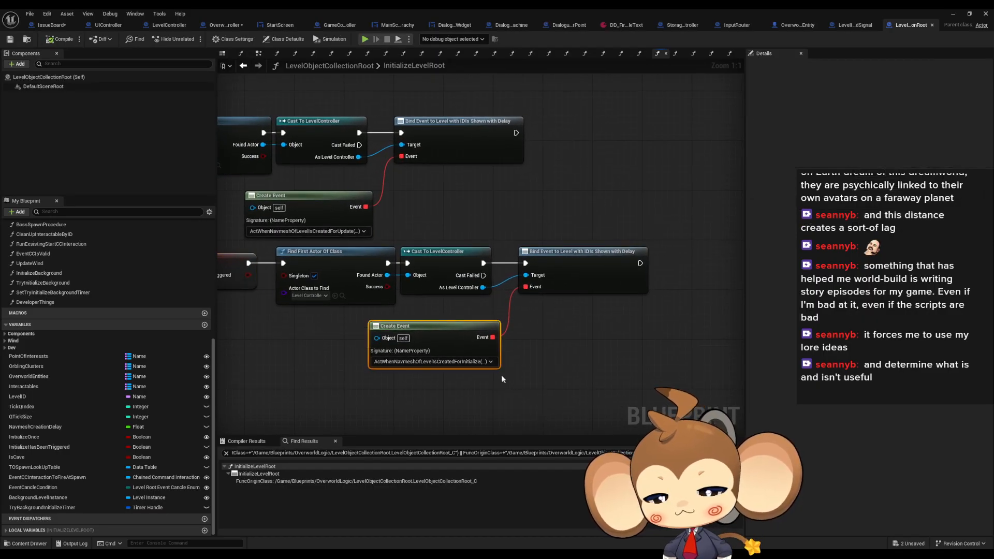
Step: Set a breakpoint on the Branch checking Initialize Once in InitializeLevelRoot, test whether a game run reaches it, and stop the run
right_drag(360, 346, 719, 419)
right_click(388, 208)
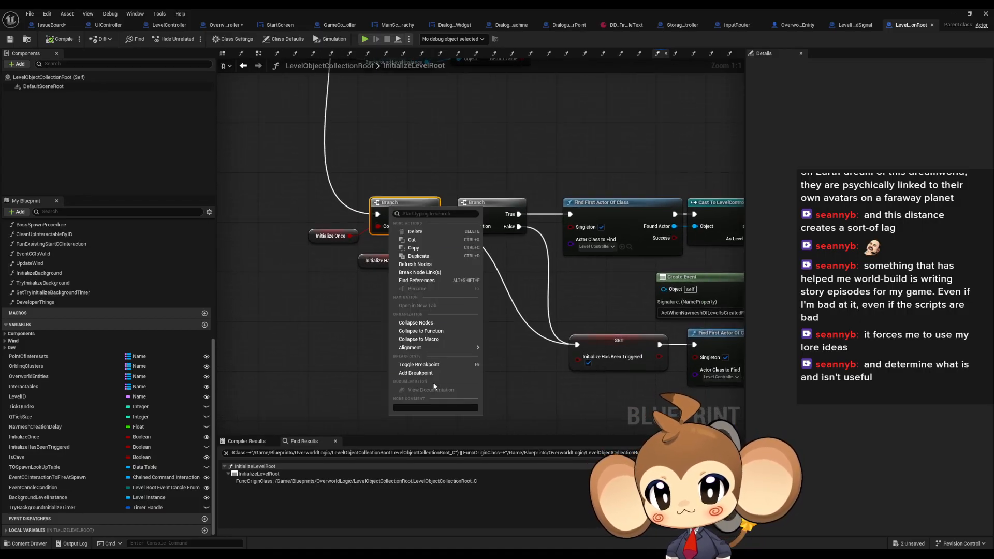
click(417, 373)
drag(910, 13, 689, 144)
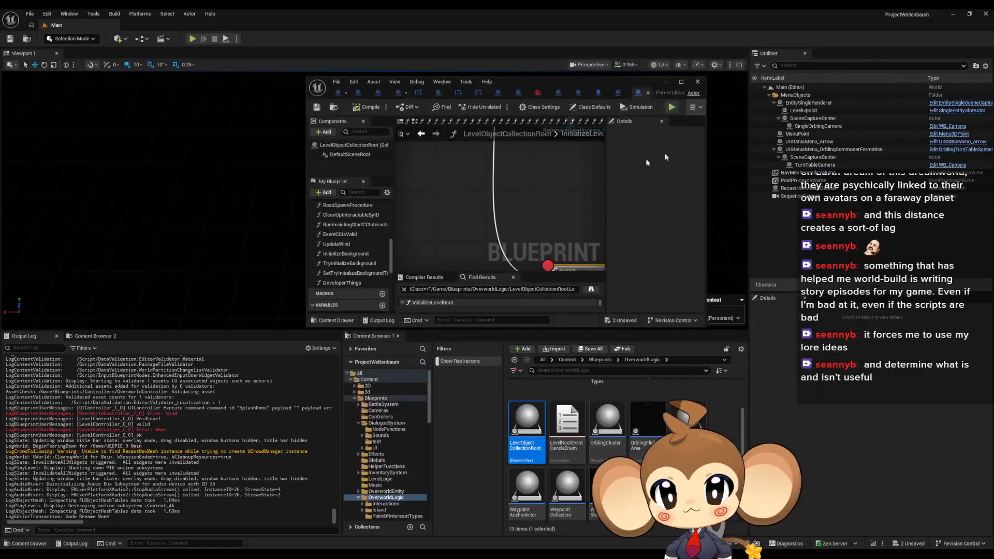
drag(523, 91, 993, 155)
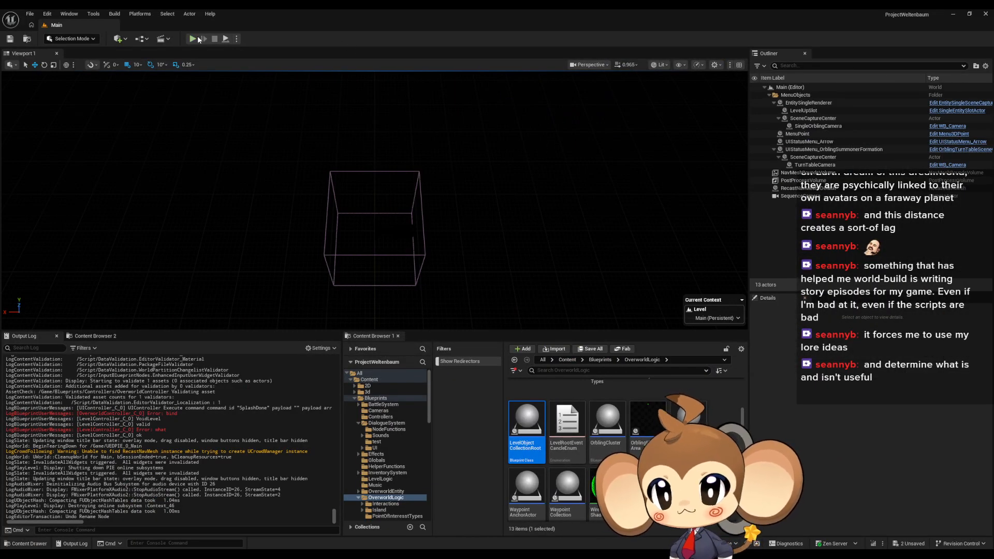
key(alt+p)
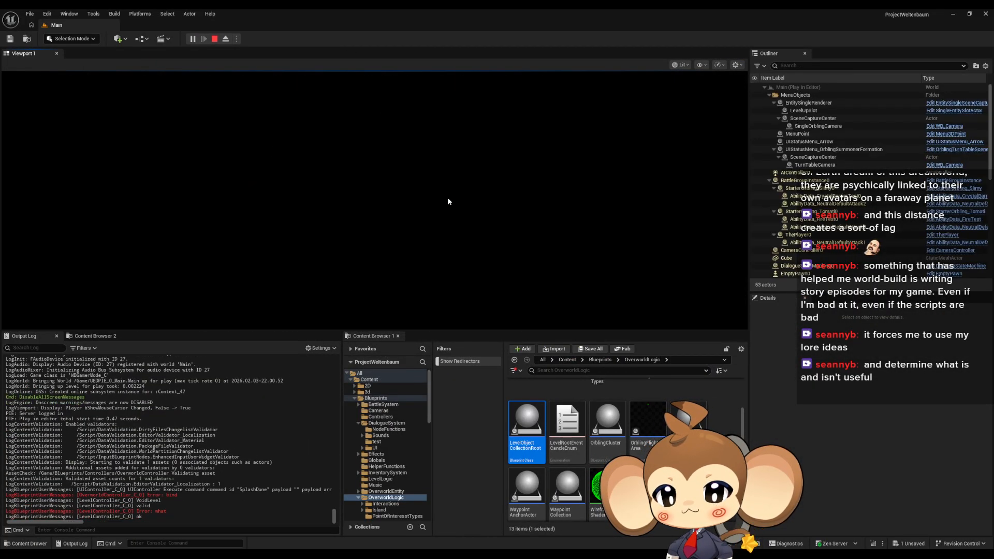
click(215, 39)
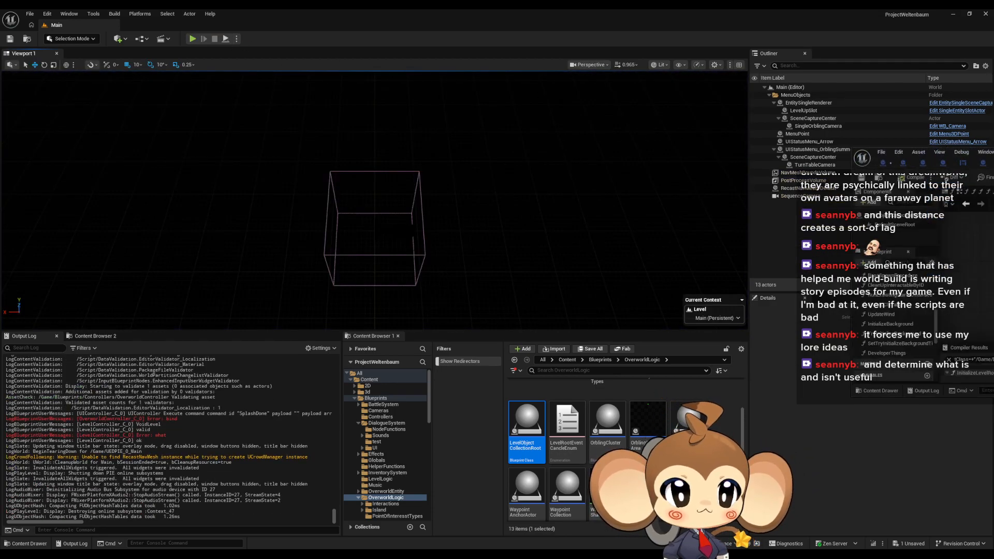
Step: Replace the Branch's breakpoint with one on the InitializeLevelRoot entry node and run the game to test it
drag(993, 160, 468, 113)
mouse_move(524, 268)
right_down()
mouse_move(486, 217)
mouse_move(462, 242)
mouse_move(481, 290)
right_up()
right_click(496, 243)
click(520, 414)
mouse_move(440, 172)
right_down()
mouse_move(470, 216)
mouse_move(474, 262)
right_up()
right_click(424, 254)
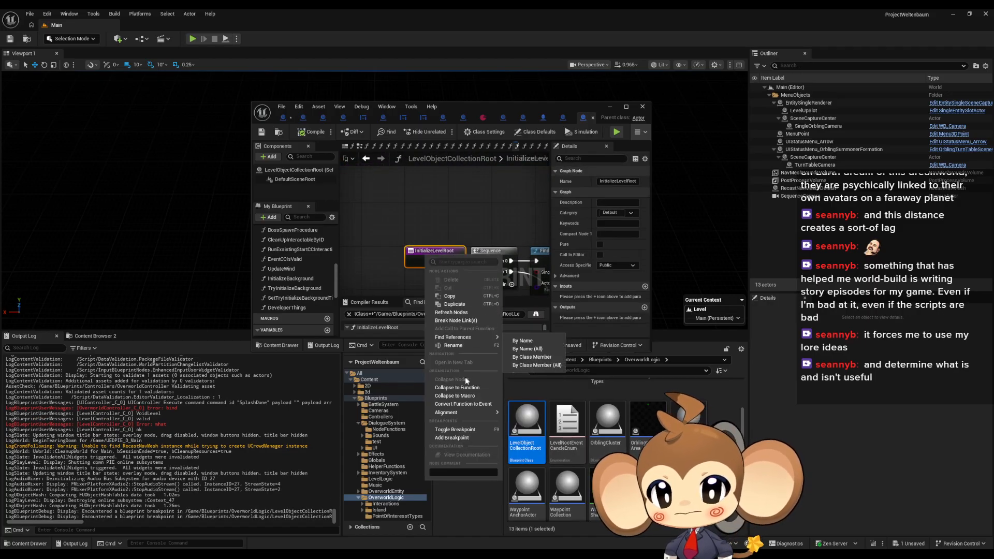
click(451, 438)
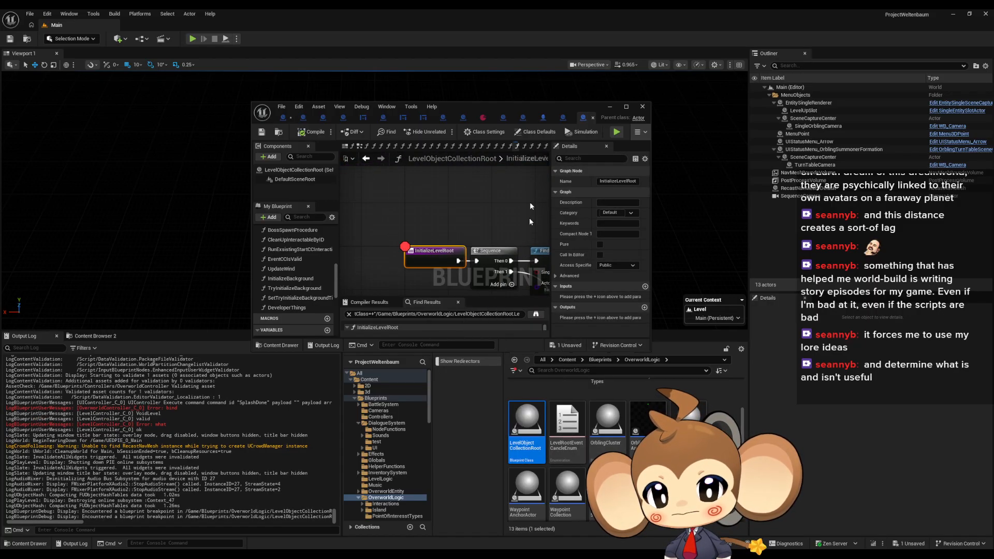
click(617, 132)
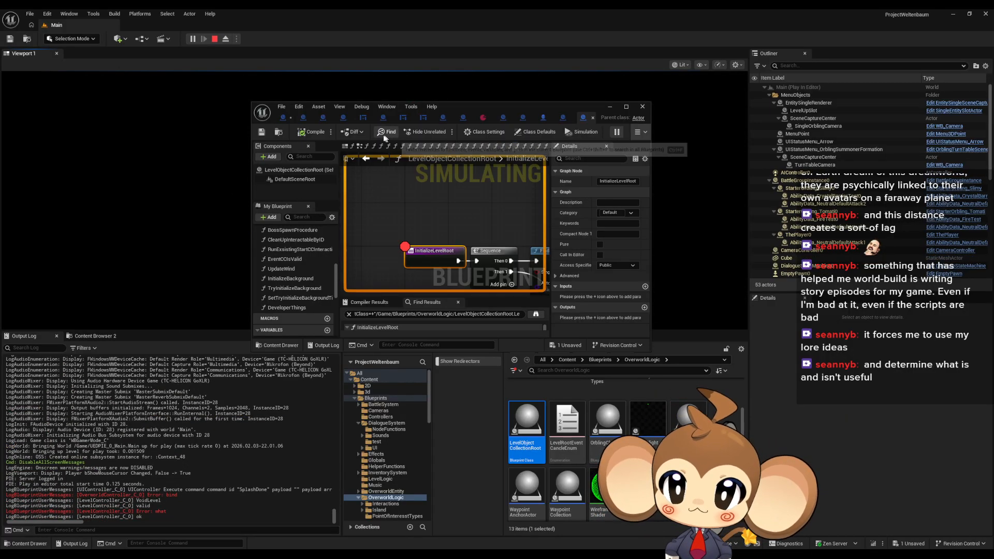
Step: Remove the breakpoint from the InitializeLevelRoot entry node and stop the running game
right_click(430, 258)
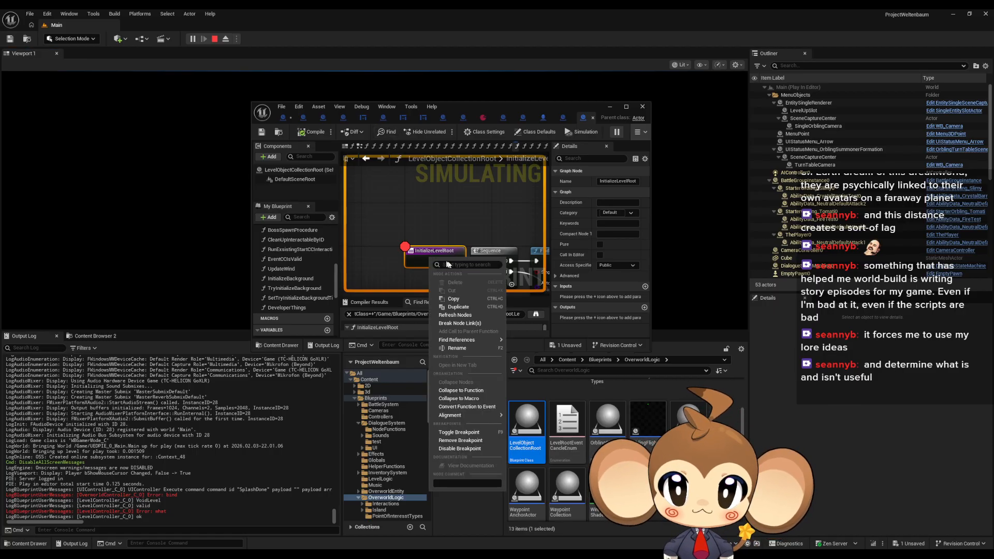
click(466, 441)
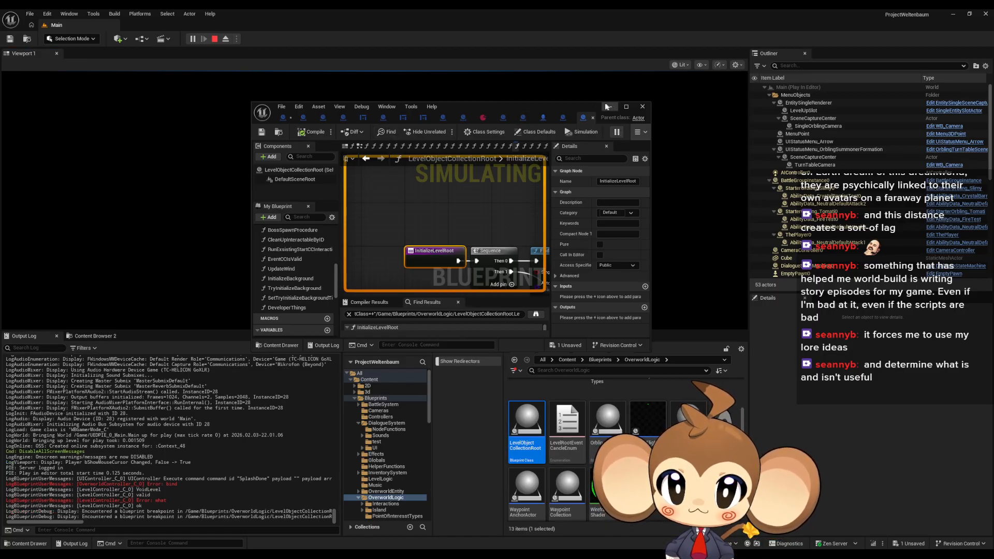
click(626, 106)
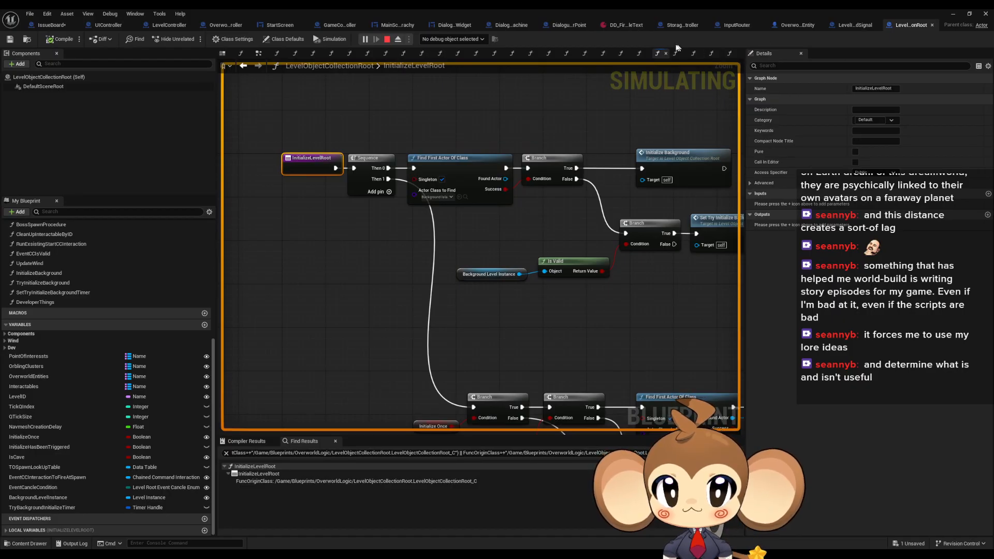
click(386, 40)
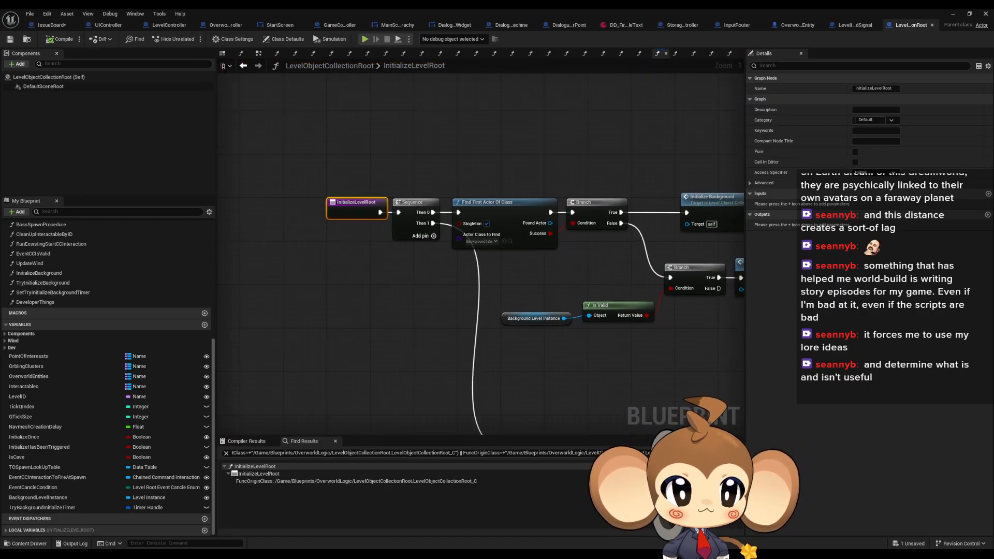
Step: Set a breakpoint on the first Find First Actor Of Class node in LevelController's TryInitializeLevel, test it with a game run, and stop
click(168, 25)
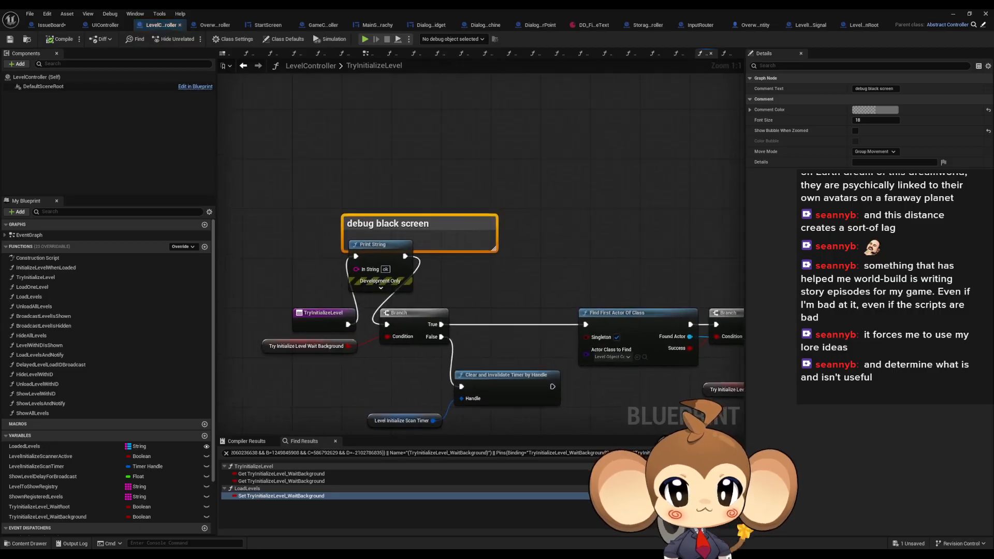
right_click(658, 236)
right_drag(591, 293, 535, 240)
click(628, 274)
right_click(628, 273)
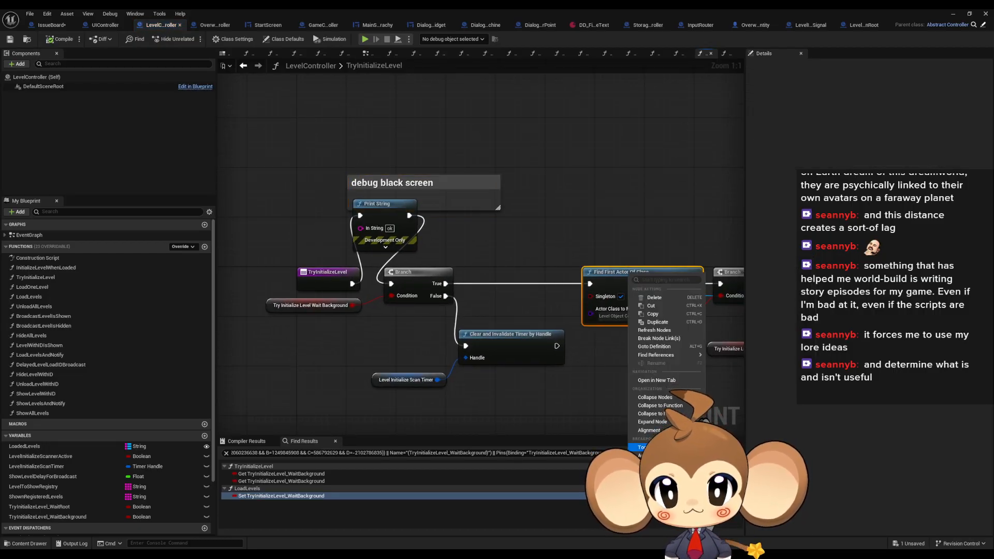
click(655, 362)
click(953, 13)
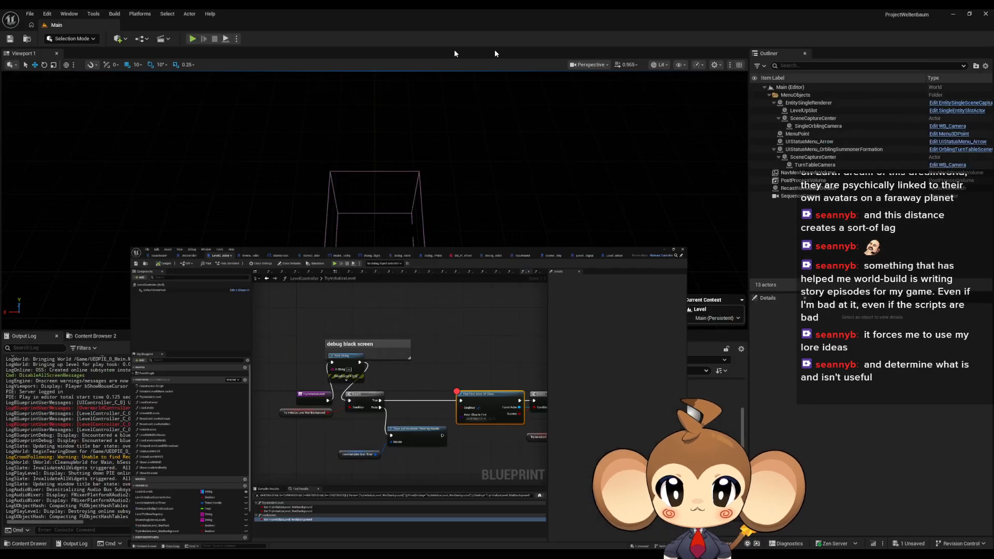
click(193, 39)
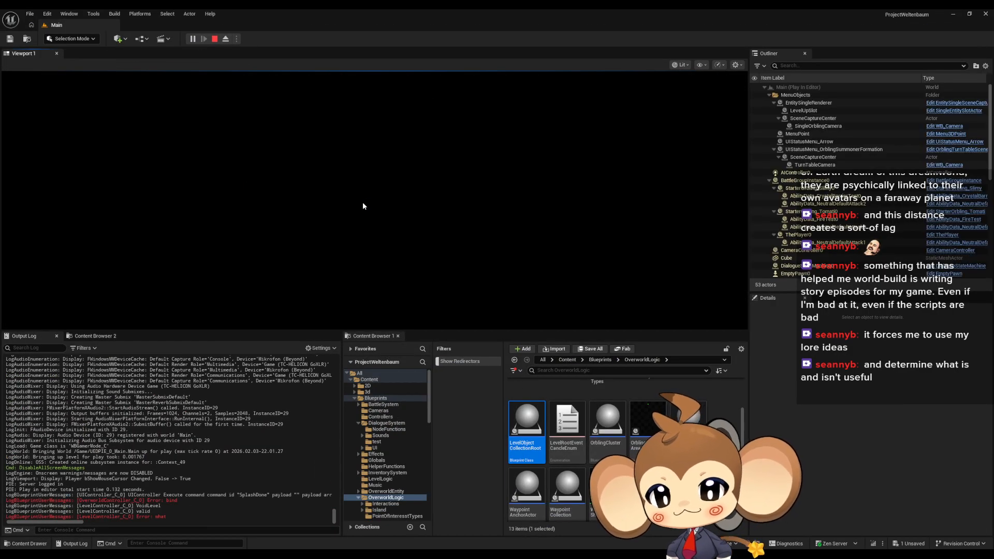
click(215, 39)
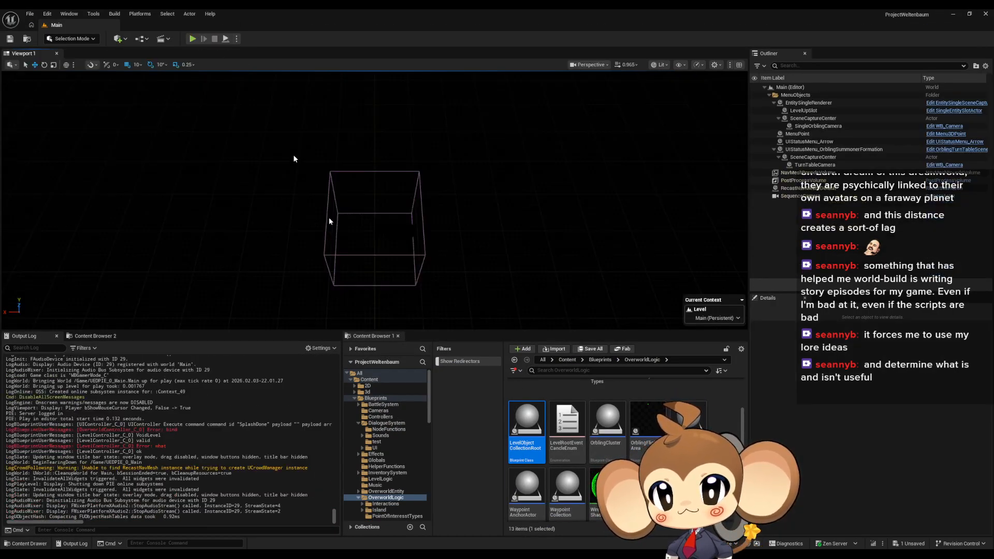
Step: Examine the Branch conditions using Try Initialize Level Wait Background in TryInitializeLevel and the timer clearing on the first Branch's False path
click(444, 529)
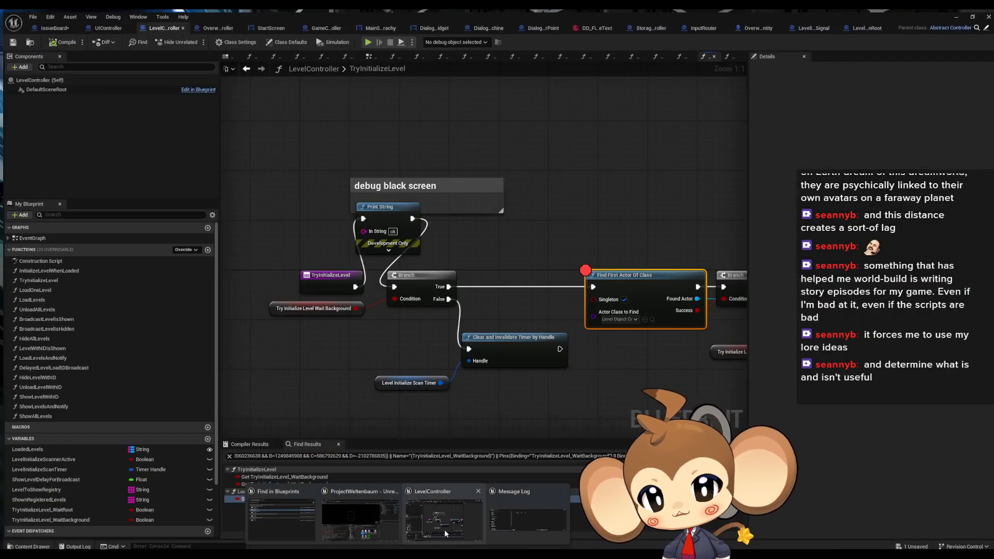
drag(334, 330, 294, 312)
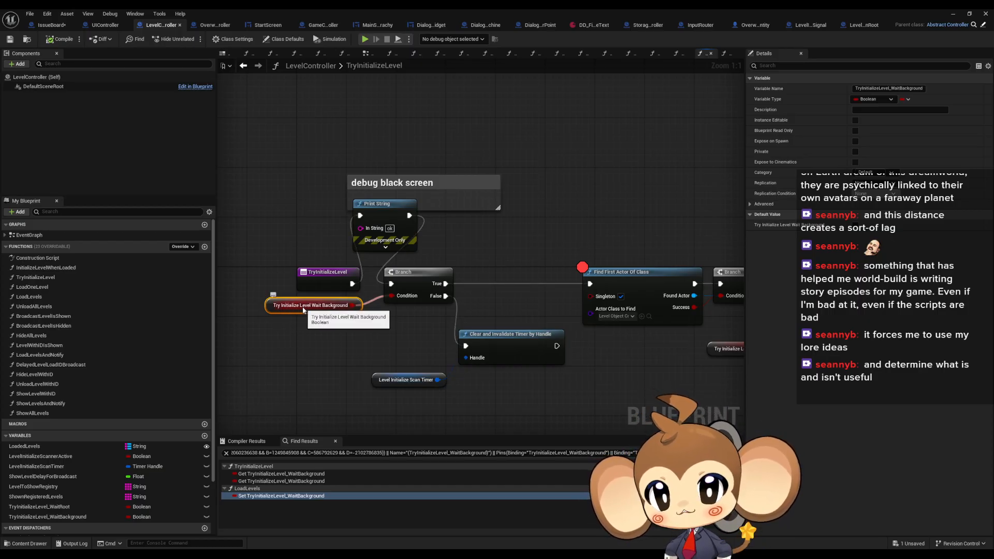
click(406, 379)
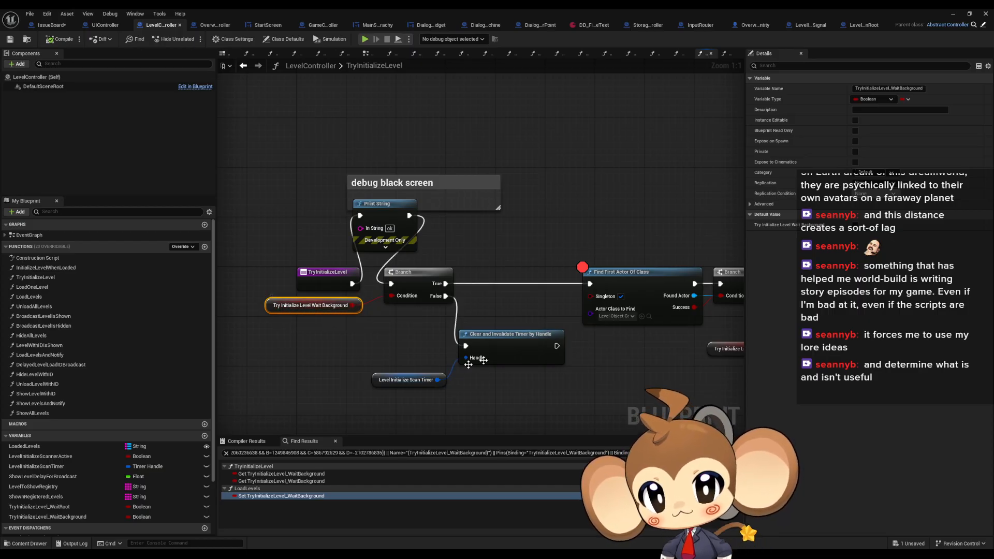
right_drag(628, 327, 235, 312)
scroll(235, 312, down, 2)
right_drag(448, 299, 544, 293)
scroll(436, 297, up, 2)
click(416, 315)
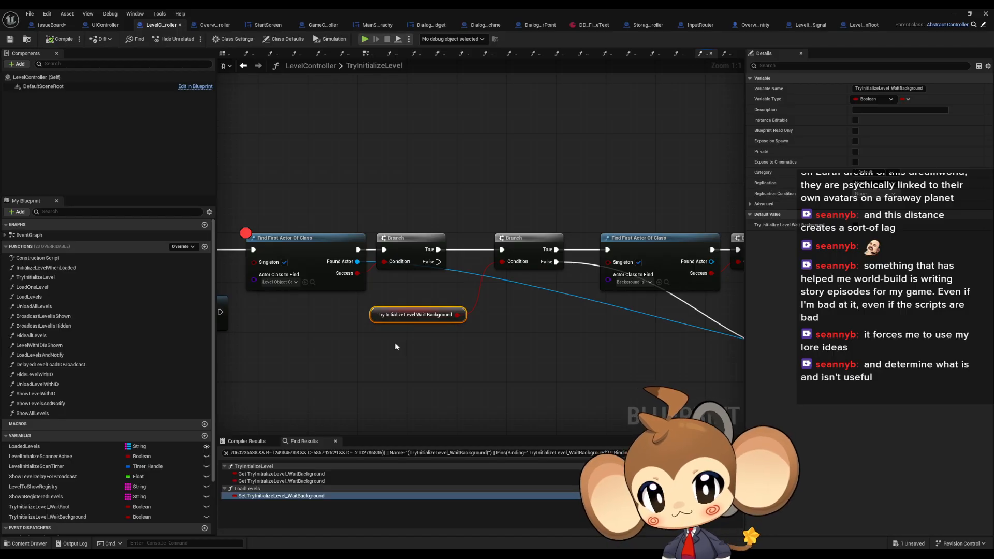
right_drag(392, 344, 744, 311)
right_drag(636, 314, 570, 316)
drag(581, 333, 445, 271)
right_drag(637, 299, 501, 292)
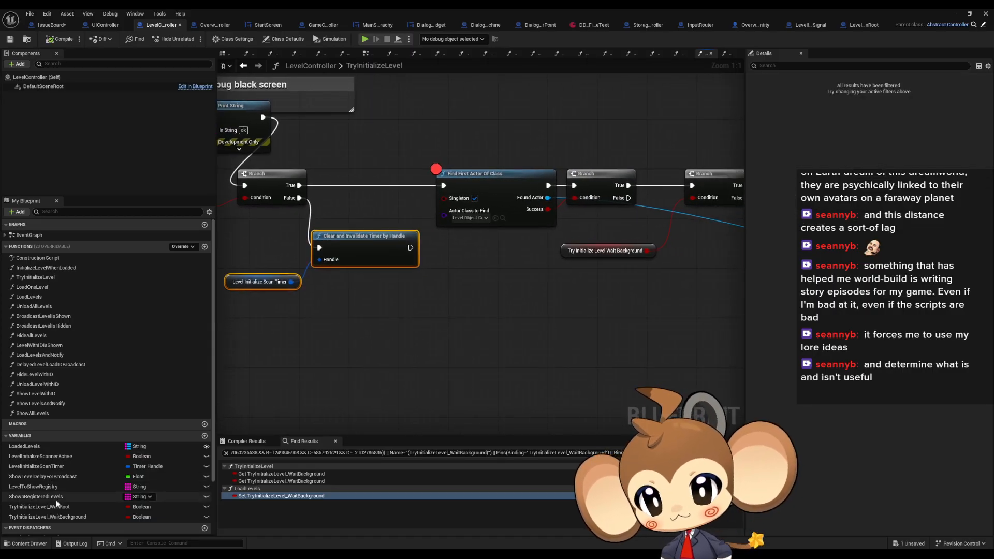
Step: Find the references to the TryInitializeLevel_WaitRoot variable within LevelController
click(81, 507)
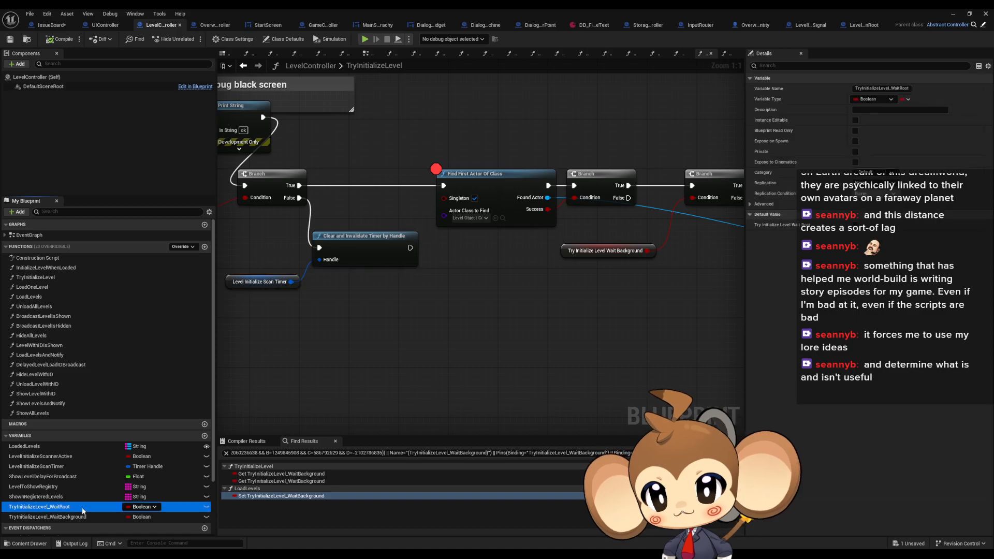
right_click(82, 508)
mouse_move(119, 451)
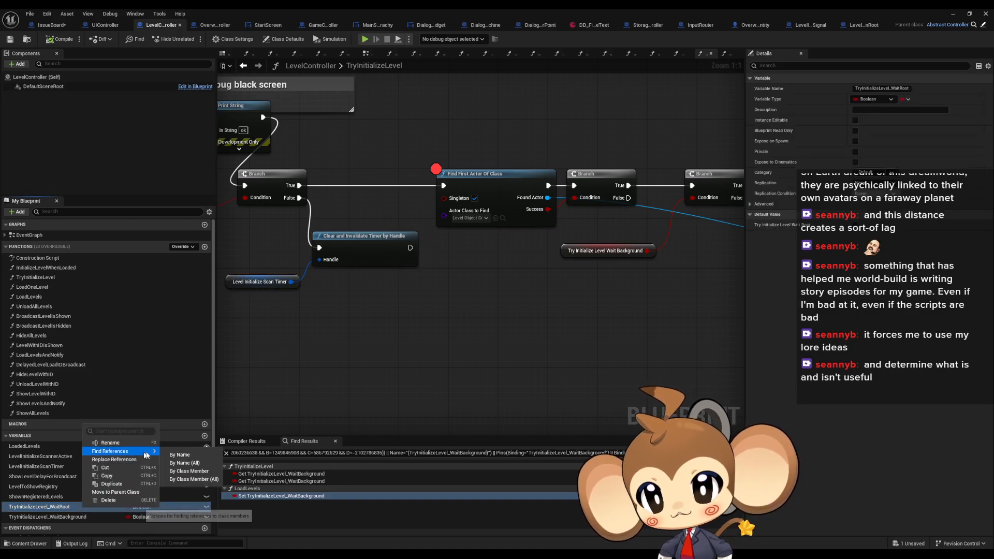
click(184, 473)
Step: Add a getter for TryInitializeLevel_WaitRoot and use it as TryInitializeLevel's first Branch condition instead of Try Initialize Level Wait Background
right_drag(313, 352, 523, 425)
drag(55, 507, 456, 272)
click(366, 317)
click(471, 306)
drag(360, 308, 367, 308)
click(467, 292)
right_drag(459, 296, 399, 282)
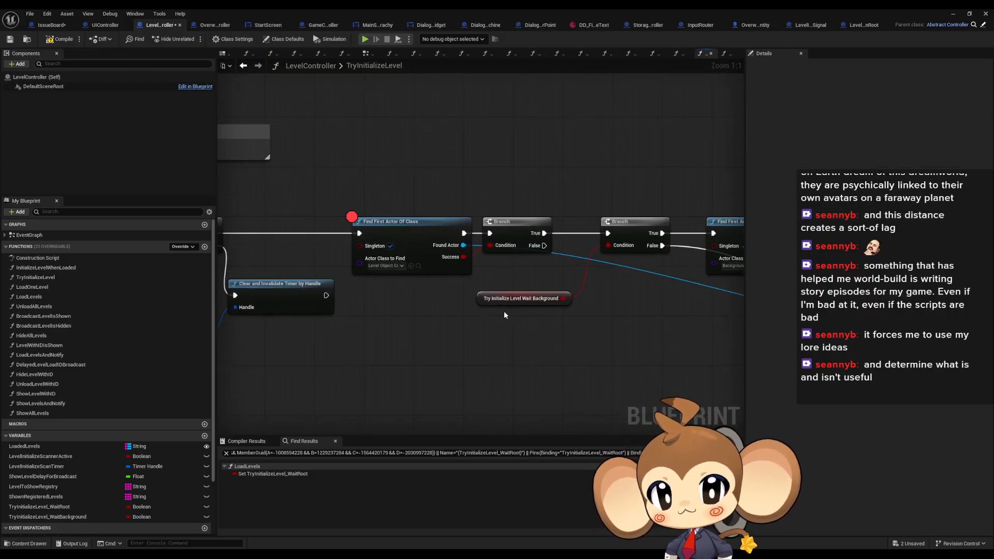
Step: Remove the breakpoint from TryInitializeLevel's first Find First Actor Of Class node and run the game with the corrected condition
right_drag(506, 313, 1, 251)
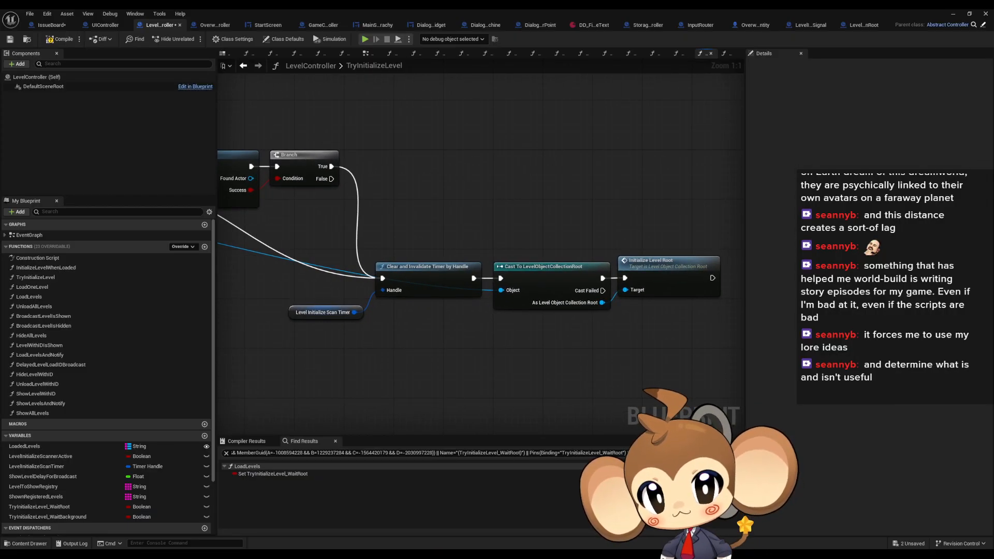
right_drag(187, 168, 582, 219)
right_click(585, 218)
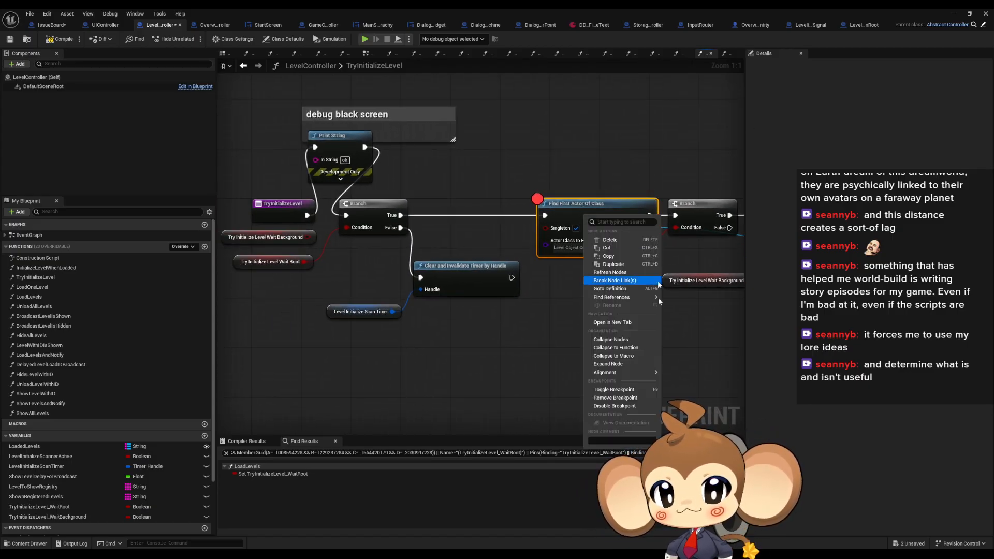
click(614, 390)
click(953, 14)
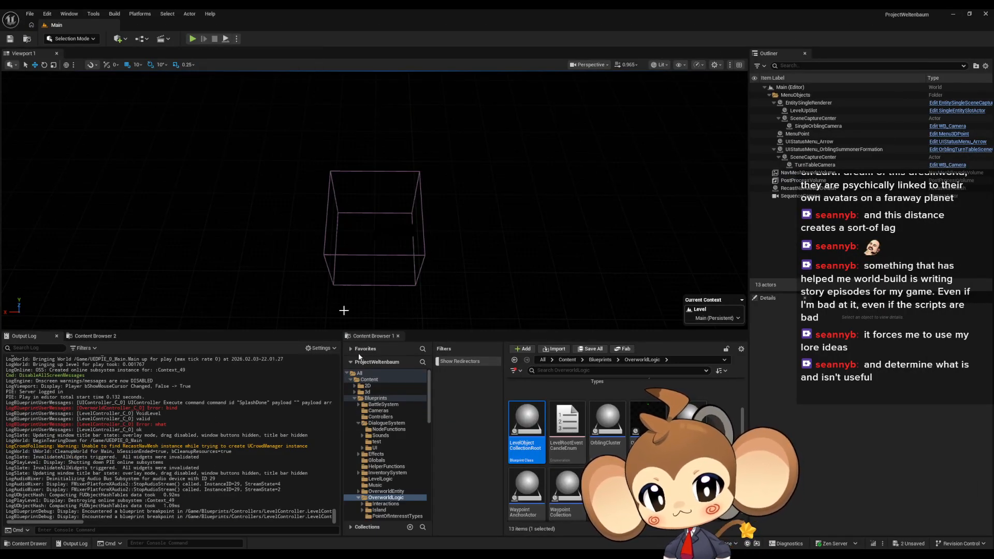
mouse_move(406, 556)
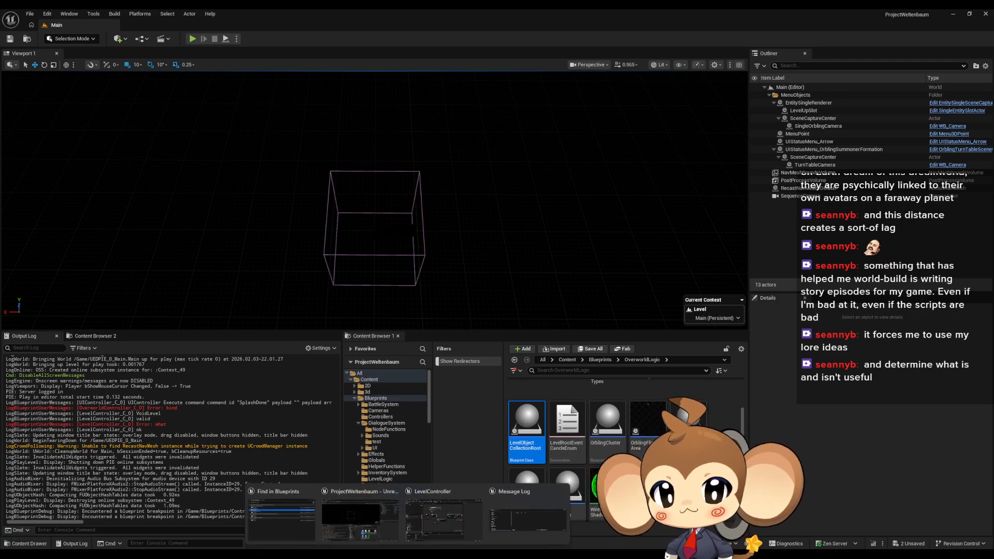
click(192, 39)
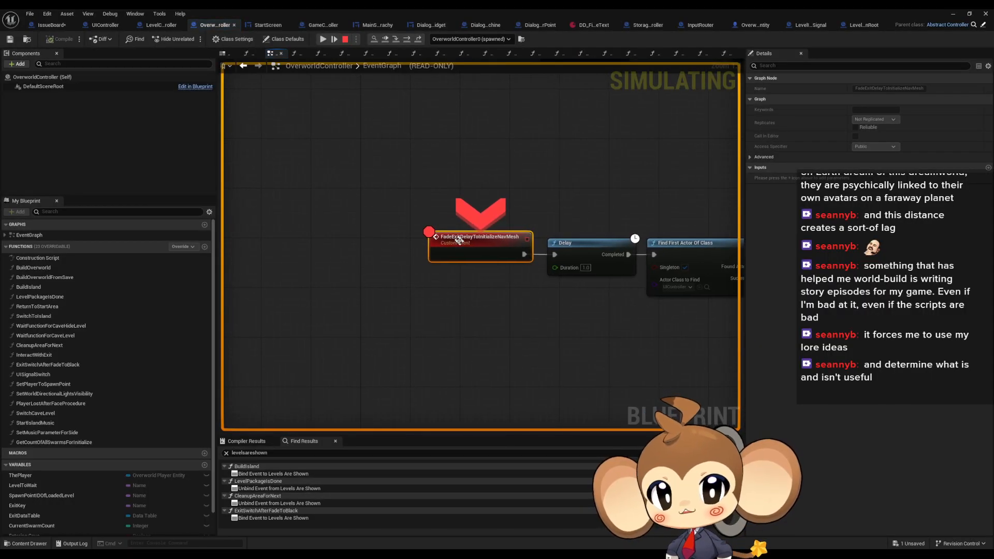
Step: Remove the breakpoint from OverworldController's FadeExitDelayToInitializeNavMesh event and return to the running game in the main editor
right_click(470, 258)
click(476, 314)
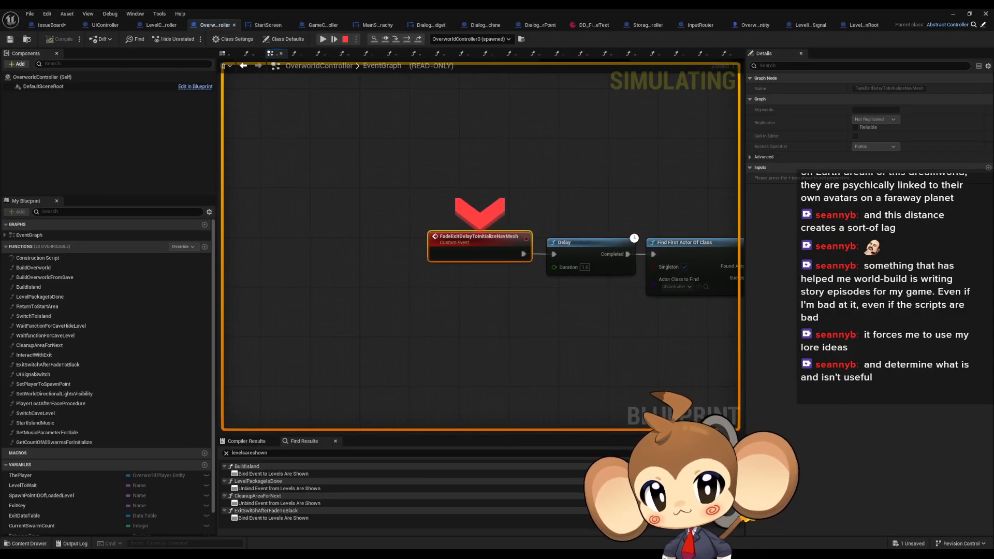
click(953, 14)
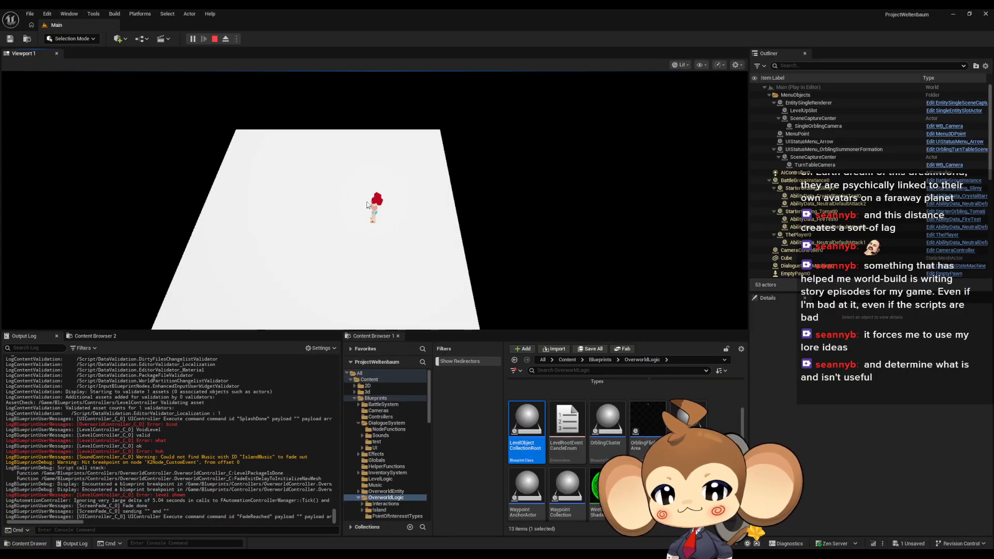
Step: Move the player north in the running game and remove the breakpoint on InputRouter's Movement North node
key(w)
right_click(477, 246)
click(516, 317)
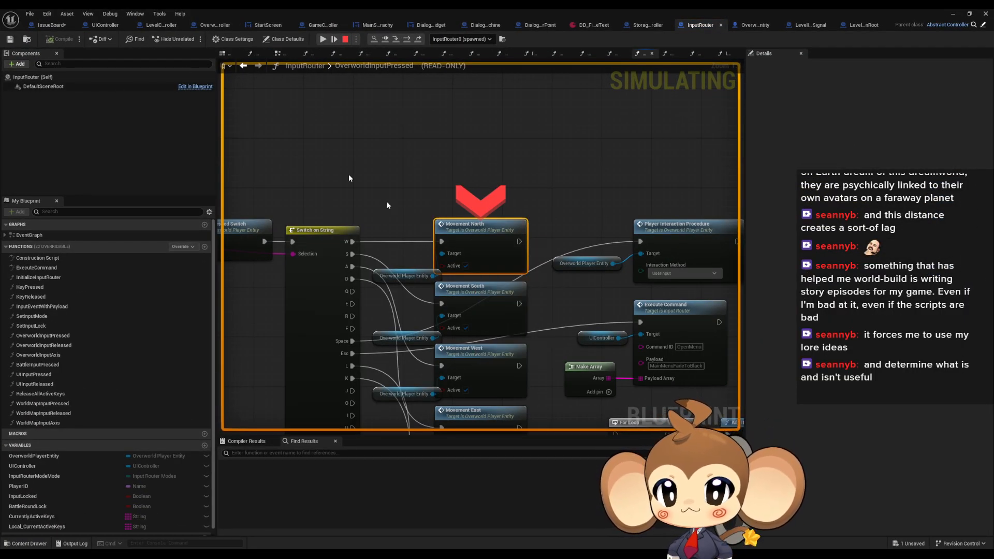
Step: Stop the paused game session and start a fresh run from the main editor
click(336, 39)
click(343, 38)
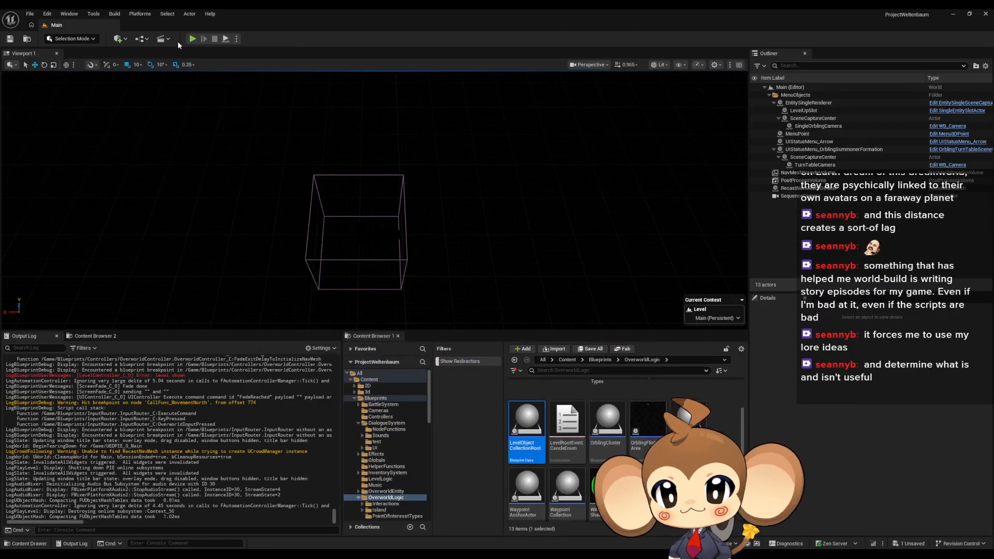
click(193, 39)
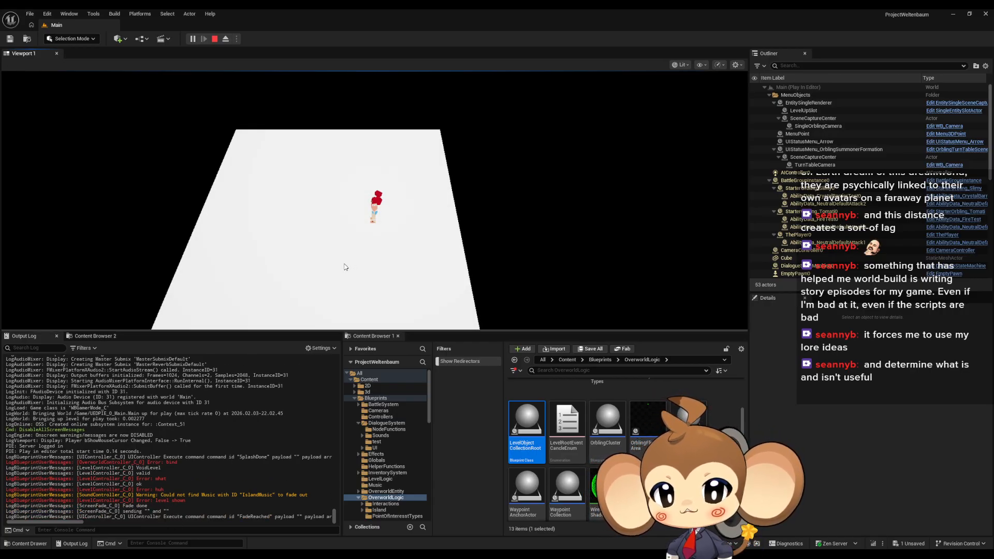
Step: Walk the player character around the white platform in the running game to test movement in all four directions
key(a)
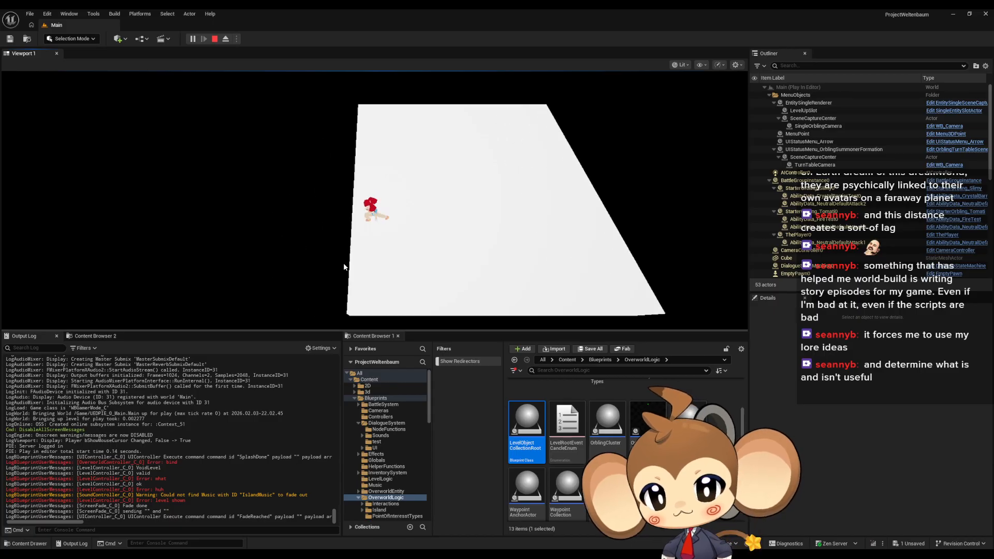
key(w)
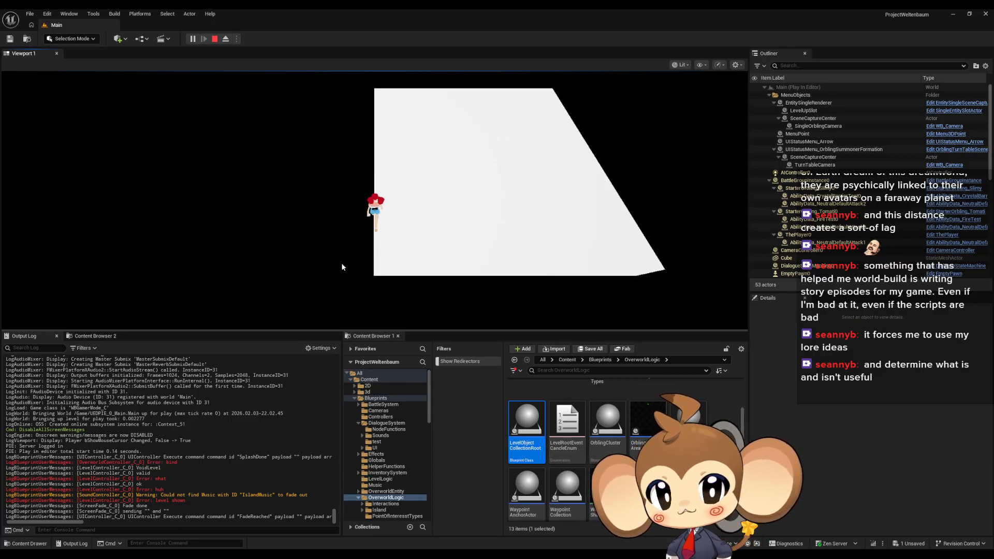
key(w)
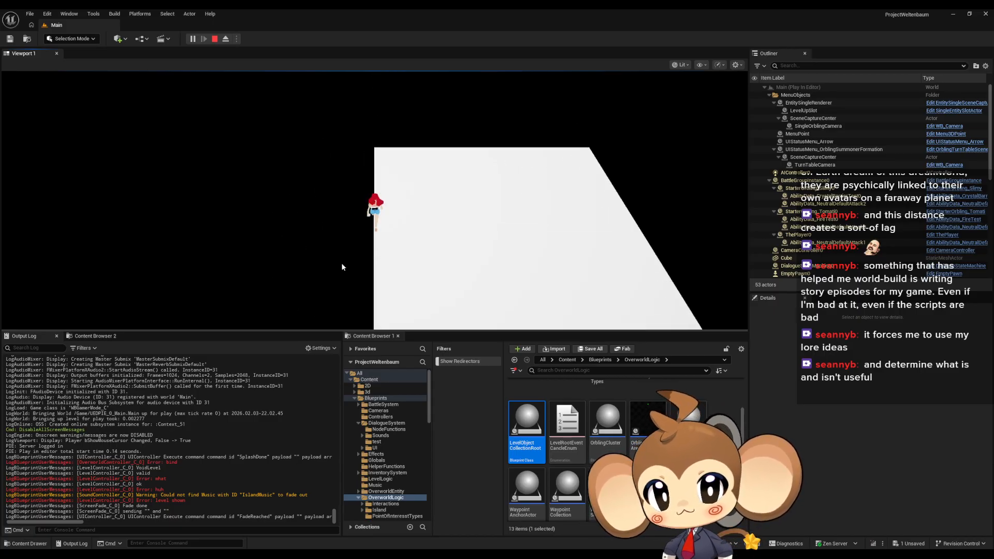
key(d)
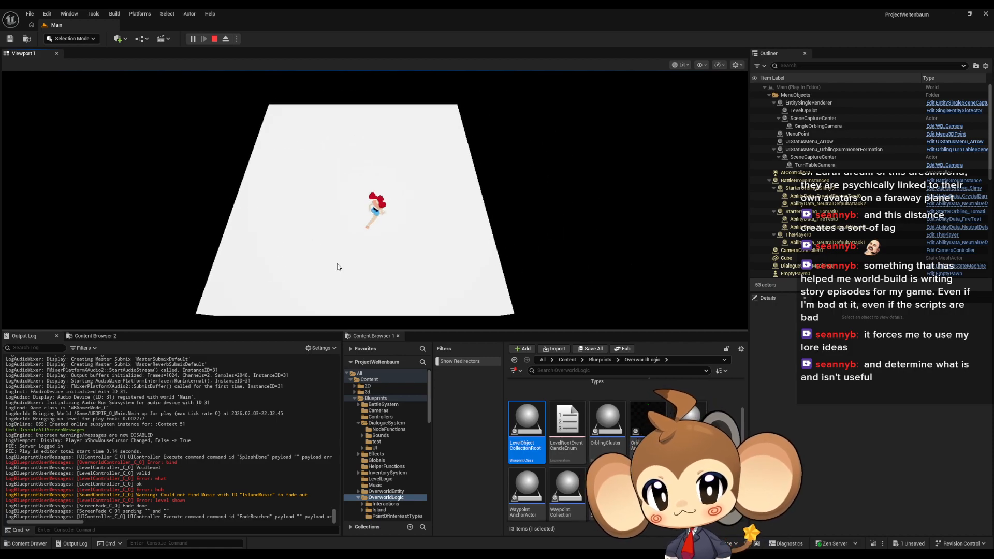
key(s)
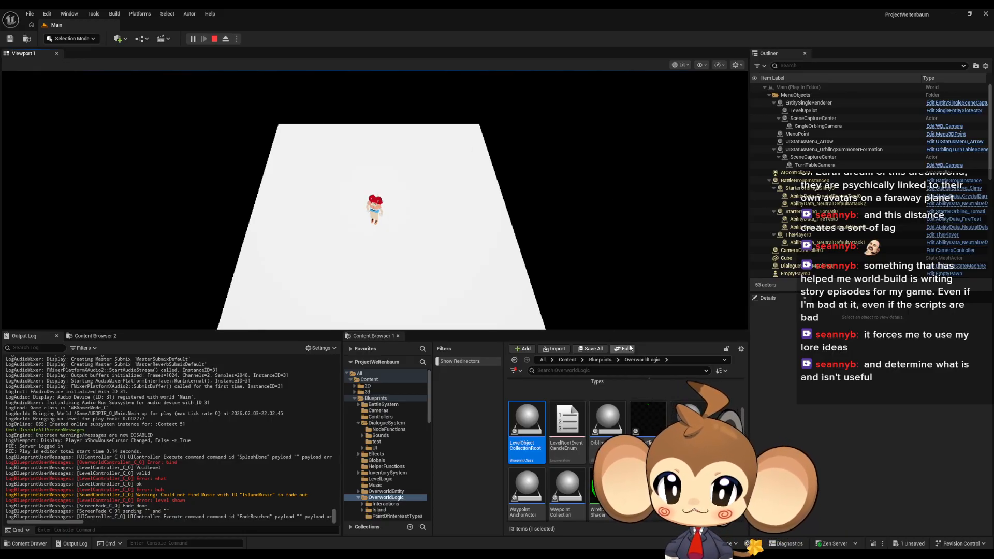
Step: Switch from the running game to the Blueprint editor window and show the IssueBoard event graph
mouse_move(202, 557)
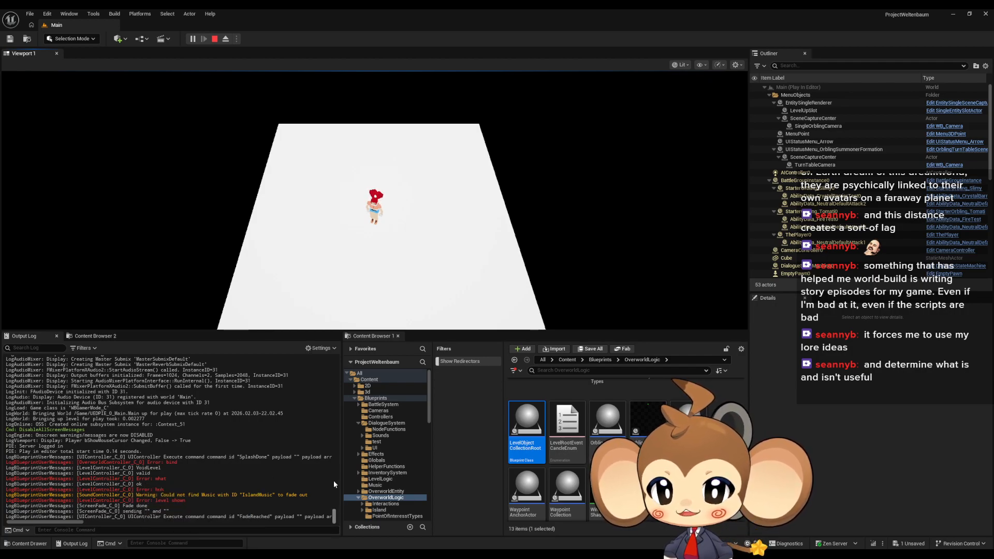
mouse_move(408, 556)
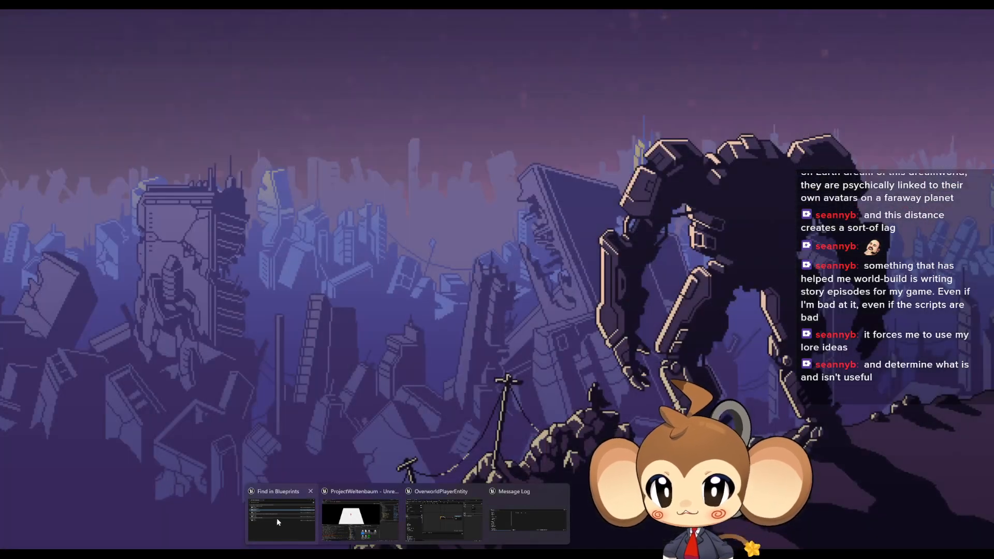
click(430, 509)
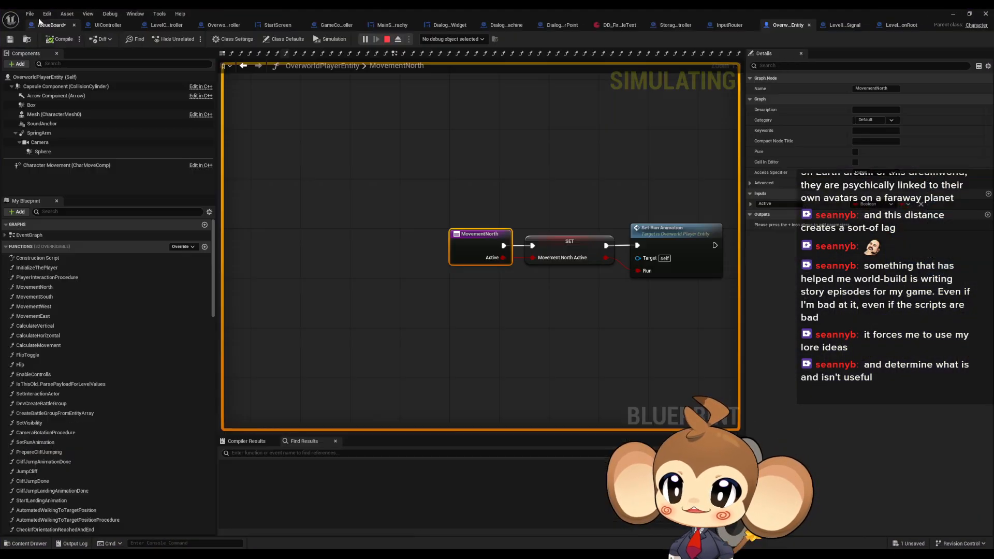
click(44, 25)
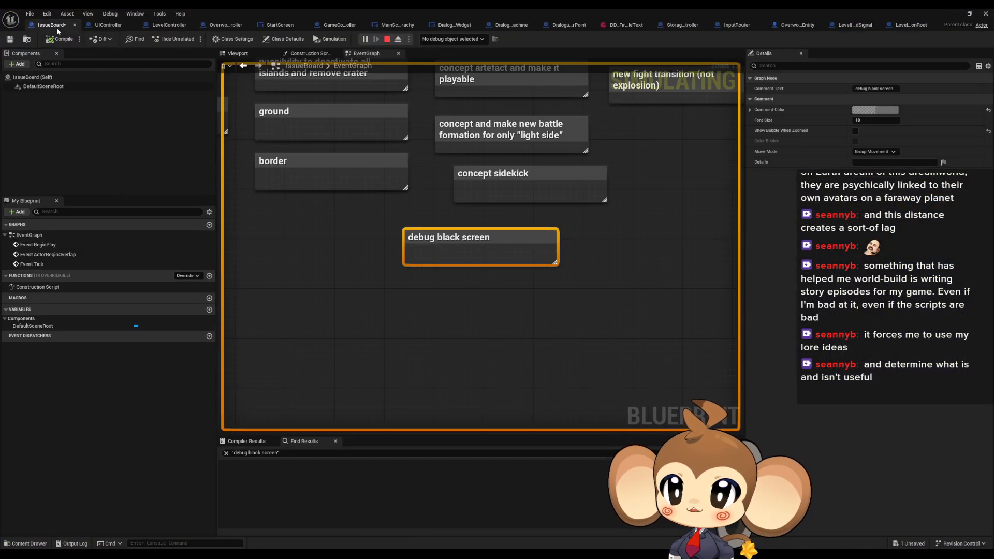
Step: Add a comment box titled "level bundles" above the Autosave feature note in the IssueBoard event graph
click(594, 298)
right_drag(593, 298, 596, 361)
scroll(595, 360, down, 3)
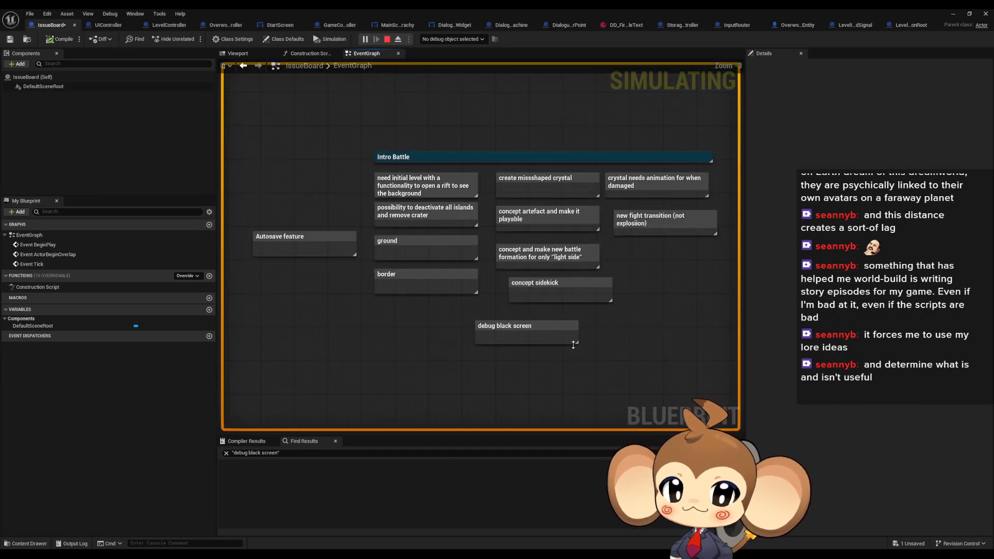
right_drag(393, 256, 367, 255)
right_drag(290, 311, 603, 358)
scroll(353, 315, up, 2)
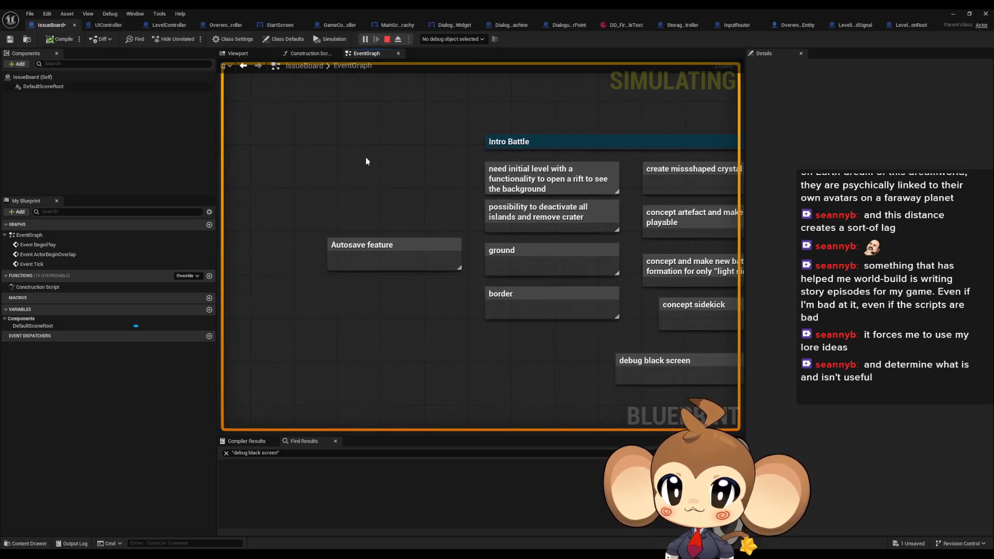
text(clevel)
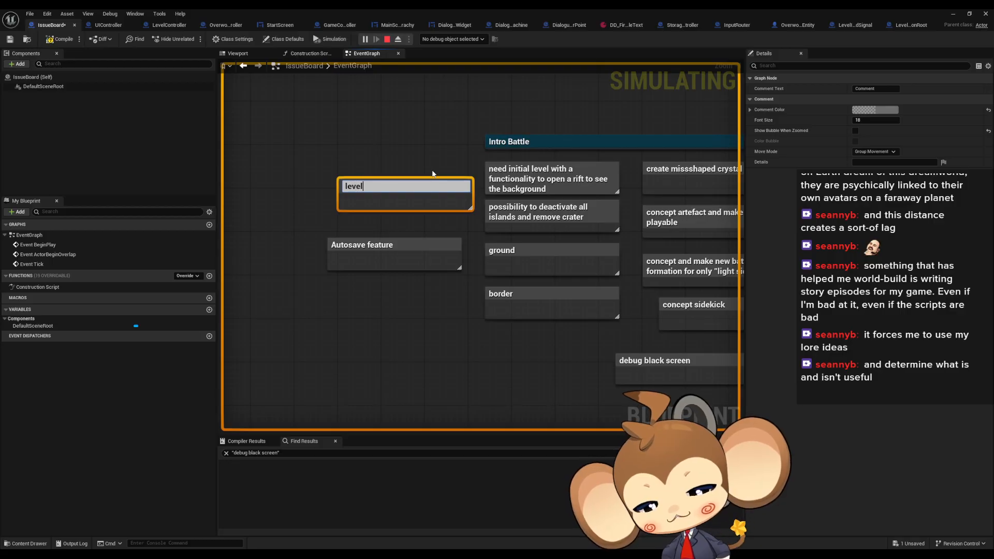
text( bundles)
key(Return)
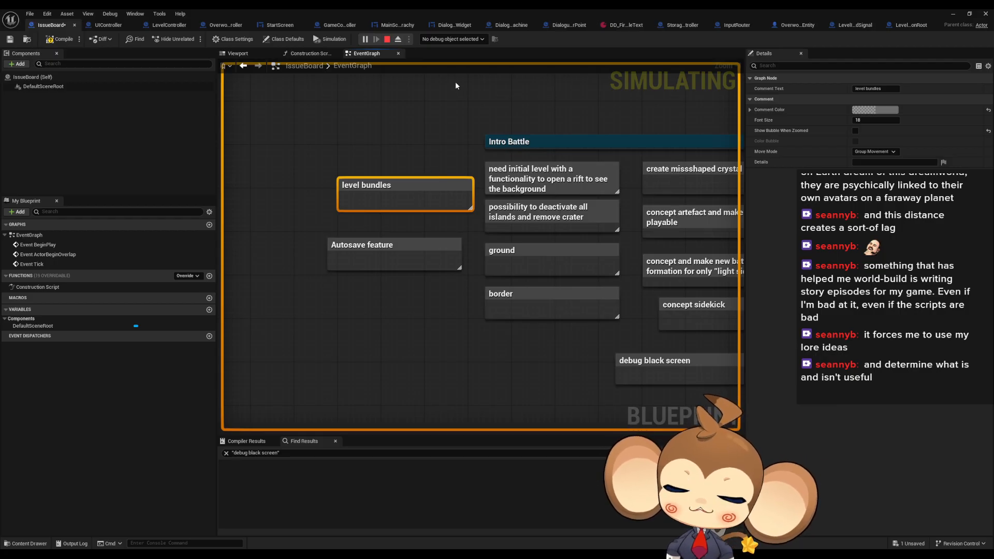
click(437, 143)
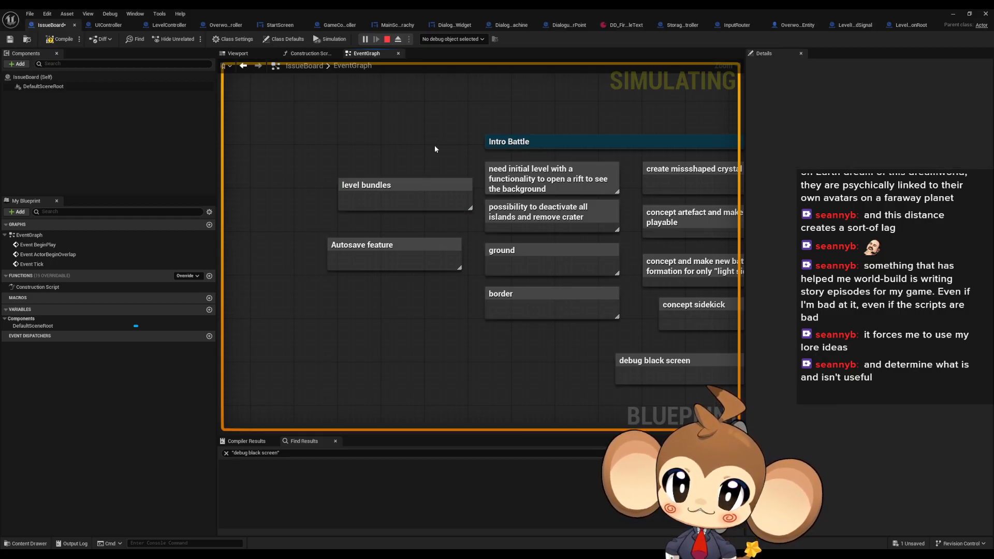
scroll(434, 145, down, 1)
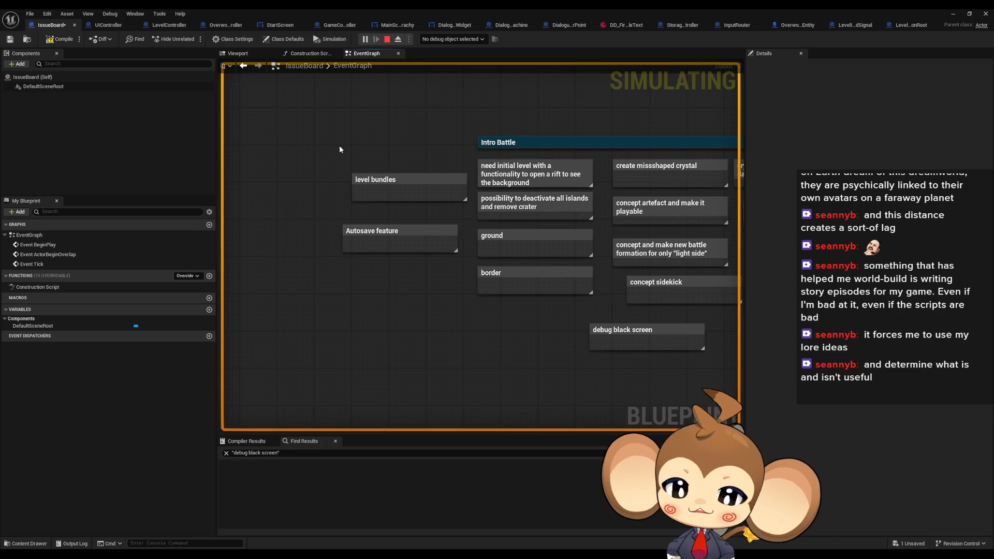
right_drag(339, 147, 352, 164)
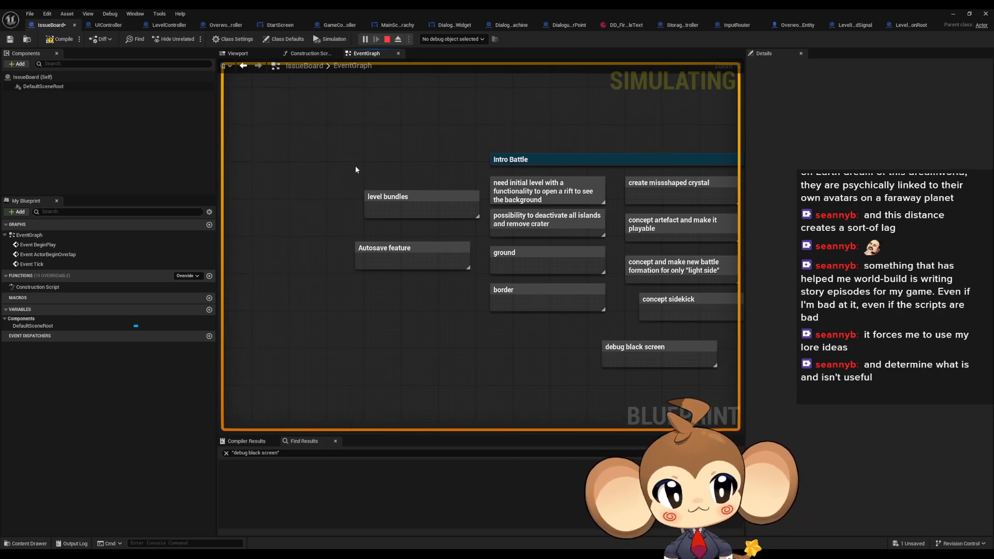